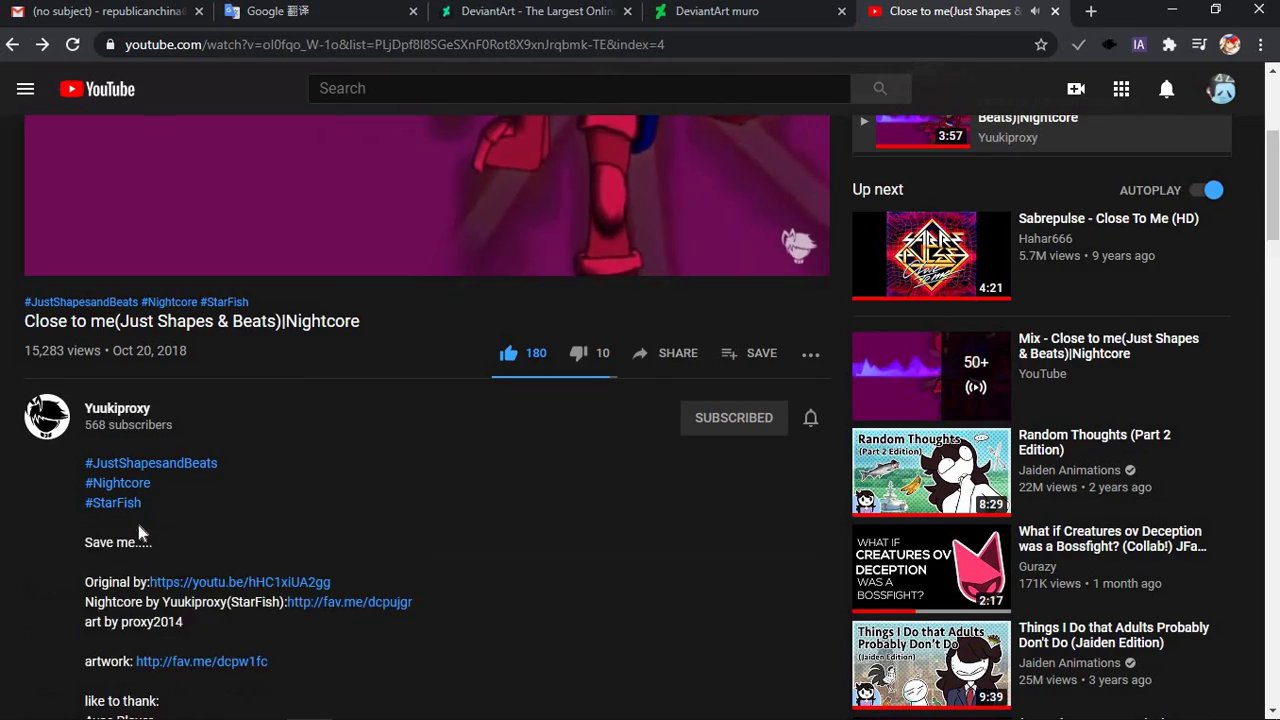
# Look through the description and comments of the "Close to me(Just Shapes & Beats)|Nightcore" video
pyautogui.scroll(-8, 138, 525)
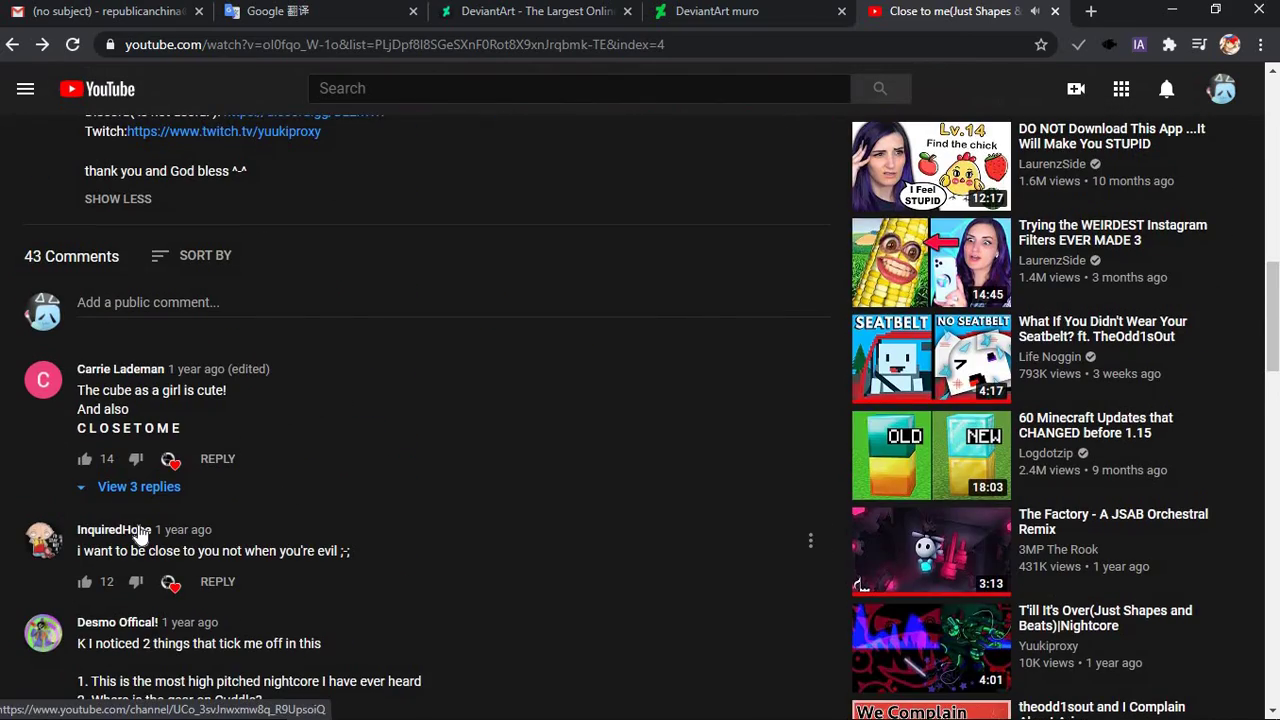
pyautogui.scroll(-5, 142, 505)
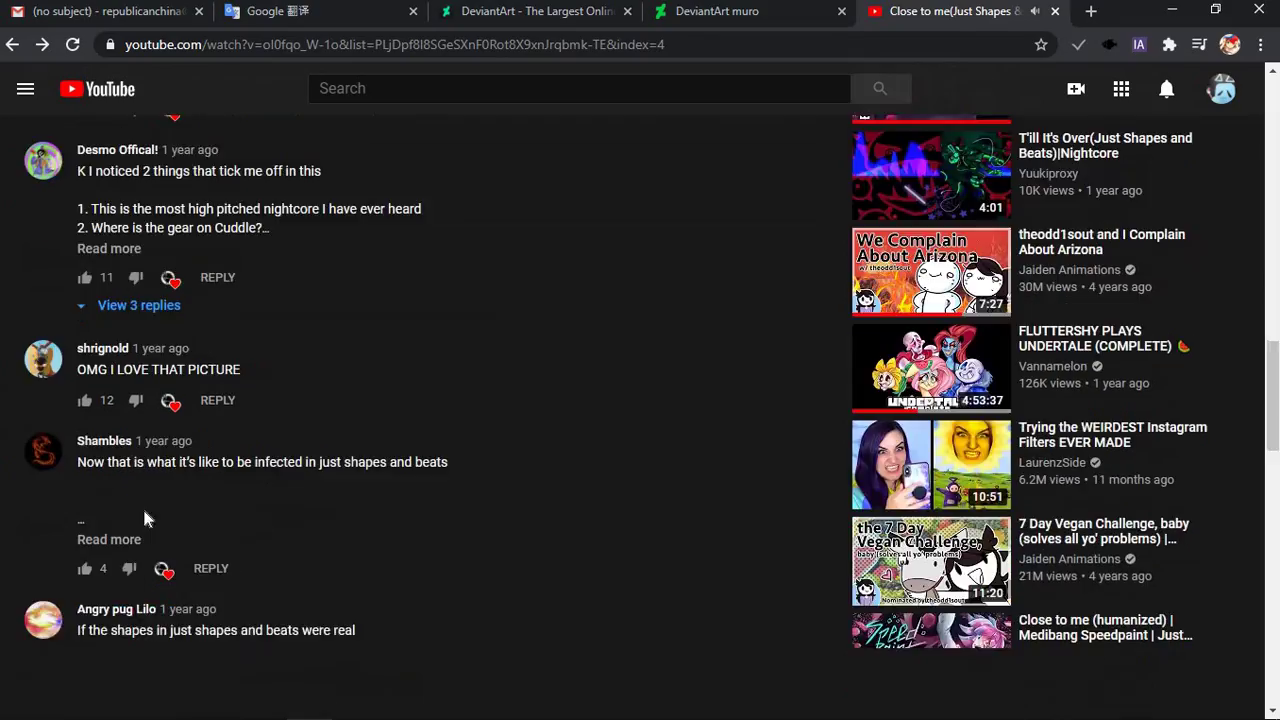
pyautogui.scroll(5, 145, 517)
pyautogui.scroll(-5, 145, 517)
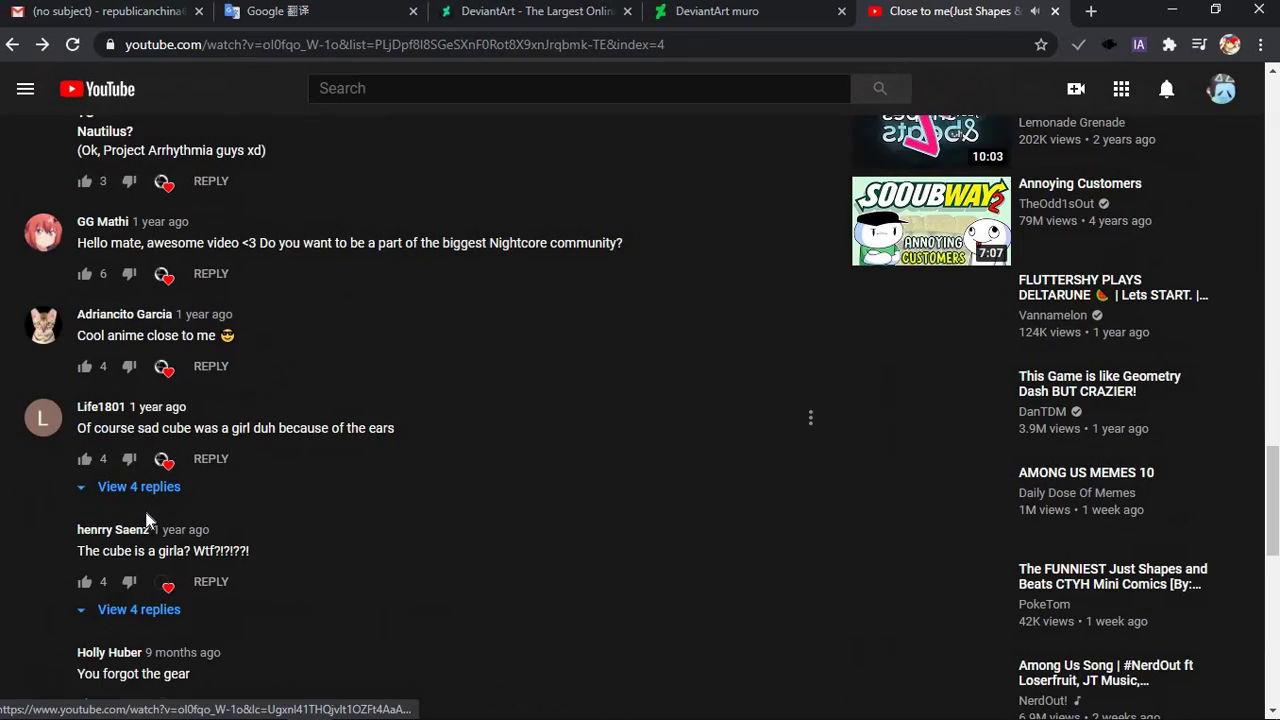
pyautogui.scroll(-5, 145, 517)
pyautogui.scroll(12, 145, 517)
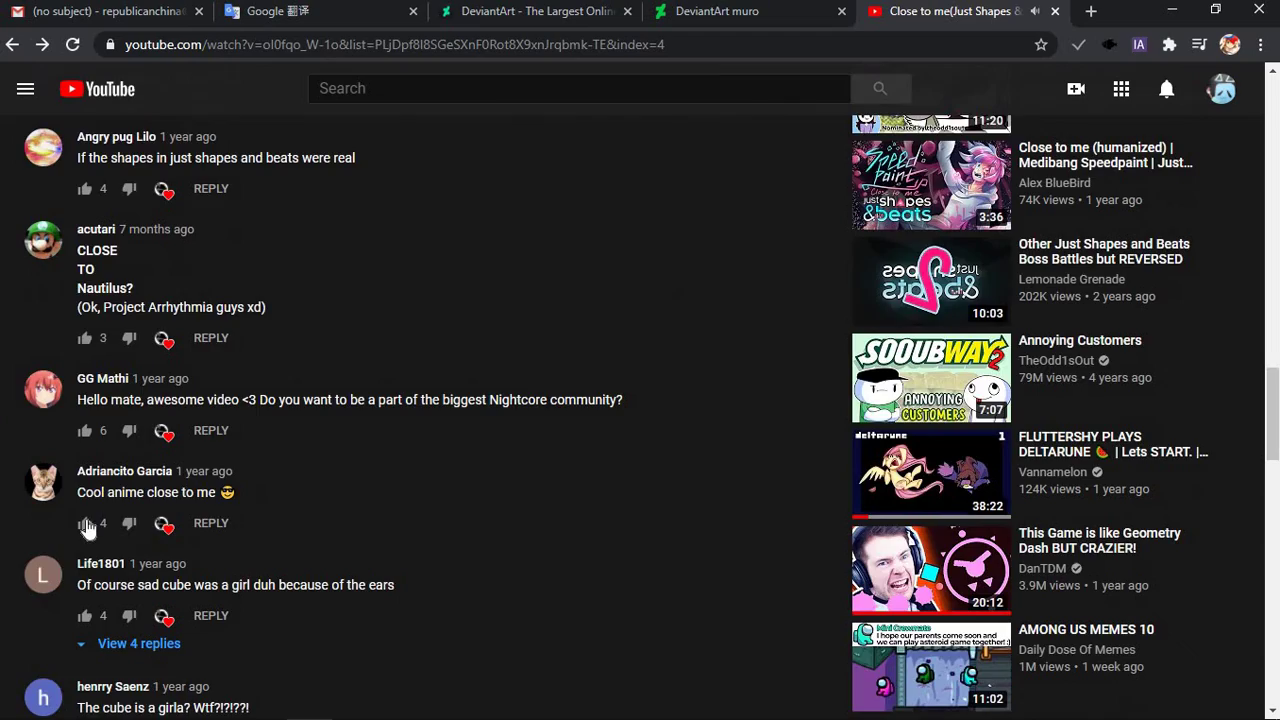
pyautogui.scroll(15, 87, 527)
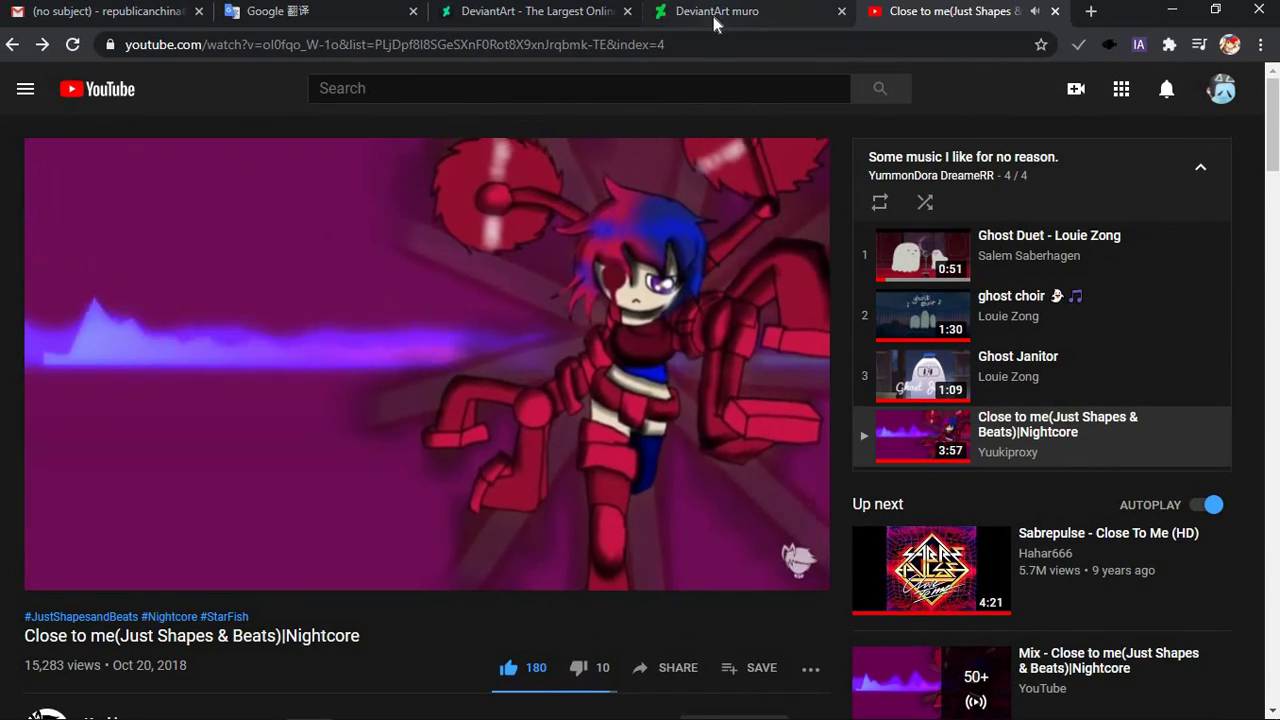
# Switch to DeviantArt muro, add a new layer beneath Layer 2, and make Layer 2 the active layer
pyautogui.click(713, 16)
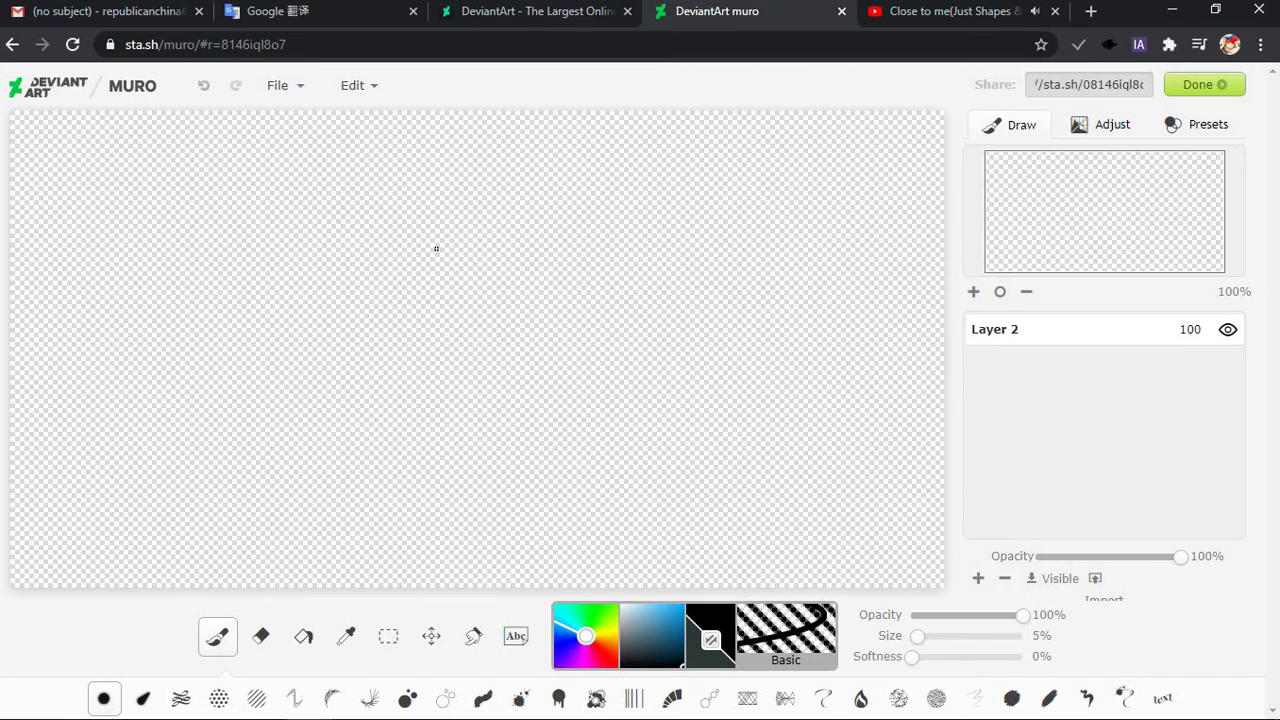
pyautogui.click(979, 581)
pyautogui.moveTo(1011, 334); pyautogui.dragTo(1011, 360)
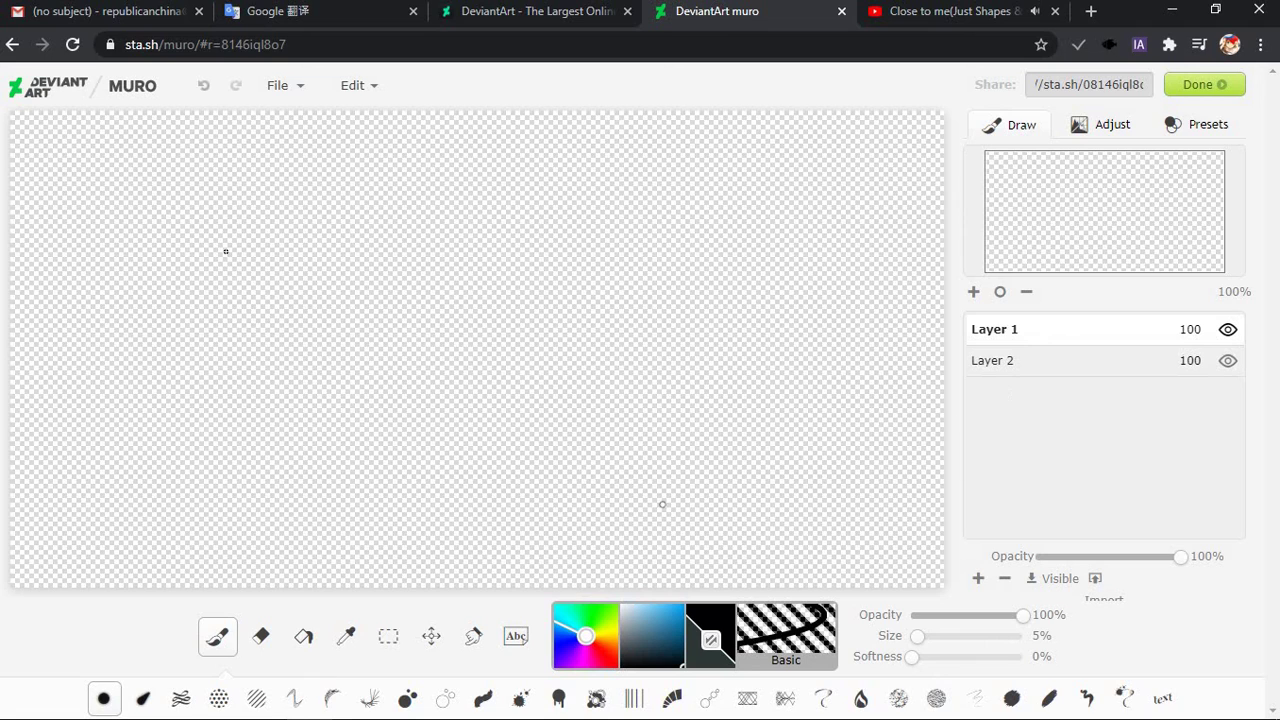
pyautogui.moveTo(980, 331); pyautogui.dragTo(1020, 336)
pyautogui.click(1000, 372)
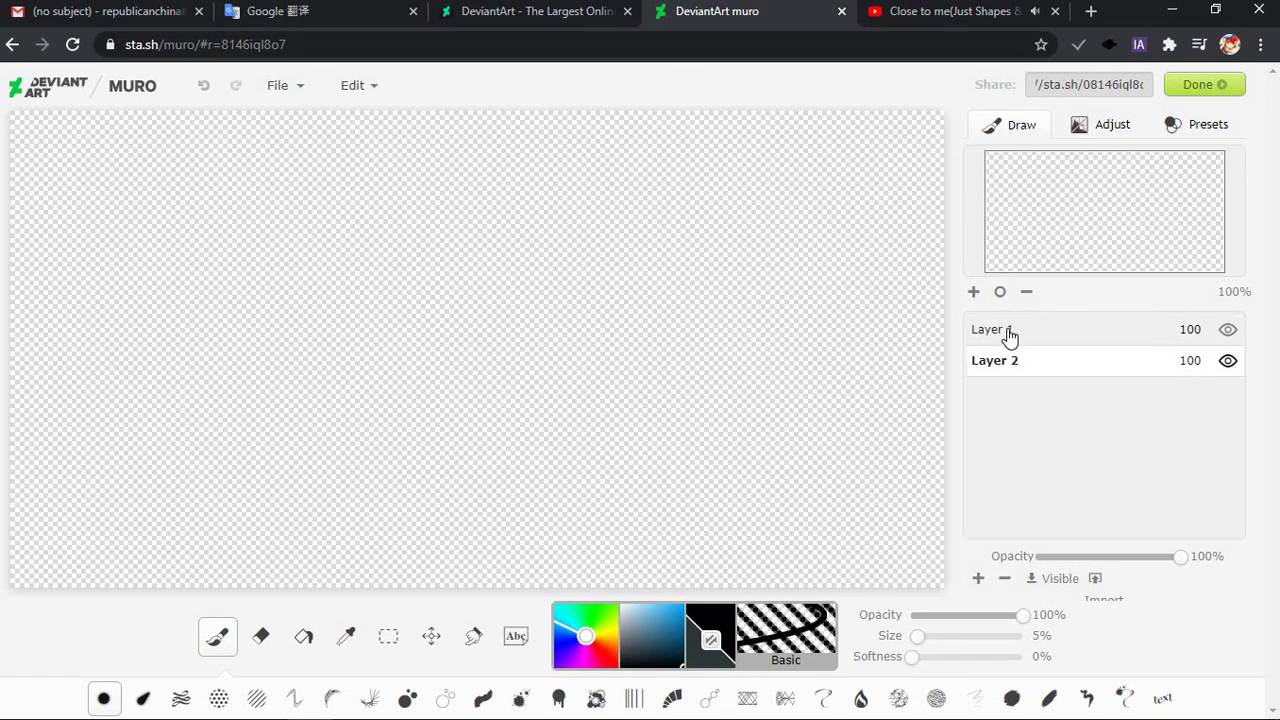
pyautogui.moveTo(1008, 335); pyautogui.dragTo(1008, 420)
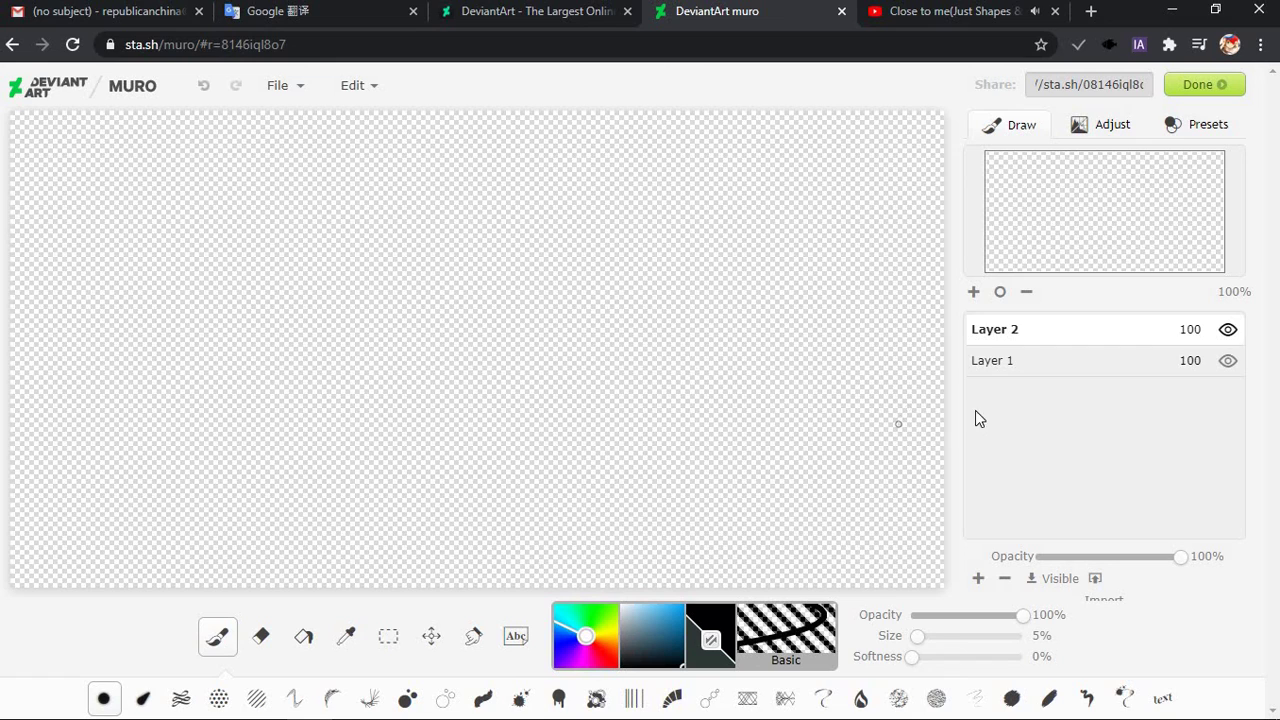
pyautogui.click(1000, 365)
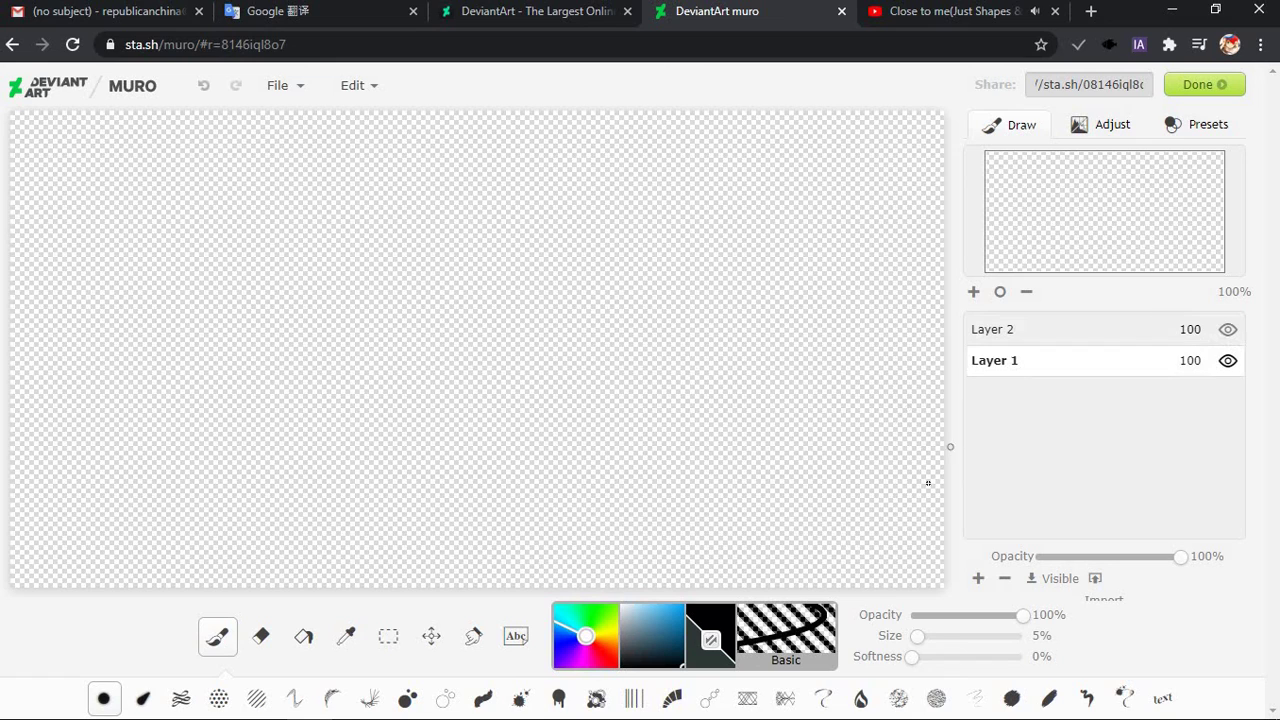
pyautogui.click(1034, 338)
pyautogui.moveTo(361, 200); pyautogui.dragTo(364, 428)
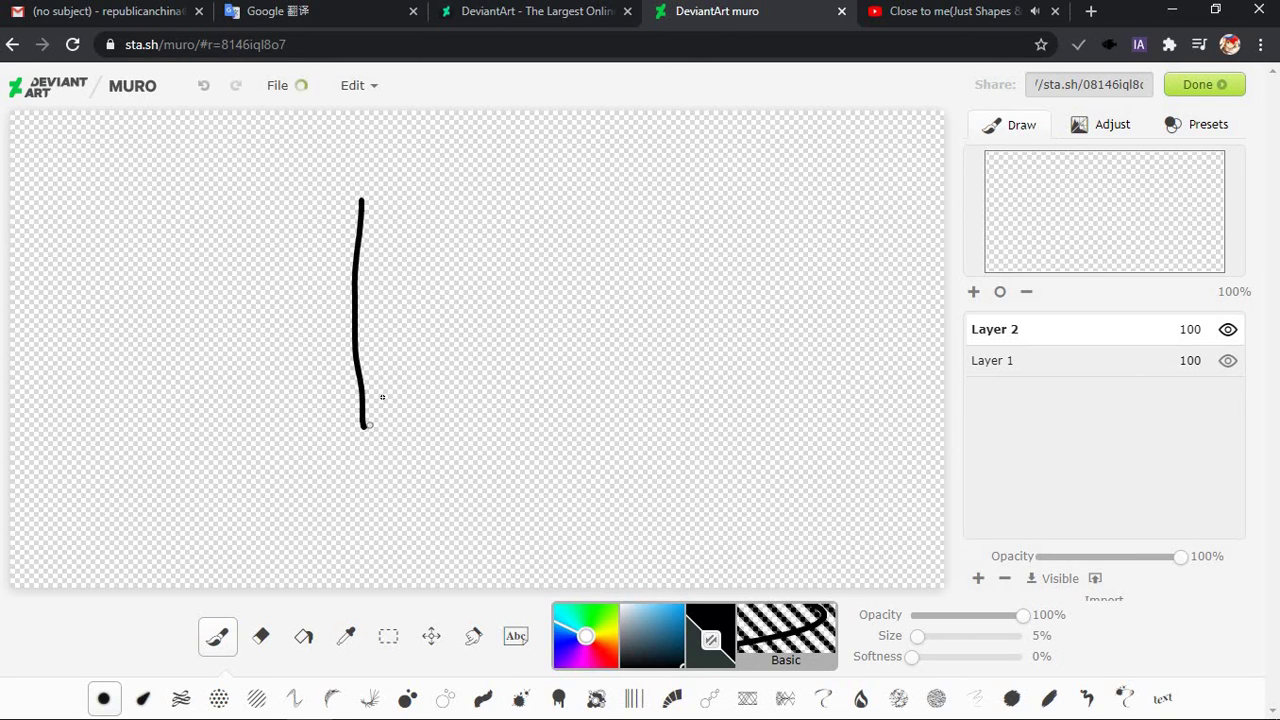
pyautogui.hotkey('ctrl', 'z')
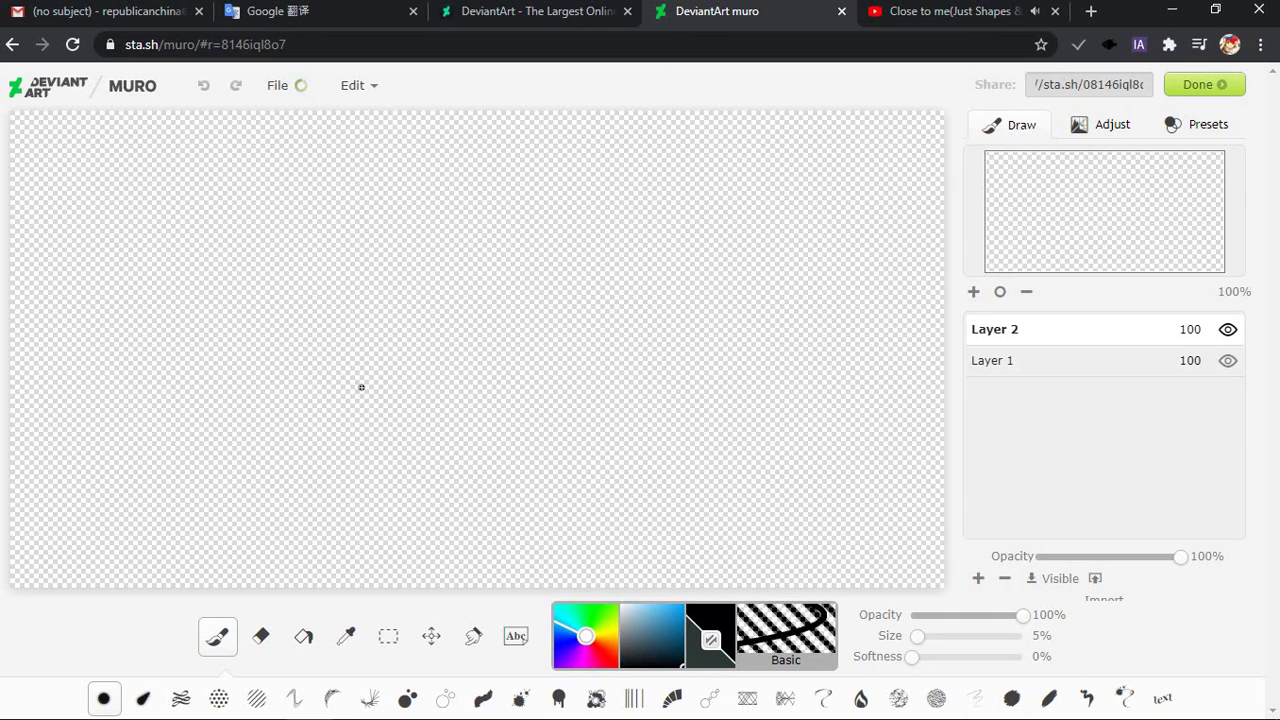
pyautogui.moveTo(165, 227); pyautogui.dragTo(190, 487)
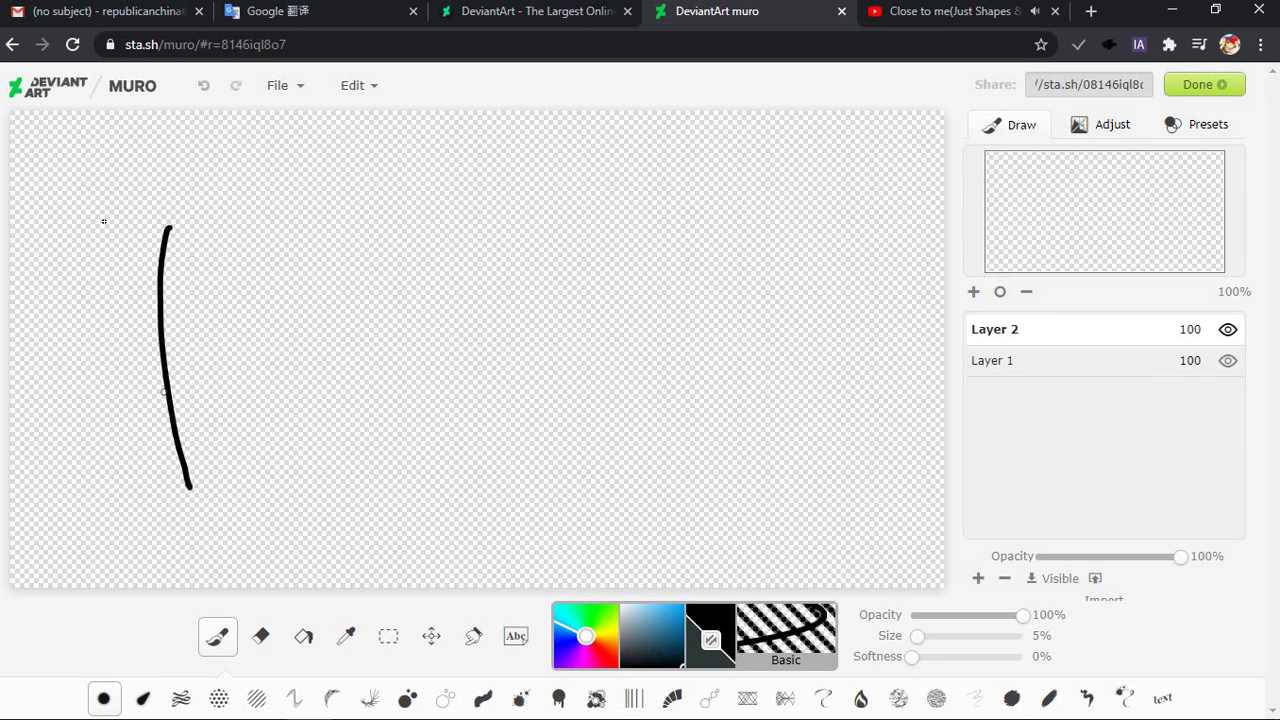
pyautogui.hotkey('ctrl', 'z')
# Try to sketch a four-sided head with a curved top edge in the canvas's upper-left area, redoing the top stroke as needed
pyautogui.moveTo(132, 210); pyautogui.dragTo(149, 415)
pyautogui.moveTo(120, 210); pyautogui.dragTo(327, 205)
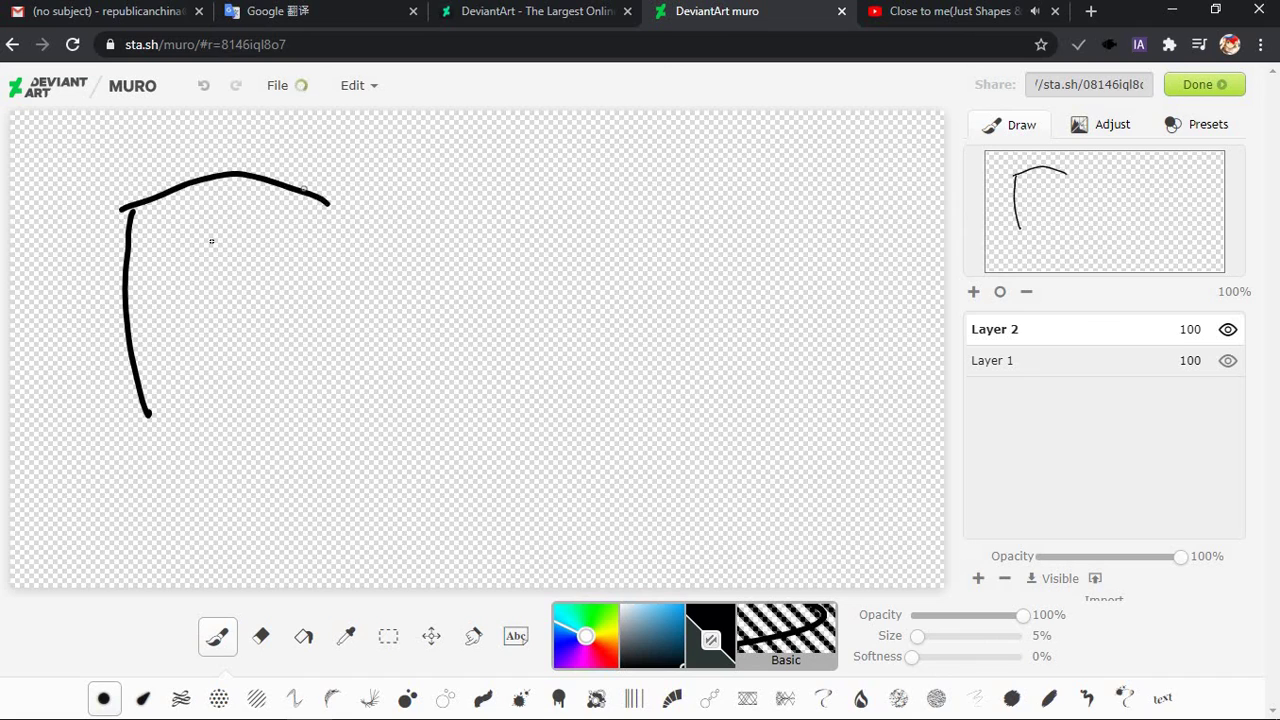
pyautogui.hotkey('ctrl', 'z')
pyautogui.moveTo(130, 208); pyautogui.dragTo(338, 167)
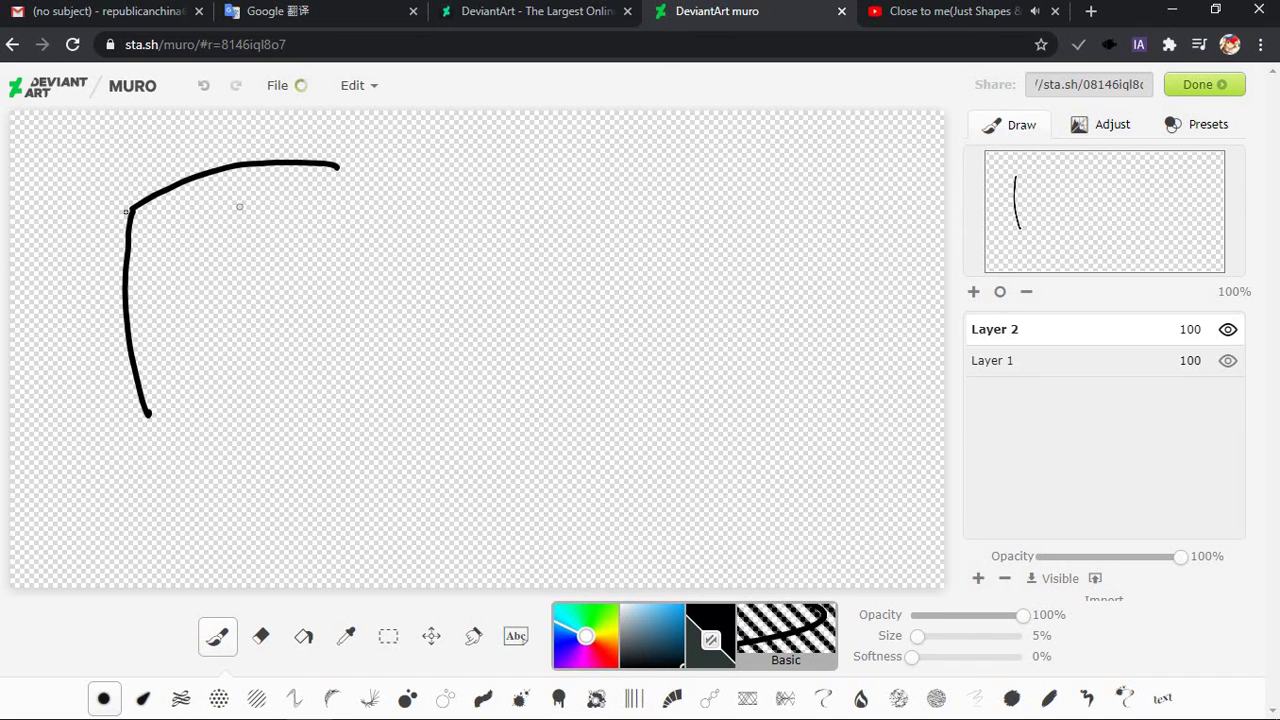
pyautogui.hotkey('ctrl', 'z')
pyautogui.moveTo(130, 210); pyautogui.dragTo(310, 205)
pyautogui.hotkey('ctrl', 'z')
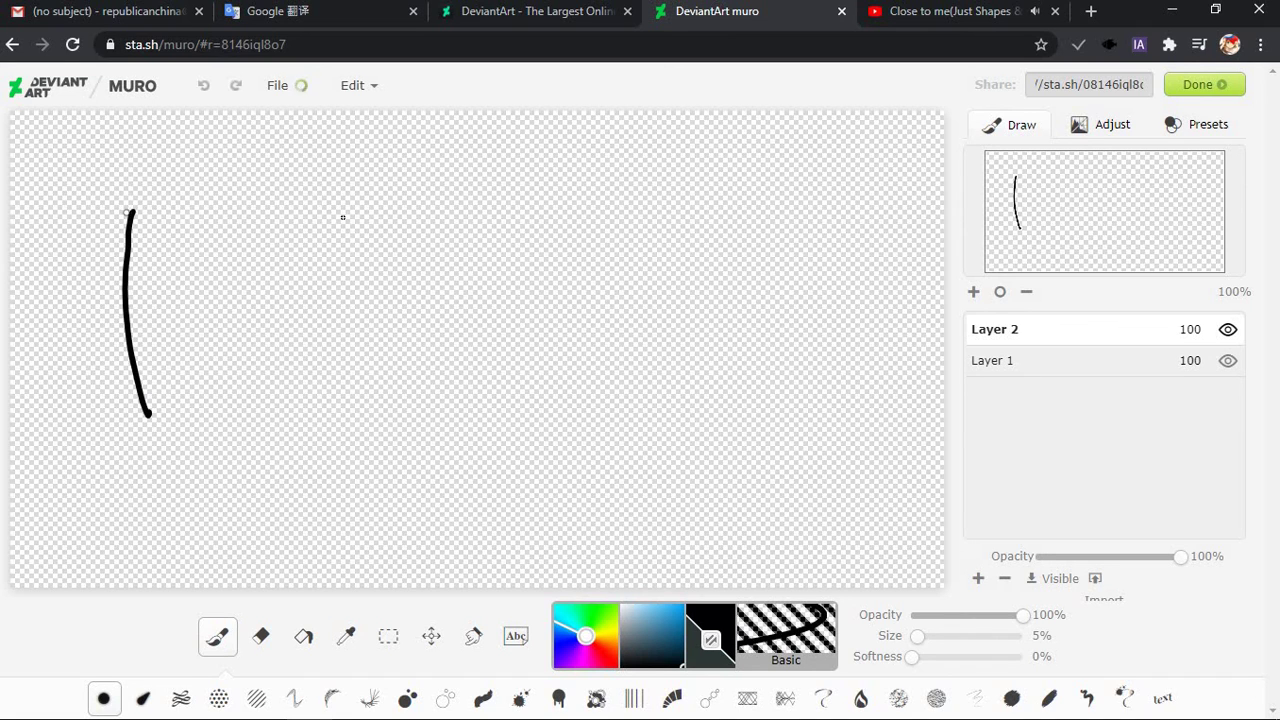
pyautogui.moveTo(128, 210); pyautogui.dragTo(331, 209)
pyautogui.hotkey('ctrl', 'z')
pyautogui.moveTo(130, 212)
pyautogui.mouseDown()
pyautogui.moveTo(220, 186)
pyautogui.moveTo(341, 193)
pyautogui.moveTo(355, 373)
pyautogui.mouseUp()
pyautogui.moveTo(152, 411)
pyautogui.mouseDown()
pyautogui.moveTo(297, 384)
pyautogui.moveTo(358, 362)
pyautogui.mouseUp()
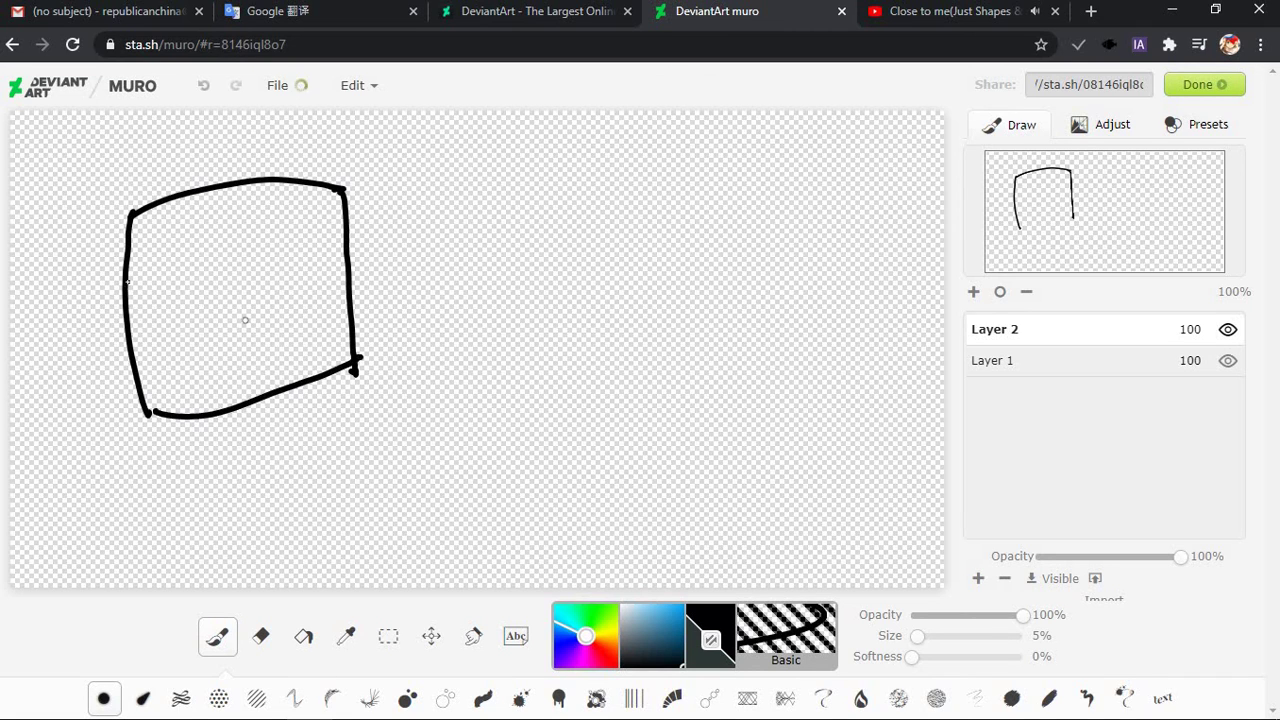
# Try adding two triangular ears above the head and a curved scarf-like outline below it
pyautogui.moveTo(147, 150)
pyautogui.mouseDown()
pyautogui.moveTo(128, 135)
pyautogui.moveTo(163, 140)
pyautogui.moveTo(130, 188)
pyautogui.moveTo(172, 154)
pyautogui.mouseUp()
pyautogui.hotkey('ctrl', 'z')
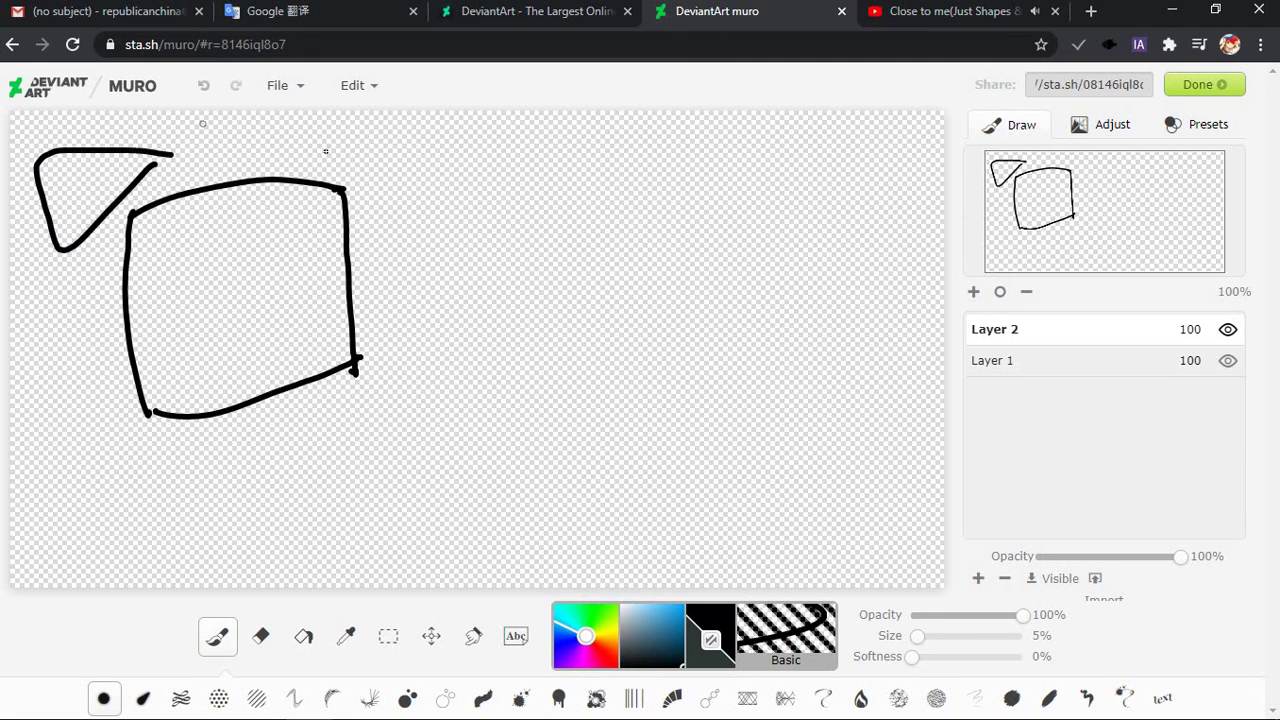
pyautogui.moveTo(302, 161)
pyautogui.mouseDown()
pyautogui.moveTo(395, 112)
pyautogui.moveTo(330, 125)
pyautogui.moveTo(287, 167)
pyautogui.mouseUp()
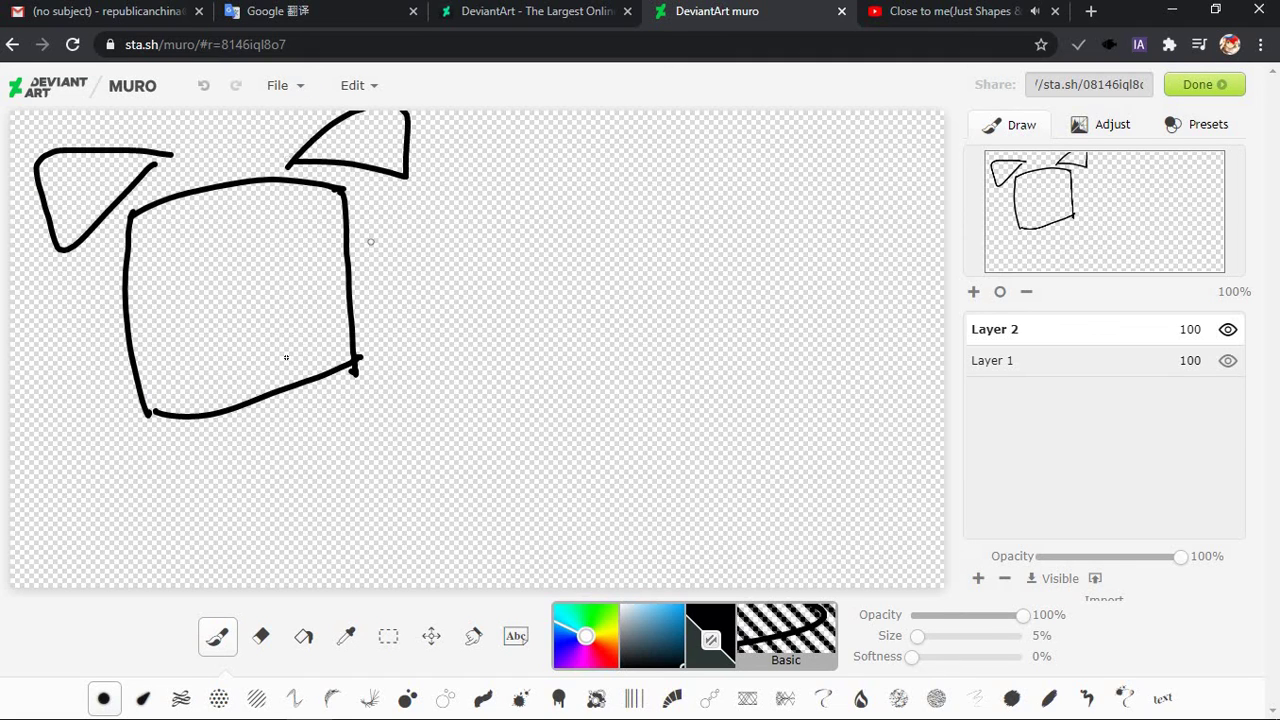
pyautogui.moveTo(147, 462)
pyautogui.mouseDown()
pyautogui.moveTo(168, 525)
pyautogui.moveTo(189, 504)
pyautogui.moveTo(156, 480)
pyautogui.moveTo(365, 392)
pyautogui.mouseUp()
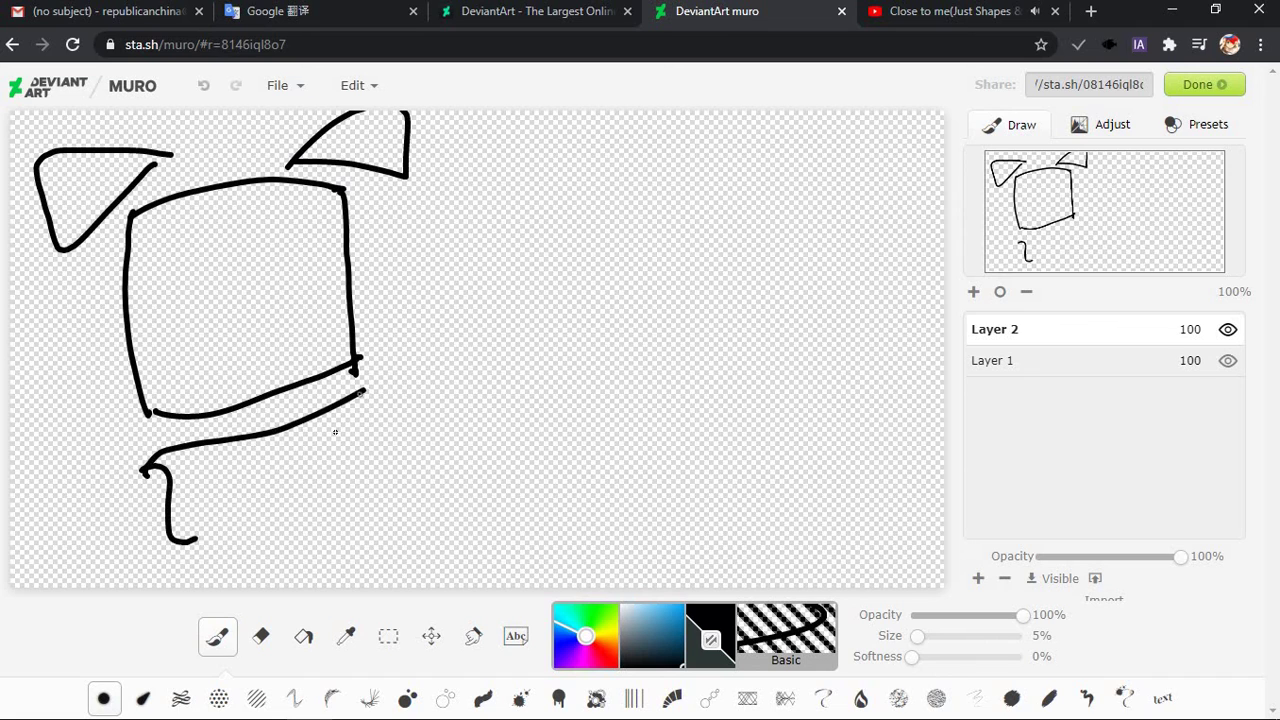
# Undo all strokes of the head, ears and lower outline to clear the canvas
pyautogui.hotkey('ctrl', 'z')
pyautogui.hotkey('ctrl', 'z')
pyautogui.hotkey('ctrl', 'z')
pyautogui.hotkey('ctrl', 'z')
pyautogui.hotkey('ctrl', 'z')
pyautogui.hotkey('ctrl', 'z')
pyautogui.hotkey('ctrl', 'z')
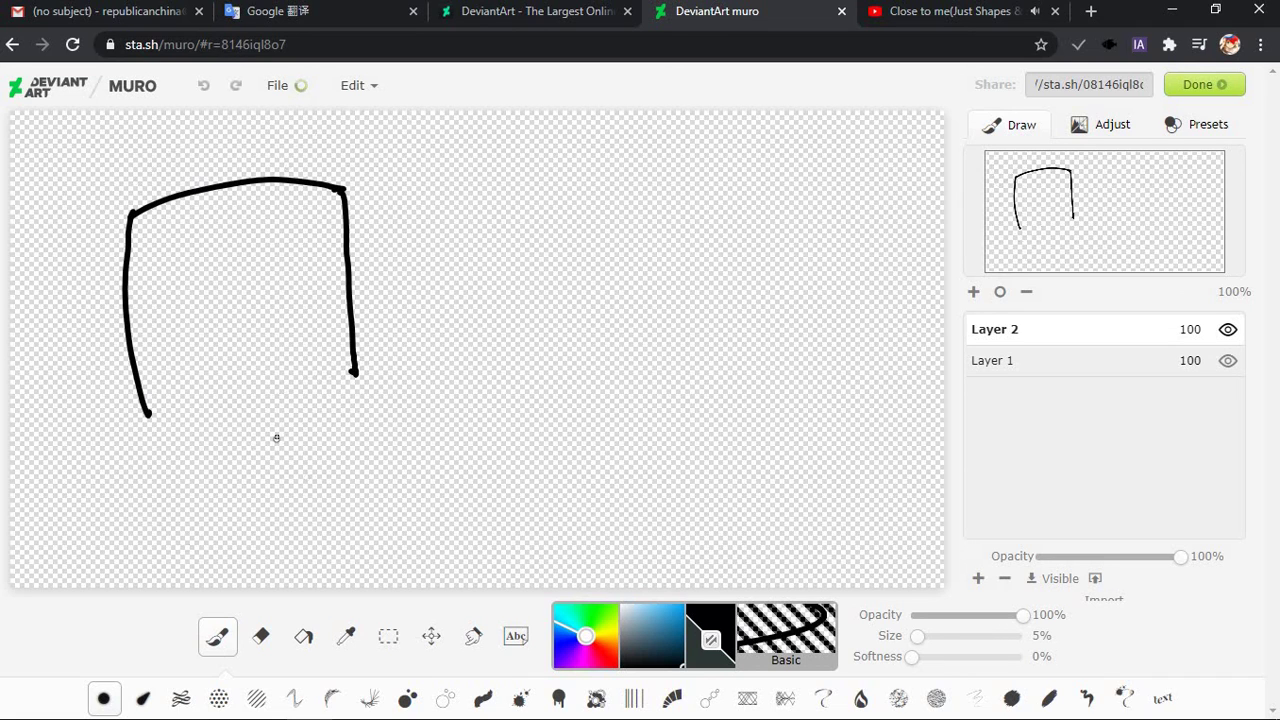
pyautogui.hotkey('ctrl', 'z')
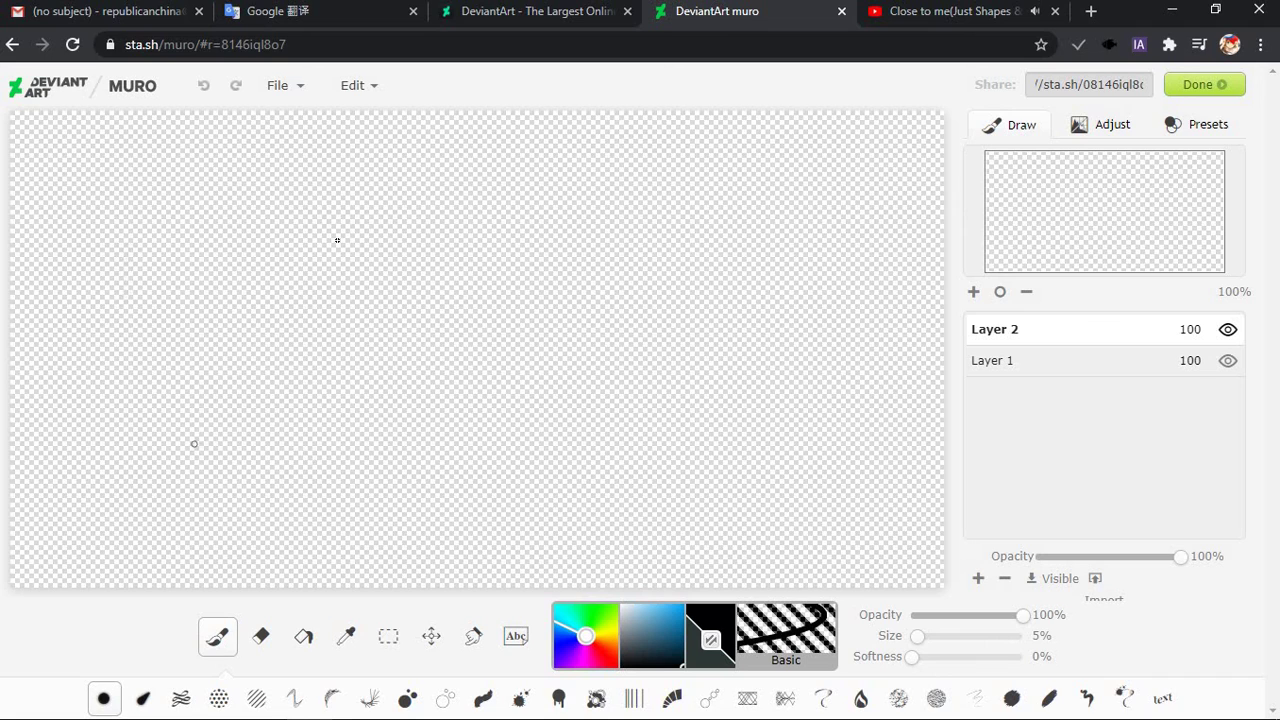
pyautogui.hotkey('ctrl', 'y')
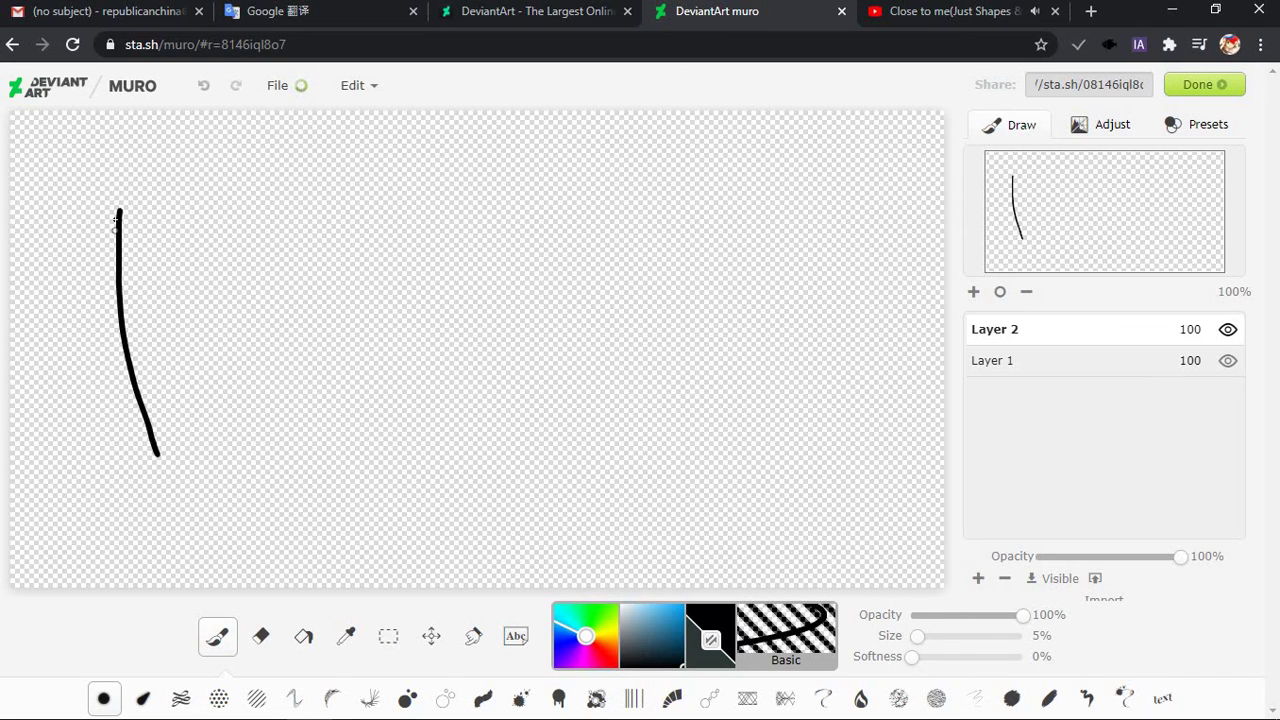
pyautogui.hotkey('ctrl', 'z')
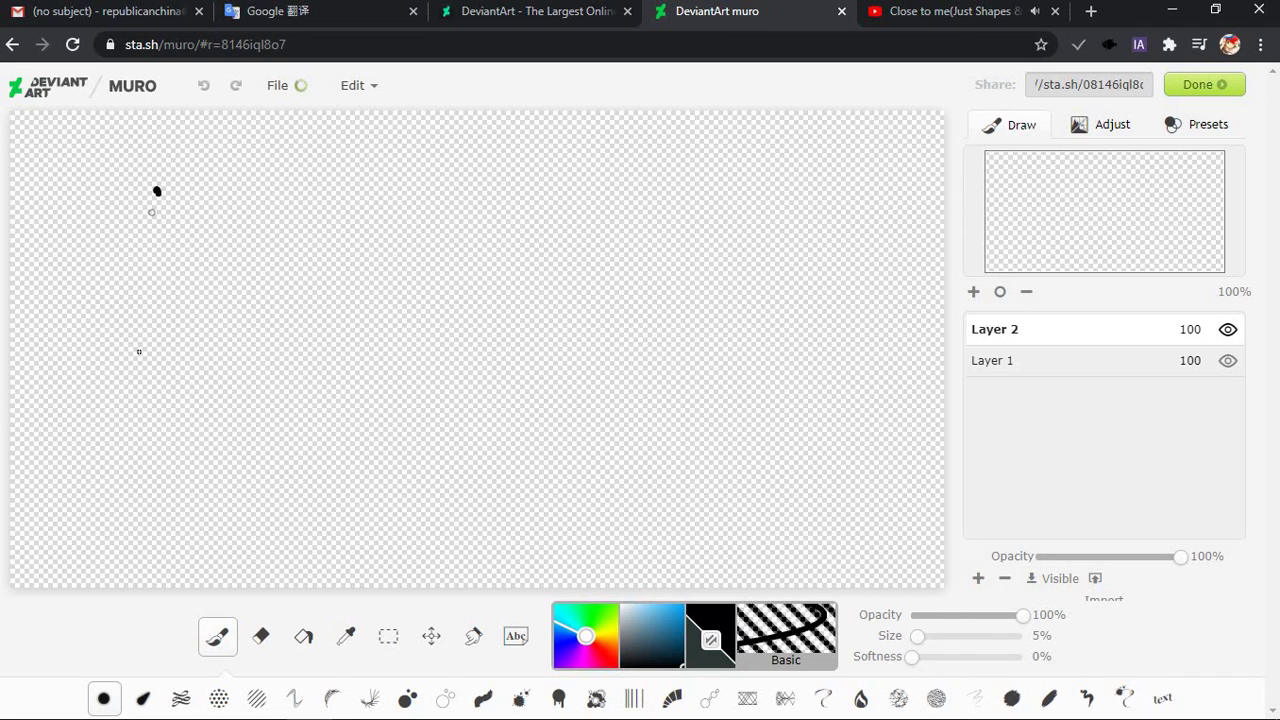
pyautogui.moveTo(155, 189); pyautogui.dragTo(146, 405)
pyautogui.hotkey('ctrl', 'z')
# Draw a square head in the canvas's upper-left area and a triangular ear off its upper-left corner
pyautogui.moveTo(113, 222)
pyautogui.mouseDown()
pyautogui.moveTo(285, 202)
pyautogui.moveTo(256, 213)
pyautogui.moveTo(284, 210)
pyautogui.moveTo(283, 380)
pyautogui.mouseUp()
pyautogui.moveTo(116, 386); pyautogui.dragTo(304, 378)
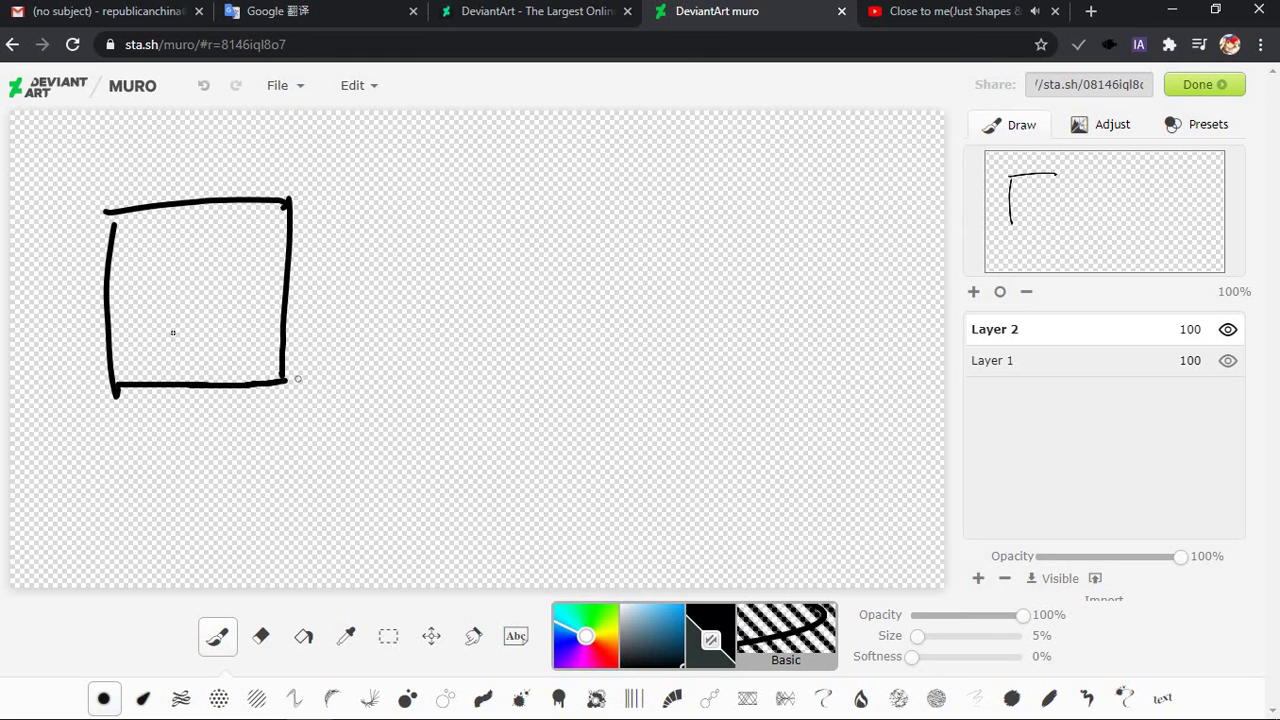
pyautogui.moveTo(113, 172)
pyautogui.mouseDown()
pyautogui.moveTo(47, 149)
pyautogui.moveTo(208, 187)
pyautogui.moveTo(110, 157)
pyautogui.moveTo(211, 154)
pyautogui.moveTo(311, 178)
pyautogui.moveTo(38, 208)
pyautogui.moveTo(128, 162)
pyautogui.mouseUp()
pyautogui.hotkey('ctrl', 'z')
pyautogui.hotkey('ctrl', 'z')
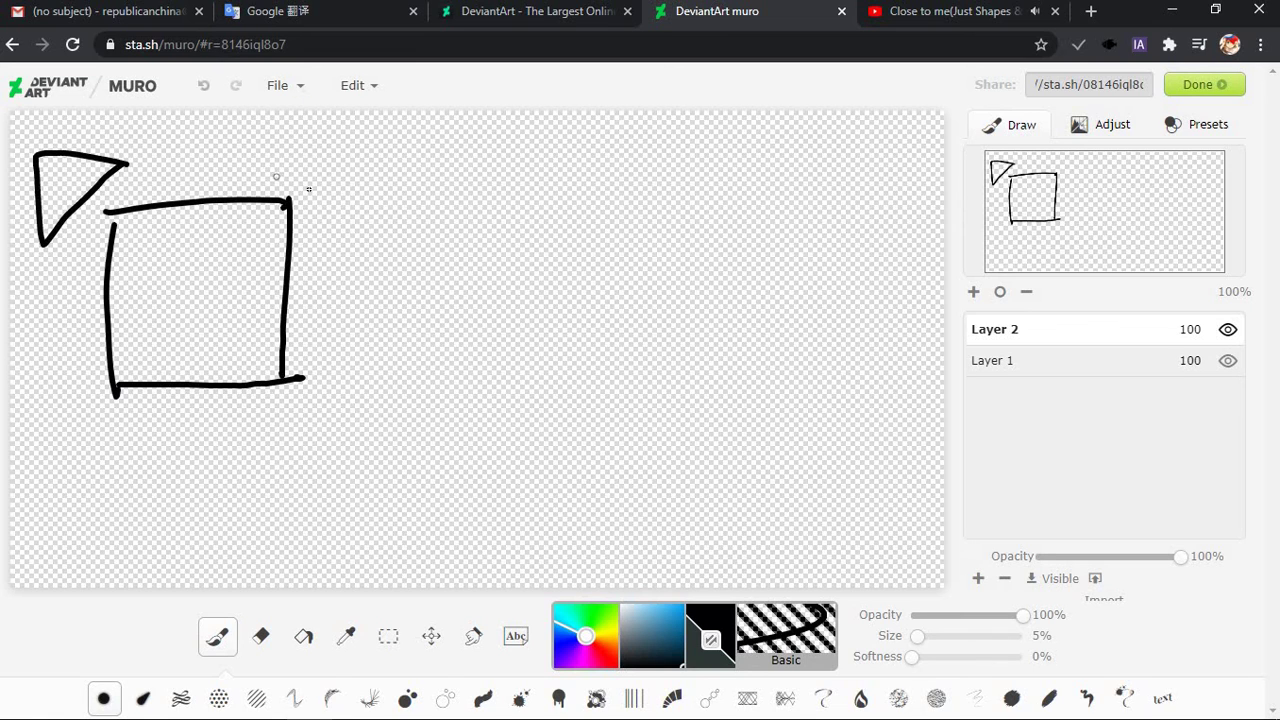
# Draw a smaller triangular ear off the head's upper-right corner, undoing unwanted strokes
pyautogui.moveTo(268, 170)
pyautogui.mouseDown()
pyautogui.moveTo(359, 160)
pyautogui.moveTo(273, 152)
pyautogui.moveTo(311, 178)
pyautogui.moveTo(292, 188)
pyautogui.moveTo(345, 212)
pyautogui.moveTo(340, 156)
pyautogui.moveTo(270, 177)
pyautogui.moveTo(368, 177)
pyautogui.moveTo(373, 149)
pyautogui.moveTo(355, 152)
pyautogui.moveTo(365, 146)
pyautogui.moveTo(340, 200)
pyautogui.moveTo(351, 157)
pyautogui.moveTo(346, 193)
pyautogui.moveTo(335, 128)
pyautogui.moveTo(287, 165)
pyautogui.mouseUp()
pyautogui.hotkey('ctrl', 'z')
pyautogui.click(268, 175)
pyautogui.hotkey('ctrl', 'z')
pyautogui.hotkey('ctrl', 'z')
pyautogui.hotkey('ctrl', 'z')
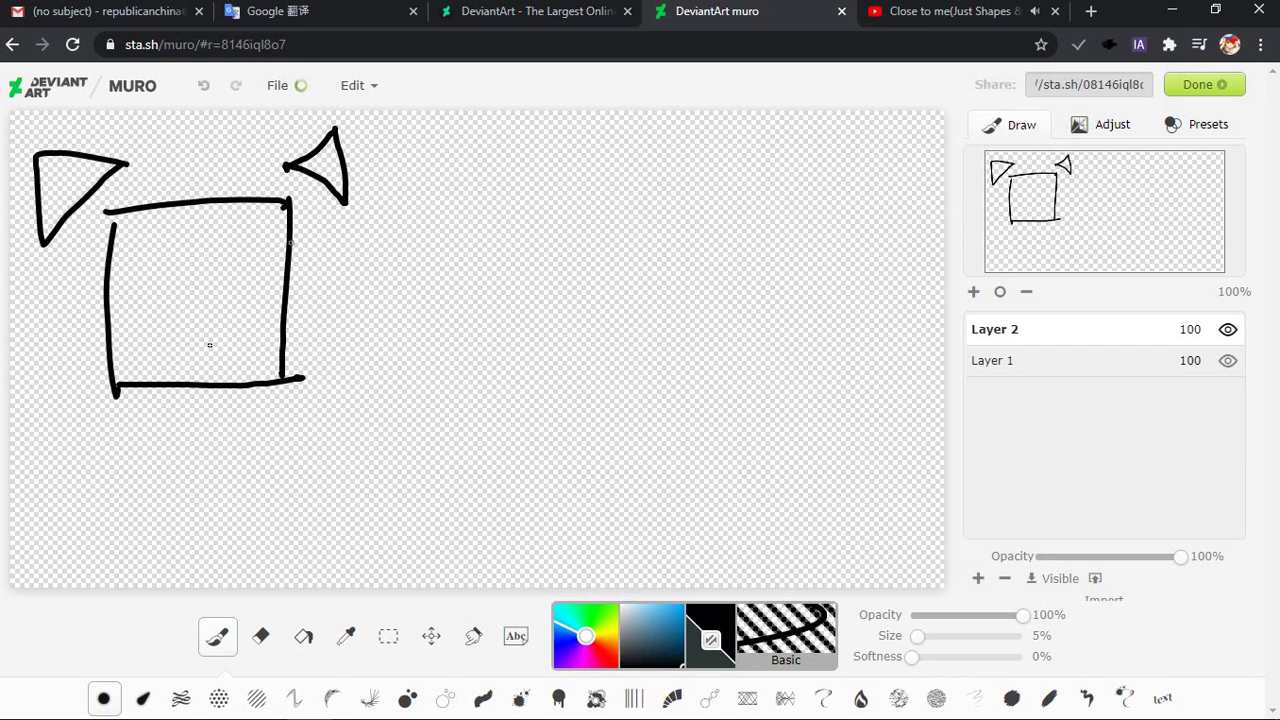
# Draw the short S-shaped left edge of a scarf-like shape below the head, redrawing it until it curls at the end
pyautogui.moveTo(81, 416); pyautogui.dragTo(95, 485)
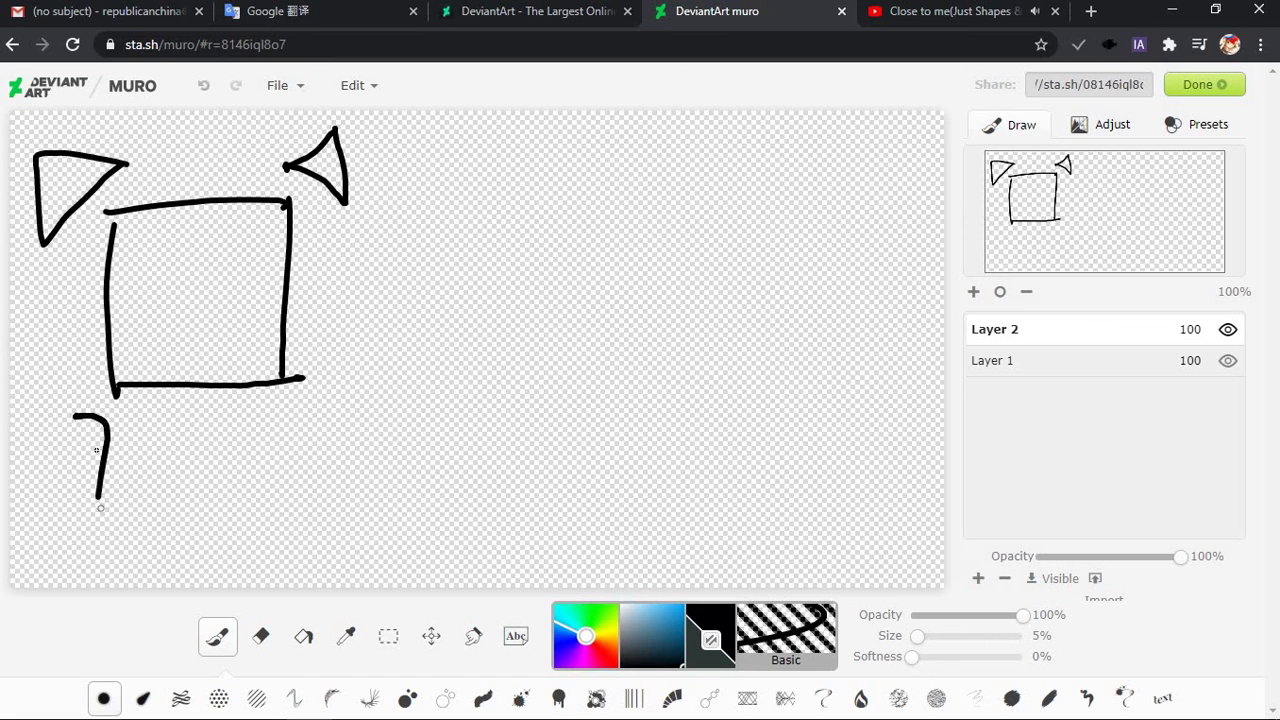
pyautogui.hotkey('ctrl', 'z')
pyautogui.moveTo(83, 417)
pyautogui.mouseDown()
pyautogui.moveTo(93, 482)
pyautogui.moveTo(108, 482)
pyautogui.mouseUp()
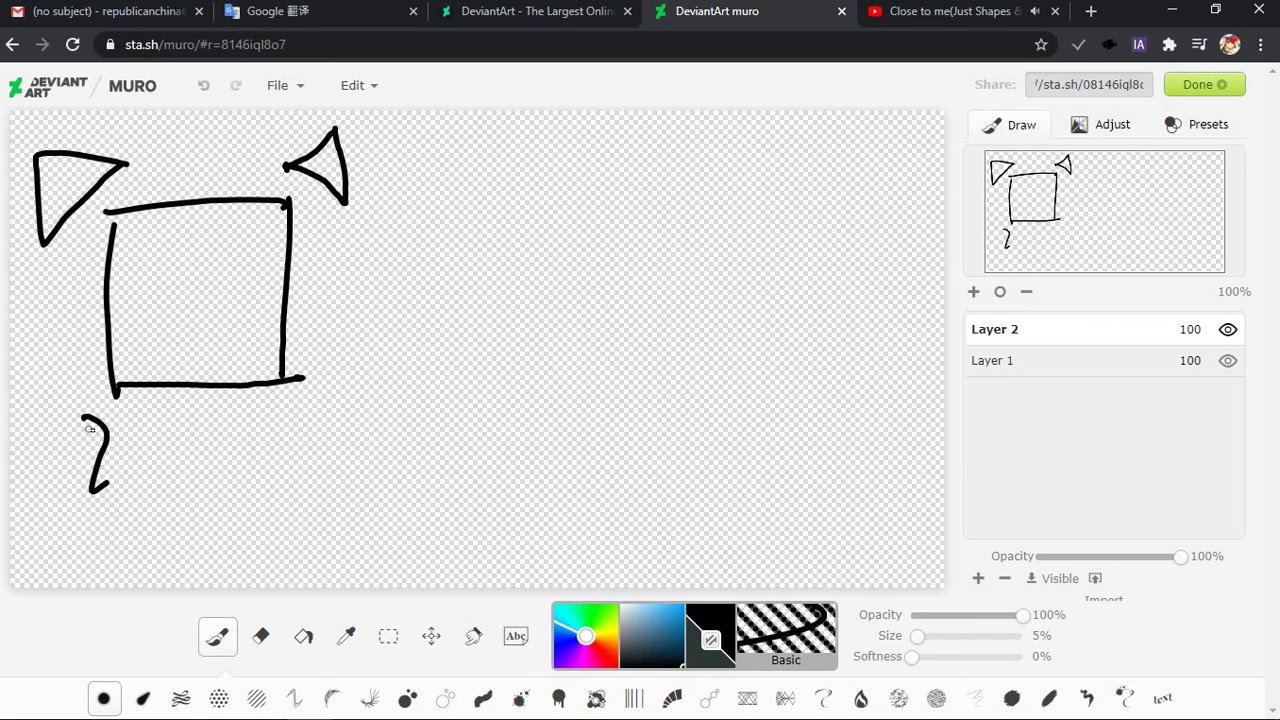
pyautogui.hotkey('ctrl', 'z')
pyautogui.moveTo(84, 418); pyautogui.dragTo(110, 490)
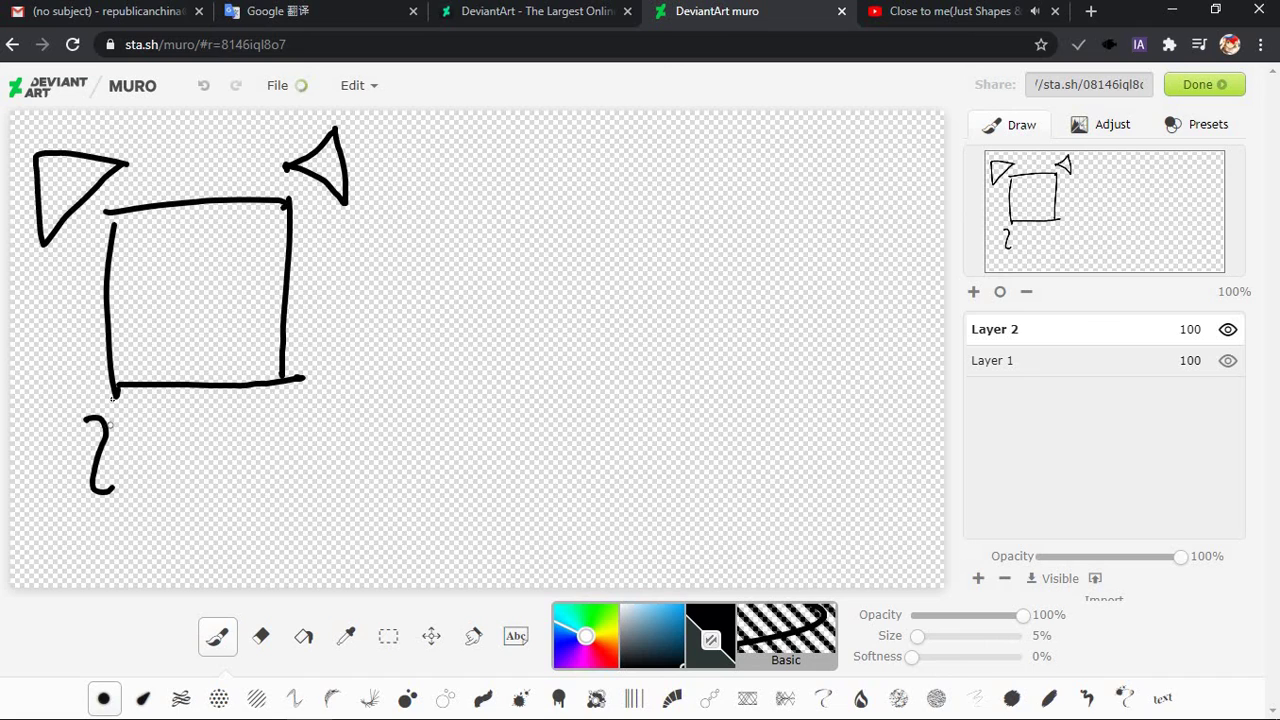
# Close the scarf-like shape below the head with a dipping top edge, a curved right side and a rounded bottom edge
pyautogui.rightClick(112, 402)
pyautogui.click(97, 421)
pyautogui.moveTo(240, 428)
pyautogui.mouseDown()
pyautogui.moveTo(179, 412)
pyautogui.moveTo(278, 400)
pyautogui.mouseUp()
pyautogui.hotkey('ctrl', 'z')
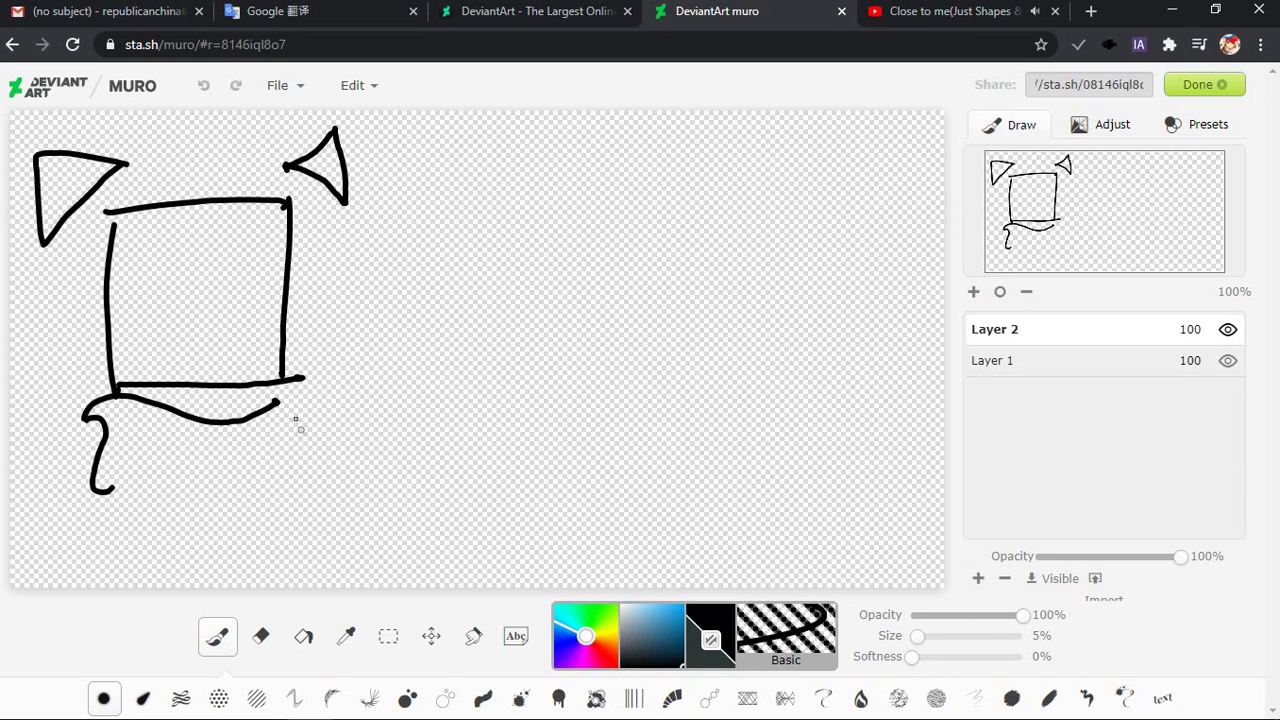
pyautogui.moveTo(276, 401)
pyautogui.mouseDown()
pyautogui.moveTo(312, 421)
pyautogui.moveTo(303, 482)
pyautogui.mouseUp()
pyautogui.moveTo(110, 487); pyautogui.dragTo(318, 486)
pyautogui.hotkey('ctrl', 'z')
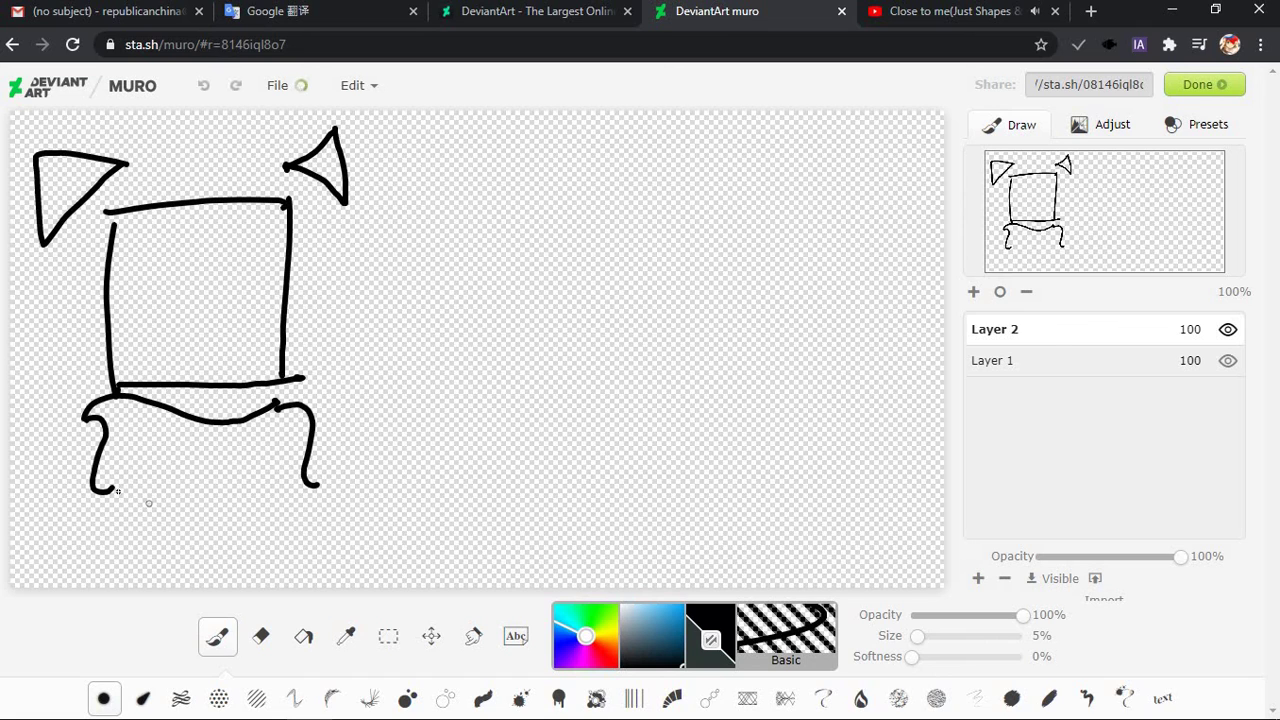
pyautogui.moveTo(110, 487)
pyautogui.mouseDown()
pyautogui.moveTo(285, 492)
pyautogui.moveTo(308, 474)
pyautogui.mouseUp()
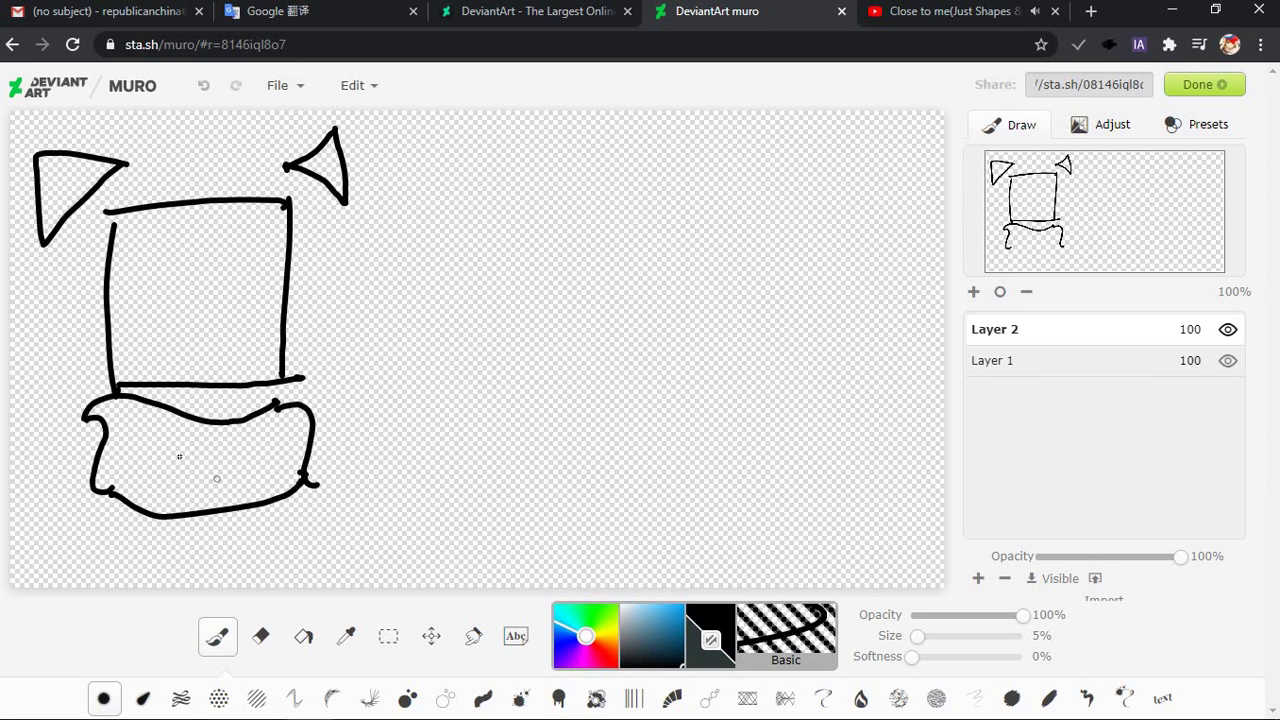
# Draw two body lines flaring outward from the scarf shape's lower corners to the canvas's bottom edge
pyautogui.moveTo(118, 503); pyautogui.dragTo(85, 588)
pyautogui.moveTo(313, 527); pyautogui.dragTo(348, 558)
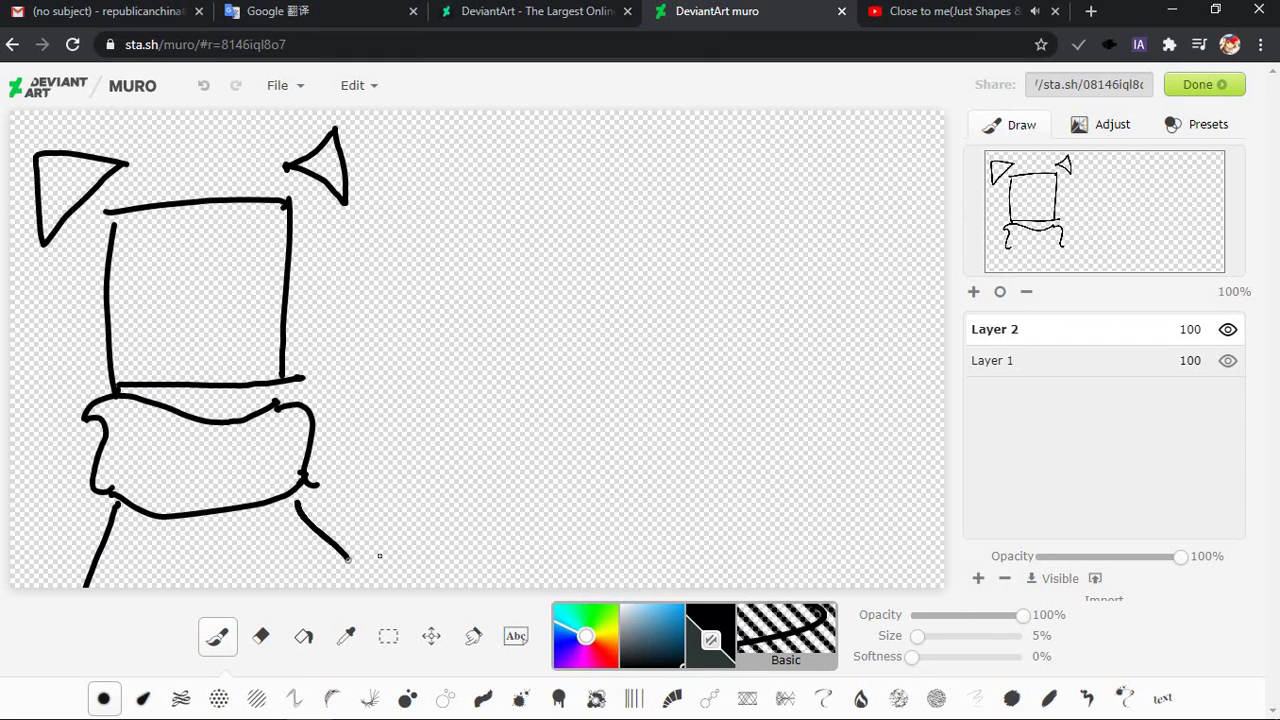
pyautogui.hotkey('ctrl', 'z')
pyautogui.moveTo(290, 495); pyautogui.dragTo(370, 588)
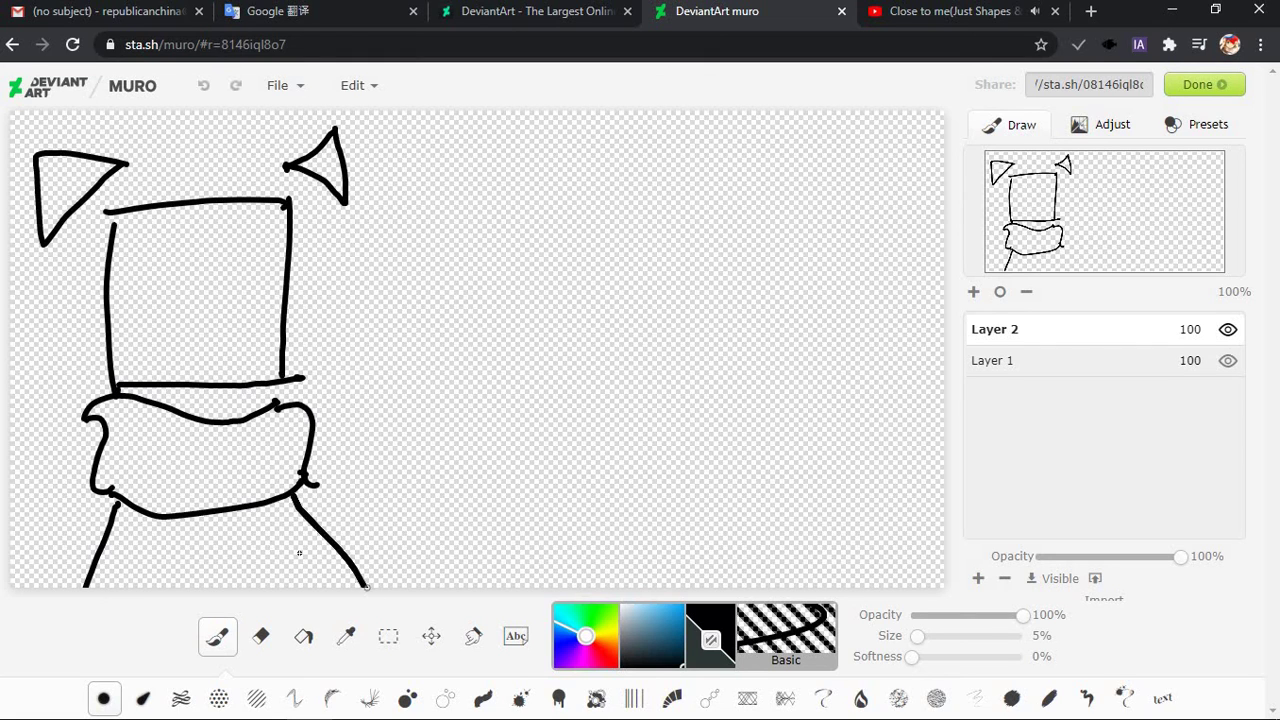
# Redraw the two body lines below the square-headed character's scarf so both flare more widely to the canvas's bottom edge
pyautogui.hotkey('ctrl', 'z')
pyautogui.moveTo(290, 495); pyautogui.dragTo(344, 608)
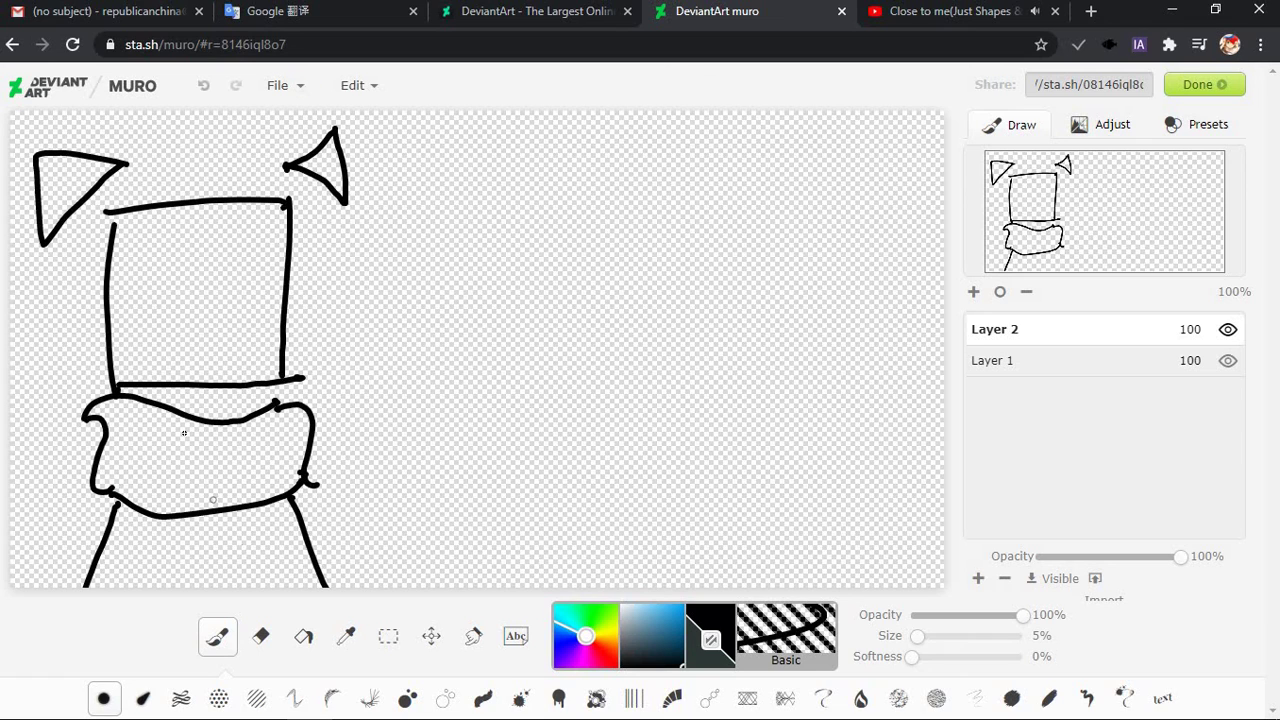
pyautogui.hotkey('ctrl', 'z')
pyautogui.hotkey('ctrl', 'z')
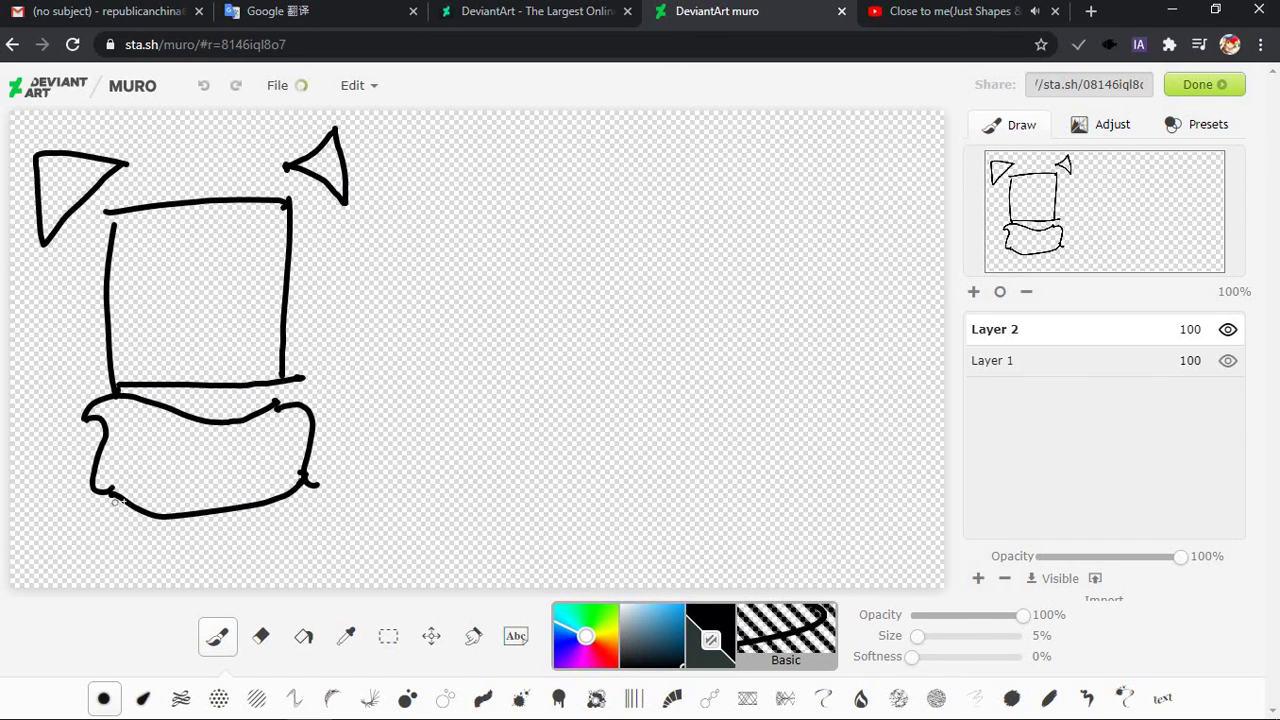
pyautogui.moveTo(122, 503); pyautogui.dragTo(50, 590)
pyautogui.moveTo(276, 497); pyautogui.dragTo(364, 566)
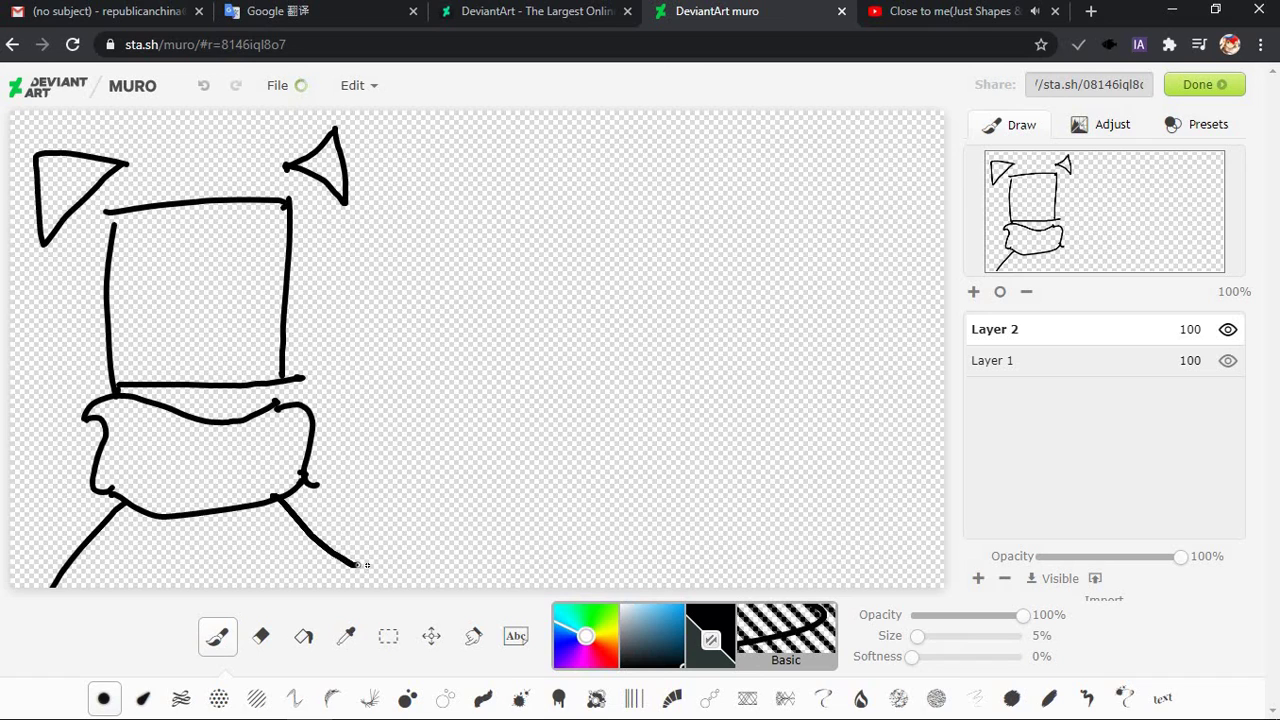
pyautogui.hotkey('ctrl', 'z')
pyautogui.moveTo(288, 500)
pyautogui.mouseDown()
pyautogui.moveTo(354, 580)
pyautogui.moveTo(354, 600)
pyautogui.mouseUp()
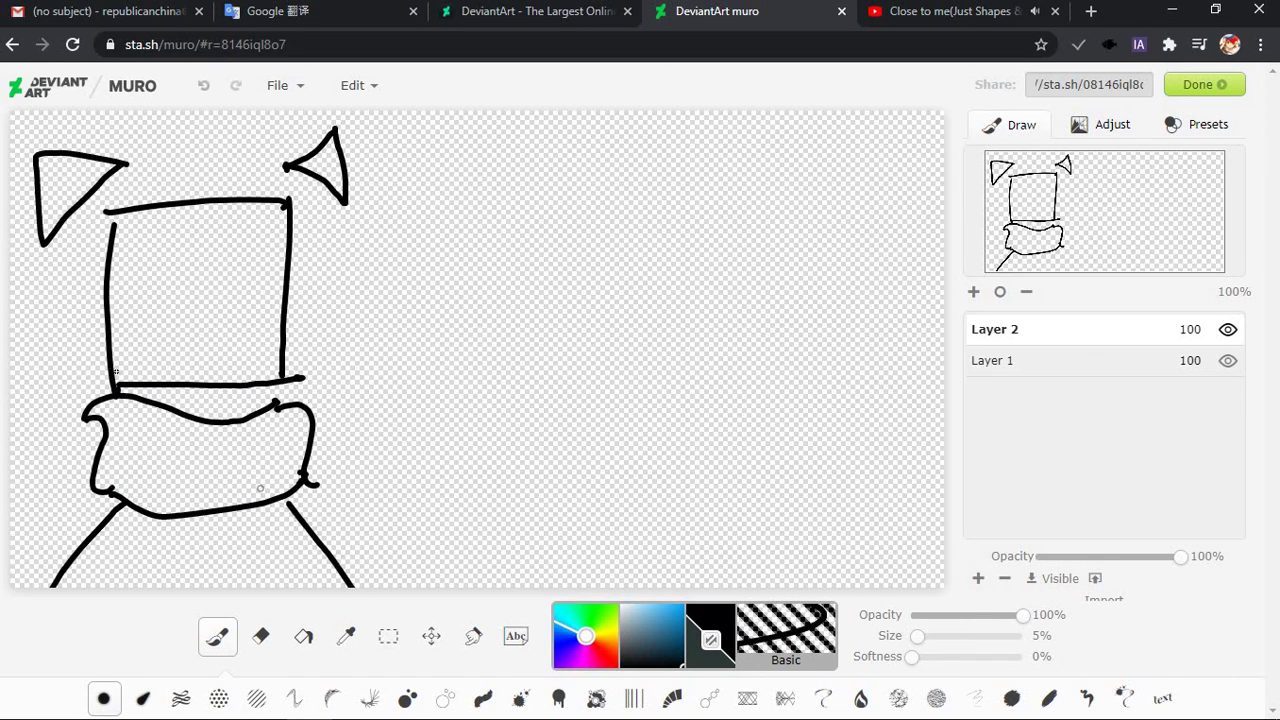
# Draw crossing vertical and horizontal guide lines inside the square head
pyautogui.moveTo(167, 256); pyautogui.dragTo(220, 393)
pyautogui.hotkey('ctrl', 'z')
pyautogui.moveTo(128, 311); pyautogui.dragTo(276, 288)
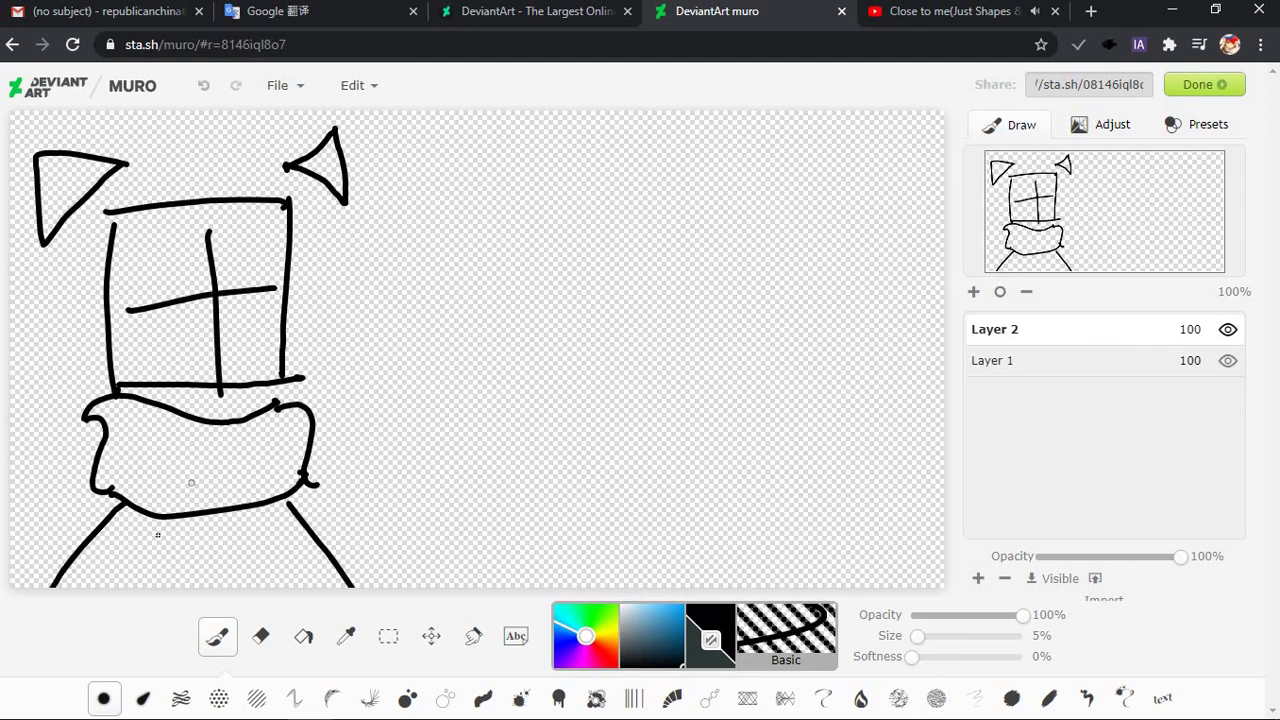
# Draw two pairs of narrow strap lines from the scarf's bottom edge down to the canvas edge, undoing unwanted strokes
pyautogui.moveTo(140, 516)
pyautogui.mouseDown()
pyautogui.moveTo(158, 588)
pyautogui.moveTo(176, 592)
pyautogui.mouseUp()
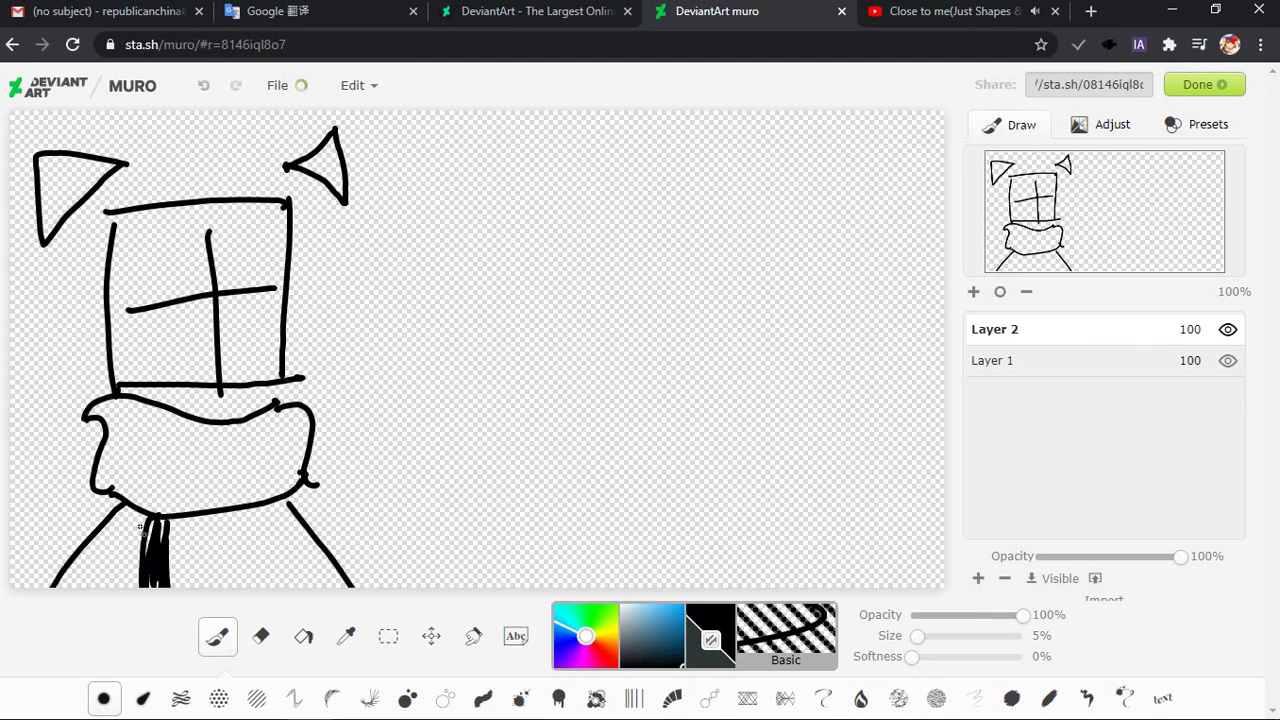
pyautogui.hotkey('ctrl', 'z')
pyautogui.moveTo(148, 512)
pyautogui.mouseDown()
pyautogui.moveTo(137, 588)
pyautogui.moveTo(176, 527)
pyautogui.moveTo(137, 588)
pyautogui.mouseUp()
pyautogui.hotkey('ctrl', 'z')
pyautogui.hotkey('ctrl', 'z')
pyautogui.moveTo(166, 590)
pyautogui.mouseDown()
pyautogui.moveTo(175, 522)
pyautogui.moveTo(230, 588)
pyautogui.moveTo(240, 518)
pyautogui.moveTo(164, 588)
pyautogui.moveTo(177, 518)
pyautogui.moveTo(247, 588)
pyautogui.mouseUp()
pyautogui.hotkey('ctrl', 'z')
pyautogui.hotkey('ctrl', 'z')
pyautogui.hotkey('ctrl', 'z')
pyautogui.hotkey('ctrl', 'z')
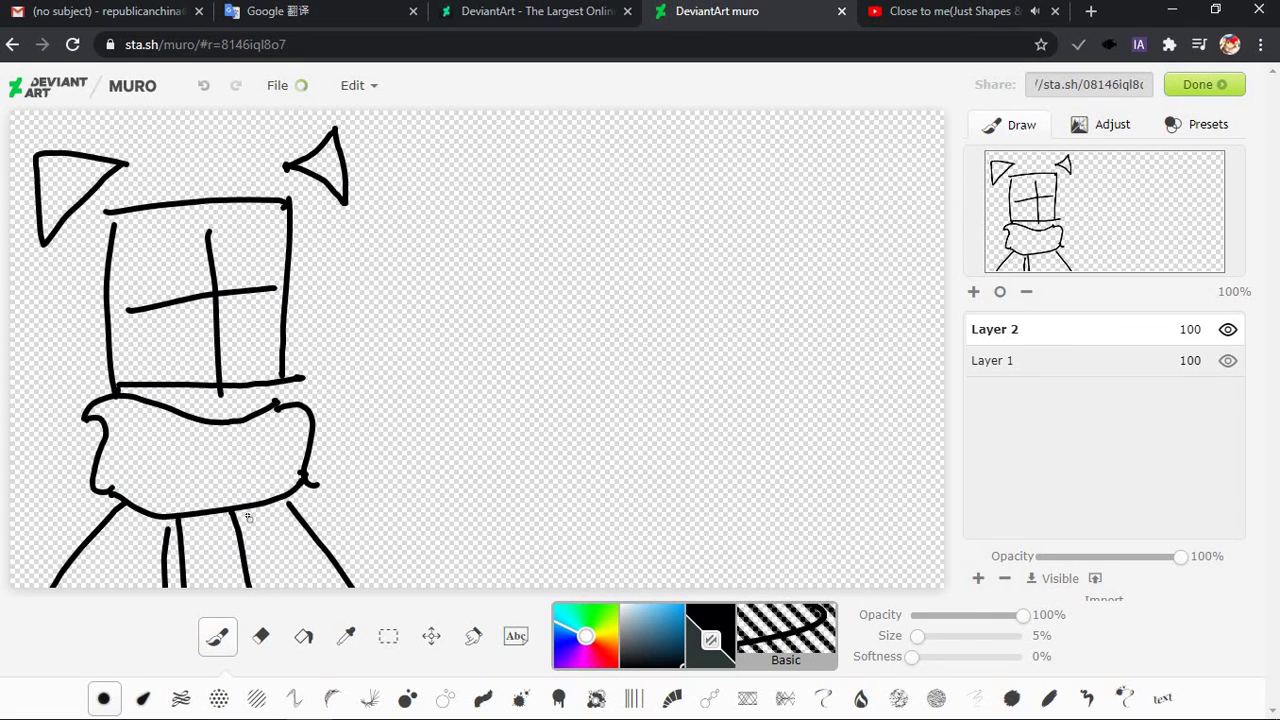
pyautogui.moveTo(244, 512); pyautogui.dragTo(268, 588)
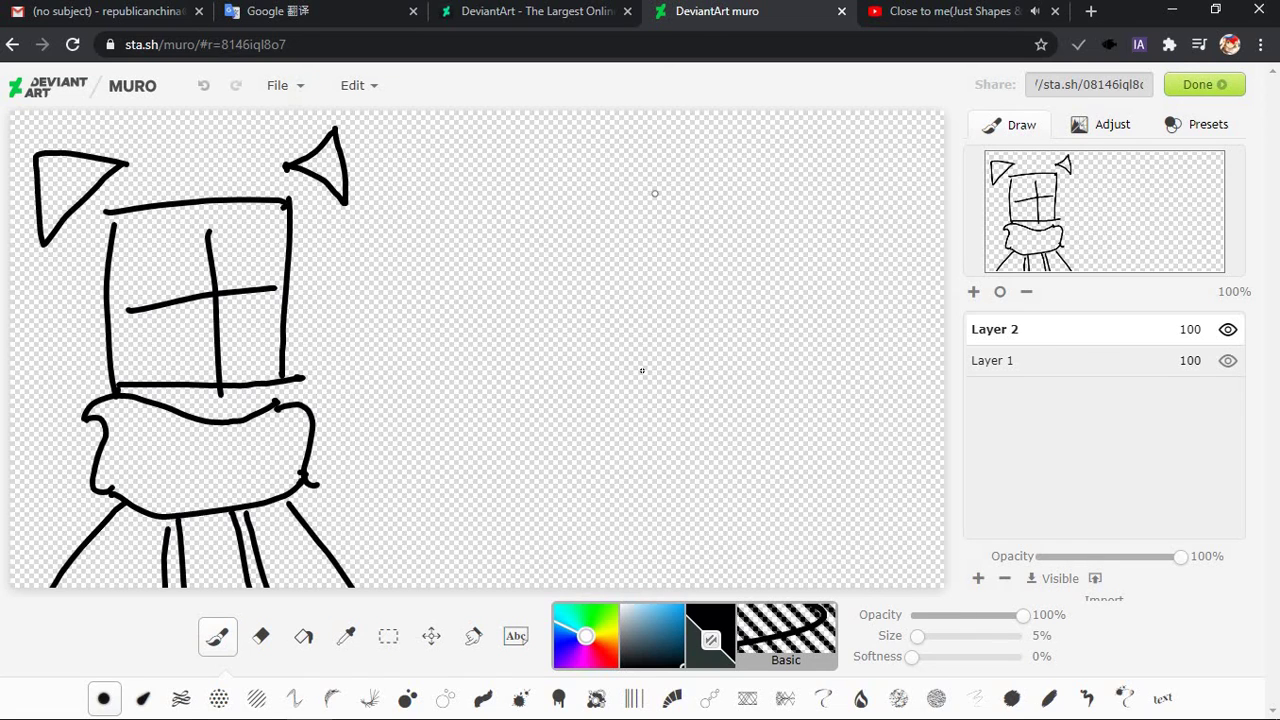
# Draw a large round head with a smaller circle inside it on the canvas's right half, redrawing both circles as needed
pyautogui.moveTo(660, 190)
pyautogui.mouseDown()
pyautogui.moveTo(777, 366)
pyautogui.moveTo(700, 200)
pyautogui.moveTo(712, 398)
pyautogui.moveTo(645, 215)
pyautogui.mouseUp()
pyautogui.hotkey('ctrl', 'z')
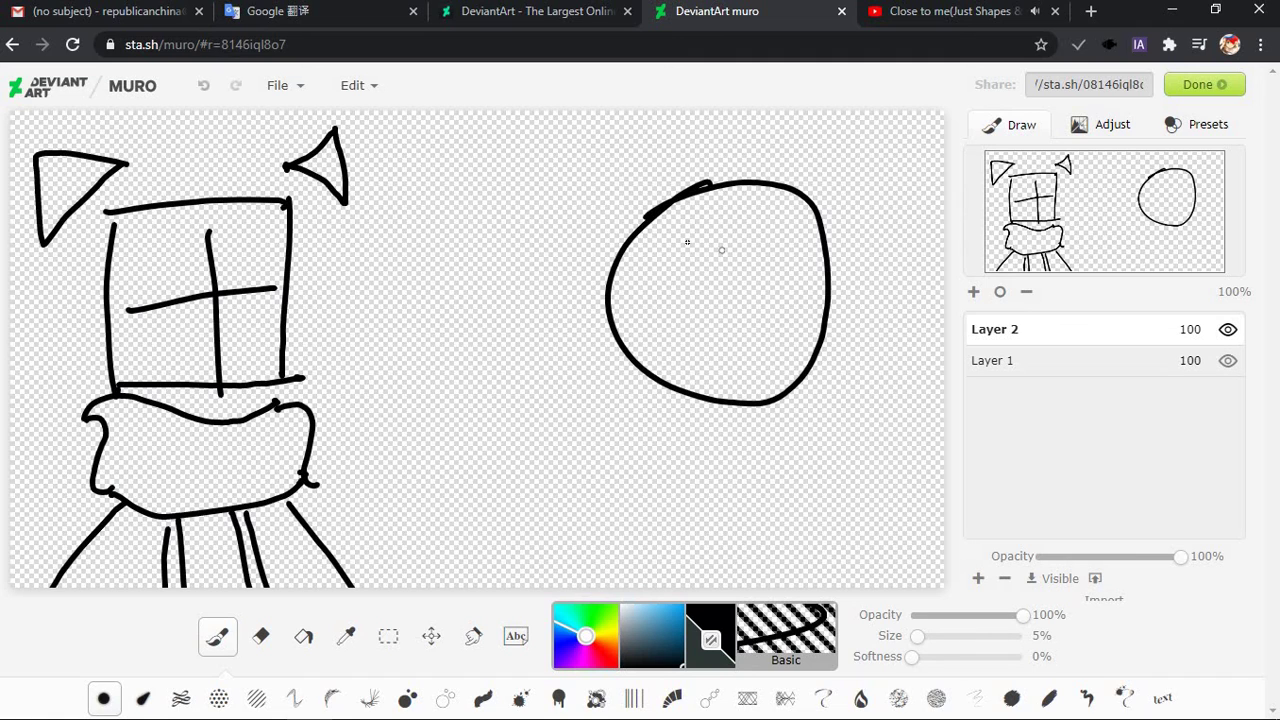
pyautogui.moveTo(775, 361); pyautogui.dragTo(770, 365)
pyautogui.hotkey('ctrl', 'z')
pyautogui.hotkey('ctrl', 'z')
pyautogui.hotkey('ctrl', 'z')
pyautogui.moveTo(714, 186)
pyautogui.mouseDown()
pyautogui.moveTo(771, 363)
pyautogui.moveTo(700, 186)
pyautogui.moveTo(668, 340)
pyautogui.moveTo(685, 215)
pyautogui.moveTo(728, 222)
pyautogui.moveTo(786, 277)
pyautogui.moveTo(717, 210)
pyautogui.mouseUp()
pyautogui.hotkey('ctrl', 'z')
pyautogui.hotkey('ctrl', 'z')
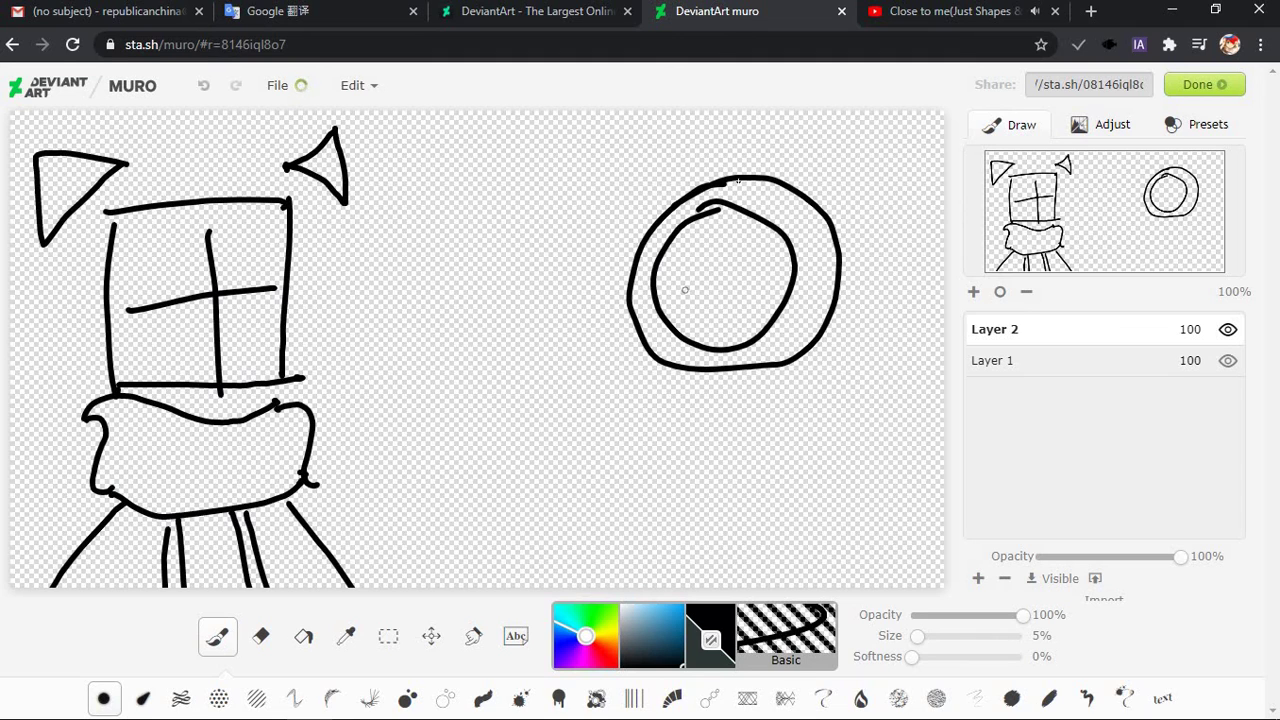
# Draw a triangular ear on each upper side of the round head, undoing unwanted strokes
pyautogui.moveTo(800, 180)
pyautogui.mouseDown()
pyautogui.moveTo(866, 200)
pyautogui.moveTo(888, 145)
pyautogui.mouseUp()
pyautogui.hotkey('ctrl', 'z')
pyautogui.moveTo(797, 148)
pyautogui.mouseDown()
pyautogui.moveTo(858, 168)
pyautogui.moveTo(843, 205)
pyautogui.mouseUp()
pyautogui.hotkey('ctrl', 'z')
pyautogui.moveTo(913, 157); pyautogui.dragTo(866, 250)
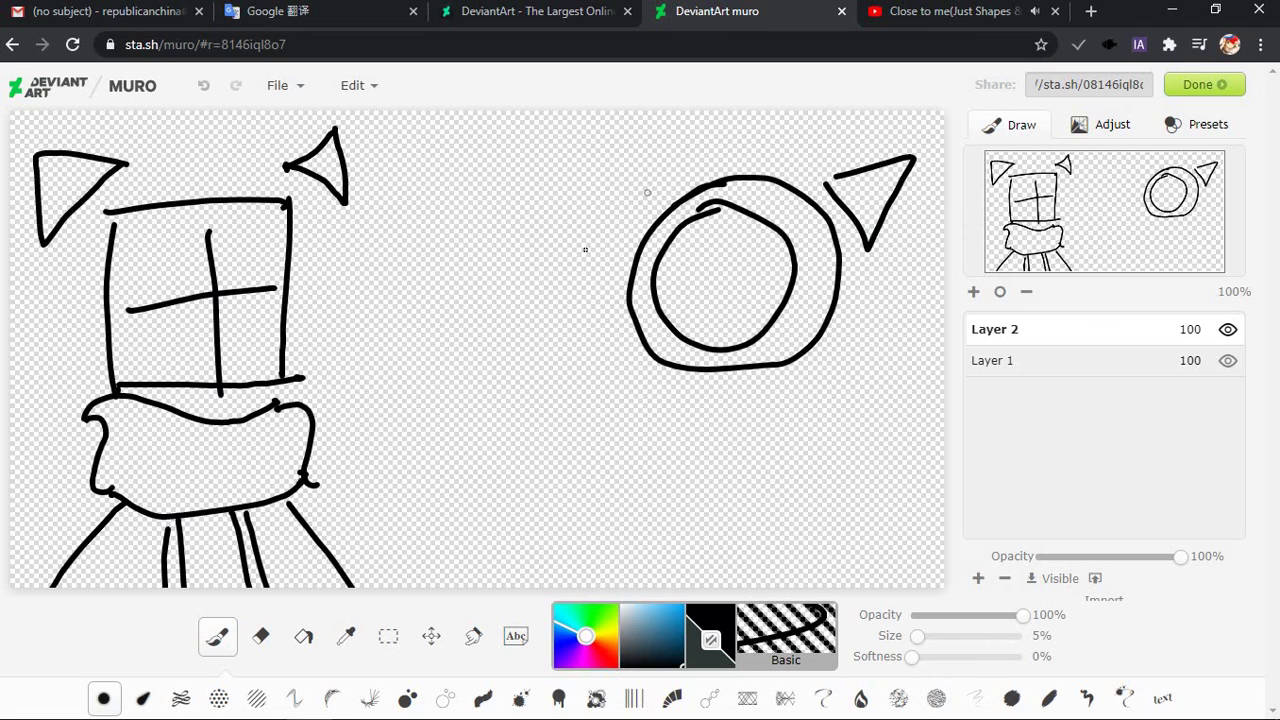
pyautogui.moveTo(647, 193)
pyautogui.mouseDown()
pyautogui.moveTo(585, 245)
pyautogui.moveTo(660, 187)
pyautogui.mouseUp()
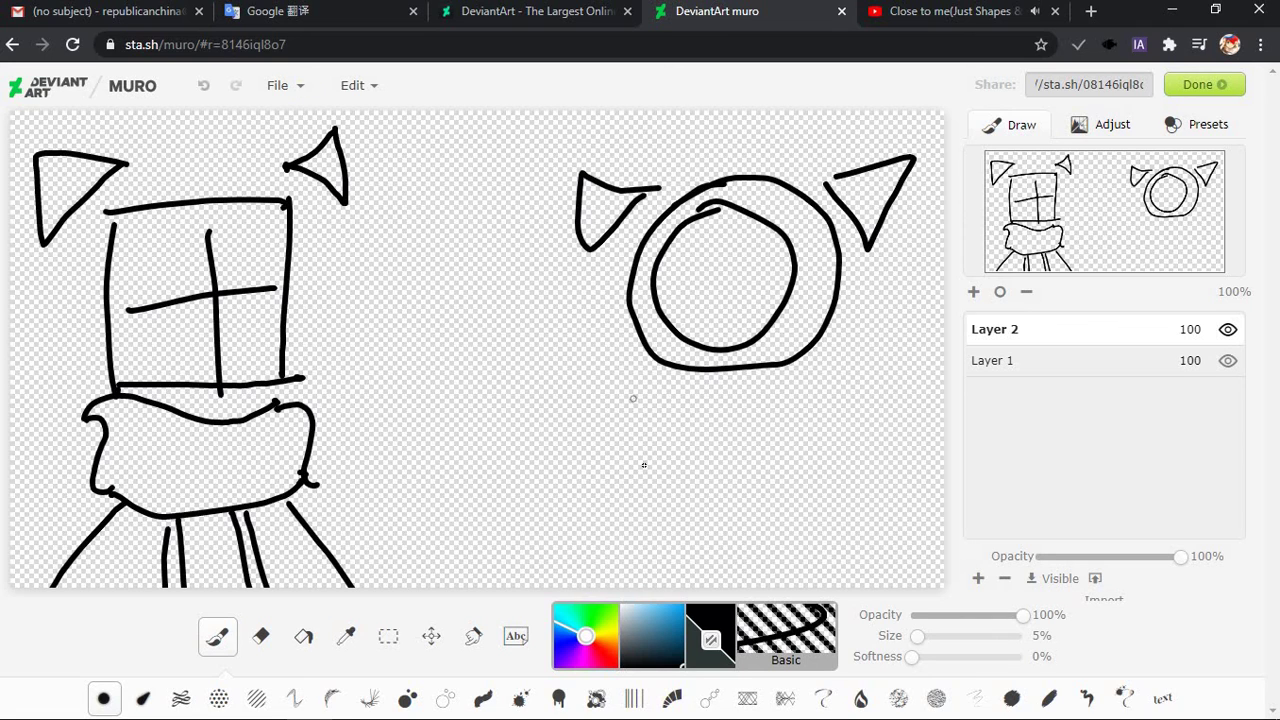
# Try to draw a zigzag left edge and a wavy top edge for a scarf below the round head
pyautogui.moveTo(630, 400); pyautogui.dragTo(638, 490)
pyautogui.hotkey('ctrl', 'z')
pyautogui.moveTo(645, 393); pyautogui.dragTo(645, 452)
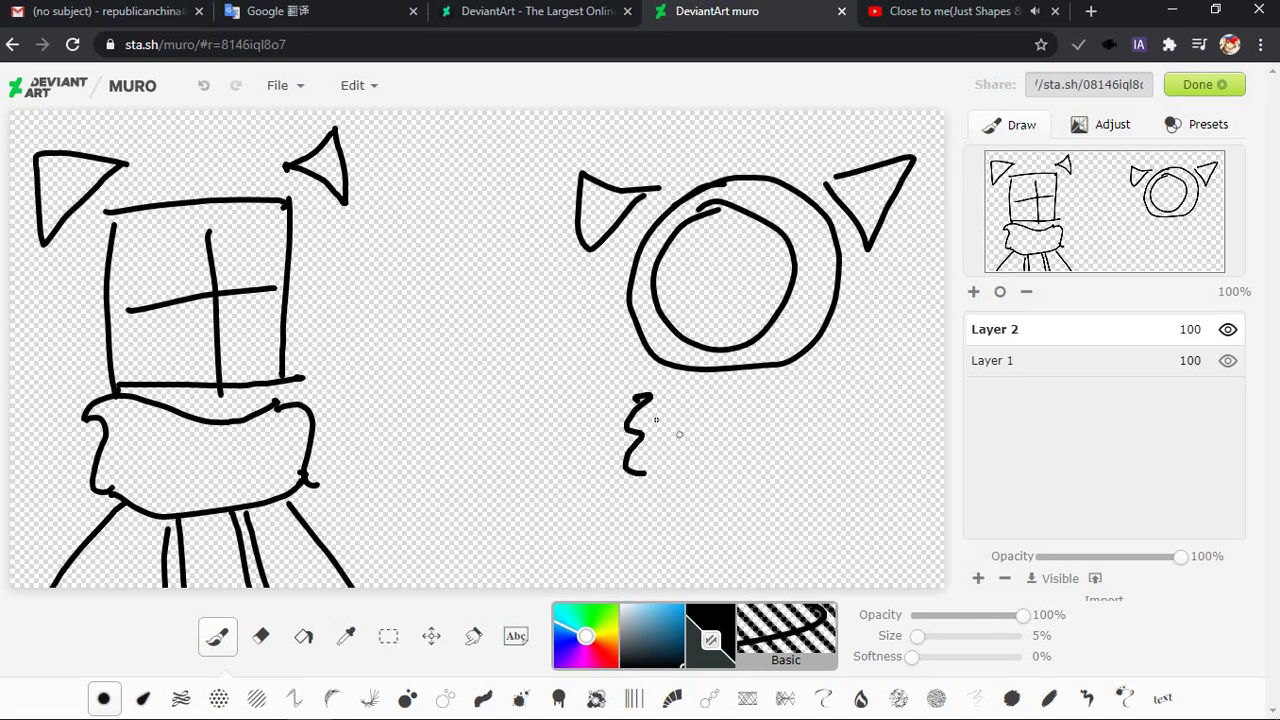
pyautogui.hotkey('ctrl', 'z')
pyautogui.moveTo(647, 390)
pyautogui.mouseDown()
pyautogui.moveTo(645, 452)
pyautogui.moveTo(773, 400)
pyautogui.mouseUp()
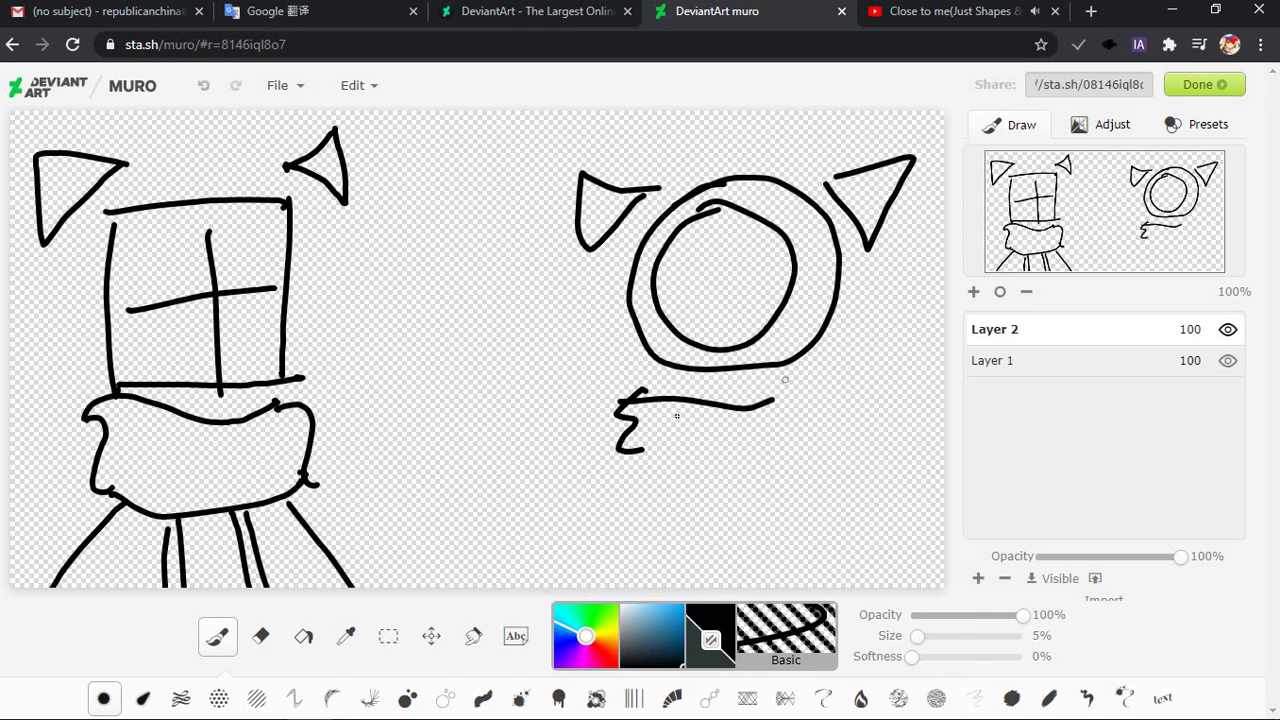
pyautogui.hotkey('ctrl', 'z')
pyautogui.hotkey('ctrl', 'z')
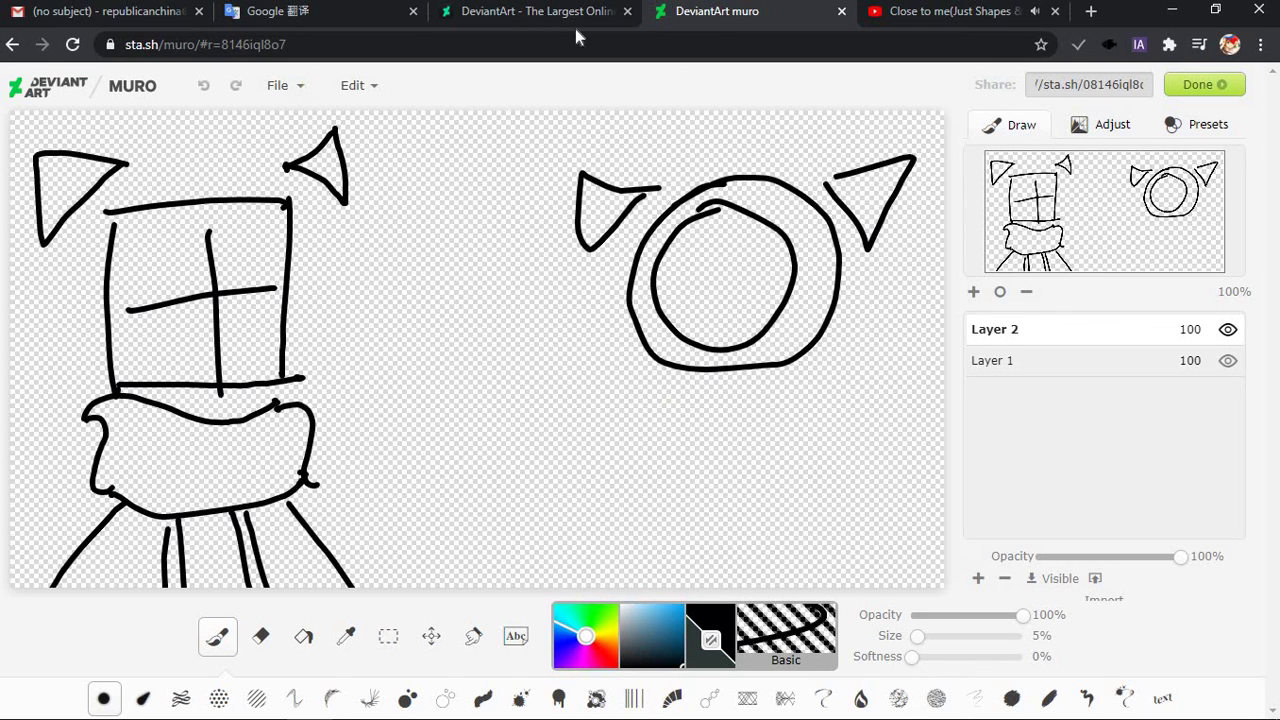
# View the account's profile page on the DeviantArt site and return to the muro drawing
pyautogui.click(560, 12)
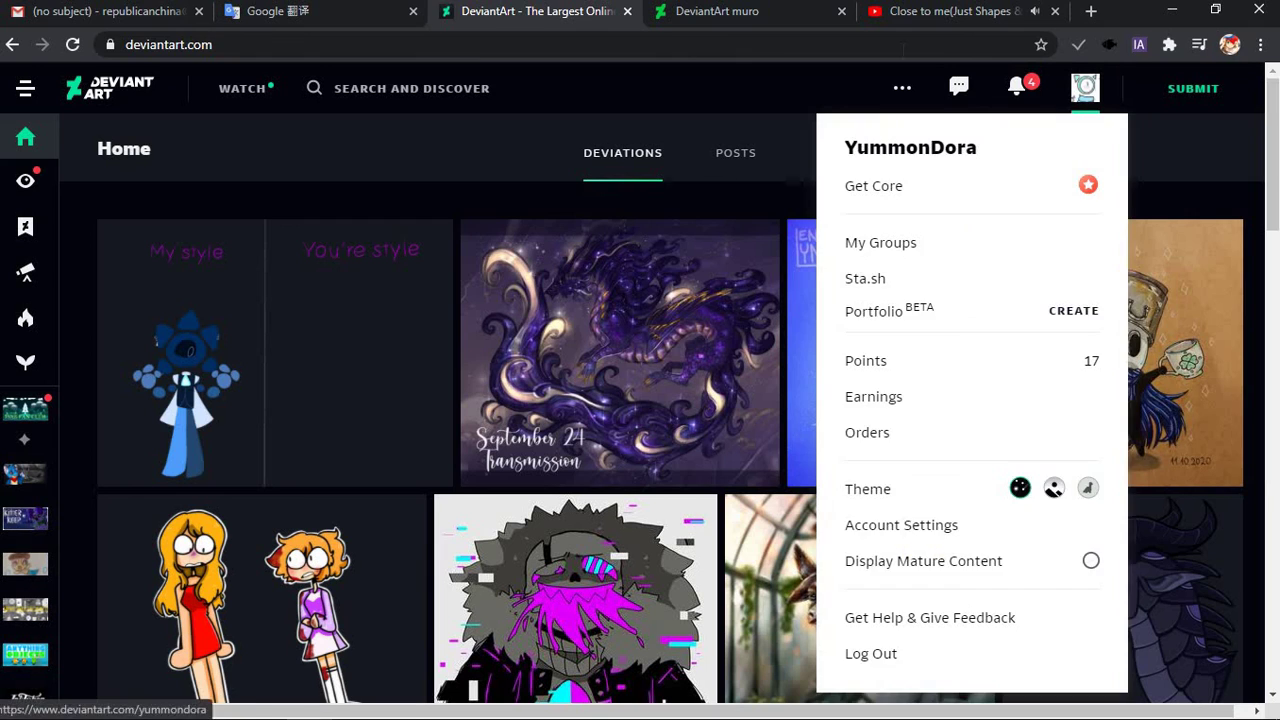
pyautogui.click(1085, 90)
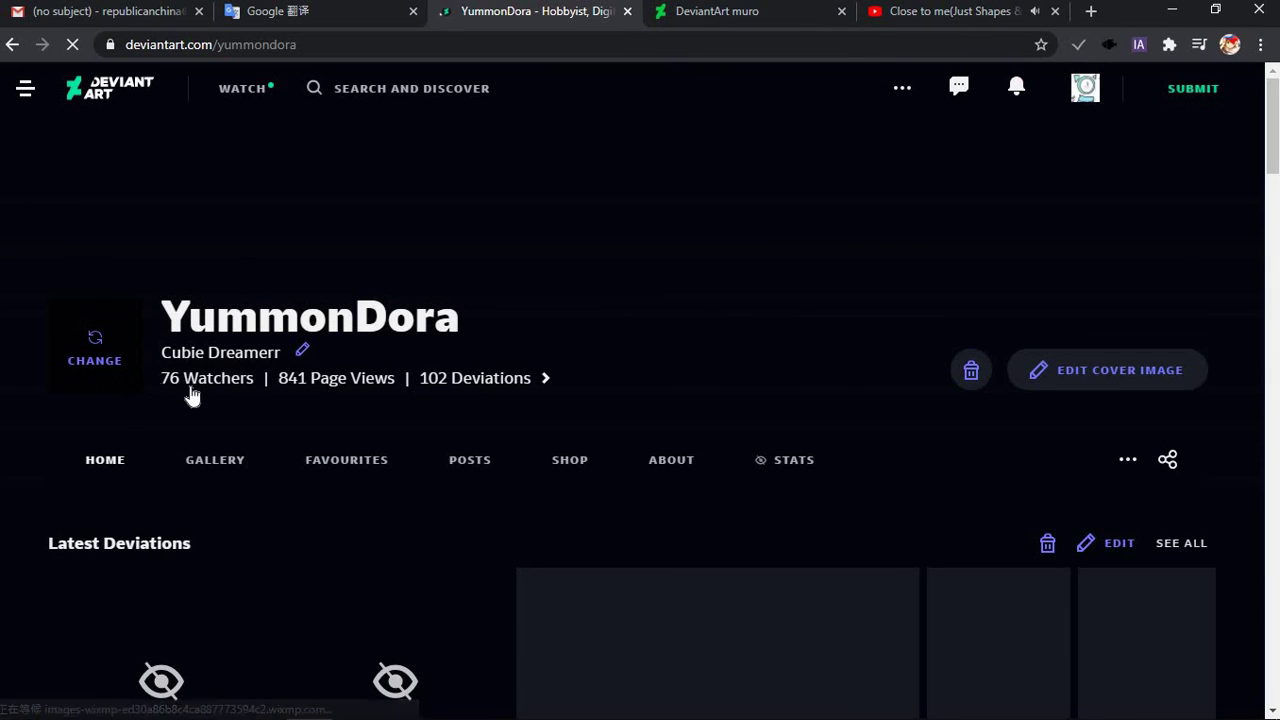
pyautogui.click(737, 22)
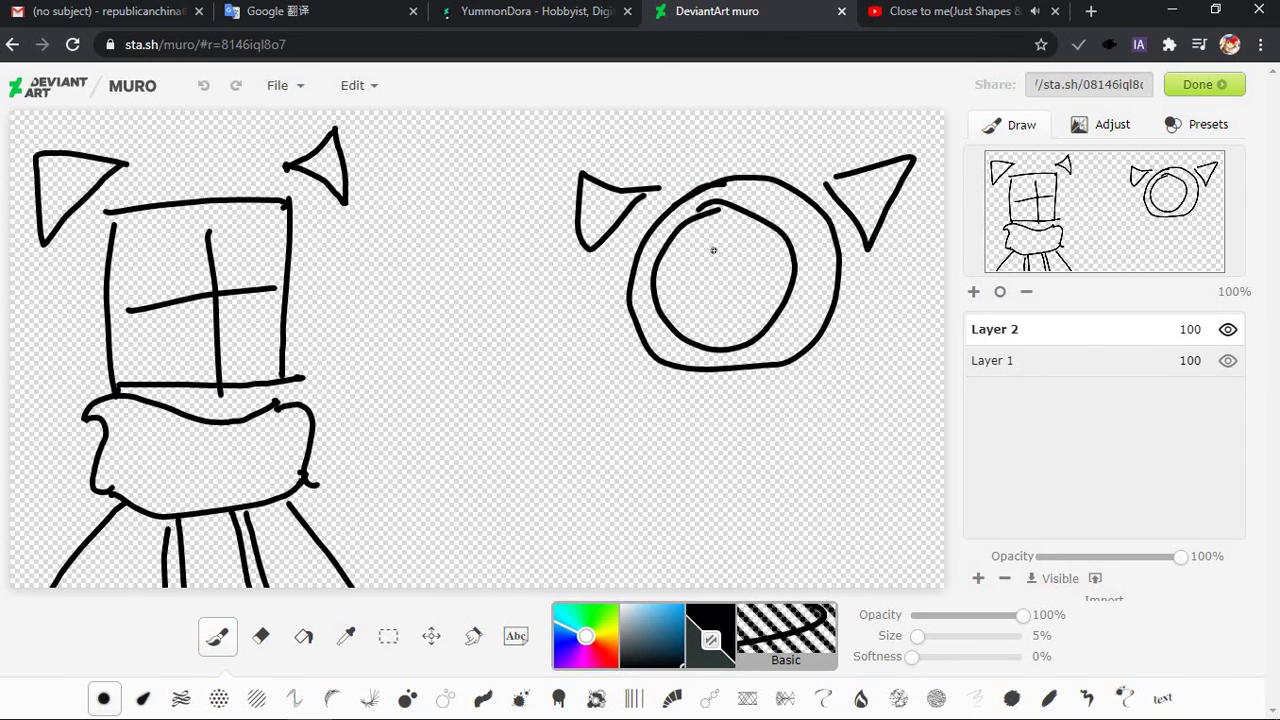
pyautogui.click(507, 17)
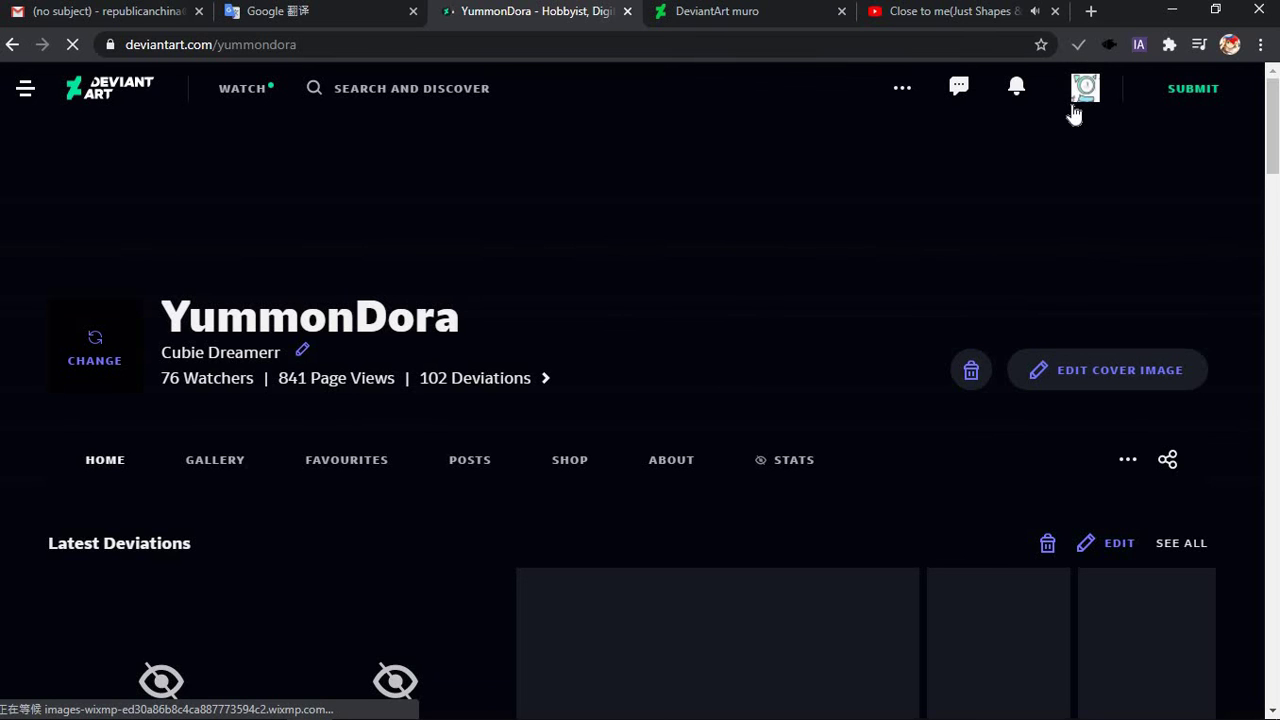
pyautogui.click(751, 17)
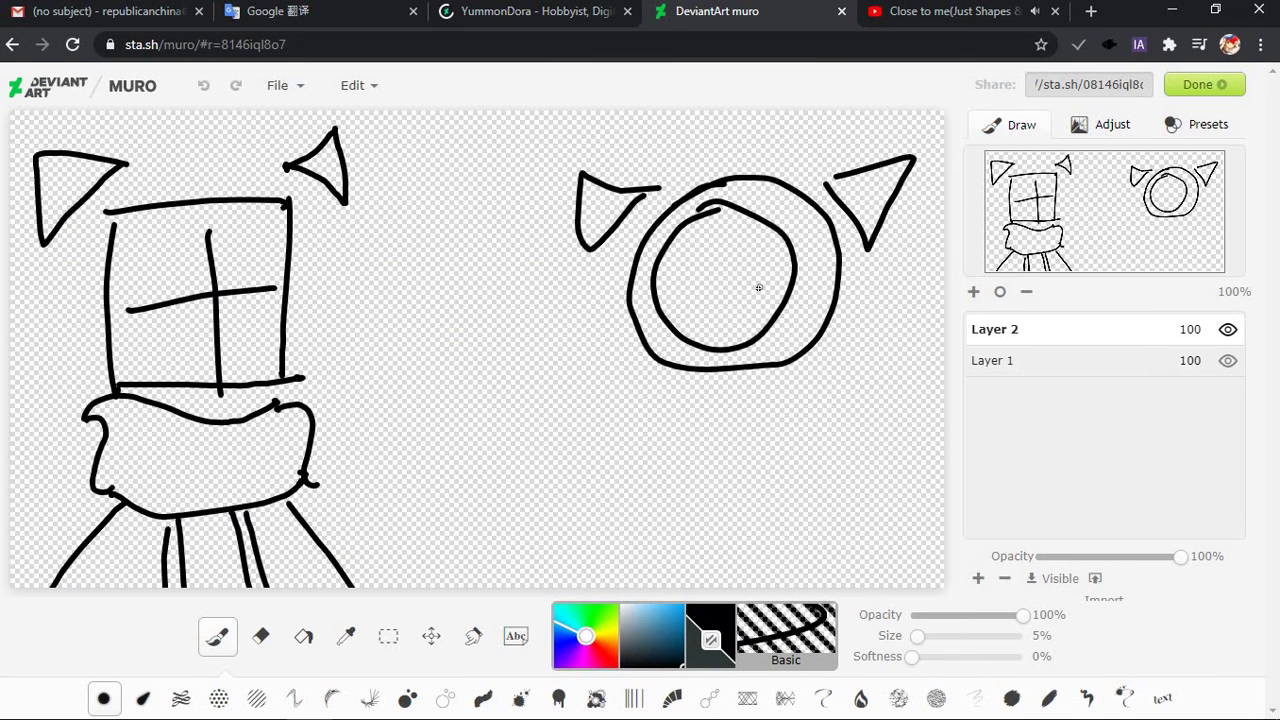
# Try to draw a scarf's curled right edge and dipping top edge below the round head
pyautogui.moveTo(797, 380); pyautogui.dragTo(827, 457)
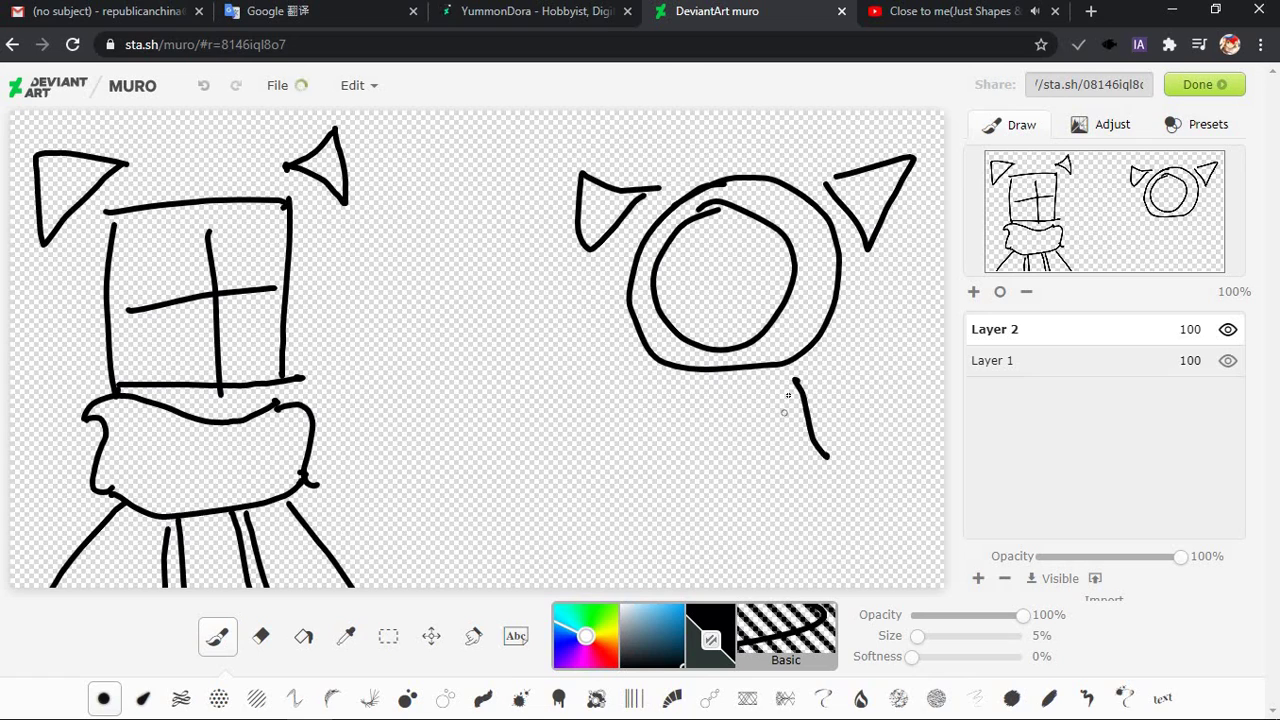
pyautogui.hotkey('ctrl', 'z')
pyautogui.moveTo(784, 385)
pyautogui.mouseDown()
pyautogui.moveTo(820, 396)
pyautogui.moveTo(822, 463)
pyautogui.mouseUp()
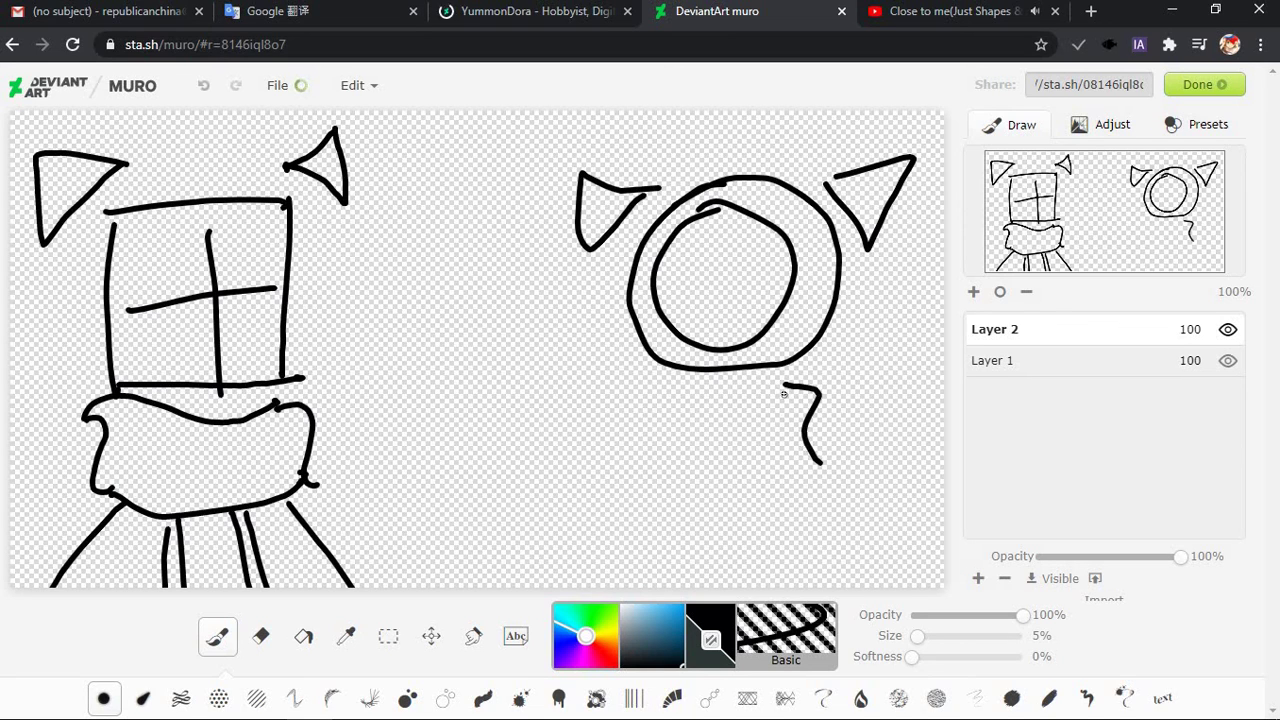
pyautogui.hotkey('ctrl', 'z')
pyautogui.moveTo(781, 371); pyautogui.dragTo(858, 432)
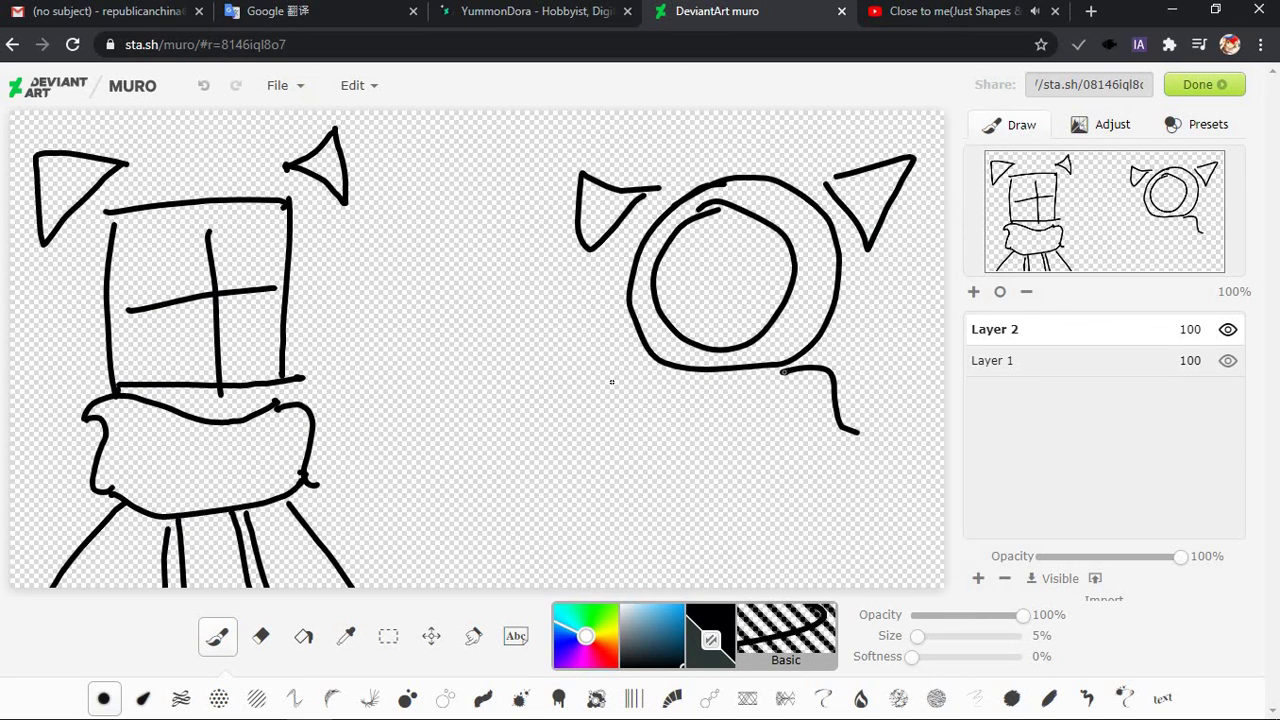
pyautogui.moveTo(611, 381)
pyautogui.mouseDown()
pyautogui.moveTo(818, 367)
pyautogui.moveTo(820, 431)
pyautogui.mouseUp()
pyautogui.hotkey('ctrl', 'z')
pyautogui.hotkey('ctrl', 'z')
pyautogui.hotkey('ctrl', 'z')
pyautogui.moveTo(806, 378)
pyautogui.mouseDown()
pyautogui.moveTo(843, 374)
pyautogui.moveTo(838, 437)
pyautogui.mouseUp()
pyautogui.moveTo(726, 403); pyautogui.dragTo(768, 397)
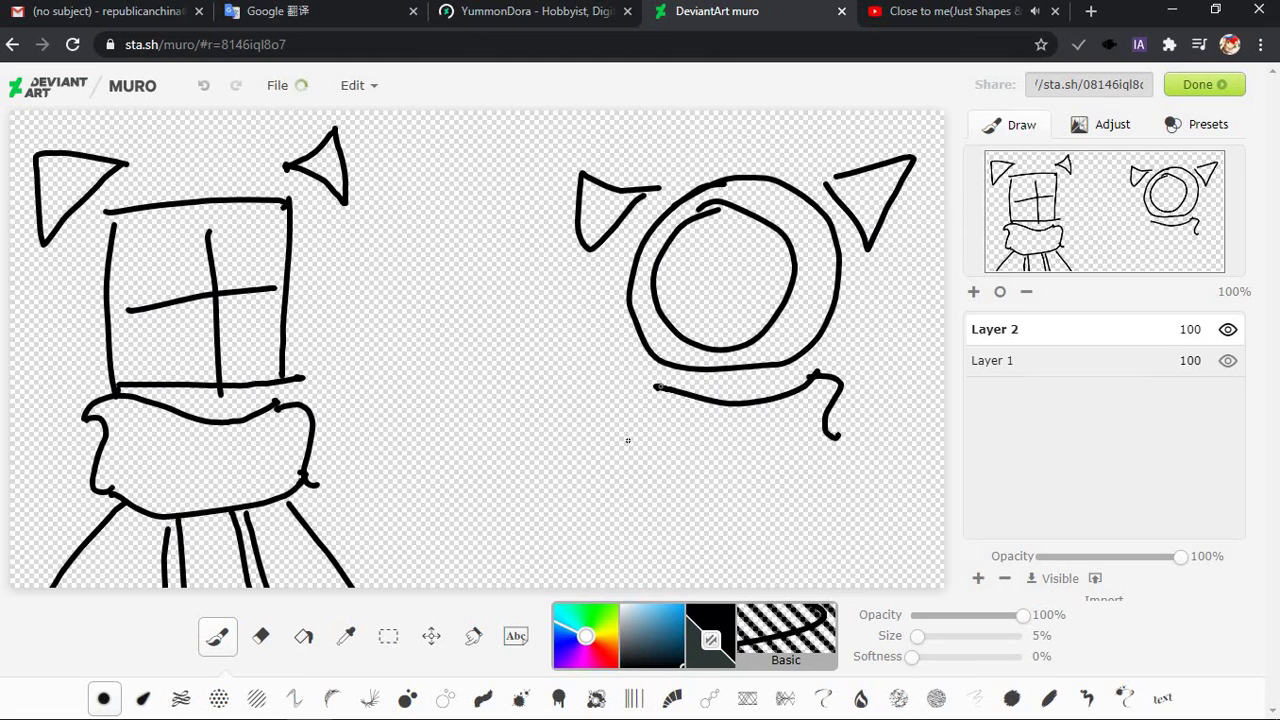
# Try closing the scarf below the round head with a left side and bottom edge, and undo the whole shape
pyautogui.moveTo(660, 386)
pyautogui.mouseDown()
pyautogui.moveTo(667, 453)
pyautogui.moveTo(711, 447)
pyautogui.moveTo(680, 442)
pyautogui.moveTo(838, 450)
pyautogui.mouseUp()
pyautogui.moveTo(734, 452); pyautogui.dragTo(788, 565)
pyautogui.hotkey('ctrl', 'z')
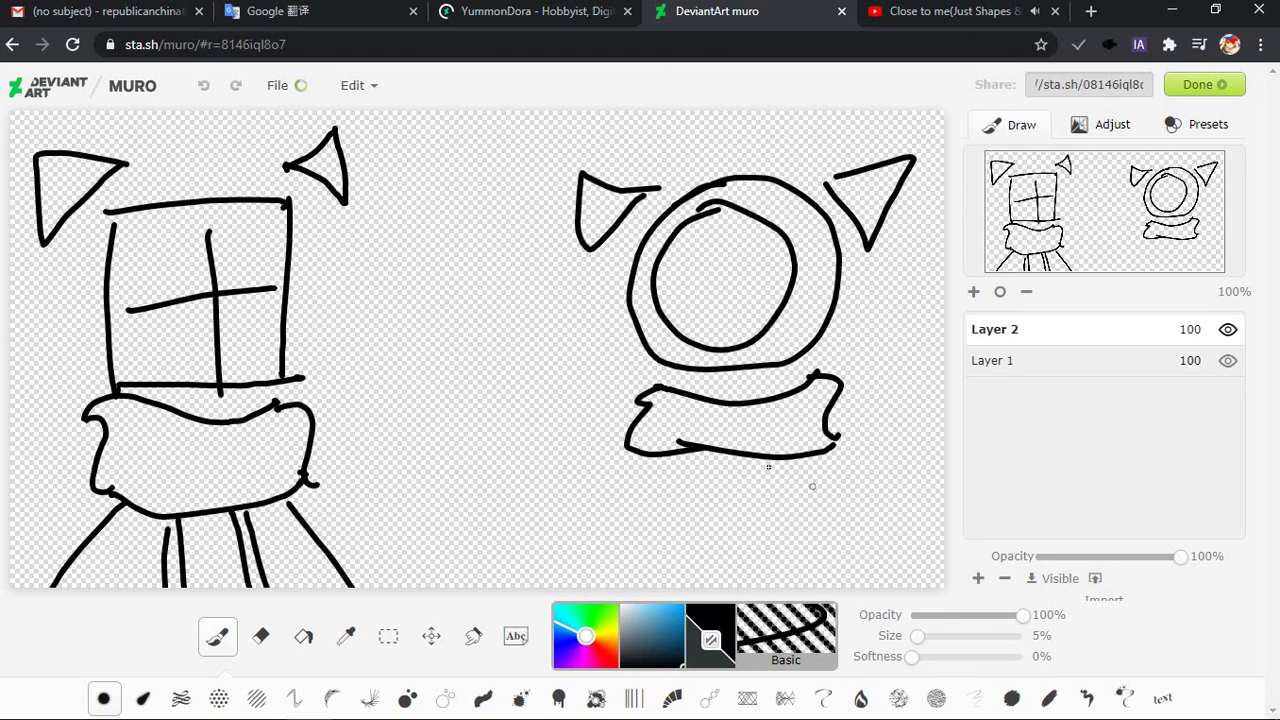
pyautogui.hotkey('ctrl', 'z')
pyautogui.hotkey('ctrl', 'z')
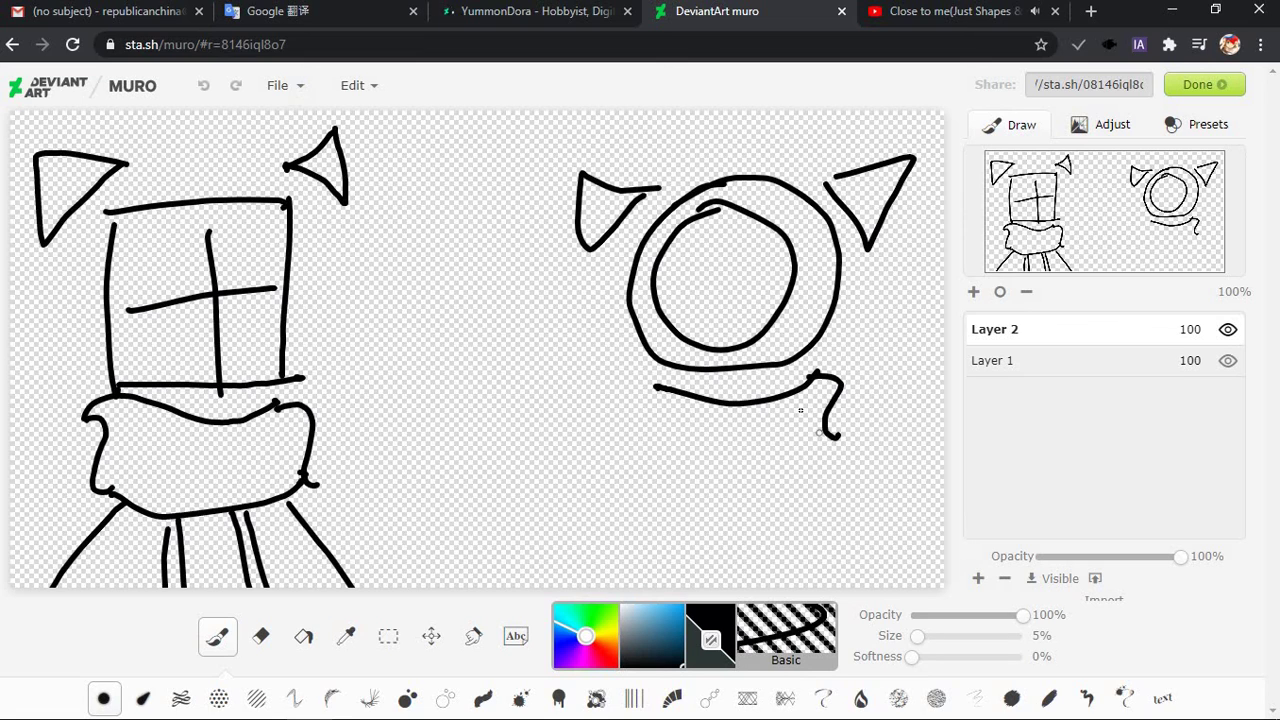
pyautogui.hotkey('ctrl', 'z')
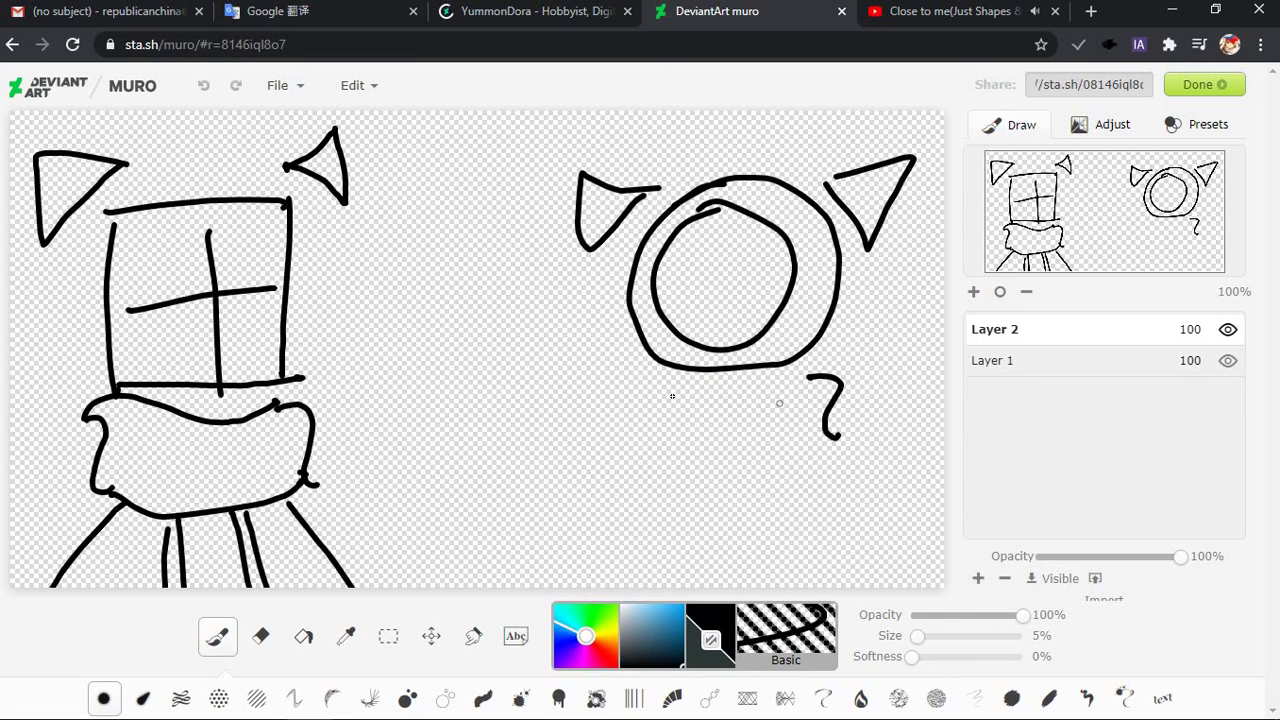
pyautogui.hotkey('ctrl', 'z')
# Draw a closed scarf shape with a notched top edge and rounded ends below the round head, undoing unsuitable versions
pyautogui.moveTo(657, 391)
pyautogui.mouseDown()
pyautogui.moveTo(857, 416)
pyautogui.moveTo(871, 479)
pyautogui.moveTo(662, 395)
pyautogui.moveTo(674, 510)
pyautogui.moveTo(836, 484)
pyautogui.mouseUp()
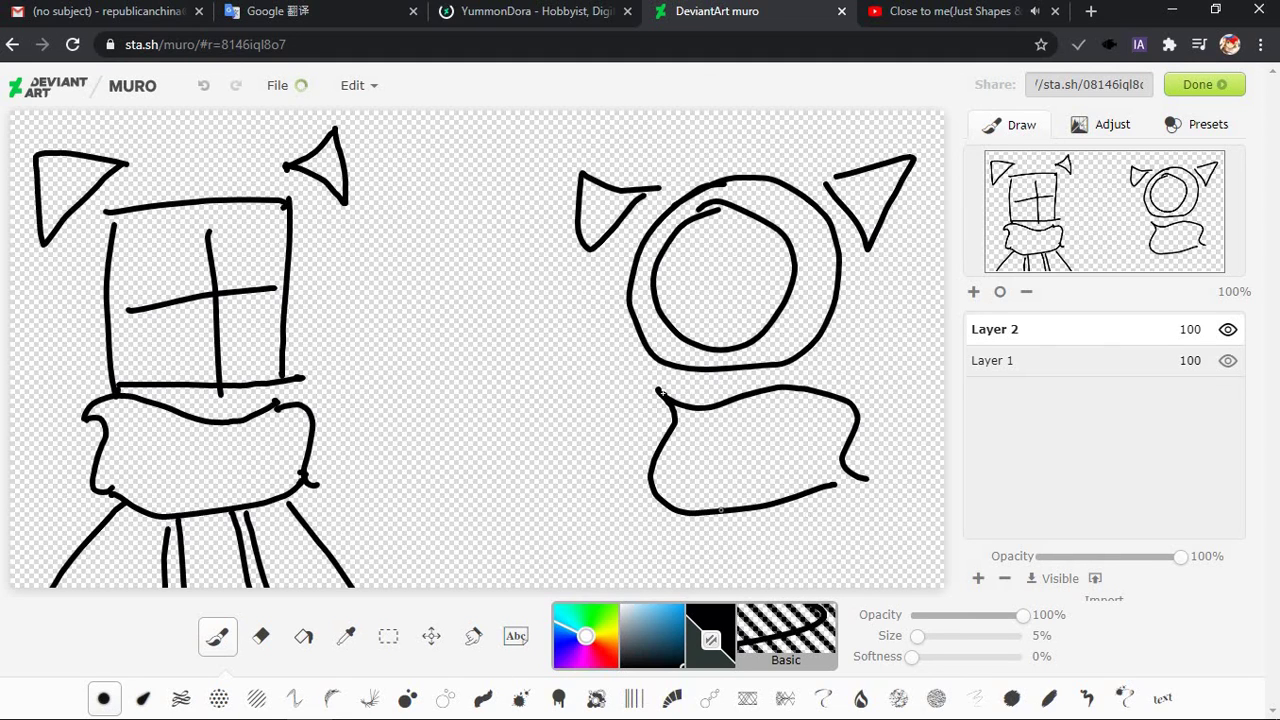
pyautogui.hotkey('ctrl', 'z')
pyautogui.moveTo(656, 392)
pyautogui.mouseDown()
pyautogui.moveTo(645, 506)
pyautogui.moveTo(824, 497)
pyautogui.mouseUp()
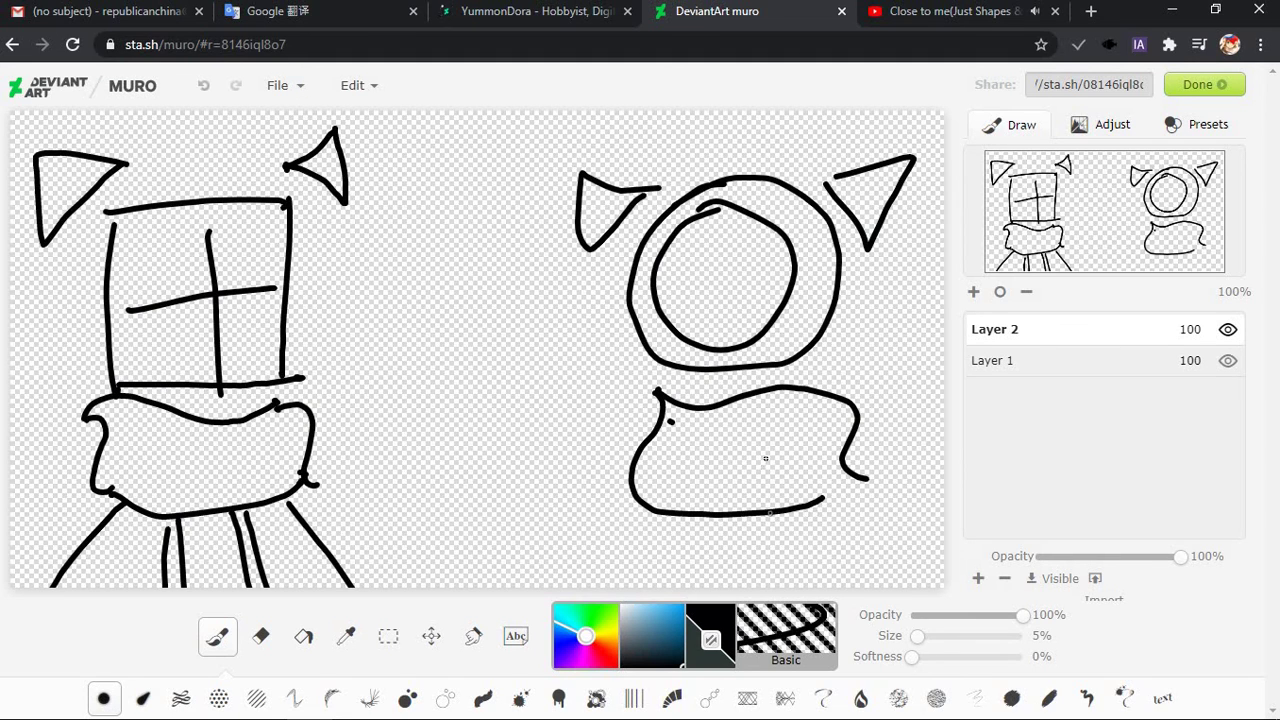
pyautogui.hotkey('ctrl', 'z')
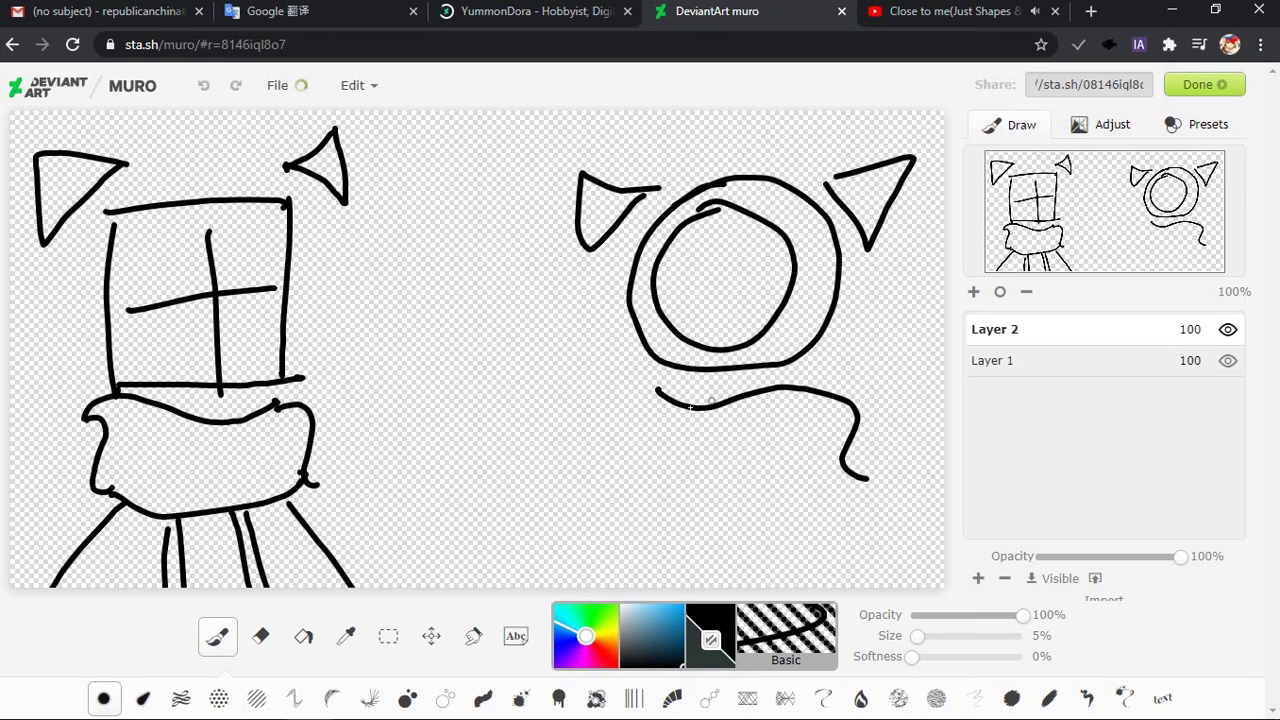
pyautogui.hotkey('ctrl', 'z')
pyautogui.moveTo(660, 388)
pyautogui.mouseDown()
pyautogui.moveTo(760, 391)
pyautogui.moveTo(826, 447)
pyautogui.mouseUp()
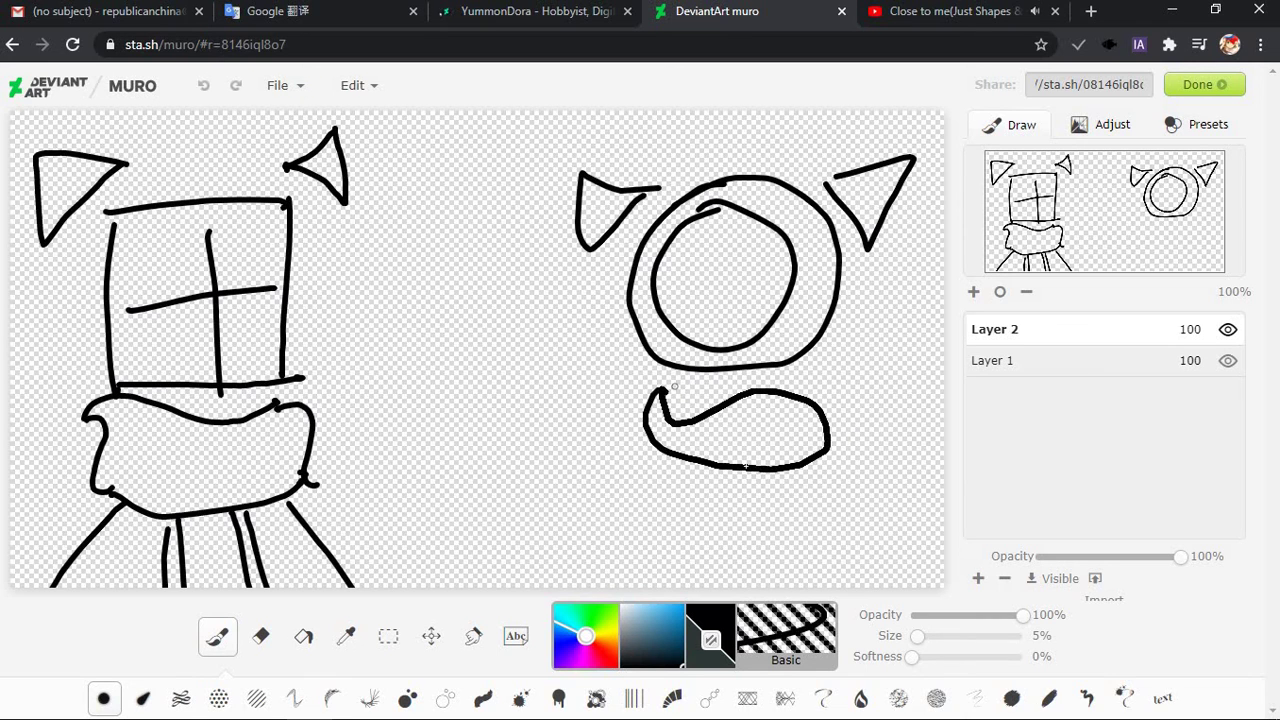
pyautogui.hotkey('ctrl', 'z')
pyautogui.moveTo(670, 398)
pyautogui.mouseDown()
pyautogui.moveTo(709, 432)
pyautogui.moveTo(815, 478)
pyautogui.moveTo(640, 472)
pyautogui.moveTo(672, 400)
pyautogui.mouseUp()
# Draw the body line from the round-headed character's scarf's lower-right corner to the canvas's bottom edge, undoing unwanted body lines
pyautogui.moveTo(818, 468); pyautogui.dragTo(916, 583)
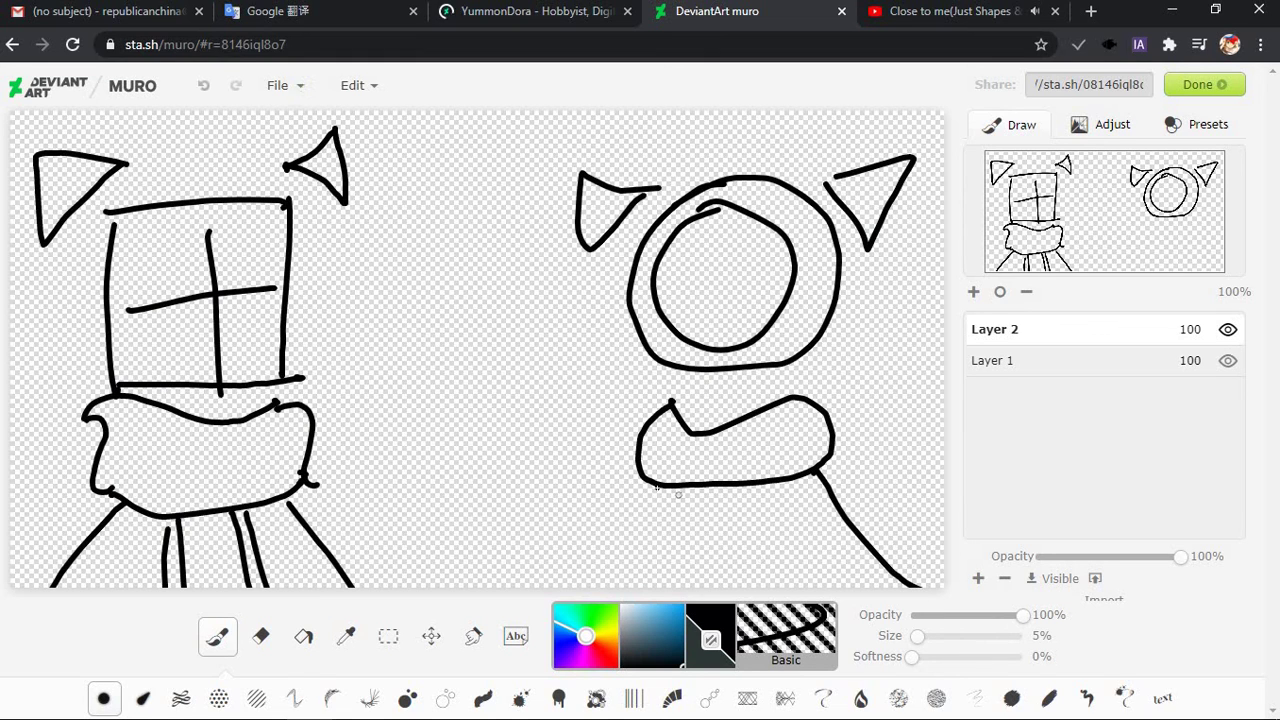
pyautogui.moveTo(665, 483)
pyautogui.mouseDown()
pyautogui.moveTo(626, 528)
pyautogui.moveTo(603, 588)
pyautogui.mouseUp()
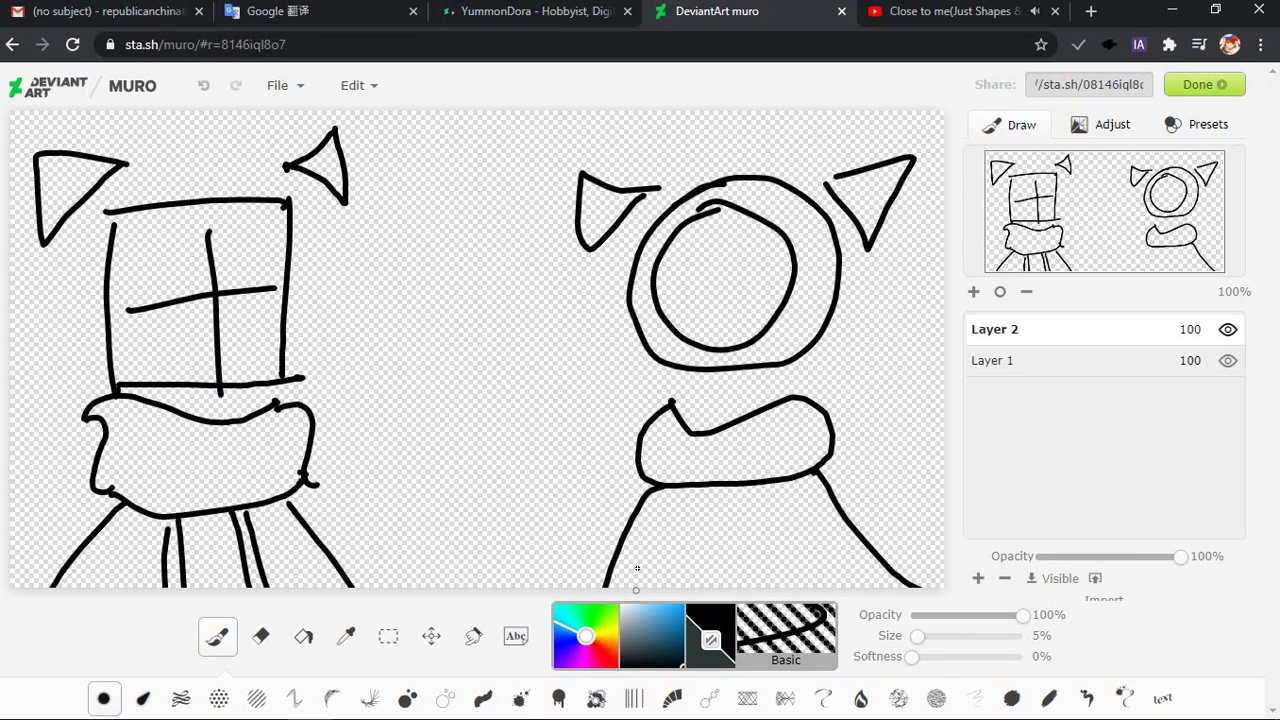
pyautogui.hotkey('ctrl', 'z')
pyautogui.hotkey('ctrl', 'z')
pyautogui.moveTo(815, 482); pyautogui.dragTo(906, 608)
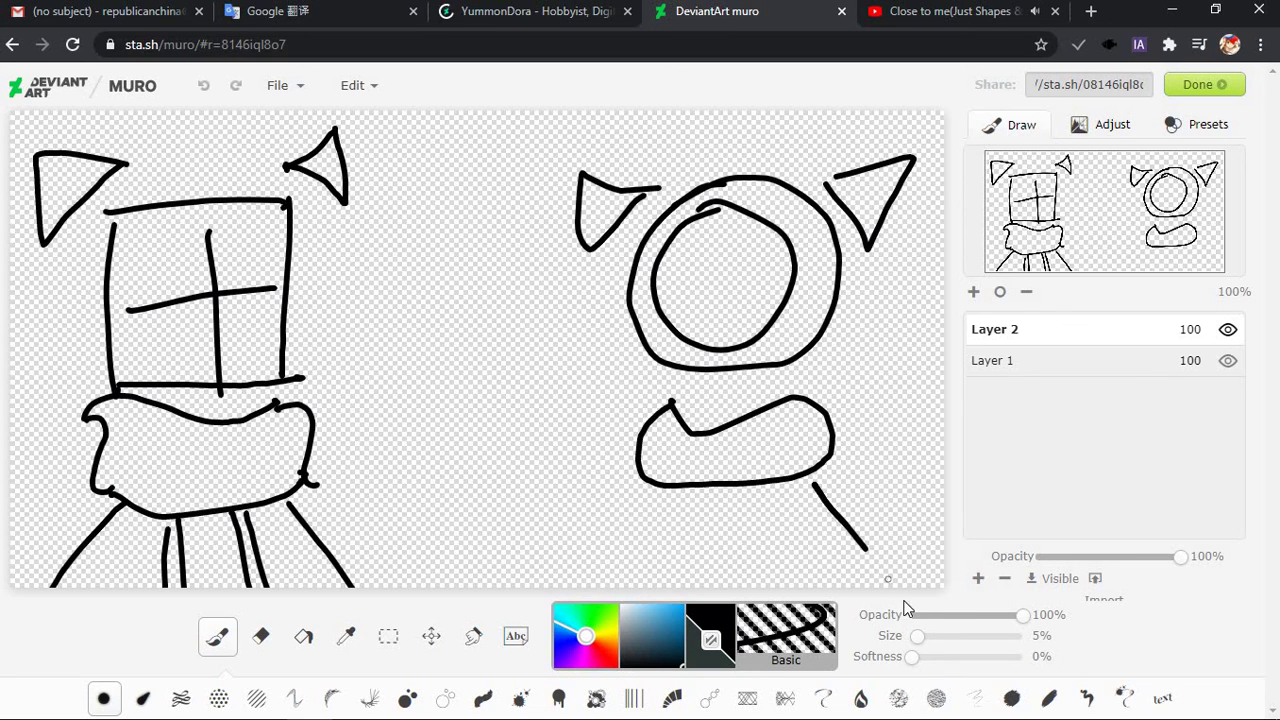
pyautogui.hotkey('ctrl', 'z')
pyautogui.moveTo(815, 470); pyautogui.dragTo(894, 590)
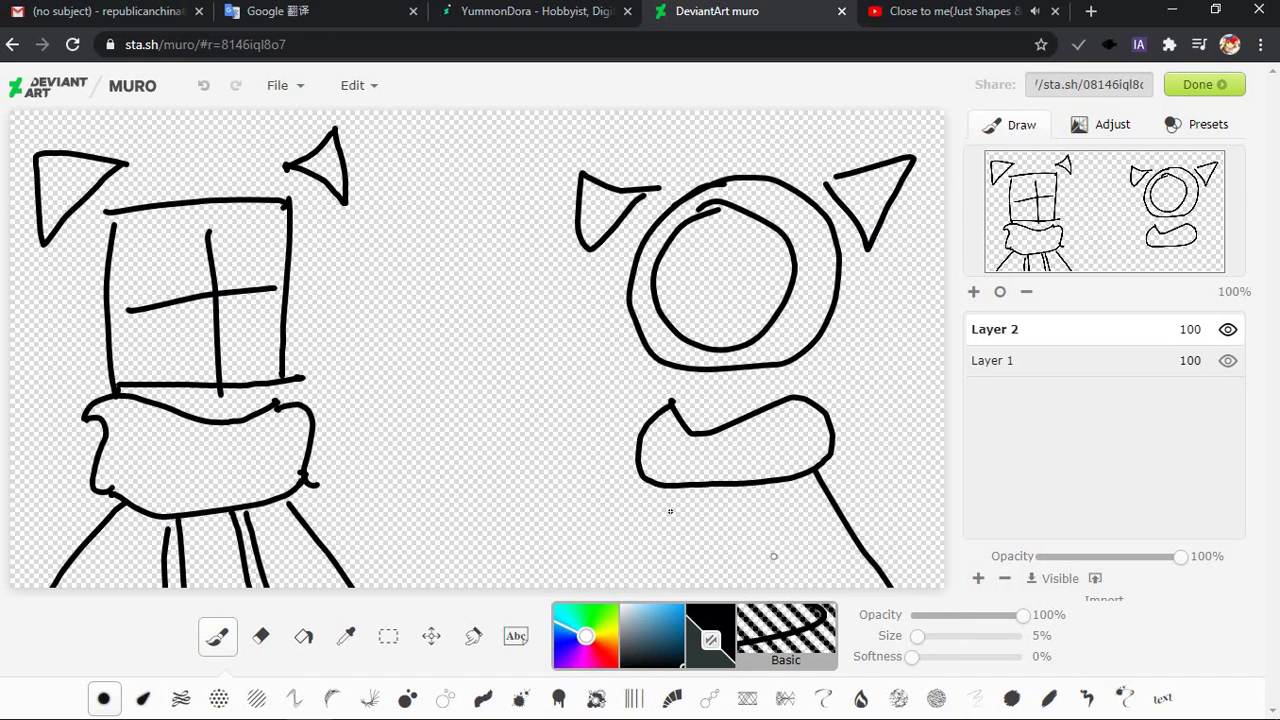
# Draw the left body line below the round-headed character's scarf and crossed guidelines in the inner circle, undoing unsuitable strokes
pyautogui.moveTo(610, 614); pyautogui.dragTo(662, 486)
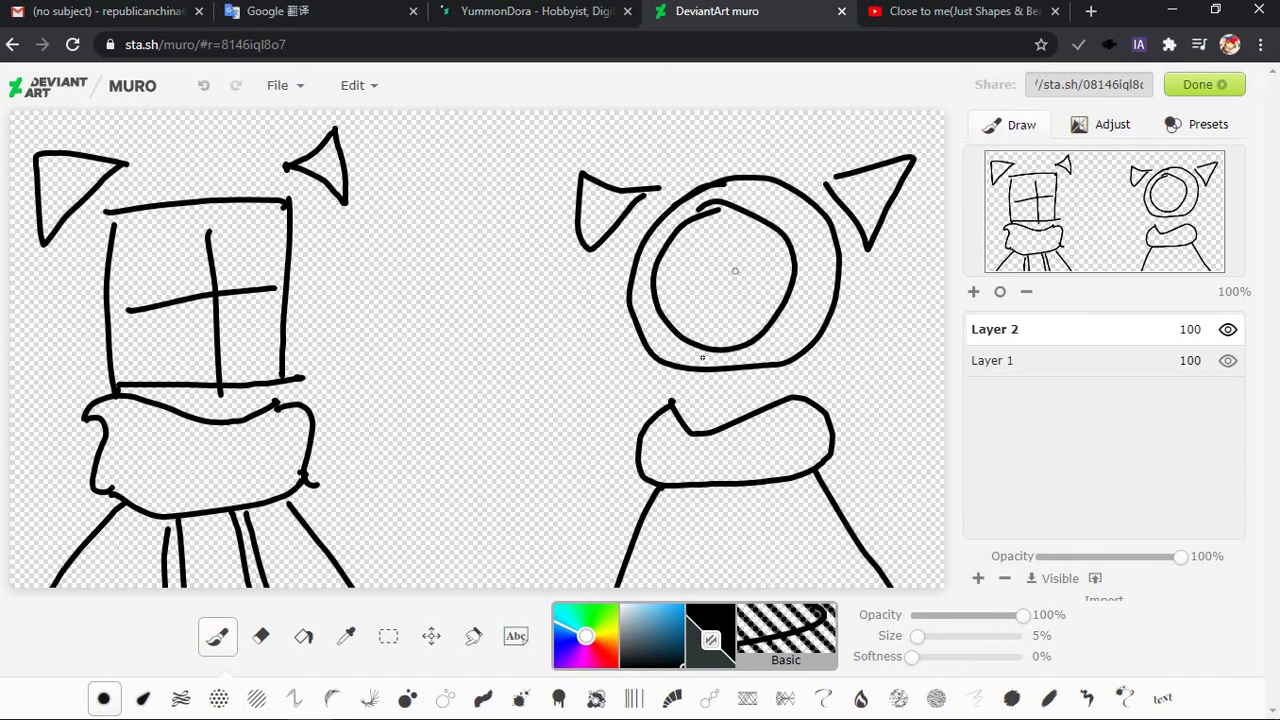
pyautogui.moveTo(698, 256)
pyautogui.mouseDown()
pyautogui.moveTo(688, 272)
pyautogui.moveTo(714, 280)
pyautogui.mouseUp()
pyautogui.hotkey('ctrl', 'z')
pyautogui.moveTo(724, 212)
pyautogui.mouseDown()
pyautogui.moveTo(668, 332)
pyautogui.moveTo(725, 236)
pyautogui.mouseUp()
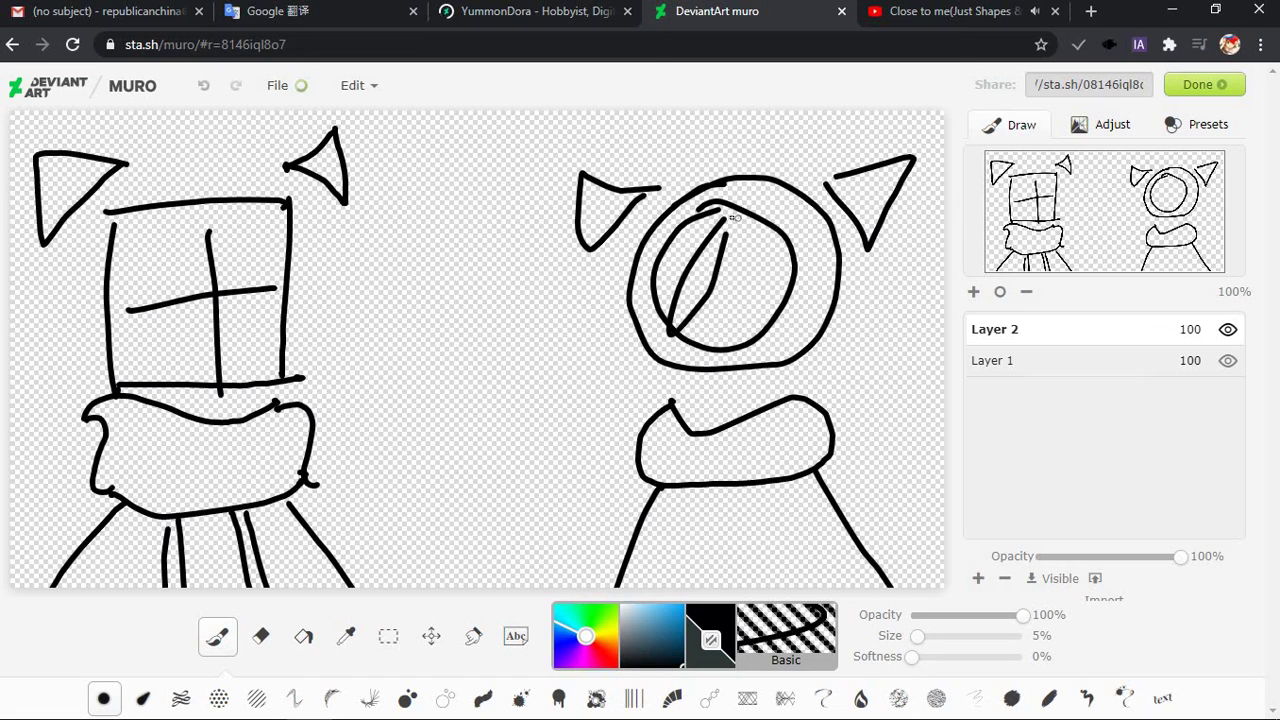
pyautogui.hotkey('ctrl', 'z')
pyautogui.hotkey('ctrl', 'y')
pyautogui.hotkey('ctrl', 'z')
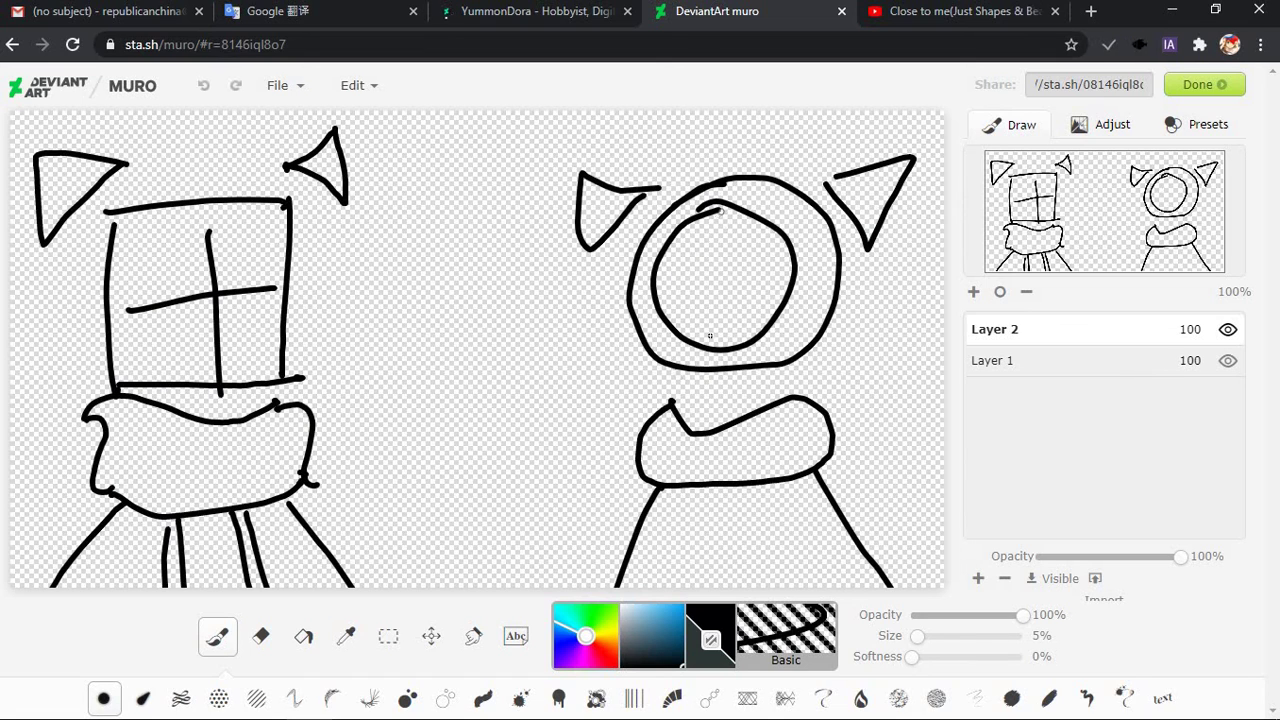
pyautogui.moveTo(710, 336)
pyautogui.mouseDown()
pyautogui.moveTo(718, 212)
pyautogui.moveTo(708, 340)
pyautogui.mouseUp()
pyautogui.hotkey('ctrl', 'z')
pyautogui.moveTo(717, 222); pyautogui.dragTo(688, 340)
pyautogui.moveTo(662, 268); pyautogui.dragTo(805, 290)
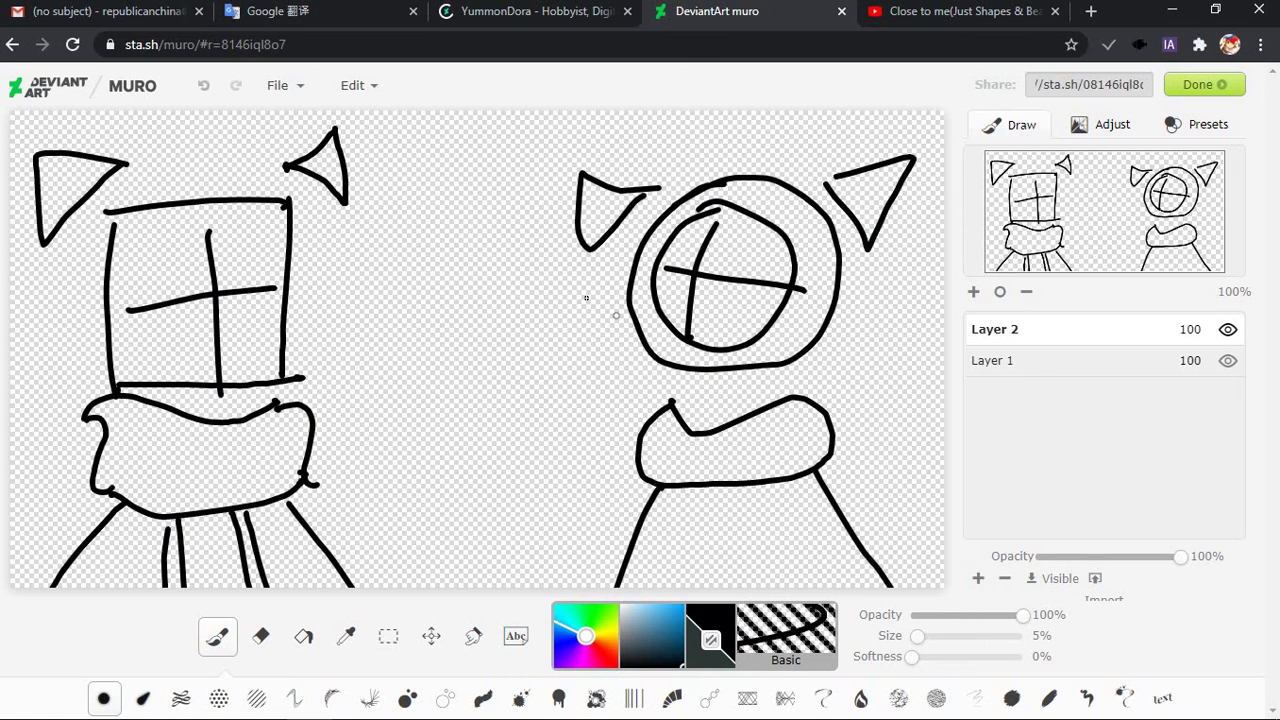
pyautogui.moveTo(572, 295); pyautogui.dragTo(586, 357)
pyautogui.hotkey('ctrl', 'z')
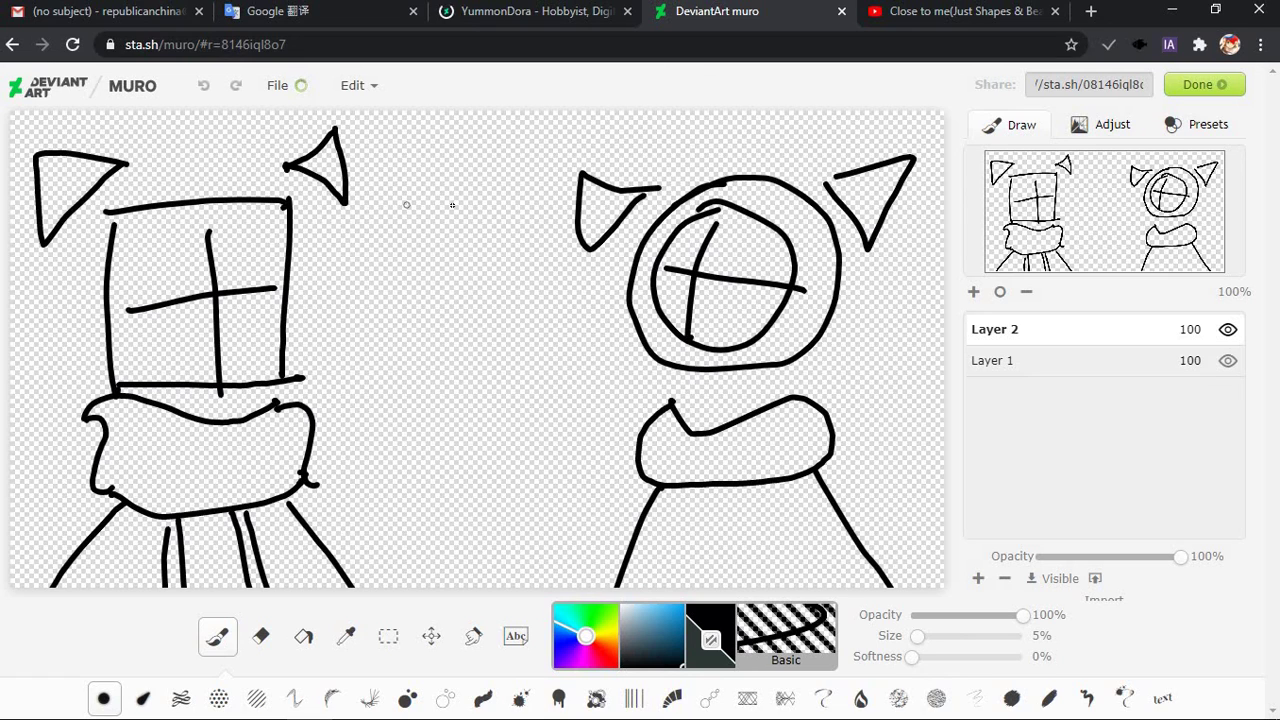
pyautogui.moveTo(443, 168)
pyautogui.mouseDown()
pyautogui.moveTo(432, 258)
pyautogui.moveTo(490, 162)
pyautogui.moveTo(532, 154)
pyautogui.mouseUp()
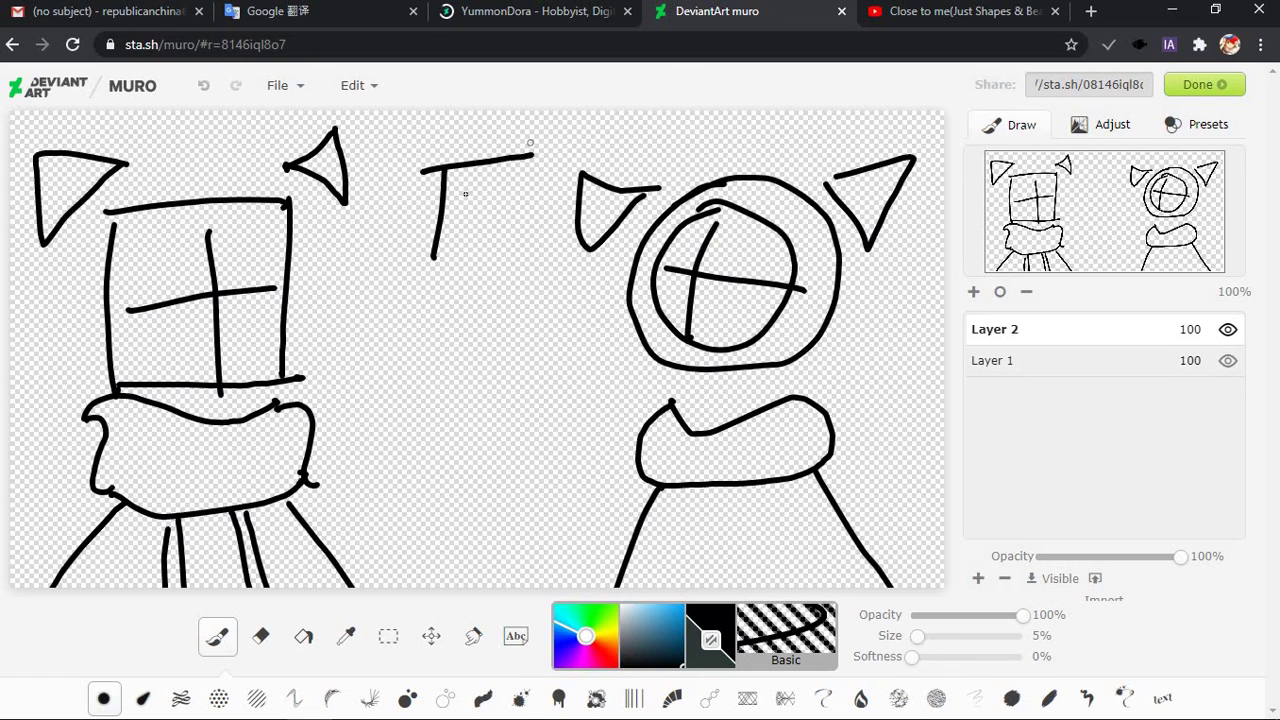
pyautogui.hotkey('ctrl', 'z')
pyautogui.hotkey('ctrl', 'z')
# Try to draw a small square head with two pointed ears between the two characters
pyautogui.moveTo(404, 218); pyautogui.dragTo(396, 288)
pyautogui.moveTo(399, 218)
pyautogui.mouseDown()
pyautogui.moveTo(494, 216)
pyautogui.moveTo(490, 286)
pyautogui.mouseUp()
pyautogui.moveTo(398, 288); pyautogui.dragTo(490, 286)
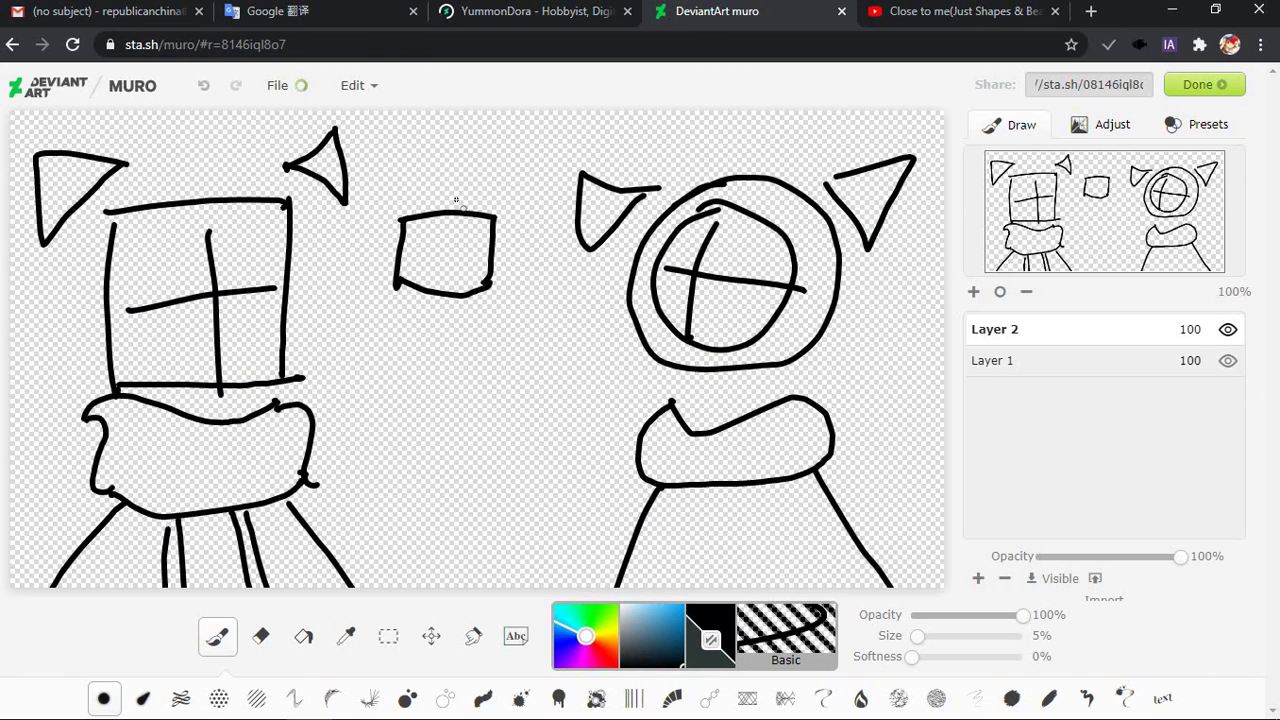
pyautogui.click(456, 196)
pyautogui.moveTo(456, 197)
pyautogui.mouseDown()
pyautogui.moveTo(478, 160)
pyautogui.moveTo(475, 201)
pyautogui.moveTo(414, 200)
pyautogui.moveTo(397, 156)
pyautogui.moveTo(430, 196)
pyautogui.mouseUp()
pyautogui.hotkey('ctrl', 'z')
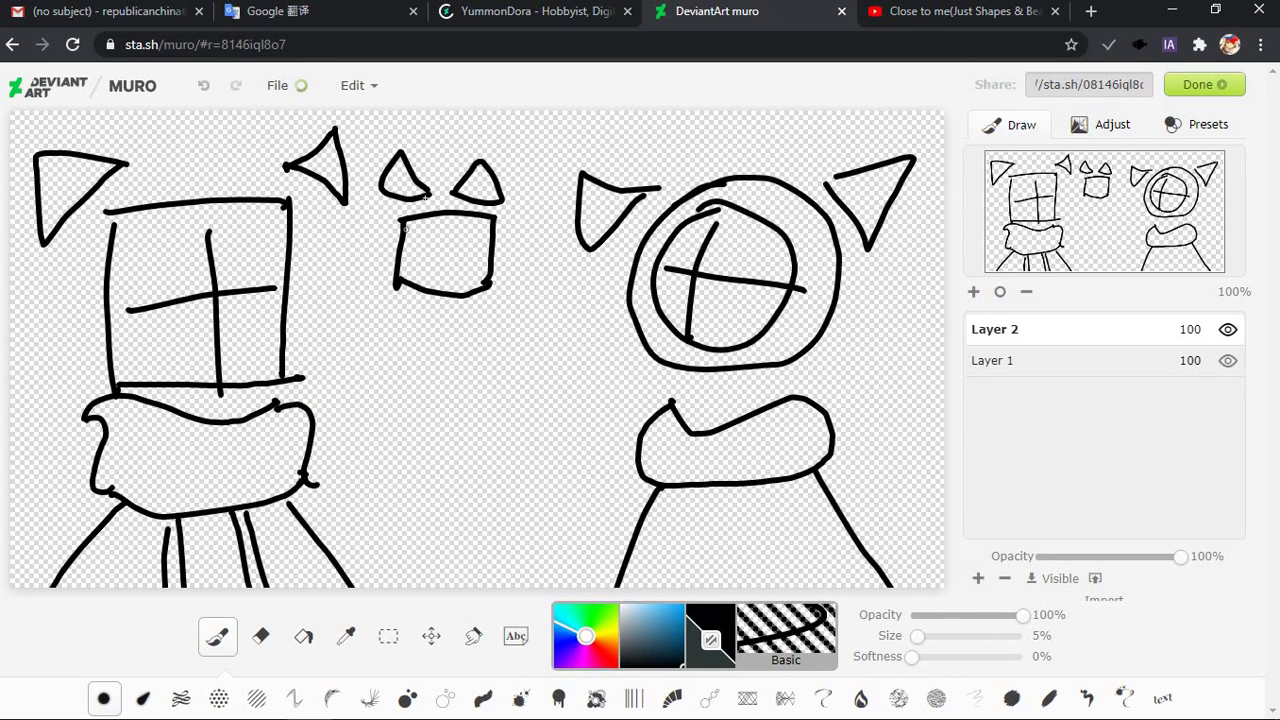
pyautogui.hotkey('ctrl', 'z')
pyautogui.moveTo(434, 197)
pyautogui.mouseDown()
pyautogui.moveTo(395, 197)
pyautogui.moveTo(410, 163)
pyautogui.moveTo(434, 196)
pyautogui.mouseUp()
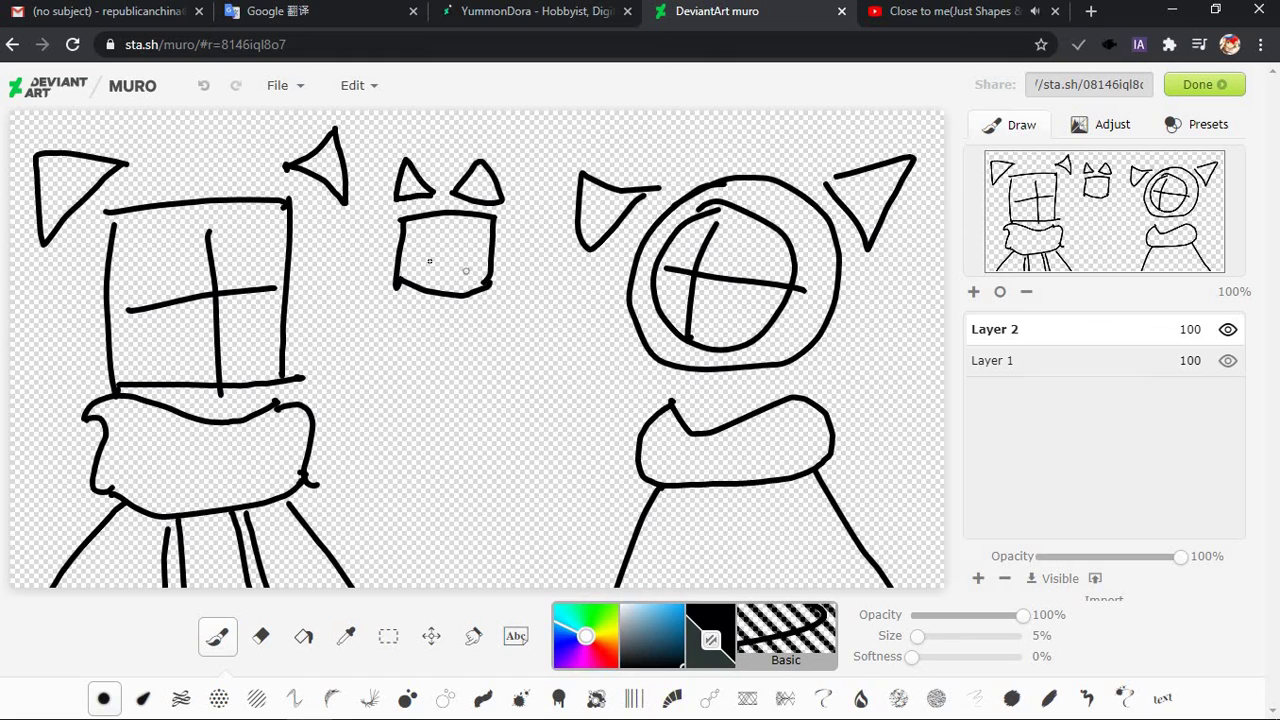
pyautogui.moveTo(378, 229)
pyautogui.mouseDown()
pyautogui.moveTo(400, 220)
pyautogui.moveTo(380, 204)
pyautogui.mouseUp()
pyautogui.hotkey('ctrl', 'z')
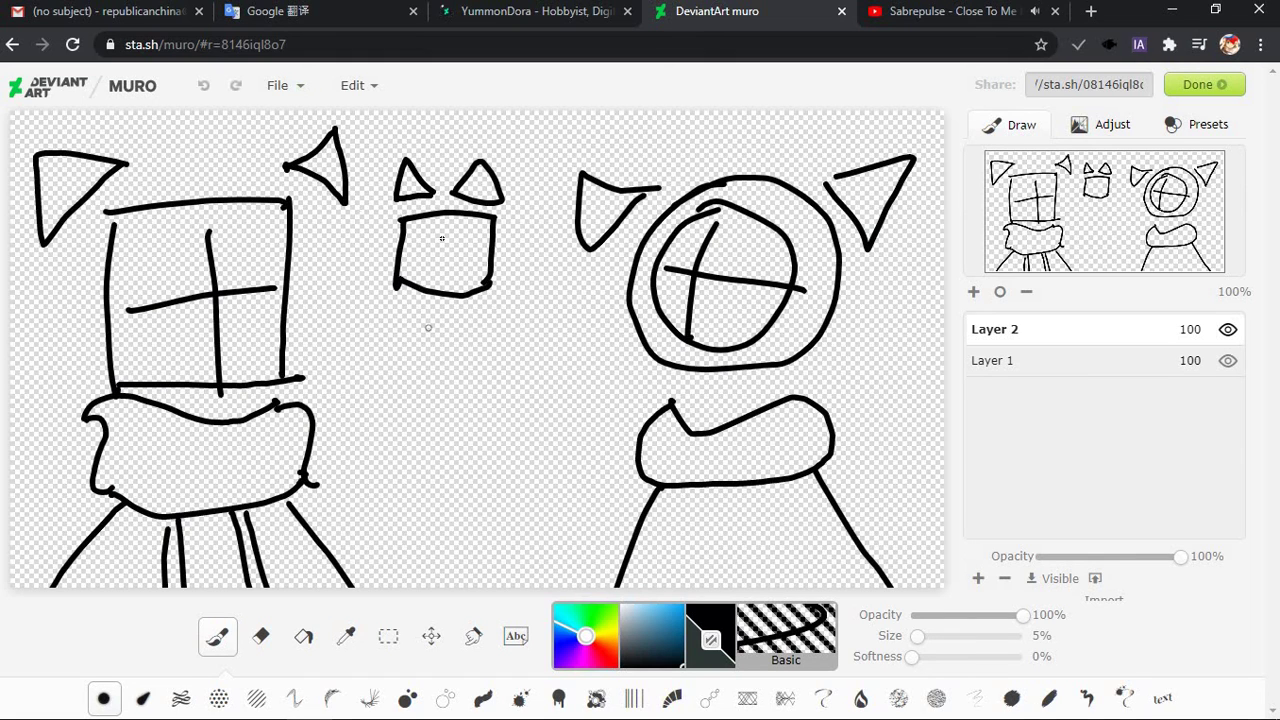
# Undo the small square head with its ears and draw a new straight left head edge in its place
pyautogui.hotkey('ctrl', 'z')
pyautogui.hotkey('ctrl', 'z')
pyautogui.hotkey('ctrl', 'z')
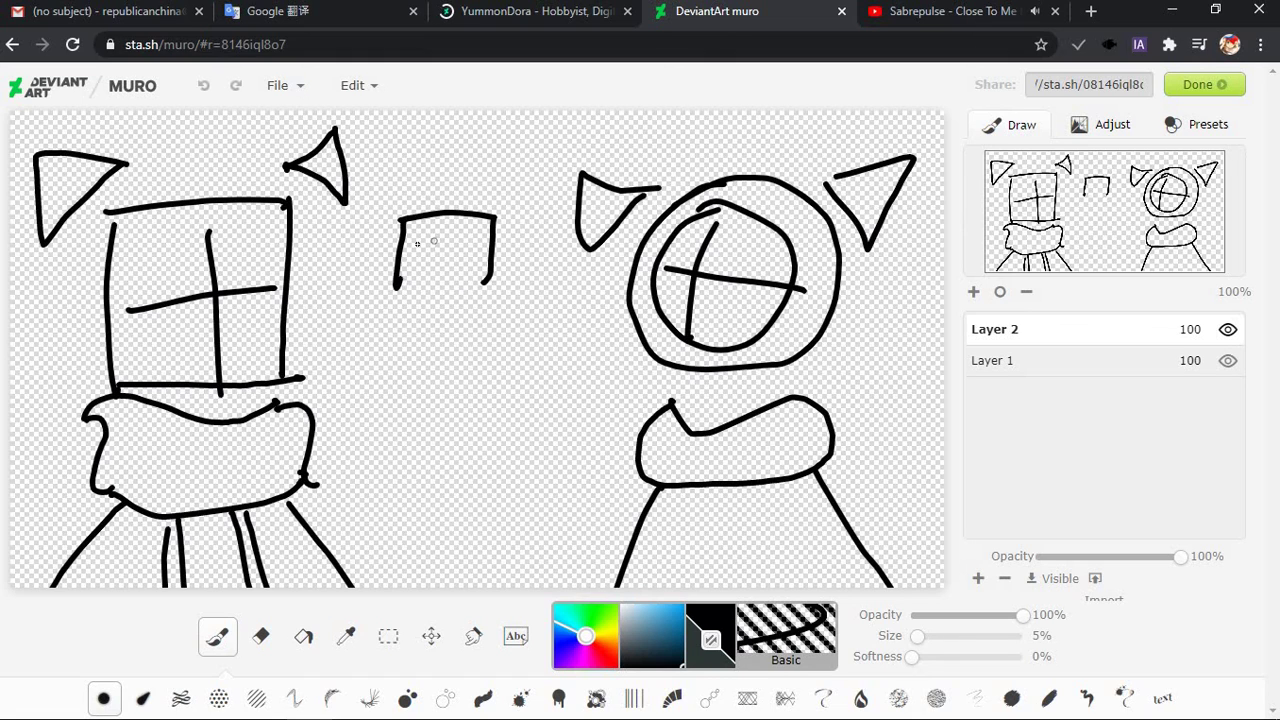
pyautogui.hotkey('ctrl', 'z')
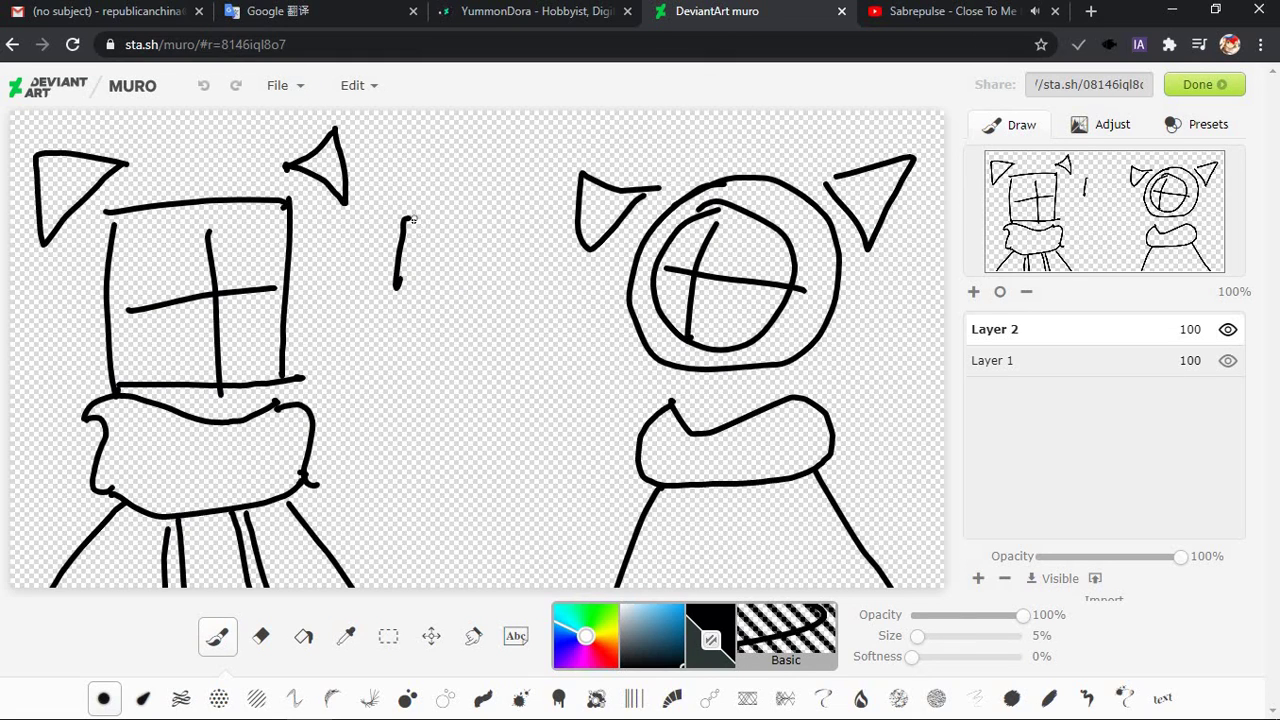
pyautogui.hotkey('ctrl', 'z')
pyautogui.moveTo(407, 206); pyautogui.dragTo(410, 288)
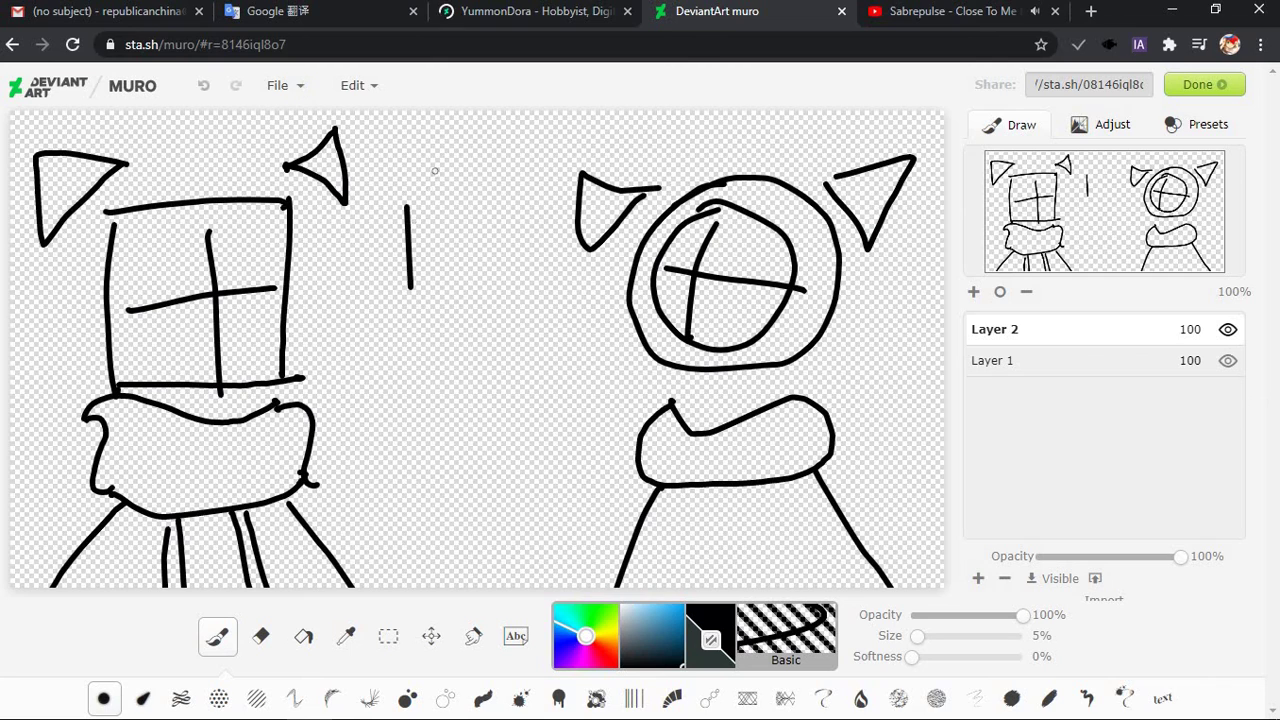
# Switch to YouTube, go back to the "Close to me(Just Shapes & Beats)|Nightcore" video and set it to loop
pyautogui.click(982, 18)
pyautogui.click(12, 44)
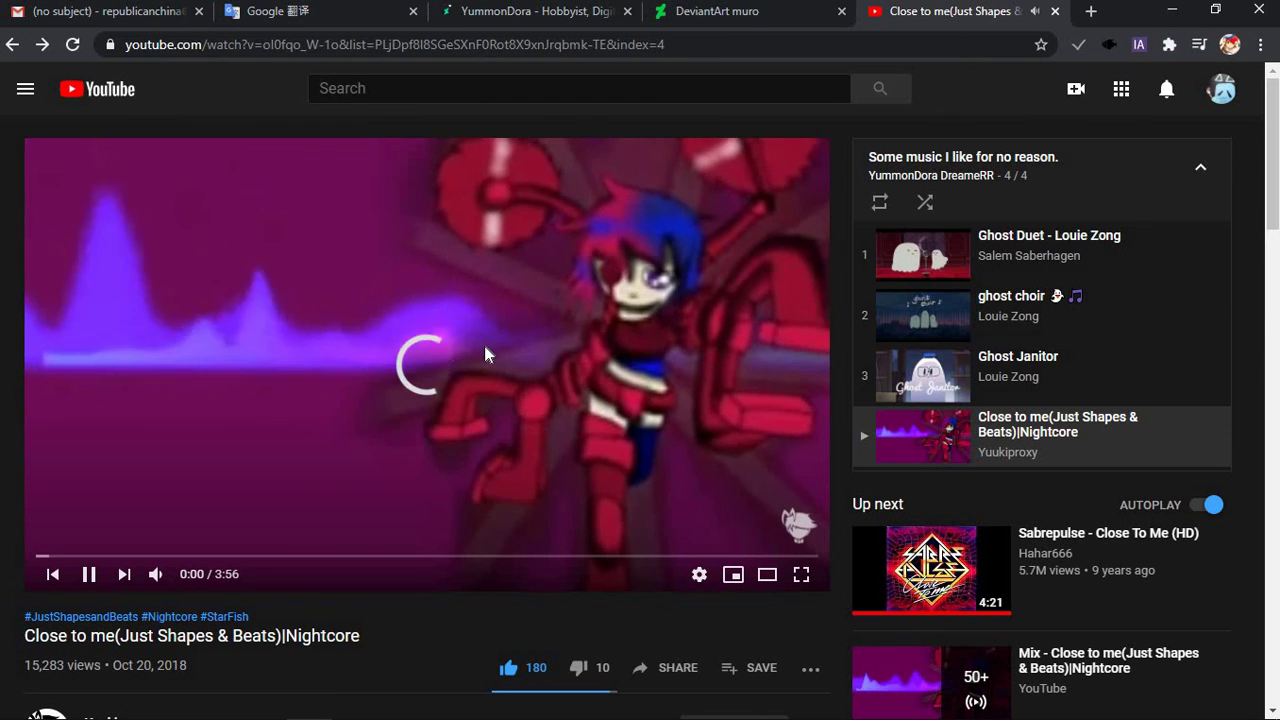
pyautogui.rightClick(483, 347)
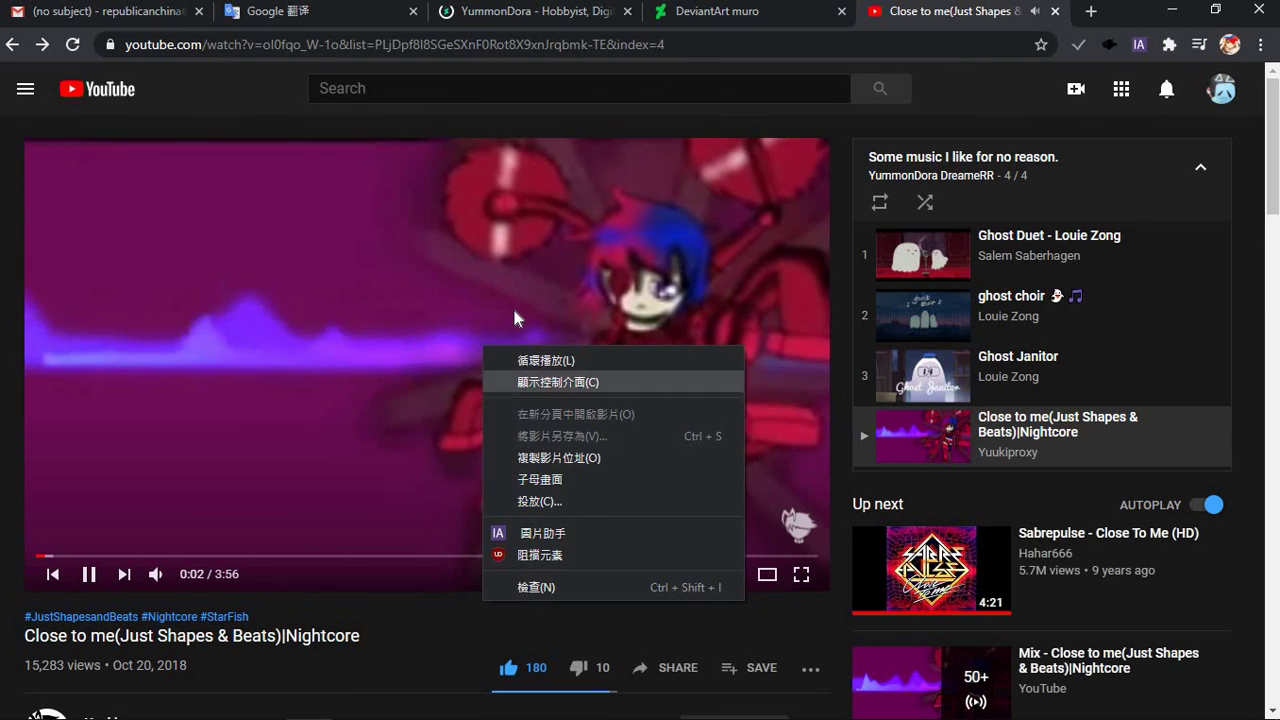
pyautogui.click(514, 312)
pyautogui.rightClick(576, 356)
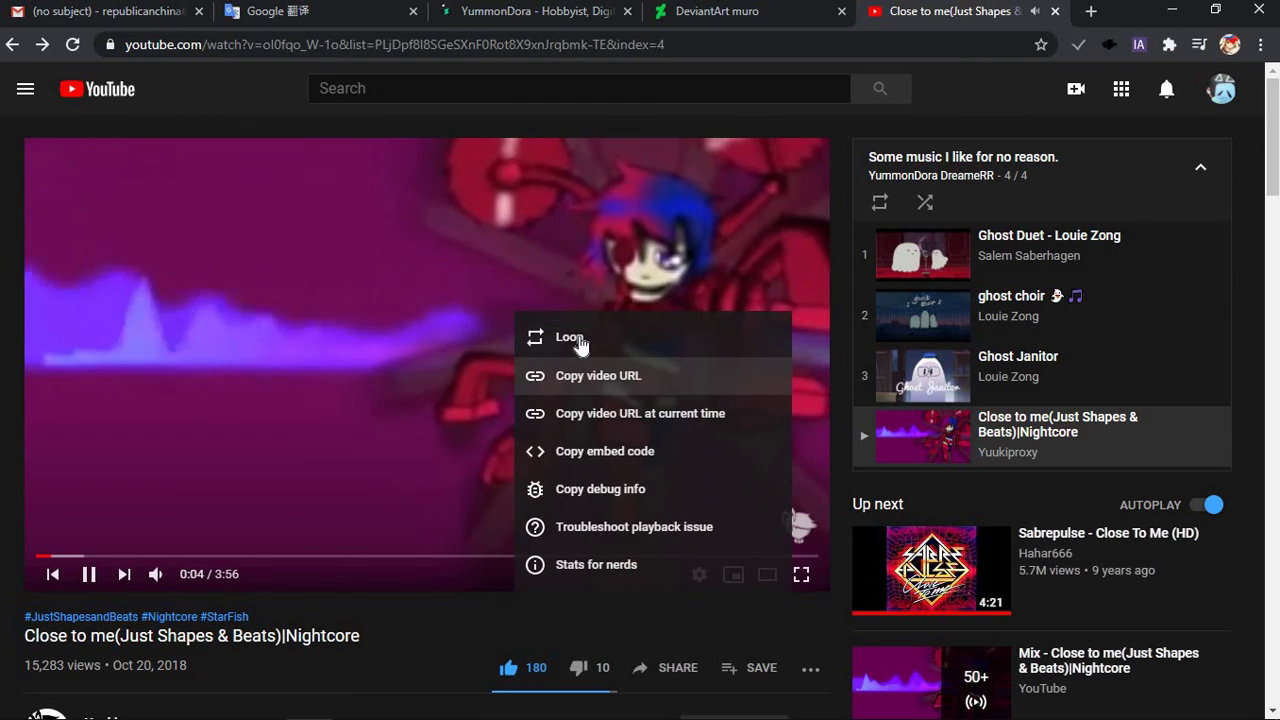
pyautogui.click(572, 338)
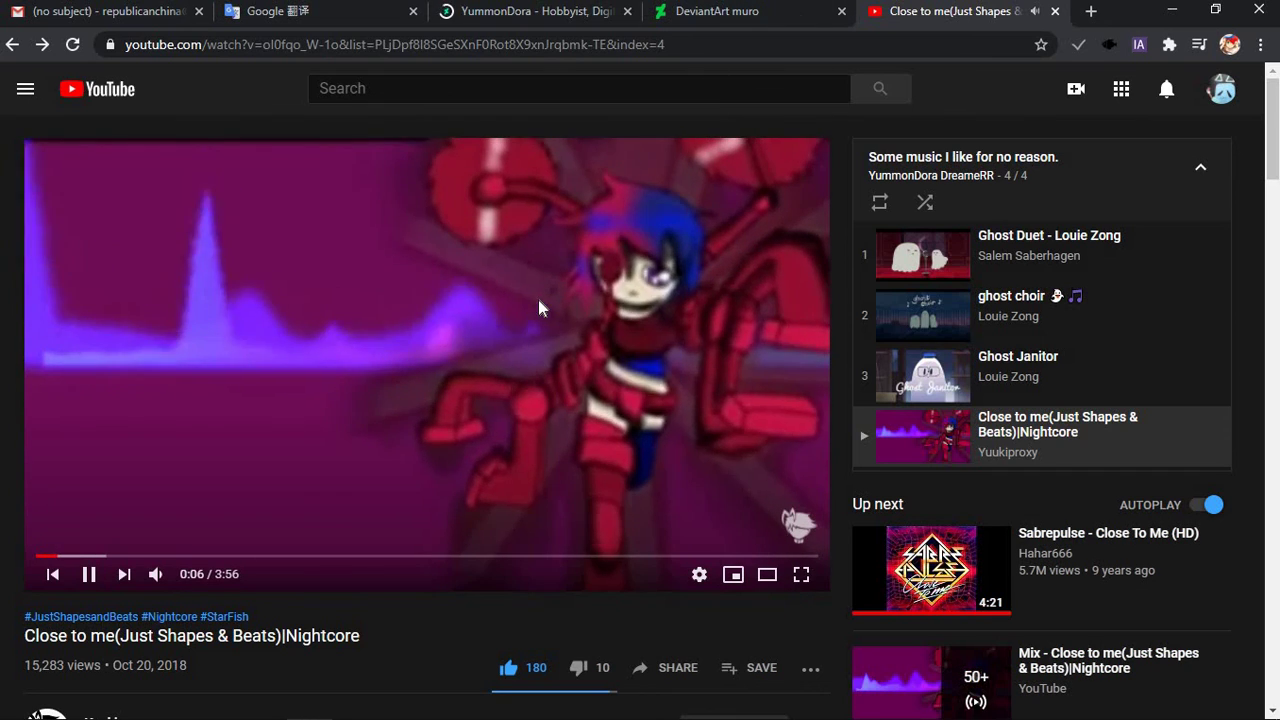
pyautogui.rightClick(538, 308)
# Switch back to DeviantArt muro and complete a tall rectangular head outline between the two characters, undoing the narrower version
pyautogui.click(717, 11)
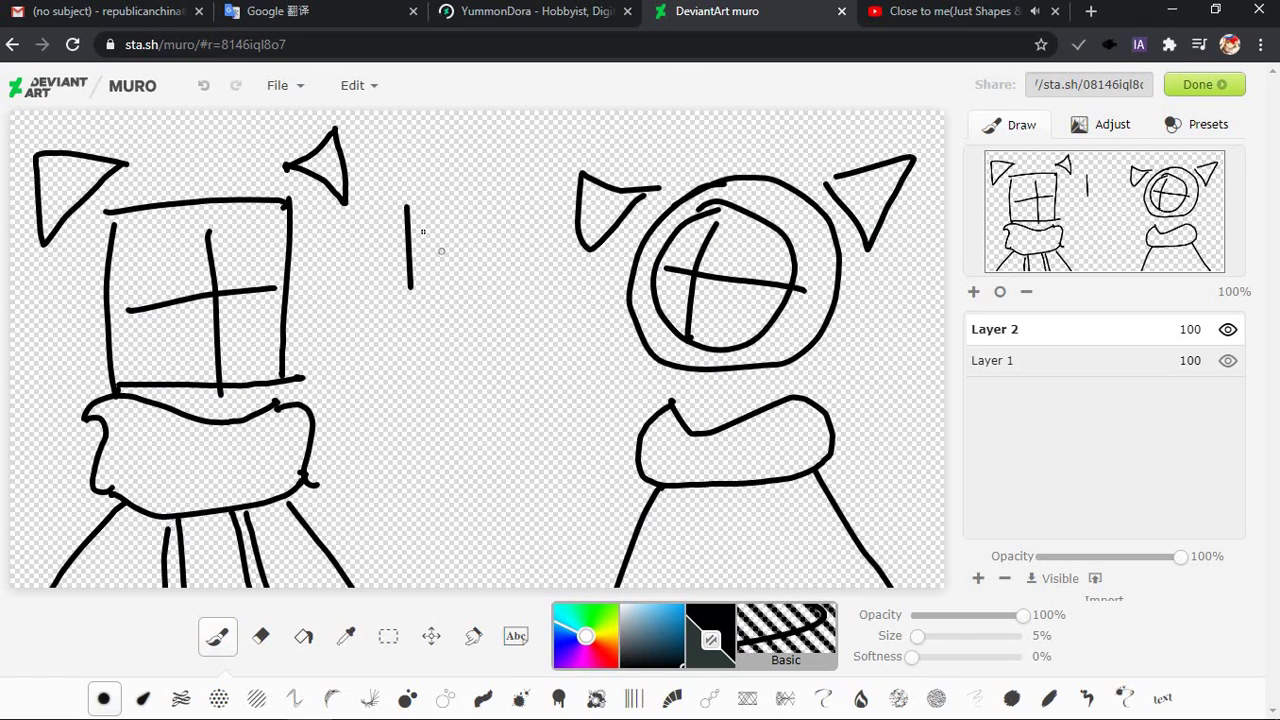
pyautogui.moveTo(414, 281); pyautogui.dragTo(415, 311)
pyautogui.hotkey('ctrl', 'z')
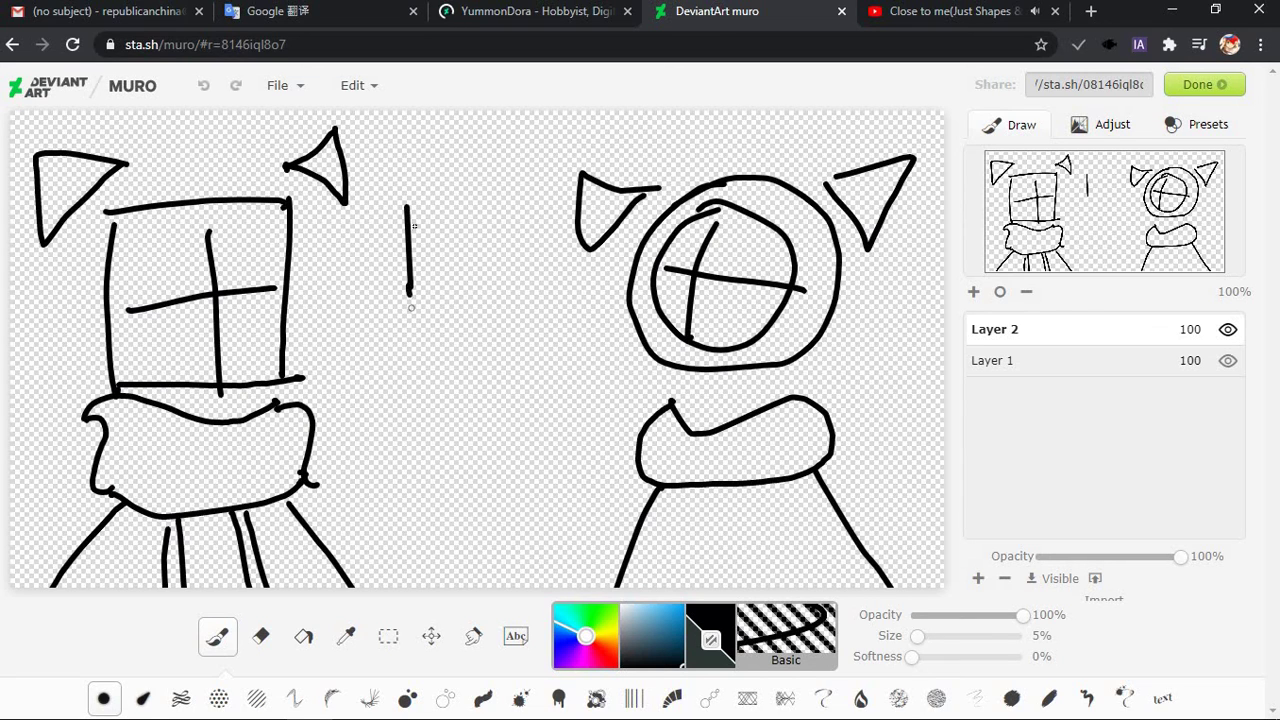
pyautogui.hotkey('ctrl', 'y')
pyautogui.moveTo(406, 207)
pyautogui.mouseDown()
pyautogui.moveTo(473, 205)
pyautogui.moveTo(473, 297)
pyautogui.moveTo(429, 309)
pyautogui.moveTo(480, 302)
pyautogui.mouseUp()
pyautogui.hotkey('ctrl', 'z')
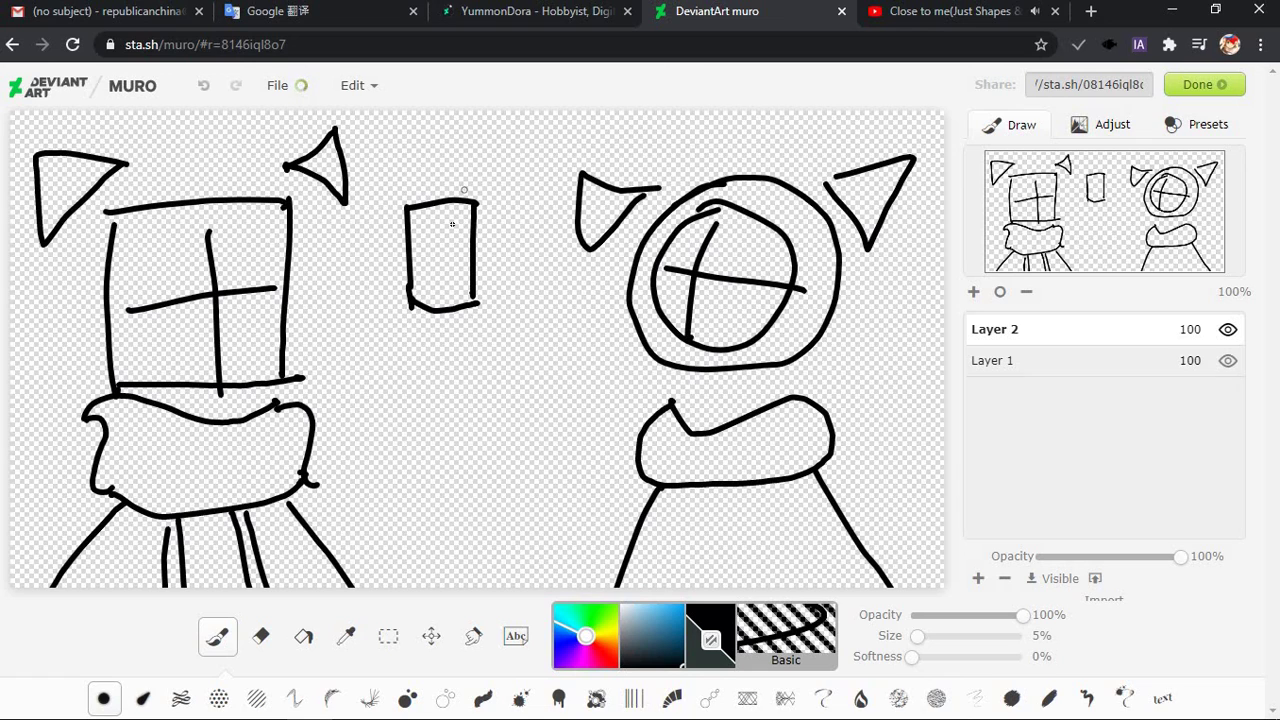
pyautogui.hotkey('ctrl', 'z')
pyautogui.hotkey('ctrl', 'z')
pyautogui.moveTo(499, 204); pyautogui.dragTo(502, 316)
pyautogui.hotkey('ctrl', 'z')
pyautogui.moveTo(499, 206)
pyautogui.mouseDown()
pyautogui.moveTo(494, 307)
pyautogui.moveTo(411, 307)
pyautogui.mouseUp()
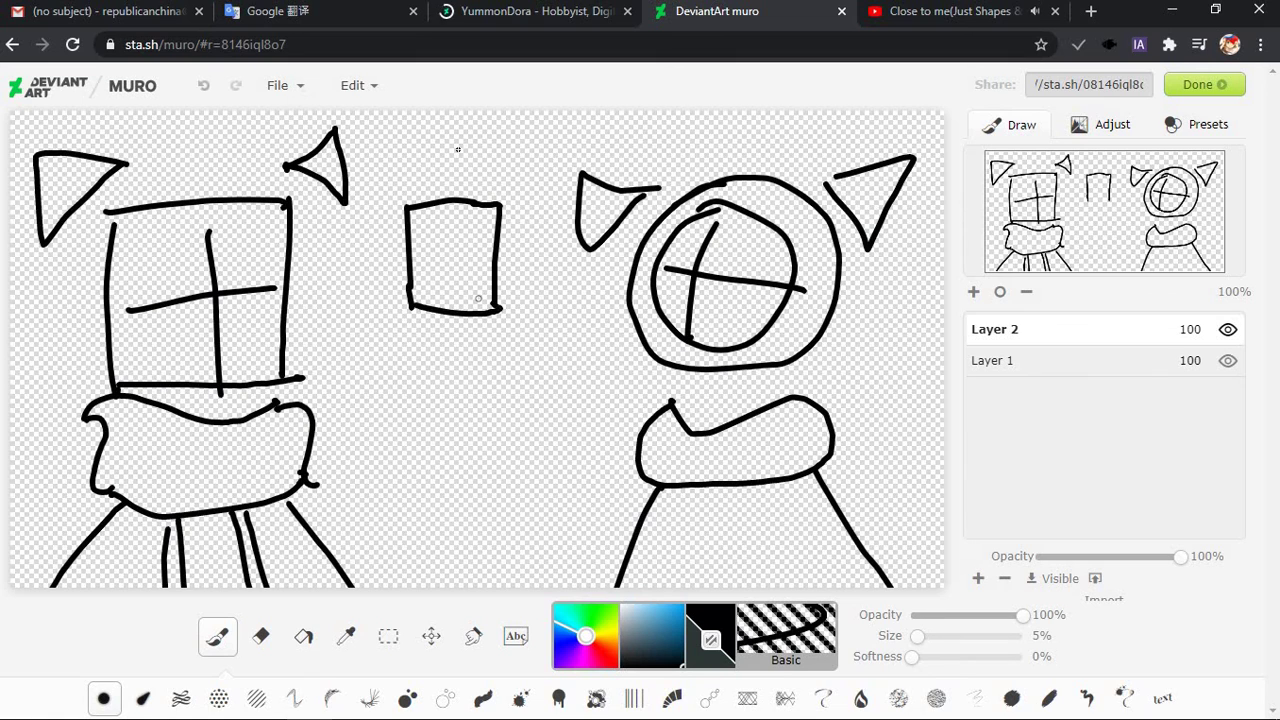
# Try to draw two narrow triangular ears above the rectangular head, and undo them
pyautogui.moveTo(471, 174)
pyautogui.mouseDown()
pyautogui.moveTo(481, 133)
pyautogui.moveTo(466, 172)
pyautogui.moveTo(508, 182)
pyautogui.moveTo(492, 133)
pyautogui.moveTo(470, 176)
pyautogui.moveTo(412, 177)
pyautogui.moveTo(411, 134)
pyautogui.moveTo(429, 173)
pyautogui.mouseUp()
pyautogui.hotkey('ctrl', 'z')
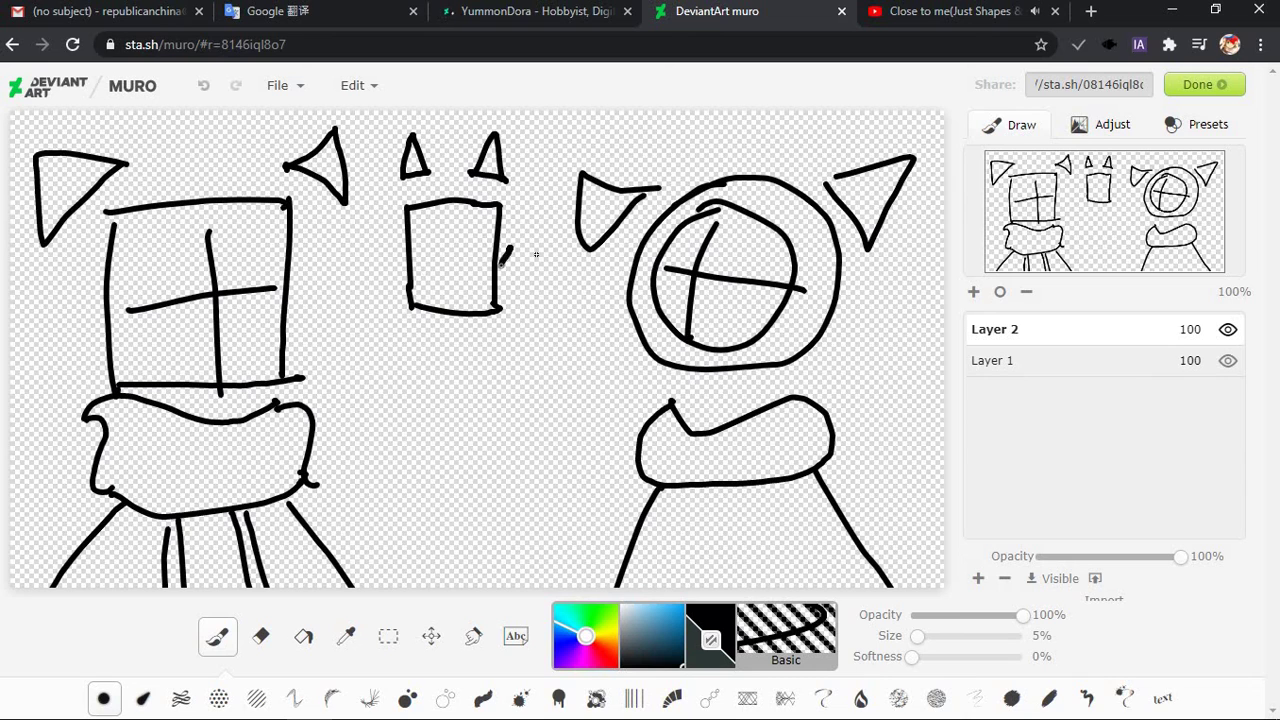
pyautogui.moveTo(501, 258)
pyautogui.mouseDown()
pyautogui.moveTo(536, 252)
pyautogui.moveTo(503, 240)
pyautogui.mouseUp()
pyautogui.hotkey('ctrl', 'z')
pyautogui.hotkey('ctrl', 'z')
pyautogui.hotkey('ctrl', 'z')
# Draw two small pointed ears above the rectangular head and a small four-sided shape outside each ear, undoing unsuitable strokes
pyautogui.moveTo(477, 183)
pyautogui.mouseDown()
pyautogui.moveTo(506, 172)
pyautogui.moveTo(475, 181)
pyautogui.moveTo(400, 166)
pyautogui.moveTo(437, 176)
pyautogui.moveTo(395, 156)
pyautogui.moveTo(433, 168)
pyautogui.mouseUp()
pyautogui.hotkey('ctrl', 'z')
pyautogui.moveTo(503, 206)
pyautogui.mouseDown()
pyautogui.moveTo(532, 230)
pyautogui.moveTo(528, 196)
pyautogui.moveTo(553, 150)
pyautogui.moveTo(518, 176)
pyautogui.mouseUp()
pyautogui.hotkey('ctrl', 'z')
pyautogui.moveTo(371, 168)
pyautogui.mouseDown()
pyautogui.moveTo(350, 200)
pyautogui.moveTo(368, 158)
pyautogui.mouseUp()
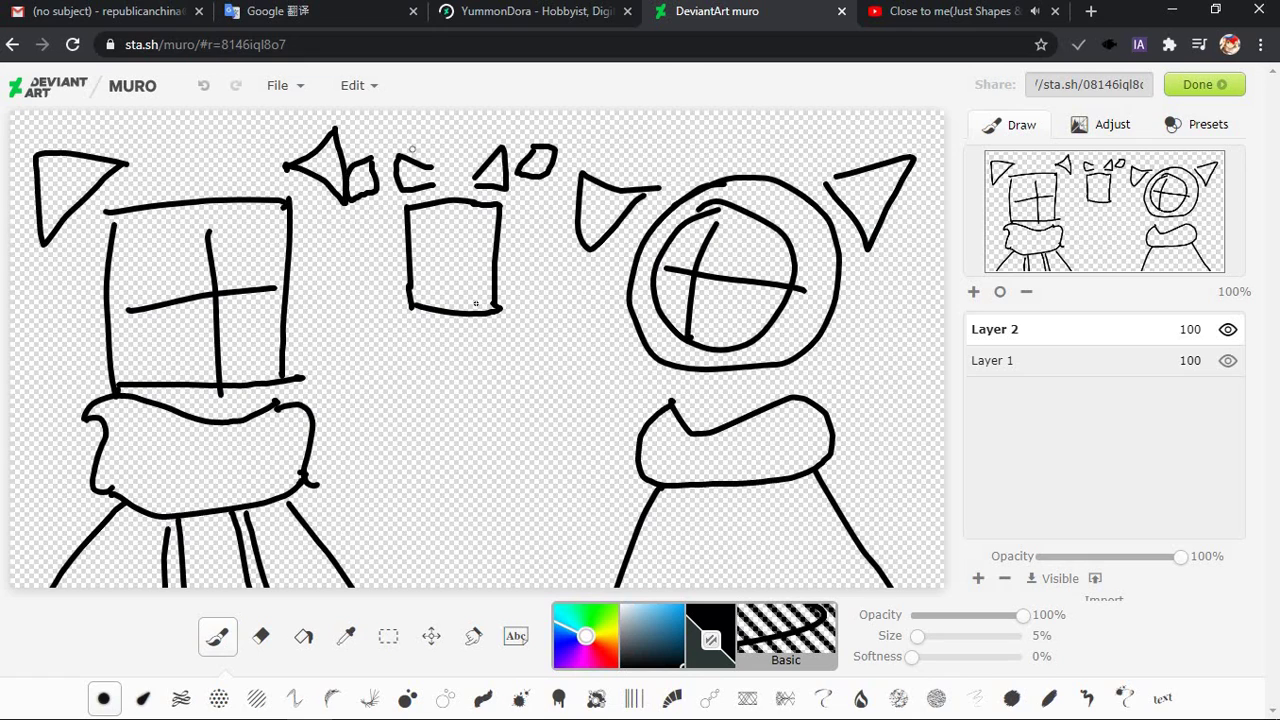
# Draw a vertical centre guideline and a horizontal guideline across the upper part of the rectangular head, undoing slanted versions
pyautogui.moveTo(455, 222); pyautogui.dragTo(443, 308)
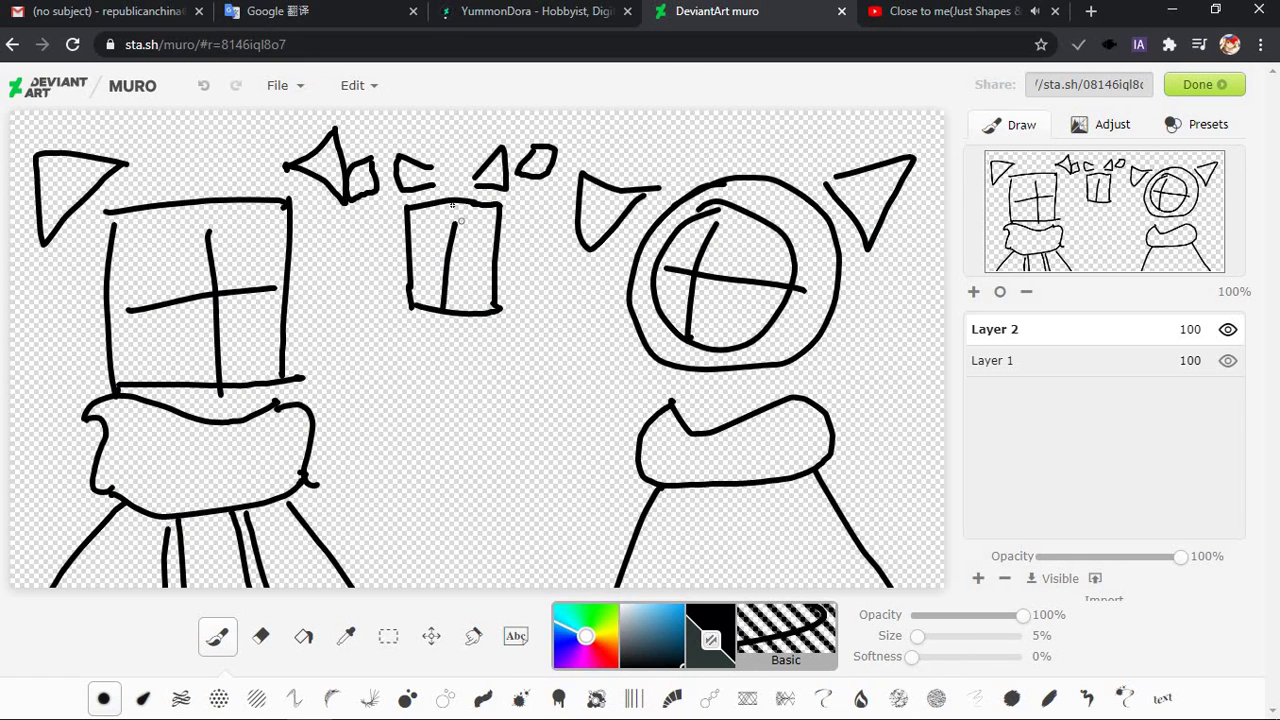
pyautogui.hotkey('ctrl', 'z')
pyautogui.moveTo(455, 205); pyautogui.dragTo(444, 304)
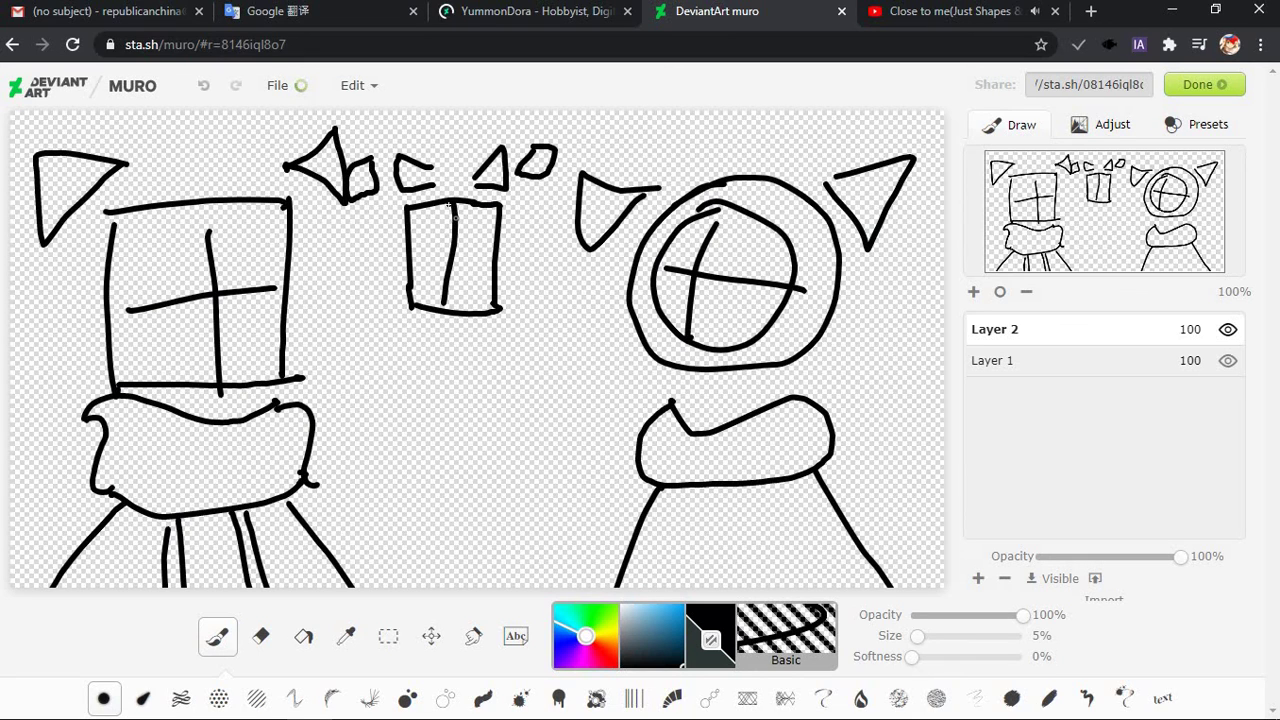
pyautogui.hotkey('ctrl', 'z')
pyautogui.moveTo(455, 200); pyautogui.dragTo(453, 305)
pyautogui.moveTo(414, 233); pyautogui.dragTo(502, 238)
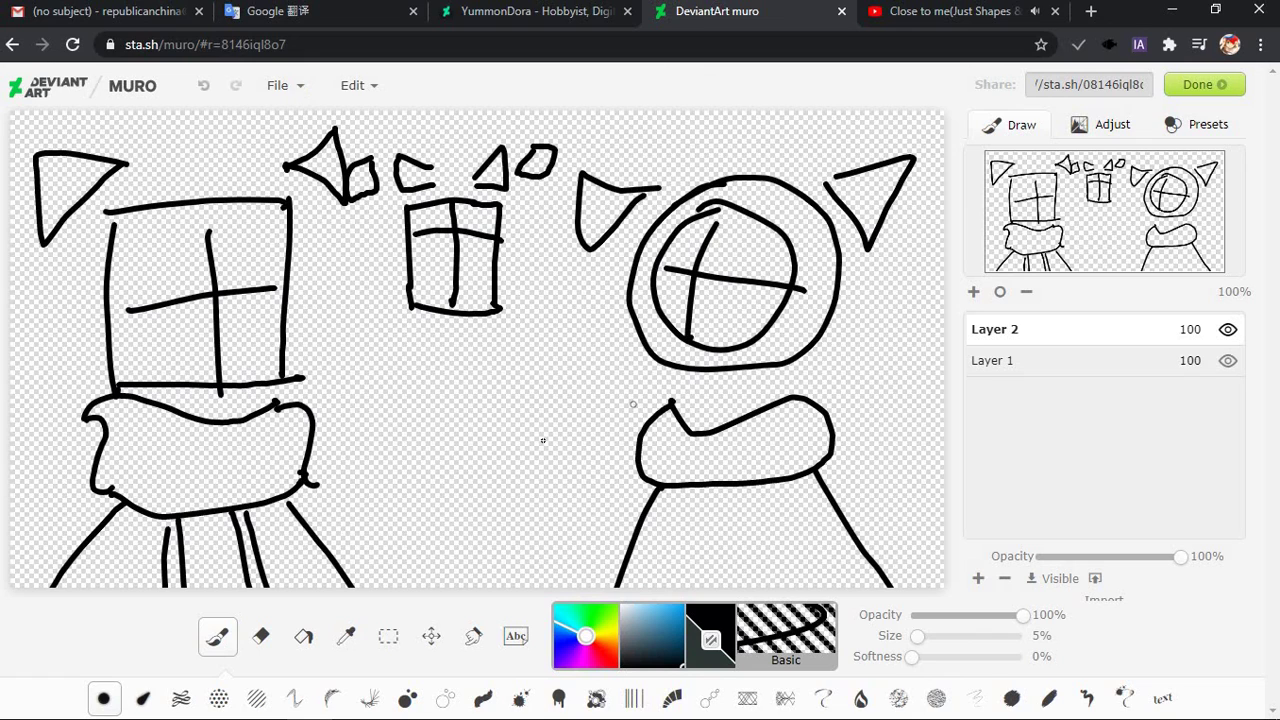
pyautogui.moveTo(310, 286)
pyautogui.mouseDown()
pyautogui.moveTo(340, 372)
pyautogui.moveTo(366, 350)
pyautogui.mouseUp()
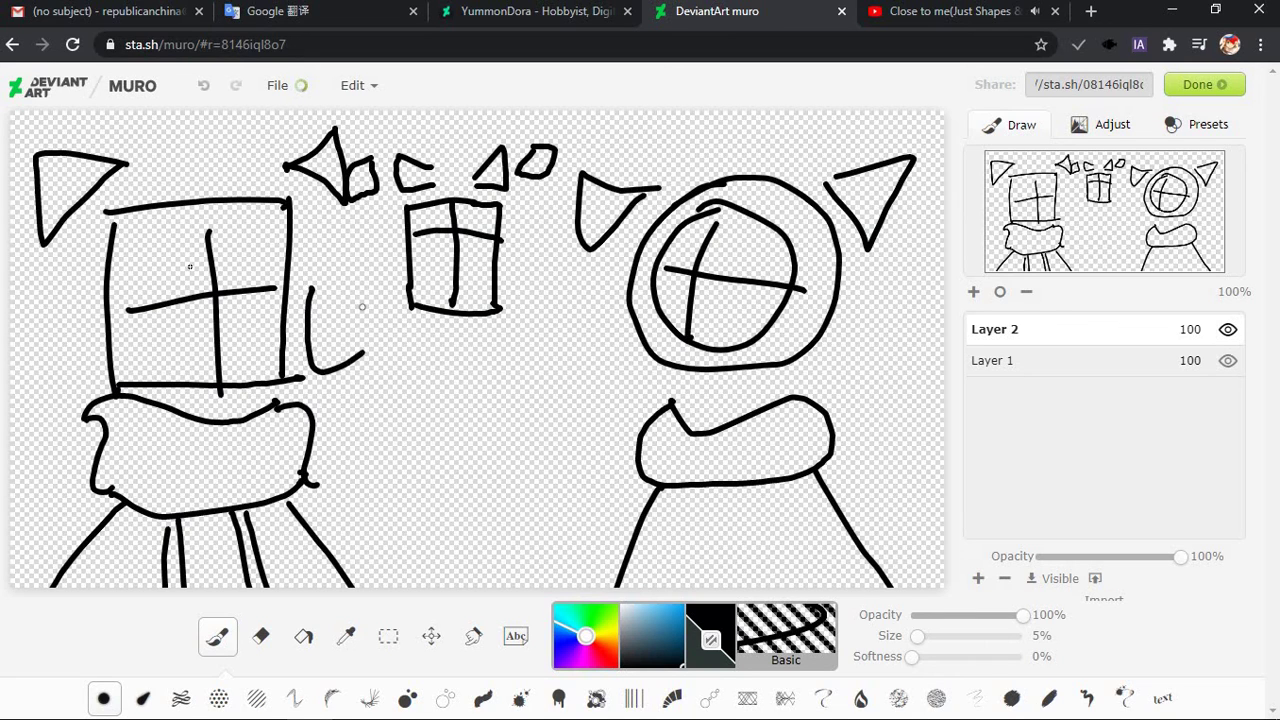
pyautogui.hotkey('ctrl', 'z')
pyautogui.moveTo(104, 226)
pyautogui.mouseDown()
pyautogui.moveTo(90, 345)
pyautogui.moveTo(108, 366)
pyautogui.mouseUp()
pyautogui.hotkey('ctrl', 'z')
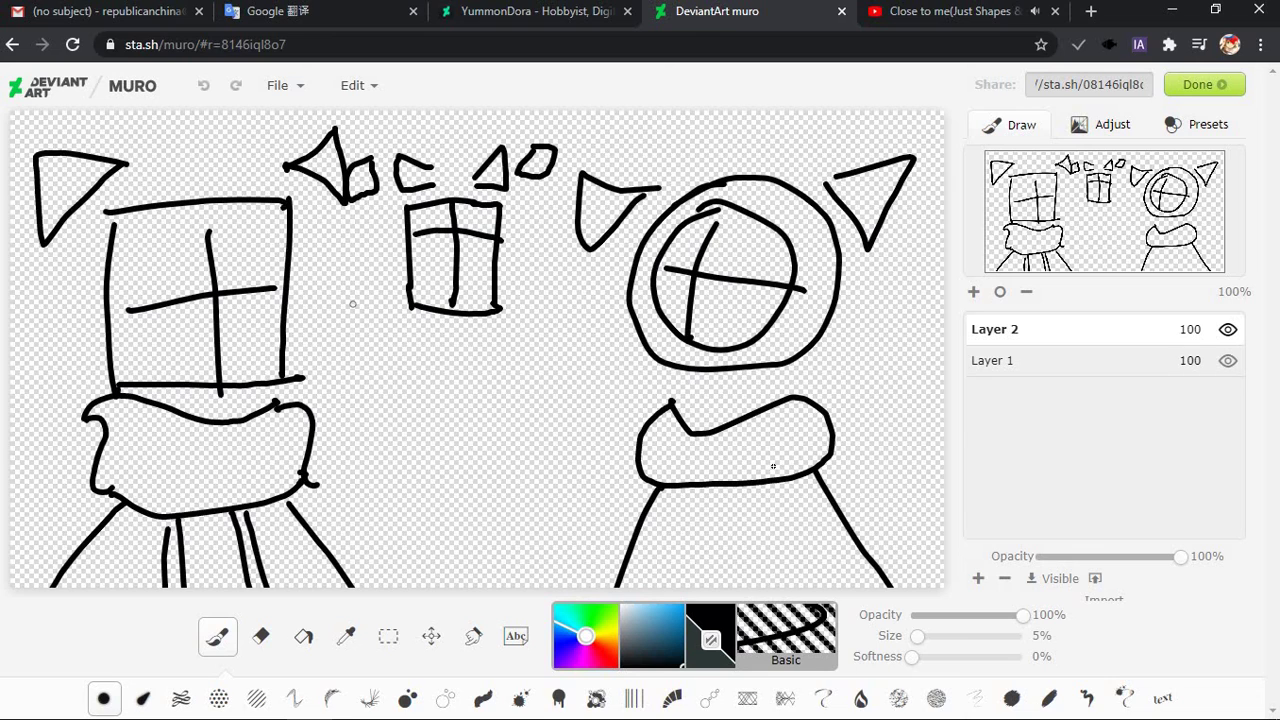
# Hide Layer 2 and add a new layer above it
pyautogui.click(1095, 362)
pyautogui.click(1163, 340)
pyautogui.click(1228, 332)
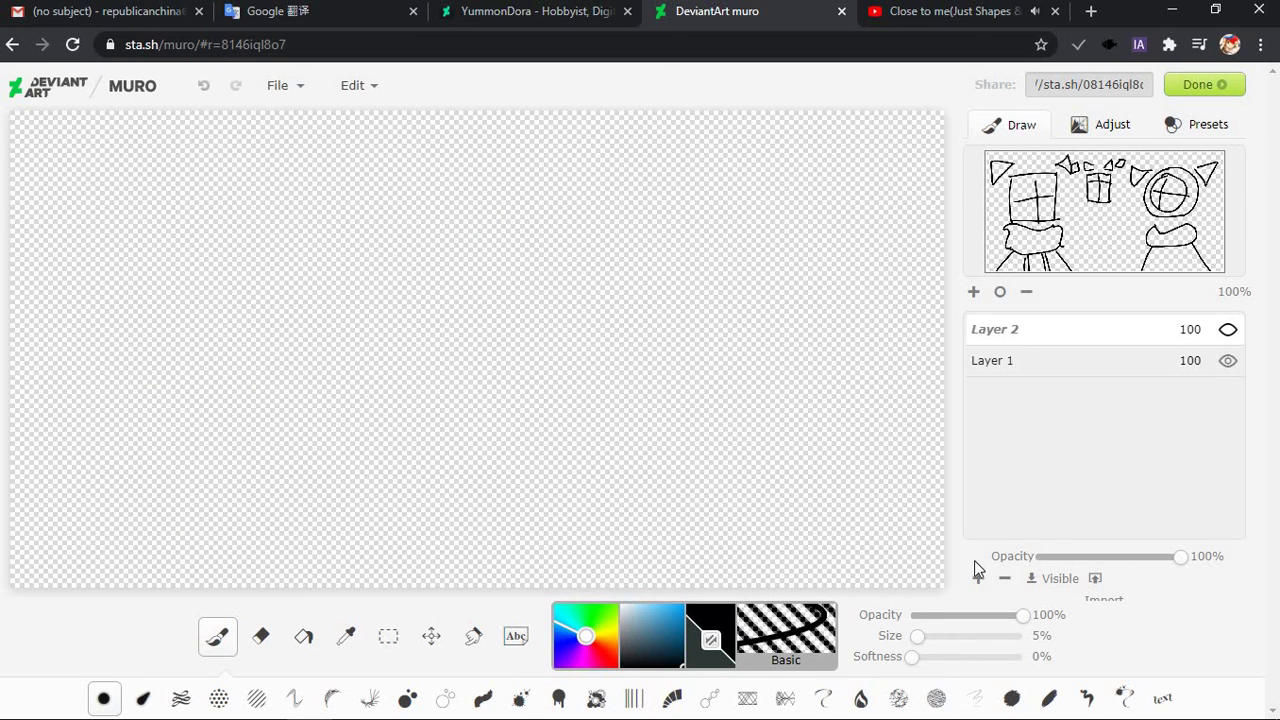
pyautogui.click(979, 580)
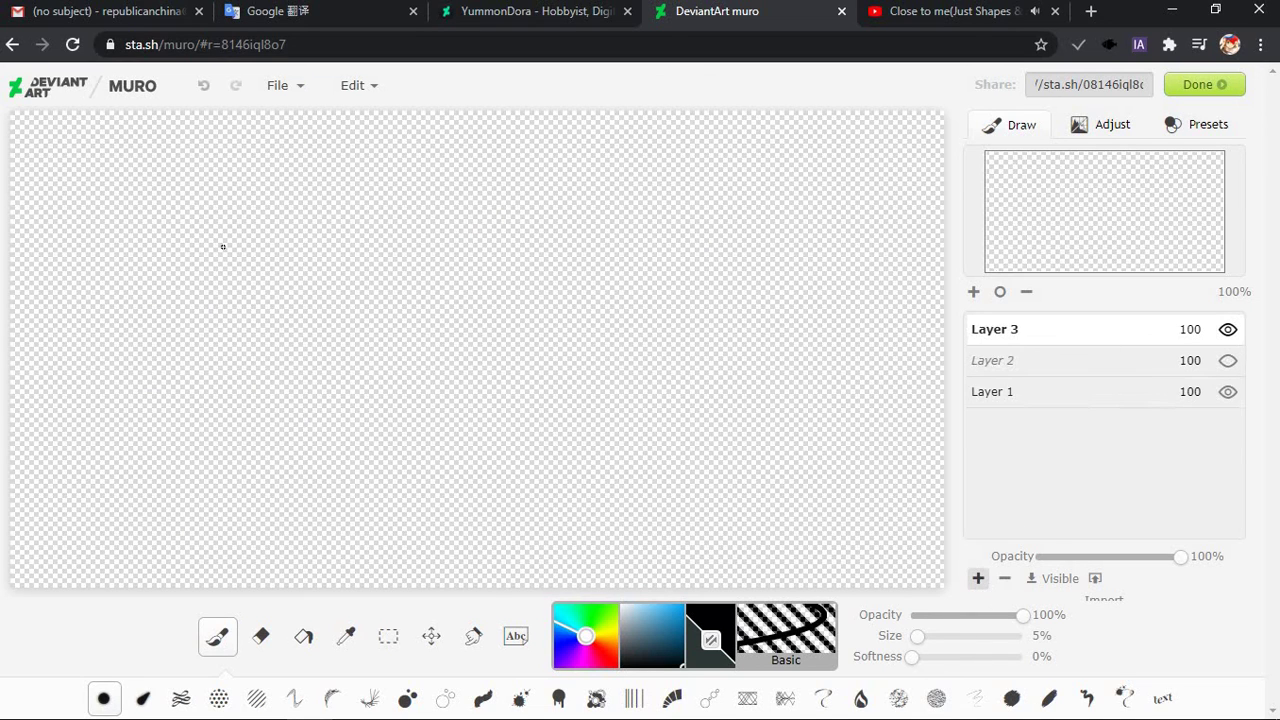
pyautogui.moveTo(182, 204); pyautogui.dragTo(158, 448)
pyautogui.hotkey('ctrl', 'z')
pyautogui.click(1228, 360)
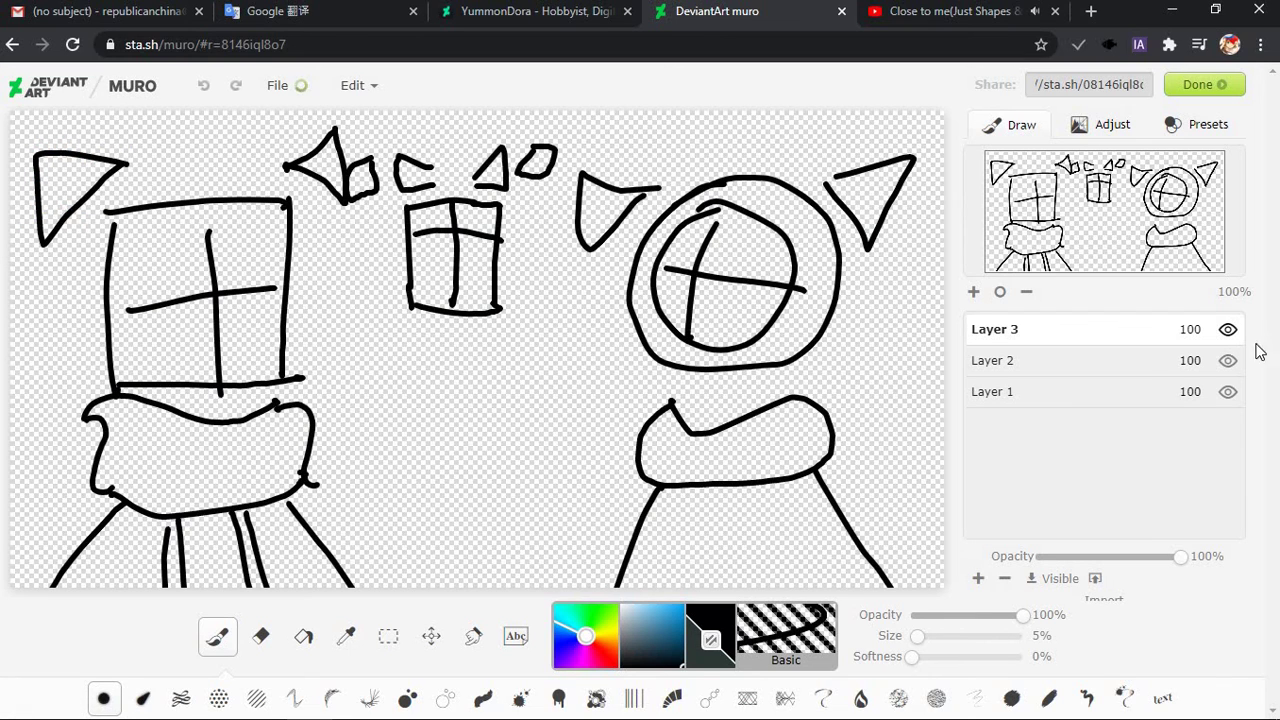
pyautogui.click(1229, 361)
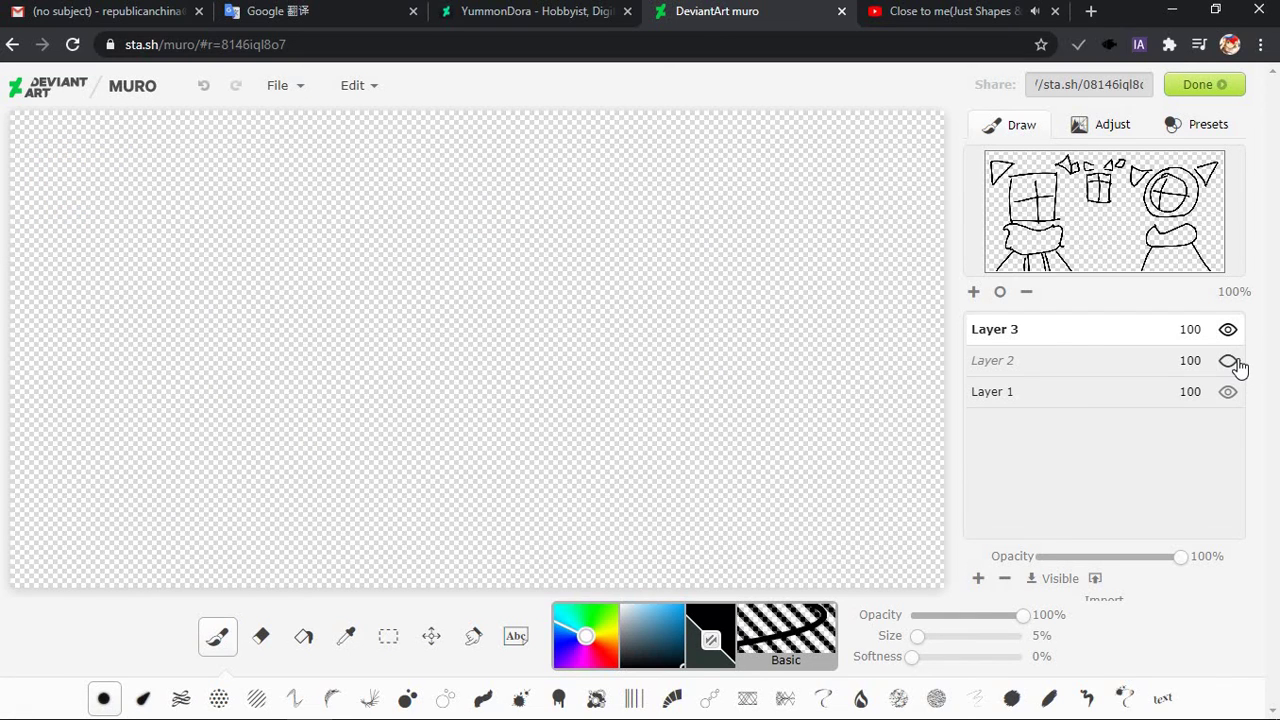
pyautogui.moveTo(124, 184); pyautogui.dragTo(154, 413)
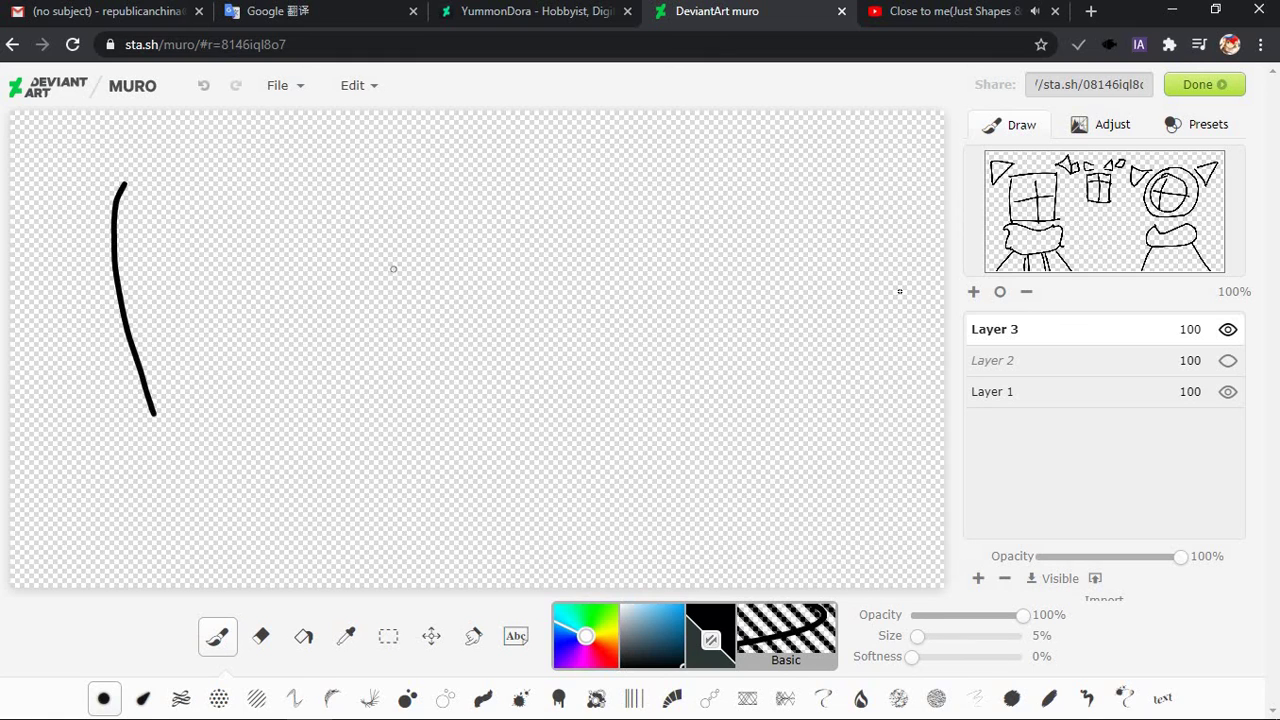
pyautogui.hotkey('ctrl', 'z')
# Show Layer 2 as a guide and trace the left edge of the square head on Layer 3, undoing an unsuitable top stroke
pyautogui.click(1228, 361)
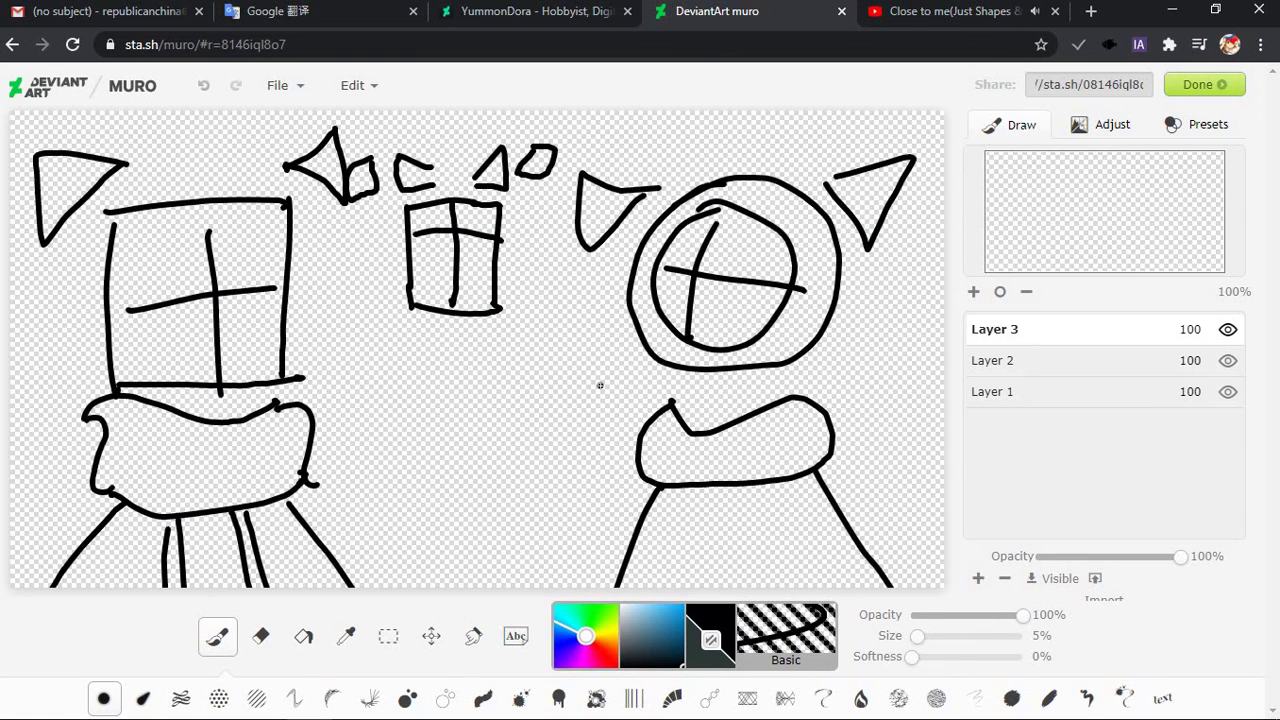
pyautogui.moveTo(104, 204)
pyautogui.mouseDown()
pyautogui.moveTo(112, 388)
pyautogui.moveTo(248, 206)
pyautogui.moveTo(290, 202)
pyautogui.mouseUp()
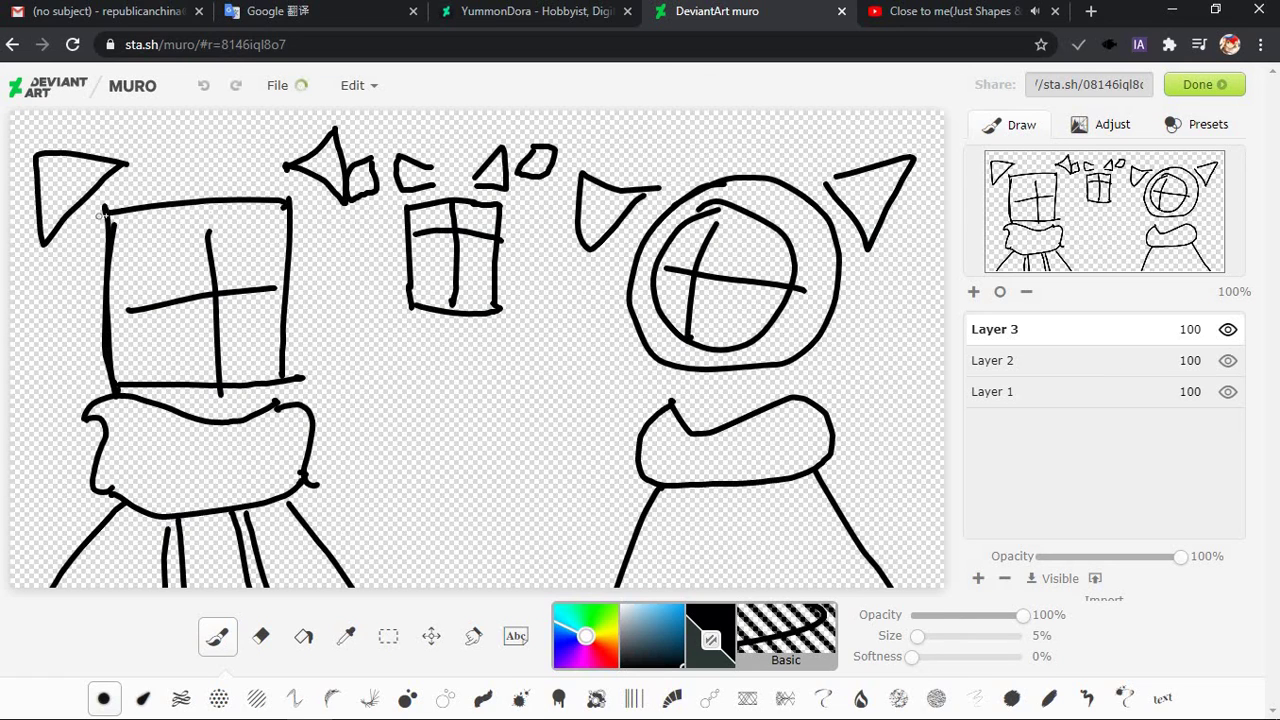
pyautogui.moveTo(102, 212)
pyautogui.mouseDown()
pyautogui.moveTo(222, 194)
pyautogui.moveTo(265, 202)
pyautogui.mouseUp()
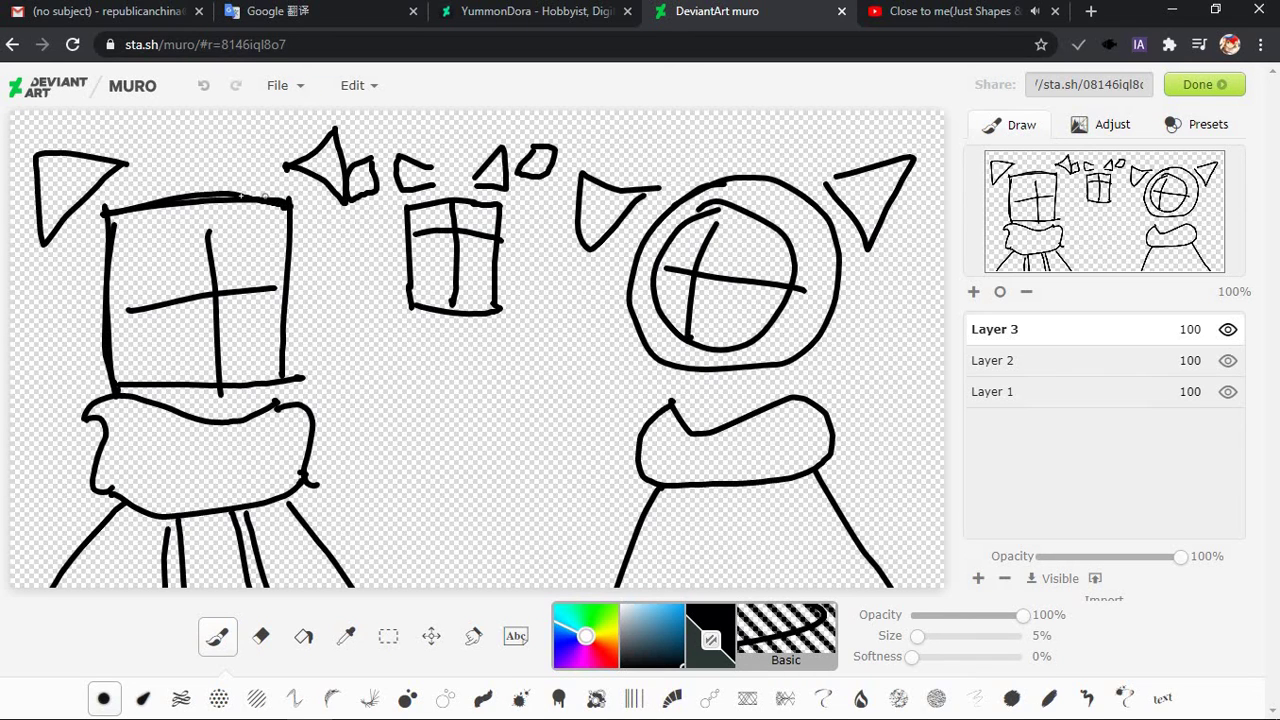
pyautogui.click(1228, 360)
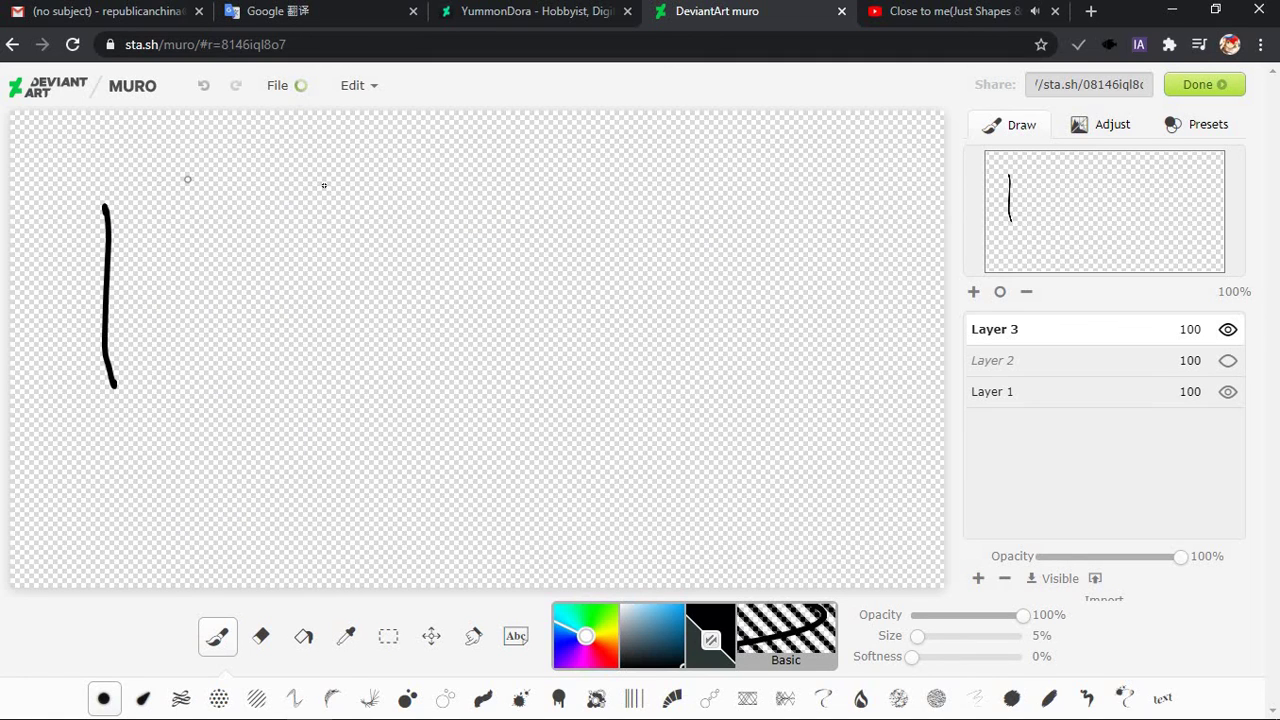
pyautogui.click(1228, 361)
pyautogui.click(1228, 391)
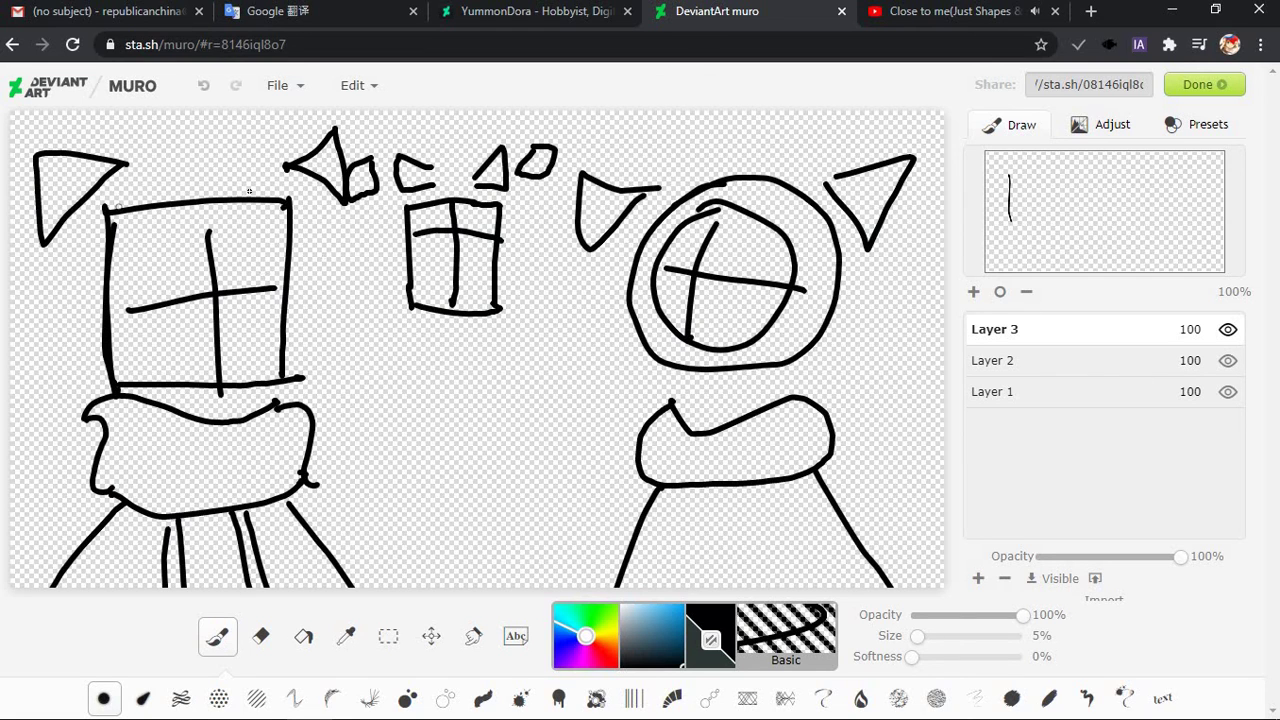
# Trace the top, right and bottom edges of the square head on Layer 3, and check the outline with Layer 2 briefly hidden
pyautogui.moveTo(110, 214)
pyautogui.mouseDown()
pyautogui.moveTo(305, 198)
pyautogui.moveTo(285, 378)
pyautogui.mouseUp()
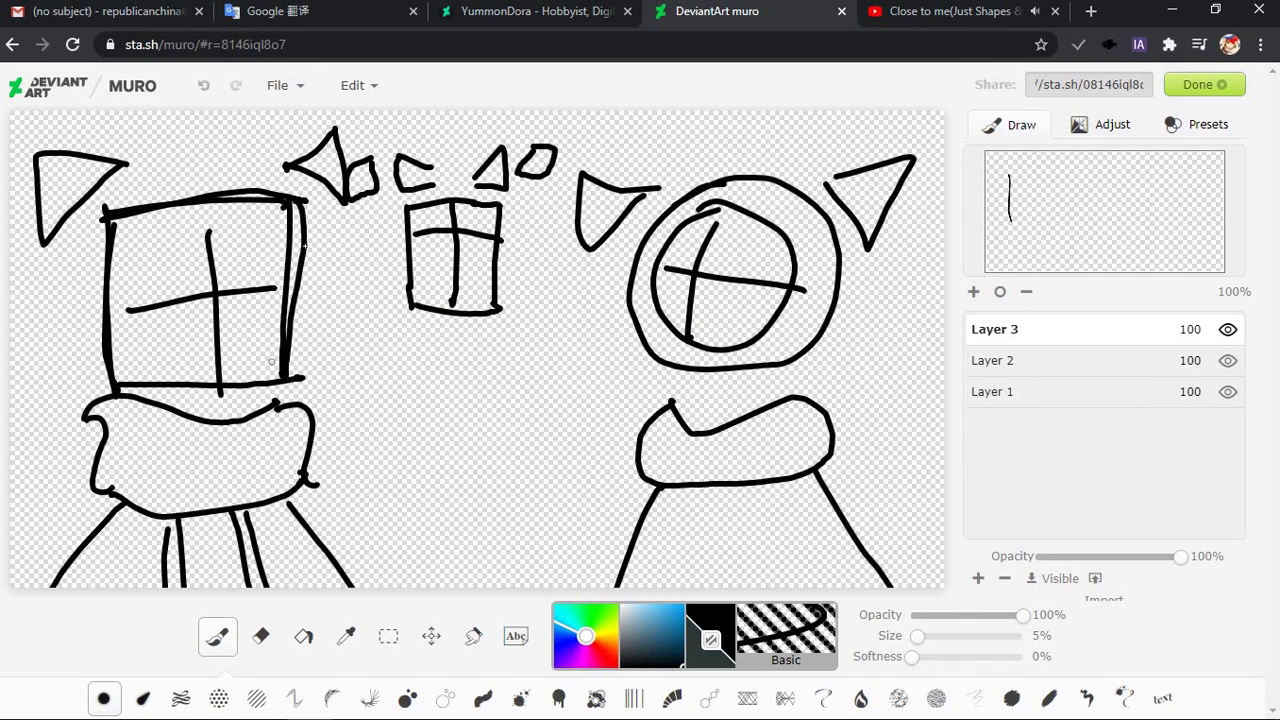
pyautogui.moveTo(302, 200); pyautogui.dragTo(305, 378)
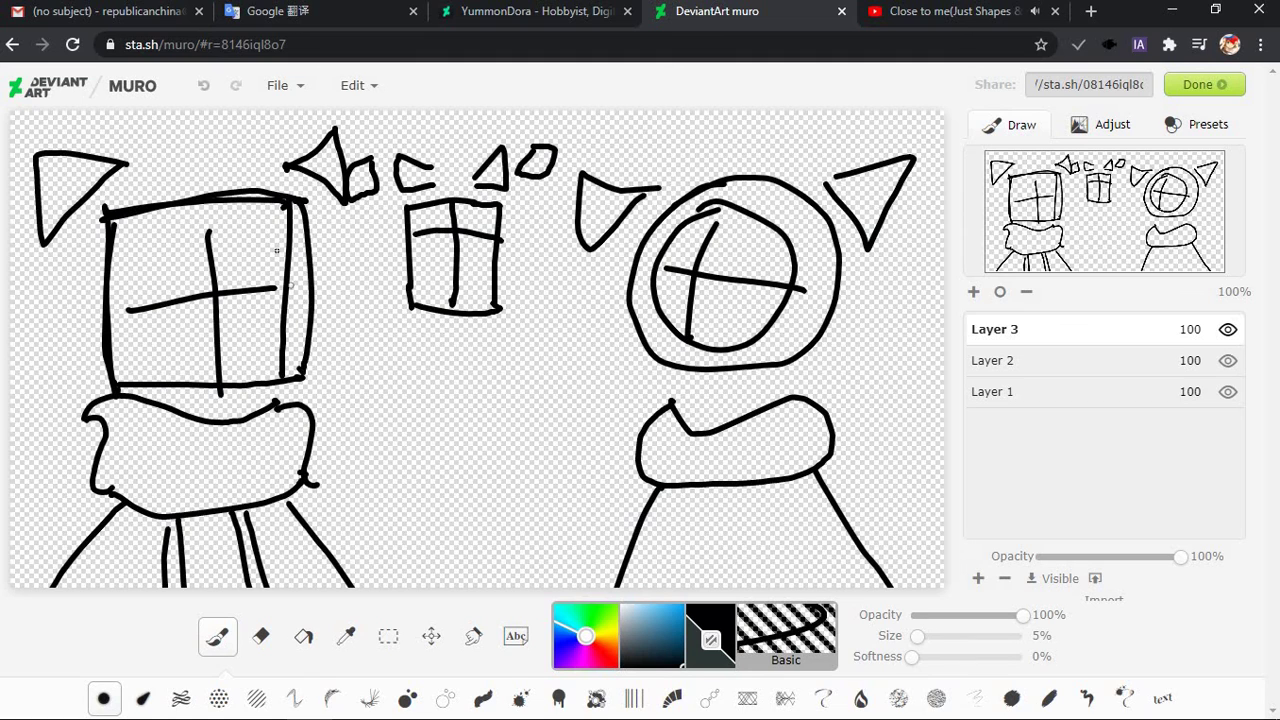
pyautogui.hotkey('ctrl', 'z')
pyautogui.moveTo(290, 200)
pyautogui.mouseDown()
pyautogui.moveTo(290, 352)
pyautogui.moveTo(276, 384)
pyautogui.mouseUp()
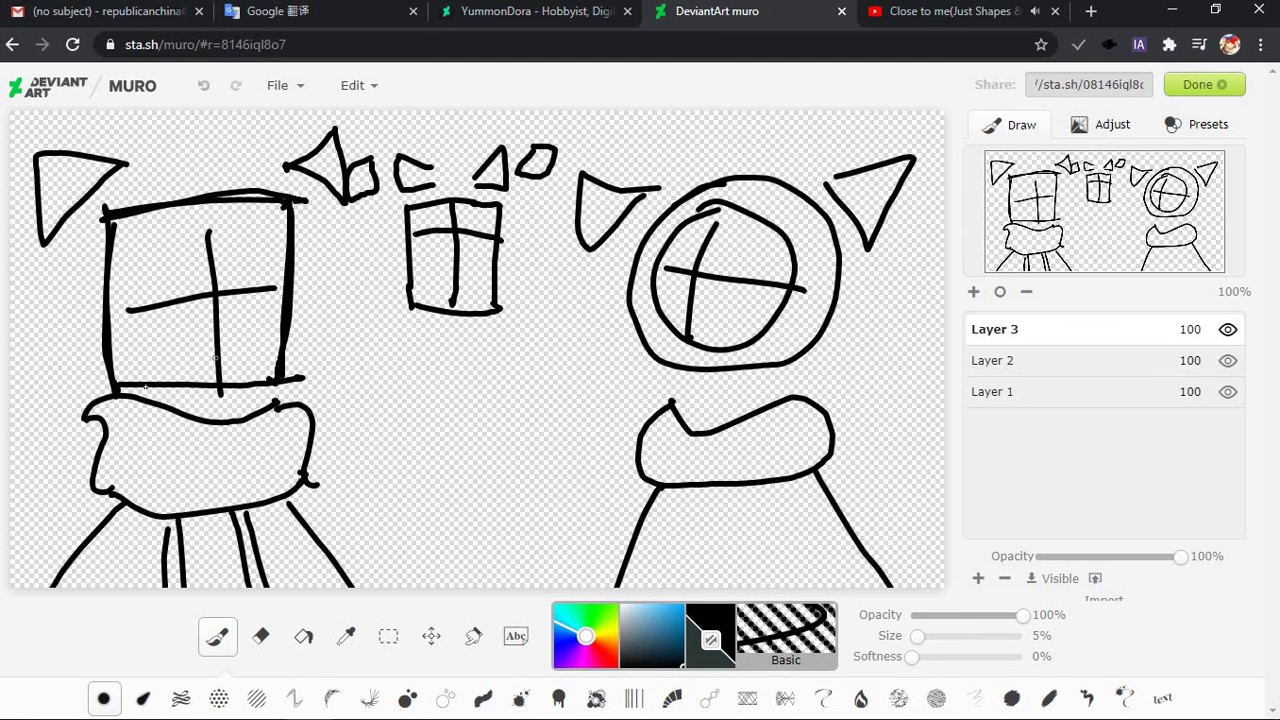
pyautogui.moveTo(118, 378)
pyautogui.mouseDown()
pyautogui.moveTo(276, 380)
pyautogui.moveTo(296, 362)
pyautogui.moveTo(120, 384)
pyautogui.moveTo(281, 372)
pyautogui.mouseUp()
pyautogui.hotkey('ctrl', 'z')
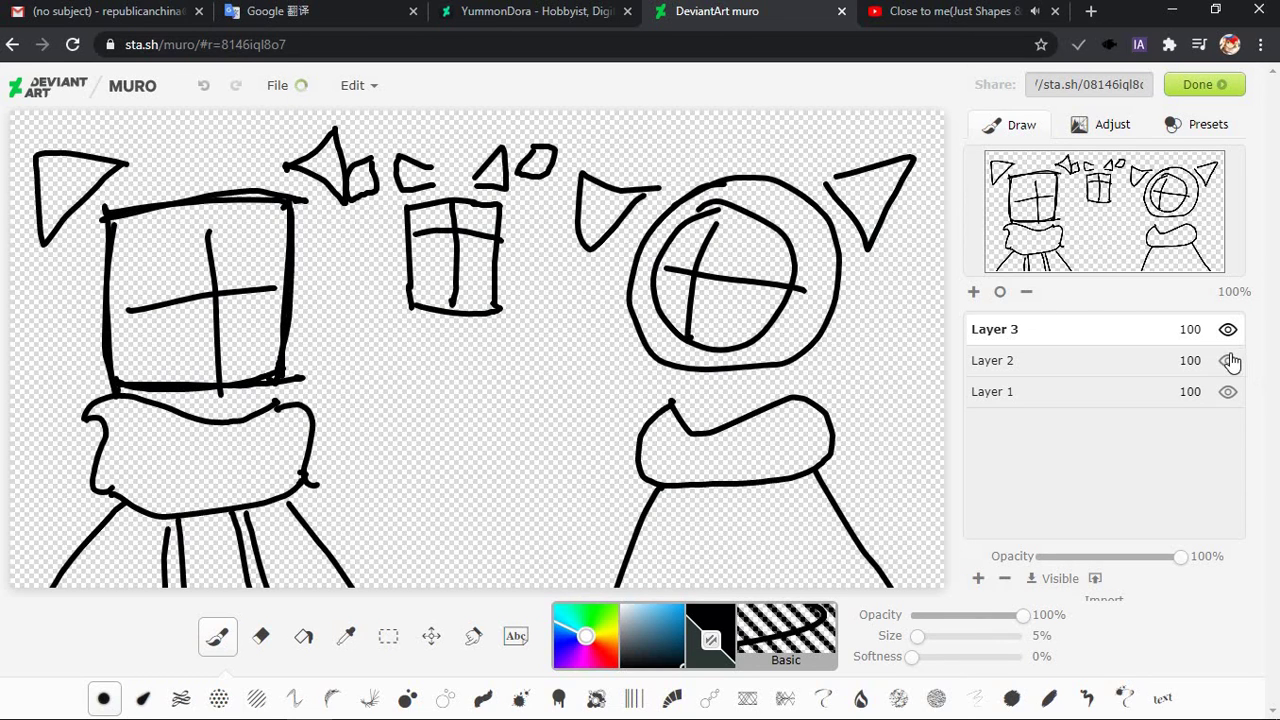
pyautogui.click(1228, 360)
pyautogui.click(1228, 360)
pyautogui.click(1228, 360)
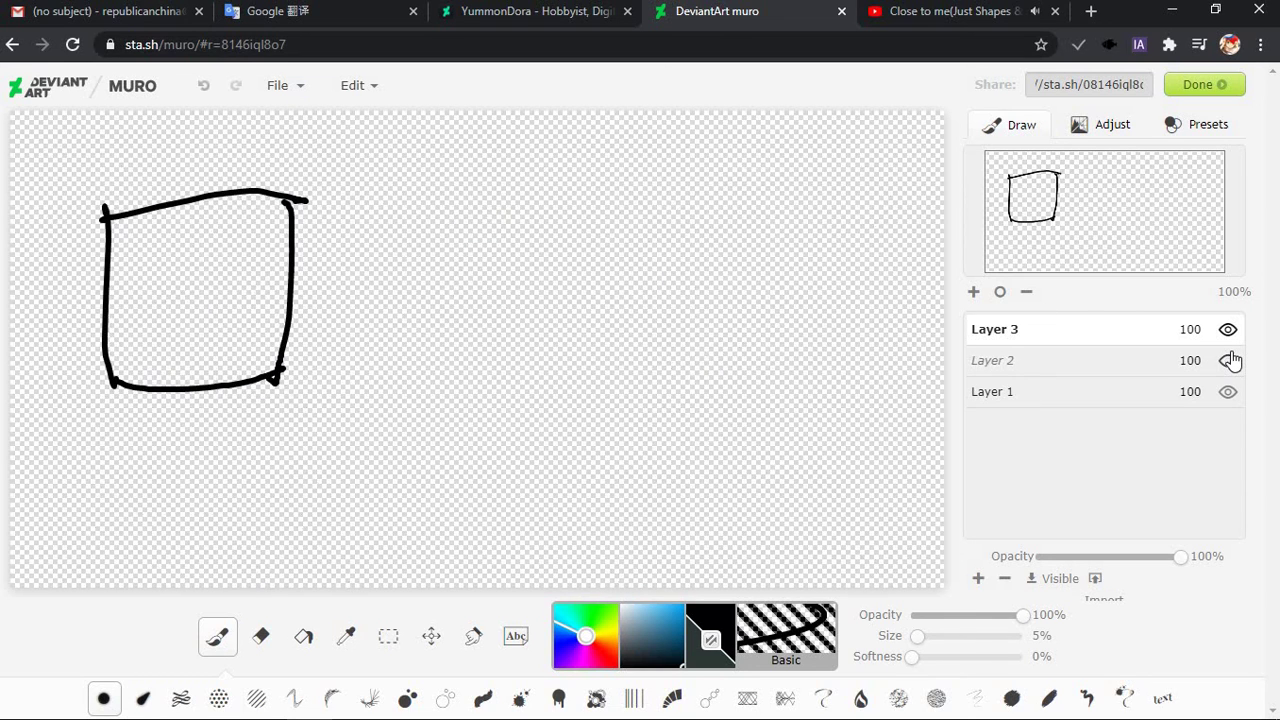
pyautogui.click(1228, 360)
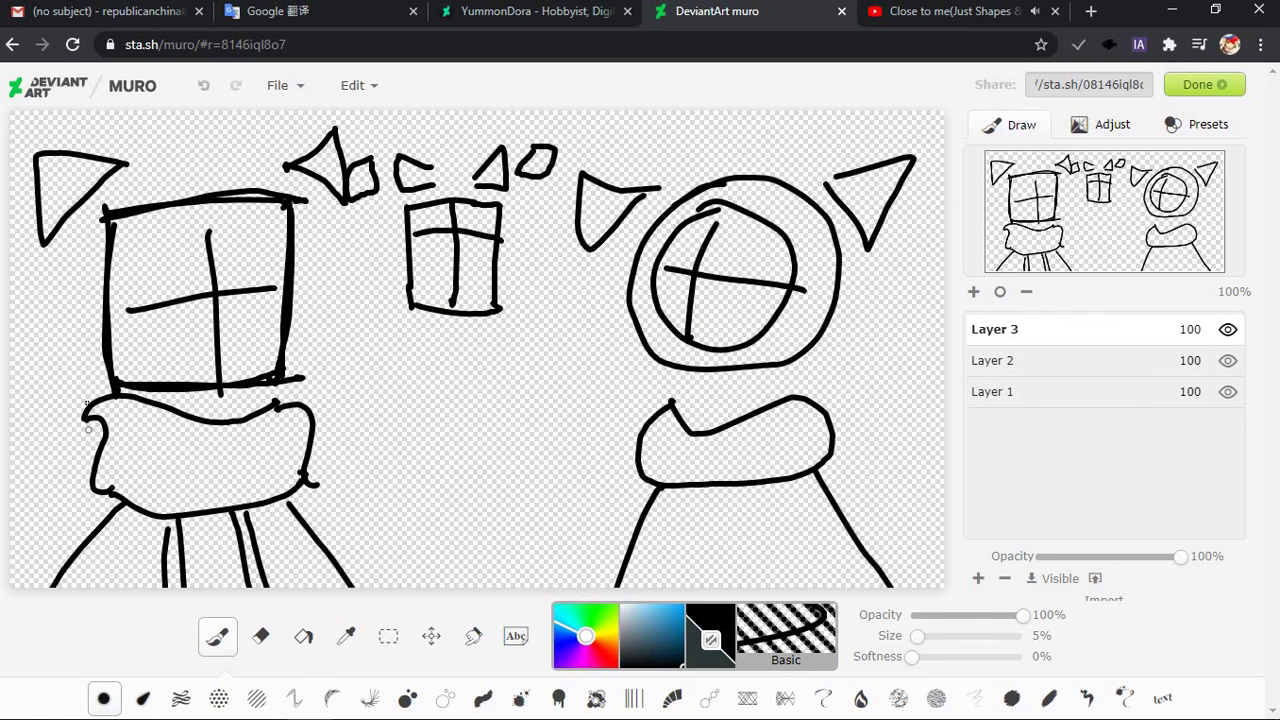
# Try to trace the wavy upper edge of the collar shape below the square head, undoing unsuitable strokes
pyautogui.moveTo(87, 428); pyautogui.dragTo(276, 410)
pyautogui.hotkey('ctrl', 'z')
pyautogui.moveTo(78, 427)
pyautogui.mouseDown()
pyautogui.moveTo(107, 389)
pyautogui.moveTo(198, 432)
pyautogui.moveTo(300, 408)
pyautogui.mouseUp()
pyautogui.hotkey('ctrl', 'z')
pyautogui.hotkey('ctrl', 'z')
pyautogui.moveTo(90, 405); pyautogui.dragTo(229, 425)
pyautogui.hotkey('ctrl', 'z')
pyautogui.moveTo(88, 424)
pyautogui.mouseDown()
pyautogui.moveTo(130, 400)
pyautogui.moveTo(120, 413)
pyautogui.moveTo(145, 400)
pyautogui.moveTo(97, 419)
pyautogui.moveTo(115, 390)
pyautogui.mouseUp()
pyautogui.hotkey('ctrl', 'z')
pyautogui.moveTo(213, 420)
pyautogui.mouseDown()
pyautogui.moveTo(283, 411)
pyautogui.moveTo(270, 424)
pyautogui.moveTo(288, 405)
pyautogui.moveTo(315, 423)
pyautogui.moveTo(301, 485)
pyautogui.mouseUp()
pyautogui.hotkey('ctrl', 'z')
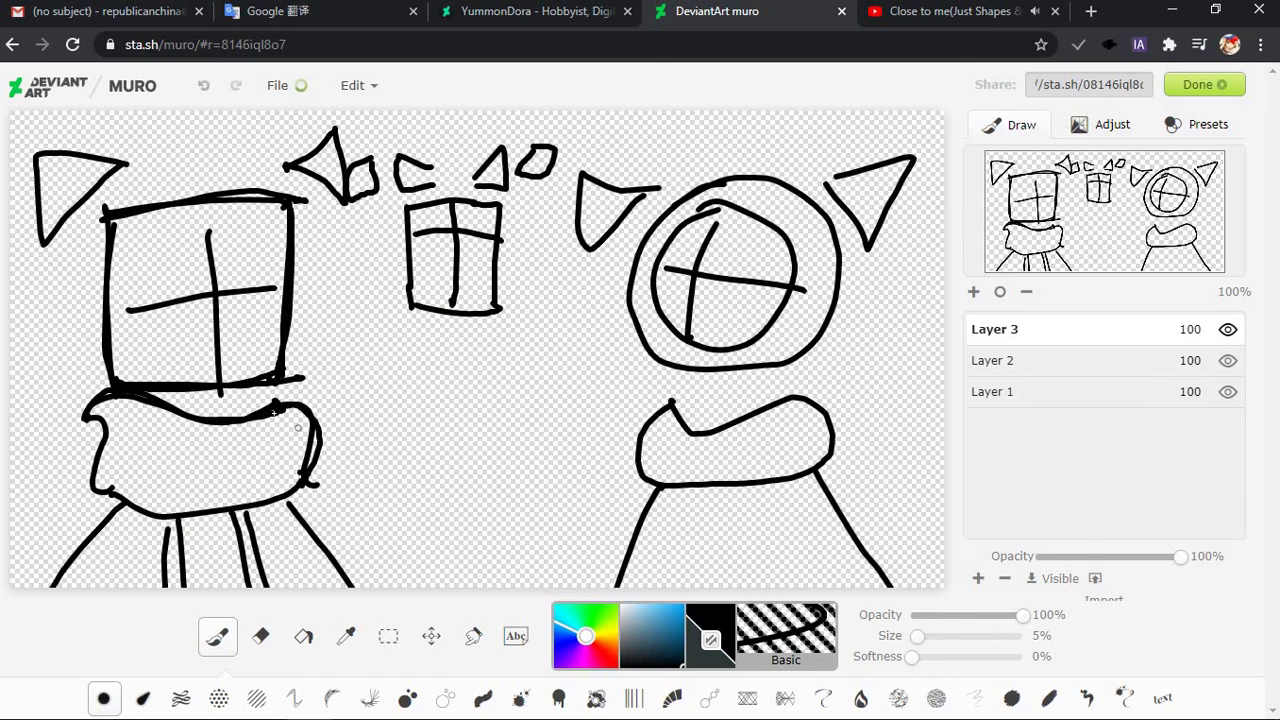
# Try to trace the right, lower and left sides of the collar shape, and hide Layer 2 to check the outline
pyautogui.moveTo(268, 416)
pyautogui.mouseDown()
pyautogui.moveTo(300, 405)
pyautogui.moveTo(323, 452)
pyautogui.moveTo(312, 484)
pyautogui.mouseUp()
pyautogui.moveTo(304, 500); pyautogui.dragTo(274, 520)
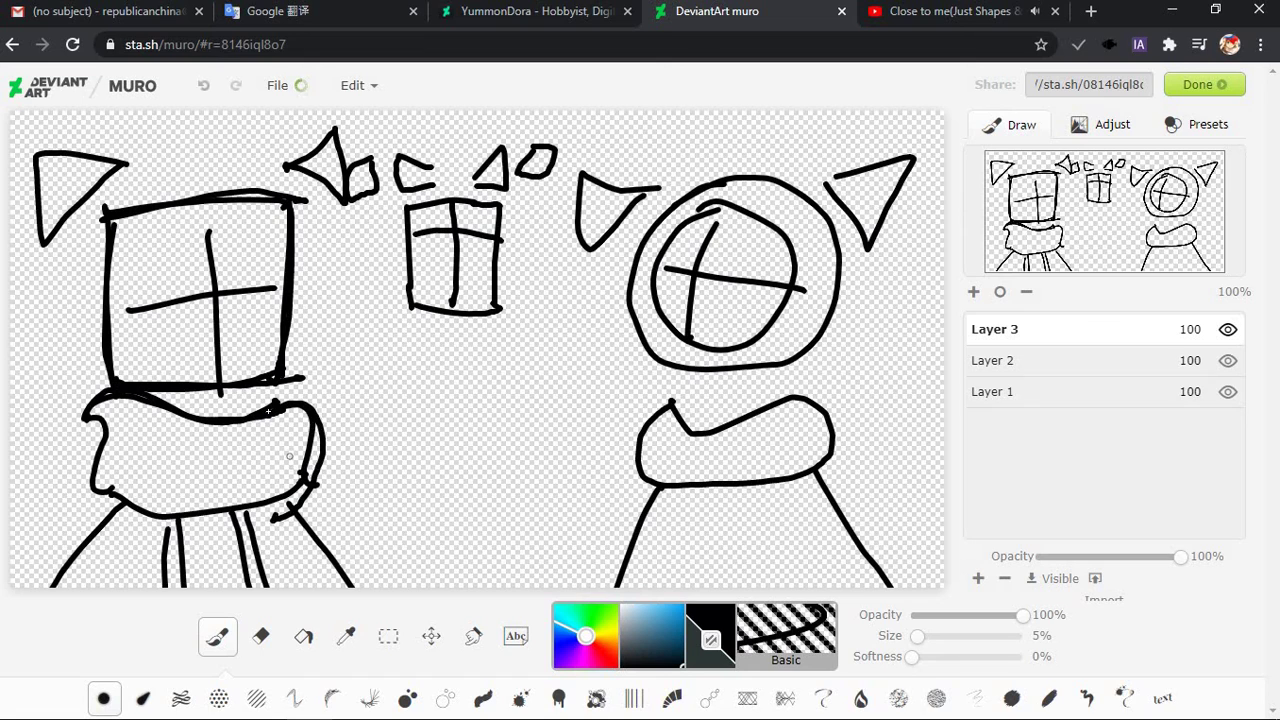
pyautogui.hotkey('ctrl', 'z')
pyautogui.hotkey('ctrl', 'z')
pyautogui.moveTo(268, 412)
pyautogui.mouseDown()
pyautogui.moveTo(321, 450)
pyautogui.moveTo(292, 508)
pyautogui.mouseUp()
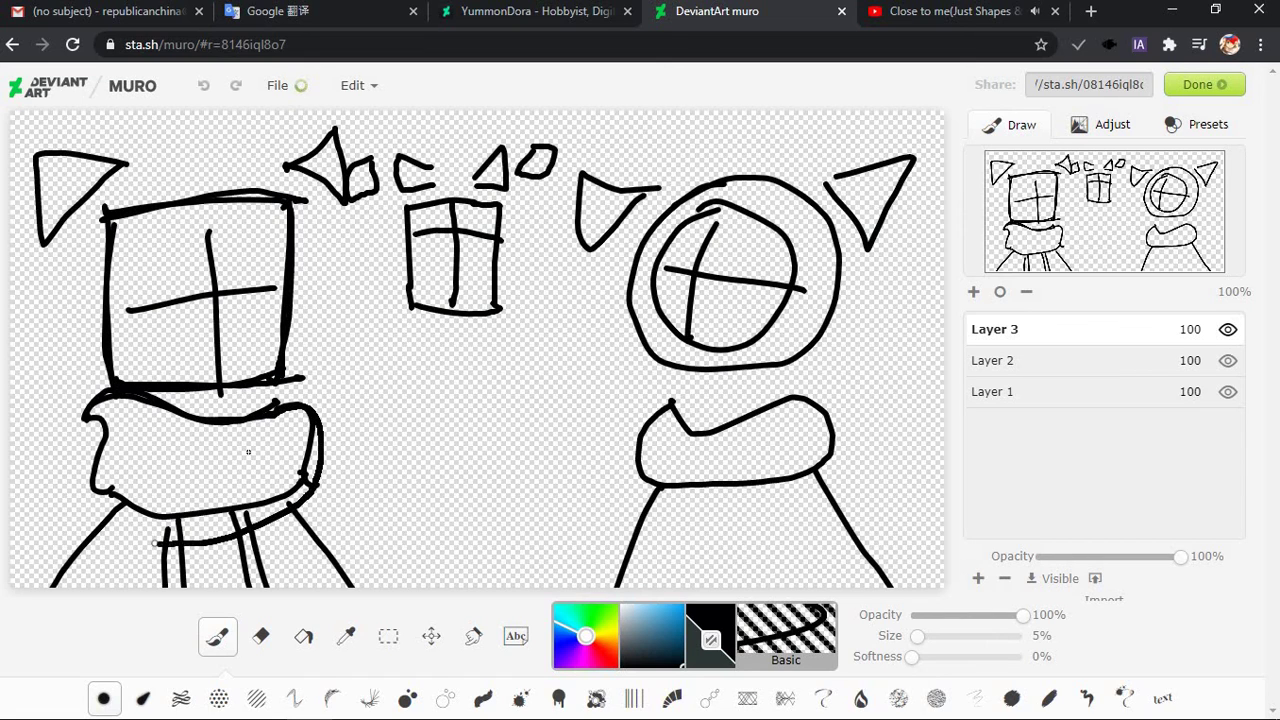
pyautogui.hotkey('ctrl', 'z')
pyautogui.hotkey('ctrl', 'z')
pyautogui.moveTo(268, 410)
pyautogui.mouseDown()
pyautogui.moveTo(320, 417)
pyautogui.moveTo(311, 470)
pyautogui.mouseUp()
pyautogui.moveTo(304, 401)
pyautogui.mouseDown()
pyautogui.moveTo(314, 484)
pyautogui.moveTo(250, 516)
pyautogui.moveTo(138, 522)
pyautogui.moveTo(104, 492)
pyautogui.mouseUp()
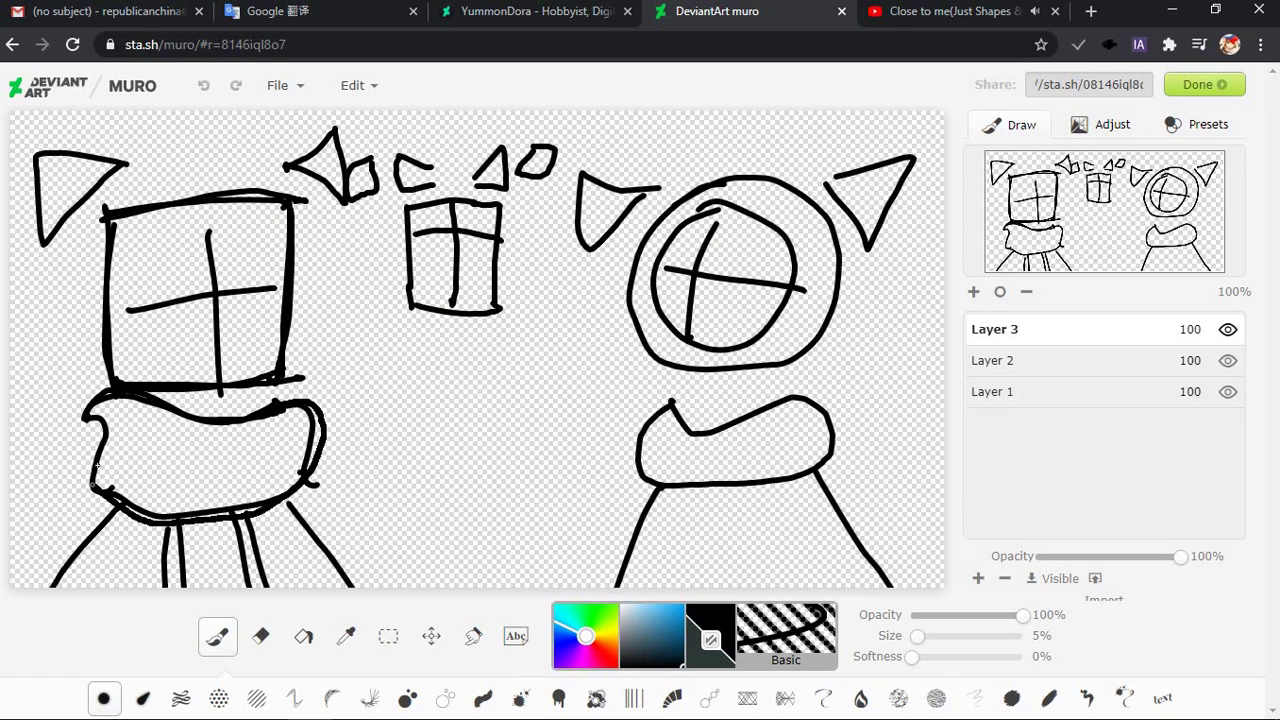
pyautogui.moveTo(101, 430); pyautogui.dragTo(96, 456)
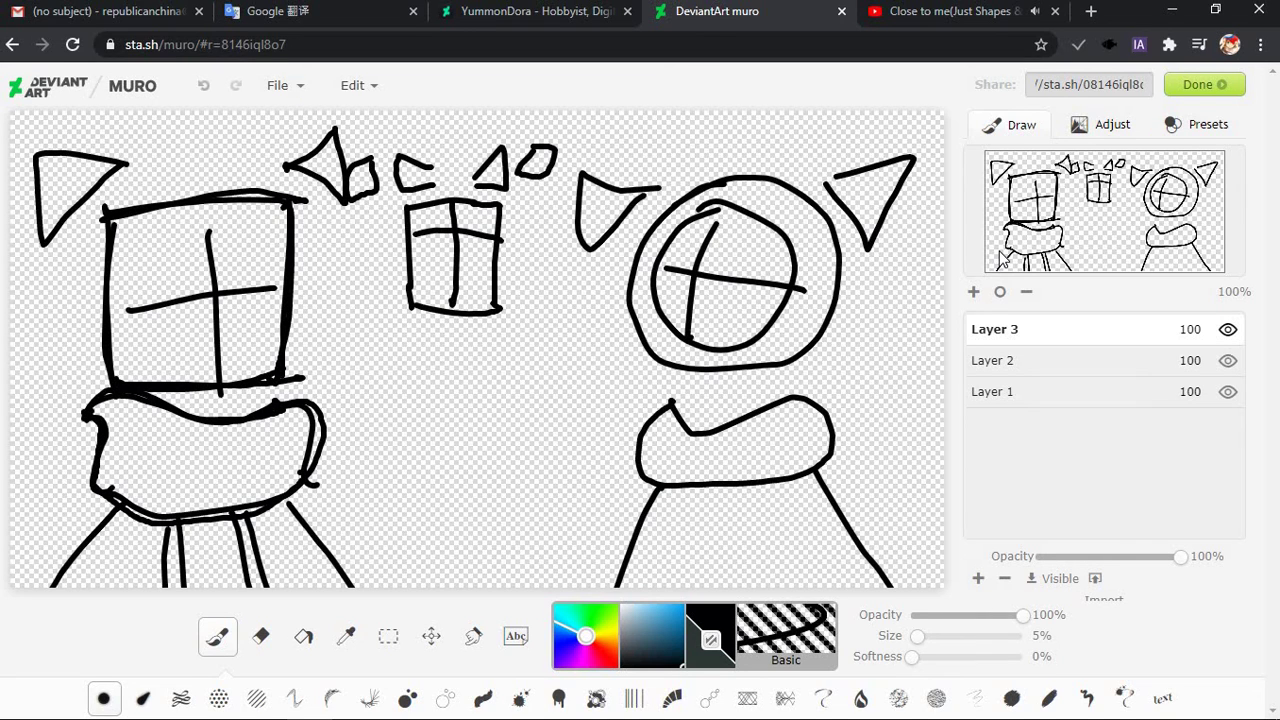
pyautogui.click(1228, 361)
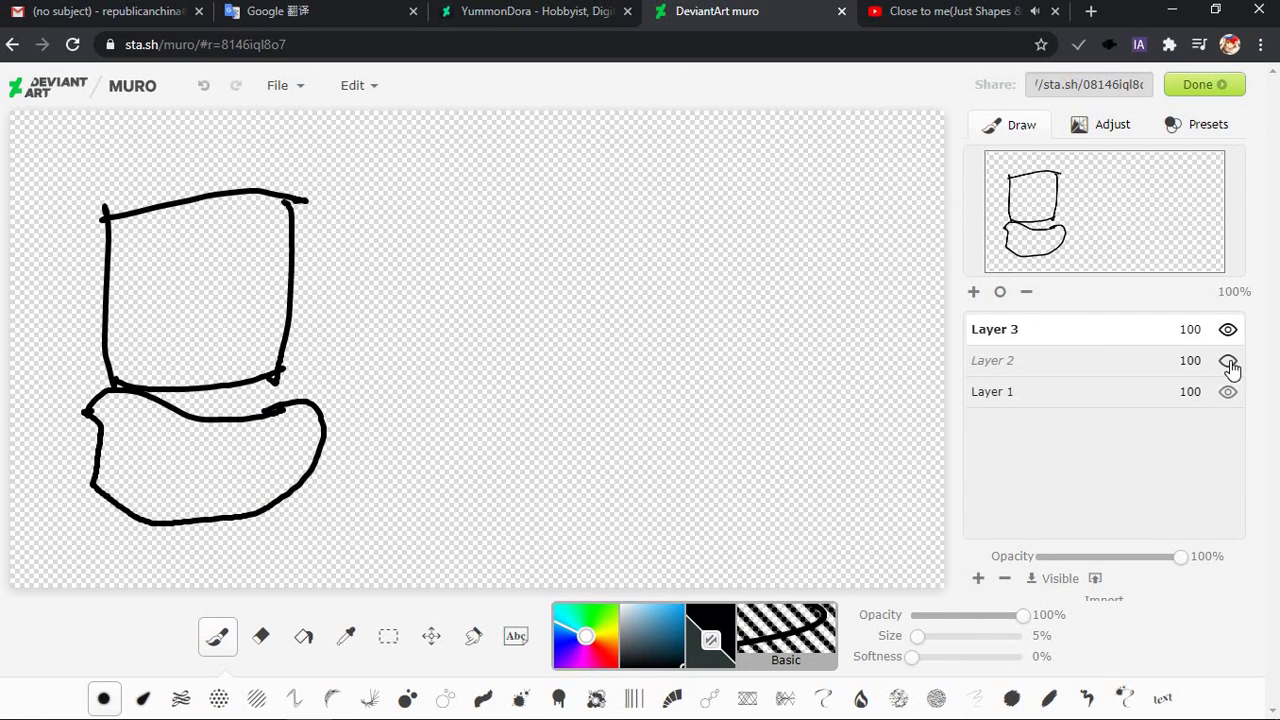
# Show Layer 2 and retrace the wavy upper edge of the collar below the square head, undoing unsuitable strokes
pyautogui.click(1228, 362)
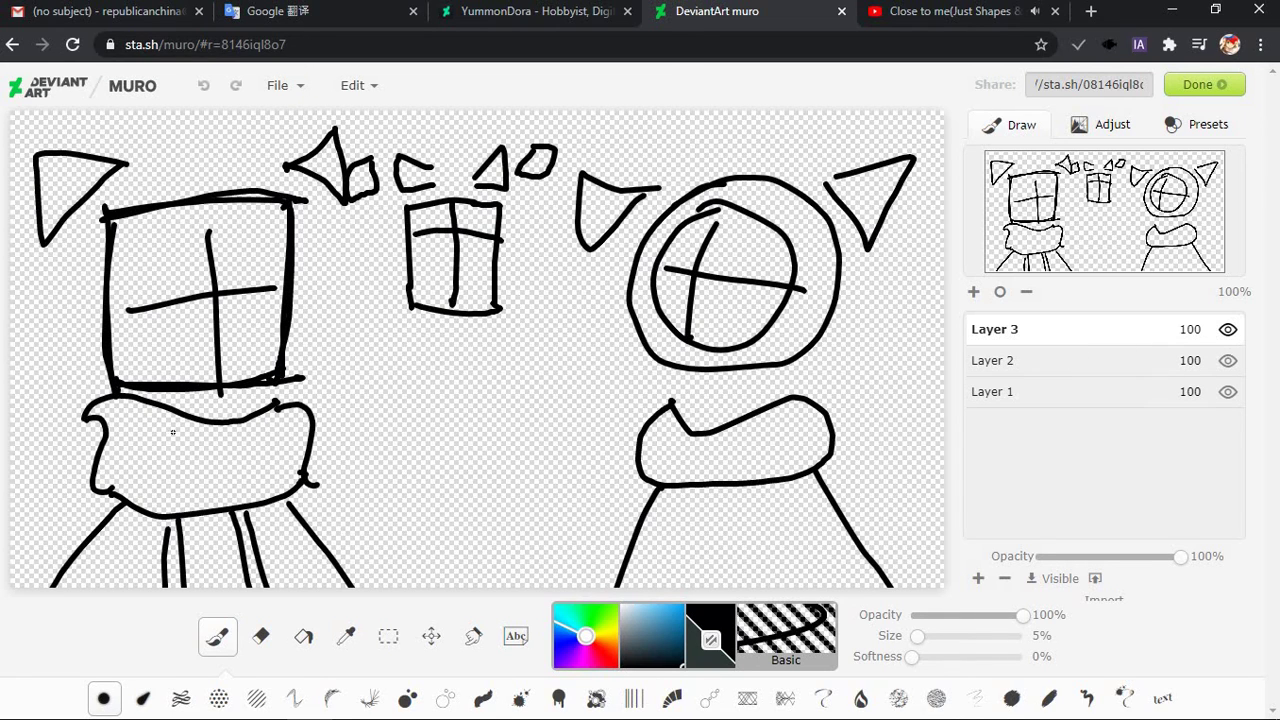
pyautogui.moveTo(79, 405)
pyautogui.mouseDown()
pyautogui.moveTo(230, 425)
pyautogui.moveTo(285, 400)
pyautogui.mouseUp()
pyautogui.moveTo(80, 412); pyautogui.dragTo(280, 382)
pyautogui.hotkey('ctrl', 'z')
pyautogui.moveTo(78, 414)
pyautogui.mouseDown()
pyautogui.moveTo(112, 398)
pyautogui.moveTo(250, 428)
pyautogui.moveTo(285, 398)
pyautogui.mouseUp()
pyautogui.hotkey('ctrl', 'z')
pyautogui.moveTo(75, 425)
pyautogui.mouseDown()
pyautogui.moveTo(232, 429)
pyautogui.moveTo(298, 362)
pyautogui.moveTo(301, 420)
pyautogui.moveTo(285, 435)
pyautogui.moveTo(276, 405)
pyautogui.moveTo(317, 410)
pyautogui.moveTo(320, 505)
pyautogui.mouseUp()
pyautogui.hotkey('ctrl', 'z')
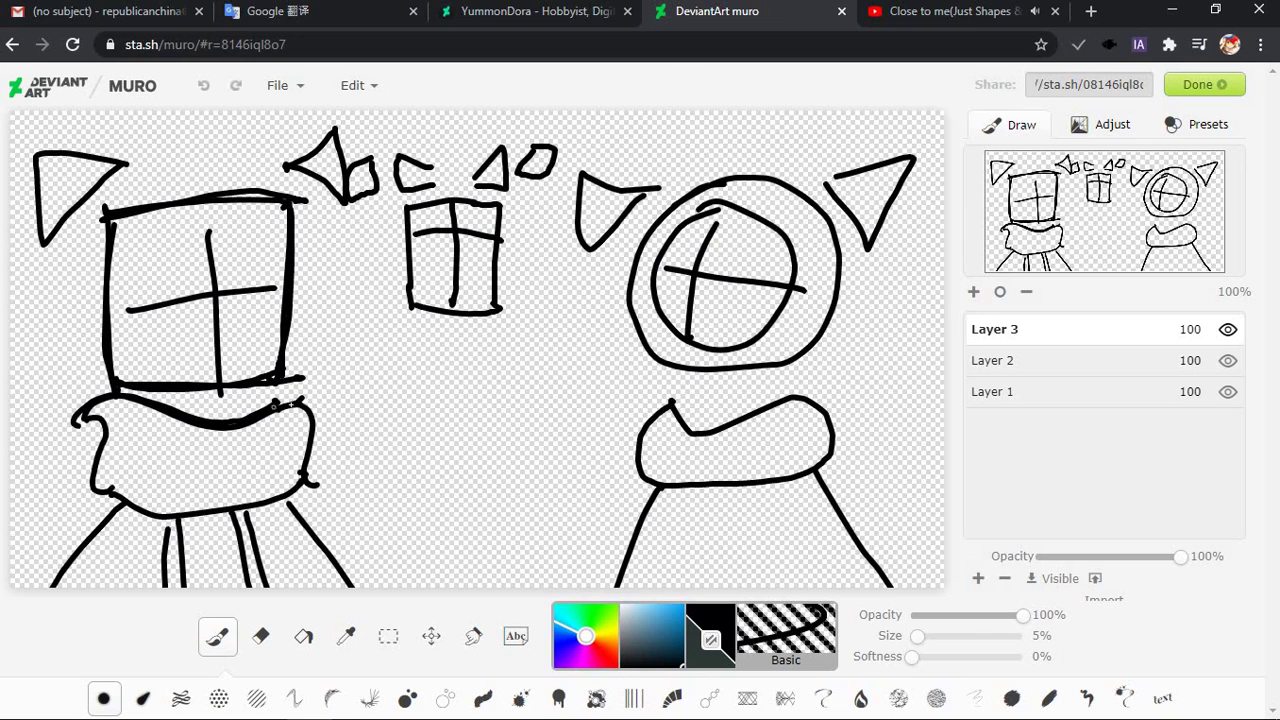
# Close the collar outline along its right, lower and left sides with a curled left corner, and hide Layer 2
pyautogui.moveTo(313, 422)
pyautogui.mouseDown()
pyautogui.moveTo(300, 488)
pyautogui.moveTo(254, 504)
pyautogui.mouseUp()
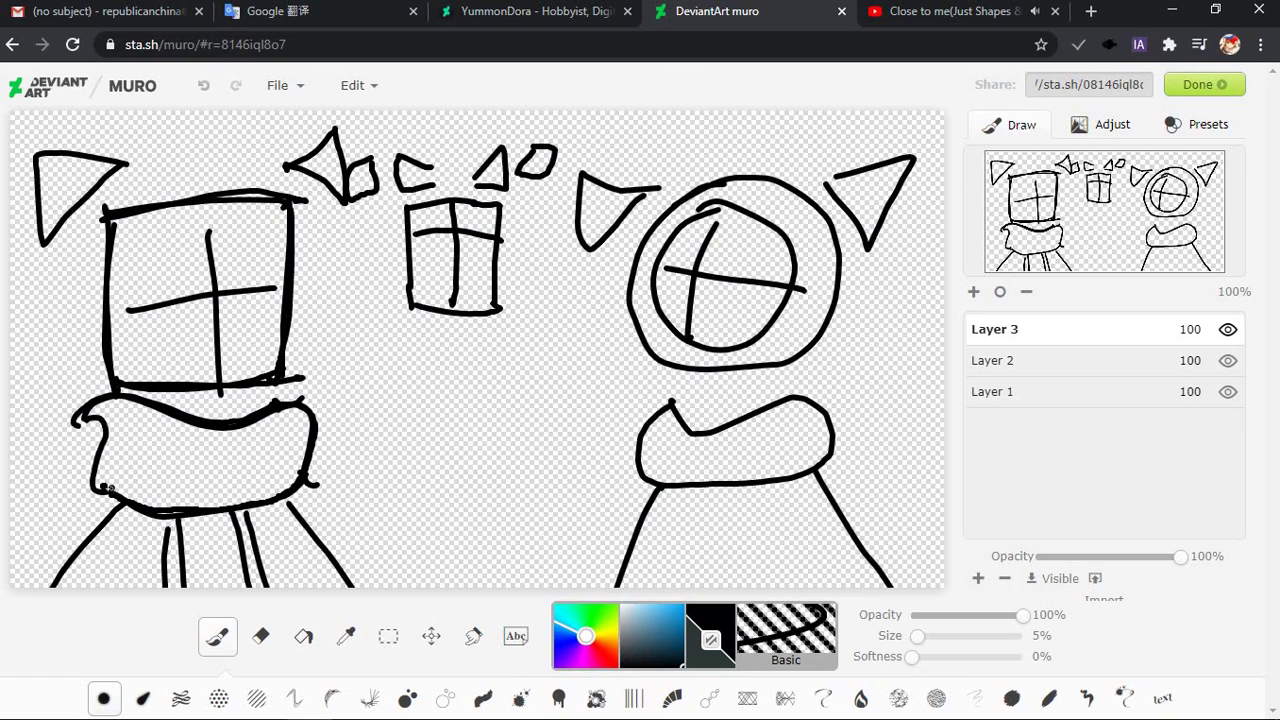
pyautogui.moveTo(100, 424); pyautogui.dragTo(78, 414)
pyautogui.hotkey('ctrl', 'z')
pyautogui.moveTo(98, 488)
pyautogui.mouseDown()
pyautogui.moveTo(102, 428)
pyautogui.moveTo(74, 426)
pyautogui.mouseUp()
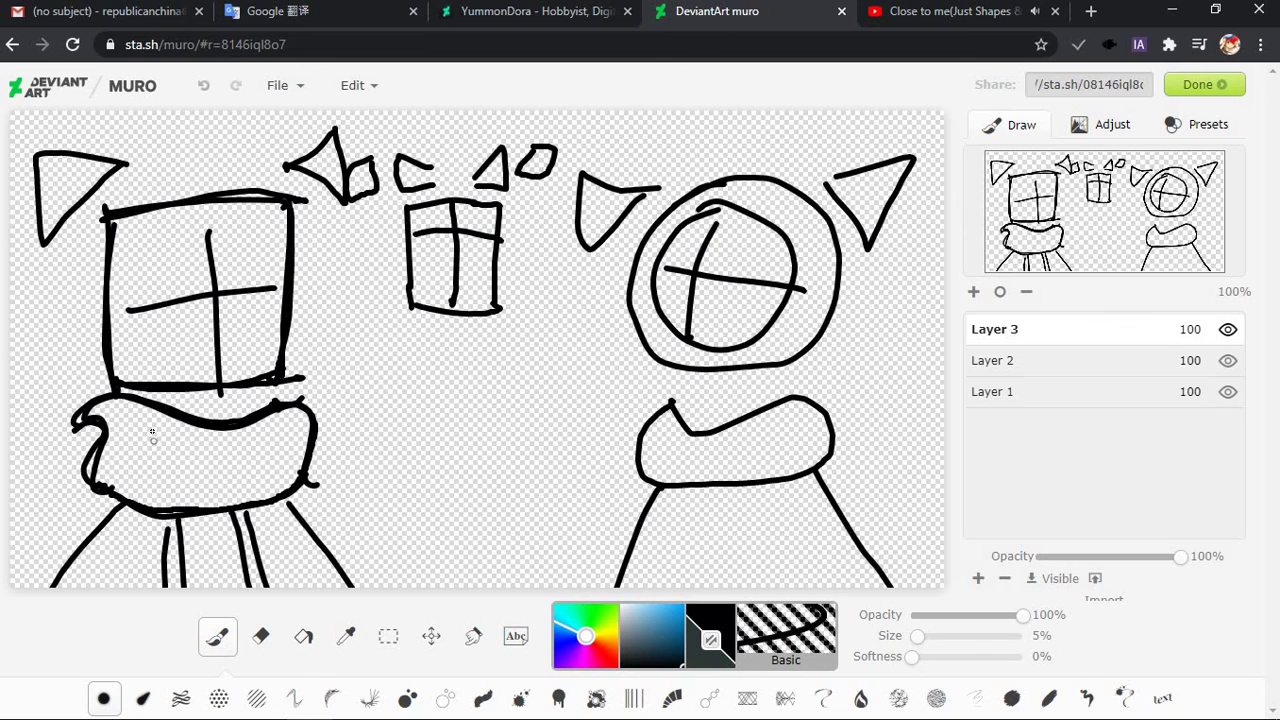
pyautogui.click(1228, 362)
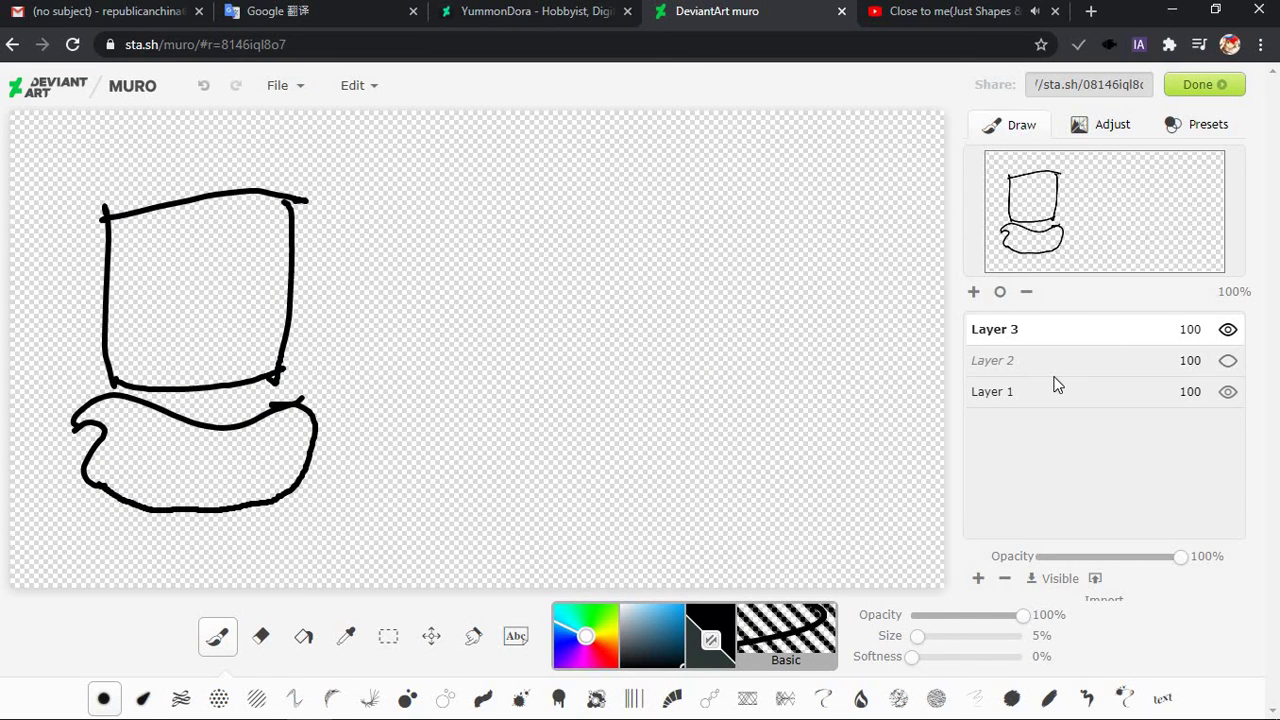
# Try several slanted body lines from the collar's lower corners down to the canvas edge, undoing each one
pyautogui.moveTo(102, 504); pyautogui.dragTo(63, 588)
pyautogui.hotkey('ctrl', 'z')
pyautogui.moveTo(104, 490); pyautogui.dragTo(32, 590)
pyautogui.hotkey('ctrl', 'z')
pyautogui.moveTo(101, 488); pyautogui.dragTo(47, 588)
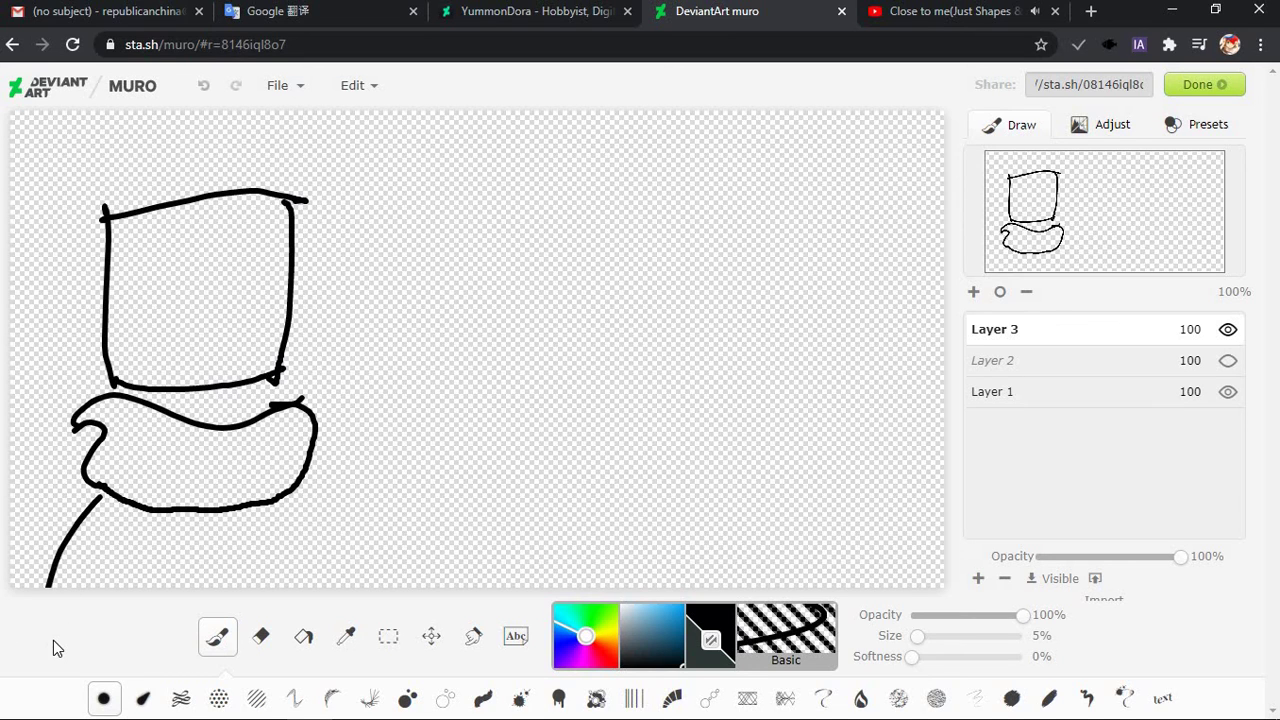
pyautogui.hotkey('ctrl', 'z')
pyautogui.moveTo(102, 488); pyautogui.dragTo(50, 588)
pyautogui.hotkey('ctrl', 'z')
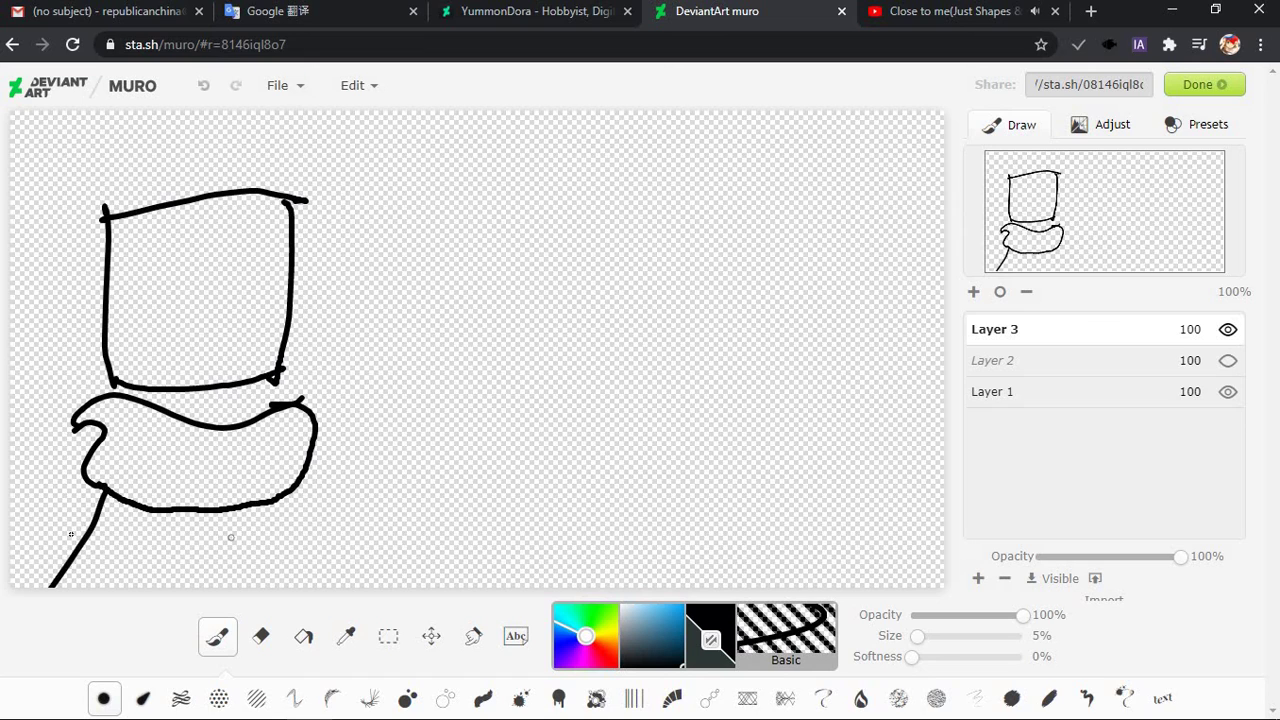
pyautogui.hotkey('ctrl', 'z')
pyautogui.moveTo(102, 490); pyautogui.dragTo(10, 590)
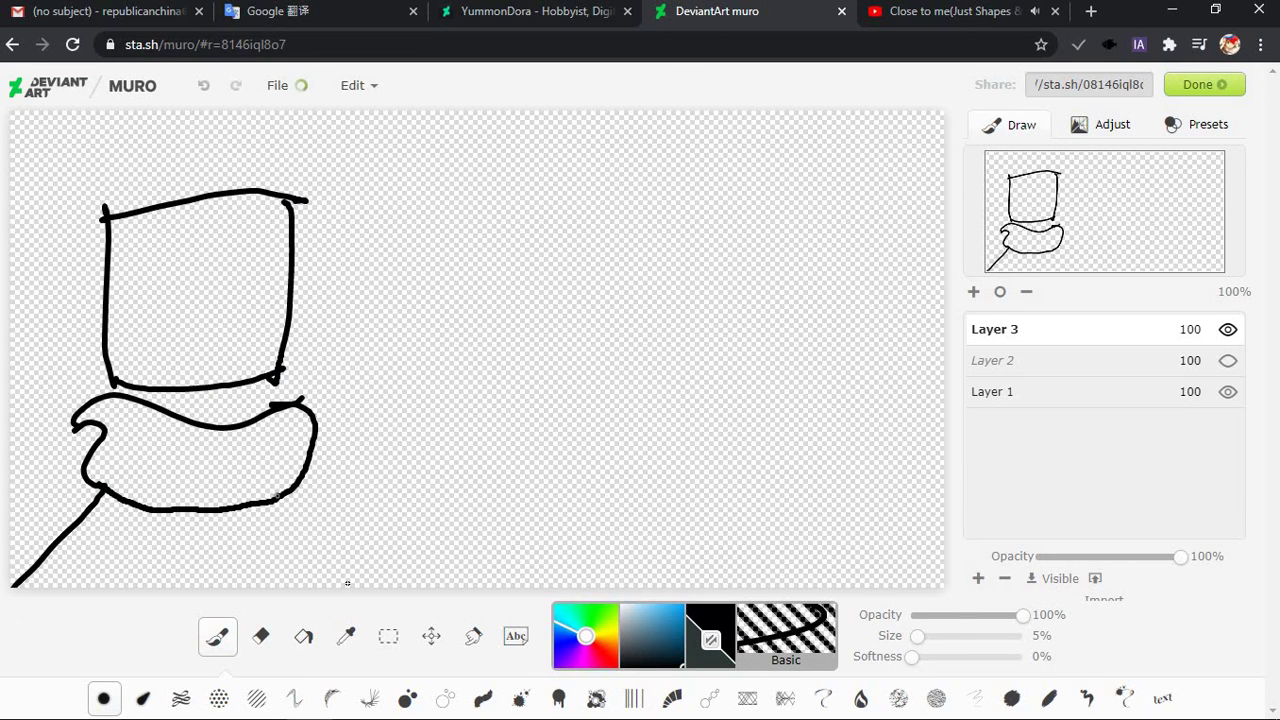
pyautogui.moveTo(277, 500); pyautogui.dragTo(348, 583)
pyautogui.hotkey('ctrl', 'z')
pyautogui.hotkey('ctrl', 'z')
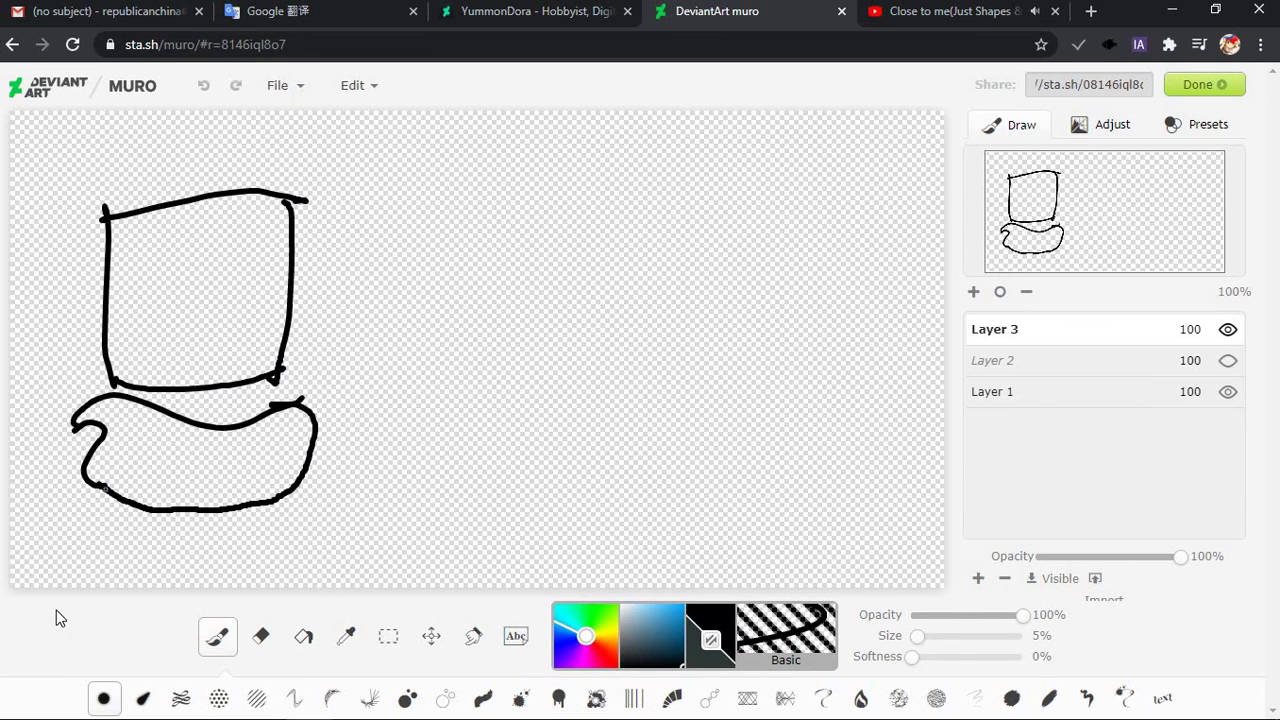
# Try to draw two outer body lines and two inner lines below the collar, and undo them all
pyautogui.moveTo(100, 488); pyautogui.dragTo(58, 588)
pyautogui.moveTo(272, 502); pyautogui.dragTo(276, 588)
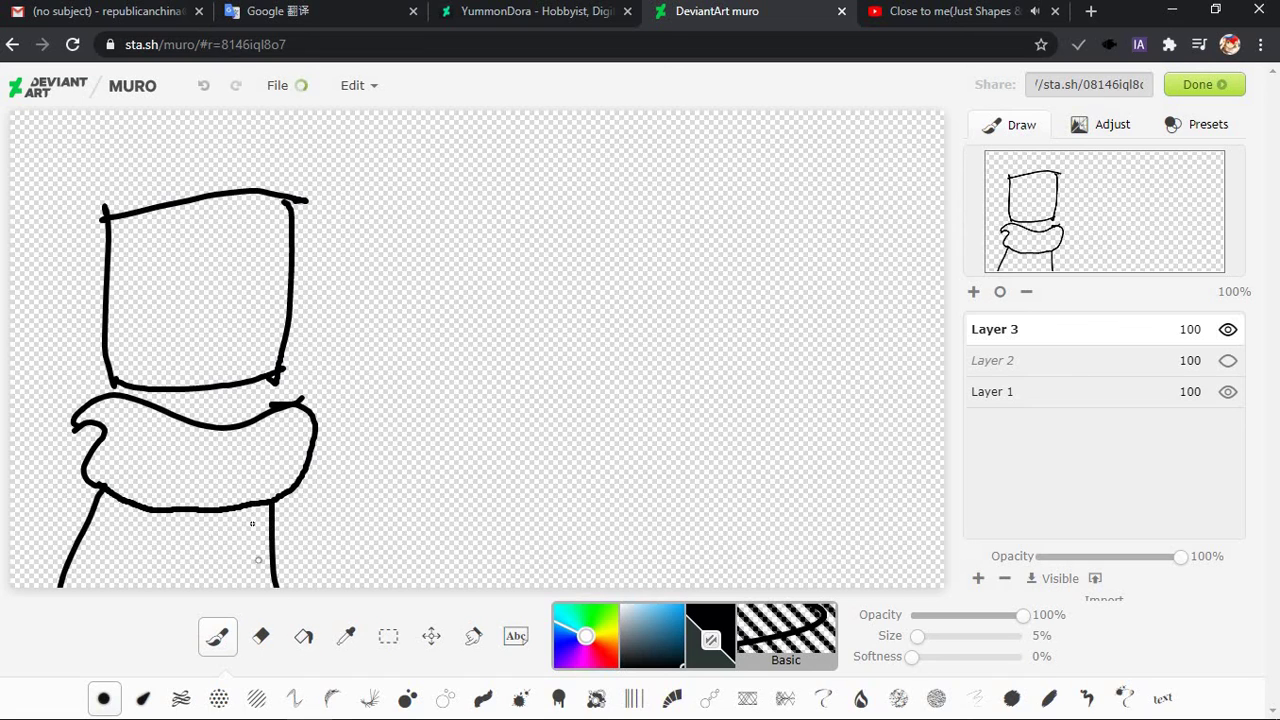
pyautogui.hotkey('ctrl', 'z')
pyautogui.hotkey('ctrl', 'y')
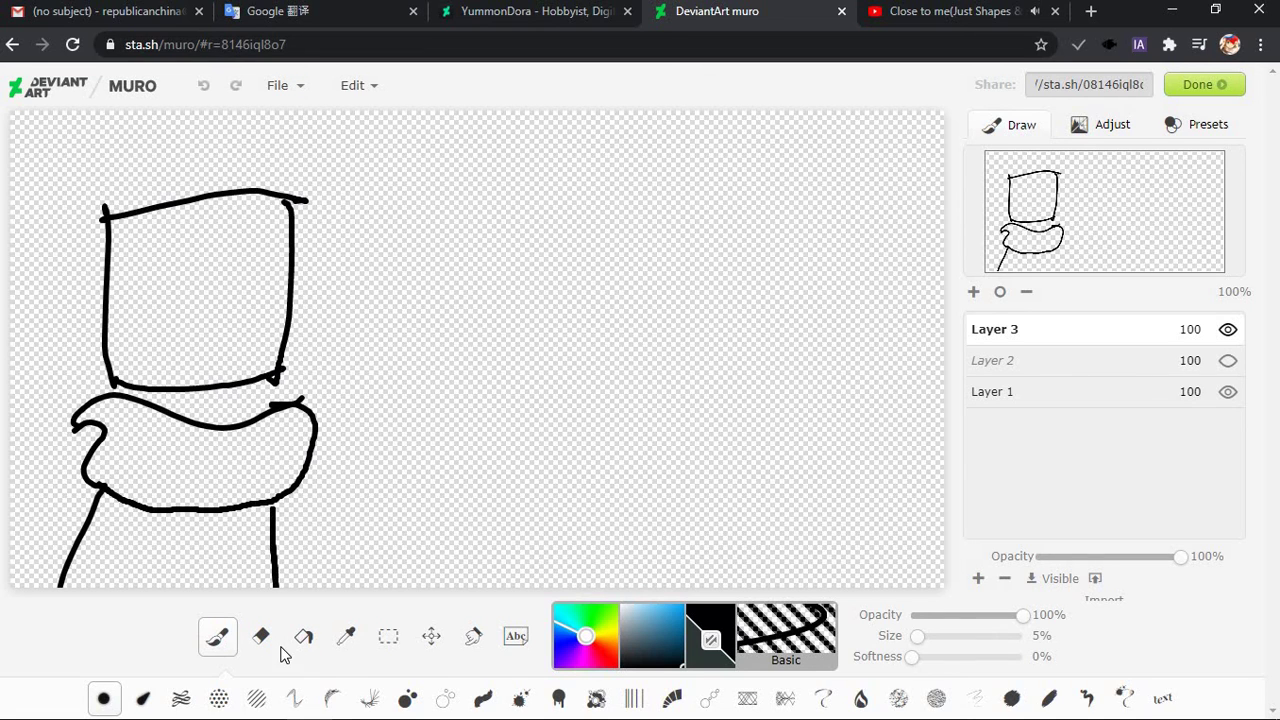
pyautogui.moveTo(174, 510); pyautogui.dragTo(132, 588)
pyautogui.moveTo(186, 536); pyautogui.dragTo(183, 588)
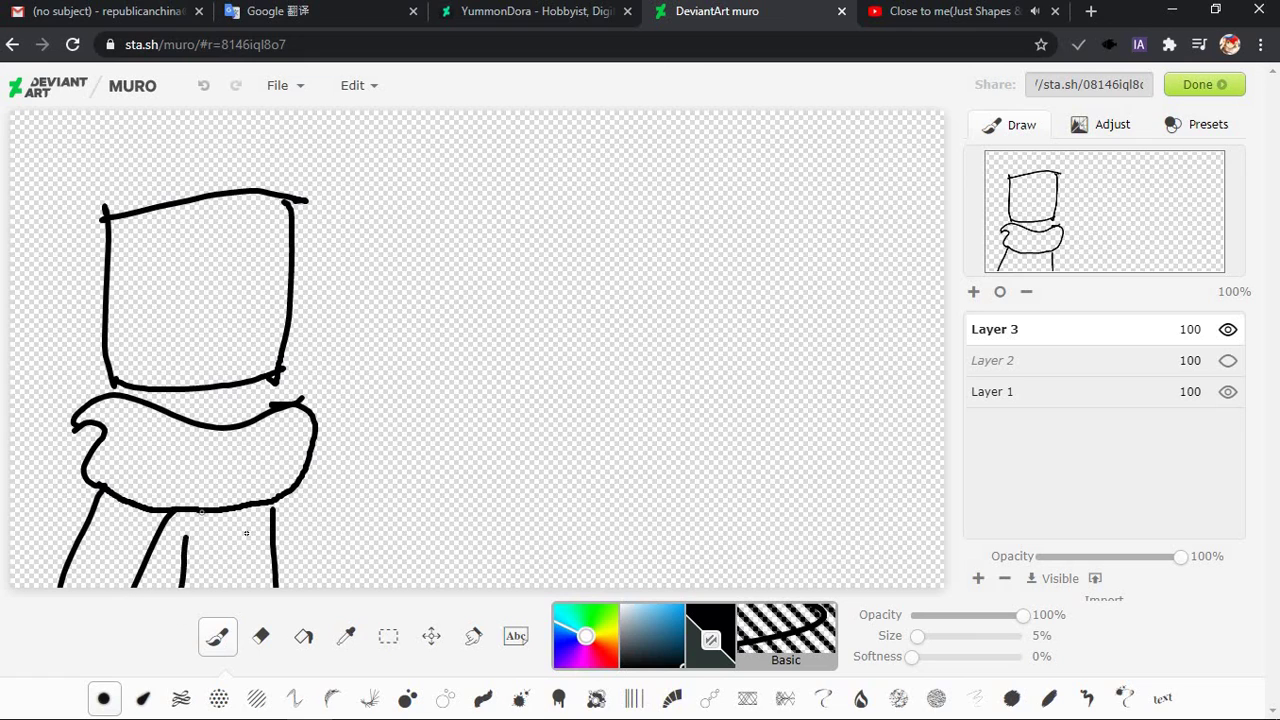
pyautogui.hotkey('ctrl', 'z')
pyautogui.hotkey('ctrl', 'z')
pyautogui.hotkey('ctrl', 'z')
pyautogui.hotkey('ctrl', 'z')
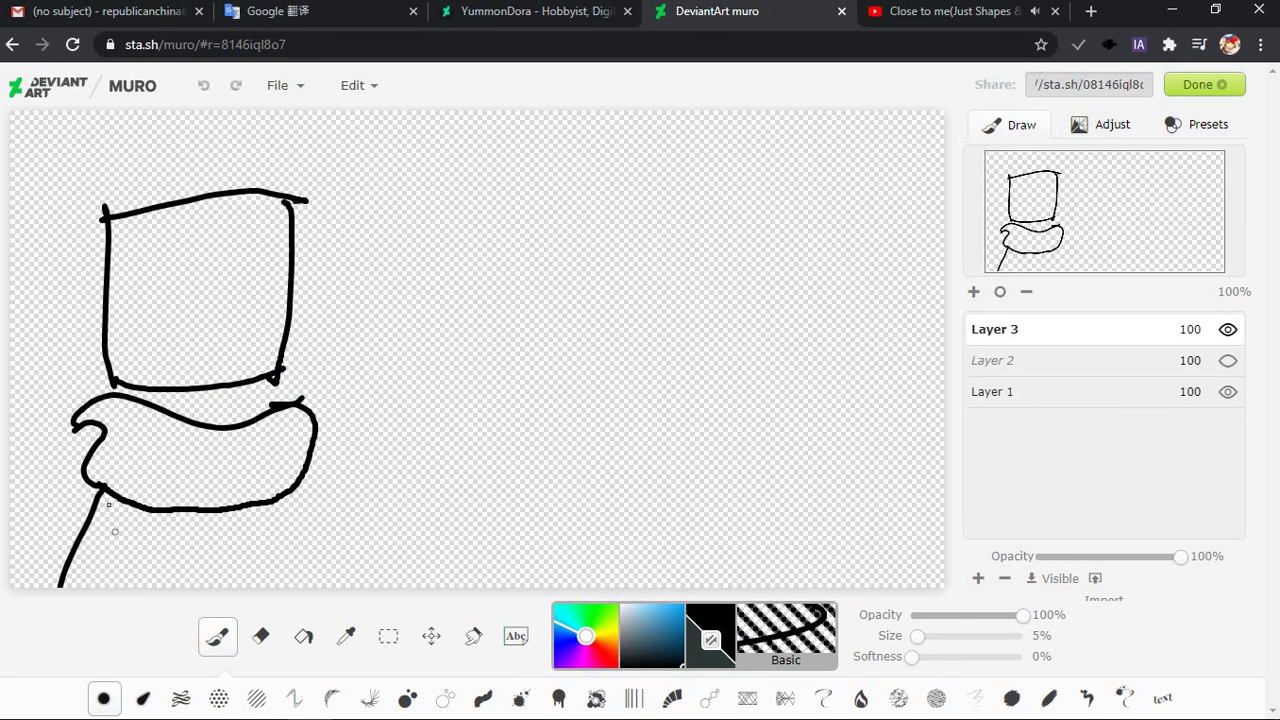
pyautogui.hotkey('ctrl', 'y')
pyautogui.hotkey('ctrl', 'z')
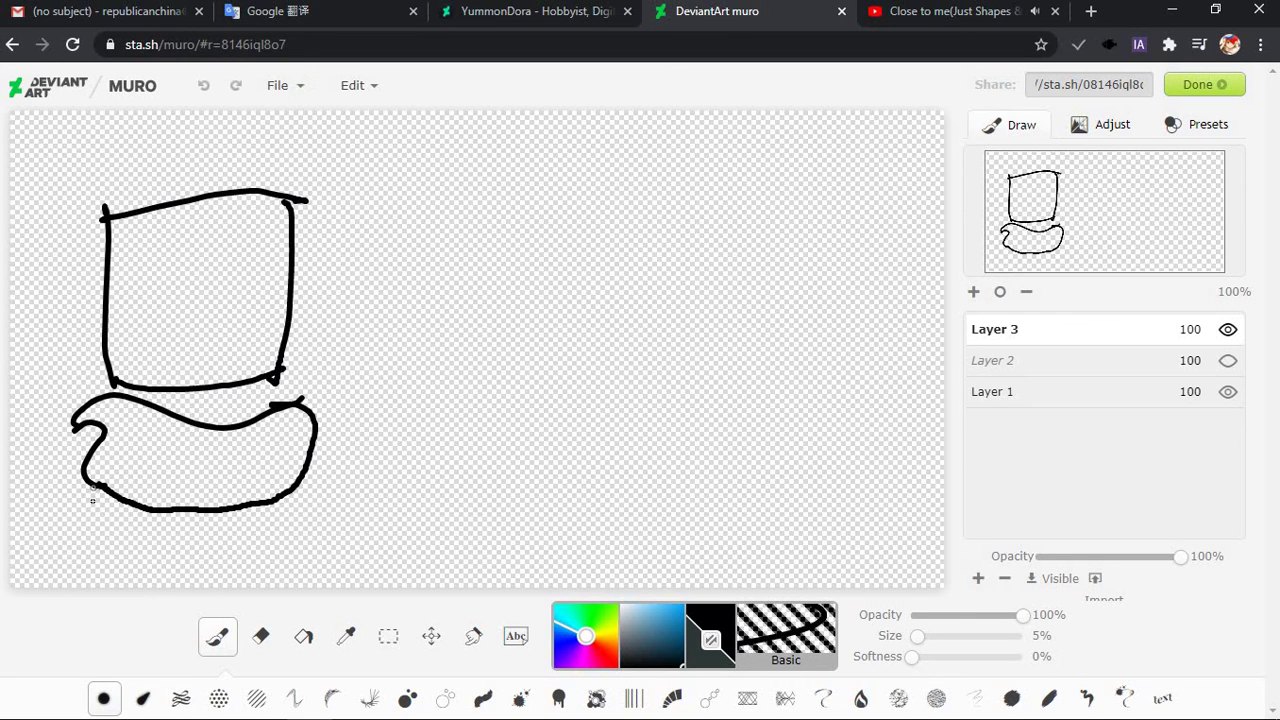
# Draw a slanted body line from the collar's lower left corner to the canvas edge, undoing the attempts at the opposite line
pyautogui.moveTo(95, 487); pyautogui.dragTo(48, 588)
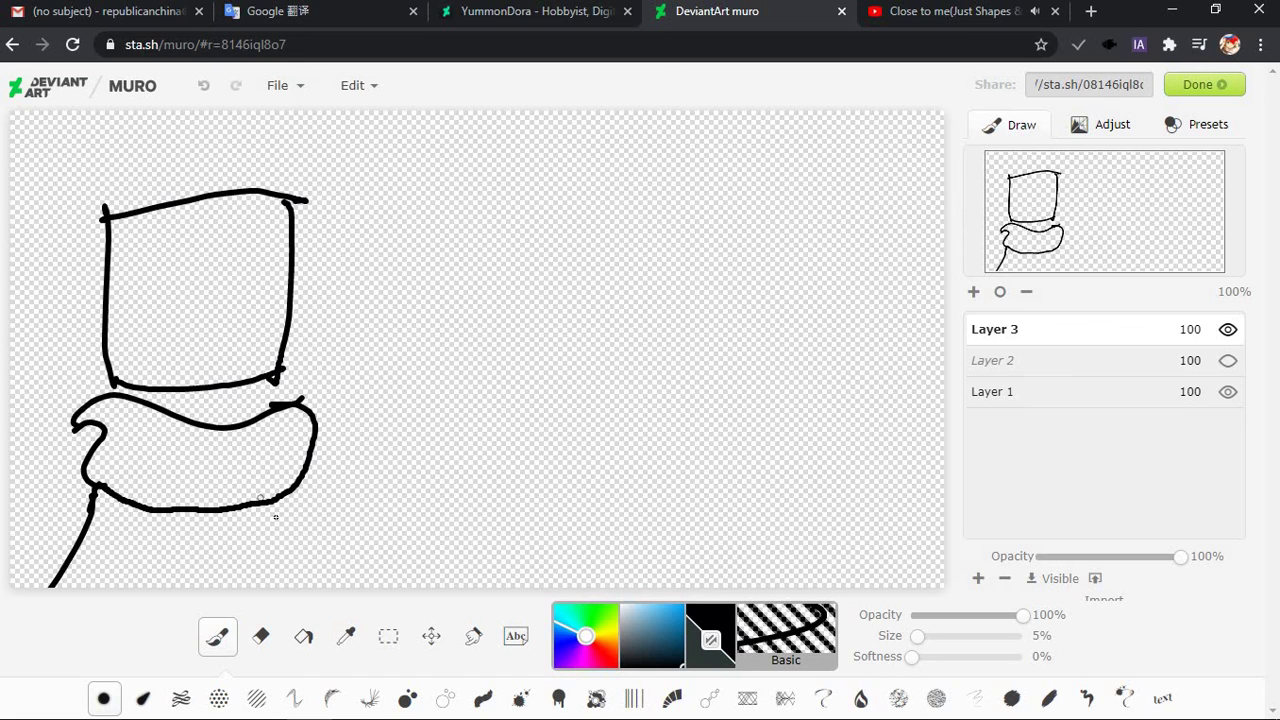
pyautogui.moveTo(270, 502); pyautogui.dragTo(270, 588)
pyautogui.hotkey('ctrl', 'z')
pyautogui.moveTo(268, 516); pyautogui.dragTo(293, 588)
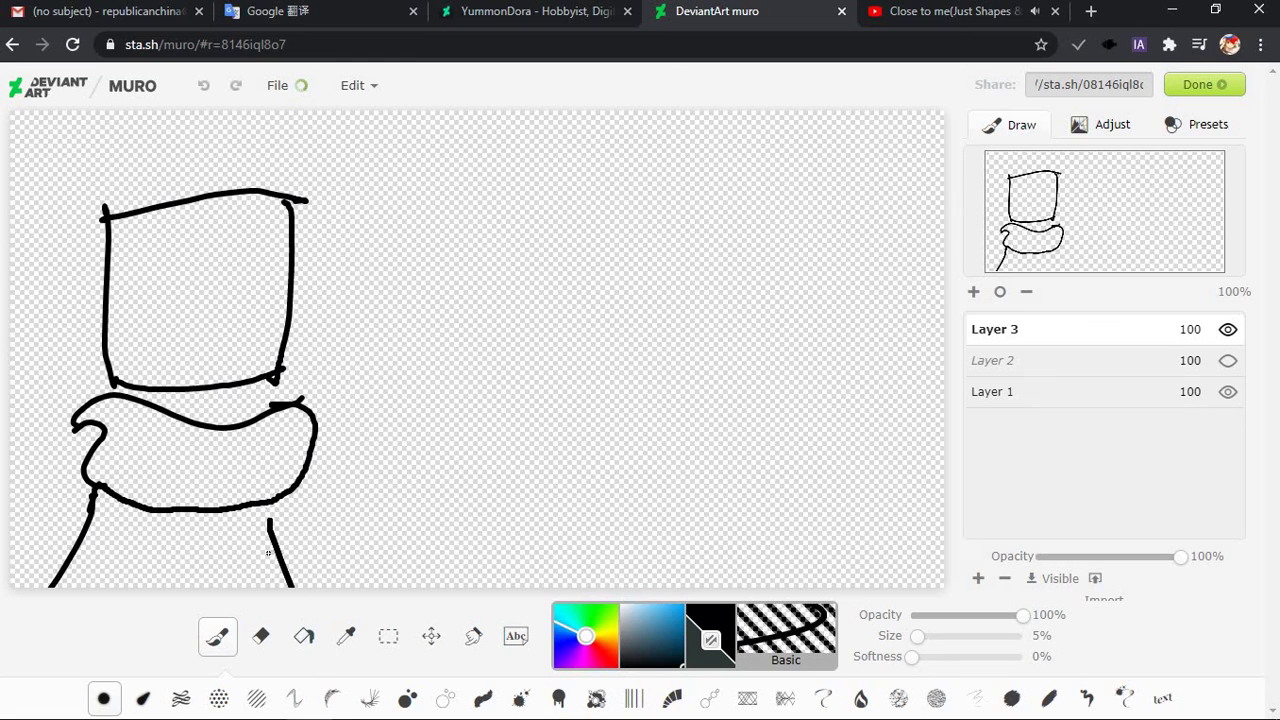
pyautogui.moveTo(268, 504); pyautogui.dragTo(290, 586)
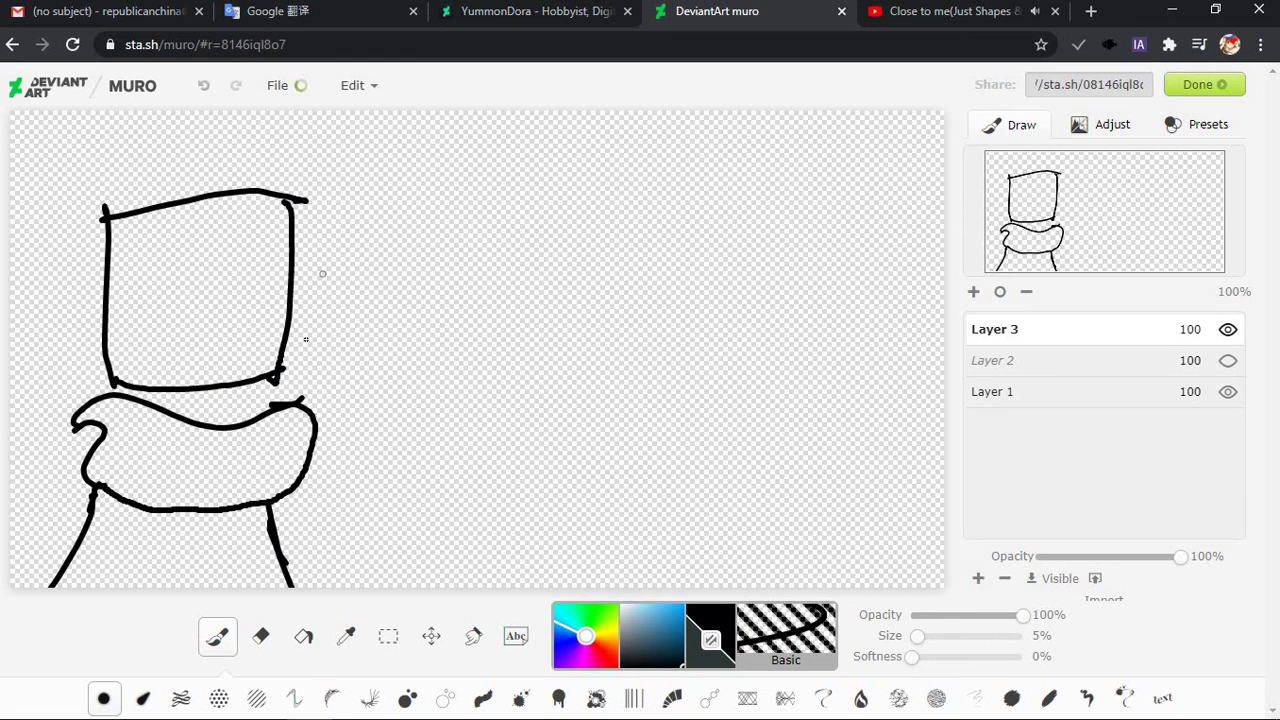
pyautogui.hotkey('ctrl', 'z')
pyautogui.hotkey('ctrl', 'z')
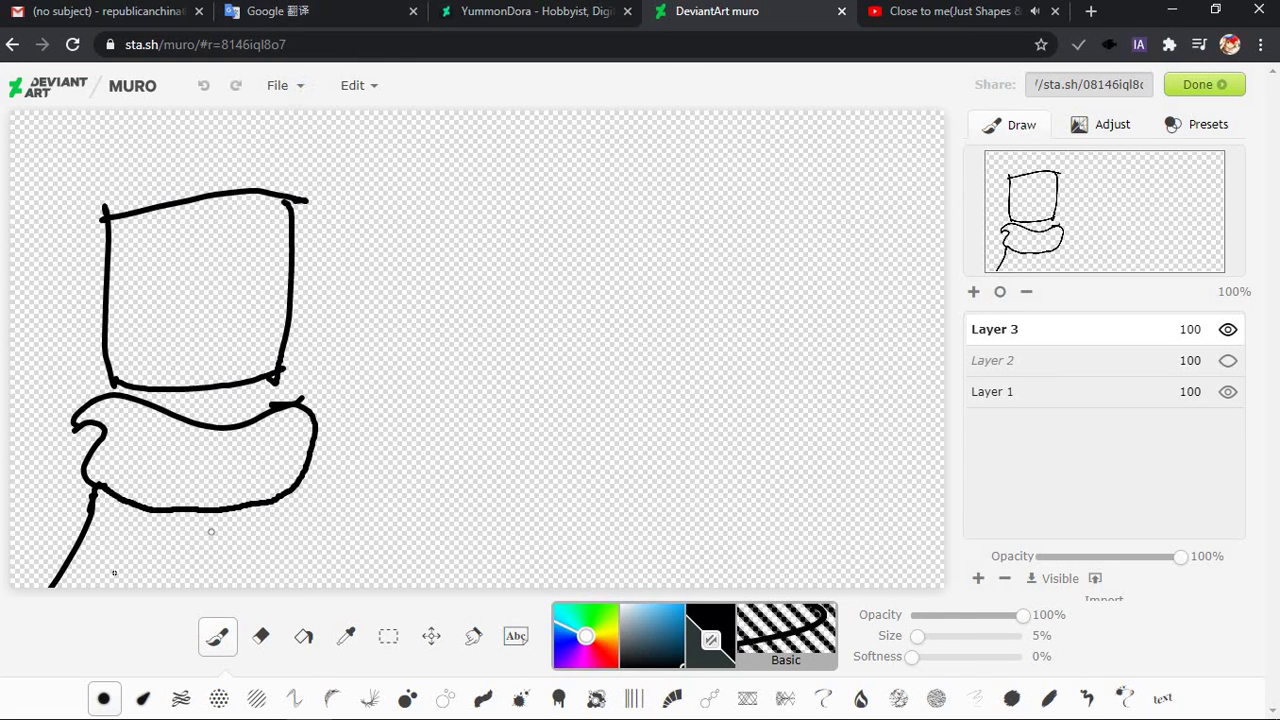
# Redraw the slanted body lines from the collar's lower left and lower right corners down to the canvas edge
pyautogui.hotkey('ctrl', 'z')
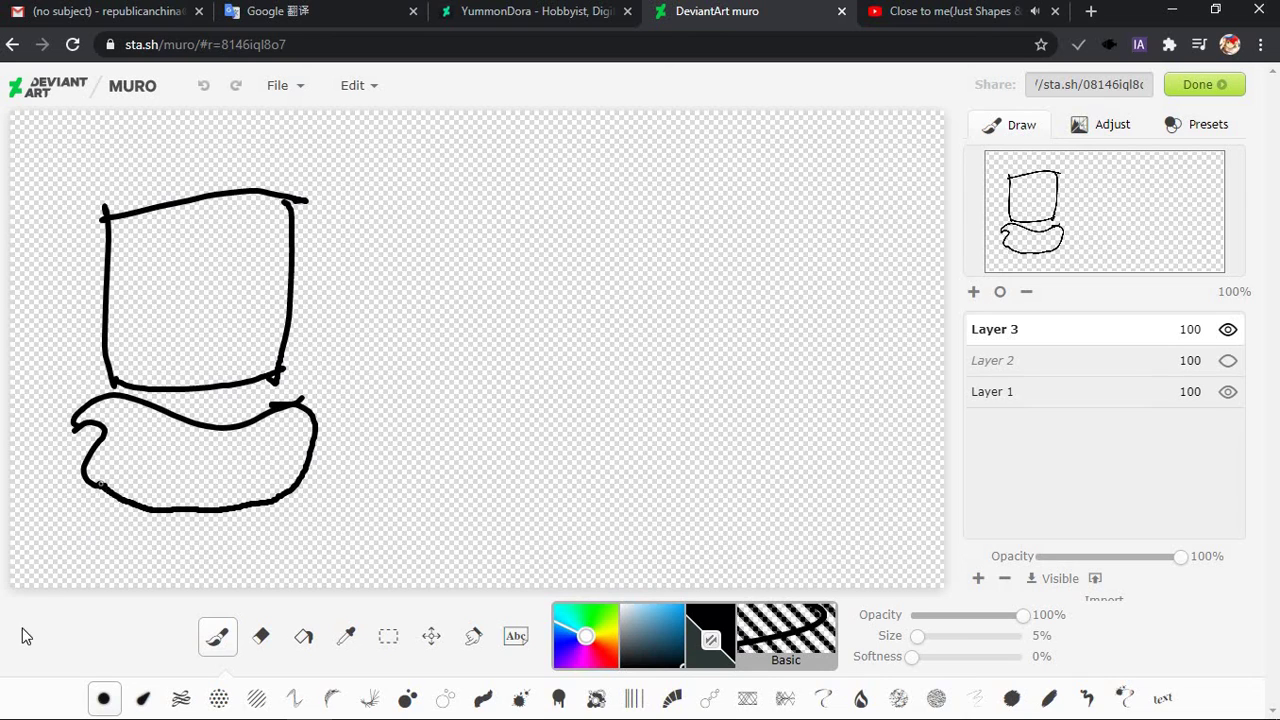
pyautogui.moveTo(100, 487); pyautogui.dragTo(52, 588)
pyautogui.hotkey('ctrl', 'z')
pyautogui.moveTo(101, 486); pyautogui.dragTo(24, 588)
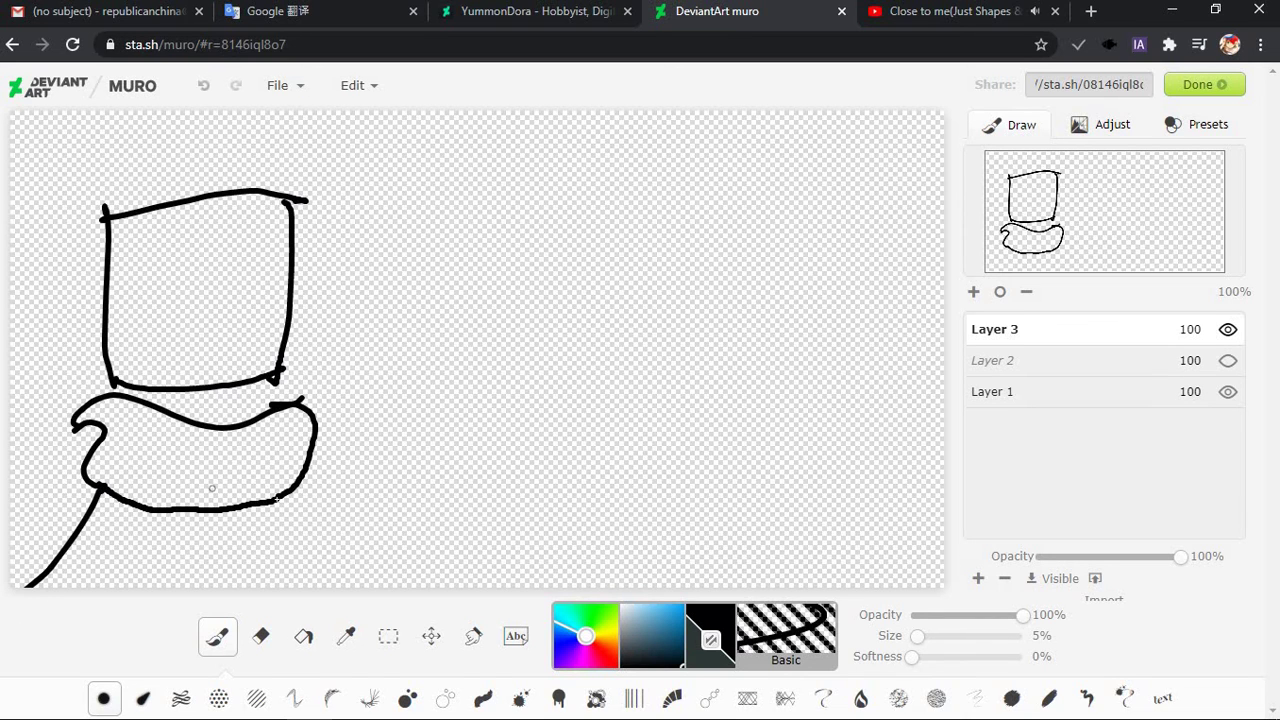
pyautogui.moveTo(272, 496); pyautogui.dragTo(338, 588)
pyautogui.hotkey('ctrl', 'z')
pyautogui.moveTo(272, 500); pyautogui.dragTo(290, 592)
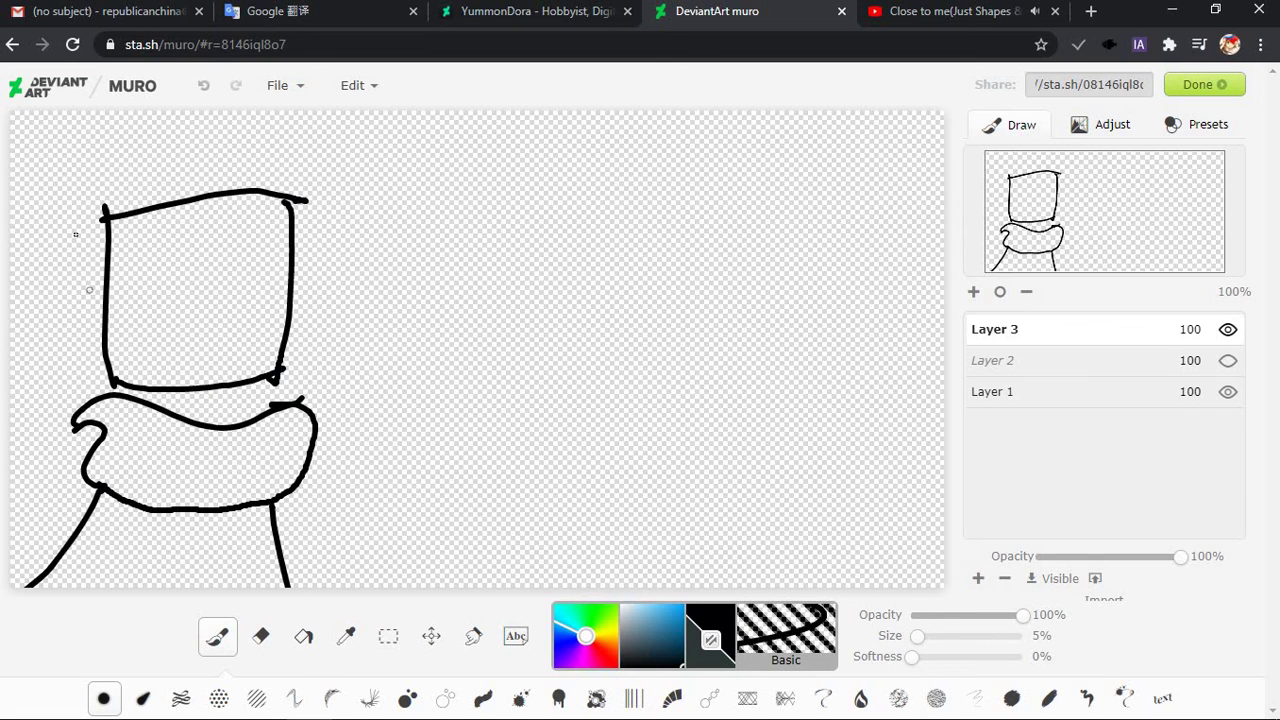
# Draw a triangular ear outside each upper corner of the square head, and try a vertical line down the face
pyautogui.moveTo(108, 196)
pyautogui.mouseDown()
pyautogui.moveTo(133, 166)
pyautogui.moveTo(22, 160)
pyautogui.moveTo(104, 163)
pyautogui.moveTo(42, 142)
pyautogui.moveTo(113, 157)
pyautogui.mouseUp()
pyautogui.hotkey('ctrl', 'z')
pyautogui.hotkey('ctrl', 'z')
pyautogui.hotkey('ctrl', 'z')
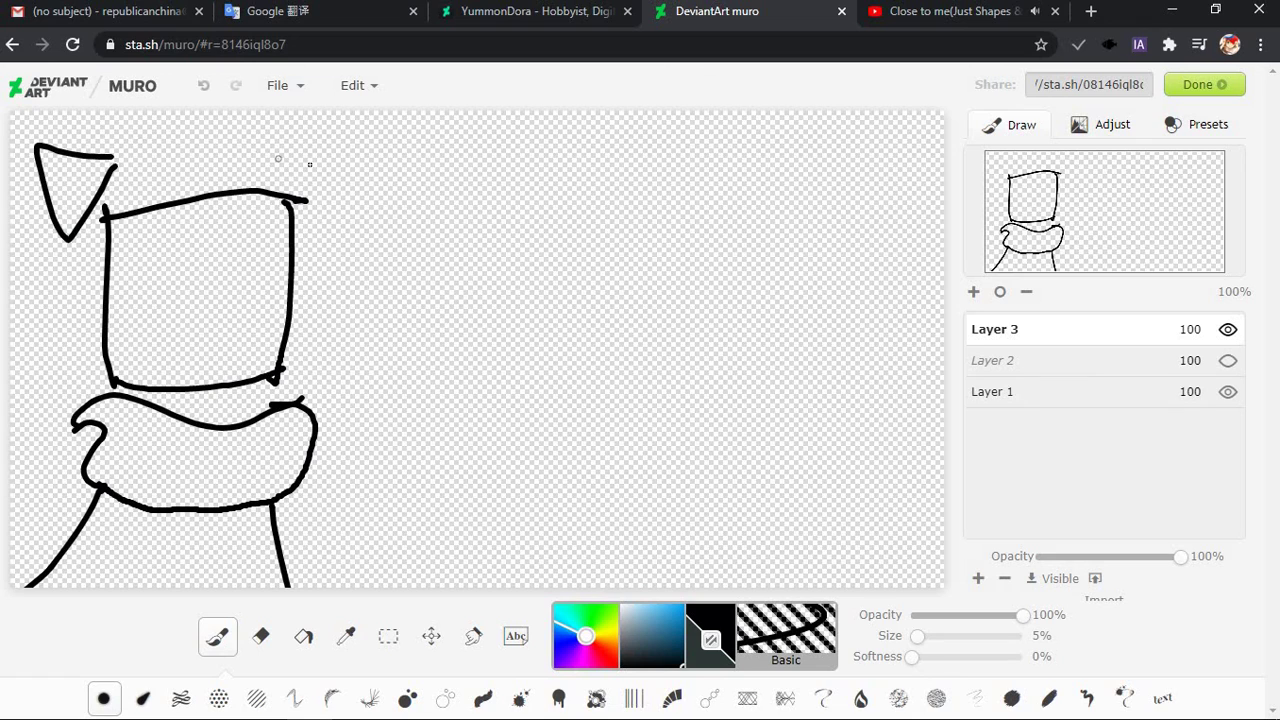
pyautogui.moveTo(290, 166)
pyautogui.mouseDown()
pyautogui.moveTo(338, 200)
pyautogui.moveTo(280, 158)
pyautogui.moveTo(356, 124)
pyautogui.moveTo(286, 158)
pyautogui.mouseUp()
pyautogui.hotkey('ctrl', 'z')
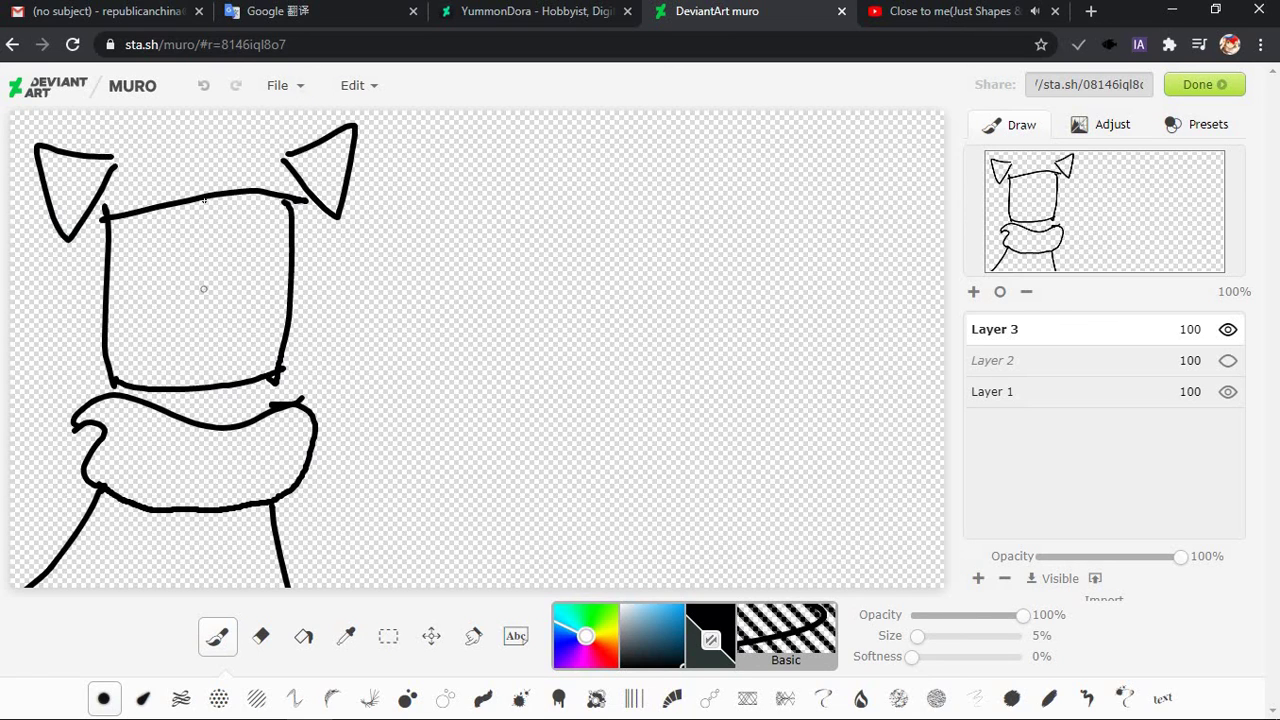
pyautogui.moveTo(203, 207); pyautogui.dragTo(218, 384)
pyautogui.hotkey('ctrl', 'z')
# Erase both body lines below the collar and redraw them as wider curves sloping outward to the canvas edges
pyautogui.click(260, 636)
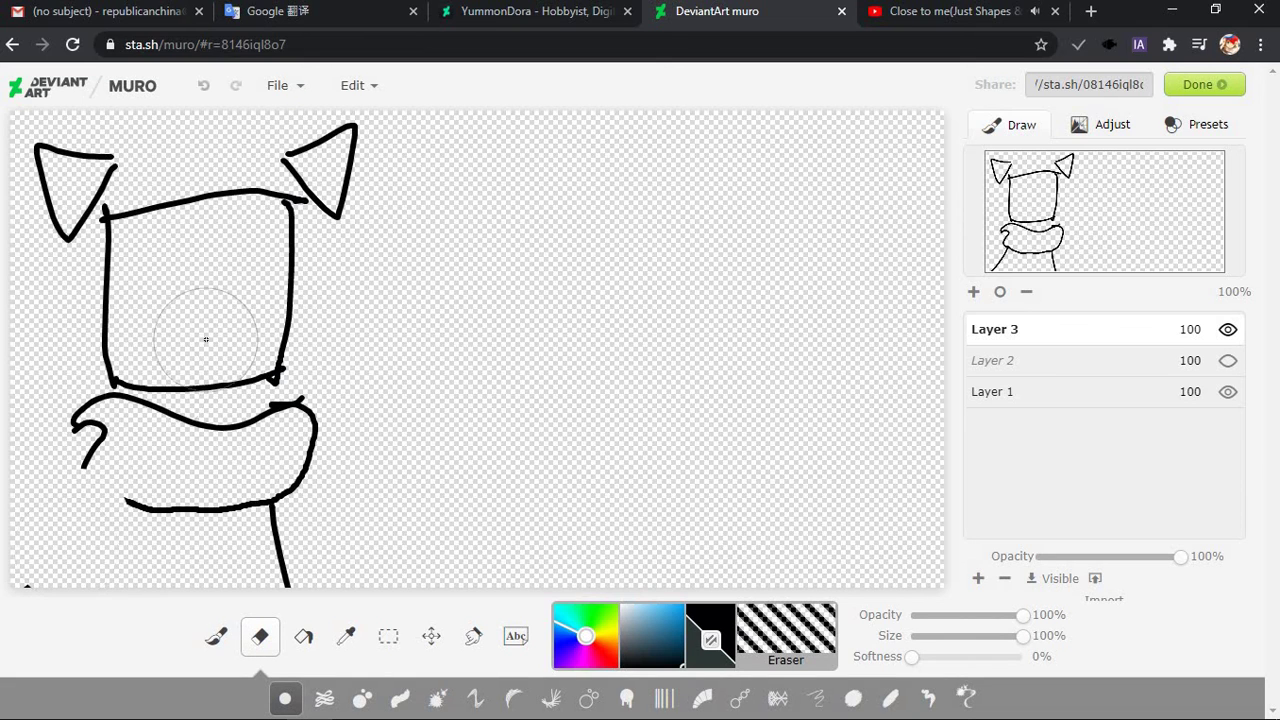
pyautogui.moveTo(30, 544)
pyautogui.mouseDown()
pyautogui.moveTo(40, 560)
pyautogui.moveTo(71, 540)
pyautogui.moveTo(77, 567)
pyautogui.mouseUp()
pyautogui.moveTo(277, 603); pyautogui.dragTo(286, 551)
pyautogui.click(217, 636)
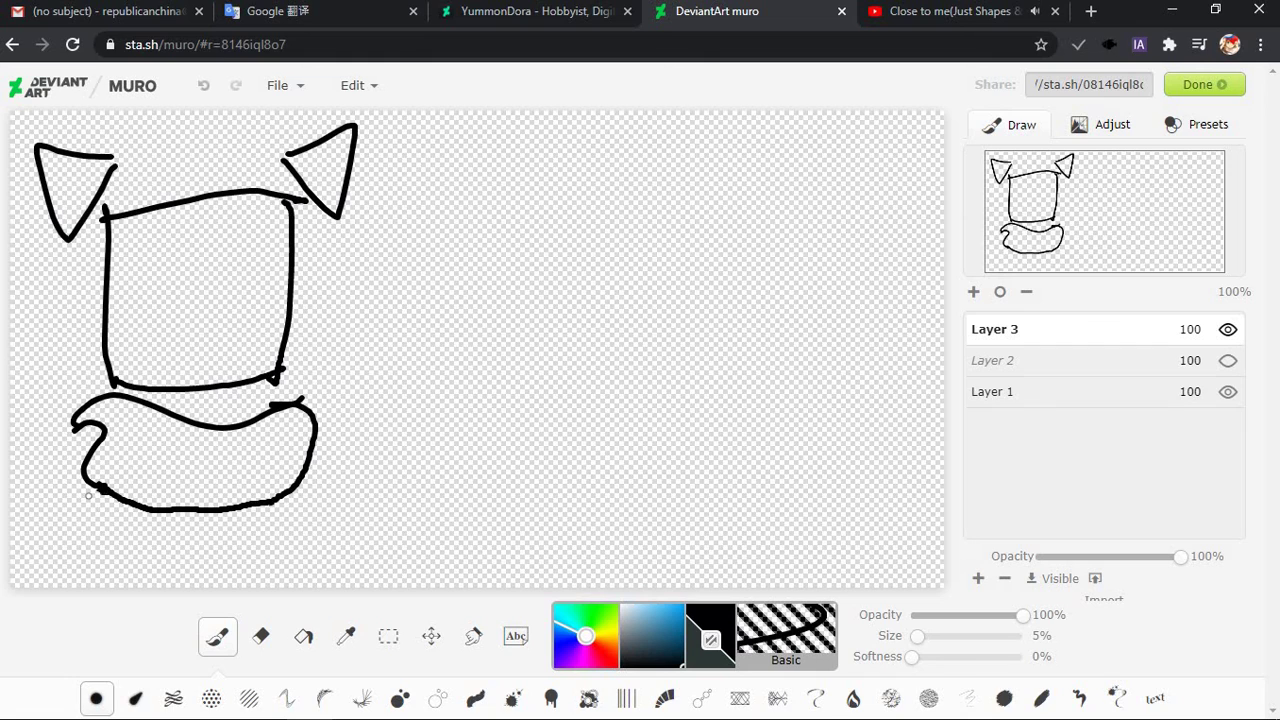
pyautogui.moveTo(100, 489); pyautogui.dragTo(5, 573)
pyautogui.moveTo(294, 493); pyautogui.dragTo(380, 588)
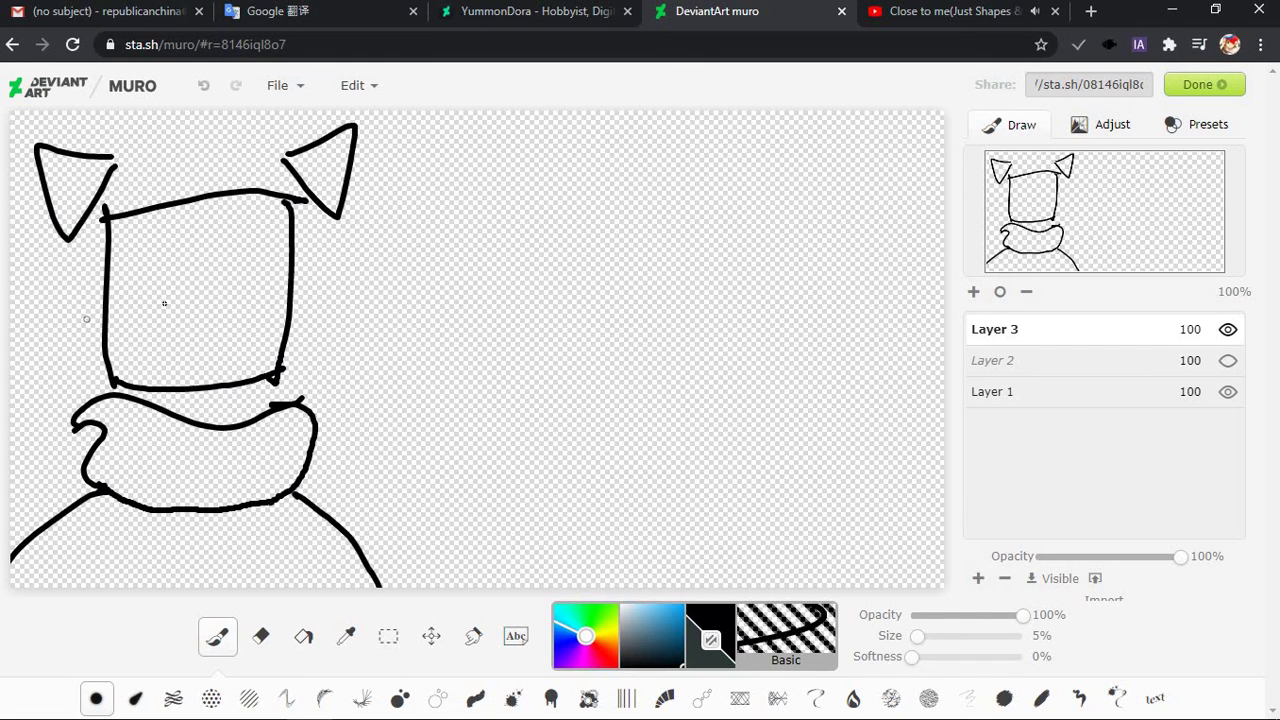
# Try diagonal shine strokes inside the square head and undo them
pyautogui.moveTo(211, 234)
pyautogui.mouseDown()
pyautogui.moveTo(143, 298)
pyautogui.moveTo(158, 302)
pyautogui.mouseUp()
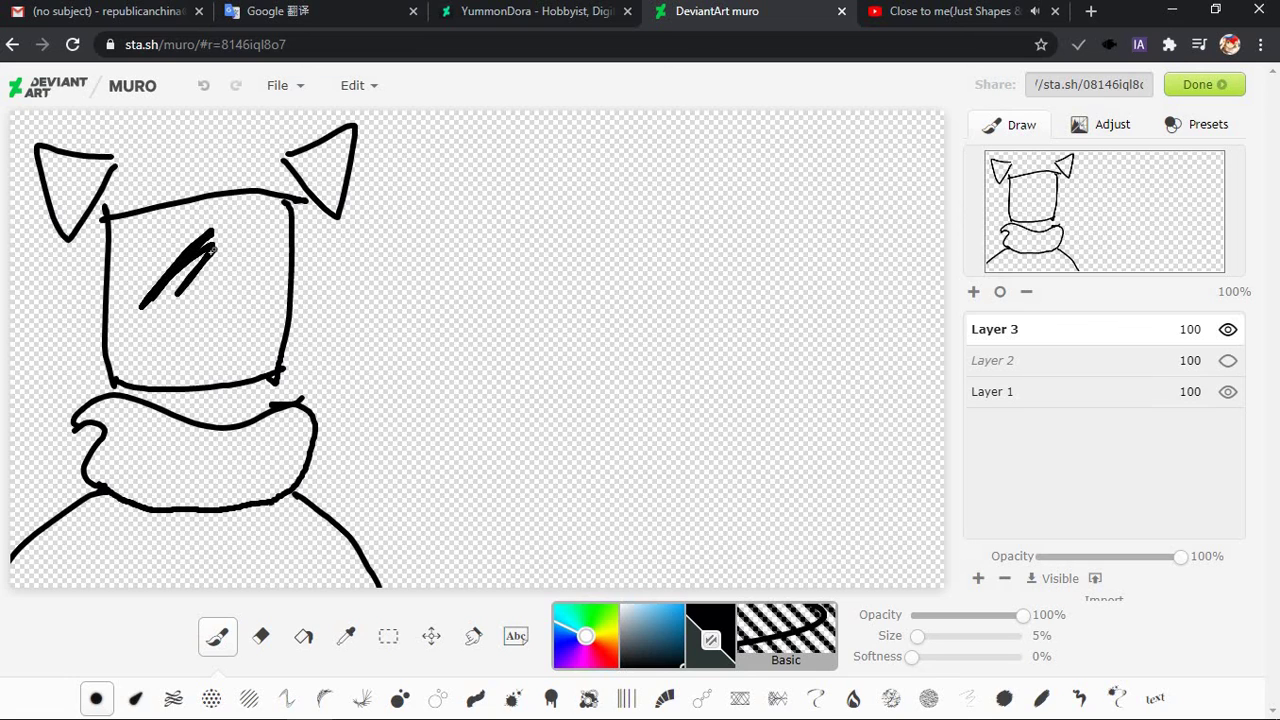
pyautogui.hotkey('ctrl', 'z')
pyautogui.hotkey('ctrl', 'z')
# Draw two pairs of slanted inner lines from the collar's lower edge down to the canvas edge
pyautogui.moveTo(110, 606); pyautogui.dragTo(157, 512)
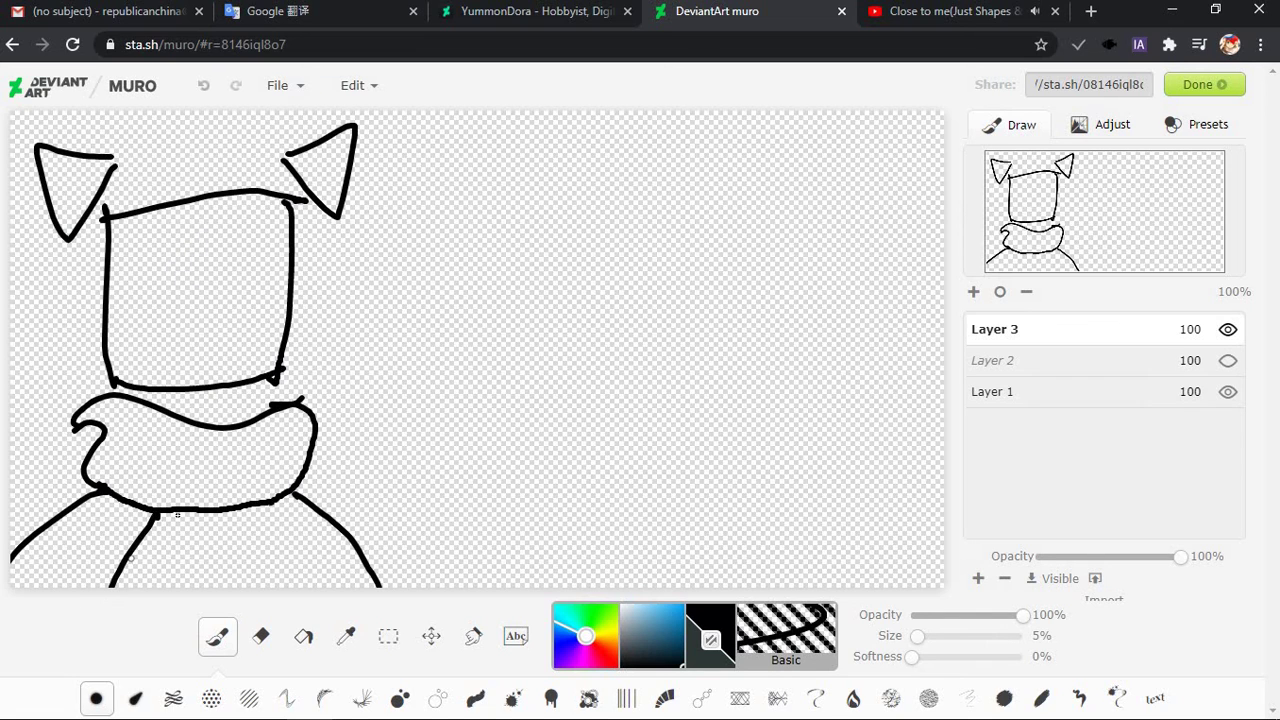
pyautogui.moveTo(160, 606); pyautogui.dragTo(187, 512)
pyautogui.moveTo(260, 620); pyautogui.dragTo(225, 509)
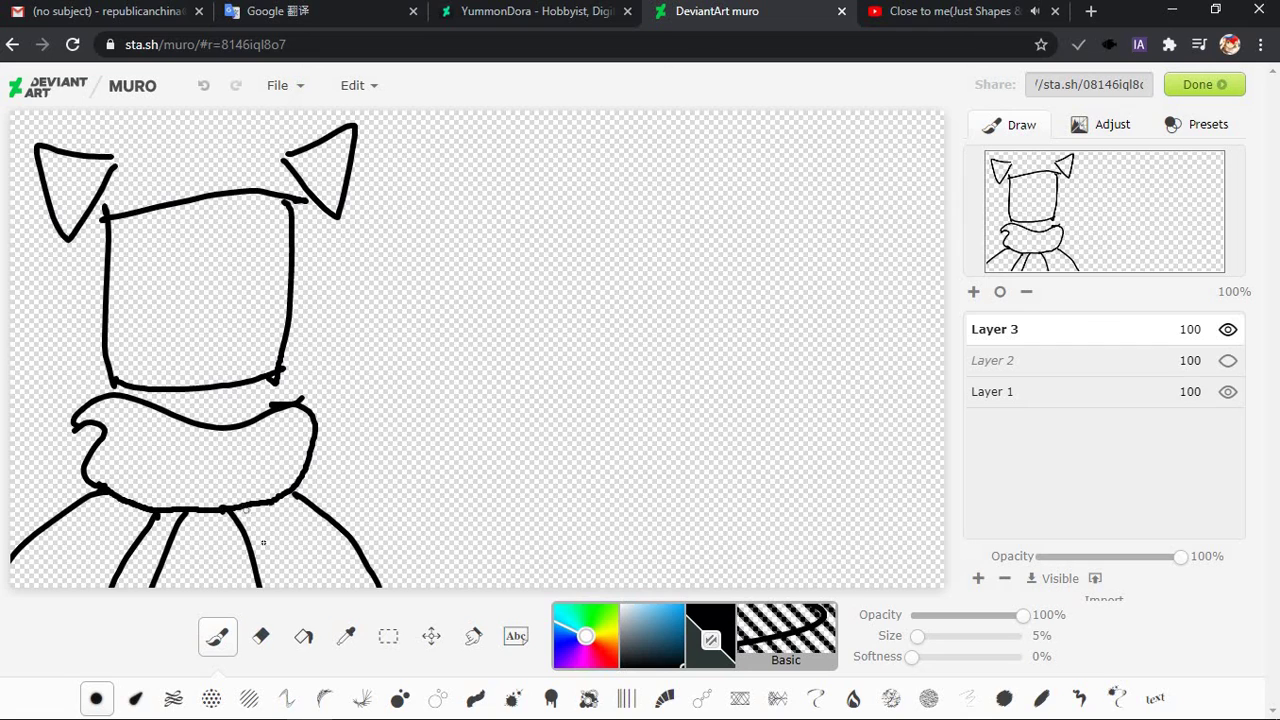
pyautogui.moveTo(300, 645); pyautogui.dragTo(242, 508)
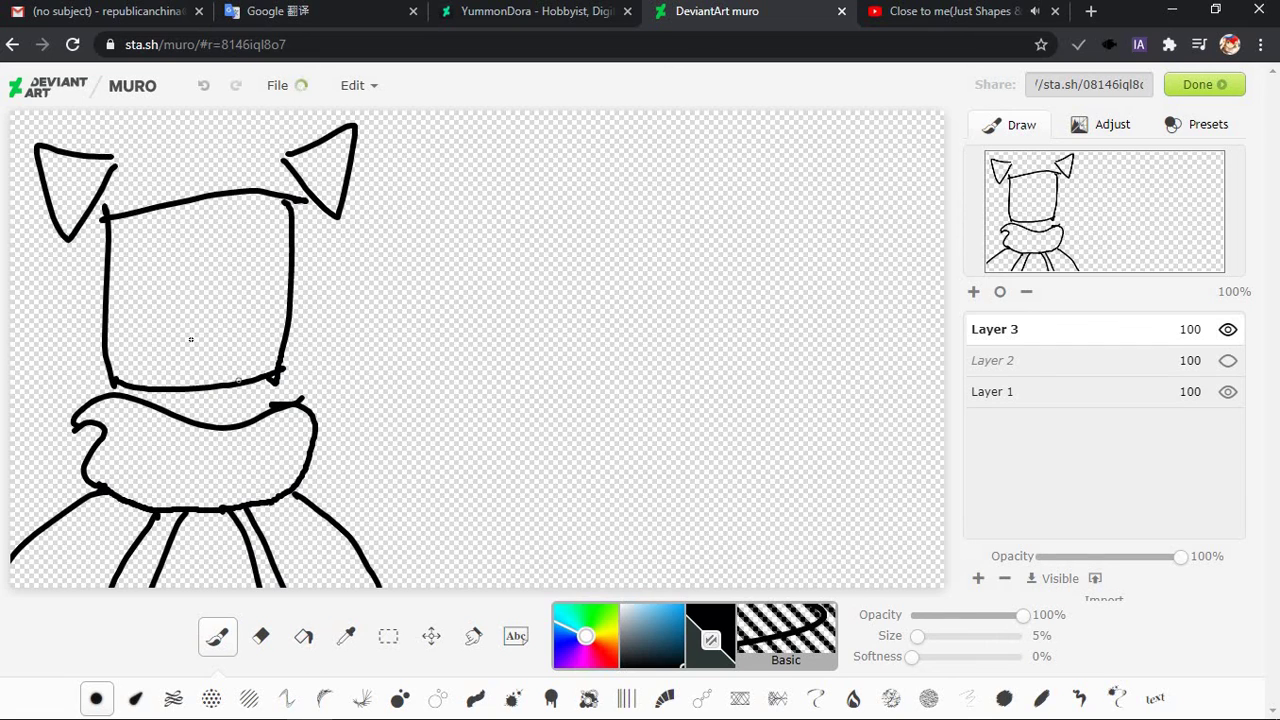
# Try several diagonal marks in the upper part of the square head's face, undoing each one
pyautogui.moveTo(187, 238); pyautogui.dragTo(137, 308)
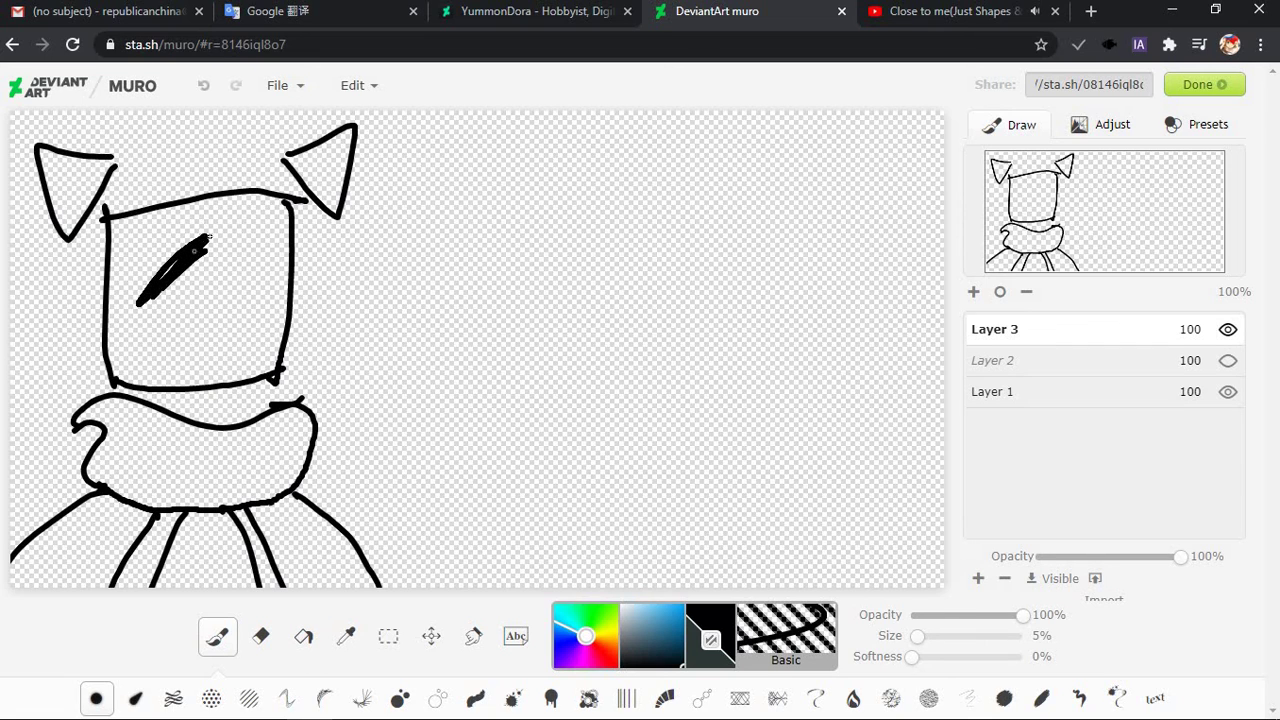
pyautogui.hotkey('ctrl', 'z')
pyautogui.moveTo(204, 231)
pyautogui.mouseDown()
pyautogui.moveTo(167, 292)
pyautogui.moveTo(224, 260)
pyautogui.moveTo(165, 300)
pyautogui.moveTo(220, 260)
pyautogui.moveTo(170, 255)
pyautogui.moveTo(200, 330)
pyautogui.moveTo(236, 270)
pyautogui.mouseUp()
pyautogui.hotkey('ctrl', 'z')
pyautogui.hotkey('ctrl', 'z')
pyautogui.hotkey('ctrl', 'z')
pyautogui.moveTo(210, 225)
pyautogui.mouseDown()
pyautogui.moveTo(160, 295)
pyautogui.moveTo(210, 235)
pyautogui.moveTo(172, 298)
pyautogui.mouseUp()
pyautogui.hotkey('ctrl', 'z')
pyautogui.hotkey('ctrl', 'z')
pyautogui.hotkey('ctrl', 'z')
pyautogui.hotkey('ctrl', 'z')
pyautogui.hotkey('ctrl', 'z')
pyautogui.hotkey('ctrl', 'z')
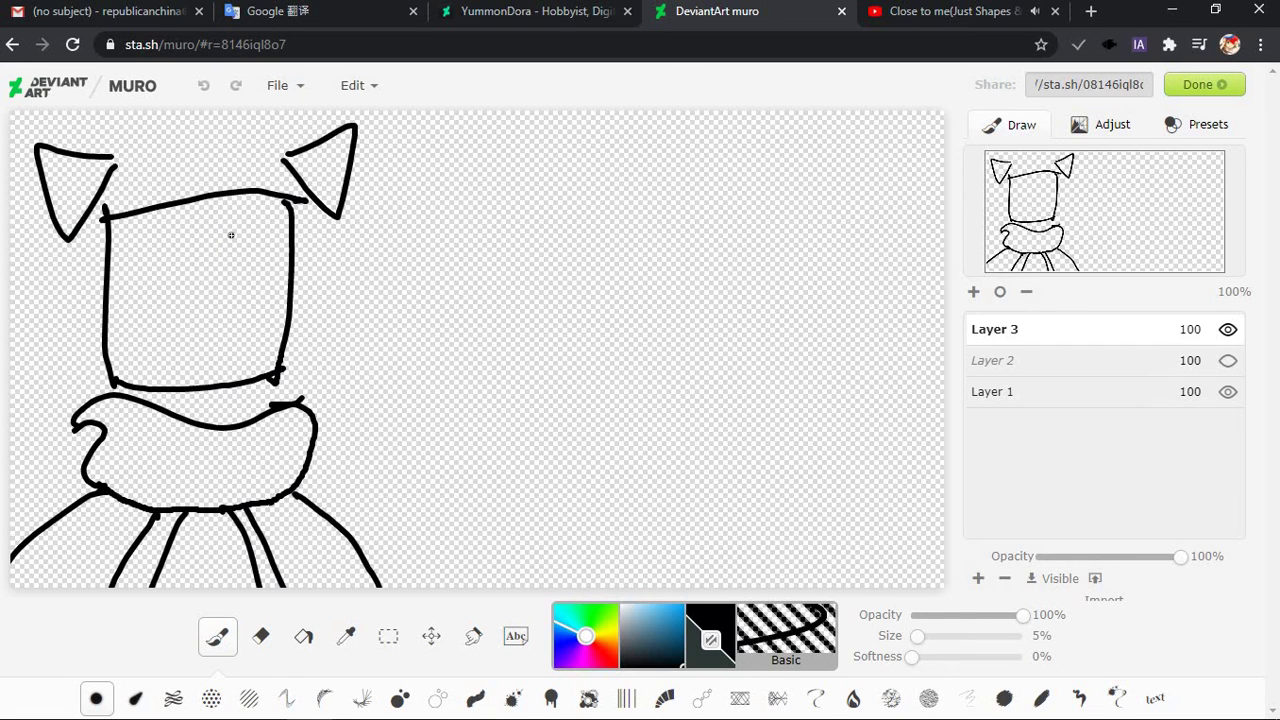
# Toggle Layer 2's visibility to compare the sketch with the line art, leaving the layer hidden
pyautogui.click(1229, 364)
pyautogui.click(1229, 364)
pyautogui.click(1229, 364)
pyautogui.click(1229, 364)
pyautogui.click(1229, 364)
pyautogui.click(1229, 362)
pyautogui.click(1229, 362)
pyautogui.click(1229, 362)
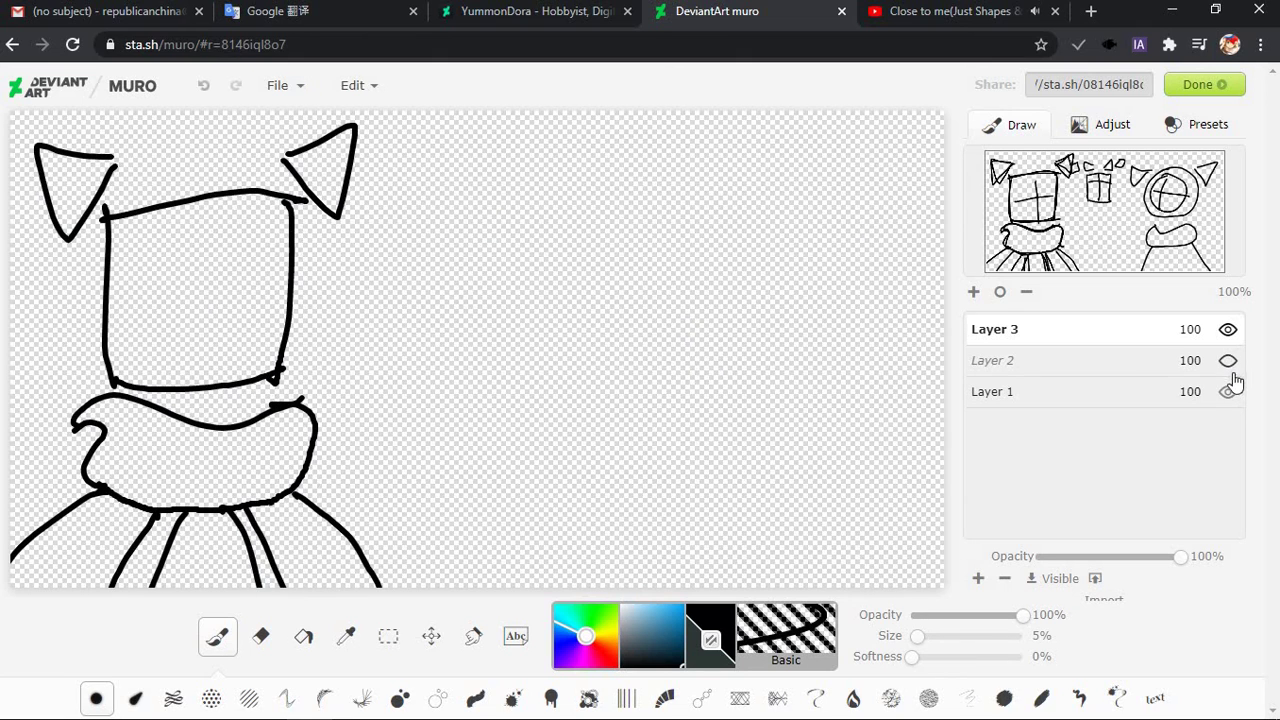
pyautogui.click(1229, 362)
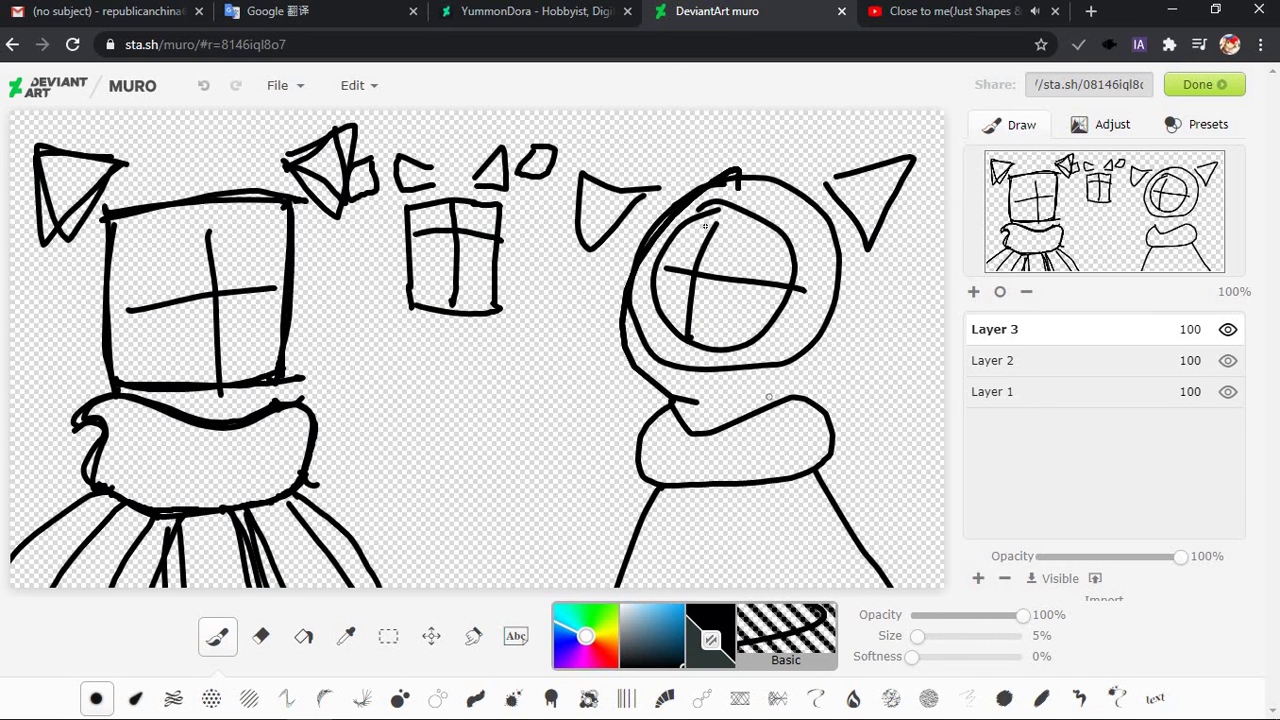
pyautogui.click(1229, 362)
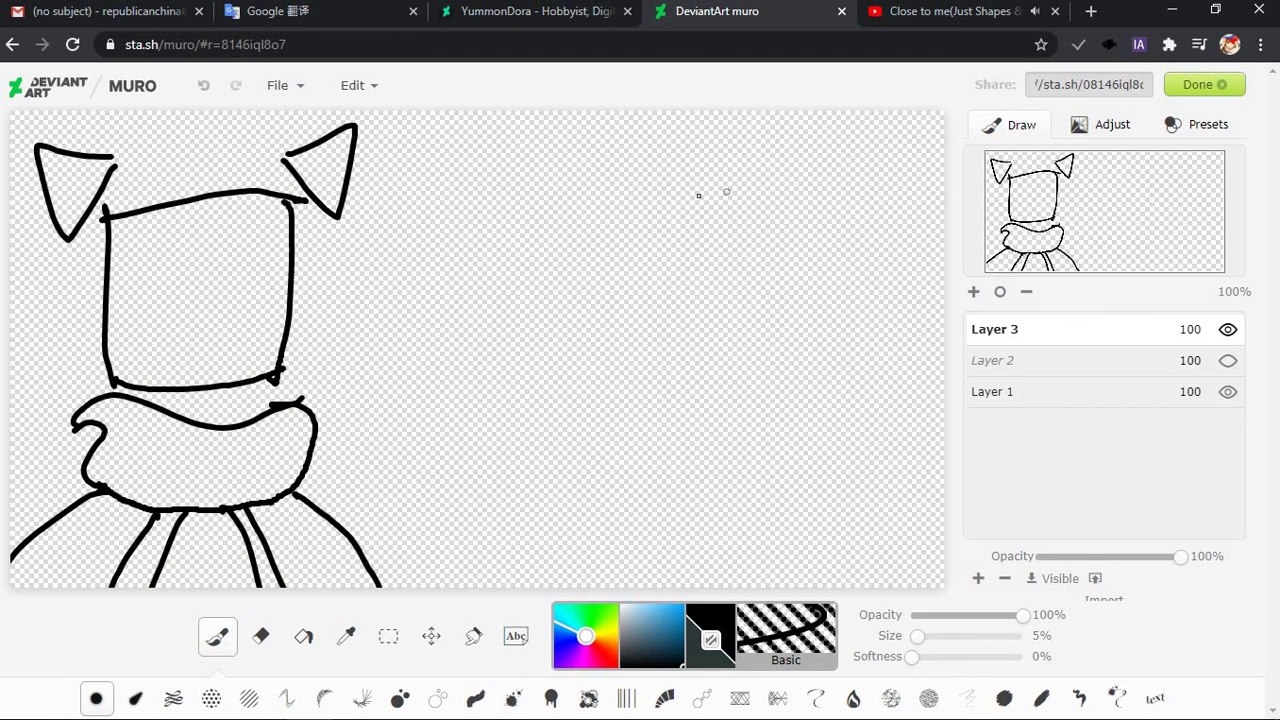
# Try several large circles for the round head on the canvas's right side, undoing each one
pyautogui.moveTo(755, 173)
pyautogui.mouseDown()
pyautogui.moveTo(829, 364)
pyautogui.moveTo(748, 160)
pyautogui.moveTo(652, 290)
pyautogui.moveTo(745, 165)
pyautogui.moveTo(851, 314)
pyautogui.moveTo(711, 162)
pyautogui.moveTo(880, 210)
pyautogui.moveTo(707, 213)
pyautogui.mouseUp()
pyautogui.hotkey('ctrl', 'z')
pyautogui.hotkey('ctrl', 'z')
pyautogui.hotkey('ctrl', 'z')
pyautogui.hotkey('ctrl', 'z')
pyautogui.moveTo(757, 171)
pyautogui.mouseDown()
pyautogui.moveTo(863, 323)
pyautogui.moveTo(702, 197)
pyautogui.moveTo(871, 262)
pyautogui.moveTo(675, 220)
pyautogui.mouseUp()
pyautogui.hotkey('ctrl', 'z')
pyautogui.hotkey('ctrl', 'z')
pyautogui.moveTo(743, 178)
pyautogui.mouseDown()
pyautogui.moveTo(688, 190)
pyautogui.moveTo(857, 166)
pyautogui.moveTo(700, 195)
pyautogui.moveTo(775, 383)
pyautogui.moveTo(745, 188)
pyautogui.mouseUp()
pyautogui.hotkey('ctrl', 'z')
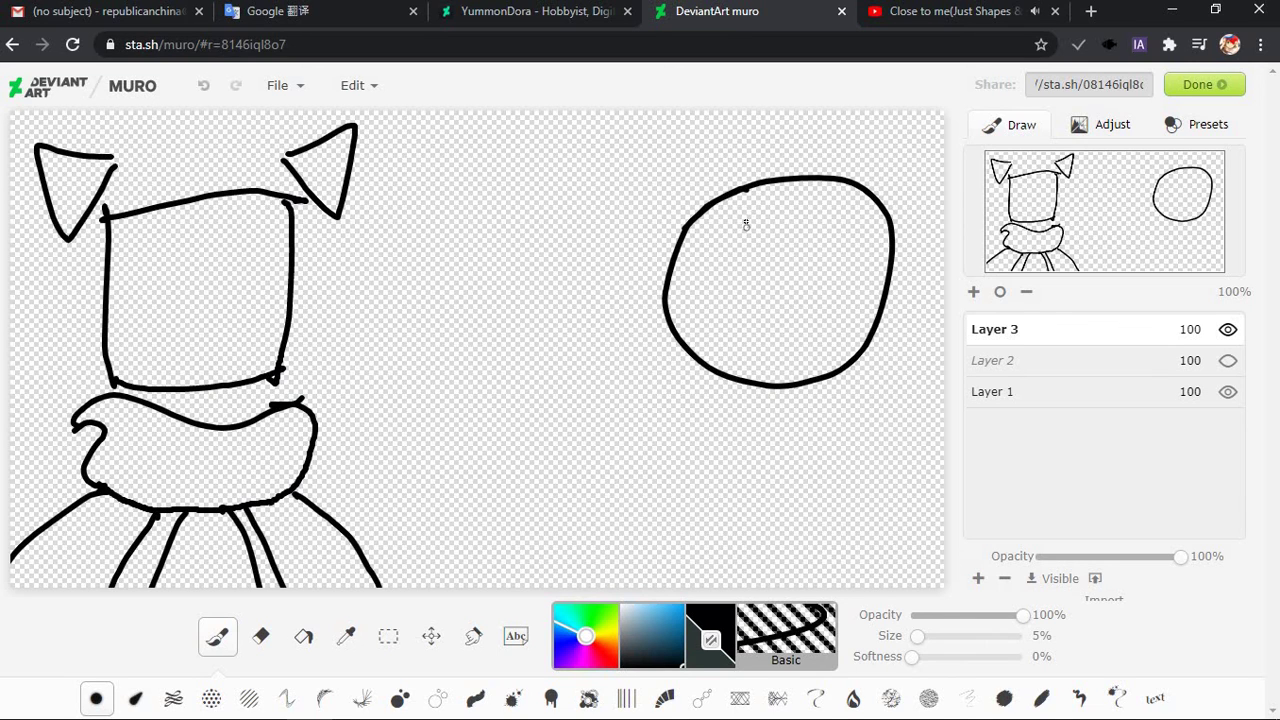
pyautogui.hotkey('ctrl', 'z')
# Draw the round head's outer circle on the canvas's right side with a smaller circle inside it
pyautogui.moveTo(749, 222)
pyautogui.mouseDown()
pyautogui.moveTo(733, 258)
pyautogui.moveTo(866, 232)
pyautogui.moveTo(758, 216)
pyautogui.moveTo(828, 374)
pyautogui.moveTo(868, 199)
pyautogui.moveTo(729, 213)
pyautogui.moveTo(818, 410)
pyautogui.moveTo(918, 281)
pyautogui.moveTo(720, 204)
pyautogui.moveTo(834, 325)
pyautogui.moveTo(775, 240)
pyautogui.moveTo(869, 267)
pyautogui.moveTo(770, 224)
pyautogui.moveTo(817, 344)
pyautogui.moveTo(815, 216)
pyautogui.moveTo(772, 208)
pyautogui.mouseUp()
pyautogui.hotkey('ctrl', 'z')
pyautogui.hotkey('ctrl', 'z')
pyautogui.hotkey('ctrl', 'z')
pyautogui.hotkey('ctrl', 'z')
pyautogui.hotkey('ctrl', 'z')
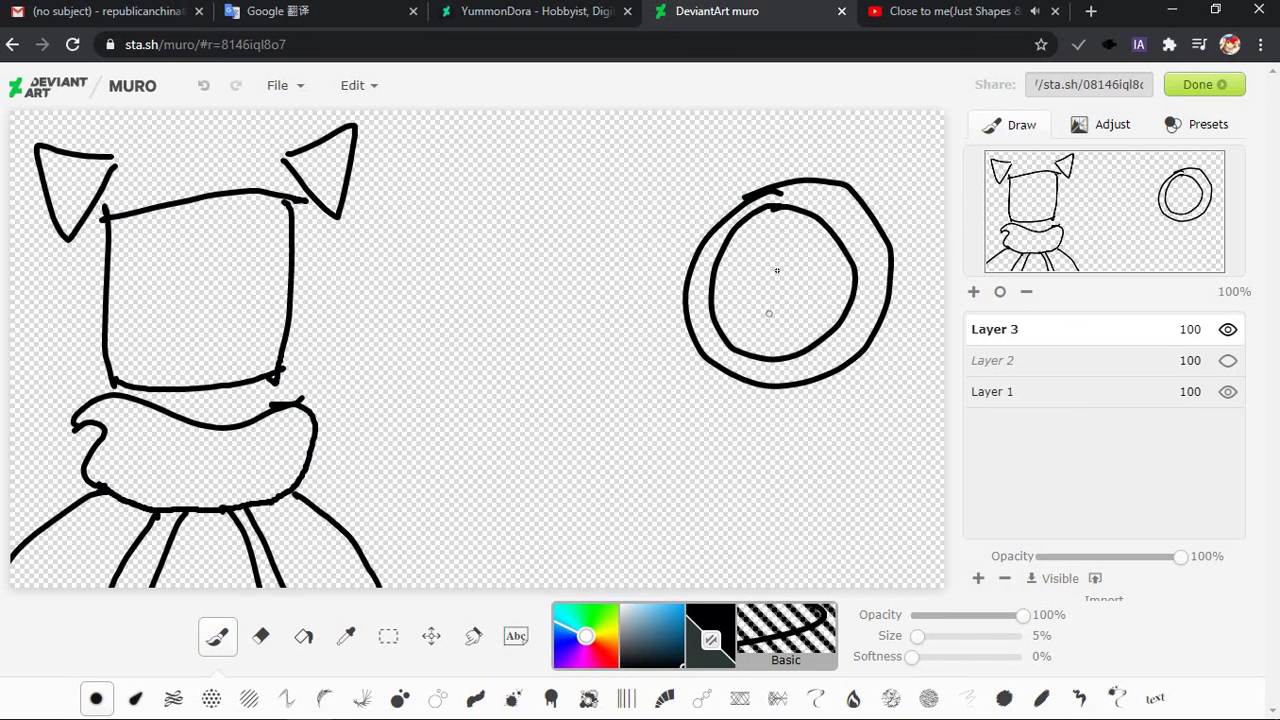
# Redraw the round head's inner circle repeatedly, undoing the uneven versions
pyautogui.hotkey('ctrl', 'z')
pyautogui.moveTo(775, 207)
pyautogui.mouseDown()
pyautogui.moveTo(840, 278)
pyautogui.moveTo(794, 223)
pyautogui.moveTo(799, 327)
pyautogui.moveTo(726, 275)
pyautogui.moveTo(826, 213)
pyautogui.moveTo(721, 252)
pyautogui.moveTo(852, 308)
pyautogui.moveTo(846, 229)
pyautogui.moveTo(808, 241)
pyautogui.moveTo(872, 286)
pyautogui.moveTo(789, 231)
pyautogui.moveTo(811, 241)
pyautogui.moveTo(790, 210)
pyautogui.mouseUp()
pyautogui.hotkey('ctrl', 'z')
pyautogui.hotkey('ctrl', 'z')
pyautogui.hotkey('ctrl', 'z')
pyautogui.hotkey('ctrl', 'z')
pyautogui.hotkey('ctrl', 'z')
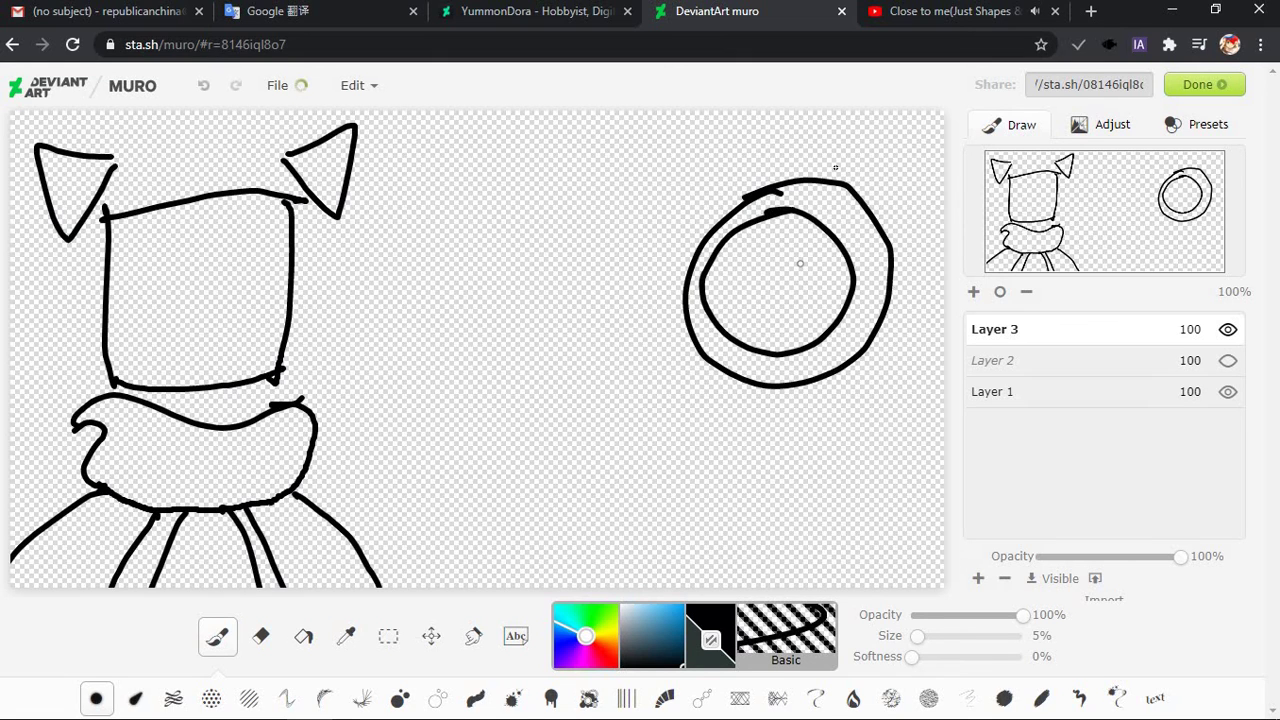
pyautogui.hotkey('ctrl', 'z')
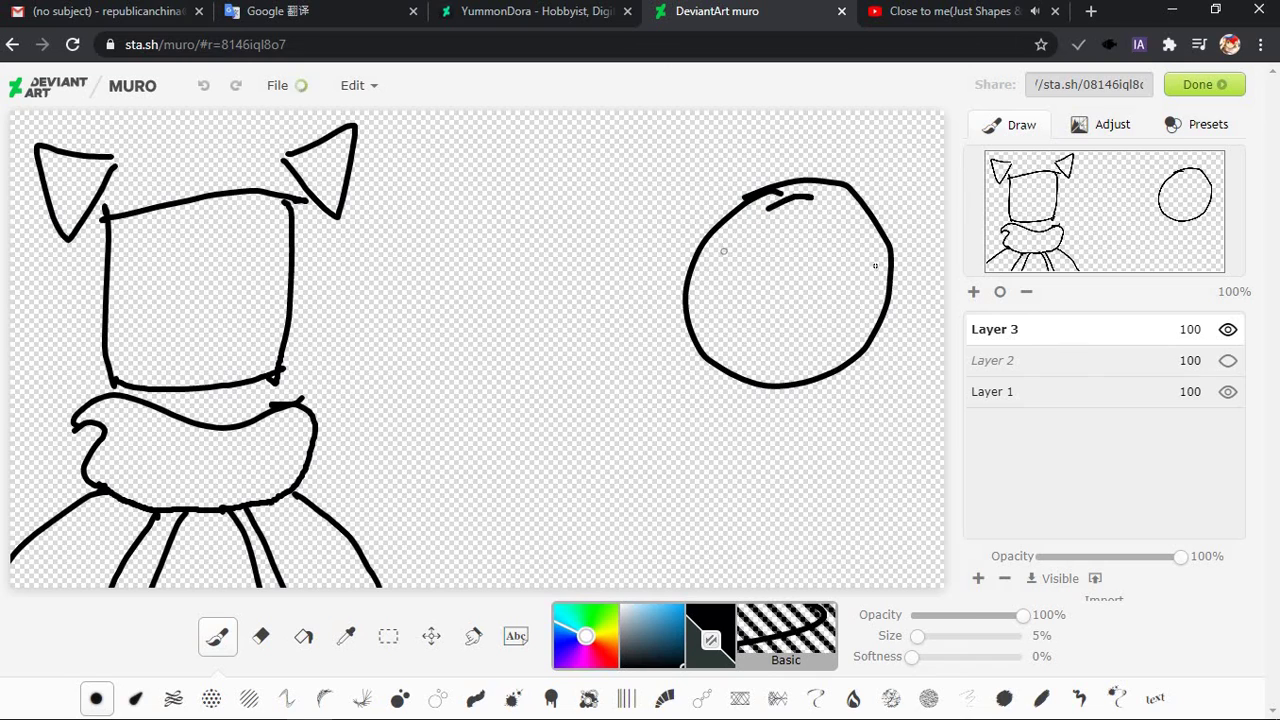
pyautogui.moveTo(795, 208)
pyautogui.mouseDown()
pyautogui.moveTo(865, 320)
pyautogui.moveTo(800, 206)
pyautogui.moveTo(833, 298)
pyautogui.moveTo(790, 202)
pyautogui.mouseUp()
pyautogui.hotkey('ctrl', 'z')
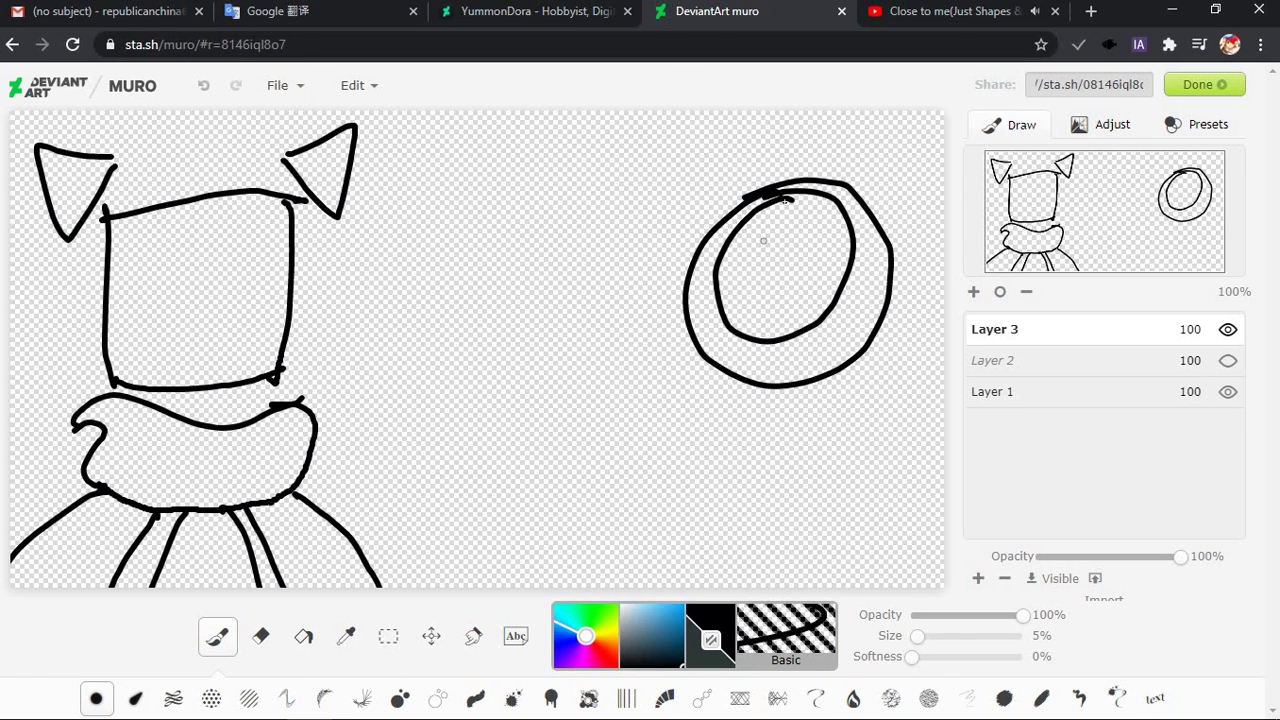
pyautogui.hotkey('ctrl', 'z')
pyautogui.moveTo(790, 202)
pyautogui.mouseDown()
pyautogui.moveTo(837, 199)
pyautogui.moveTo(775, 205)
pyautogui.moveTo(845, 304)
pyautogui.moveTo(790, 203)
pyautogui.mouseUp()
pyautogui.hotkey('ctrl', 'z')
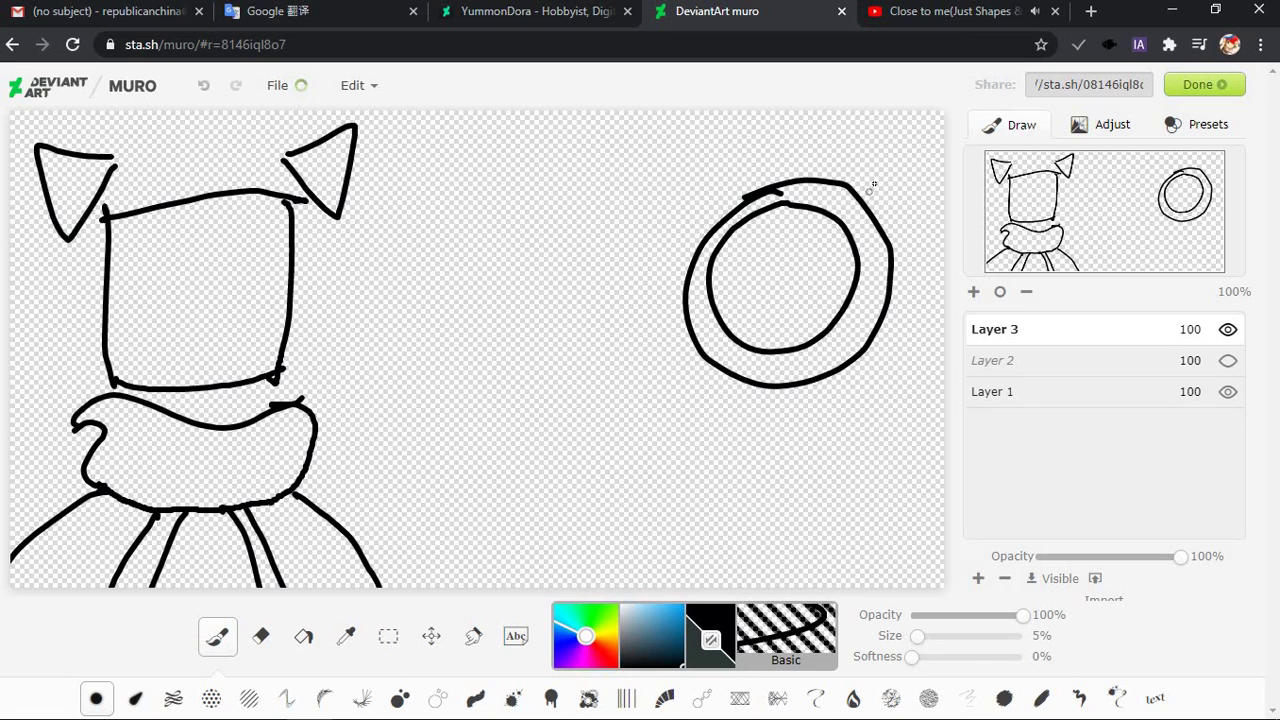
# Try an ear line beside the round head and a curled collar edge below it, then undo both and the inner circle
pyautogui.moveTo(873, 184)
pyautogui.mouseDown()
pyautogui.moveTo(903, 243)
pyautogui.moveTo(938, 162)
pyautogui.mouseUp()
pyautogui.hotkey('ctrl', 'z')
pyautogui.moveTo(692, 407); pyautogui.dragTo(716, 488)
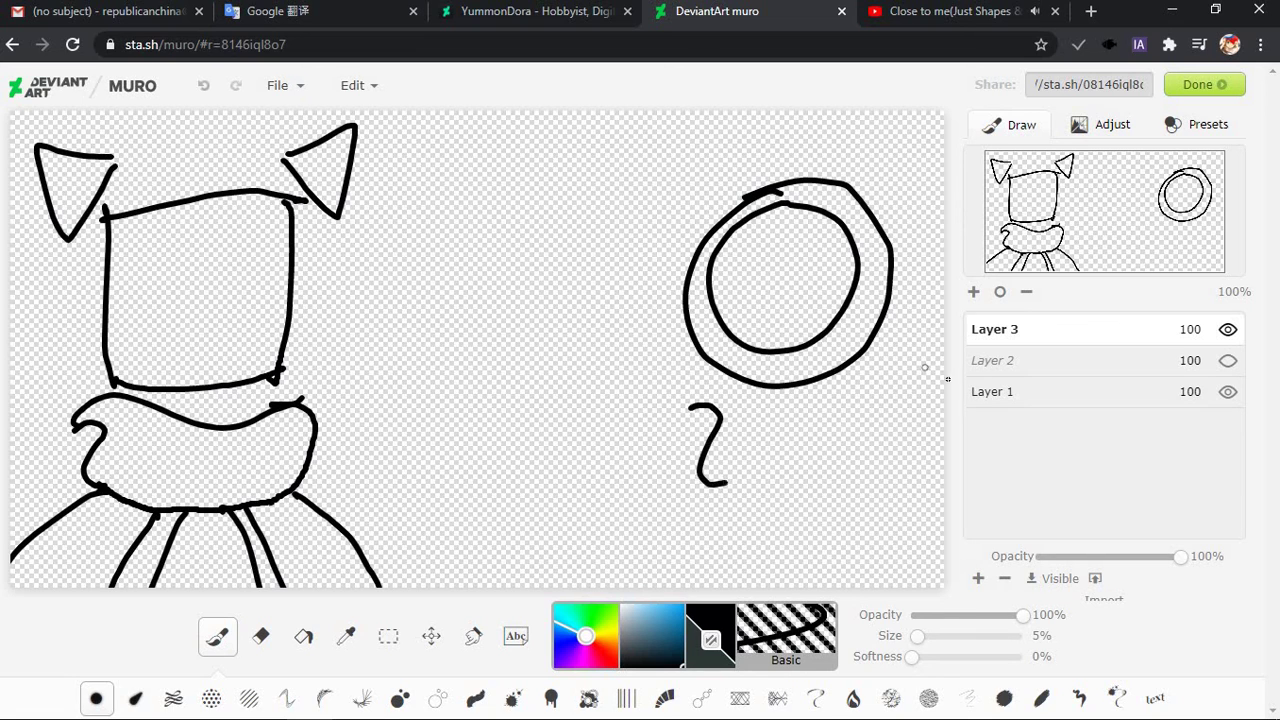
pyautogui.hotkey('ctrl', 'z')
pyautogui.hotkey('ctrl', 'z')
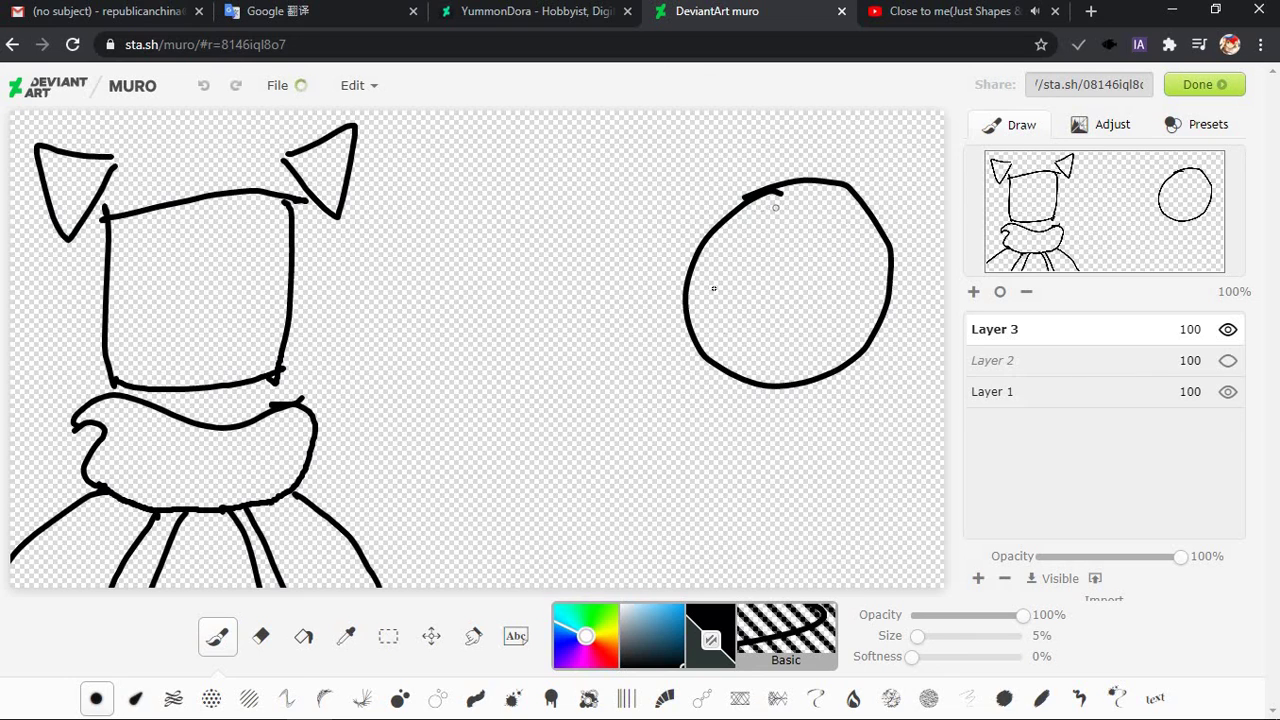
# Try several more inner circles within the round head's outline, undoing the rejected ones
pyautogui.moveTo(780, 205)
pyautogui.mouseDown()
pyautogui.moveTo(857, 300)
pyautogui.moveTo(786, 226)
pyautogui.moveTo(725, 320)
pyautogui.moveTo(745, 212)
pyautogui.moveTo(763, 234)
pyautogui.moveTo(730, 280)
pyautogui.moveTo(775, 208)
pyautogui.moveTo(840, 320)
pyautogui.moveTo(795, 207)
pyautogui.moveTo(863, 249)
pyautogui.moveTo(805, 198)
pyautogui.mouseUp()
pyautogui.hotkey('ctrl', 'z')
pyautogui.hotkey('ctrl', 'z')
pyautogui.hotkey('ctrl', 'z')
pyautogui.hotkey('ctrl', 'z')
pyautogui.hotkey('ctrl', 'z')
pyautogui.hotkey('ctrl', 'z')
pyautogui.hotkey('ctrl', 'z')
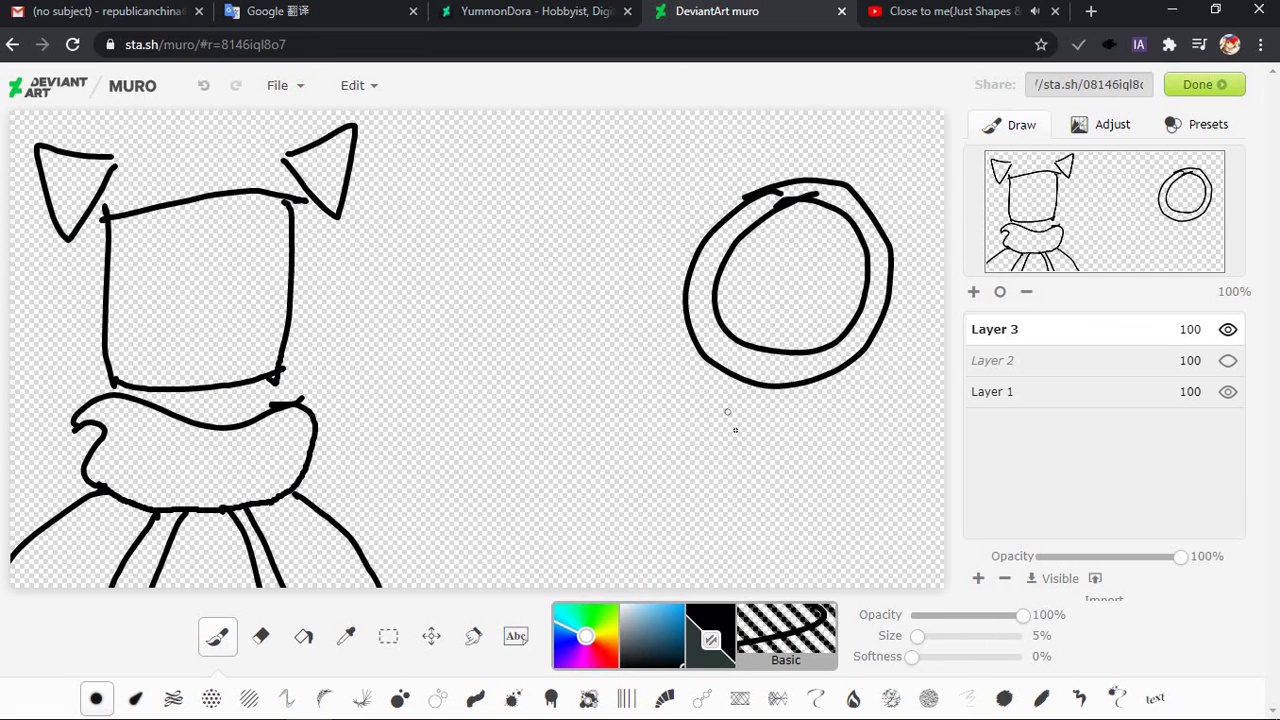
# Try a left collar edge below the round head and another inner circle, undoing each attempt
pyautogui.moveTo(708, 402); pyautogui.dragTo(722, 492)
pyautogui.hotkey('ctrl', 'z')
pyautogui.hotkey('ctrl', 'z')
pyautogui.moveTo(787, 197)
pyautogui.mouseDown()
pyautogui.moveTo(846, 257)
pyautogui.moveTo(778, 212)
pyautogui.moveTo(716, 286)
pyautogui.moveTo(860, 284)
pyautogui.moveTo(790, 198)
pyautogui.mouseUp()
pyautogui.hotkey('ctrl', 'z')
pyautogui.hotkey('ctrl', 'z')
pyautogui.moveTo(687, 391)
pyautogui.mouseDown()
pyautogui.moveTo(716, 435)
pyautogui.moveTo(710, 492)
pyautogui.mouseUp()
pyautogui.hotkey('ctrl', 'z')
pyautogui.hotkey('ctrl', 'z')
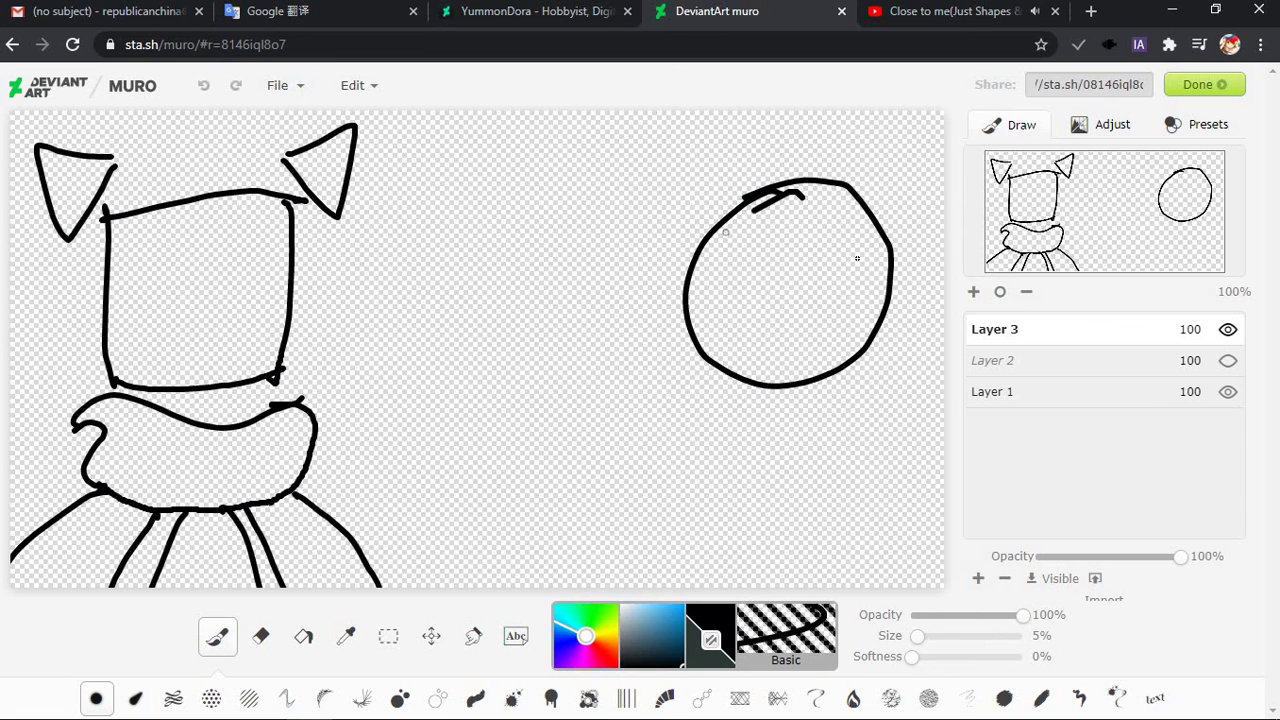
# Draw the round head's inner circle, and try the collar's left edge beneath the head
pyautogui.moveTo(795, 197)
pyautogui.mouseDown()
pyautogui.moveTo(855, 250)
pyautogui.moveTo(782, 208)
pyautogui.mouseUp()
pyautogui.moveTo(690, 420); pyautogui.dragTo(736, 517)
pyautogui.hotkey('ctrl', 'z')
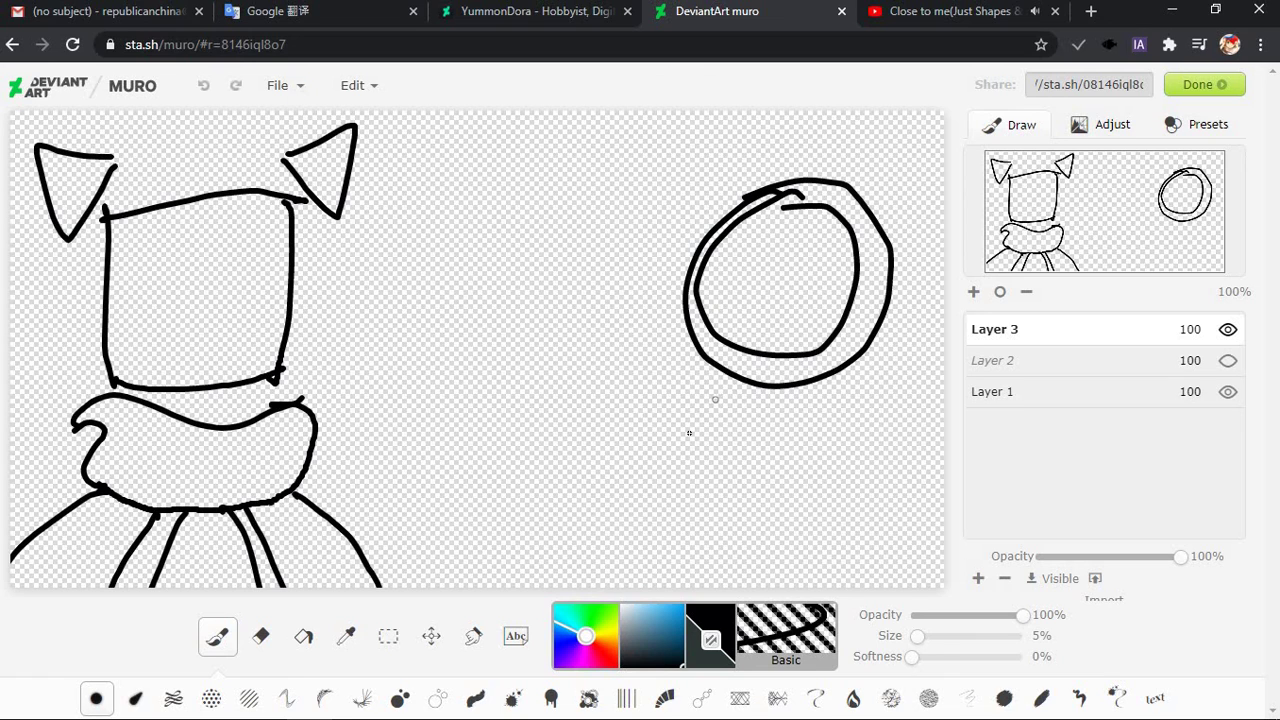
pyautogui.moveTo(715, 399)
pyautogui.mouseDown()
pyautogui.moveTo(690, 455)
pyautogui.moveTo(712, 500)
pyautogui.mouseUp()
pyautogui.hotkey('ctrl', 'z')
# Try a collar outline with wavy sides and a rounded lower edge below the round head, and undo it
pyautogui.moveTo(698, 405)
pyautogui.mouseDown()
pyautogui.moveTo(717, 484)
pyautogui.moveTo(723, 452)
pyautogui.moveTo(708, 426)
pyautogui.moveTo(852, 425)
pyautogui.moveTo(862, 408)
pyautogui.moveTo(874, 462)
pyautogui.moveTo(863, 487)
pyautogui.moveTo(817, 512)
pyautogui.moveTo(884, 497)
pyautogui.mouseUp()
pyautogui.moveTo(722, 482)
pyautogui.mouseDown()
pyautogui.moveTo(818, 512)
pyautogui.moveTo(866, 488)
pyautogui.mouseUp()
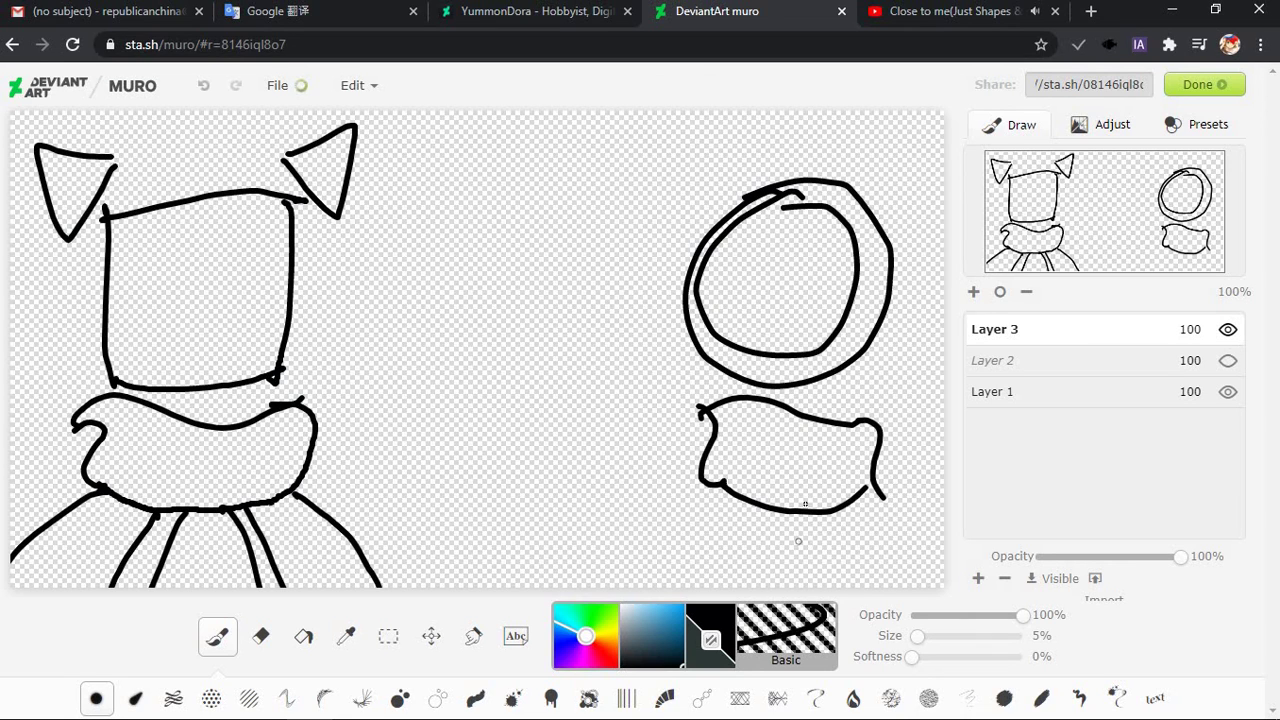
pyautogui.hotkey('ctrl', 'z')
pyautogui.hotkey('ctrl', 'z')
pyautogui.hotkey('ctrl', 'z')
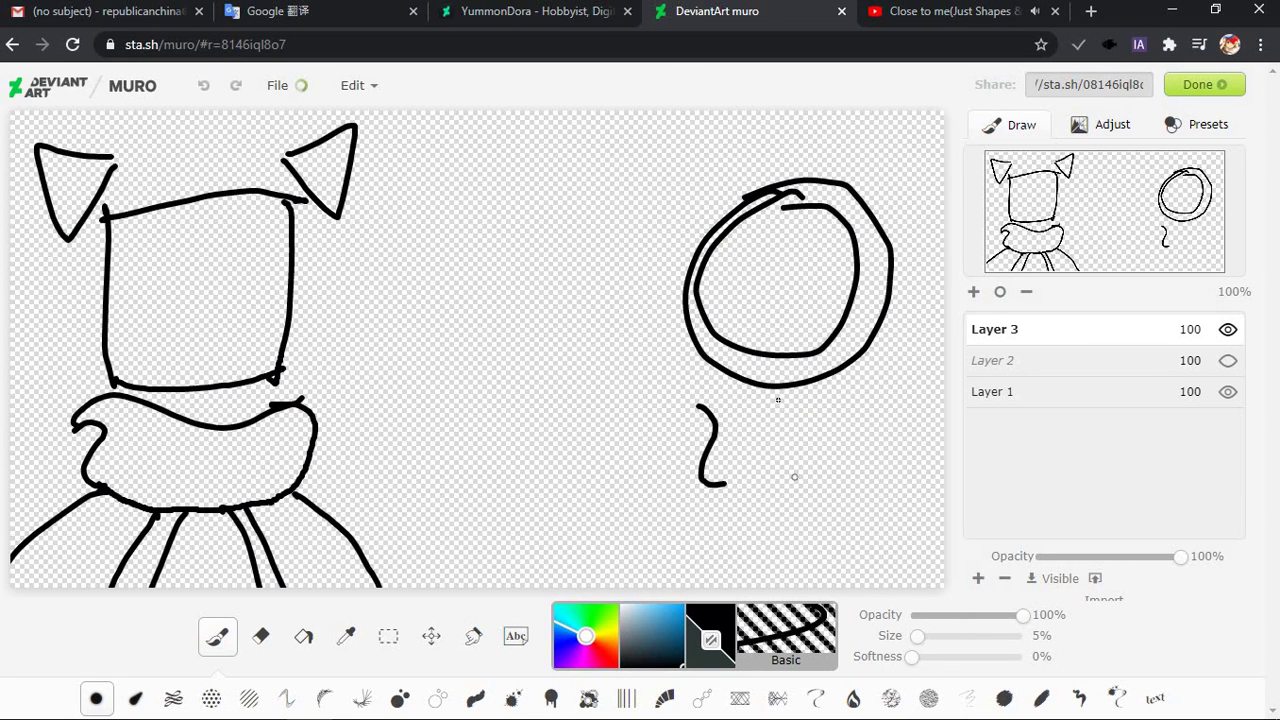
pyautogui.hotkey('ctrl', 'z')
# Try several curved collar outlines with a dipped top edge beneath the round head, undoing each one
pyautogui.moveTo(872, 397)
pyautogui.mouseDown()
pyautogui.moveTo(705, 402)
pyautogui.moveTo(745, 497)
pyautogui.moveTo(857, 425)
pyautogui.moveTo(720, 498)
pyautogui.moveTo(866, 440)
pyautogui.mouseUp()
pyautogui.hotkey('ctrl', 'z')
pyautogui.hotkey('ctrl', 'z')
pyautogui.moveTo(720, 445)
pyautogui.mouseDown()
pyautogui.moveTo(869, 409)
pyautogui.moveTo(730, 500)
pyautogui.mouseUp()
pyautogui.hotkey('ctrl', 'z')
pyautogui.moveTo(700, 420); pyautogui.dragTo(771, 457)
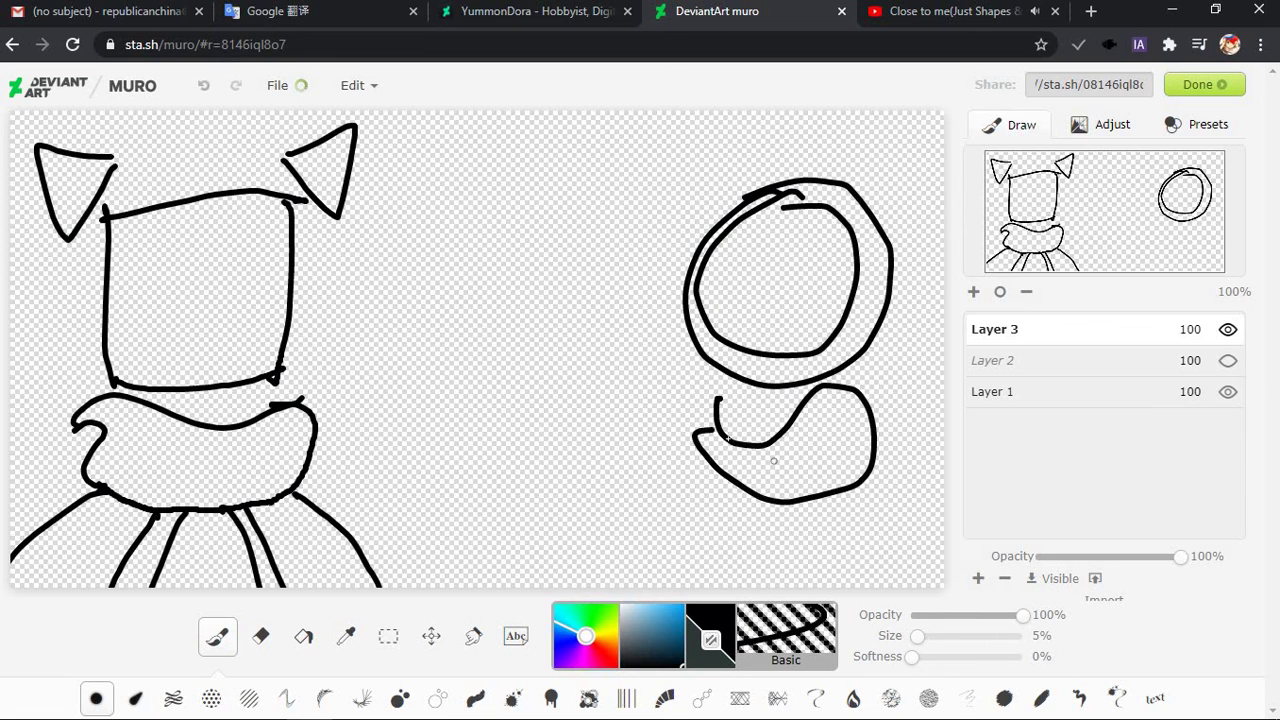
pyautogui.hotkey('ctrl', 'z')
pyautogui.moveTo(721, 414)
pyautogui.mouseDown()
pyautogui.moveTo(861, 485)
pyautogui.moveTo(752, 513)
pyautogui.moveTo(685, 479)
pyautogui.moveTo(708, 437)
pyautogui.moveTo(744, 449)
pyautogui.moveTo(713, 443)
pyautogui.moveTo(705, 422)
pyautogui.moveTo(787, 412)
pyautogui.moveTo(864, 437)
pyautogui.moveTo(736, 496)
pyautogui.moveTo(863, 439)
pyautogui.moveTo(734, 495)
pyautogui.moveTo(651, 460)
pyautogui.moveTo(715, 408)
pyautogui.mouseUp()
pyautogui.hotkey('ctrl', 'z')
pyautogui.hotkey('ctrl', 'z')
pyautogui.moveTo(826, 410)
pyautogui.mouseDown()
pyautogui.moveTo(843, 430)
pyautogui.moveTo(678, 432)
pyautogui.moveTo(830, 409)
pyautogui.mouseUp()
pyautogui.hotkey('ctrl', 'z')
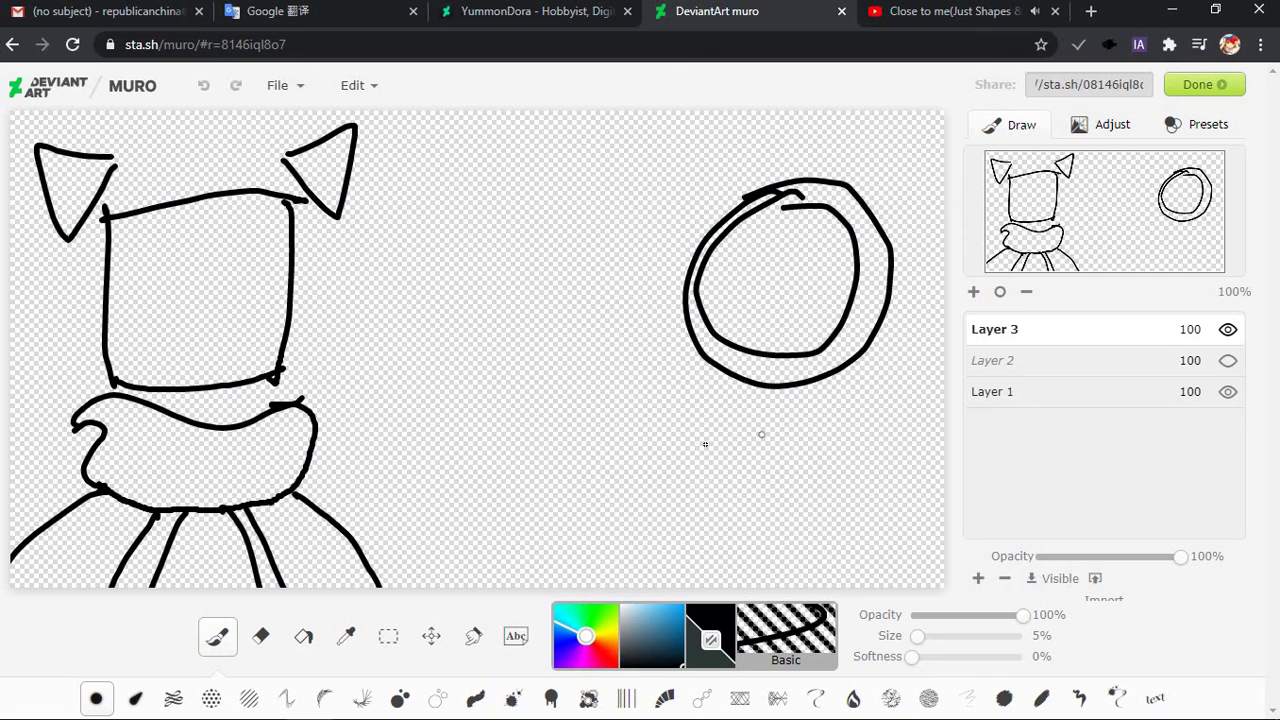
# Try a small bean-shaped collar with a slanted right body line below the round head, and undo both
pyautogui.moveTo(740, 462)
pyautogui.mouseDown()
pyautogui.moveTo(740, 425)
pyautogui.moveTo(760, 450)
pyautogui.moveTo(854, 435)
pyautogui.moveTo(712, 426)
pyautogui.moveTo(712, 456)
pyautogui.mouseUp()
pyautogui.hotkey('ctrl', 'z')
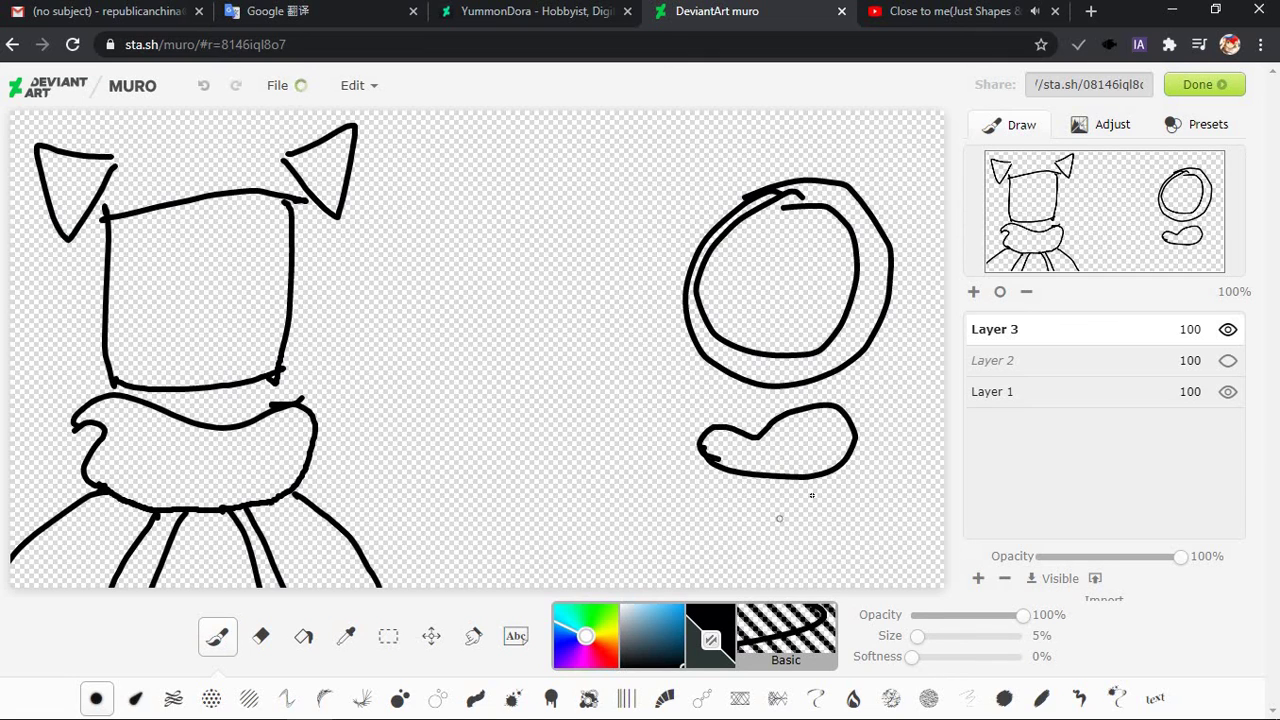
pyautogui.moveTo(826, 474); pyautogui.dragTo(882, 532)
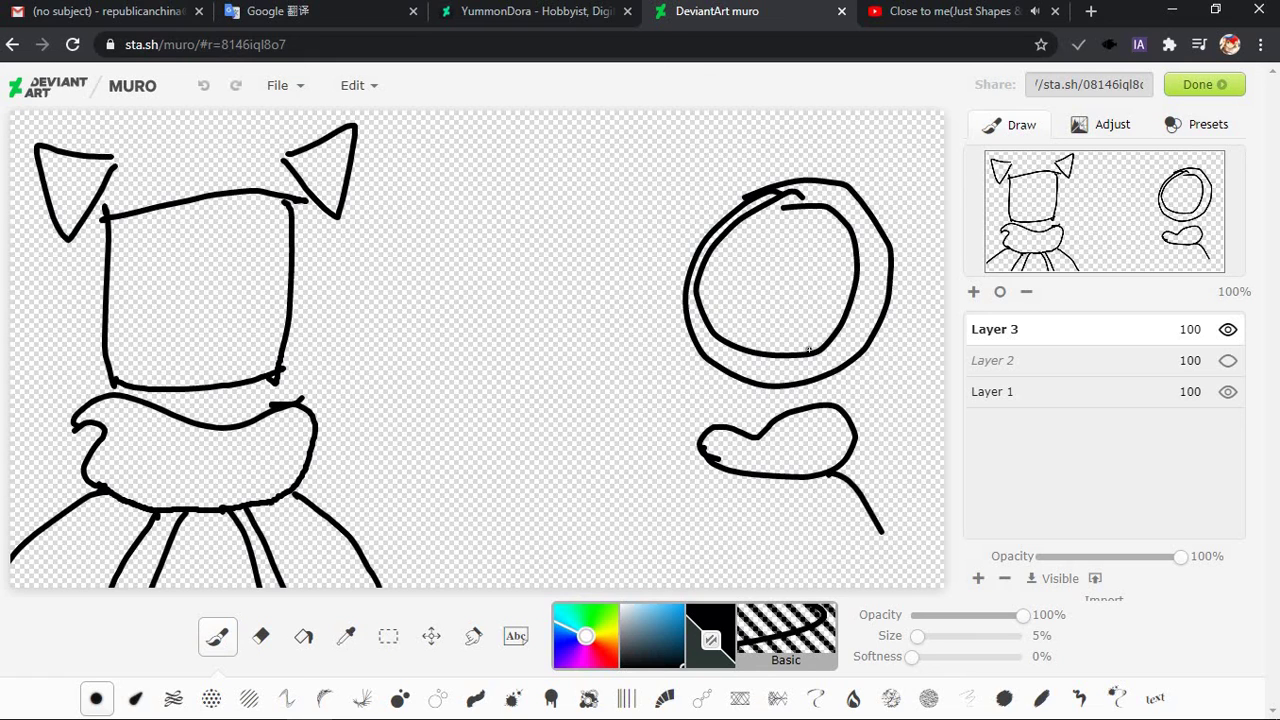
pyautogui.hotkey('ctrl', 'z')
pyautogui.hotkey('ctrl', 'z')
# Draw a wider, heart-like collar outline with a central dip in its top edge below the round head
pyautogui.moveTo(802, 468)
pyautogui.mouseDown()
pyautogui.moveTo(847, 423)
pyautogui.moveTo(823, 426)
pyautogui.moveTo(790, 465)
pyautogui.moveTo(755, 467)
pyautogui.moveTo(833, 409)
pyautogui.moveTo(701, 463)
pyautogui.moveTo(786, 475)
pyautogui.moveTo(770, 417)
pyautogui.moveTo(743, 403)
pyautogui.moveTo(697, 460)
pyautogui.moveTo(757, 480)
pyautogui.moveTo(723, 483)
pyautogui.moveTo(711, 467)
pyautogui.moveTo(818, 414)
pyautogui.moveTo(757, 437)
pyautogui.moveTo(723, 416)
pyautogui.moveTo(686, 428)
pyautogui.moveTo(688, 453)
pyautogui.moveTo(726, 474)
pyautogui.mouseUp()
pyautogui.hotkey('ctrl', 'z')
pyautogui.hotkey('ctrl', 'z')
pyautogui.hotkey('ctrl', 'z')
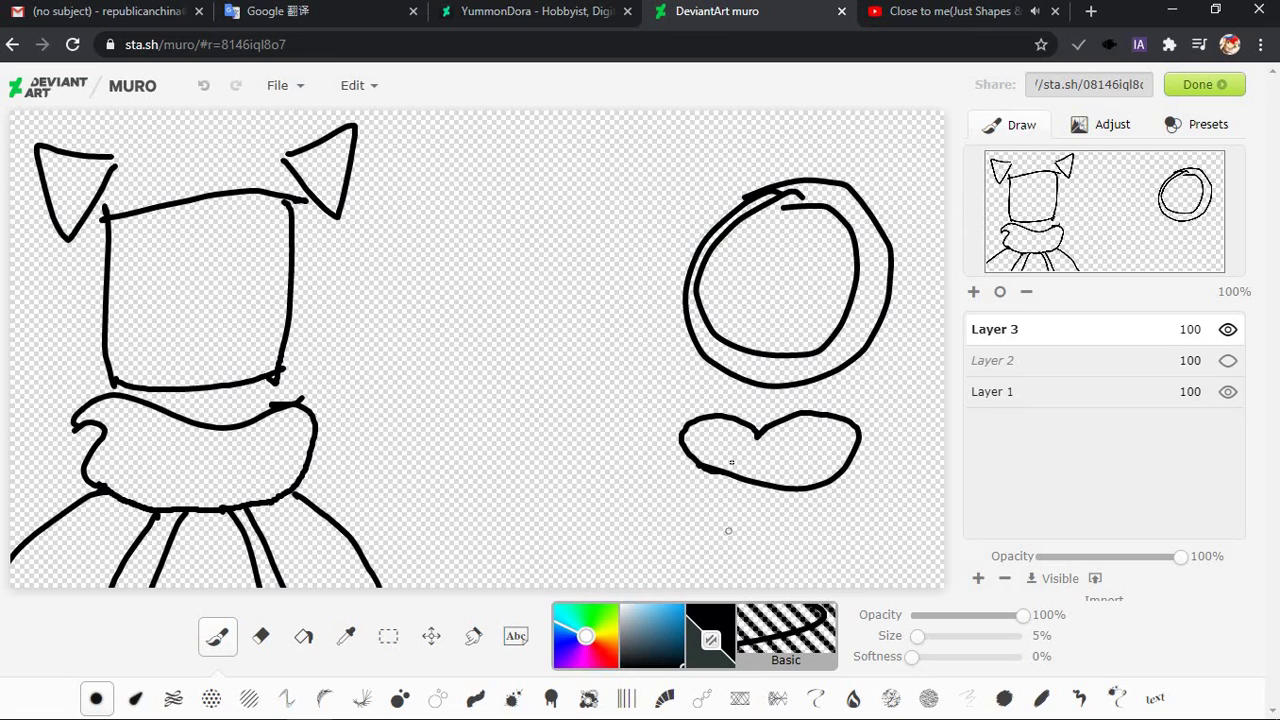
# Undo the heart-like collar and try a lower bean-shaped collar outline below the round head, undoing it too
pyautogui.hotkey('ctrl', 'z')
pyautogui.moveTo(680, 456)
pyautogui.mouseDown()
pyautogui.moveTo(844, 429)
pyautogui.moveTo(732, 420)
pyautogui.moveTo(730, 432)
pyautogui.moveTo(779, 450)
pyautogui.moveTo(675, 459)
pyautogui.moveTo(794, 496)
pyautogui.moveTo(821, 421)
pyautogui.moveTo(686, 470)
pyautogui.mouseUp()
pyautogui.hotkey('ctrl', 'z')
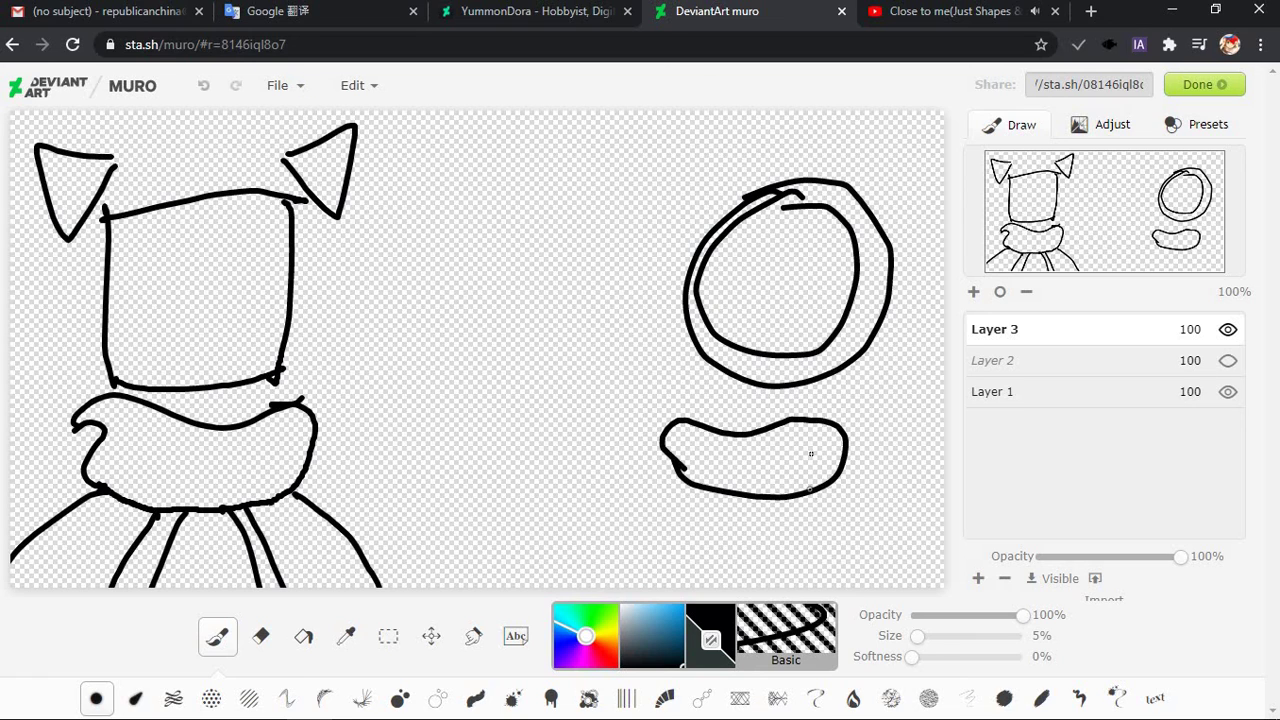
pyautogui.hotkey('ctrl', 'z')
# Try several more collar outlines and a slanted right body line below the round head, undoing each one
pyautogui.moveTo(703, 477)
pyautogui.mouseDown()
pyautogui.moveTo(826, 400)
pyautogui.moveTo(688, 445)
pyautogui.moveTo(782, 499)
pyautogui.mouseUp()
pyautogui.hotkey('ctrl', 'z')
pyautogui.moveTo(705, 468)
pyautogui.mouseDown()
pyautogui.moveTo(858, 436)
pyautogui.moveTo(690, 448)
pyautogui.moveTo(700, 476)
pyautogui.moveTo(760, 472)
pyautogui.moveTo(702, 430)
pyautogui.moveTo(684, 456)
pyautogui.mouseUp()
pyautogui.hotkey('ctrl', 'z')
pyautogui.moveTo(824, 484)
pyautogui.mouseDown()
pyautogui.moveTo(852, 530)
pyautogui.moveTo(890, 548)
pyautogui.mouseUp()
pyautogui.hotkey('ctrl', 'z')
pyautogui.hotkey('ctrl', 'z')
pyautogui.moveTo(716, 445)
pyautogui.mouseDown()
pyautogui.moveTo(843, 409)
pyautogui.moveTo(686, 437)
pyautogui.moveTo(718, 450)
pyautogui.moveTo(843, 434)
pyautogui.moveTo(694, 430)
pyautogui.moveTo(702, 455)
pyautogui.moveTo(846, 428)
pyautogui.moveTo(768, 430)
pyautogui.moveTo(680, 458)
pyautogui.moveTo(840, 450)
pyautogui.moveTo(790, 419)
pyautogui.moveTo(694, 431)
pyautogui.moveTo(737, 494)
pyautogui.mouseUp()
pyautogui.hotkey('ctrl', 'z')
pyautogui.hotkey('ctrl', 'z')
pyautogui.hotkey('ctrl', 'z')
pyautogui.hotkey('ctrl', 'z')
# Draw a closed, rounded collar outline with a slightly dipped top edge just below the round head
pyautogui.moveTo(676, 458)
pyautogui.mouseDown()
pyautogui.moveTo(769, 523)
pyautogui.moveTo(833, 436)
pyautogui.mouseUp()
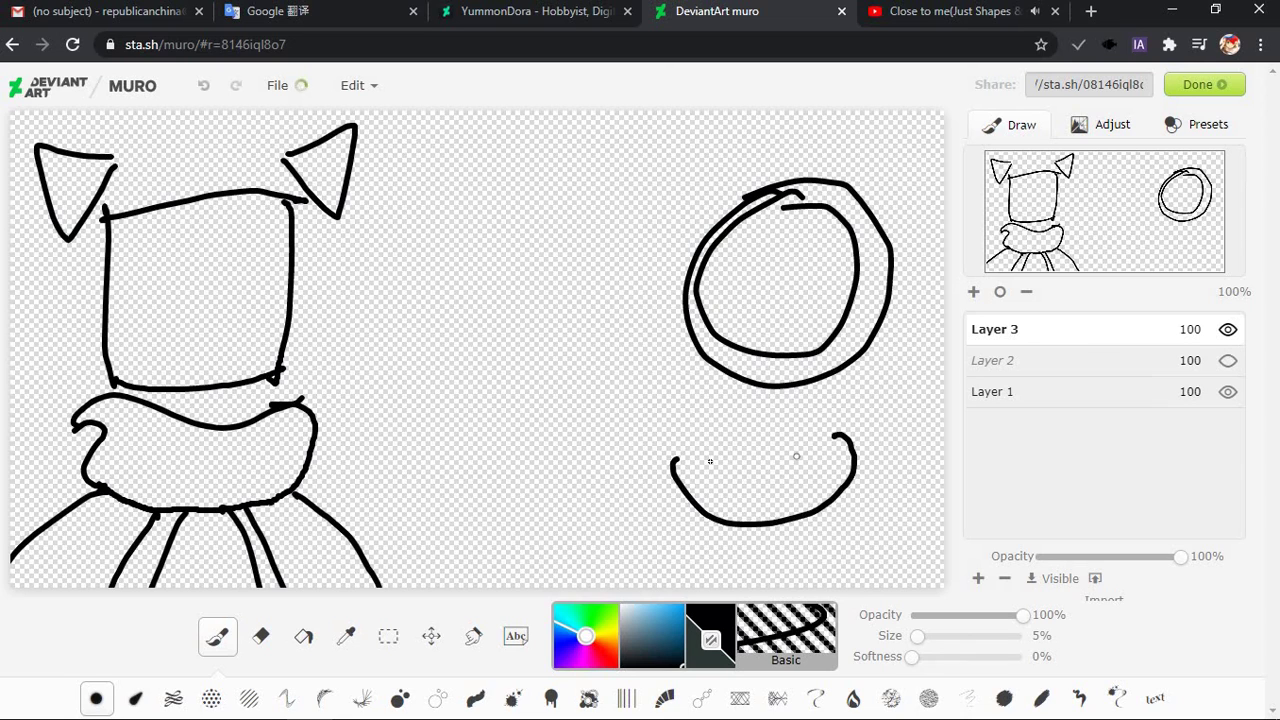
pyautogui.hotkey('ctrl', 'z')
pyautogui.moveTo(690, 441)
pyautogui.mouseDown()
pyautogui.moveTo(868, 432)
pyautogui.moveTo(692, 447)
pyautogui.moveTo(688, 487)
pyautogui.moveTo(850, 408)
pyautogui.mouseUp()
pyautogui.hotkey('ctrl', 'z')
pyautogui.hotkey('ctrl', 'z')
pyautogui.hotkey('ctrl', 'z')
pyautogui.moveTo(695, 430)
pyautogui.mouseDown()
pyautogui.moveTo(795, 398)
pyautogui.moveTo(723, 406)
pyautogui.moveTo(692, 432)
pyautogui.mouseUp()
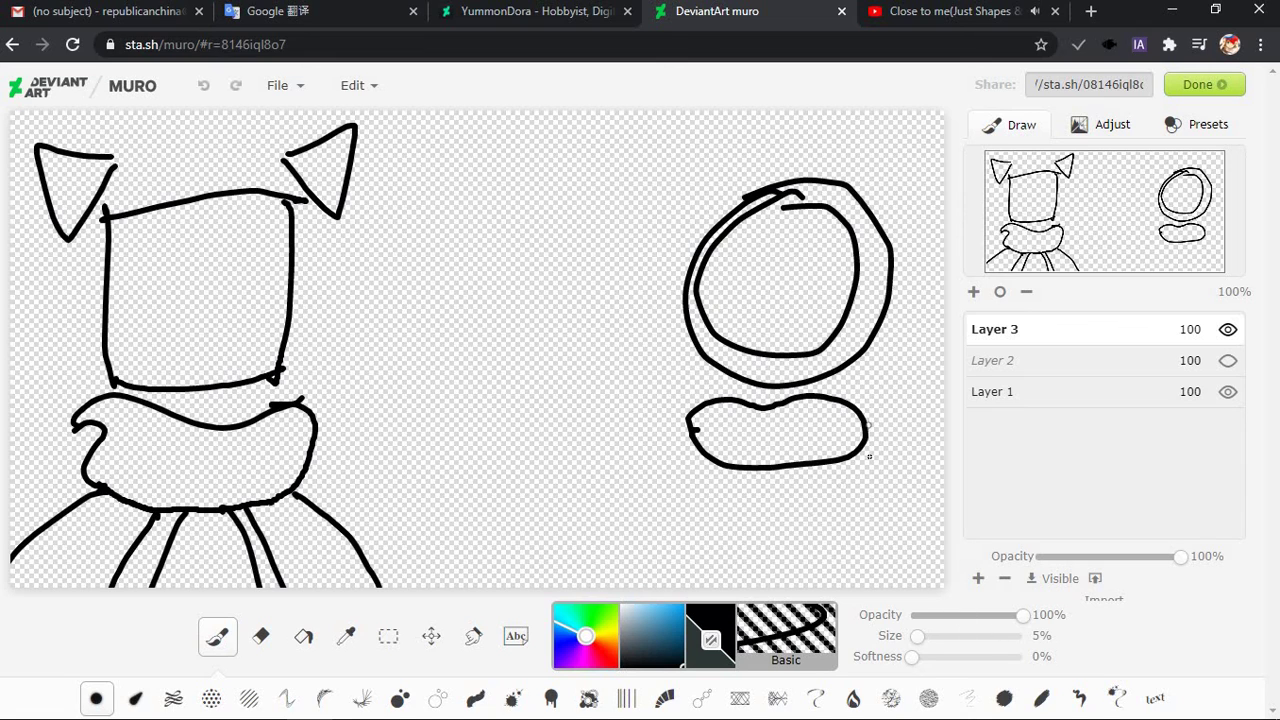
# Draw slanted right and left body lines running from the round-headed character's collar to the canvas edges
pyautogui.moveTo(866, 436); pyautogui.dragTo(868, 452)
pyautogui.moveTo(1035, 543); pyautogui.dragTo(1036, 544)
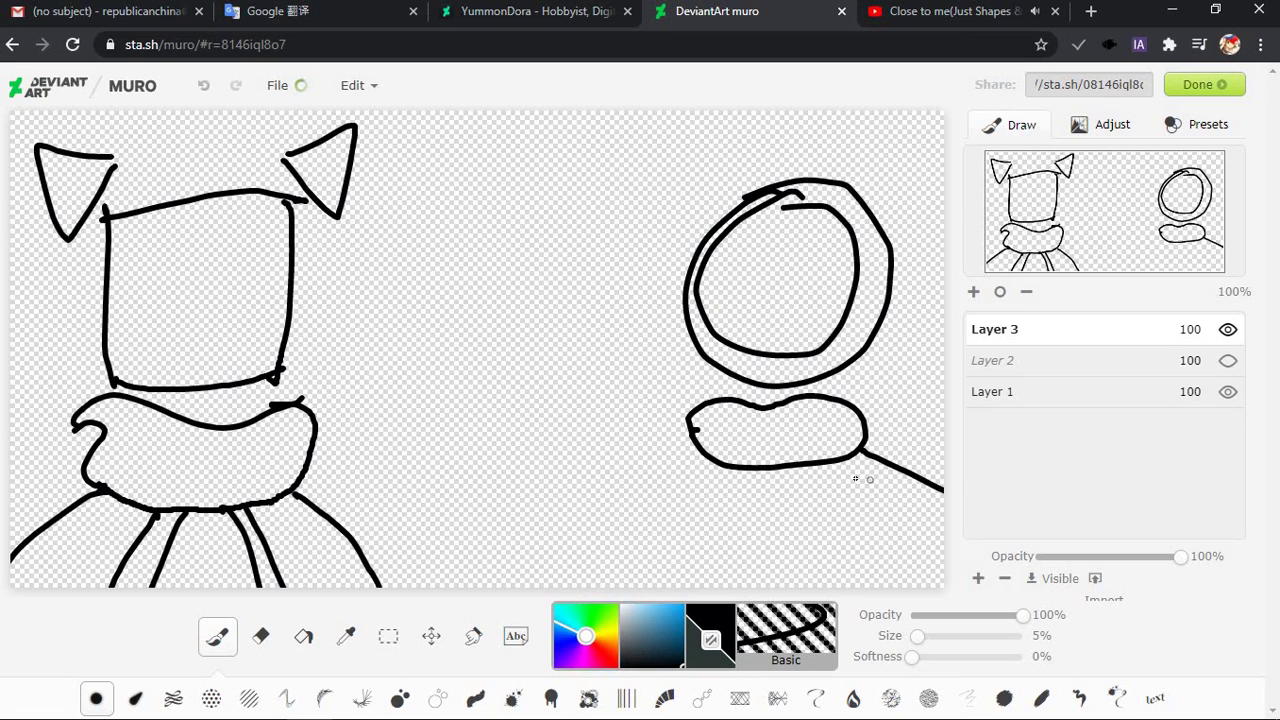
pyautogui.hotkey('ctrl', 'z')
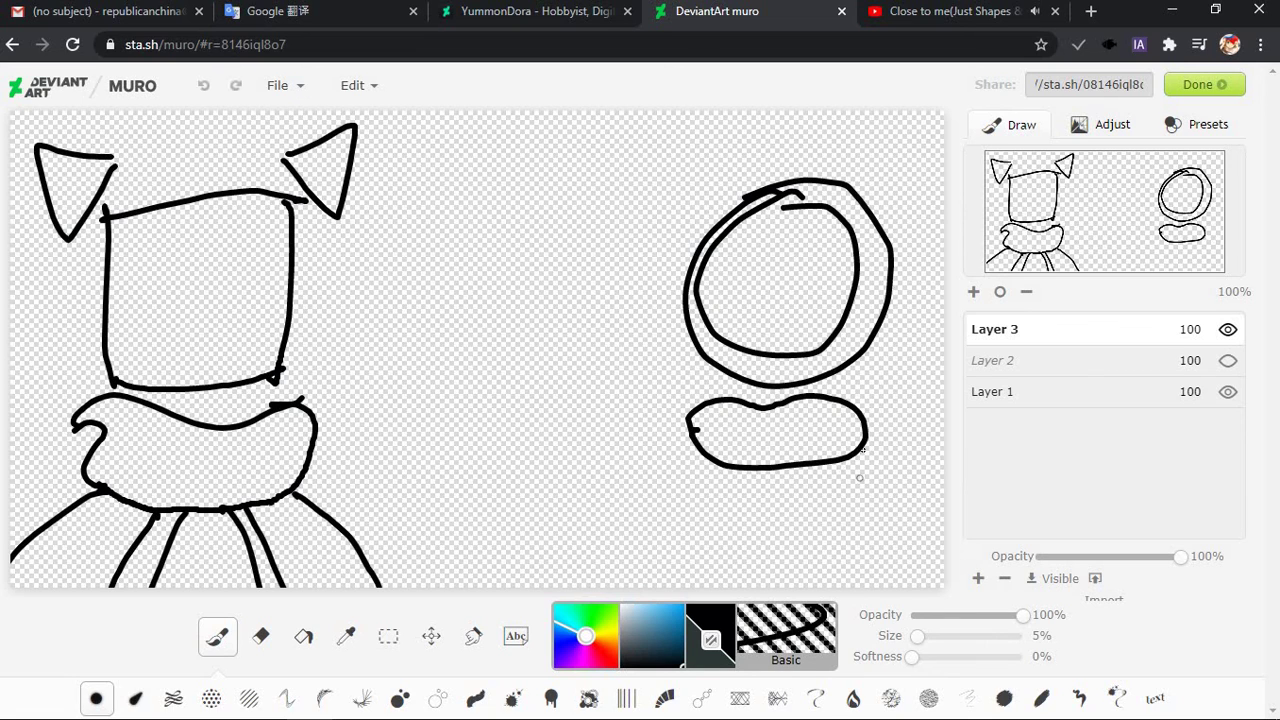
pyautogui.hotkey('ctrl', 'y')
pyautogui.hotkey('ctrl', 'z')
pyautogui.hotkey('ctrl', 'y')
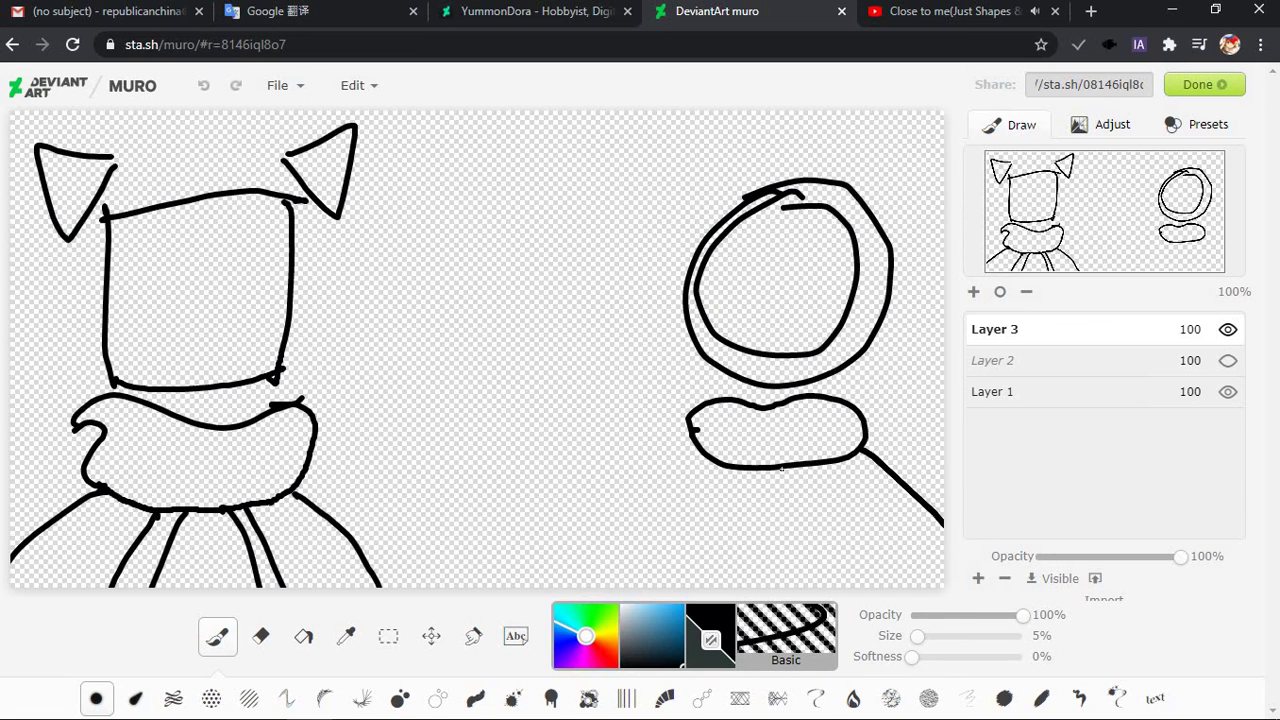
pyautogui.moveTo(712, 467); pyautogui.dragTo(631, 598)
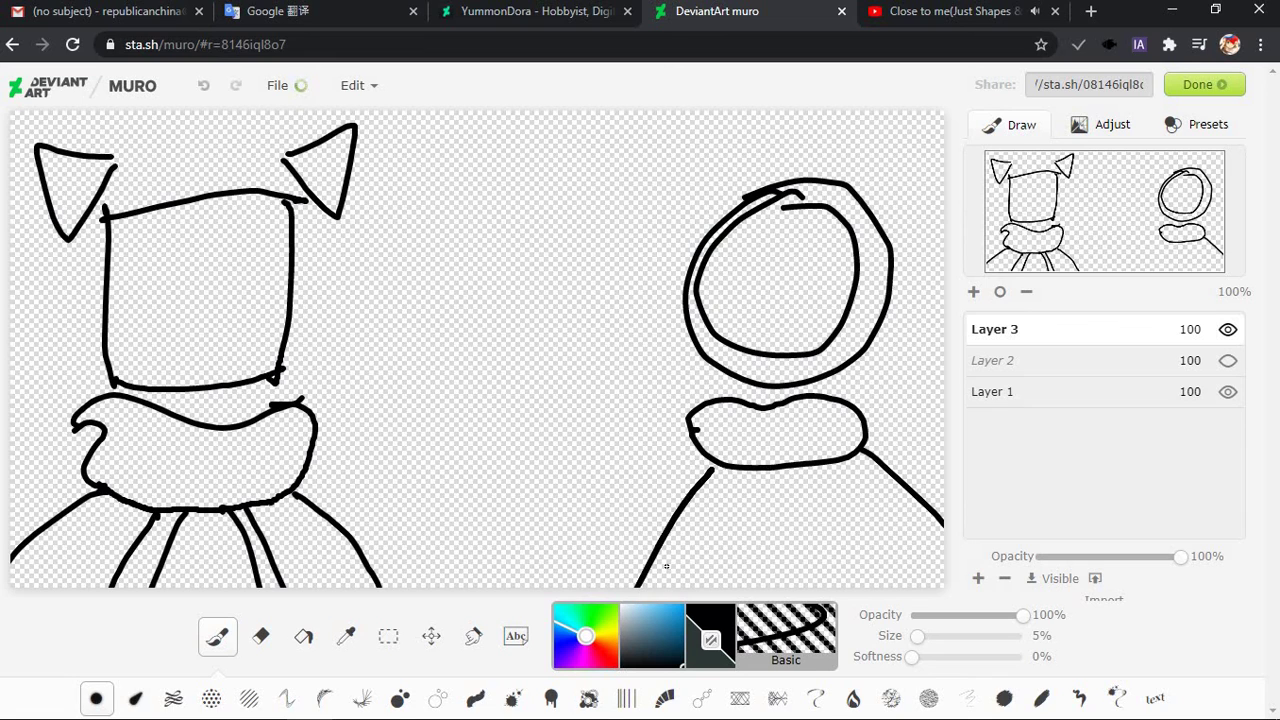
# Draw two short strips hanging from the lower edge of the round-headed character's collar
pyautogui.moveTo(840, 457)
pyautogui.mouseDown()
pyautogui.moveTo(778, 482)
pyautogui.moveTo(843, 500)
pyautogui.moveTo(772, 481)
pyautogui.moveTo(836, 500)
pyautogui.moveTo(778, 481)
pyautogui.moveTo(772, 555)
pyautogui.moveTo(780, 485)
pyautogui.moveTo(778, 518)
pyautogui.mouseUp()
pyautogui.hotkey('ctrl', 'z')
pyautogui.hotkey('ctrl', 'z')
pyautogui.hotkey('ctrl', 'z')
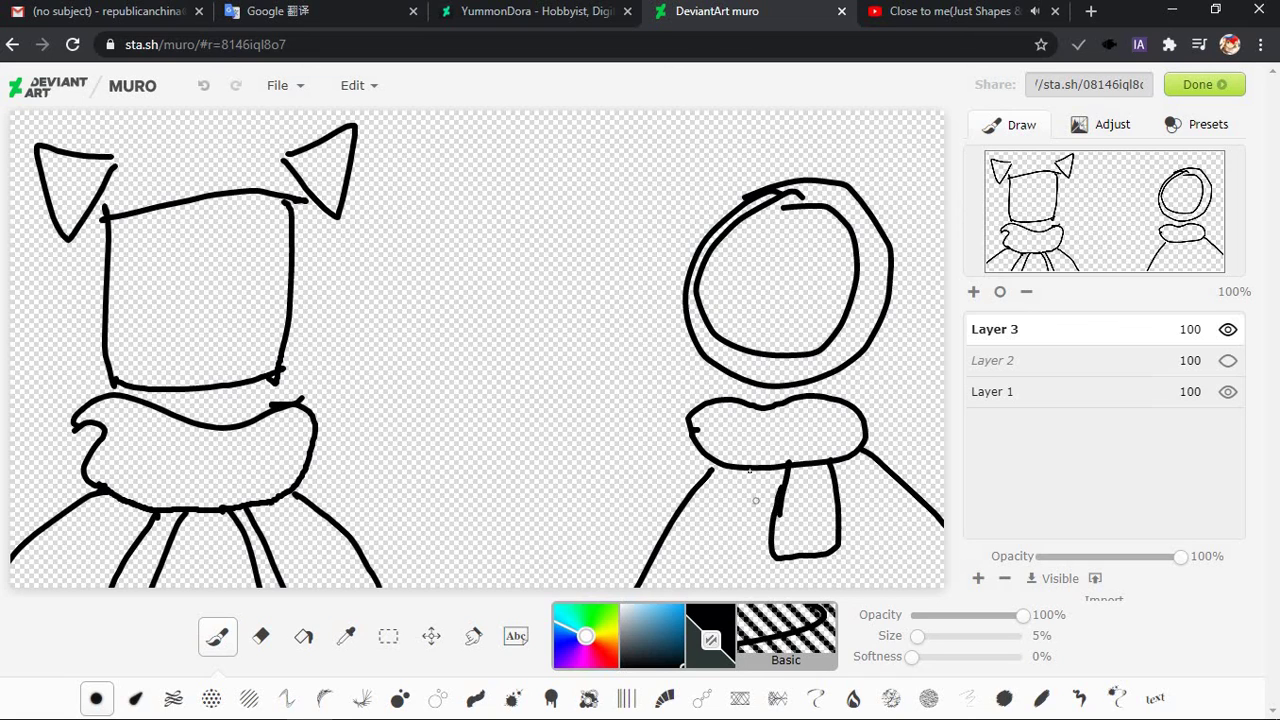
pyautogui.moveTo(742, 476)
pyautogui.mouseDown()
pyautogui.moveTo(692, 525)
pyautogui.moveTo(718, 468)
pyautogui.mouseUp()
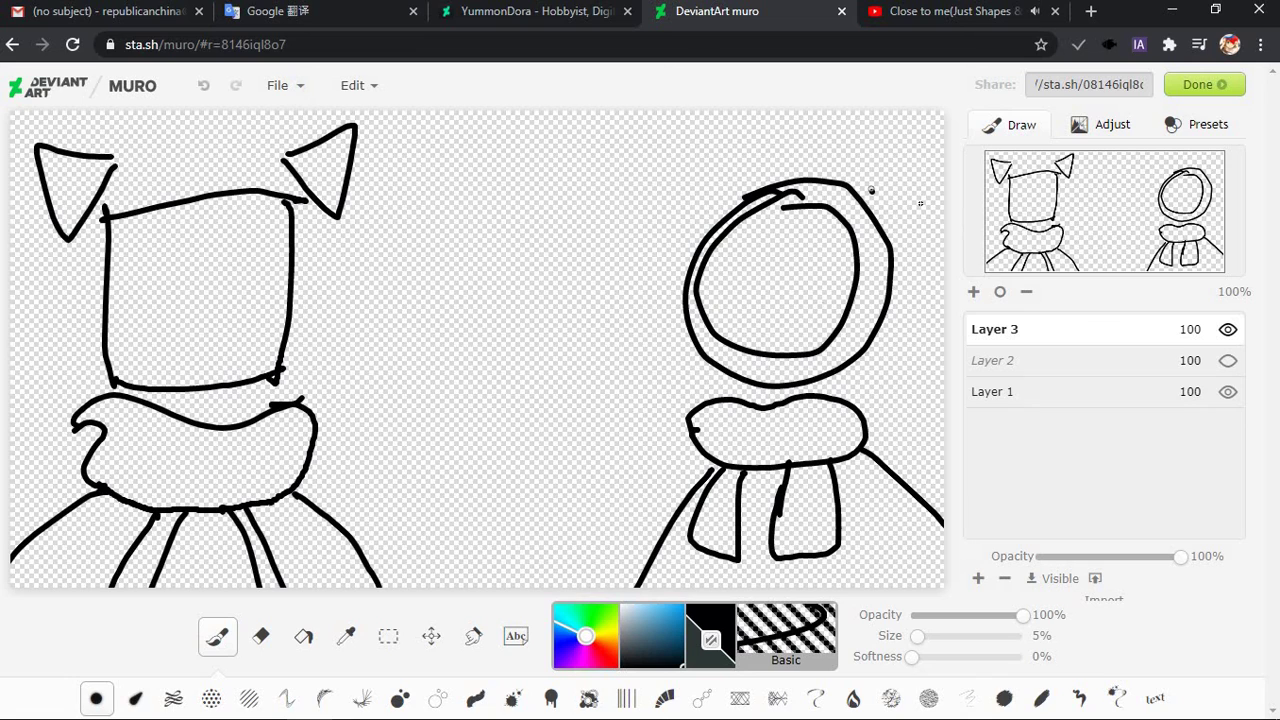
# Draw a triangular ear on each upper side of the round head
pyautogui.moveTo(870, 188)
pyautogui.mouseDown()
pyautogui.moveTo(885, 196)
pyautogui.moveTo(879, 134)
pyautogui.moveTo(850, 170)
pyautogui.mouseUp()
pyautogui.hotkey('ctrl', 'z')
pyautogui.hotkey('ctrl', 'z')
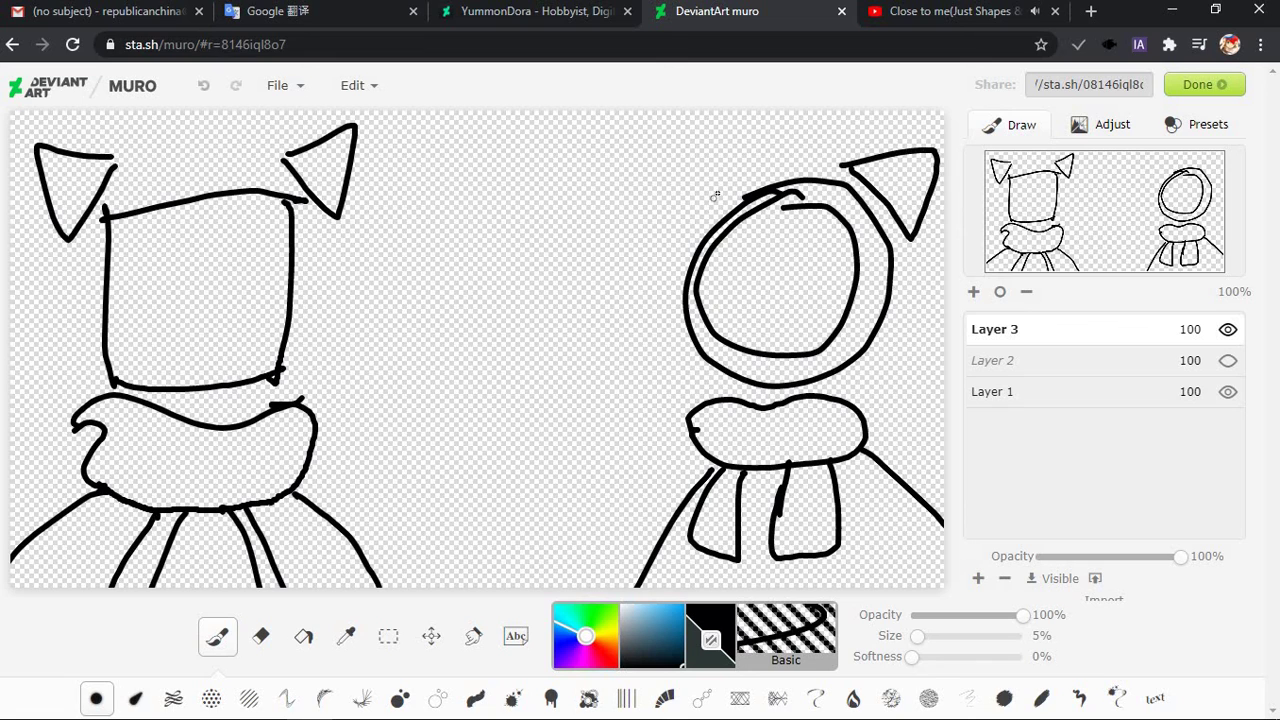
pyautogui.moveTo(715, 196)
pyautogui.mouseDown()
pyautogui.moveTo(652, 228)
pyautogui.moveTo(725, 180)
pyautogui.moveTo(674, 242)
pyautogui.moveTo(740, 178)
pyautogui.moveTo(698, 158)
pyautogui.moveTo(760, 158)
pyautogui.mouseUp()
pyautogui.hotkey('ctrl', 'z')
pyautogui.hotkey('ctrl', 'z')
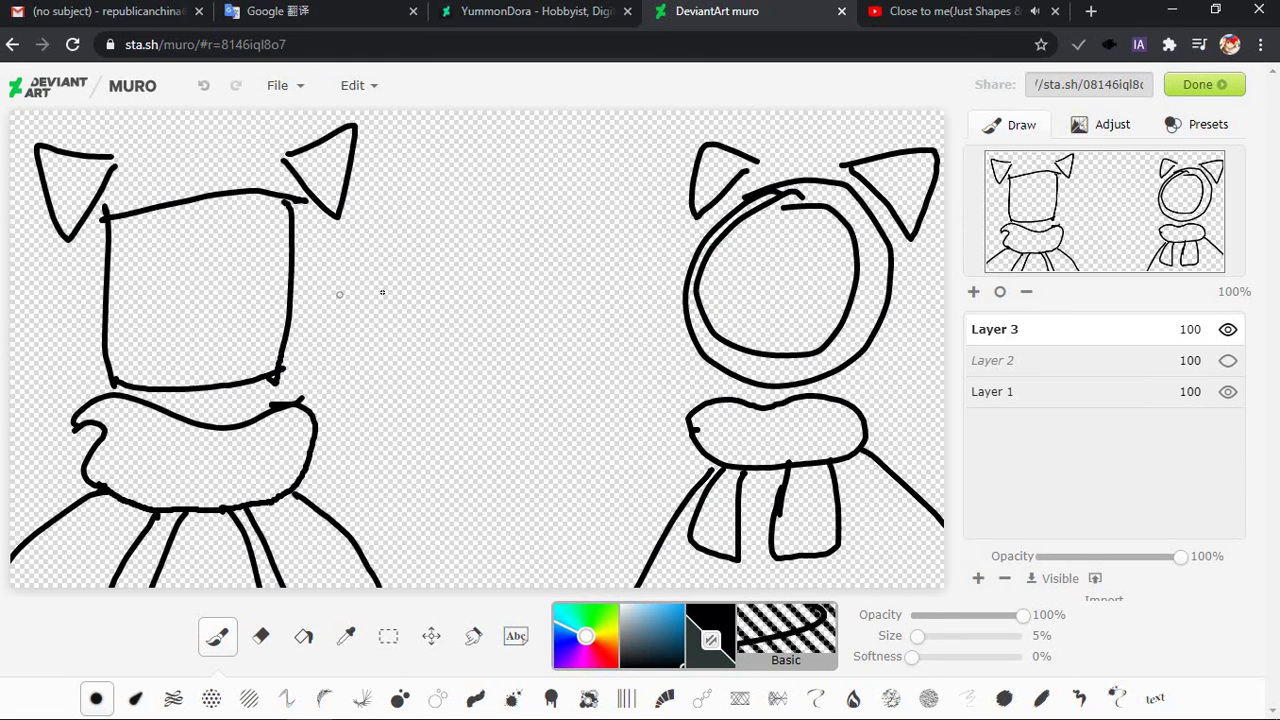
# Try a small square head outline in the gap between the two large characters, and undo it
pyautogui.moveTo(456, 195); pyautogui.dragTo(454, 287)
pyautogui.hotkey('ctrl', 'z')
pyautogui.moveTo(428, 208)
pyautogui.mouseDown()
pyautogui.moveTo(426, 270)
pyautogui.moveTo(510, 232)
pyautogui.moveTo(513, 272)
pyautogui.mouseUp()
pyautogui.moveTo(427, 275); pyautogui.dragTo(516, 273)
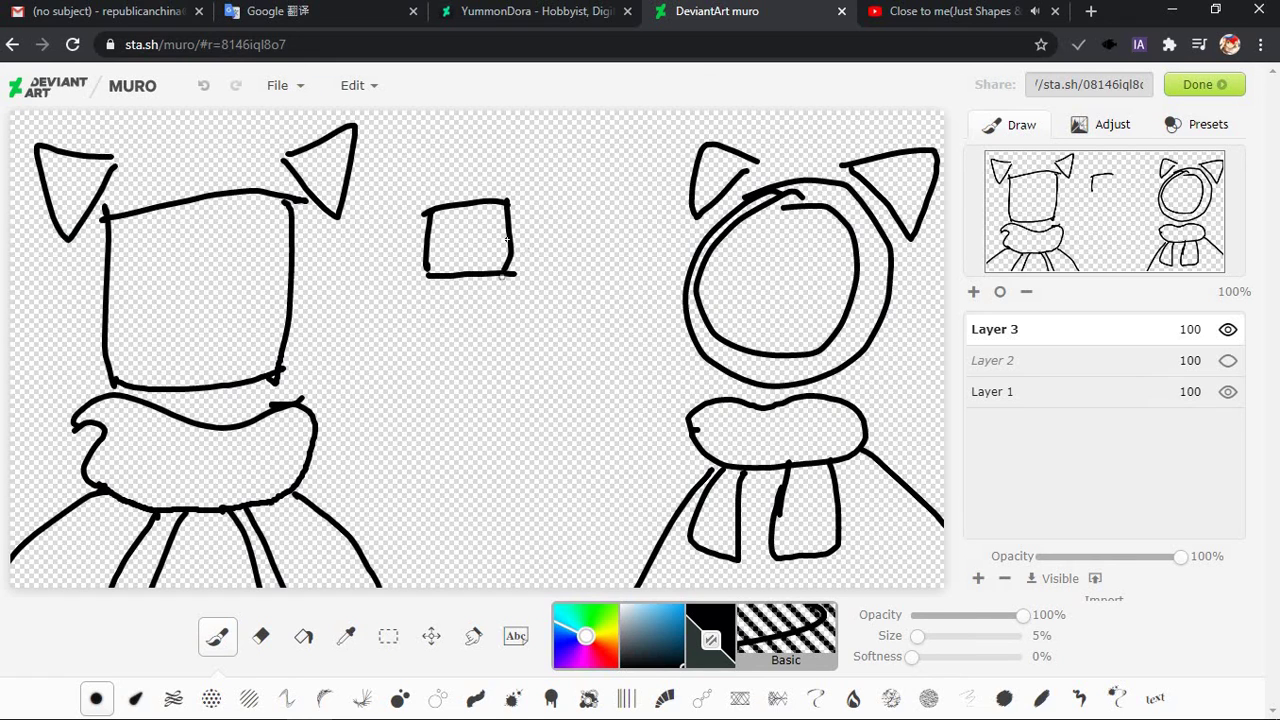
pyautogui.hotkey('ctrl', 'z')
pyautogui.hotkey('ctrl', 'z')
pyautogui.hotkey('ctrl', 'z')
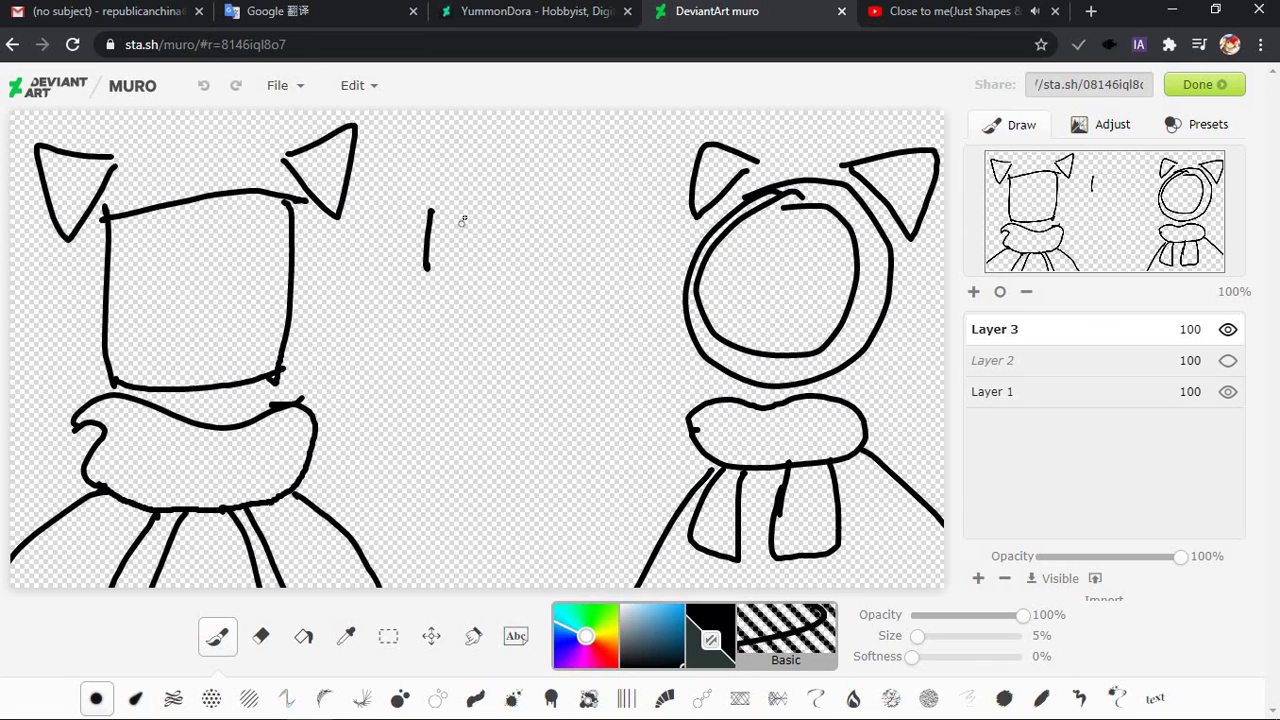
pyautogui.hotkey('ctrl', 'z')
# Try a taller side line and a top edge for the small middle head, and undo both
pyautogui.moveTo(433, 183); pyautogui.dragTo(430, 270)
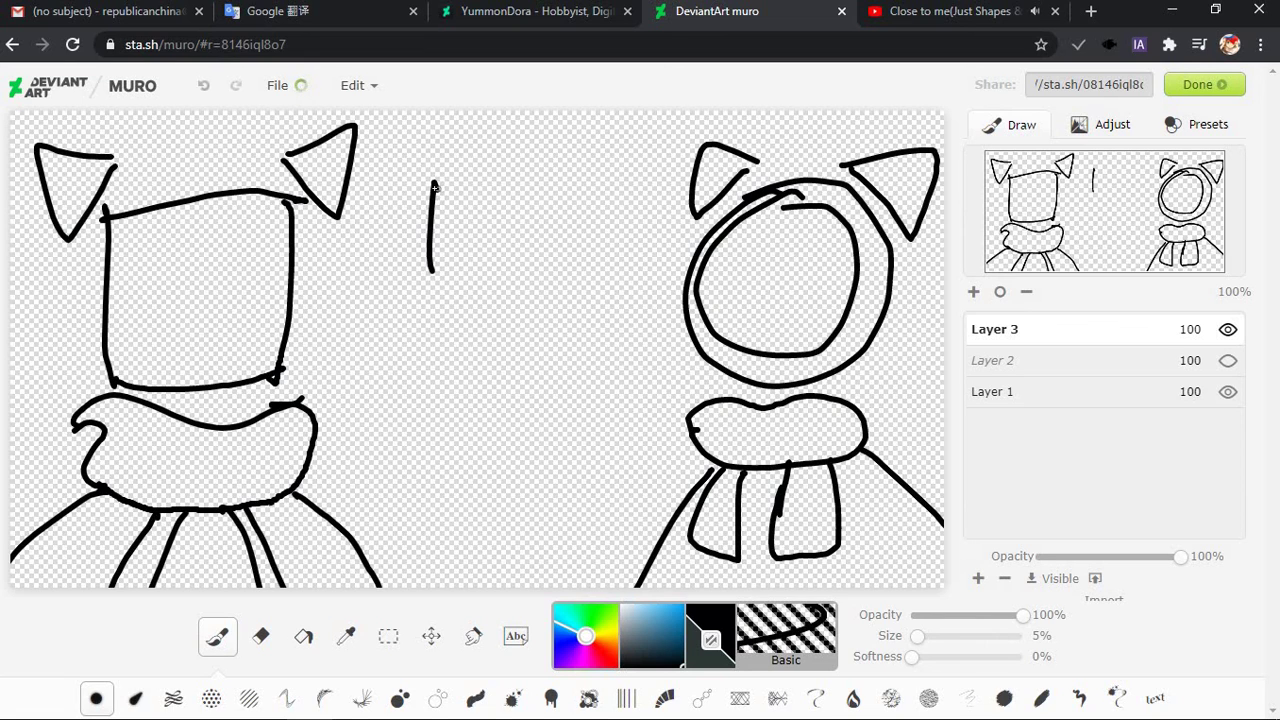
pyautogui.moveTo(432, 186); pyautogui.dragTo(460, 180)
pyautogui.hotkey('ctrl', 'z')
pyautogui.hotkey('ctrl', 'z')
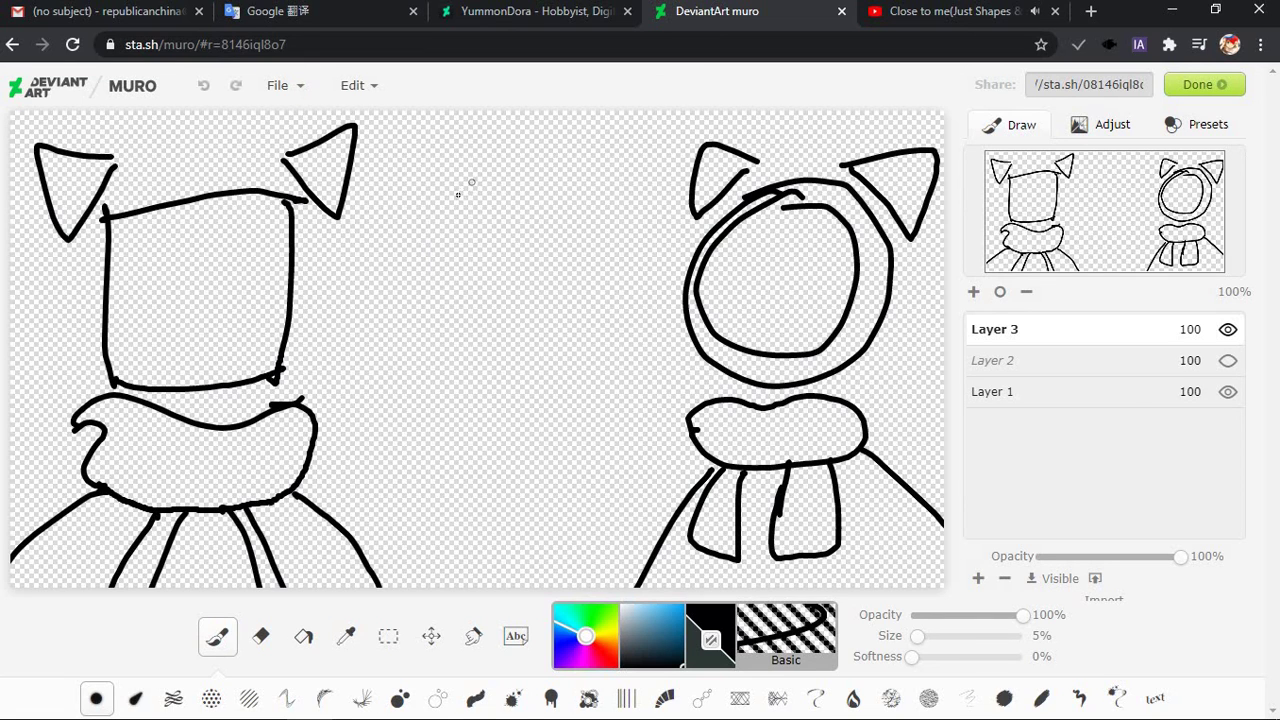
# Draw a small rectangular head between the two large characters, with a tiny rounded square on each side
pyautogui.moveTo(455, 207)
pyautogui.mouseDown()
pyautogui.moveTo(452, 275)
pyautogui.moveTo(505, 202)
pyautogui.moveTo(515, 265)
pyautogui.moveTo(491, 279)
pyautogui.moveTo(530, 263)
pyautogui.mouseUp()
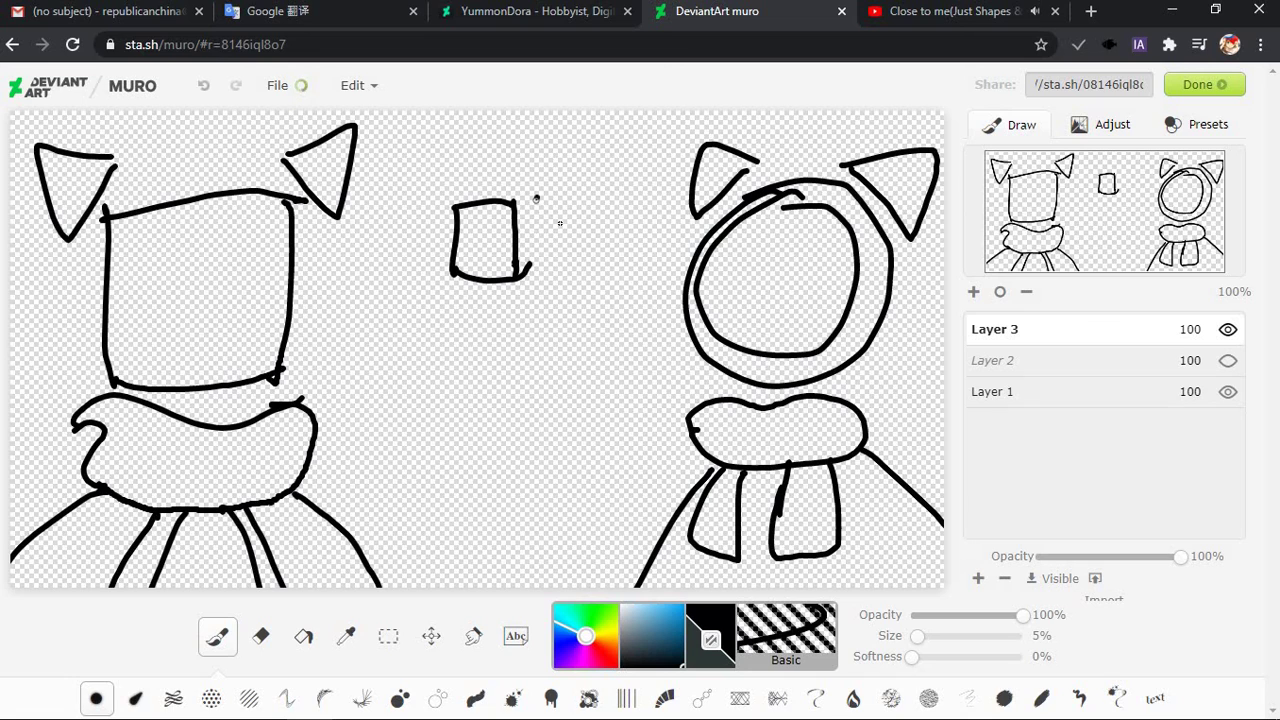
pyautogui.moveTo(538, 196); pyautogui.dragTo(564, 193)
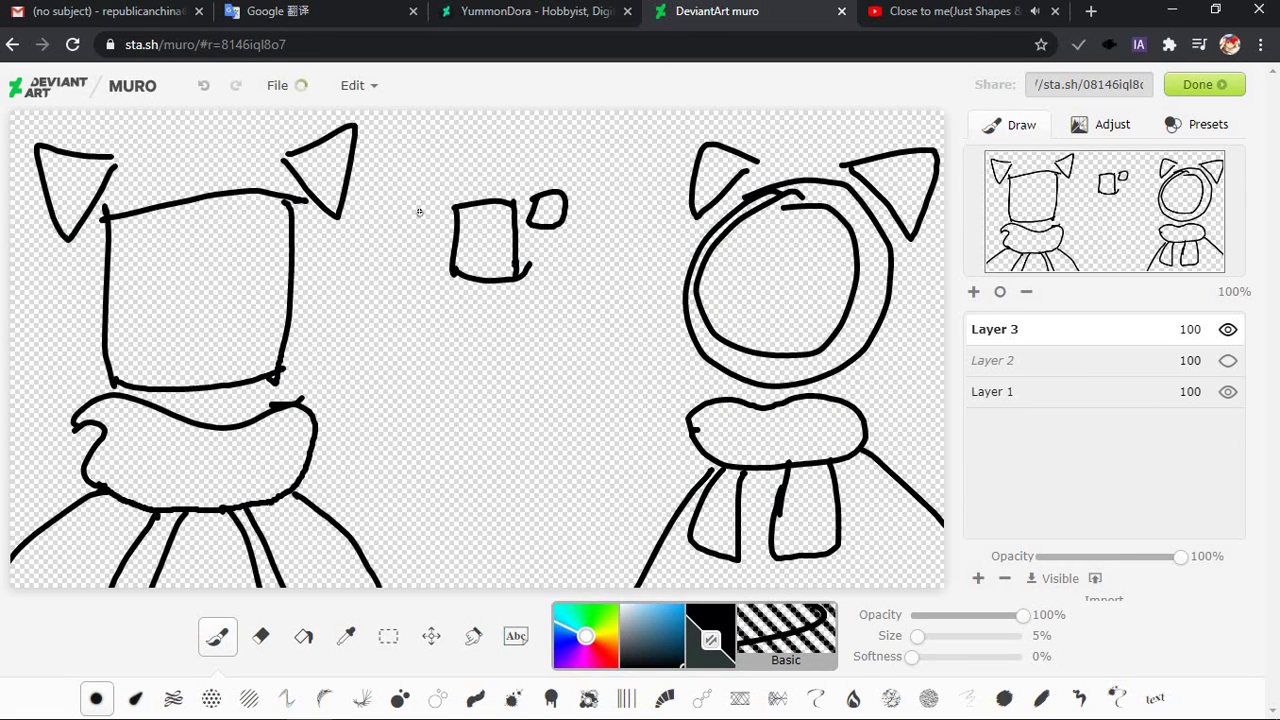
pyautogui.moveTo(420, 216)
pyautogui.mouseDown()
pyautogui.moveTo(380, 232)
pyautogui.moveTo(418, 204)
pyautogui.moveTo(420, 216)
pyautogui.moveTo(378, 236)
pyautogui.moveTo(416, 206)
pyautogui.moveTo(392, 210)
pyautogui.moveTo(414, 236)
pyautogui.moveTo(410, 204)
pyautogui.moveTo(416, 218)
pyautogui.moveTo(392, 222)
pyautogui.moveTo(424, 232)
pyautogui.moveTo(400, 202)
pyautogui.mouseUp()
pyautogui.hotkey('ctrl', 'z')
pyautogui.hotkey('ctrl', 'z')
pyautogui.hotkey('ctrl', 'z')
# Draw two narrow pointed ears above the small rectangular head
pyautogui.hotkey('ctrl', 'z')
pyautogui.hotkey('ctrl', 'z')
pyautogui.hotkey('ctrl', 'z')
pyautogui.hotkey('ctrl', 'z')
pyautogui.moveTo(520, 183)
pyautogui.mouseDown()
pyautogui.moveTo(504, 136)
pyautogui.moveTo(492, 184)
pyautogui.moveTo(451, 163)
pyautogui.moveTo(468, 187)
pyautogui.mouseUp()
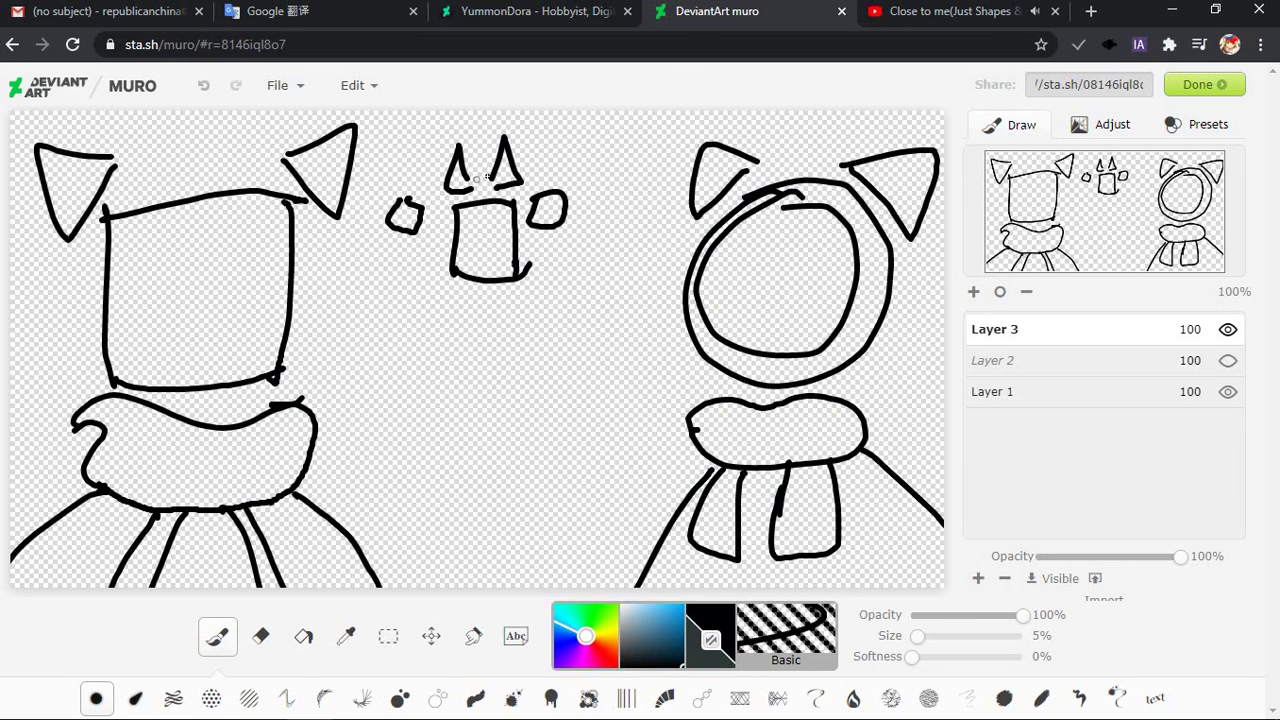
# Try a face with short dash-like eyes and a w-shaped mouth on the small rectangular head, and undo it
pyautogui.moveTo(496, 212)
pyautogui.mouseDown()
pyautogui.moveTo(494, 262)
pyautogui.moveTo(468, 254)
pyautogui.mouseUp()
pyautogui.hotkey('ctrl', 'z')
pyautogui.click(469, 231)
pyautogui.hotkey('ctrl', 'z')
pyautogui.hotkey('ctrl', 'z')
pyautogui.hotkey('ctrl', 'z')
pyautogui.hotkey('ctrl', 'z')
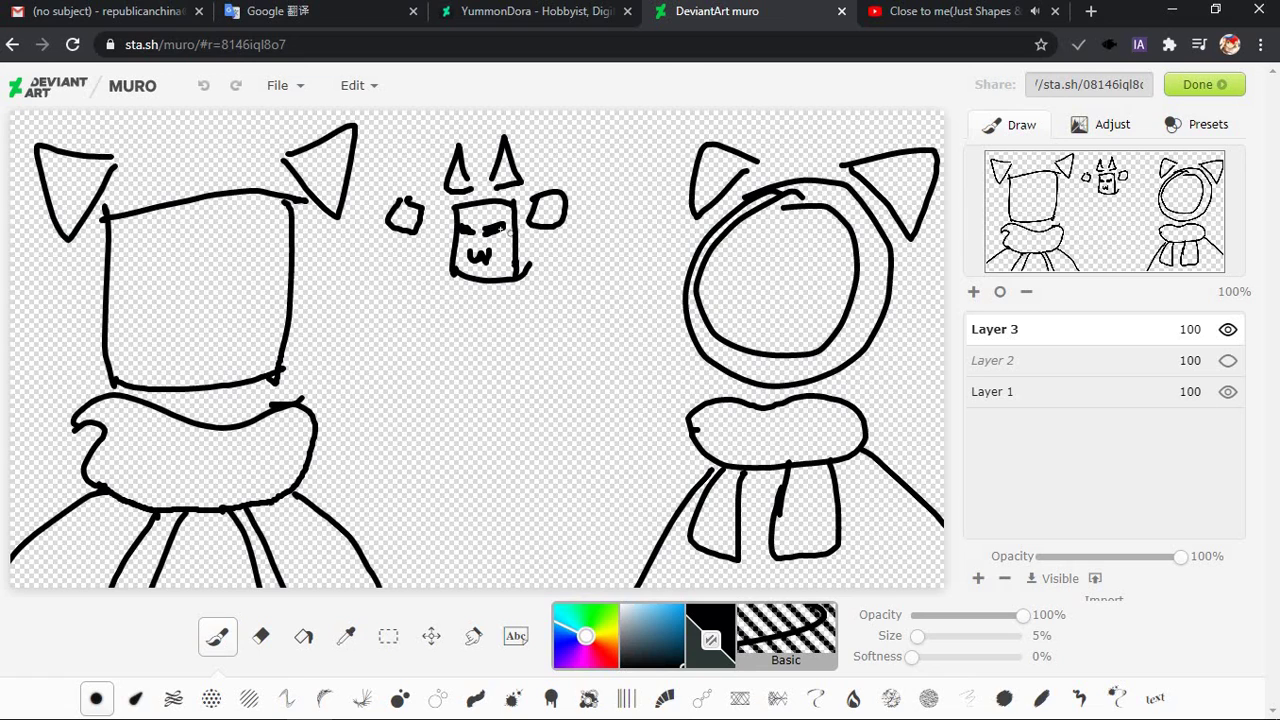
pyautogui.hotkey('ctrl', 'z')
pyautogui.hotkey('ctrl', 'z')
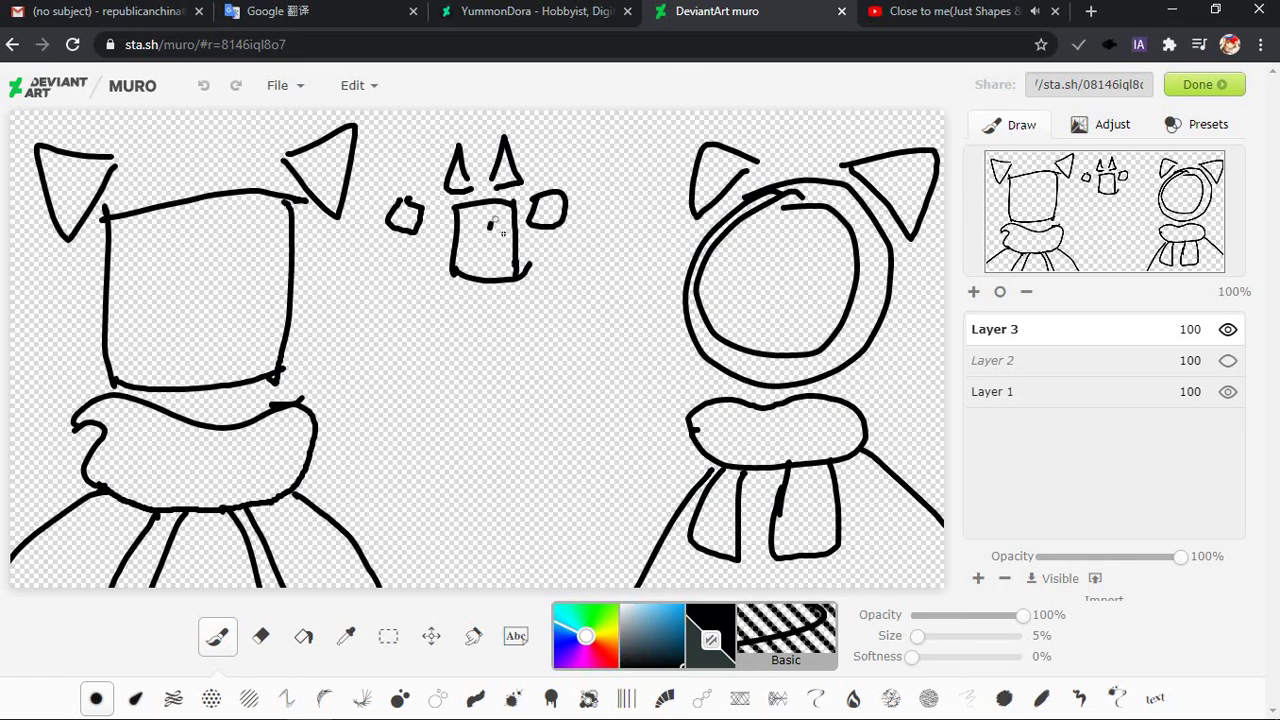
# Try inward-slanting eyes with a small zigzag mouth on the small rectangular head, redoing the mouth several times
pyautogui.moveTo(492, 224)
pyautogui.mouseDown()
pyautogui.moveTo(510, 225)
pyautogui.moveTo(470, 218)
pyautogui.moveTo(508, 211)
pyautogui.moveTo(468, 218)
pyautogui.moveTo(477, 245)
pyautogui.mouseUp()
pyautogui.hotkey('ctrl', 'z')
pyautogui.hotkey('ctrl', 'z')
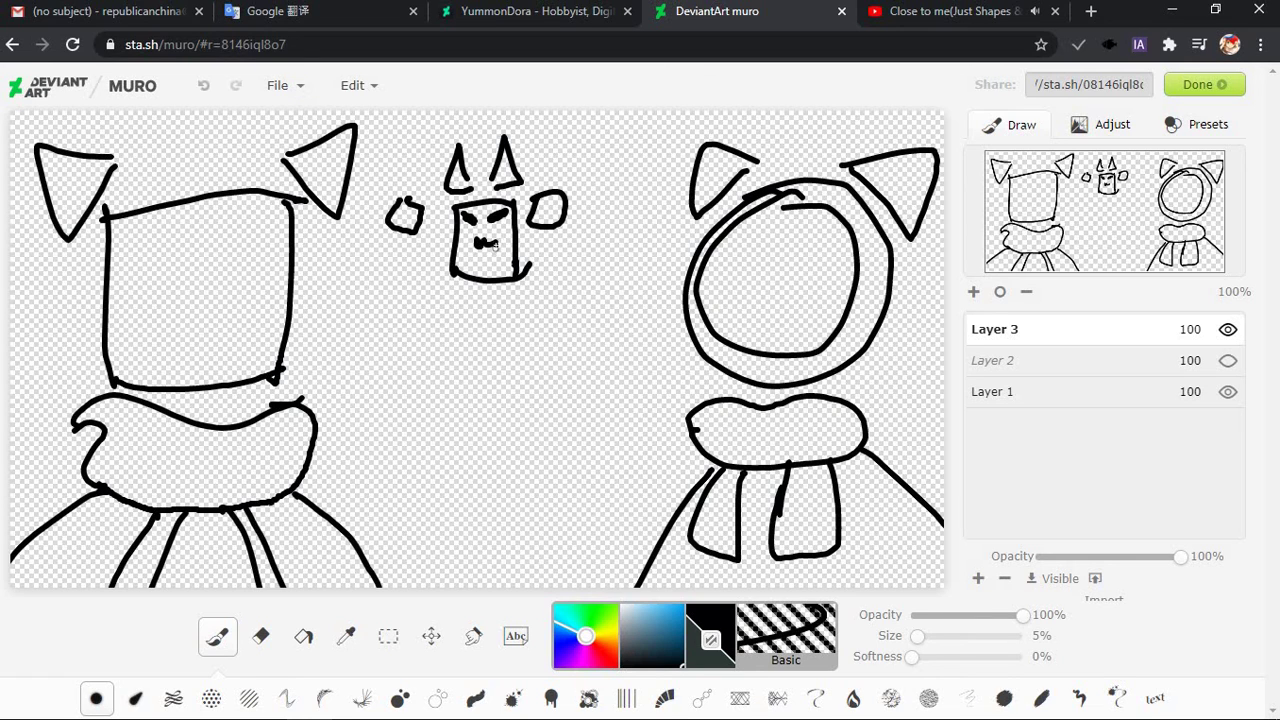
pyautogui.hotkey('ctrl', 'z')
pyautogui.hotkey('ctrl', 'z')
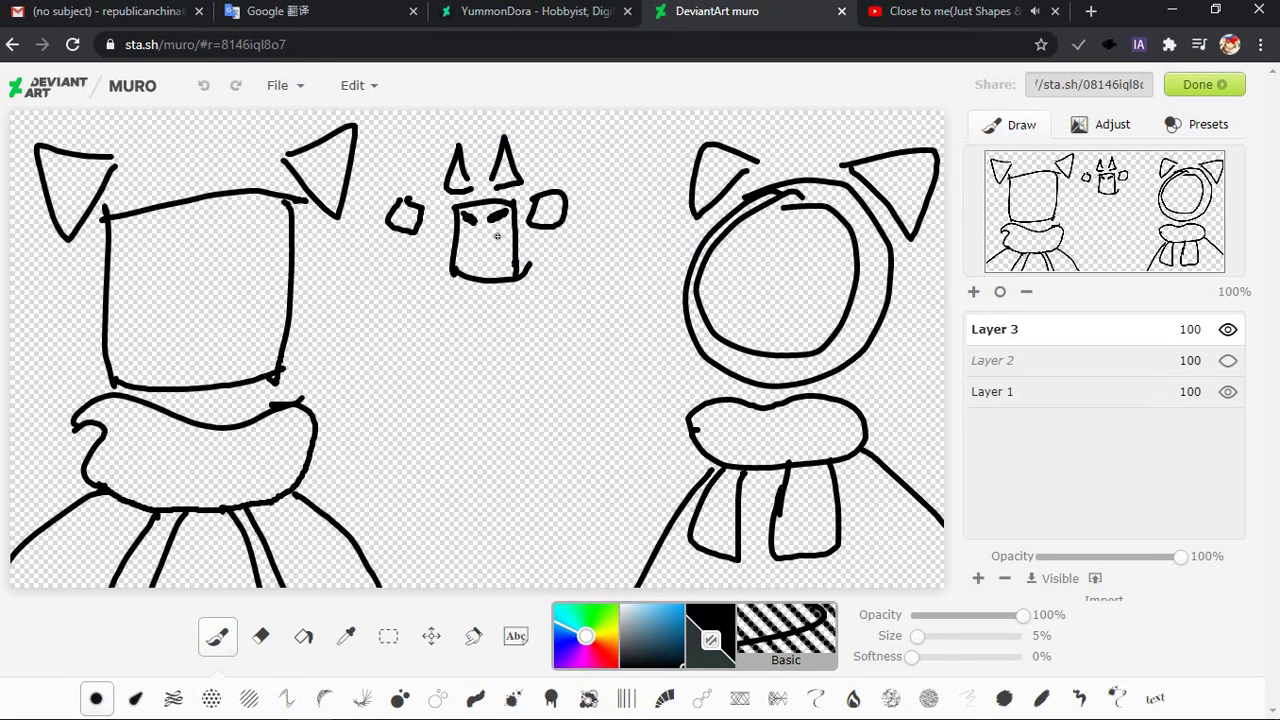
pyautogui.hotkey('ctrl', 'z')
pyautogui.moveTo(470, 240); pyautogui.dragTo(471, 252)
pyautogui.hotkey('ctrl', 'z')
pyautogui.click(477, 241)
# Try a curved line rising from the tiny square beside the small head, and undo it along with the face
pyautogui.moveTo(536, 188); pyautogui.dragTo(534, 202)
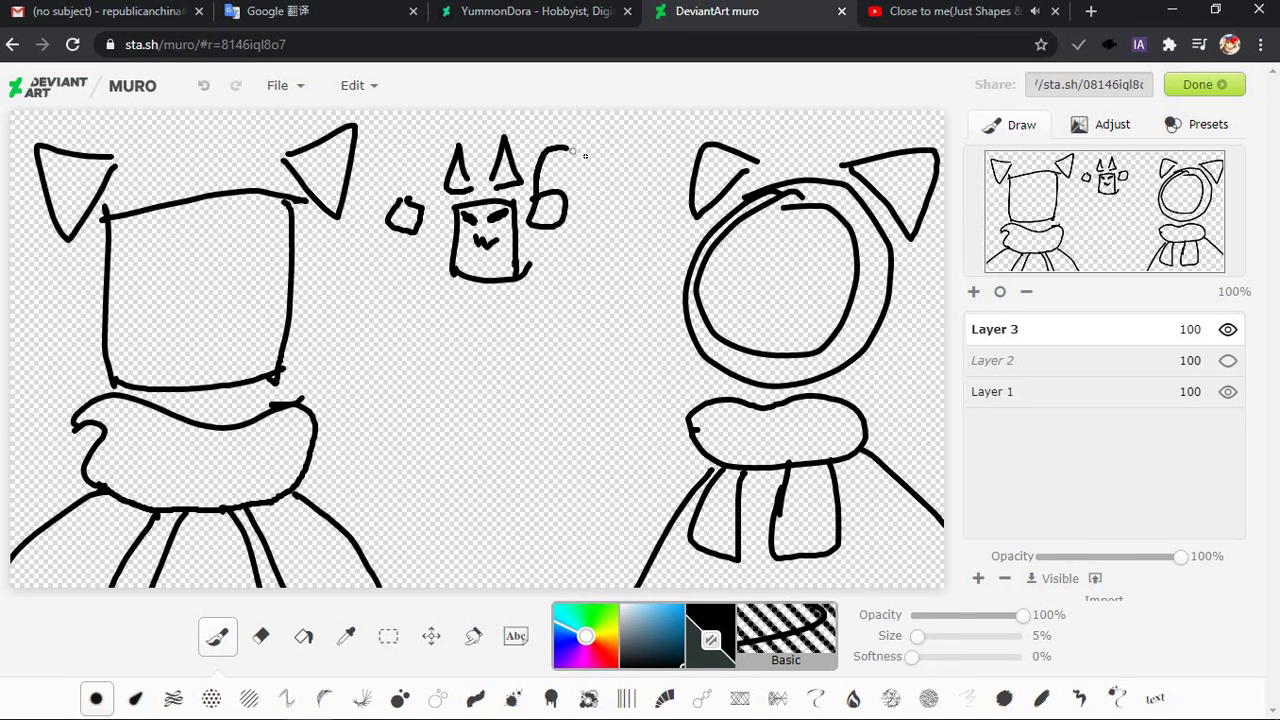
pyautogui.moveTo(564, 162); pyautogui.dragTo(588, 150)
pyautogui.hotkey('ctrl', 'z')
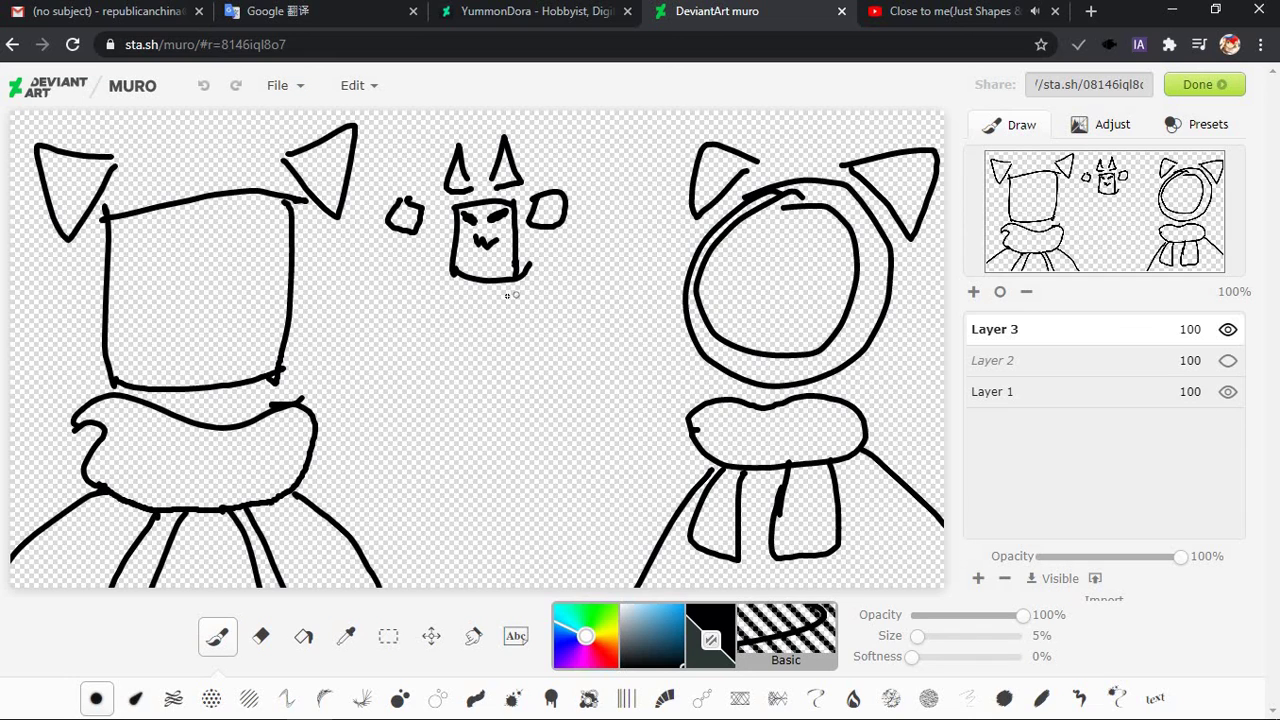
pyautogui.hotkey('ctrl', 'z')
pyautogui.hotkey('ctrl', 'z')
pyautogui.hotkey('ctrl', 'z')
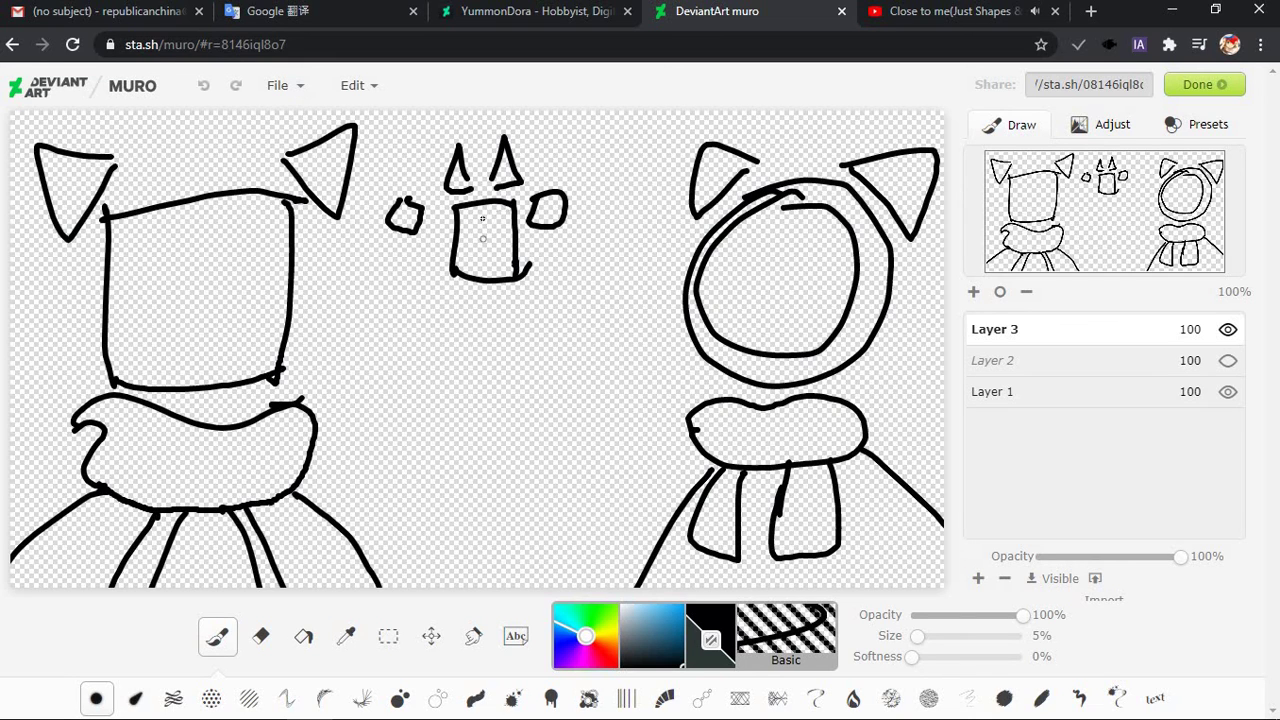
# Try two tall vertical eyes with a small smile on the small rectangular head, and undo them
pyautogui.moveTo(477, 212)
pyautogui.mouseDown()
pyautogui.moveTo(471, 254)
pyautogui.moveTo(486, 226)
pyautogui.moveTo(478, 262)
pyautogui.moveTo(492, 256)
pyautogui.mouseUp()
pyautogui.hotkey('ctrl', 'z')
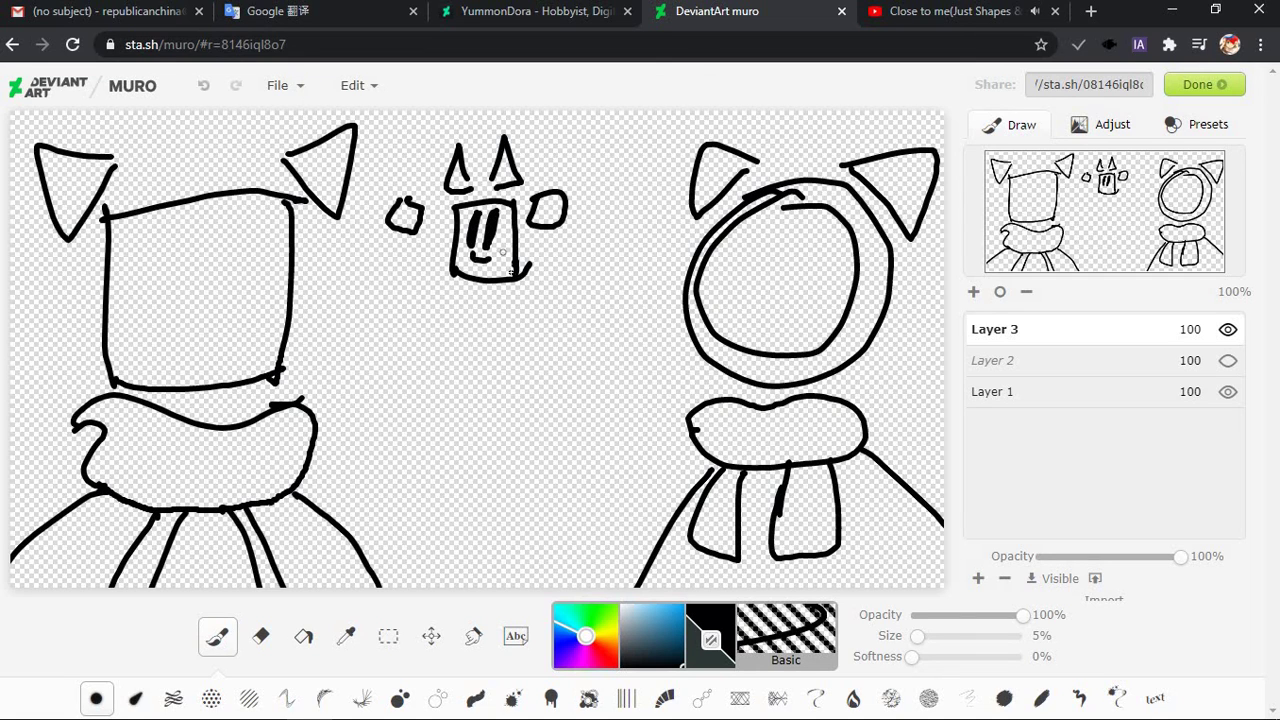
pyautogui.hotkey('ctrl', 'z')
pyautogui.hotkey('ctrl', 'z')
pyautogui.hotkey('ctrl', 'z')
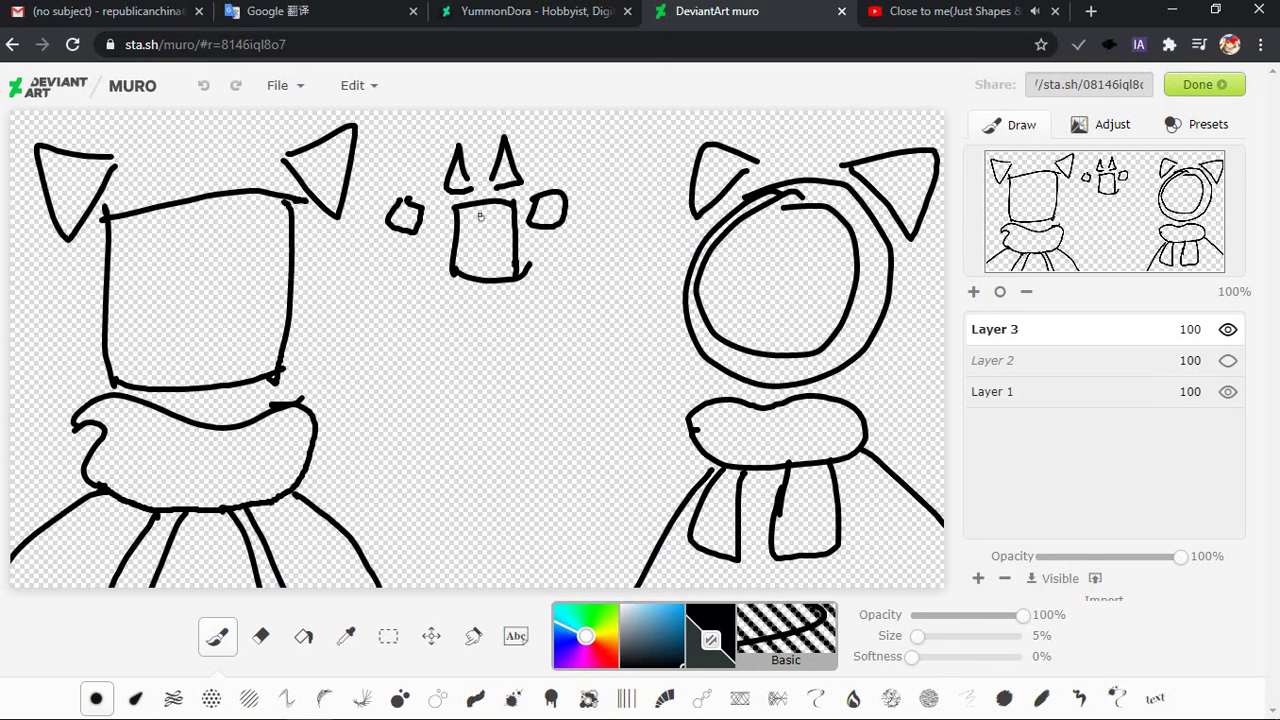
# Try short flat eye lines with a small curved smile on the small rectangular head
pyautogui.moveTo(473, 212)
pyautogui.mouseDown()
pyautogui.moveTo(469, 246)
pyautogui.moveTo(490, 217)
pyautogui.moveTo(514, 217)
pyautogui.mouseUp()
pyautogui.hotkey('ctrl', 'z')
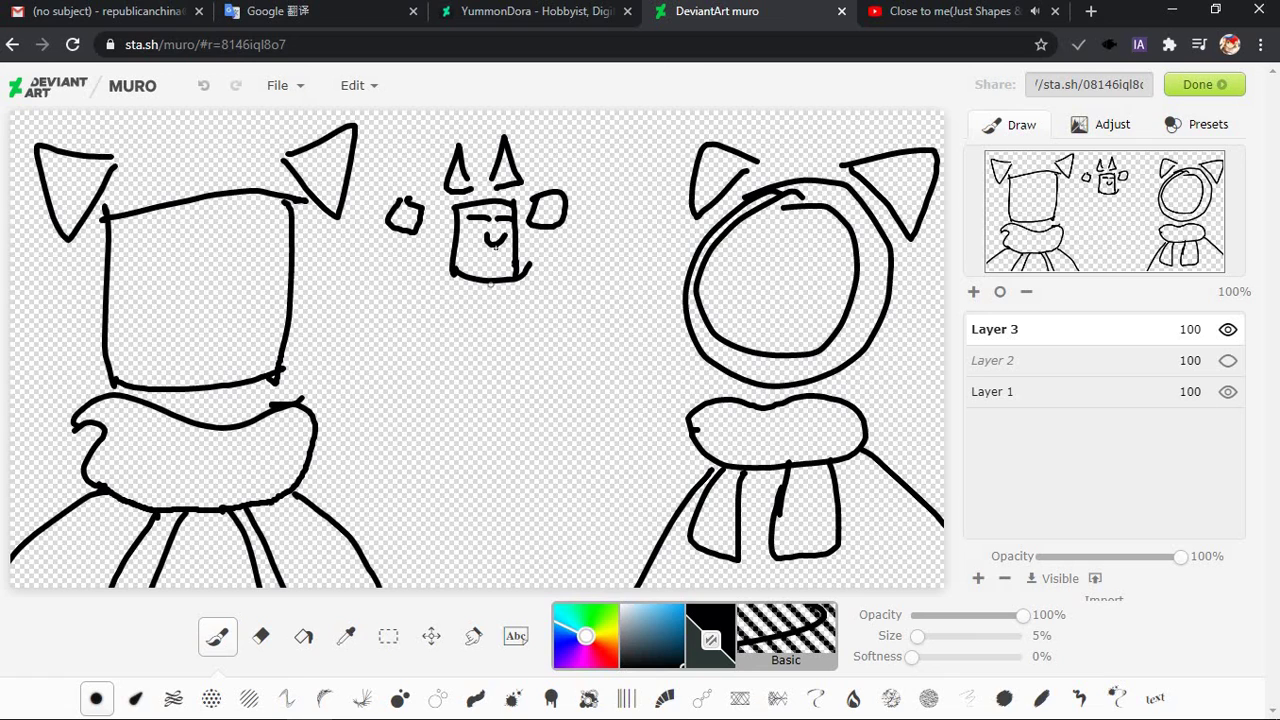
pyautogui.moveTo(488, 233); pyautogui.dragTo(506, 229)
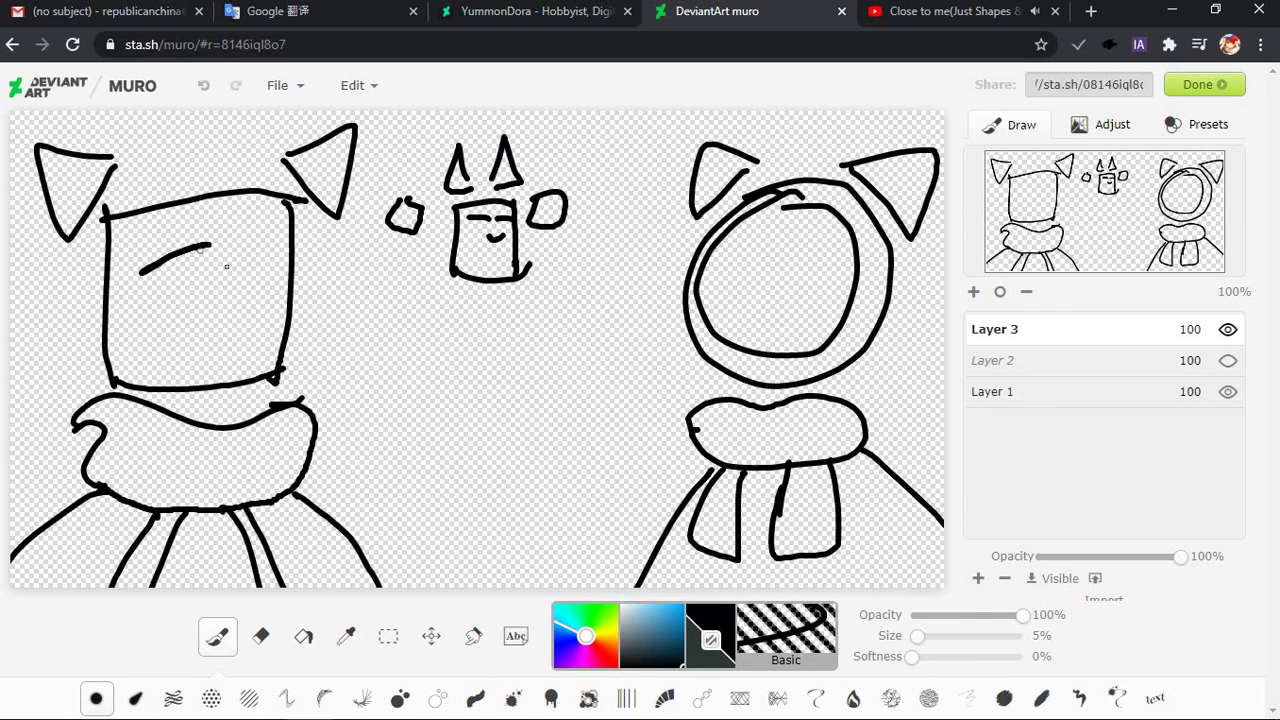
# Try a slanted eye line inside the cube head, and undo it along with the small head's face
pyautogui.moveTo(170, 300)
pyautogui.mouseDown()
pyautogui.moveTo(228, 246)
pyautogui.moveTo(185, 292)
pyautogui.moveTo(207, 263)
pyautogui.mouseUp()
pyautogui.hotkey('ctrl', 'z')
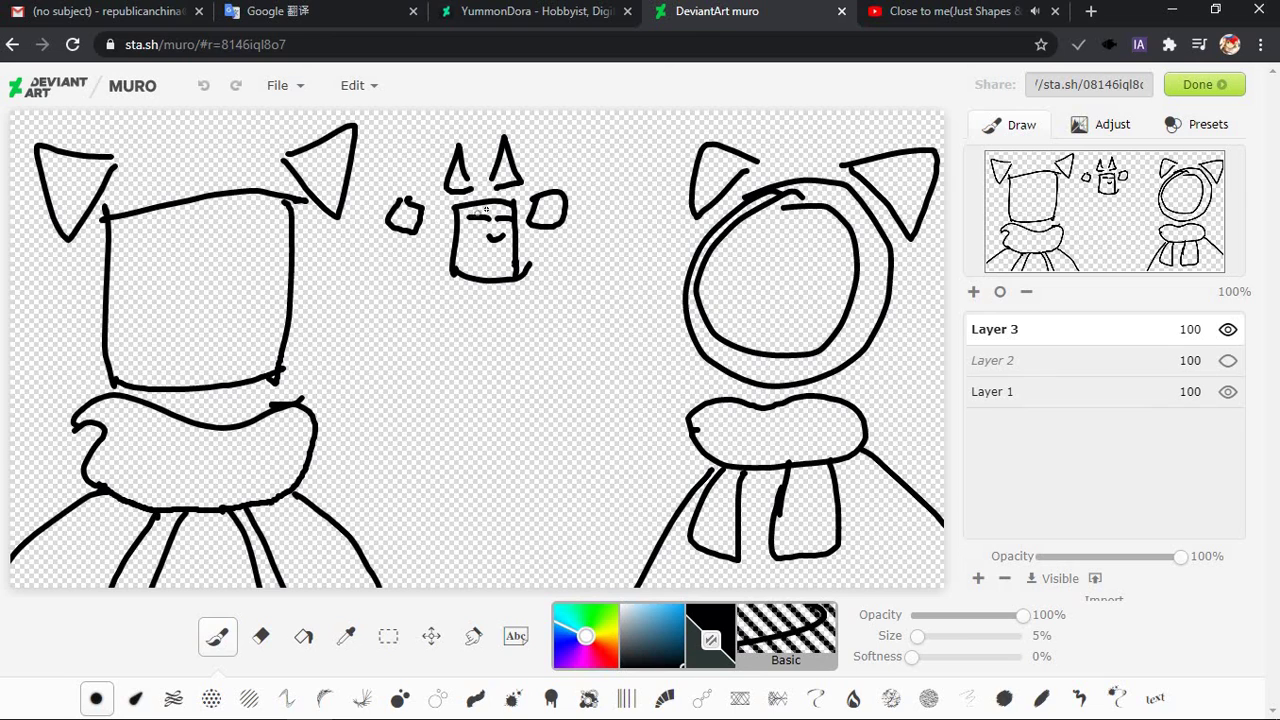
pyautogui.hotkey('ctrl', 'z')
# Try a tall, narrow open mouth at the lower edge of the small rectangular head, and undo it
pyautogui.moveTo(498, 262)
pyautogui.mouseDown()
pyautogui.moveTo(482, 288)
pyautogui.moveTo(478, 254)
pyautogui.moveTo(484, 287)
pyautogui.mouseUp()
pyautogui.hotkey('ctrl', 'z')
pyautogui.moveTo(478, 243); pyautogui.dragTo(474, 276)
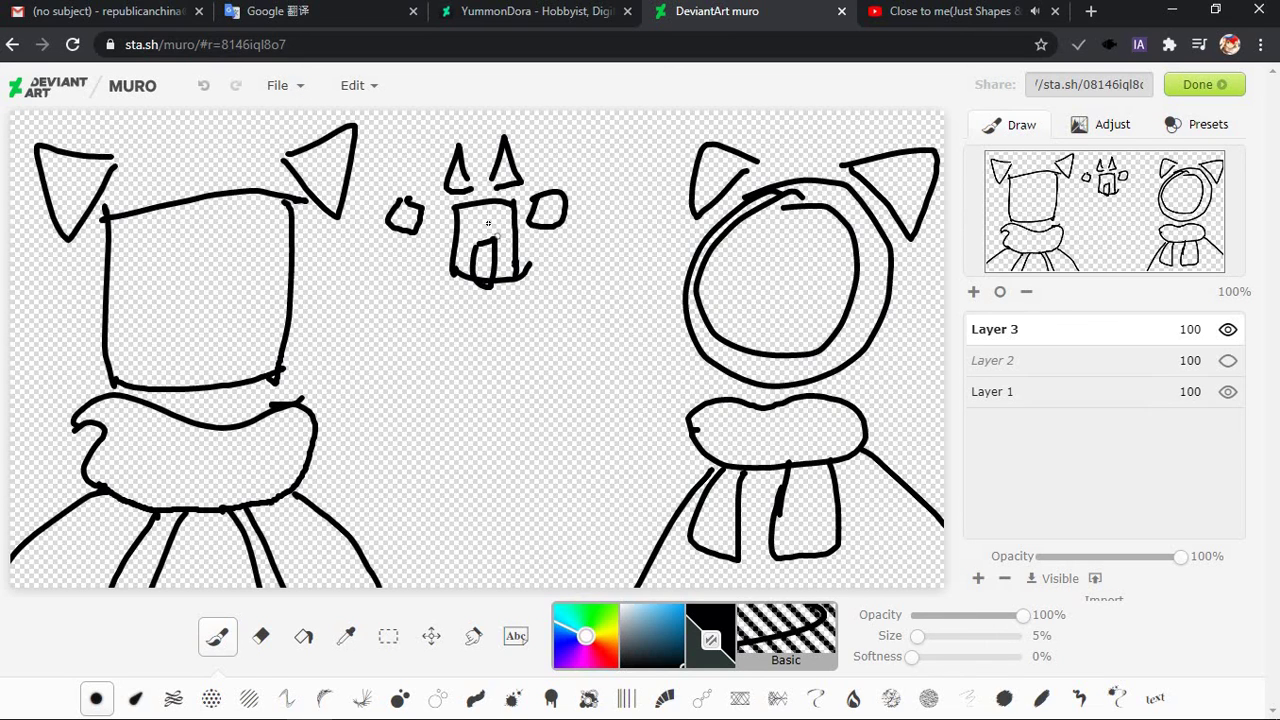
pyautogui.hotkey('ctrl', 'z')
# Try arched eyes with a triangular open mouth on the small rectangular head, and undo the whole face
pyautogui.moveTo(490, 210); pyautogui.dragTo(508, 226)
pyautogui.hotkey('ctrl', 'z')
pyautogui.hotkey('ctrl', 'z')
pyautogui.click(478, 242)
pyautogui.moveTo(477, 240)
pyautogui.mouseDown()
pyautogui.moveTo(486, 272)
pyautogui.moveTo(492, 243)
pyautogui.moveTo(485, 277)
pyautogui.moveTo(506, 226)
pyautogui.moveTo(480, 222)
pyautogui.mouseUp()
pyautogui.hotkey('ctrl', 'z')
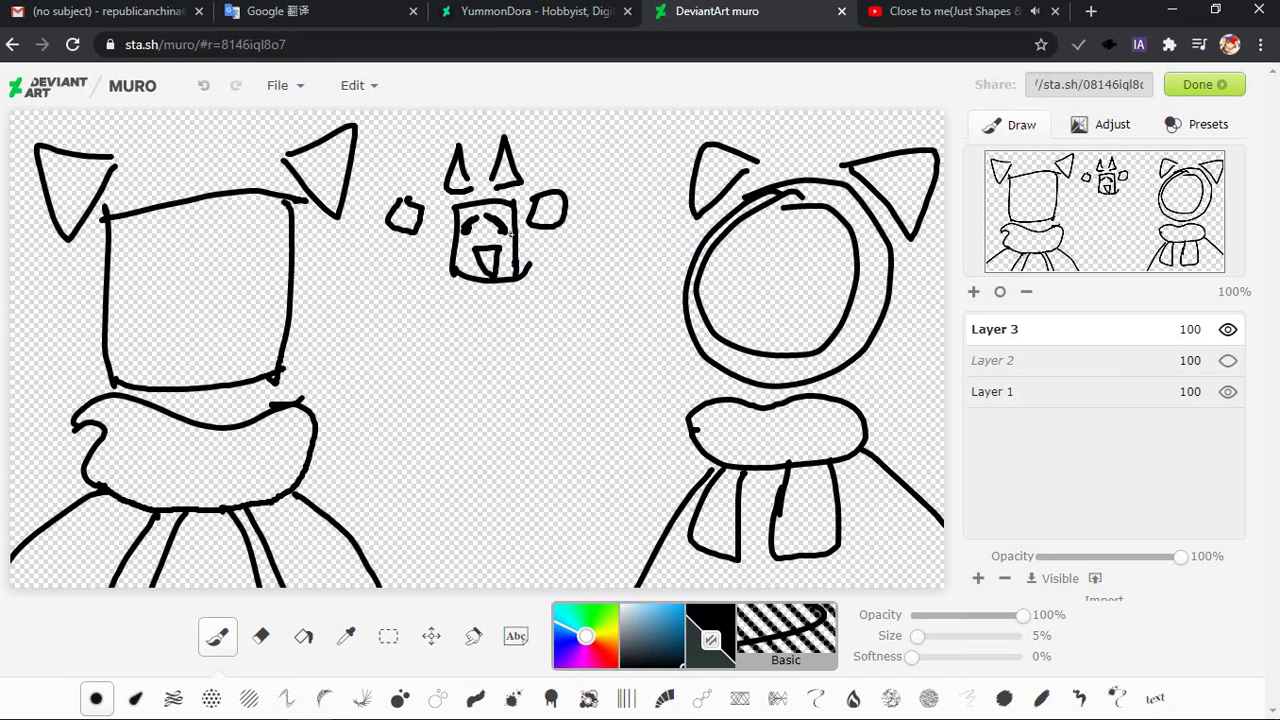
pyautogui.hotkey('ctrl', 'z')
pyautogui.hotkey('ctrl', 'z')
pyautogui.hotkey('ctrl', 'z')
pyautogui.hotkey('ctrl', 'z')
# Try a smaller open mouth with new eye strokes on the small rectangular head, and undo them
pyautogui.moveTo(477, 248)
pyautogui.mouseDown()
pyautogui.moveTo(498, 258)
pyautogui.moveTo(488, 276)
pyautogui.mouseUp()
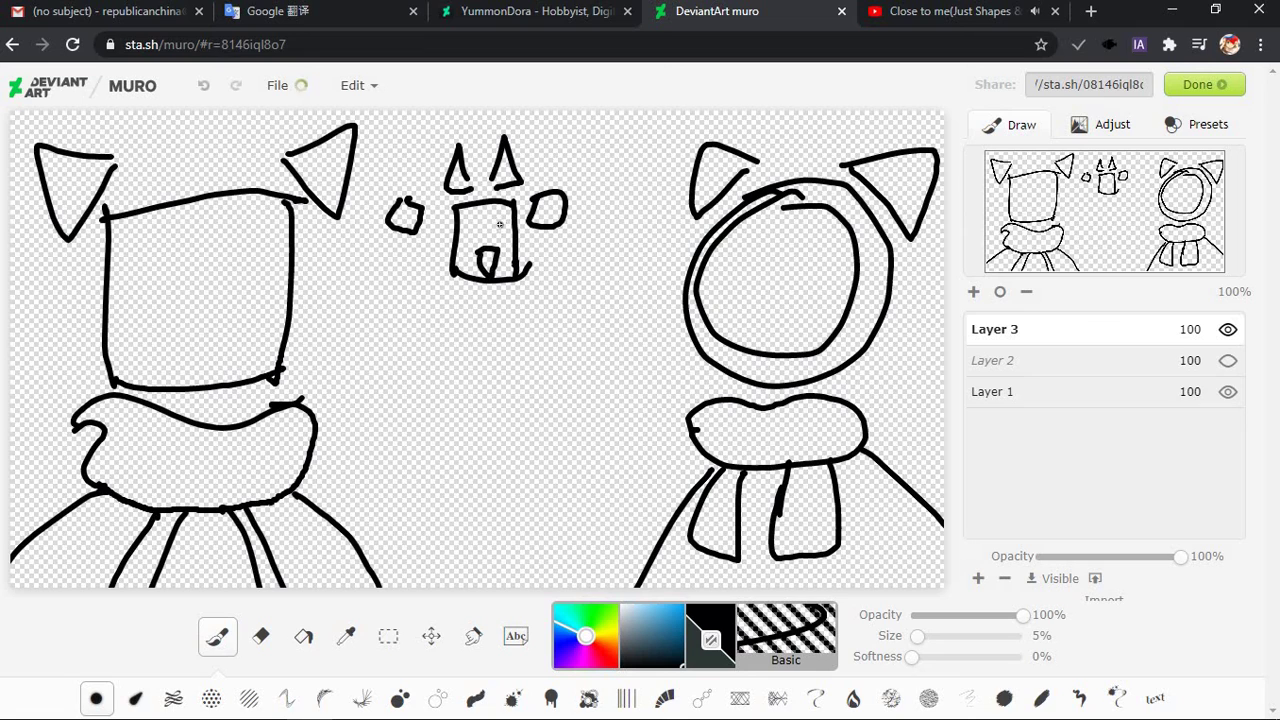
pyautogui.moveTo(492, 214)
pyautogui.mouseDown()
pyautogui.moveTo(505, 224)
pyautogui.moveTo(483, 272)
pyautogui.moveTo(495, 279)
pyautogui.mouseUp()
pyautogui.hotkey('ctrl', 'z')
pyautogui.hotkey('ctrl', 'z')
pyautogui.hotkey('ctrl', 'z')
pyautogui.hotkey('ctrl', 'z')
# Try a narrow open mouth with a slanted eye on the small rectangular head, and undo them
pyautogui.moveTo(481, 248); pyautogui.dragTo(482, 277)
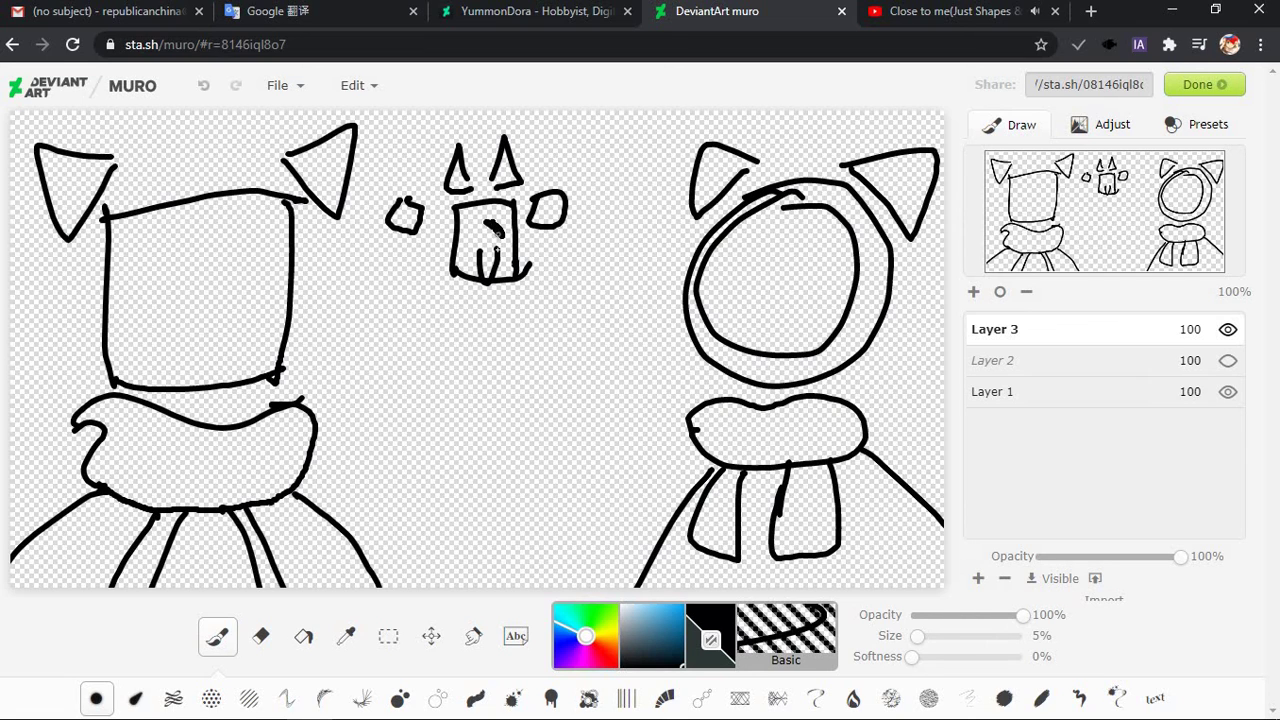
pyautogui.hotkey('ctrl', 'z')
pyautogui.hotkey('ctrl', 'z')
pyautogui.hotkey('ctrl', 'z')
# Try a V-shaped mouth on the small rectangular head, undo it, and draw a small wavy mouth with two slanted eyes instead
pyautogui.moveTo(495, 250); pyautogui.dragTo(484, 283)
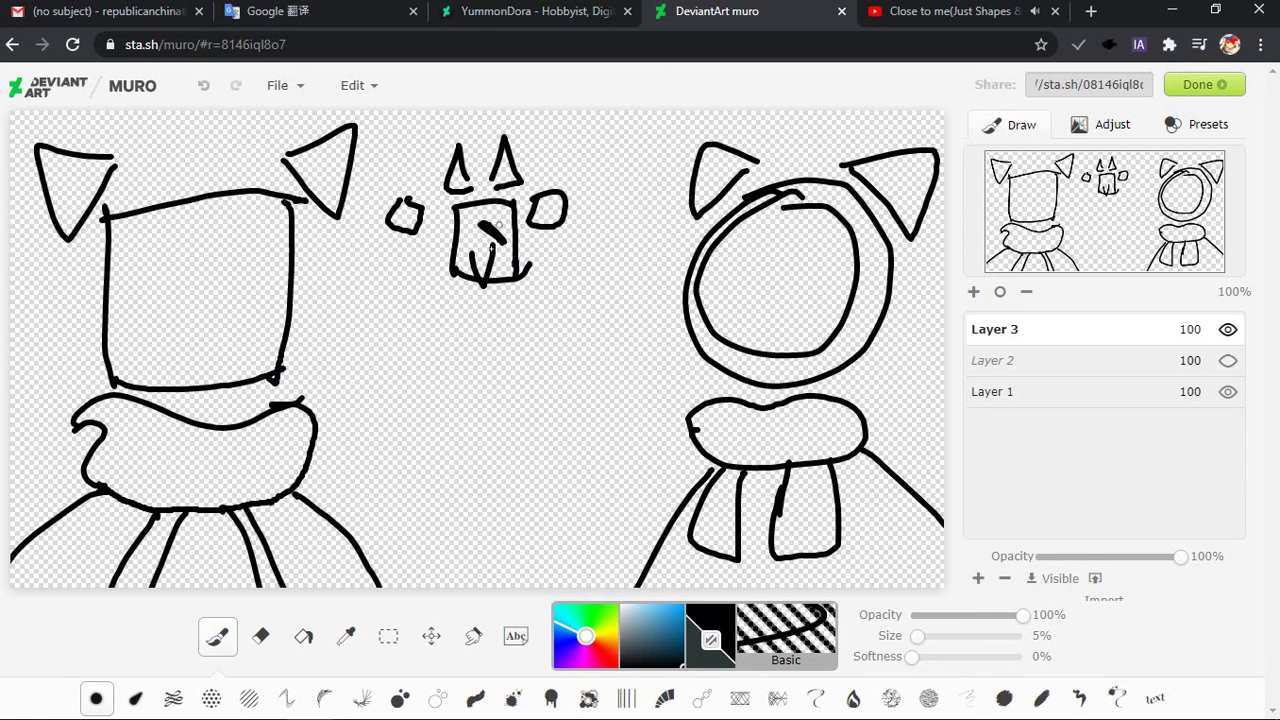
pyautogui.hotkey('ctrl', 'z')
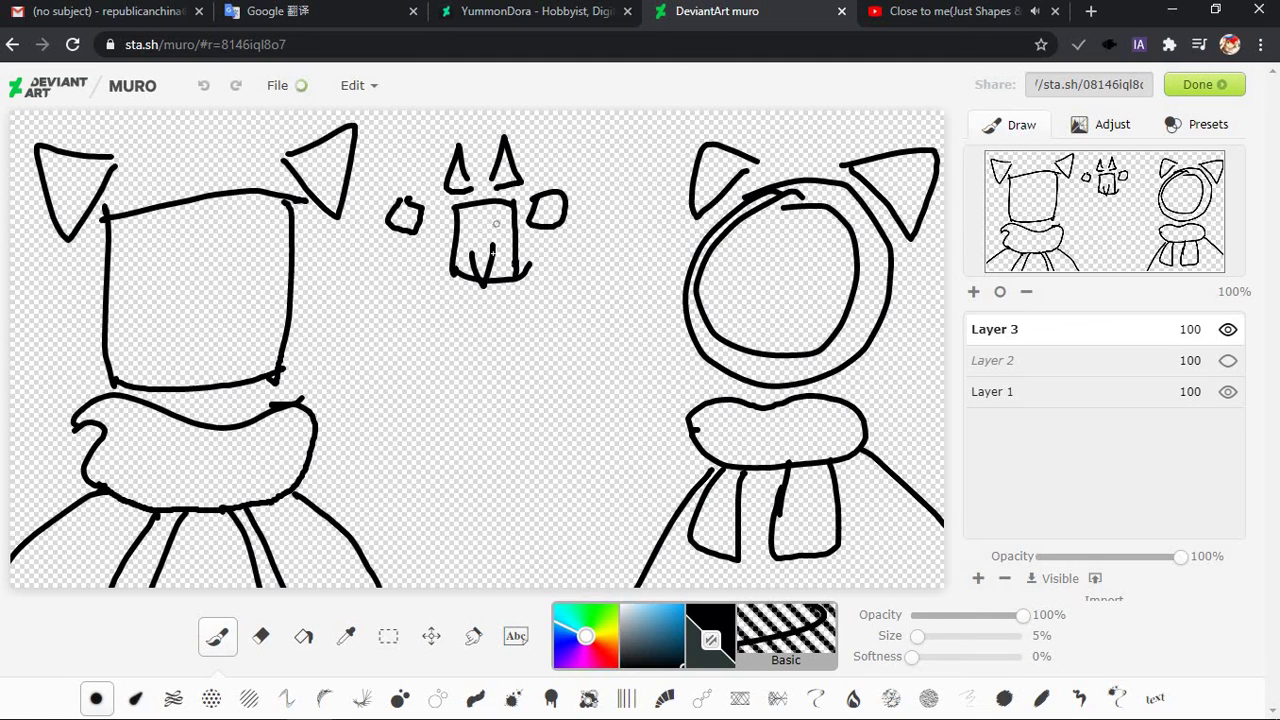
pyautogui.hotkey('ctrl', 'z')
pyautogui.hotkey('ctrl', 'z')
pyautogui.moveTo(472, 249); pyautogui.dragTo(496, 251)
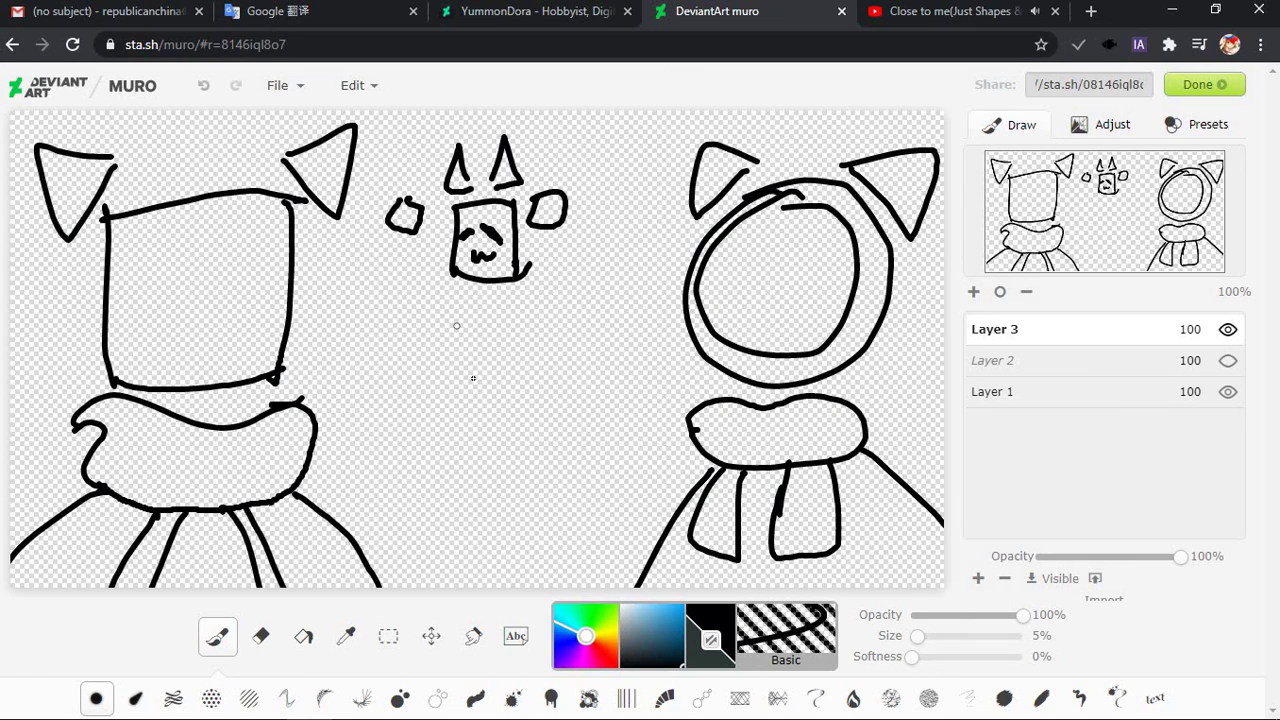
# Try short vertical strokes for the body below the small rectangular head, and undo them all
pyautogui.moveTo(446, 316); pyautogui.dragTo(450, 388)
pyautogui.hotkey('ctrl', 'z')
pyautogui.moveTo(453, 318)
pyautogui.mouseDown()
pyautogui.moveTo(457, 362)
pyautogui.moveTo(486, 357)
pyautogui.mouseUp()
pyautogui.moveTo(515, 306); pyautogui.dragTo(521, 354)
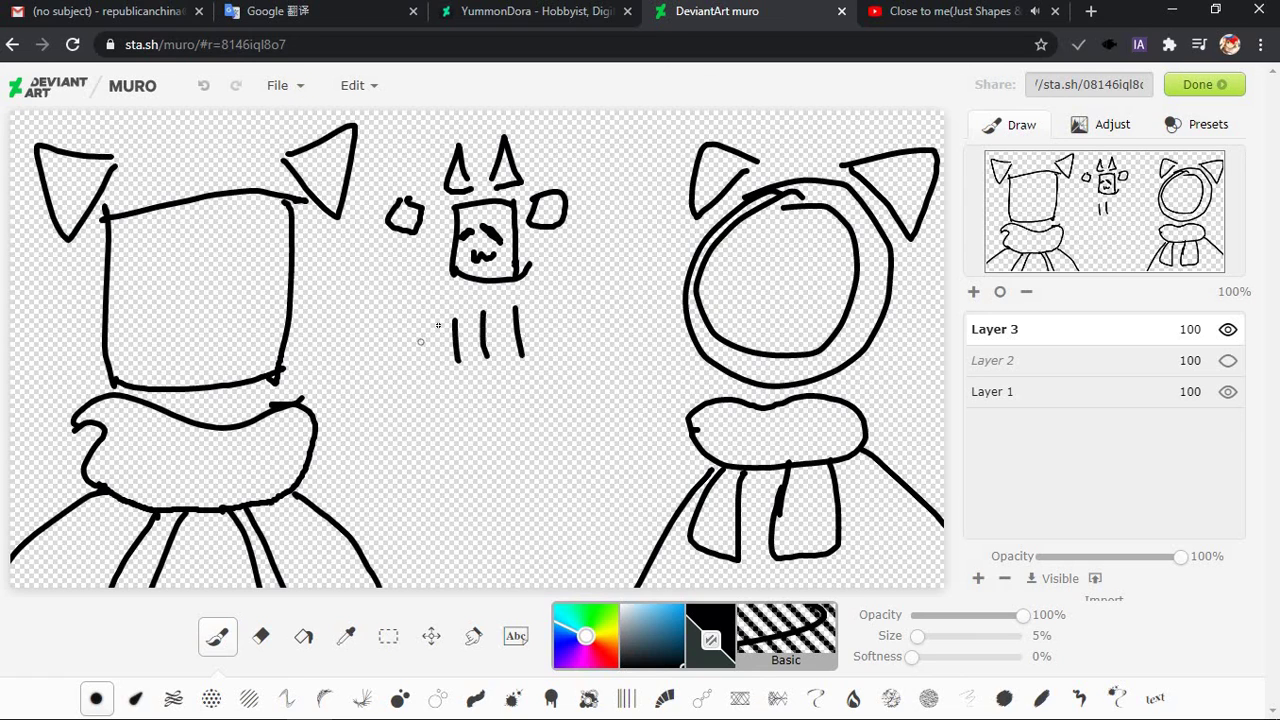
pyautogui.hotkey('ctrl', 'z')
pyautogui.hotkey('ctrl', 'z')
pyautogui.hotkey('ctrl', 'z')
# Try rounded body outlines directly beneath the small rectangular head, and undo each attempt
pyautogui.moveTo(437, 297)
pyautogui.mouseDown()
pyautogui.moveTo(458, 346)
pyautogui.moveTo(495, 287)
pyautogui.moveTo(457, 285)
pyautogui.moveTo(491, 328)
pyautogui.moveTo(456, 344)
pyautogui.moveTo(433, 323)
pyautogui.moveTo(543, 355)
pyautogui.moveTo(469, 348)
pyautogui.moveTo(529, 287)
pyautogui.moveTo(505, 322)
pyautogui.moveTo(480, 297)
pyautogui.moveTo(518, 282)
pyautogui.moveTo(536, 347)
pyautogui.moveTo(468, 356)
pyautogui.moveTo(520, 283)
pyautogui.mouseUp()
pyautogui.hotkey('ctrl', 'z')
pyautogui.hotkey('ctrl', 'z')
pyautogui.hotkey('ctrl', 'z')
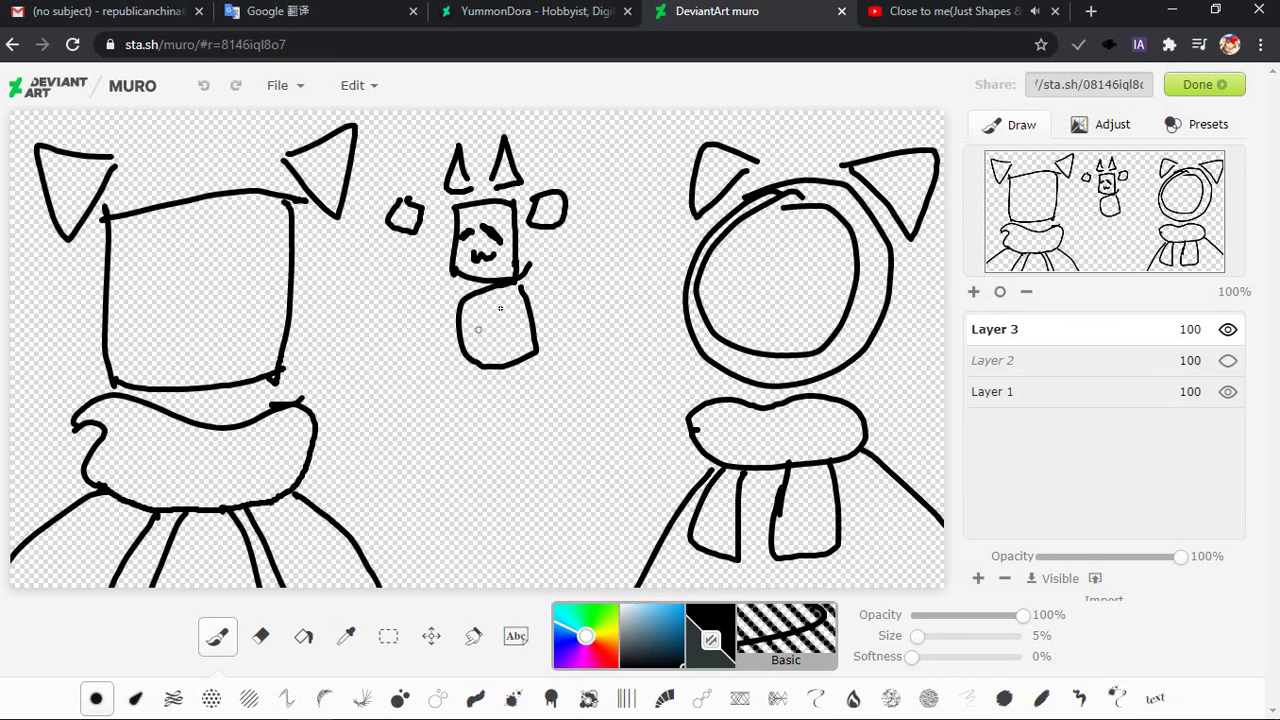
pyautogui.hotkey('ctrl', 'z')
pyautogui.moveTo(522, 284)
pyautogui.mouseDown()
pyautogui.moveTo(556, 345)
pyautogui.moveTo(478, 350)
pyautogui.moveTo(506, 278)
pyautogui.moveTo(428, 336)
pyautogui.moveTo(488, 282)
pyautogui.moveTo(530, 356)
pyautogui.moveTo(516, 283)
pyautogui.moveTo(508, 356)
pyautogui.moveTo(488, 285)
pyautogui.moveTo(532, 292)
pyautogui.moveTo(450, 330)
pyautogui.moveTo(452, 287)
pyautogui.mouseUp()
pyautogui.hotkey('ctrl', 'z')
pyautogui.hotkey('ctrl', 'z')
pyautogui.hotkey('ctrl', 'z')
pyautogui.hotkey('ctrl', 'z')
pyautogui.hotkey('ctrl', 'z')
# Draw a squarish body beneath the small rectangular head, with a narrow curved side panel along its left edge
pyautogui.moveTo(528, 274)
pyautogui.mouseDown()
pyautogui.moveTo(528, 332)
pyautogui.moveTo(464, 342)
pyautogui.moveTo(473, 277)
pyautogui.moveTo(457, 276)
pyautogui.moveTo(472, 350)
pyautogui.mouseUp()
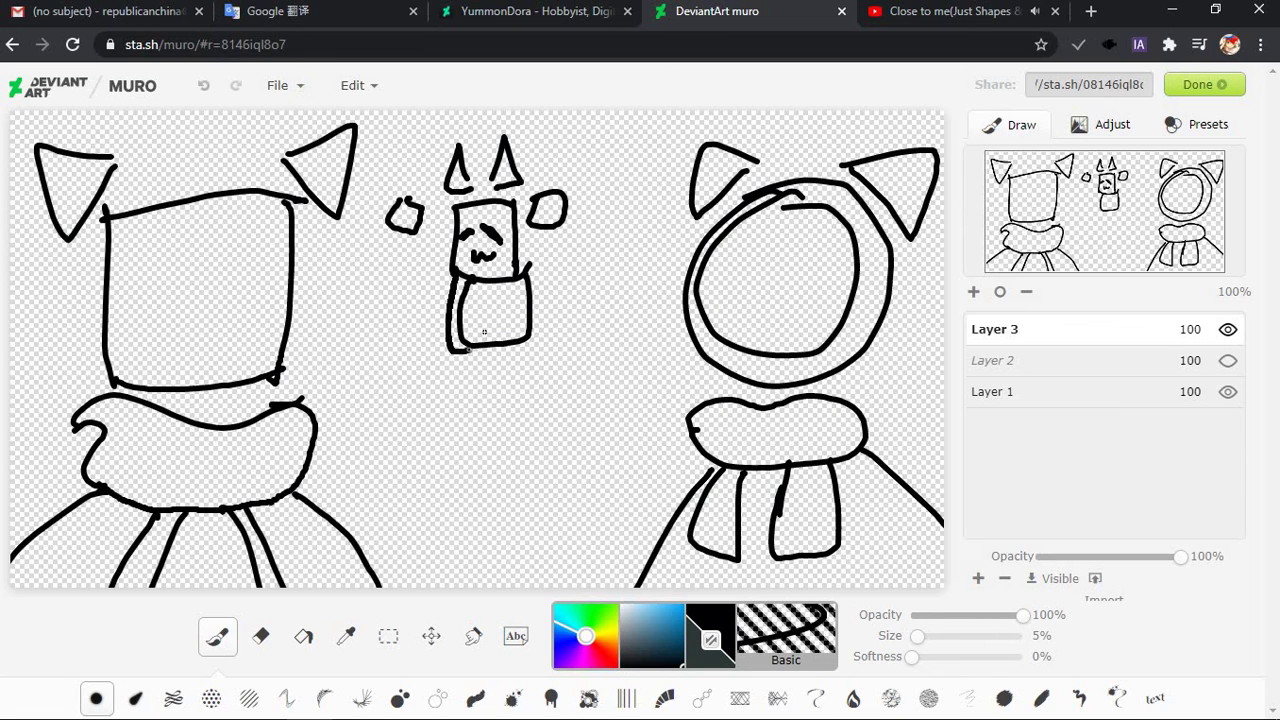
pyautogui.hotkey('ctrl', 'z')
pyautogui.moveTo(448, 278); pyautogui.dragTo(442, 336)
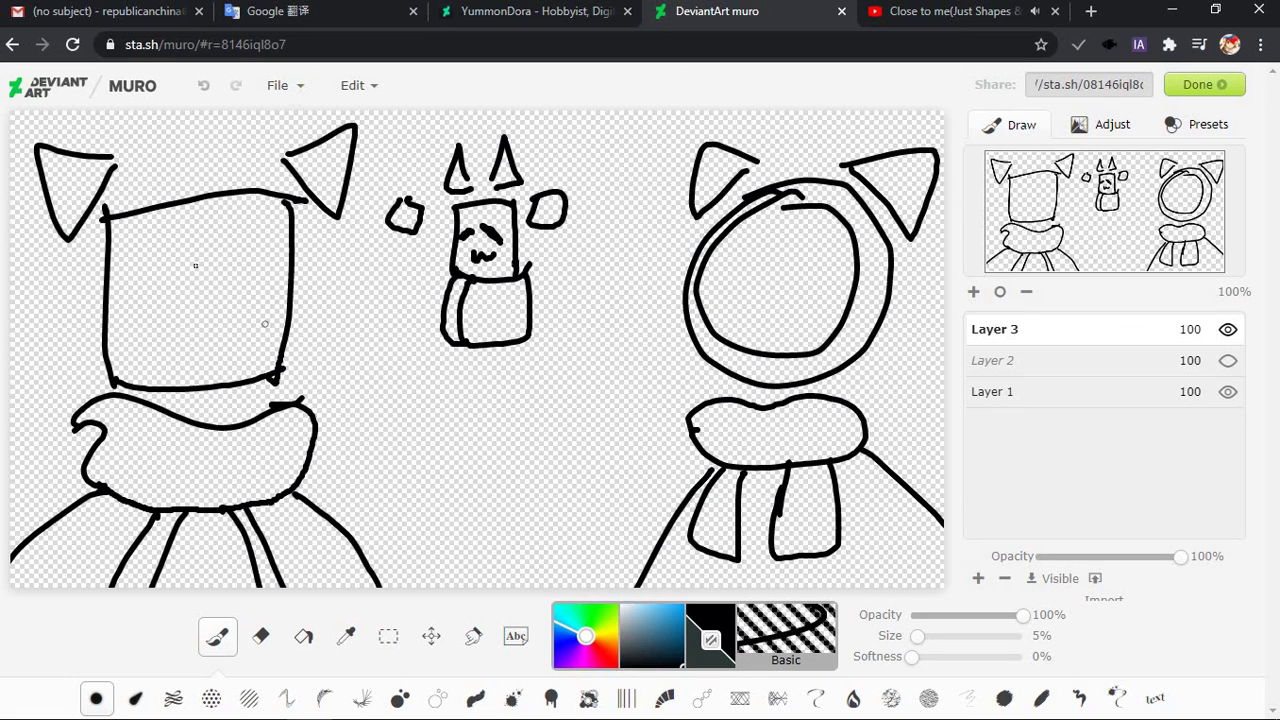
# Try a tall, narrow oval inside the cube head, and undo it
pyautogui.moveTo(194, 226)
pyautogui.mouseDown()
pyautogui.moveTo(200, 300)
pyautogui.moveTo(180, 338)
pyautogui.mouseUp()
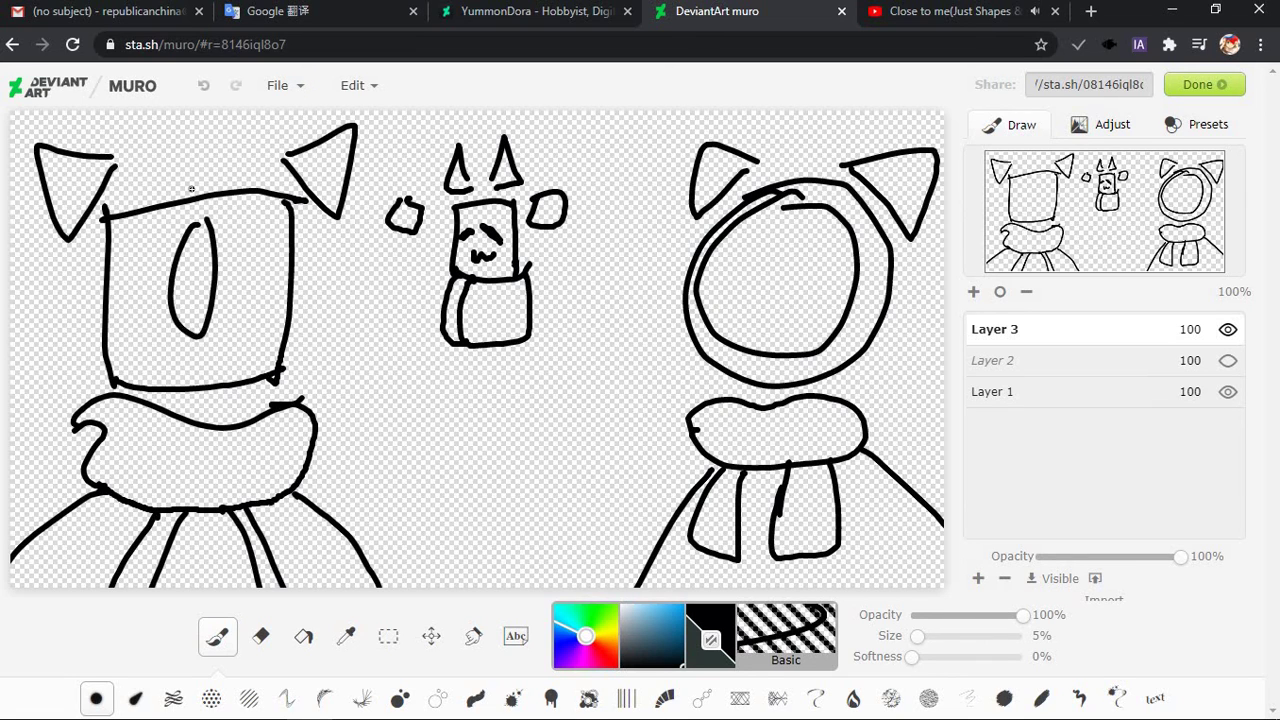
pyautogui.hotkey('ctrl', 'z')
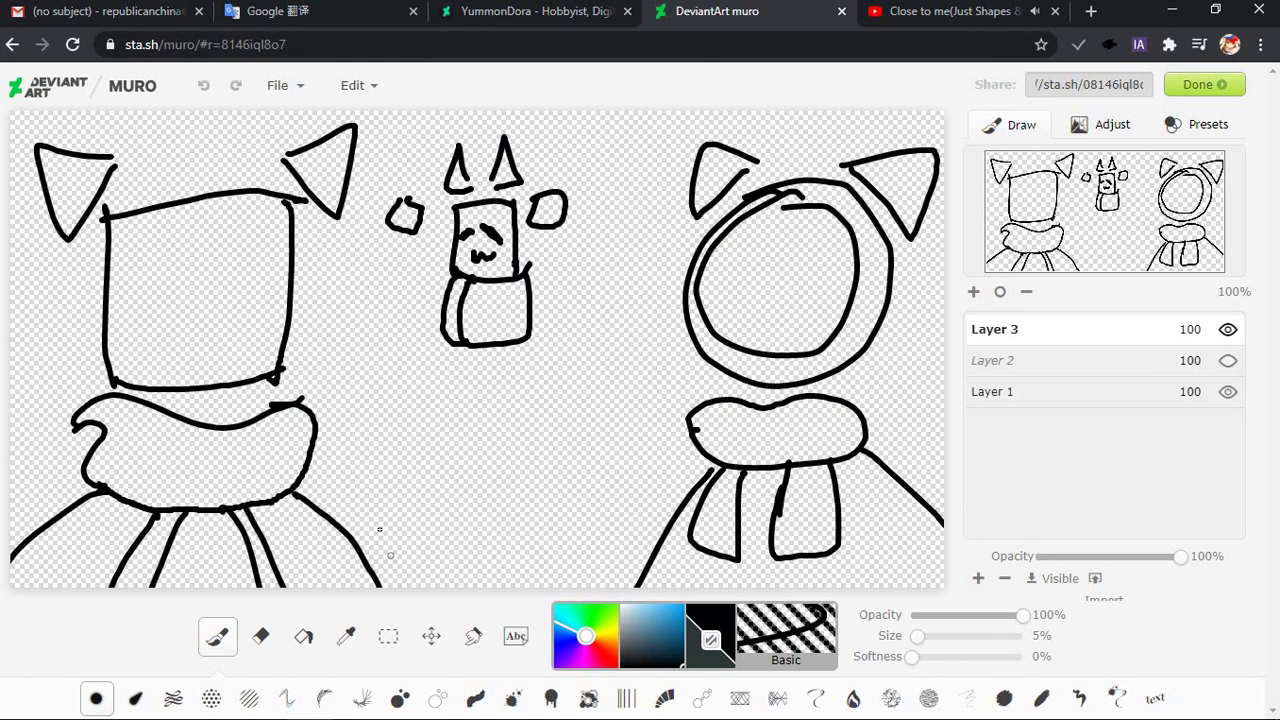
# Try moving the entire Layer 3 line art up and to the left with the Move tool, and undo each move
pyautogui.click(431, 636)
pyautogui.moveTo(466, 329)
pyautogui.mouseDown()
pyautogui.moveTo(417, 280)
pyautogui.moveTo(380, 272)
pyautogui.mouseUp()
pyautogui.click(203, 86)
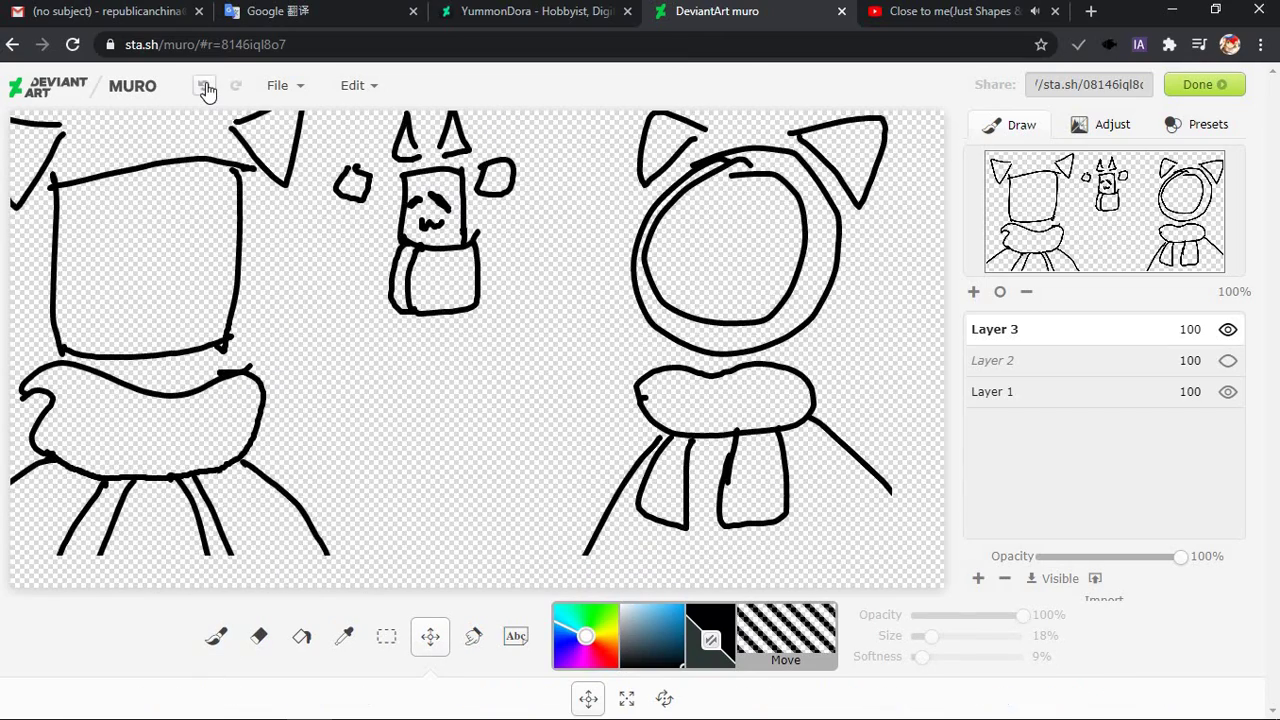
pyautogui.click(205, 88)
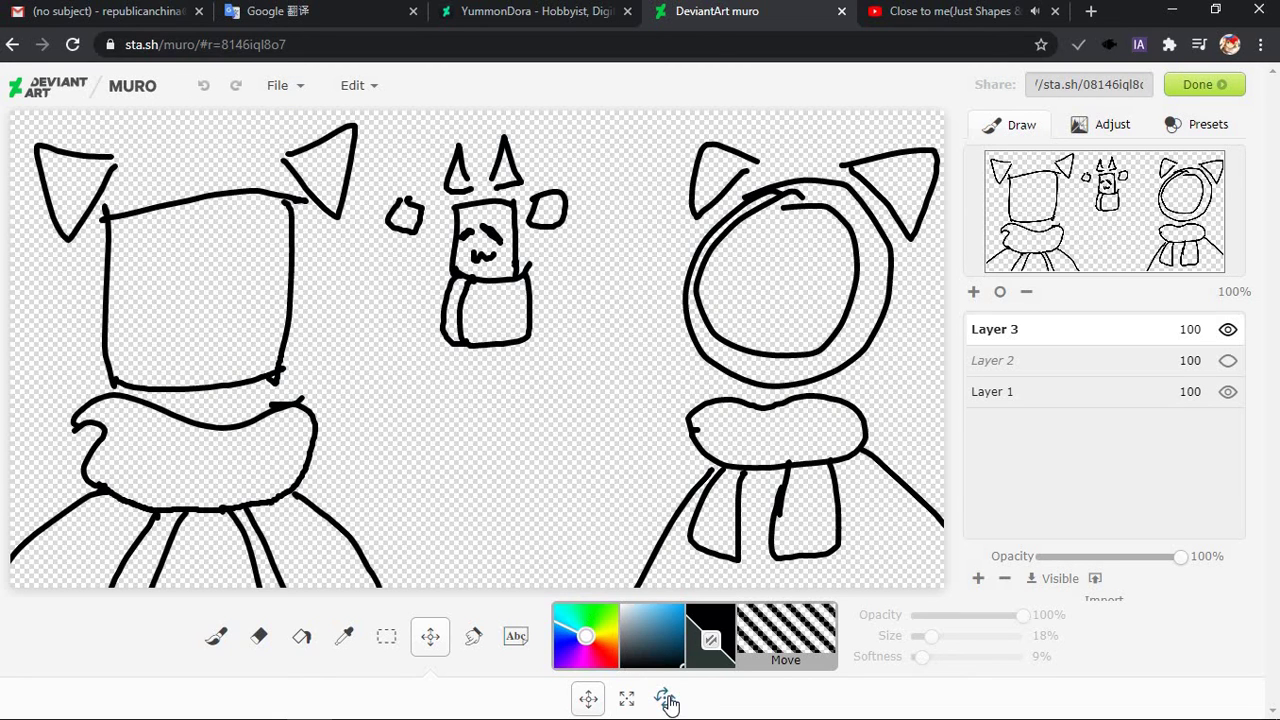
pyautogui.moveTo(567, 534)
pyautogui.mouseDown()
pyautogui.moveTo(517, 517)
pyautogui.moveTo(497, 469)
pyautogui.moveTo(524, 548)
pyautogui.moveTo(471, 543)
pyautogui.mouseUp()
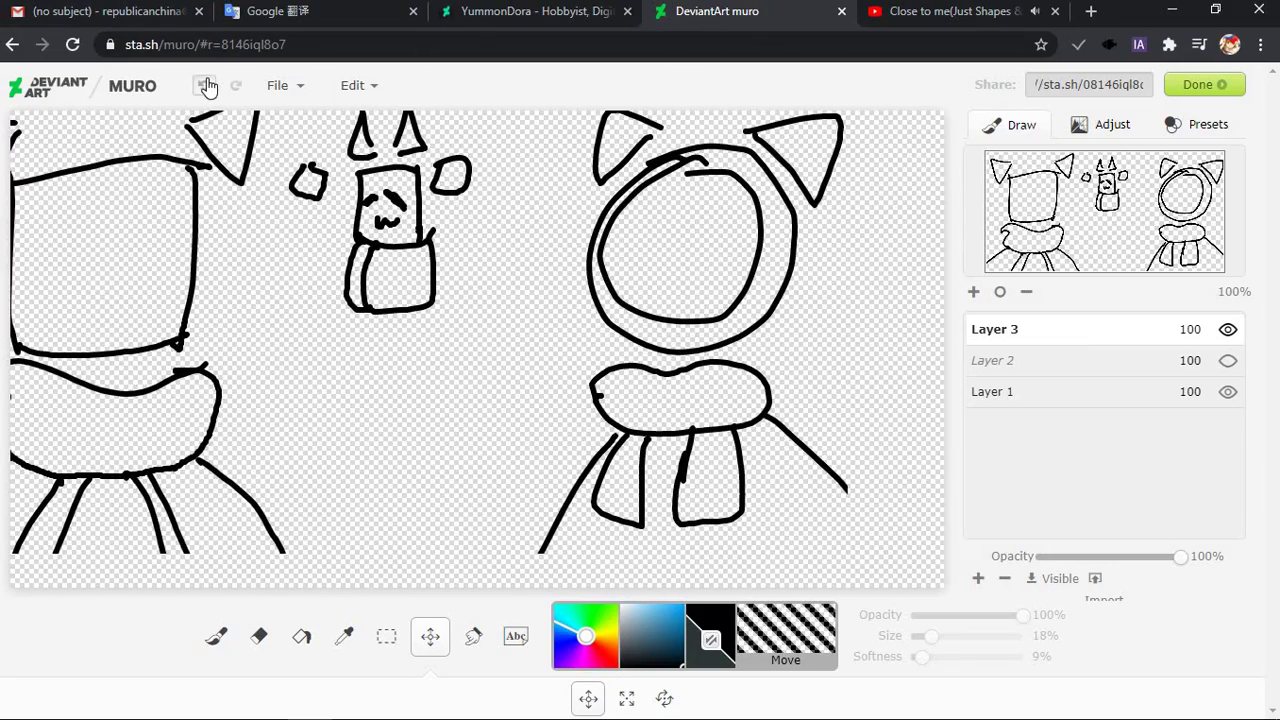
pyautogui.click(205, 85)
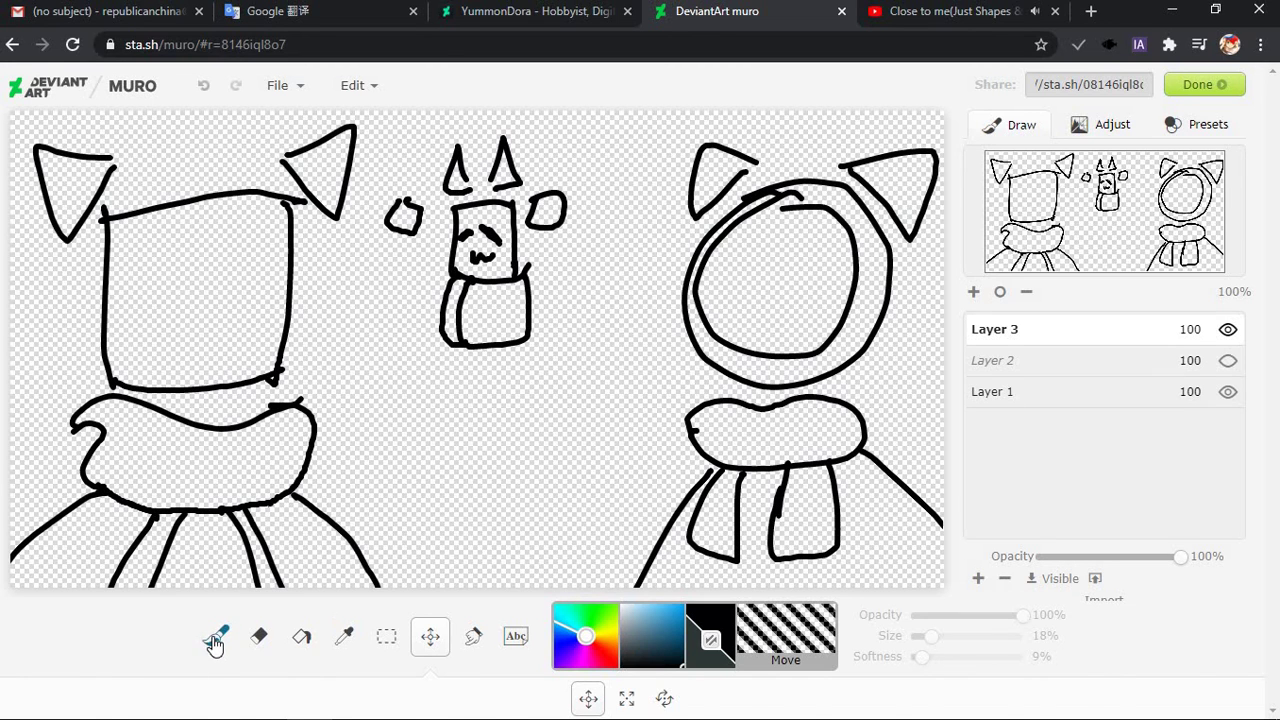
pyautogui.click(214, 640)
# Enclose the small rectangular-headed character in a rectangular selection and shift the selection lower between the two large characters
pyautogui.click(388, 638)
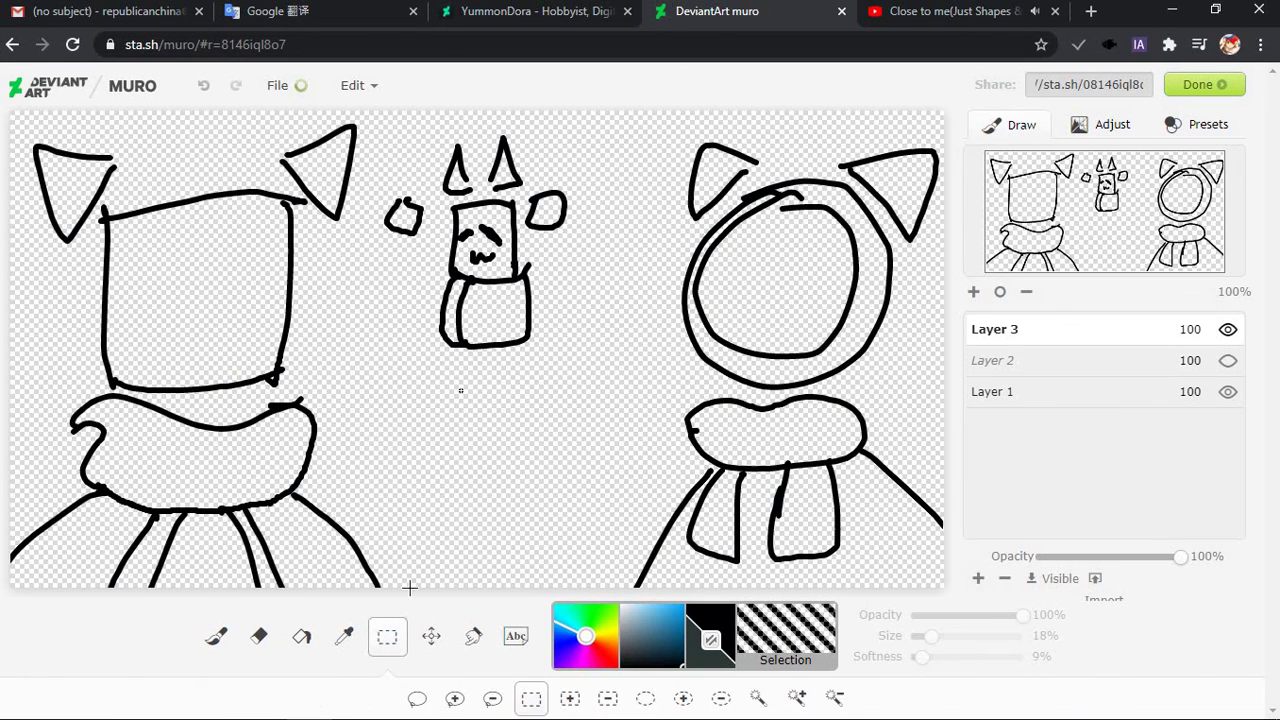
pyautogui.moveTo(460, 390); pyautogui.dragTo(490, 214)
pyautogui.click(437, 262)
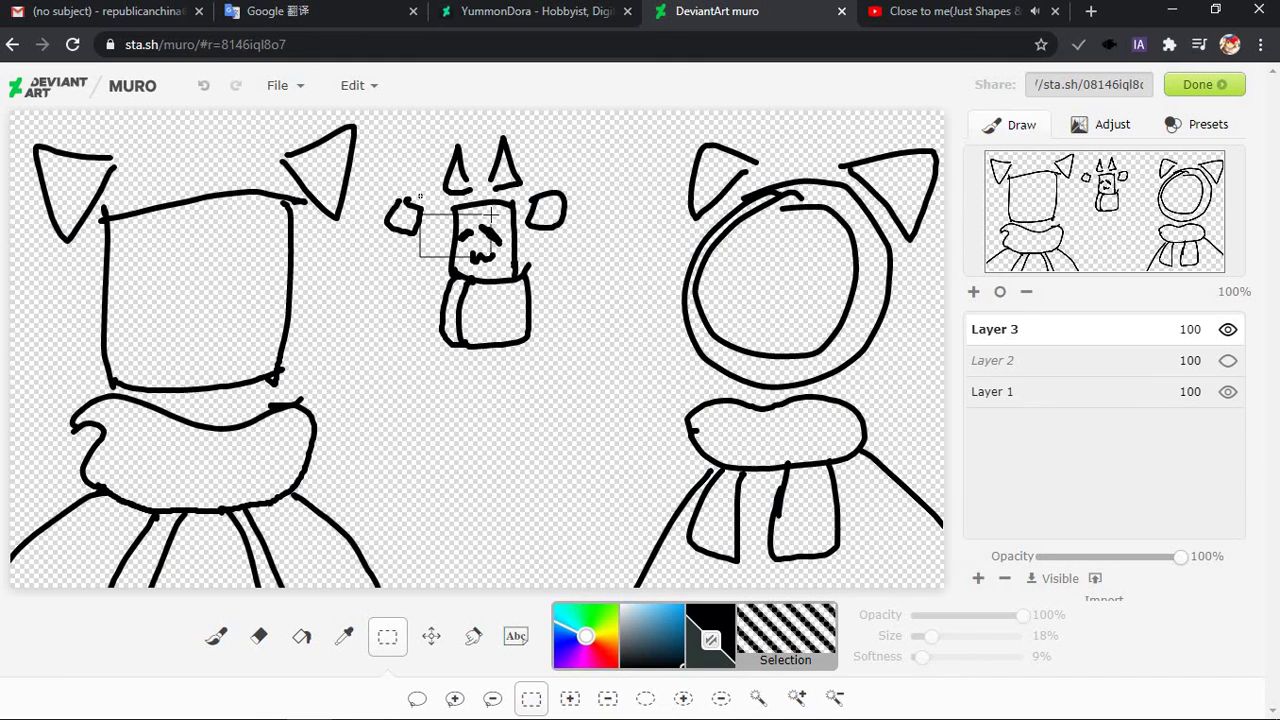
pyautogui.moveTo(370, 120); pyautogui.dragTo(605, 364)
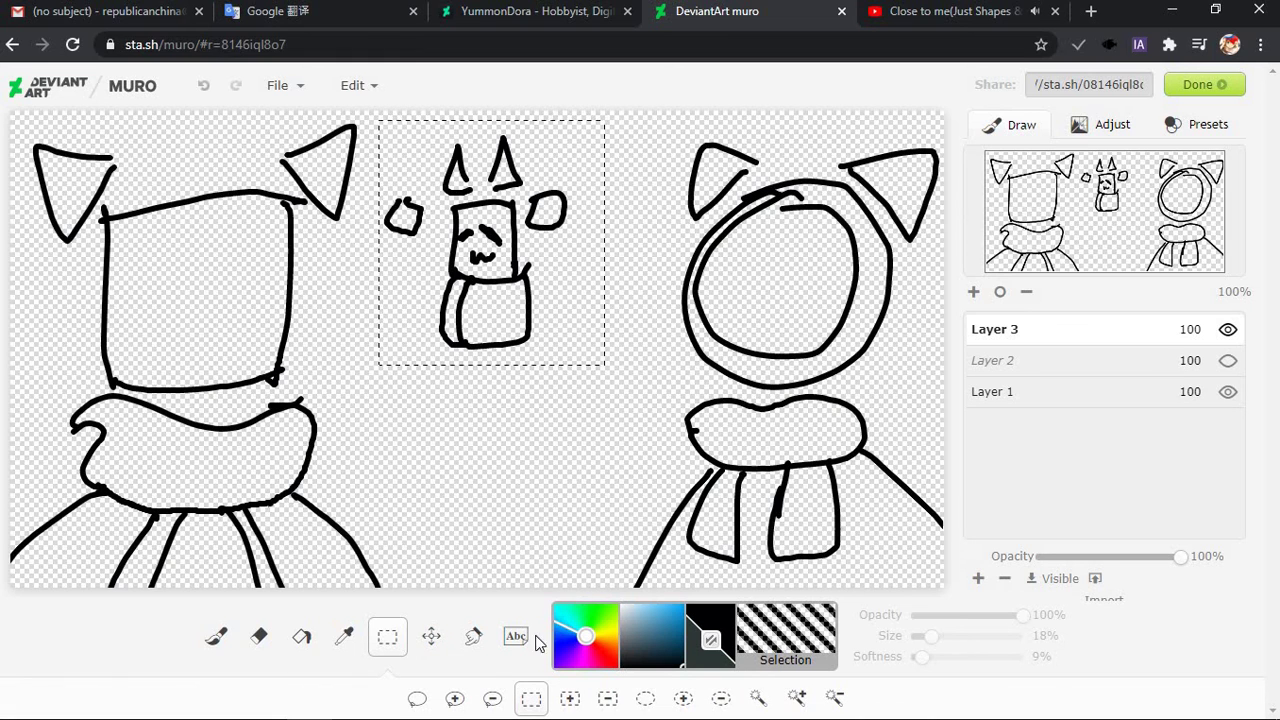
pyautogui.click(430, 640)
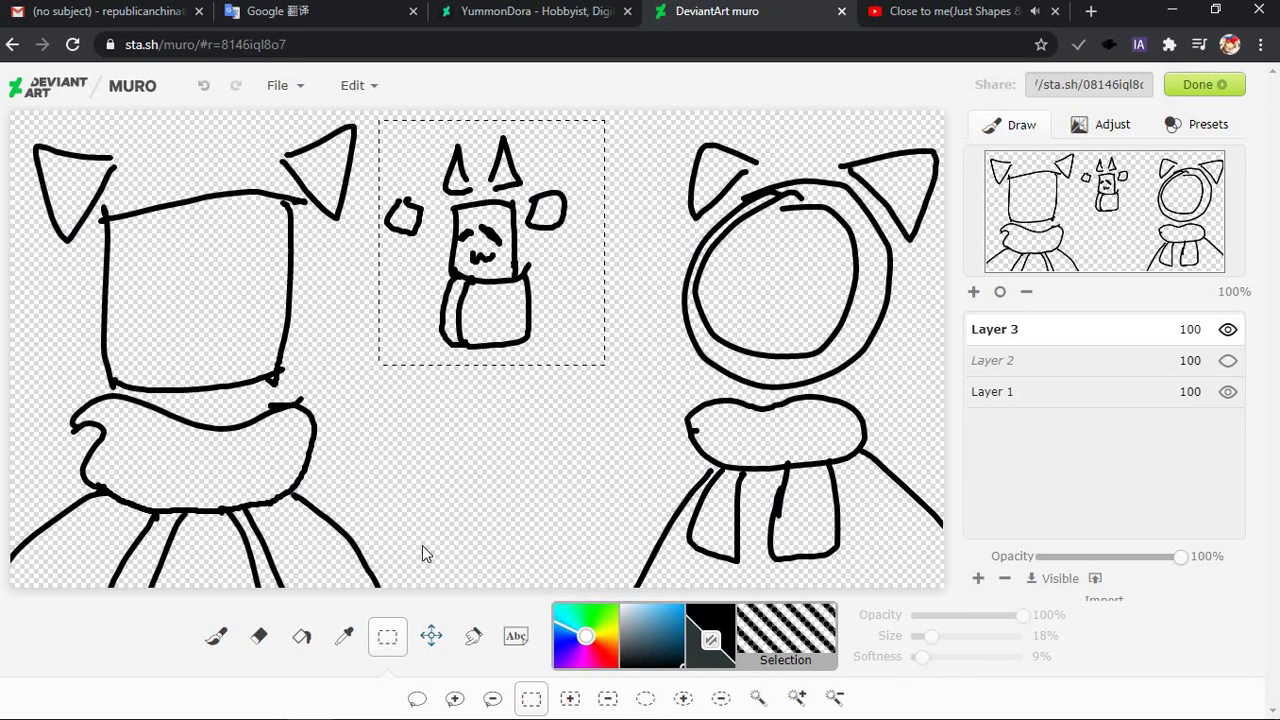
pyautogui.moveTo(420, 309); pyautogui.dragTo(266, 131)
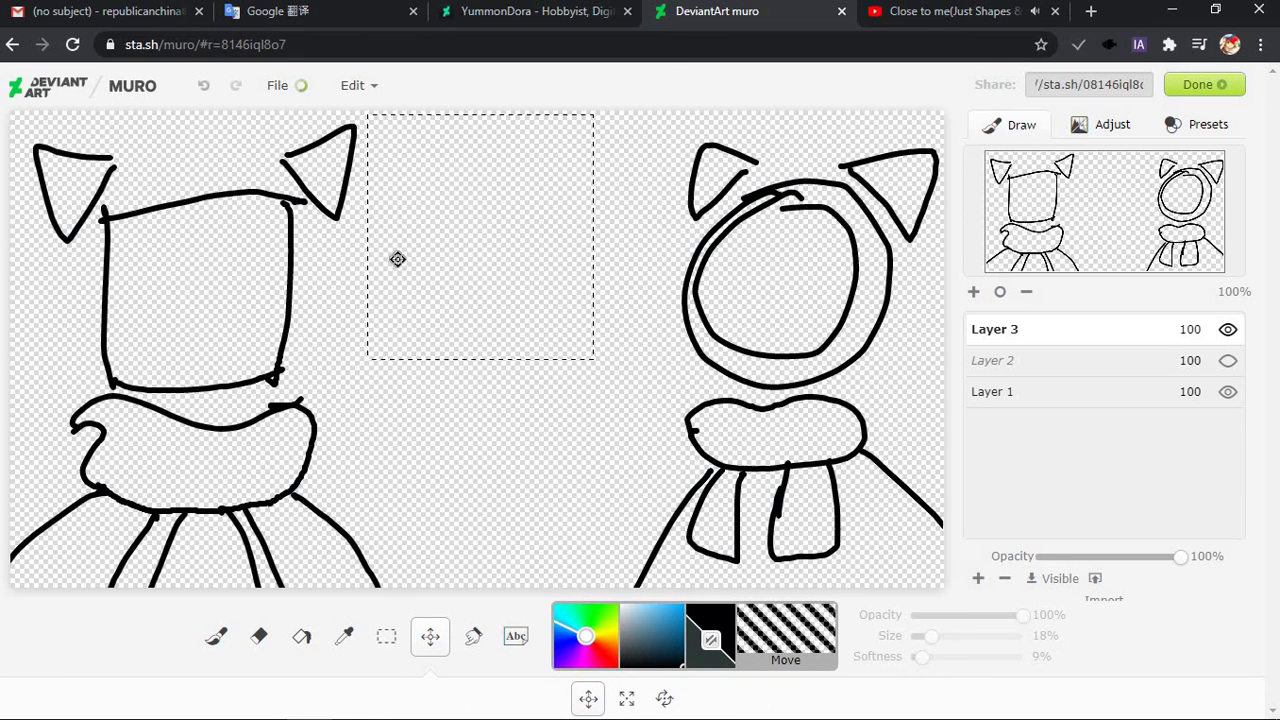
pyautogui.moveTo(397, 260); pyautogui.dragTo(403, 302)
pyautogui.hotkey('ctrl', 'z')
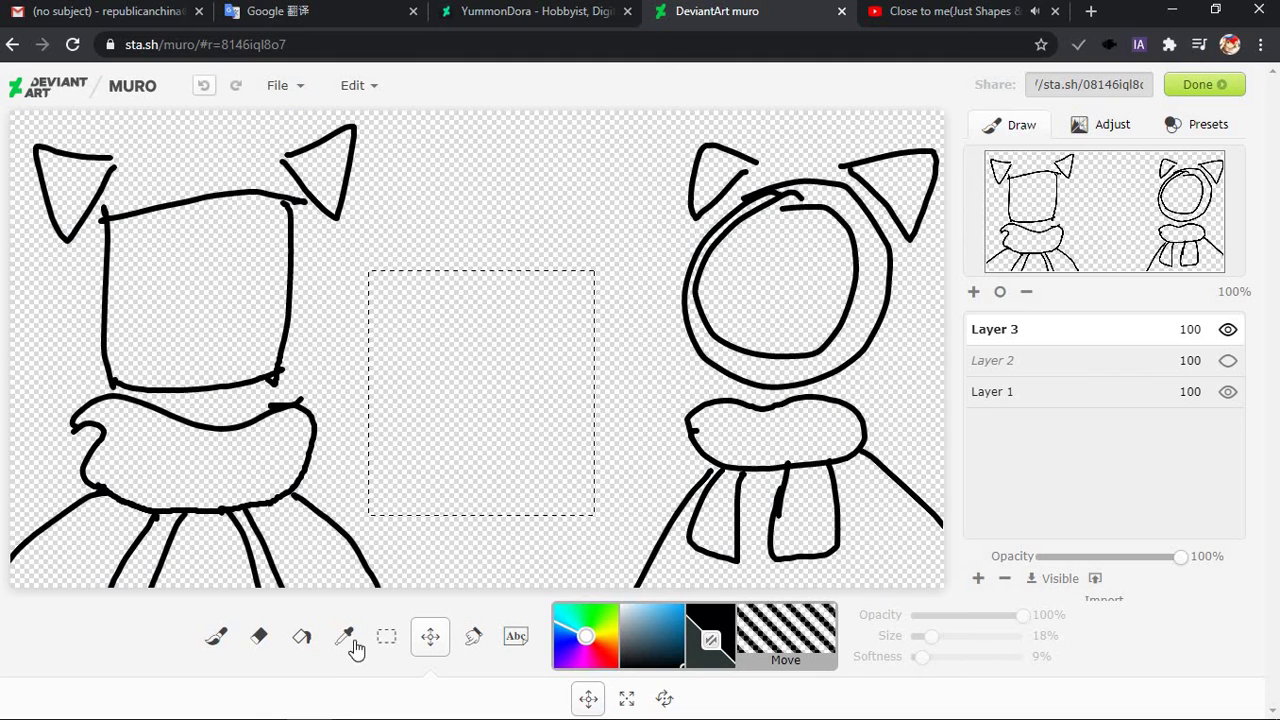
# Test a rough angular brush outline inside the selected area, undo it, and clear the selection
pyautogui.click(220, 636)
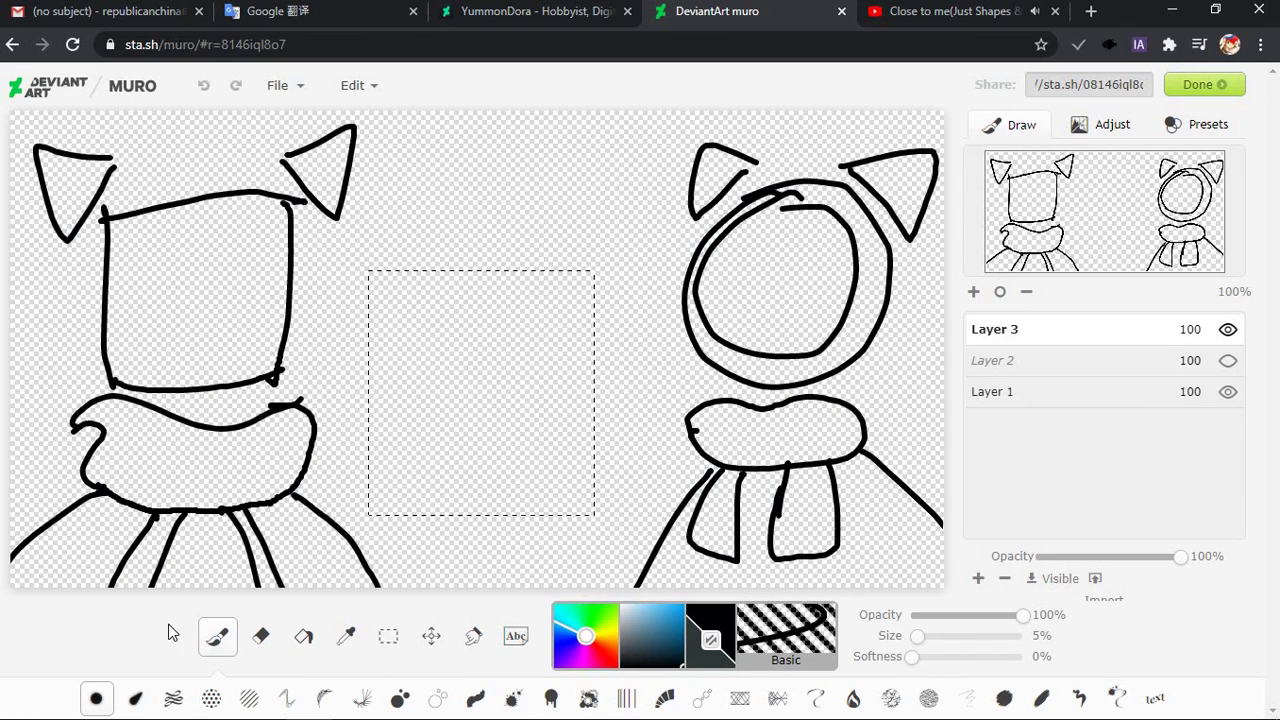
pyautogui.moveTo(437, 420)
pyautogui.mouseDown()
pyautogui.moveTo(443, 316)
pyautogui.moveTo(465, 437)
pyautogui.moveTo(456, 271)
pyautogui.mouseUp()
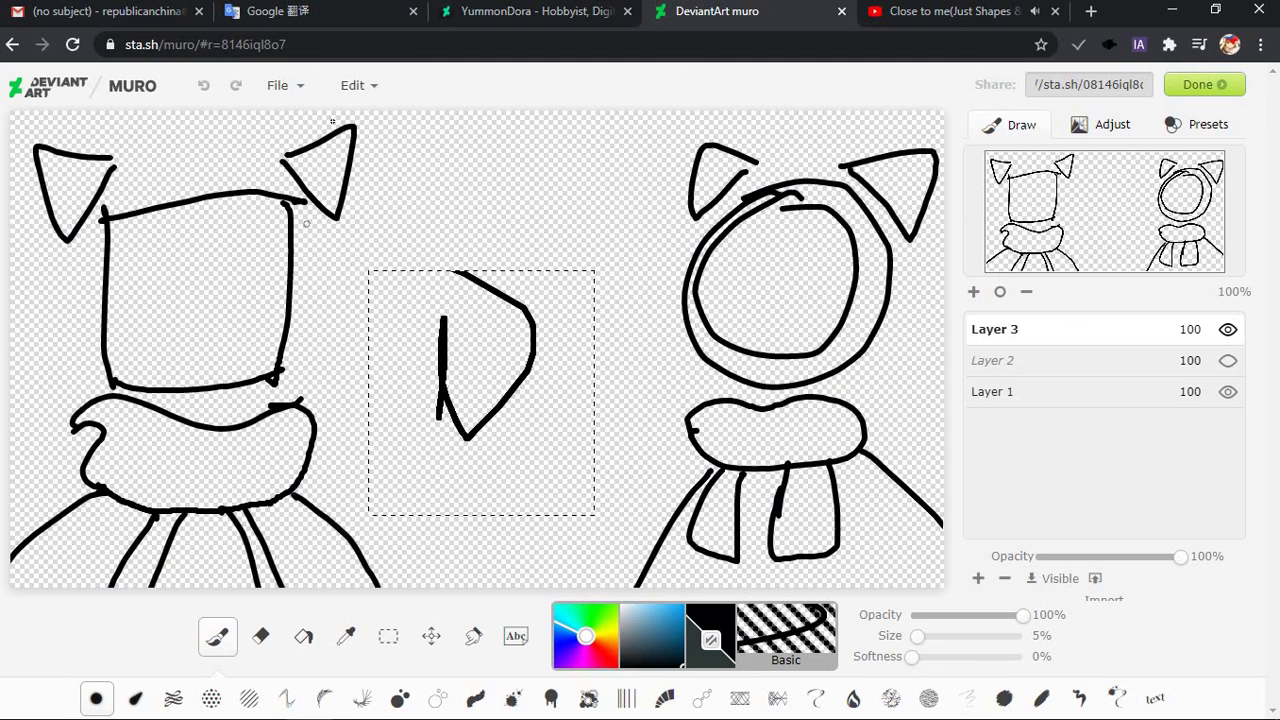
pyautogui.hotkey('ctrl', 'z')
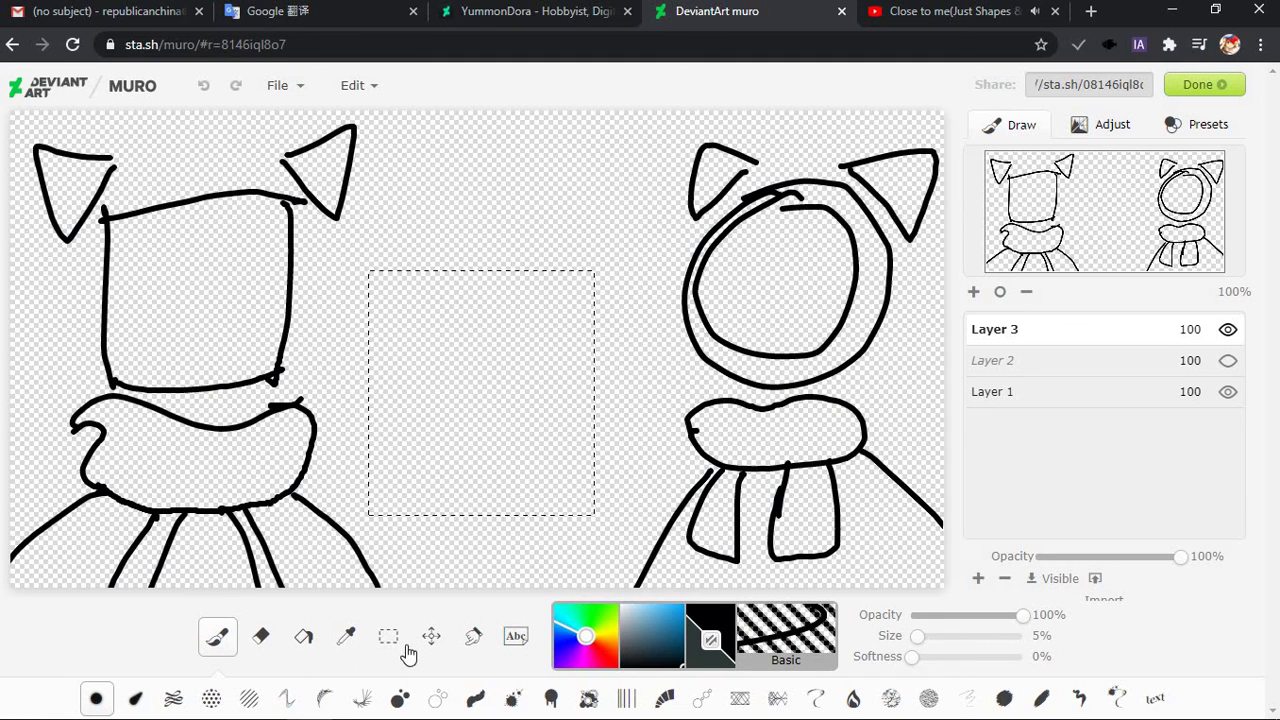
pyautogui.click(430, 636)
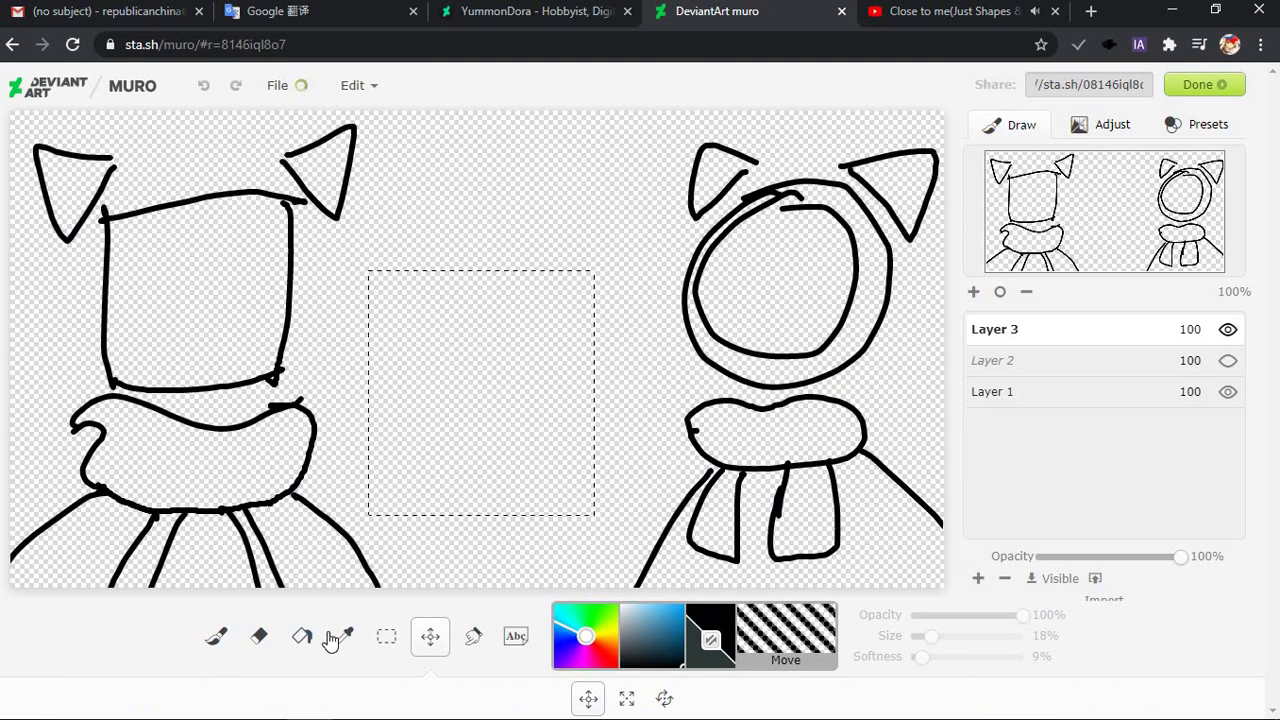
pyautogui.click(387, 636)
pyautogui.click(430, 174)
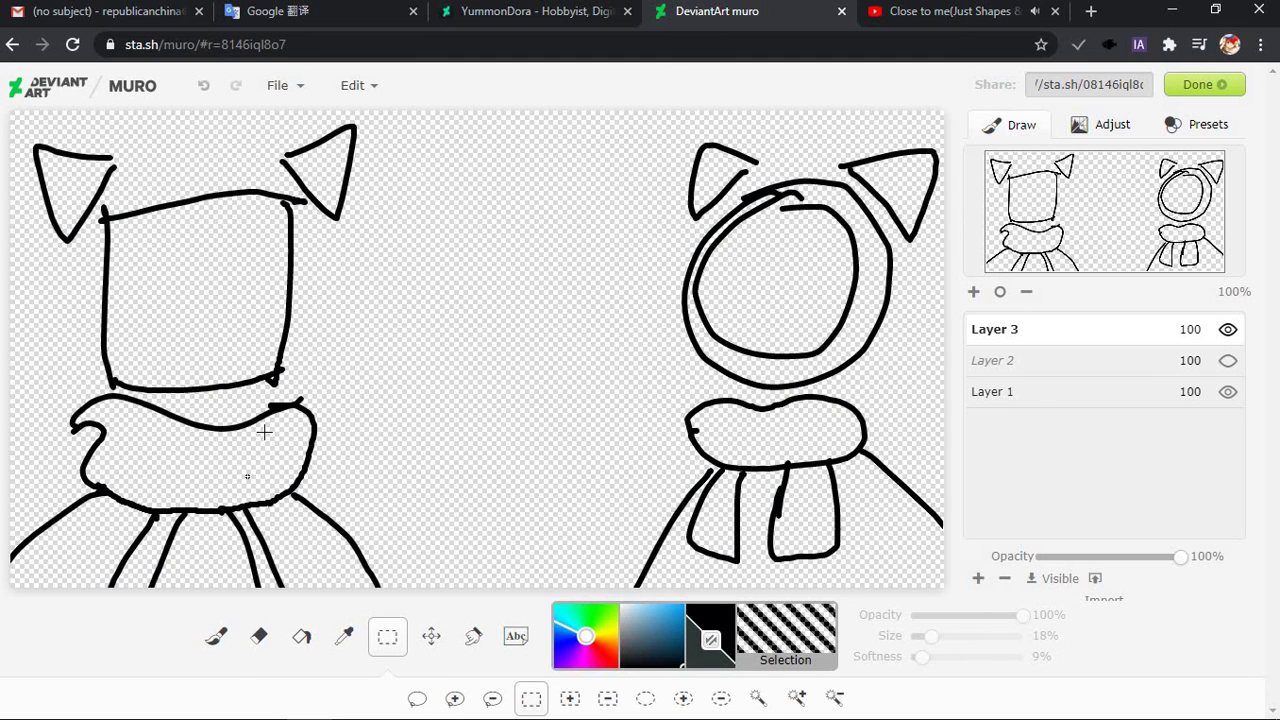
# Try new brush outlines in the empty space between the two large characters, and undo them
pyautogui.click(216, 636)
pyautogui.moveTo(513, 210)
pyautogui.mouseDown()
pyautogui.moveTo(441, 155)
pyautogui.moveTo(446, 238)
pyautogui.moveTo(421, 281)
pyautogui.mouseUp()
pyautogui.hotkey('ctrl', 'z')
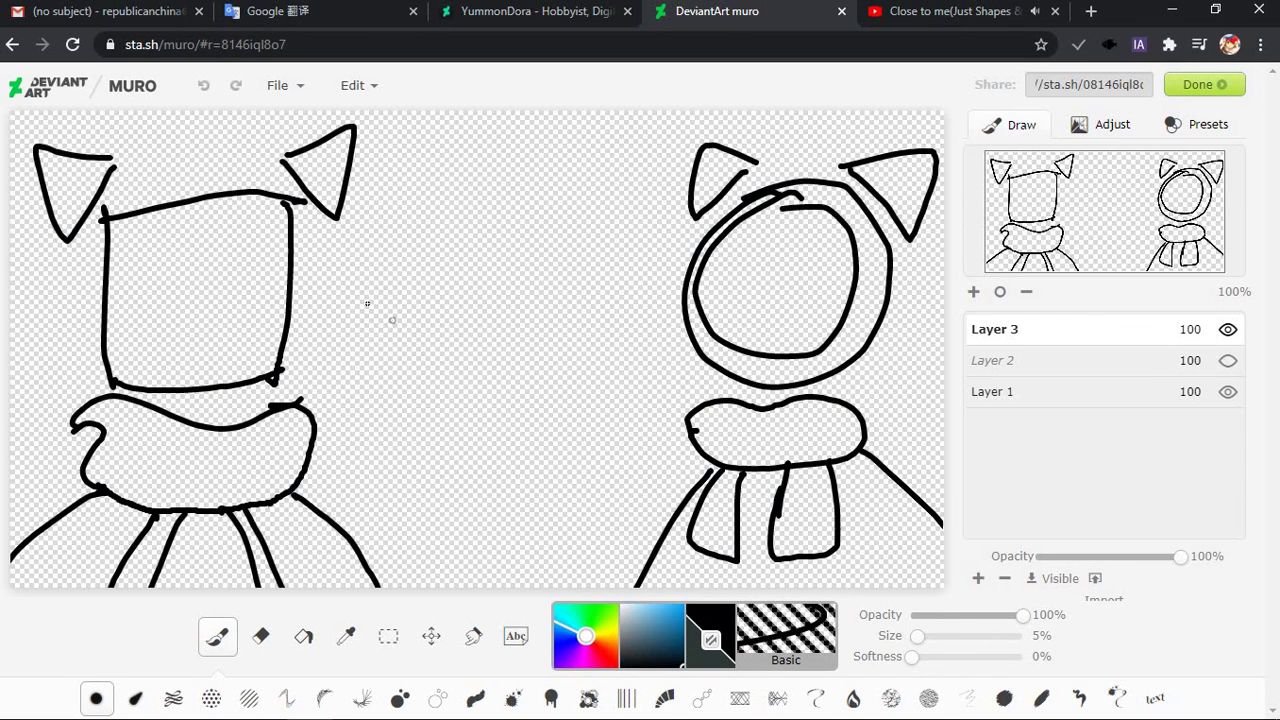
pyautogui.moveTo(369, 300); pyautogui.dragTo(392, 268)
pyautogui.hotkey('ctrl', 'z')
pyautogui.hotkey('ctrl', 'z')
# Try a rounded paw shape beside the right end of the cube-headed character's collar, and undo the attempts
pyautogui.moveTo(325, 385)
pyautogui.mouseDown()
pyautogui.moveTo(307, 446)
pyautogui.moveTo(340, 383)
pyautogui.moveTo(378, 471)
pyautogui.moveTo(308, 392)
pyautogui.mouseUp()
pyautogui.hotkey('ctrl', 'z')
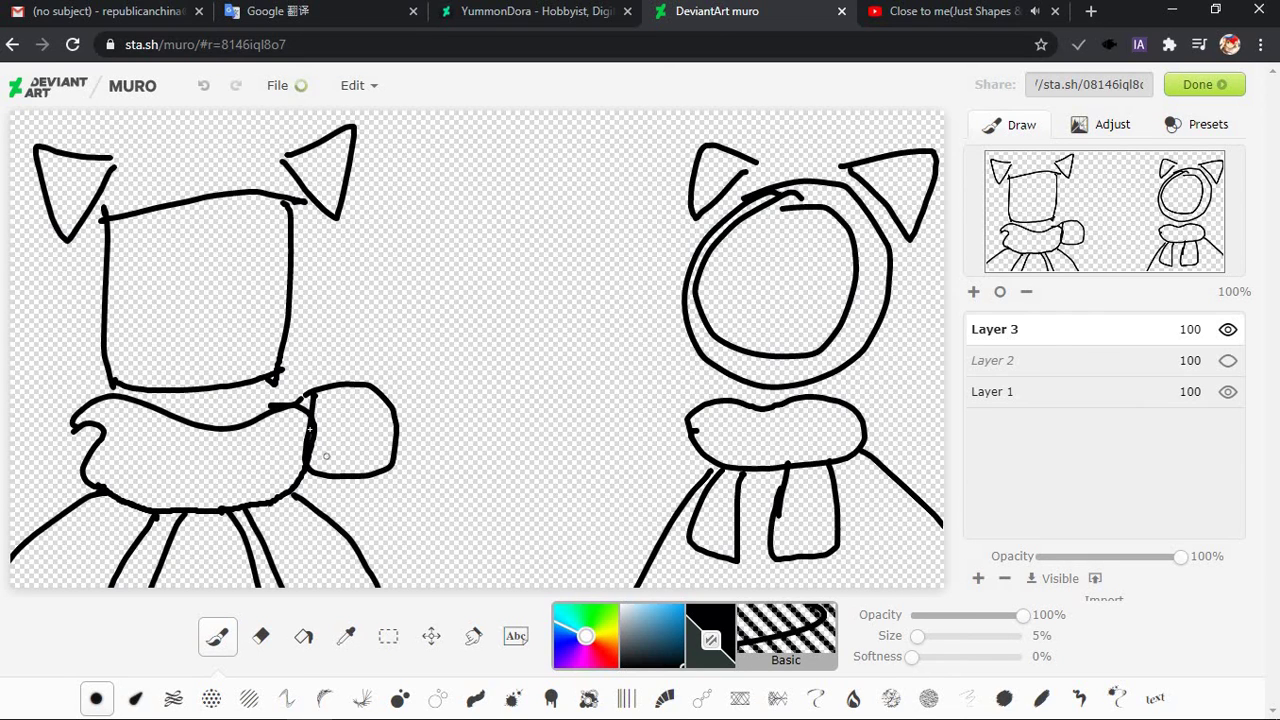
pyautogui.hotkey('ctrl', 'z')
pyautogui.moveTo(378, 490); pyautogui.dragTo(334, 449)
pyautogui.hotkey('ctrl', 'z')
# Try one rounded paw over each end of the cube-headed character's collar, and undo both
pyautogui.moveTo(300, 400)
pyautogui.mouseDown()
pyautogui.moveTo(374, 417)
pyautogui.moveTo(315, 461)
pyautogui.mouseUp()
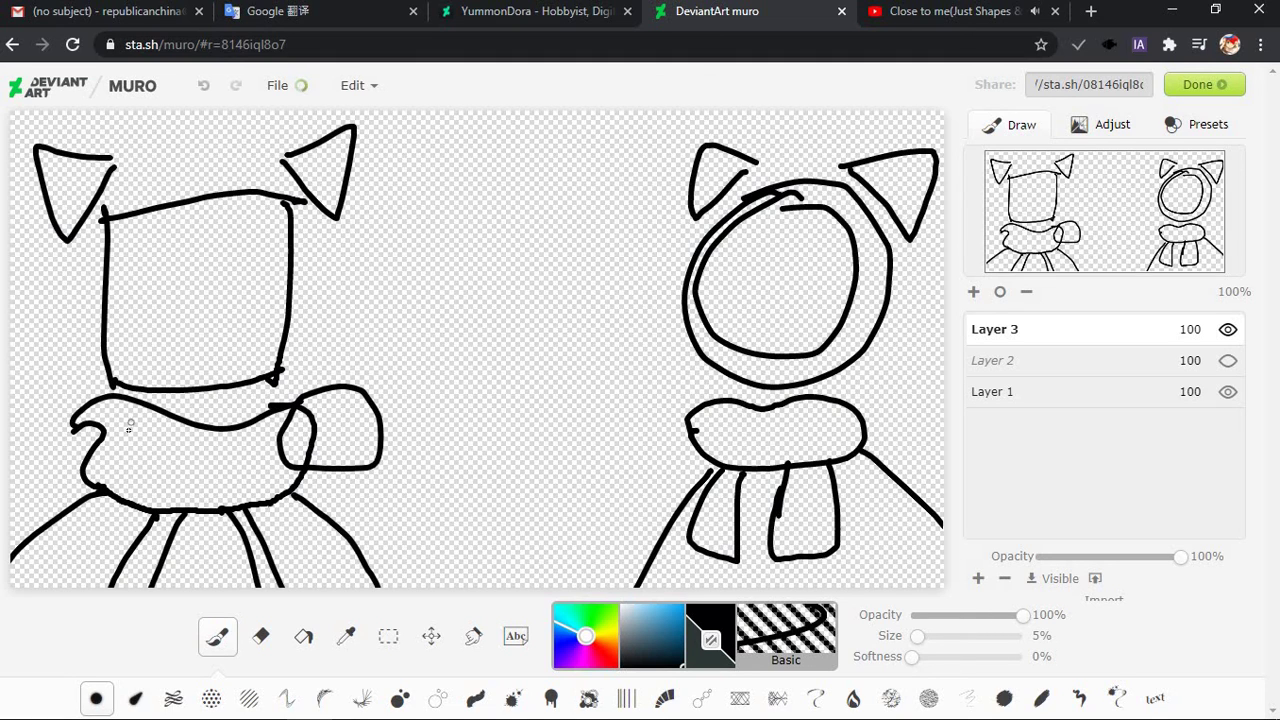
pyautogui.moveTo(128, 428)
pyautogui.mouseDown()
pyautogui.moveTo(140, 460)
pyautogui.moveTo(45, 452)
pyautogui.moveTo(72, 423)
pyautogui.moveTo(128, 482)
pyautogui.moveTo(92, 470)
pyautogui.mouseUp()
pyautogui.hotkey('ctrl', 'z')
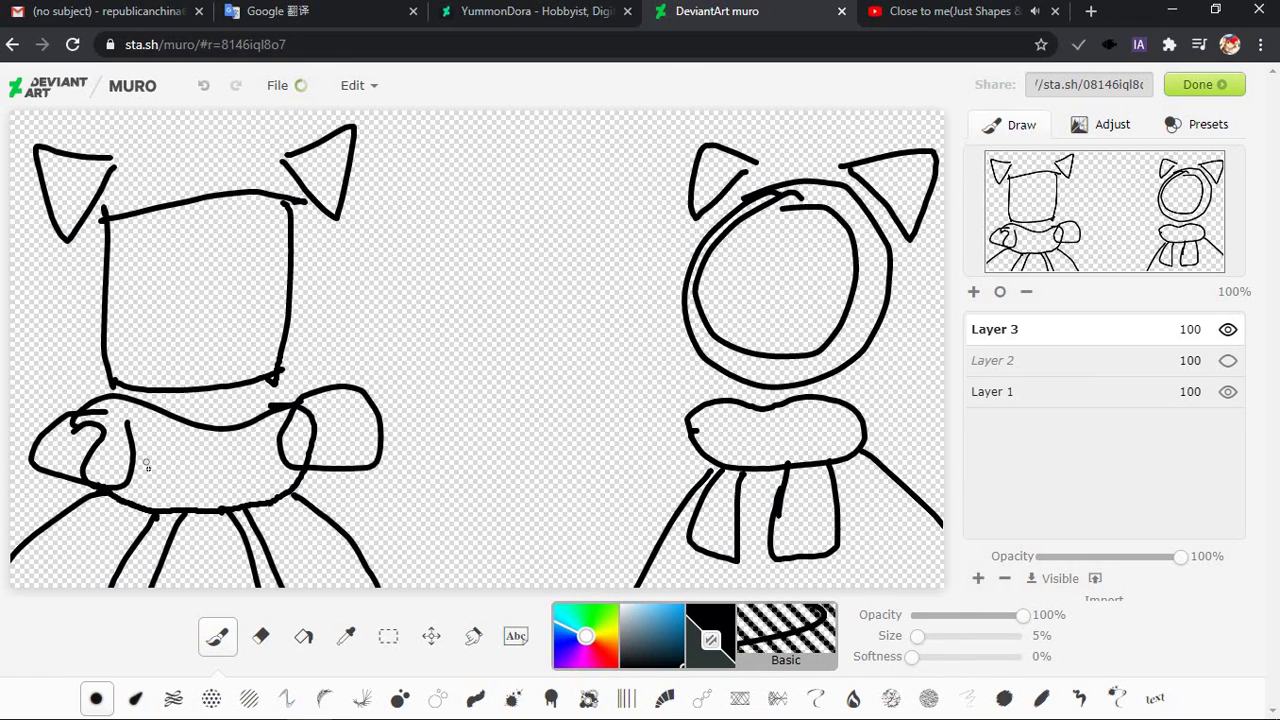
pyautogui.hotkey('ctrl', 'z')
pyautogui.hotkey('ctrl', 'z')
# Draw two rounded paws overlapping the lower edge of the cube-headed character's collar, redoing the strokes that miss
pyautogui.moveTo(238, 446)
pyautogui.mouseDown()
pyautogui.moveTo(248, 504)
pyautogui.moveTo(306, 432)
pyautogui.moveTo(231, 461)
pyautogui.moveTo(218, 498)
pyautogui.moveTo(290, 508)
pyautogui.moveTo(305, 482)
pyautogui.mouseUp()
pyautogui.hotkey('ctrl', 'z')
pyautogui.moveTo(138, 448)
pyautogui.mouseDown()
pyautogui.moveTo(205, 511)
pyautogui.moveTo(155, 554)
pyautogui.moveTo(117, 470)
pyautogui.moveTo(185, 488)
pyautogui.moveTo(170, 489)
pyautogui.moveTo(154, 459)
pyautogui.moveTo(187, 480)
pyautogui.moveTo(123, 527)
pyautogui.moveTo(167, 475)
pyautogui.moveTo(142, 476)
pyautogui.moveTo(200, 501)
pyautogui.moveTo(211, 488)
pyautogui.moveTo(165, 562)
pyautogui.moveTo(124, 470)
pyautogui.mouseUp()
pyautogui.hotkey('ctrl', 'z')
pyautogui.hotkey('ctrl', 'z')
pyautogui.hotkey('ctrl', 'z')
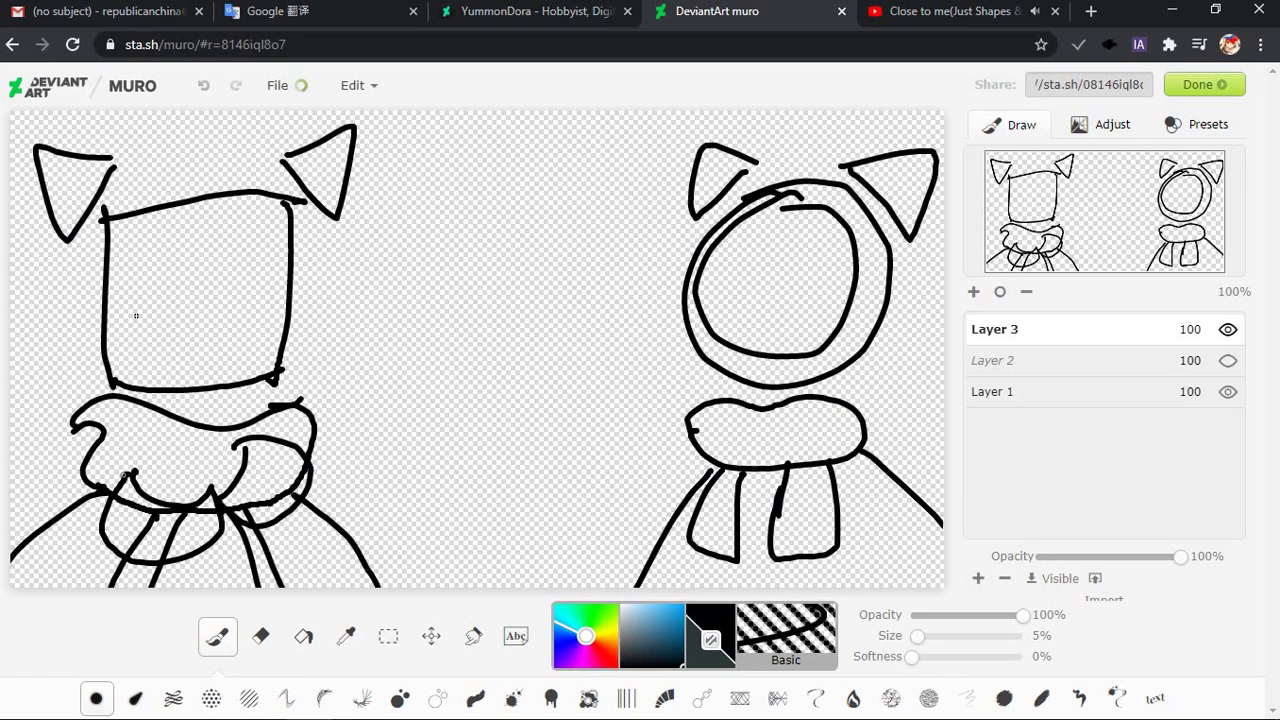
# Set the eraser size to 18% and erase the collar and body lines running through both paws
pyautogui.click(260, 636)
pyautogui.moveTo(914, 636); pyautogui.dragTo(931, 636)
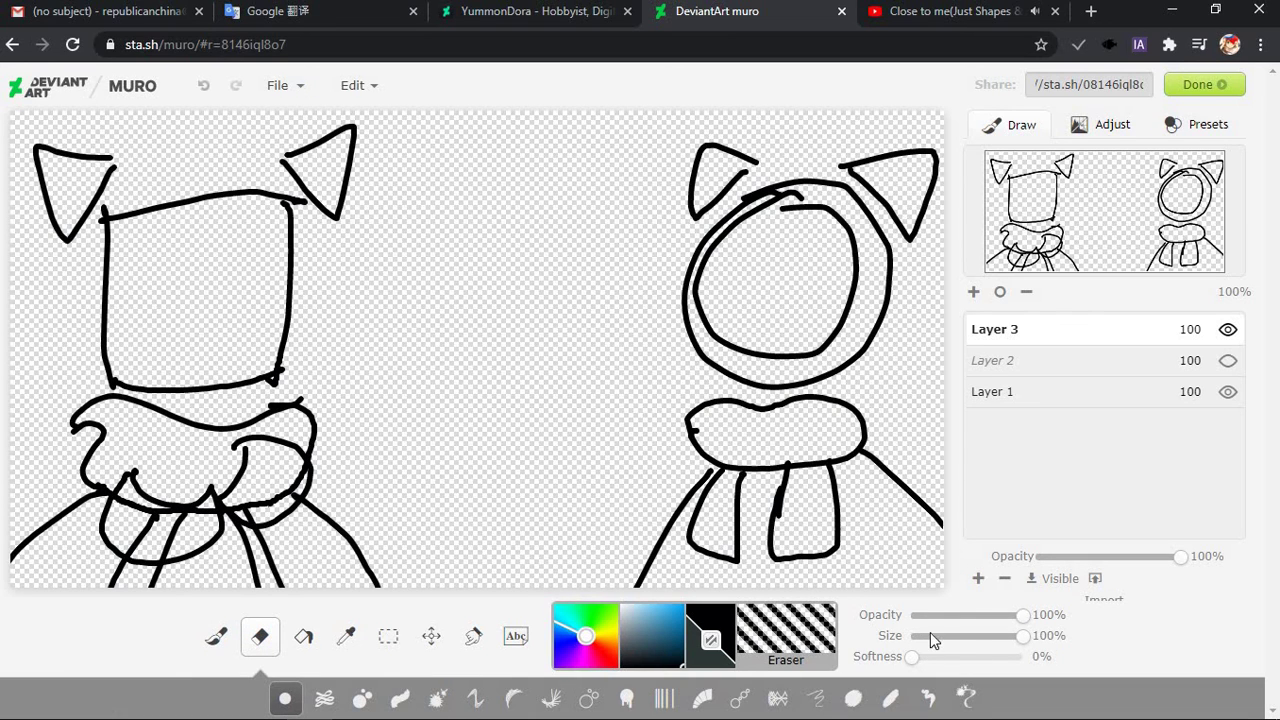
pyautogui.moveTo(133, 509)
pyautogui.mouseDown()
pyautogui.moveTo(216, 539)
pyautogui.moveTo(130, 504)
pyautogui.moveTo(170, 523)
pyautogui.moveTo(156, 518)
pyautogui.moveTo(212, 515)
pyautogui.moveTo(115, 506)
pyautogui.moveTo(207, 516)
pyautogui.moveTo(155, 523)
pyautogui.moveTo(134, 546)
pyautogui.moveTo(167, 540)
pyautogui.mouseUp()
pyautogui.hotkey('ctrl', 'z')
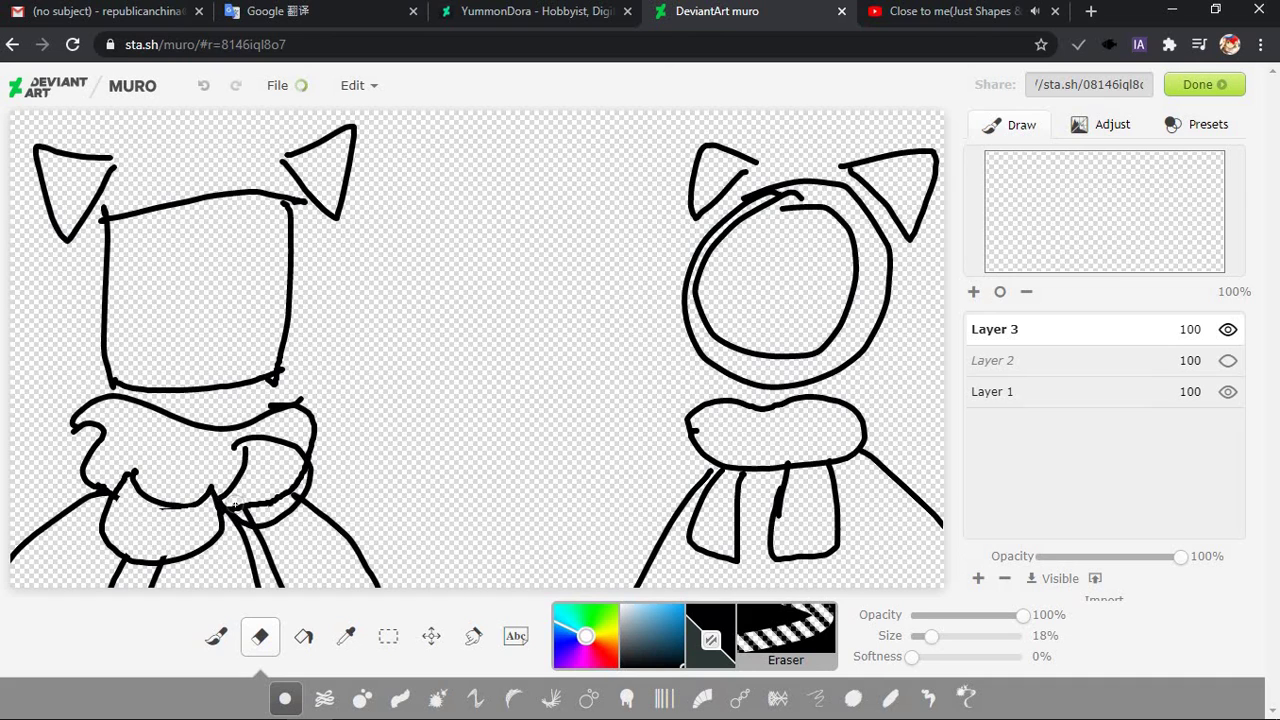
pyautogui.moveTo(246, 507); pyautogui.dragTo(297, 478)
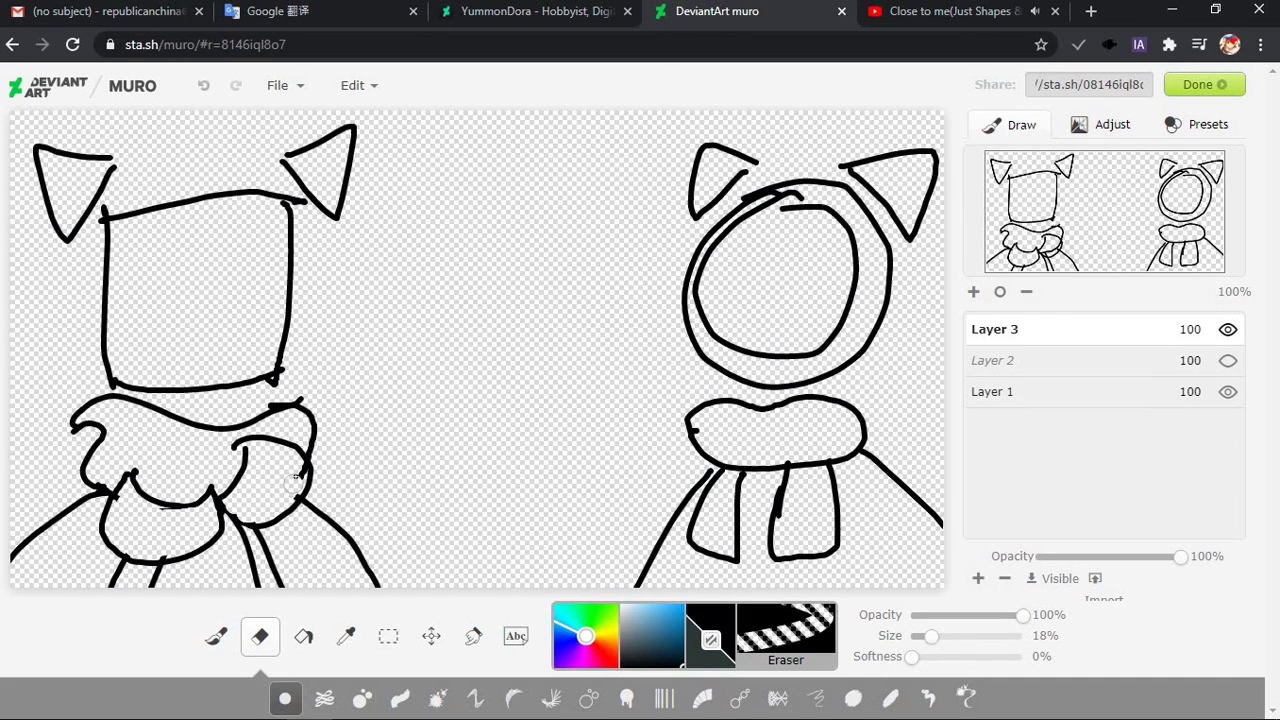
# Undo the erasing and the left paw on the cube-headed character's collar, and return to the Basic brush
pyautogui.hotkey('ctrl', 'z')
pyautogui.hotkey('ctrl', 'z')
pyautogui.hotkey('ctrl', 'z')
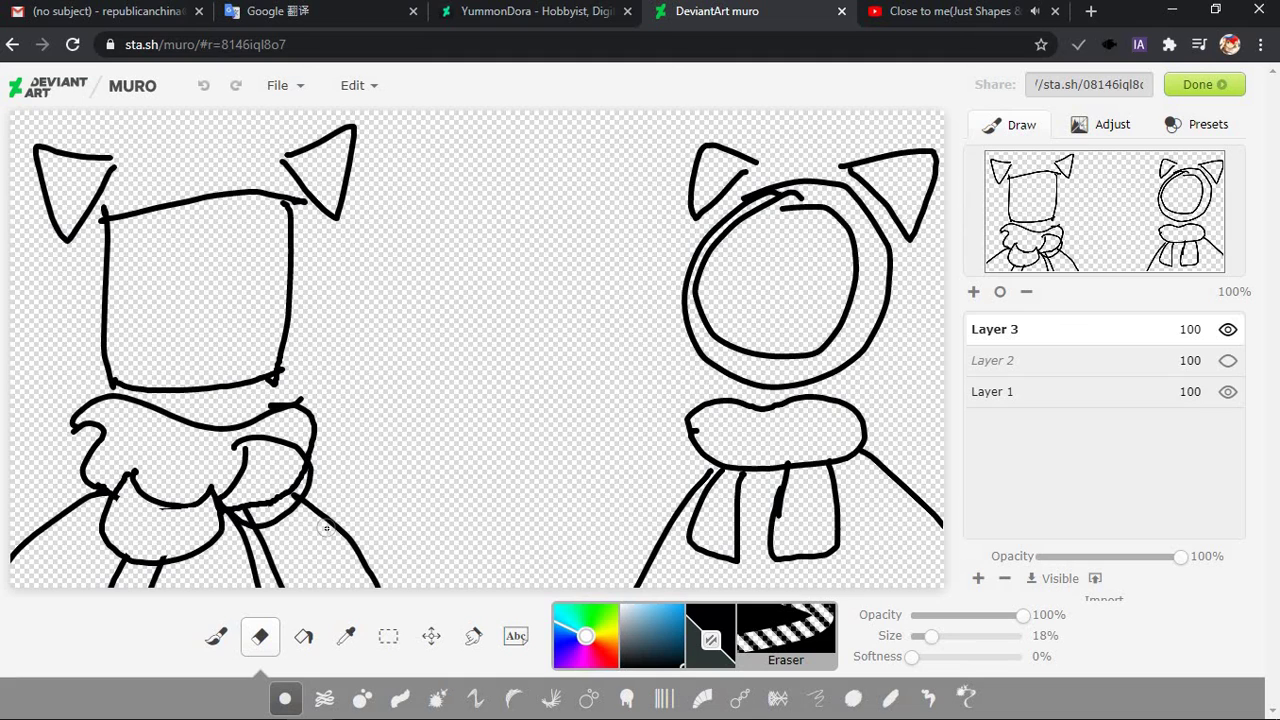
pyautogui.click(216, 640)
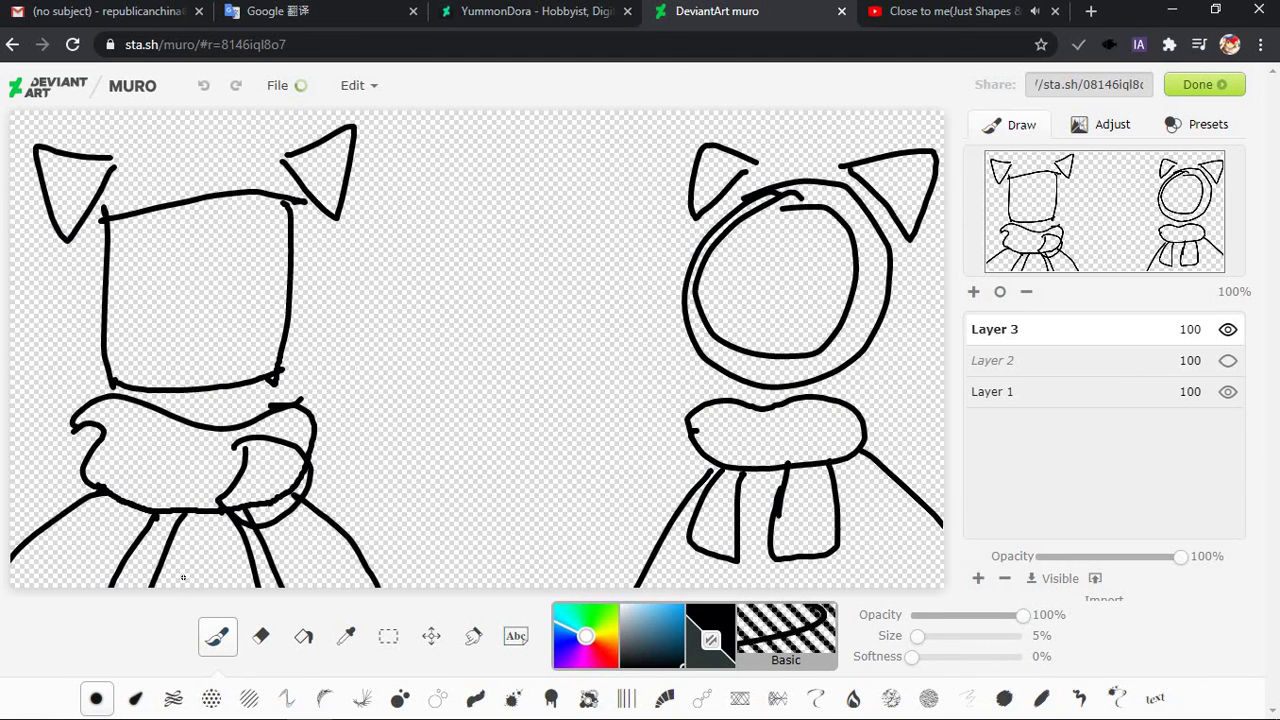
# Redraw the rounded left paw overlapping the lower edge of the cube-headed character's collar, undoing the strokes that miss
pyautogui.hotkey('ctrl', 'z')
pyautogui.click(235, 87)
pyautogui.moveTo(163, 453)
pyautogui.mouseDown()
pyautogui.moveTo(210, 505)
pyautogui.moveTo(240, 514)
pyautogui.mouseUp()
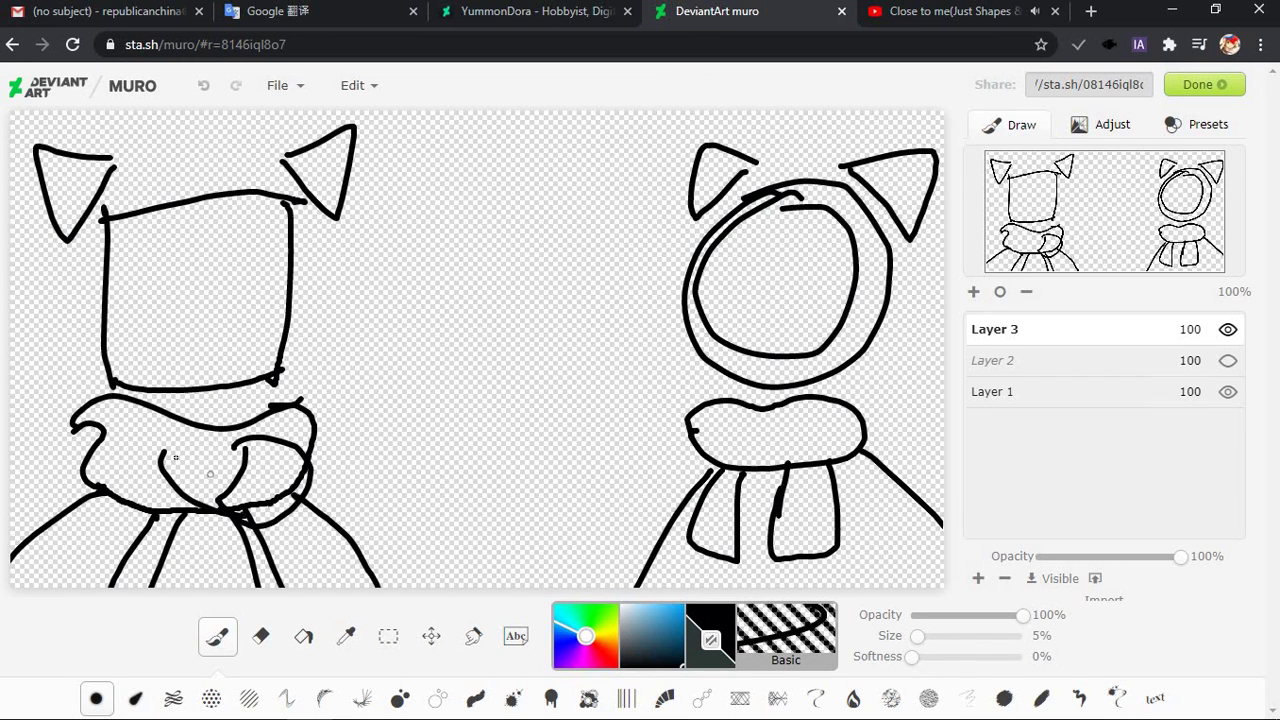
pyautogui.hotkey('ctrl', 'z')
pyautogui.moveTo(158, 448)
pyautogui.mouseDown()
pyautogui.moveTo(185, 494)
pyautogui.moveTo(222, 496)
pyautogui.moveTo(180, 556)
pyautogui.mouseUp()
pyautogui.hotkey('ctrl', 'z')
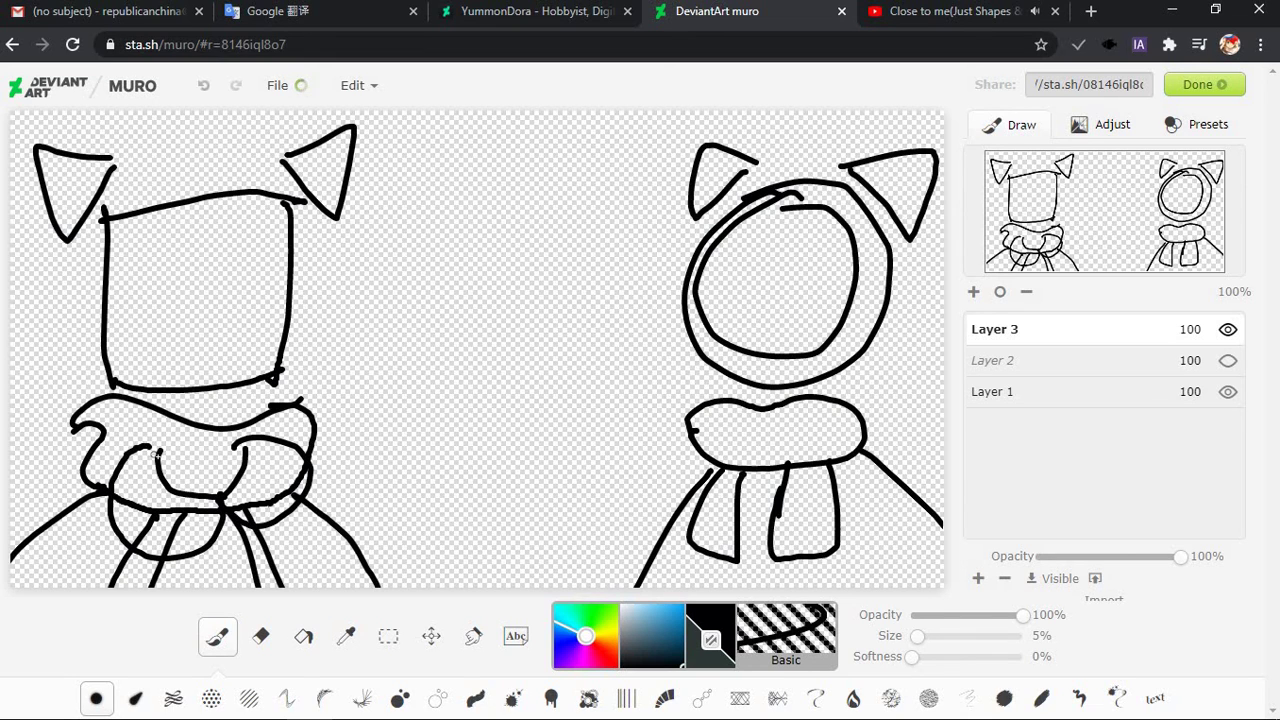
pyautogui.moveTo(160, 452)
pyautogui.mouseDown()
pyautogui.moveTo(195, 545)
pyautogui.moveTo(232, 500)
pyautogui.mouseUp()
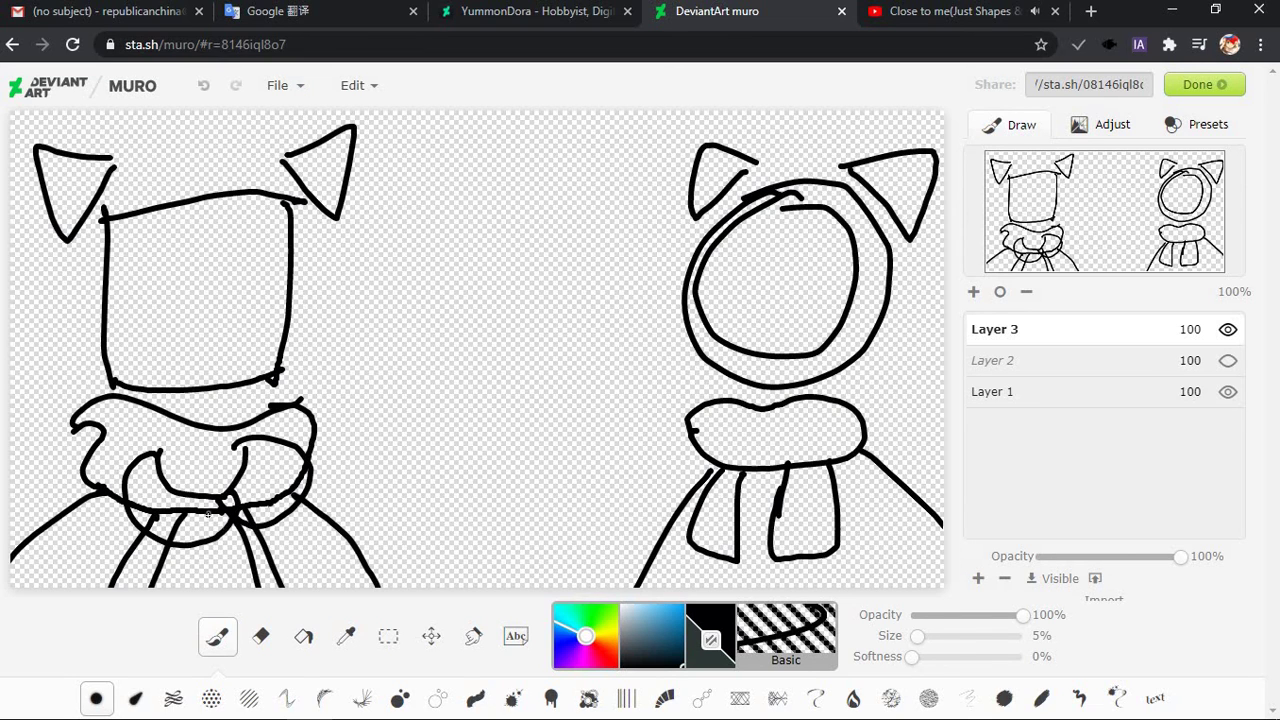
# Erase the collar and body lines running through both of the cube-headed character's paws, and return to the Basic brush
pyautogui.click(260, 636)
pyautogui.moveTo(142, 498)
pyautogui.mouseDown()
pyautogui.moveTo(160, 515)
pyautogui.moveTo(225, 508)
pyautogui.moveTo(173, 530)
pyautogui.mouseUp()
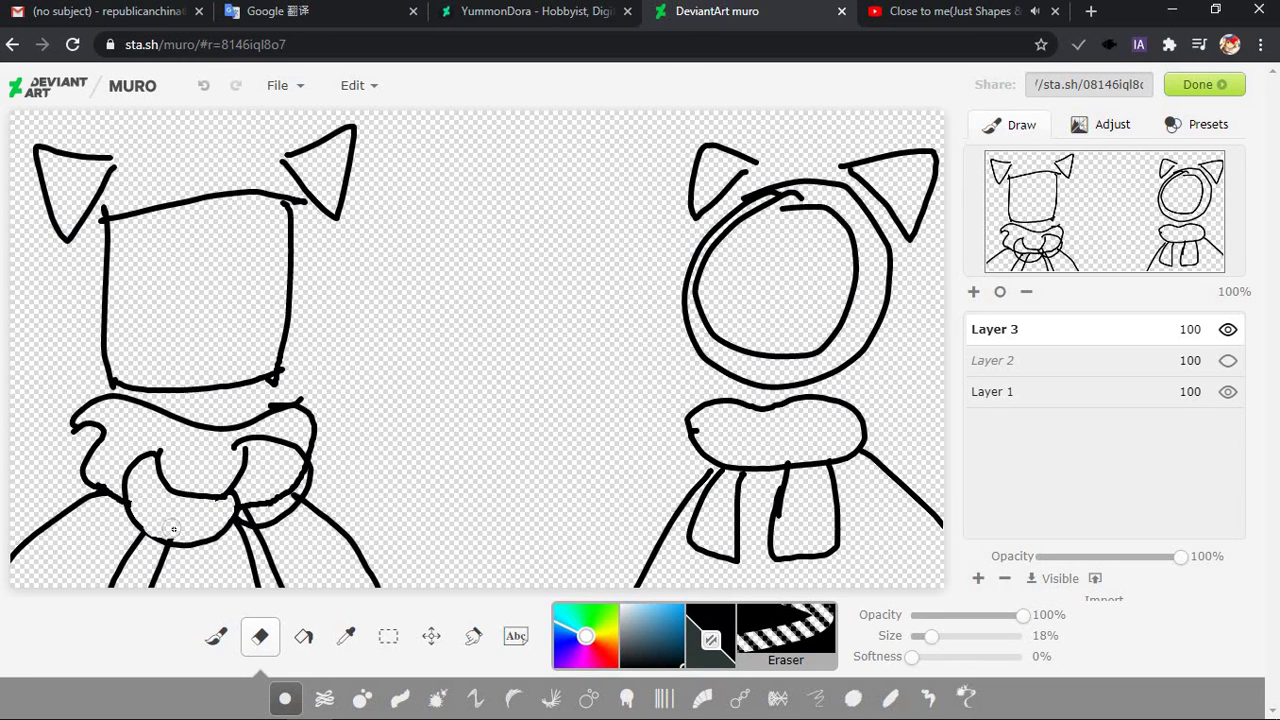
pyautogui.moveTo(258, 494)
pyautogui.mouseDown()
pyautogui.moveTo(260, 515)
pyautogui.moveTo(298, 478)
pyautogui.mouseUp()
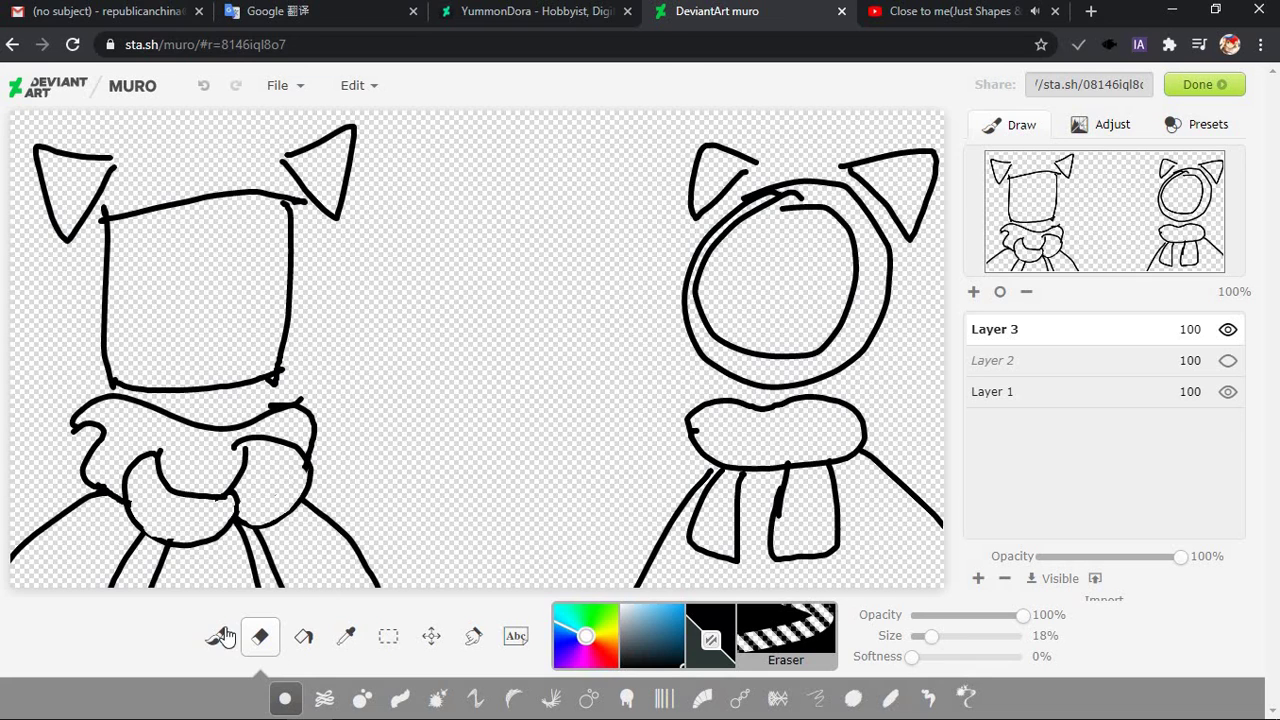
pyautogui.press('b')
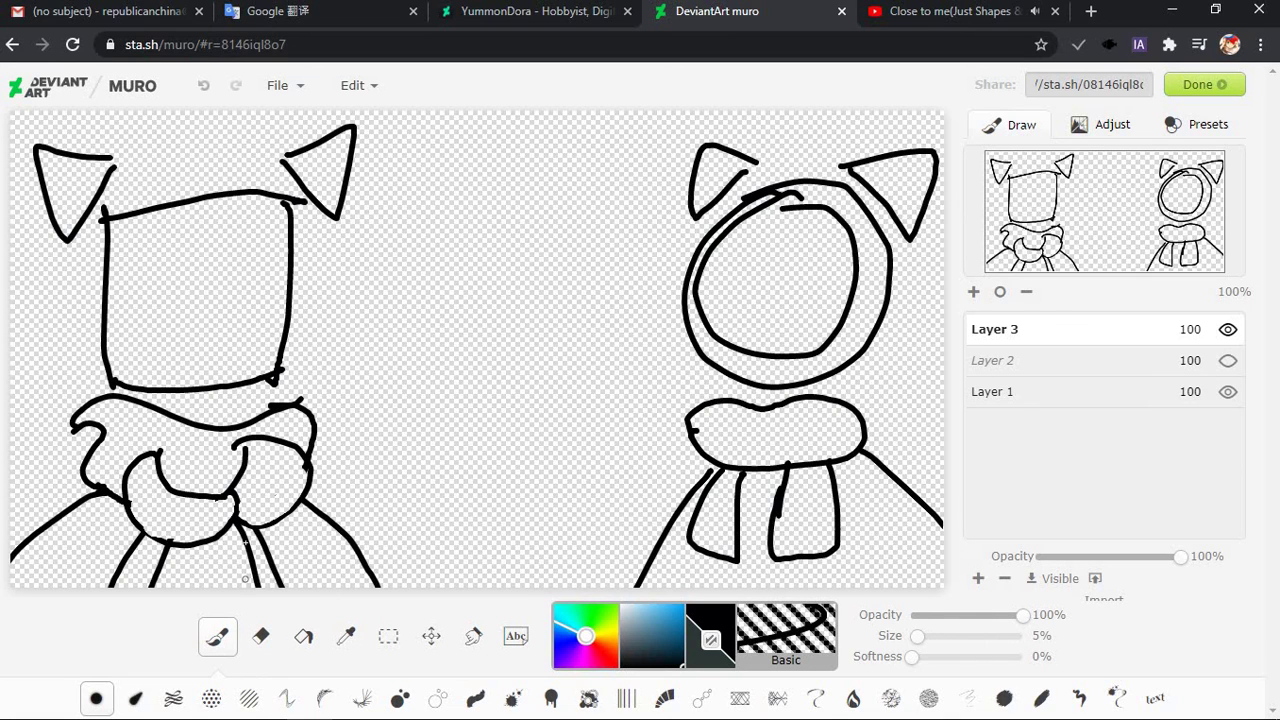
# Try a small square head with ears and a face between the cube-headed character's paws, and undo it
pyautogui.moveTo(164, 422); pyautogui.dragTo(157, 454)
pyautogui.moveTo(180, 452); pyautogui.dragTo(194, 510)
pyautogui.hotkey('ctrl', 'z')
pyautogui.moveTo(178, 442)
pyautogui.mouseDown()
pyautogui.moveTo(250, 495)
pyautogui.moveTo(222, 446)
pyautogui.moveTo(183, 446)
pyautogui.moveTo(238, 480)
pyautogui.mouseUp()
pyautogui.hotkey('ctrl', 'z')
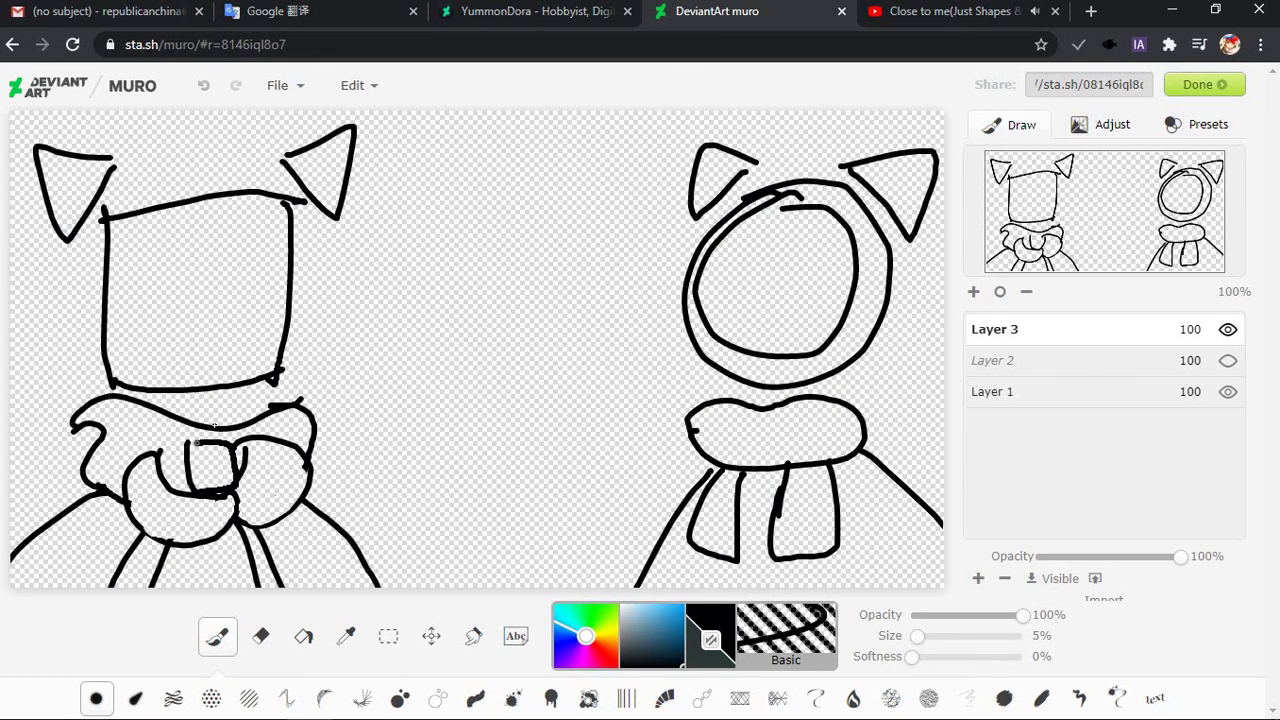
pyautogui.moveTo(157, 430)
pyautogui.mouseDown()
pyautogui.moveTo(217, 426)
pyautogui.moveTo(249, 443)
pyautogui.moveTo(236, 427)
pyautogui.moveTo(240, 452)
pyautogui.moveTo(238, 438)
pyautogui.moveTo(204, 468)
pyautogui.mouseUp()
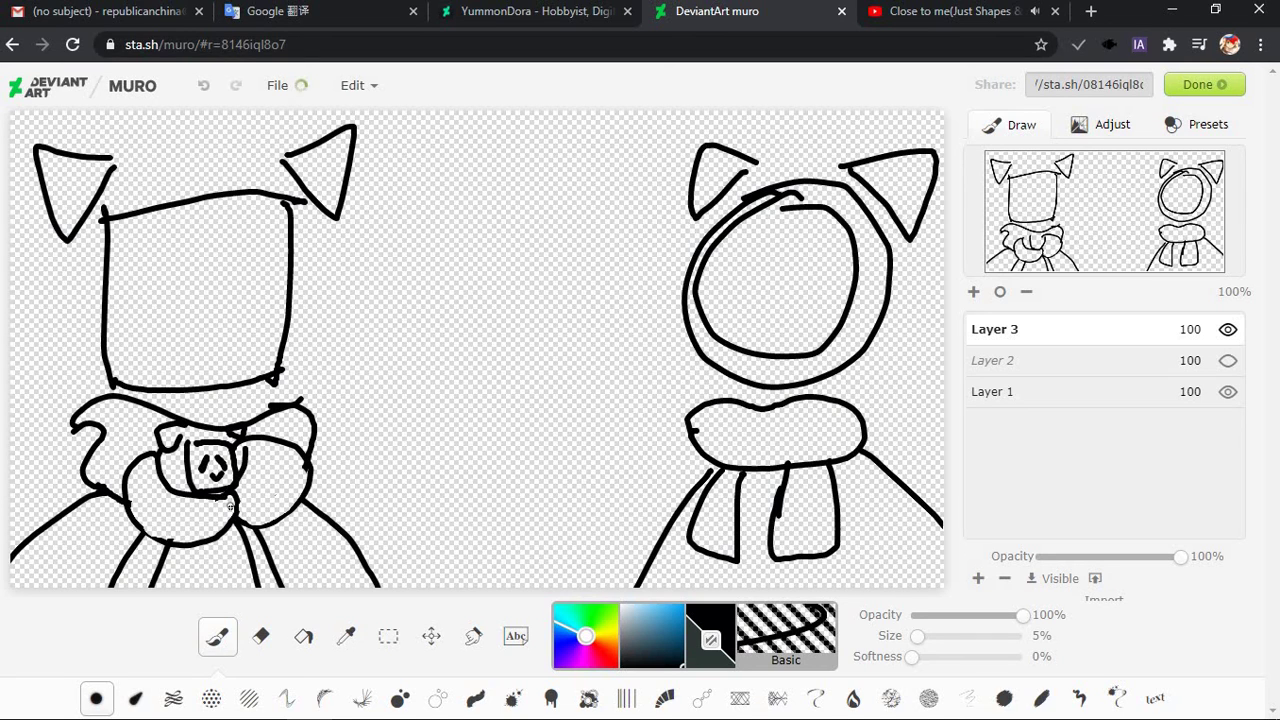
pyautogui.hotkey('ctrl', 'z')
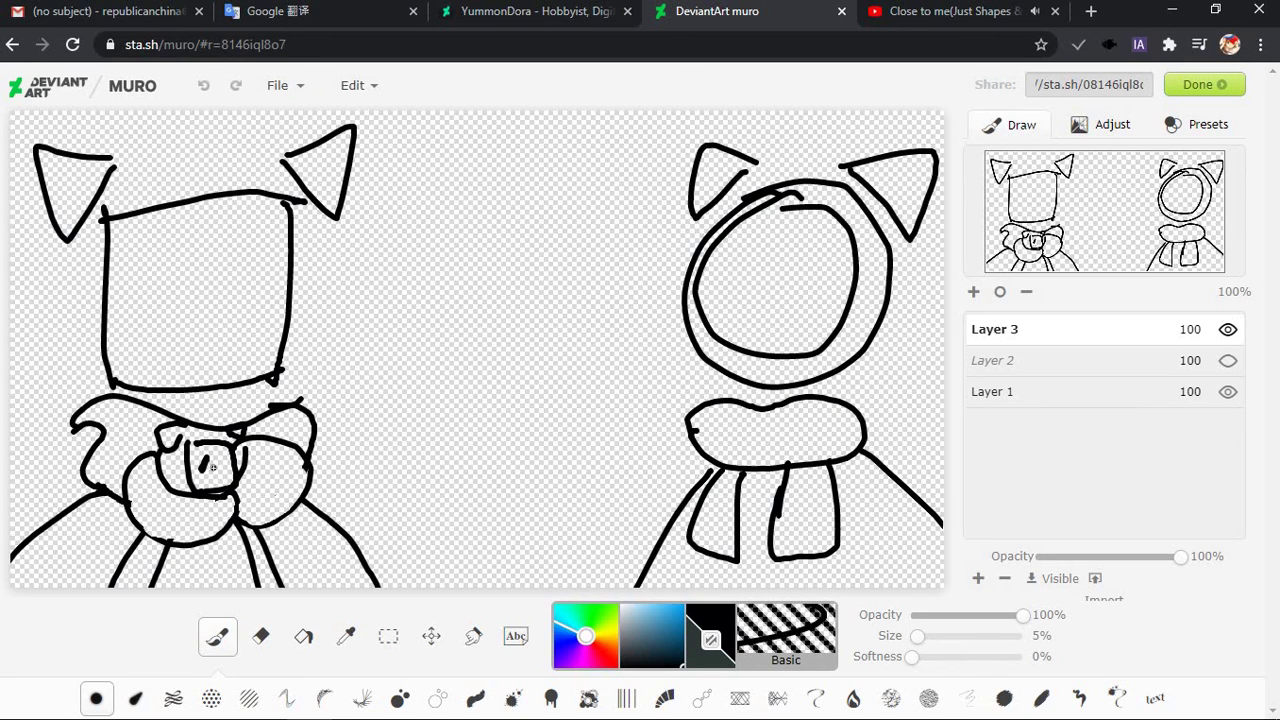
pyautogui.hotkey('ctrl', 'z')
pyautogui.hotkey('ctrl', 'z')
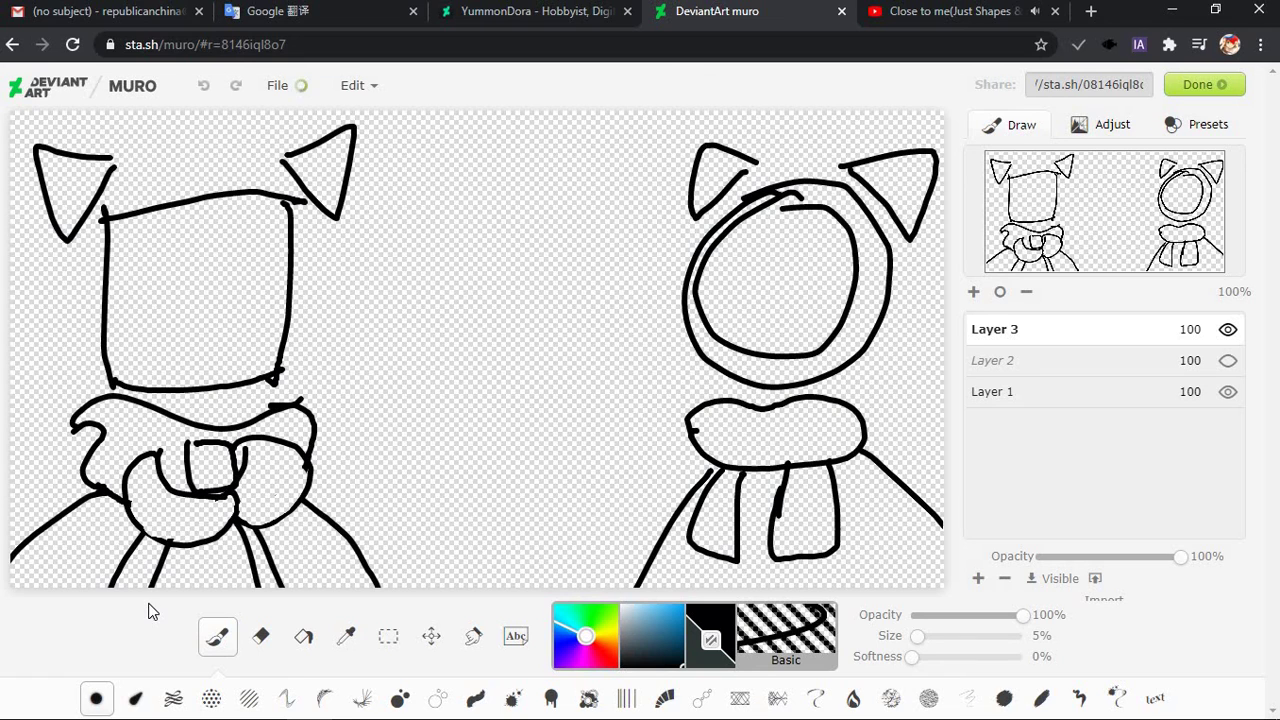
pyautogui.hotkey('ctrl', 'z')
pyautogui.hotkey('ctrl', 'z')
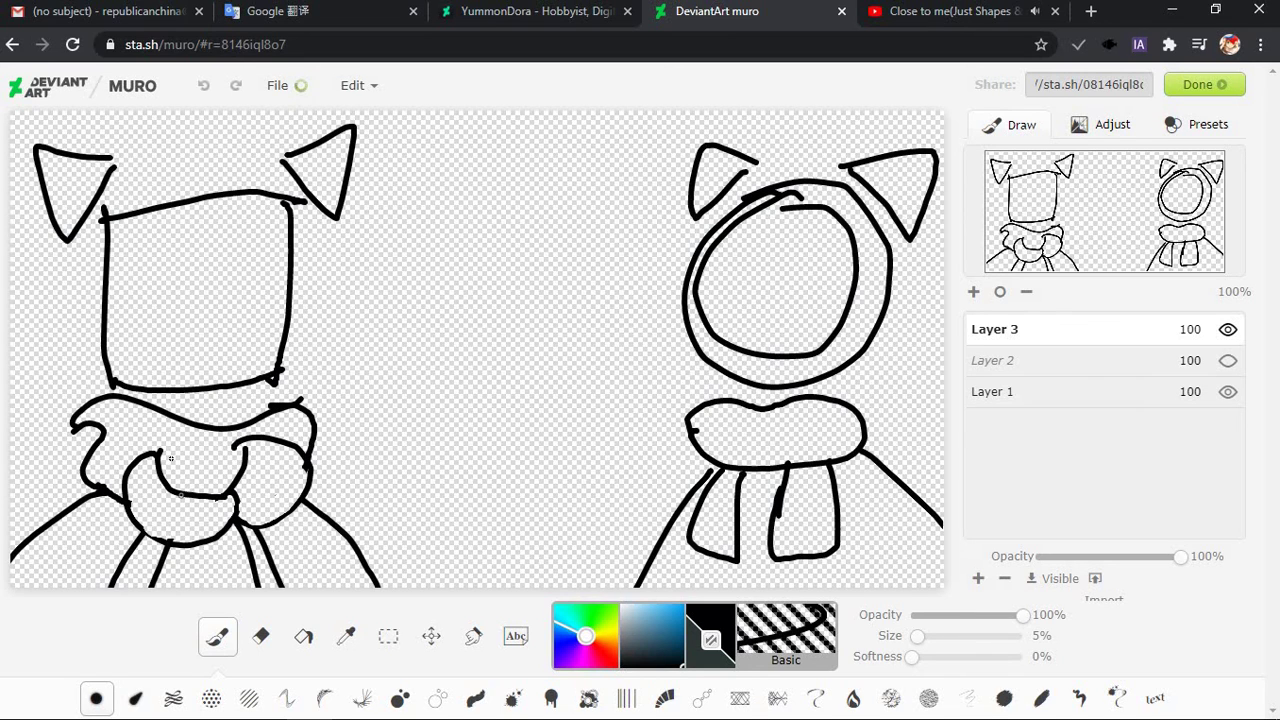
# Draw a wider small head between the cube-headed character's paws and add its facial marks, redoing the strokes that miss
pyautogui.moveTo(176, 495); pyautogui.dragTo(209, 446)
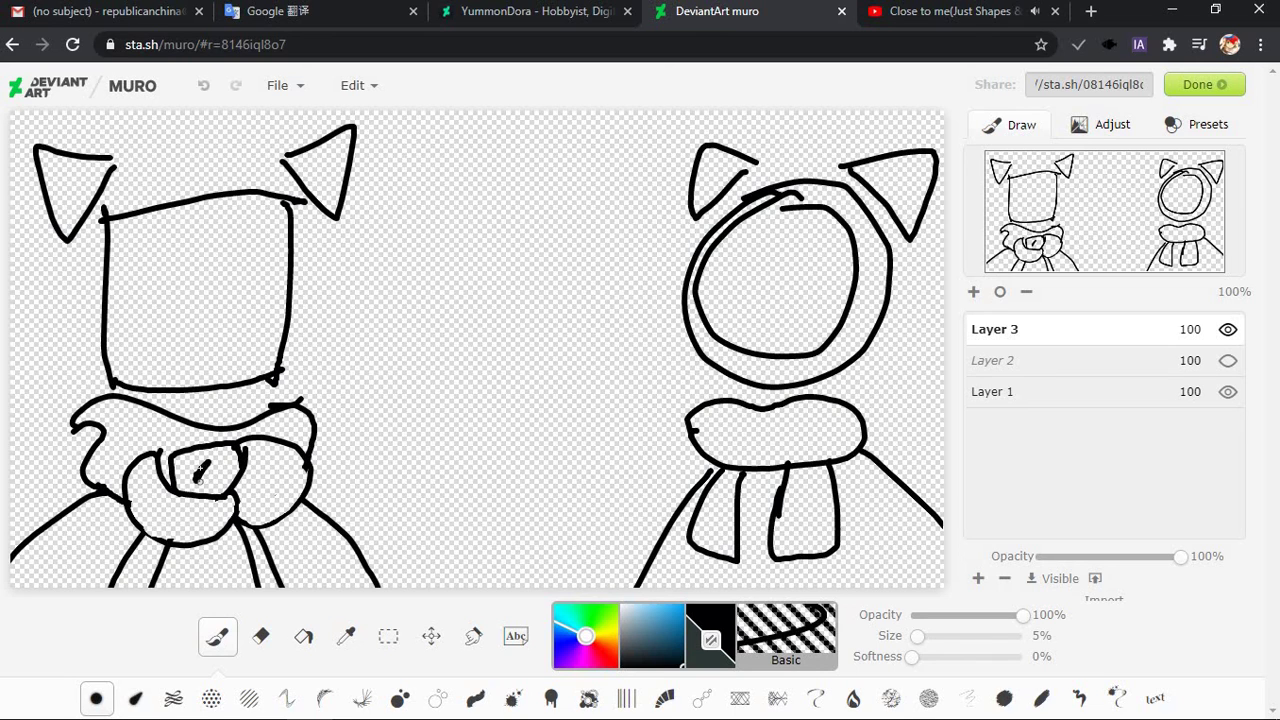
pyautogui.hotkey('ctrl', 'z')
pyautogui.moveTo(220, 458); pyautogui.dragTo(236, 463)
pyautogui.hotkey('ctrl', 'z')
pyautogui.moveTo(221, 481); pyautogui.dragTo(233, 487)
pyautogui.hotkey('ctrl', 'z')
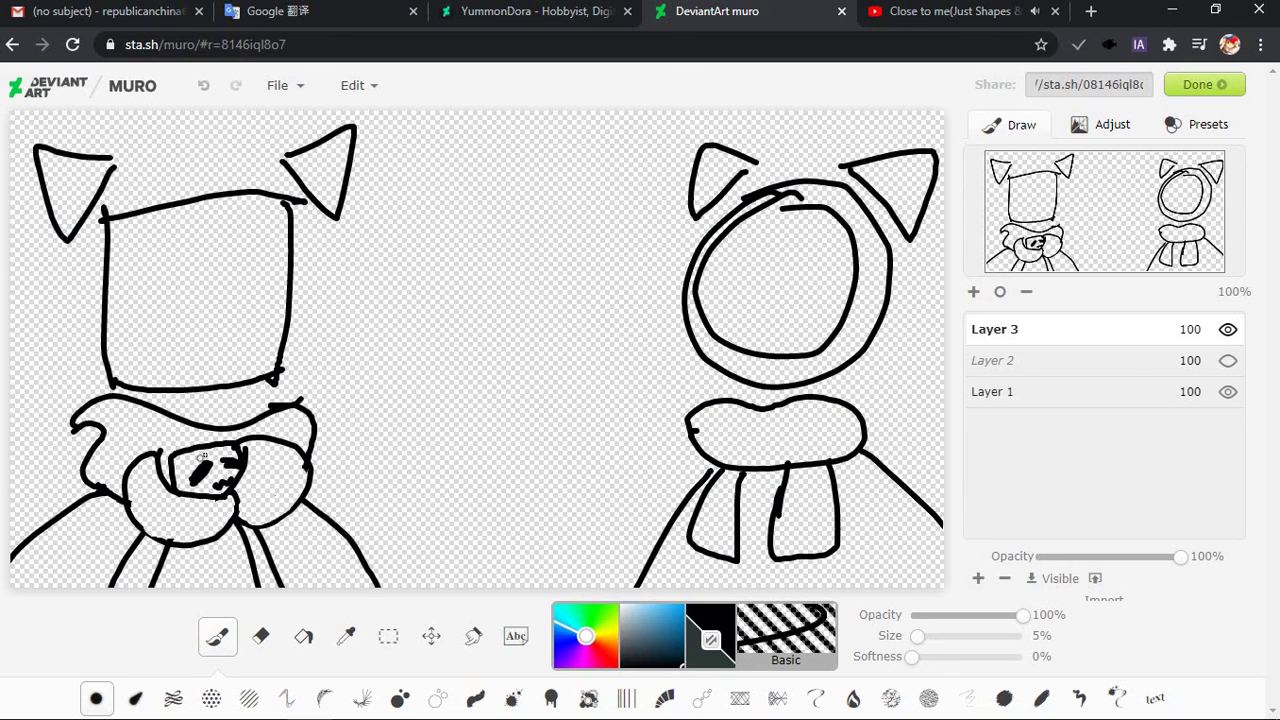
pyautogui.hotkey('ctrl', 'z')
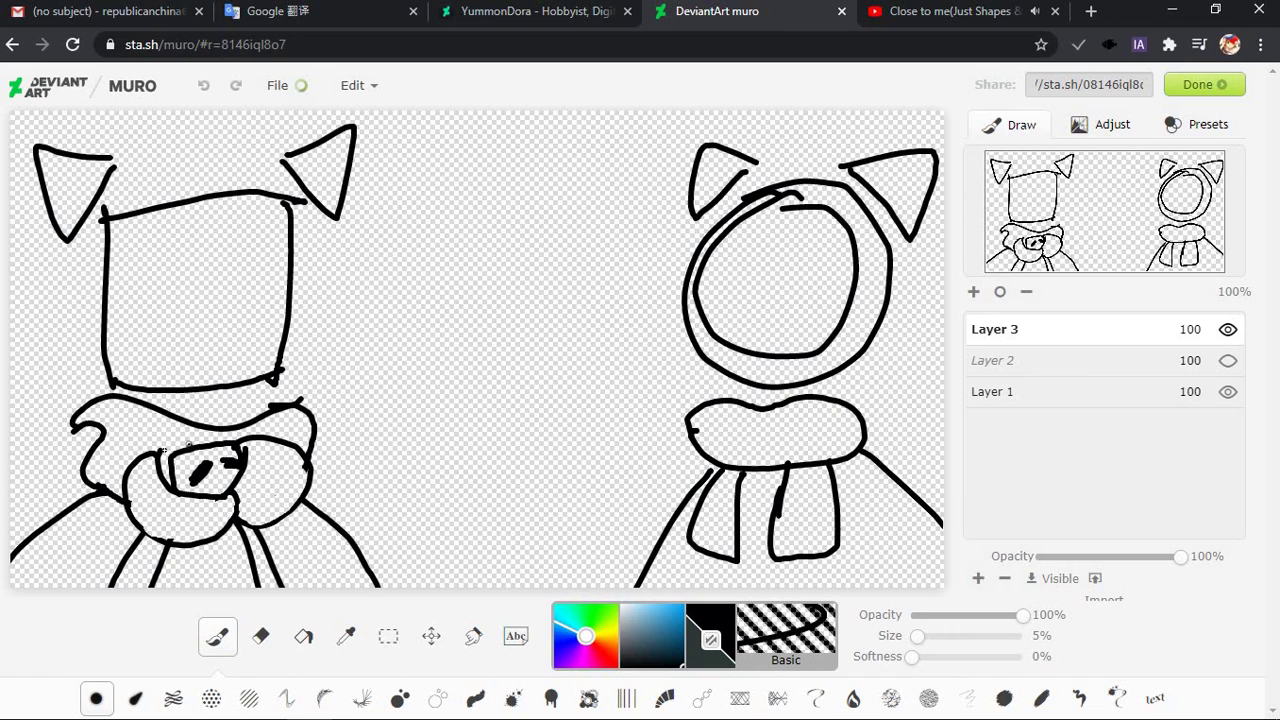
# Draw two small ears on the small character's head and erase the collar line inside the right ear with a 10% eraser
pyautogui.moveTo(188, 446)
pyautogui.mouseDown()
pyautogui.moveTo(170, 436)
pyautogui.moveTo(160, 455)
pyautogui.mouseUp()
pyautogui.hotkey('ctrl', 'z')
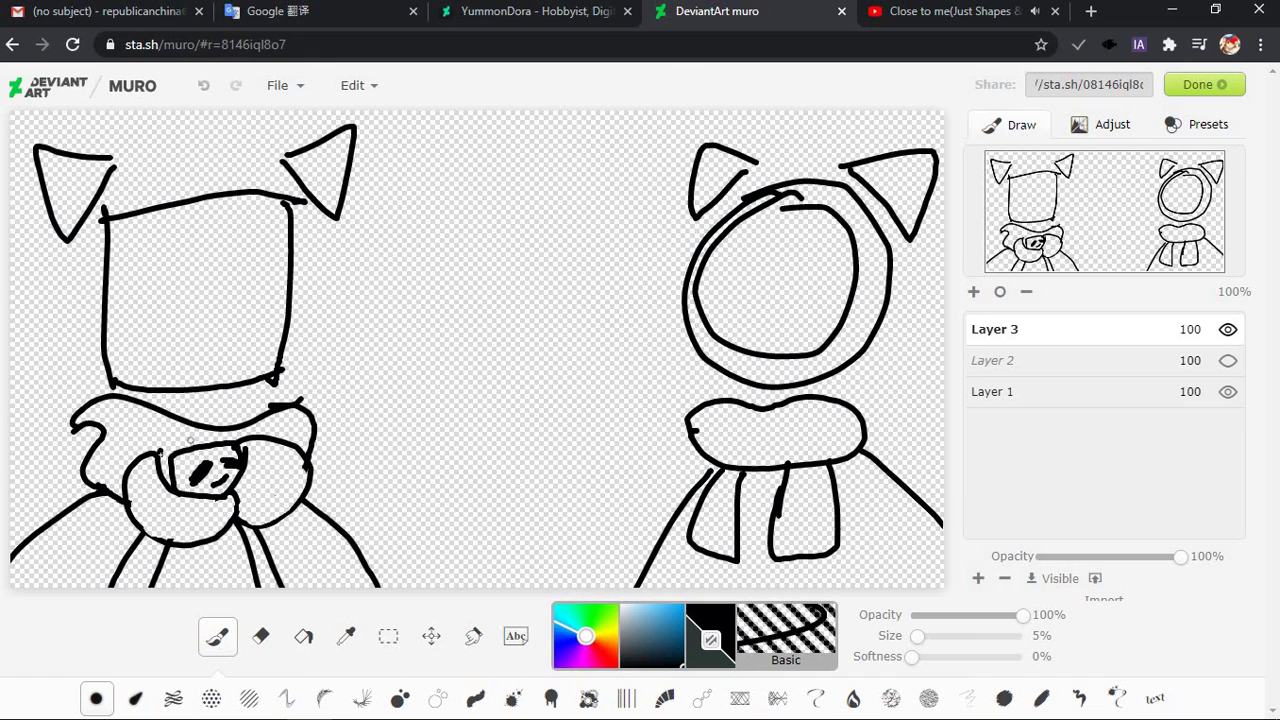
pyautogui.moveTo(190, 439)
pyautogui.mouseDown()
pyautogui.moveTo(148, 434)
pyautogui.moveTo(240, 431)
pyautogui.mouseUp()
pyautogui.hotkey('ctrl', 'z')
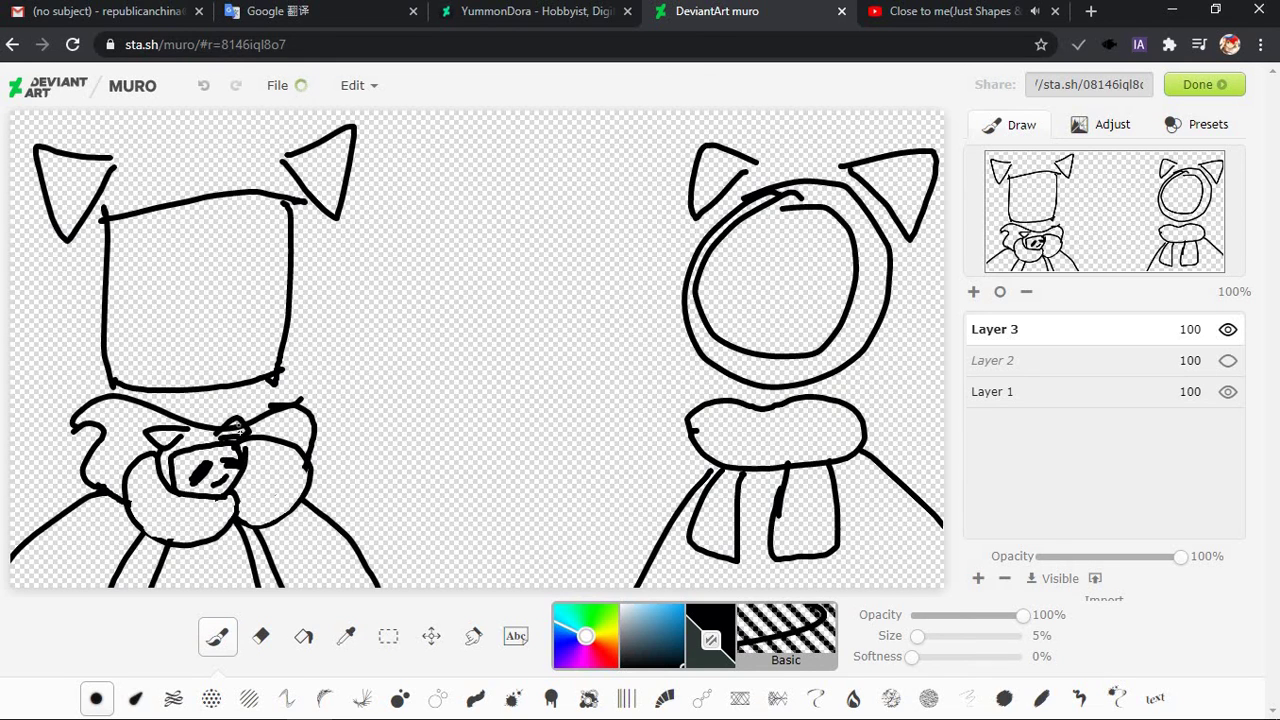
pyautogui.click(261, 637)
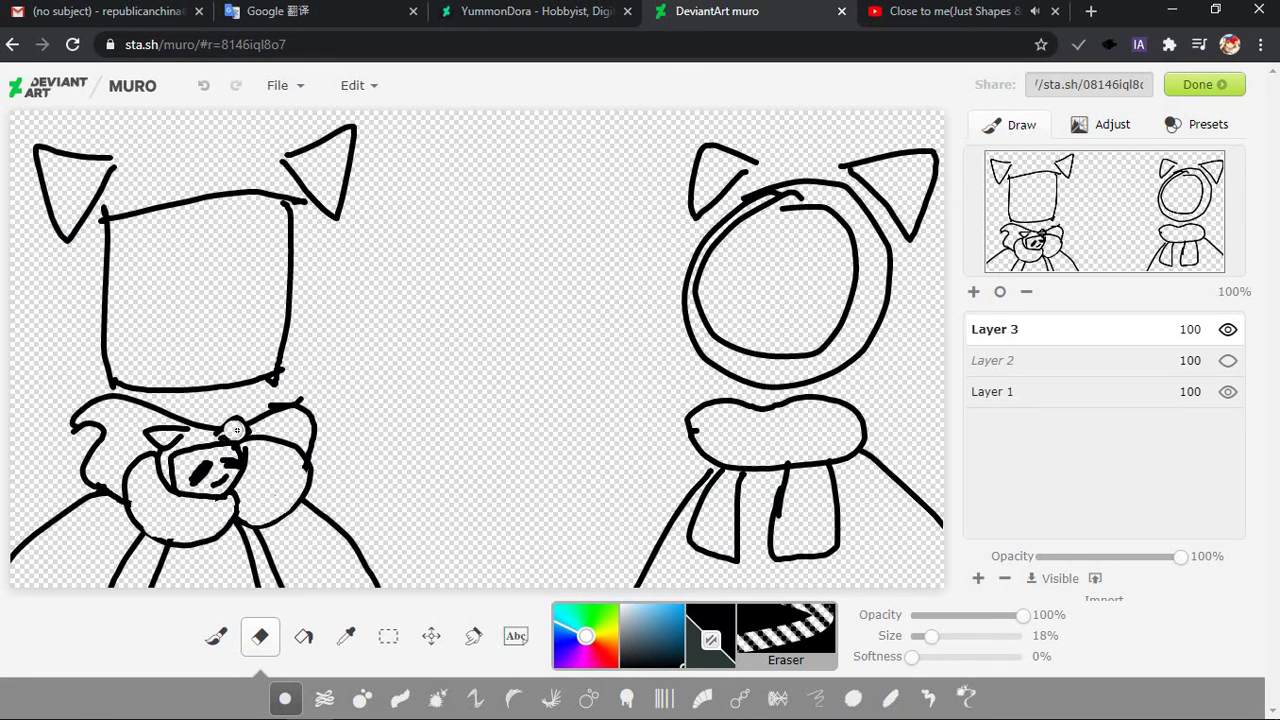
pyautogui.moveTo(925, 636); pyautogui.dragTo(842, 620)
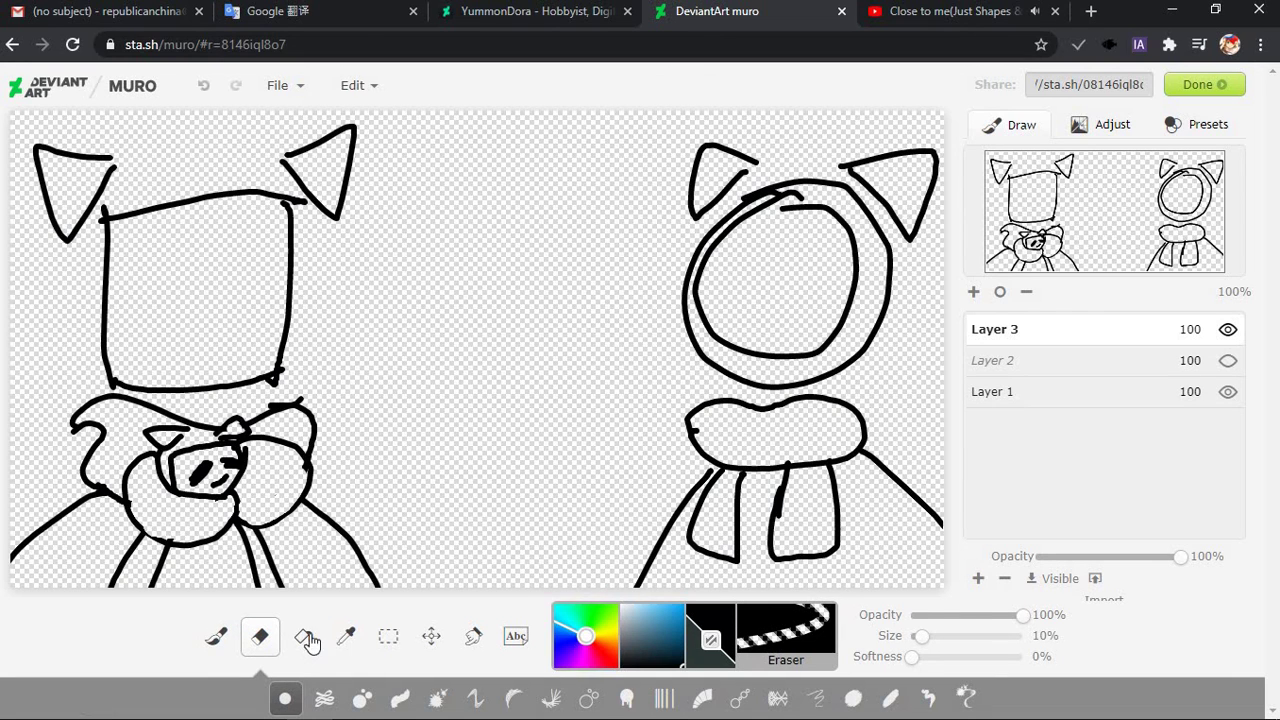
# Set the eraser size to 100%, erase the inner circle of the round-headed character's face, and return to the Basic brush
pyautogui.moveTo(922, 636); pyautogui.dragTo(1024, 636)
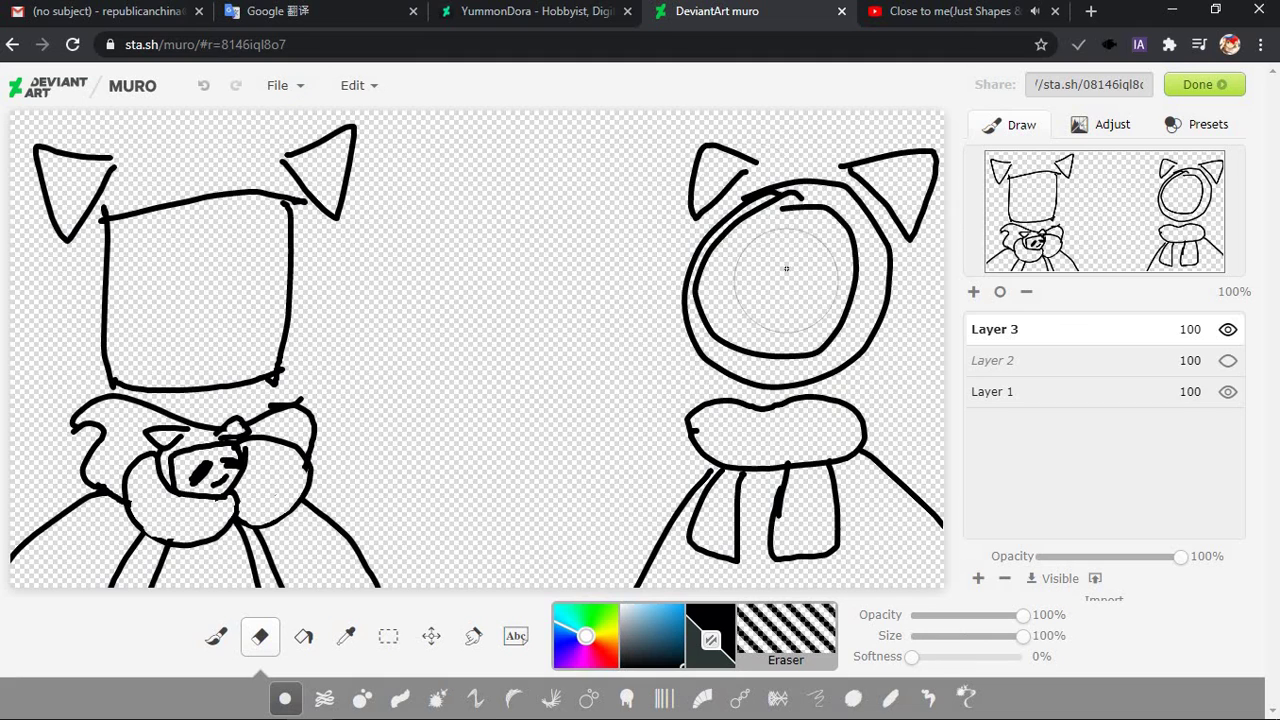
pyautogui.moveTo(786, 268)
pyautogui.mouseDown()
pyautogui.moveTo(811, 251)
pyautogui.moveTo(817, 283)
pyautogui.moveTo(789, 306)
pyautogui.moveTo(765, 310)
pyautogui.moveTo(749, 286)
pyautogui.moveTo(789, 240)
pyautogui.moveTo(746, 277)
pyautogui.moveTo(742, 303)
pyautogui.moveTo(749, 286)
pyautogui.mouseUp()
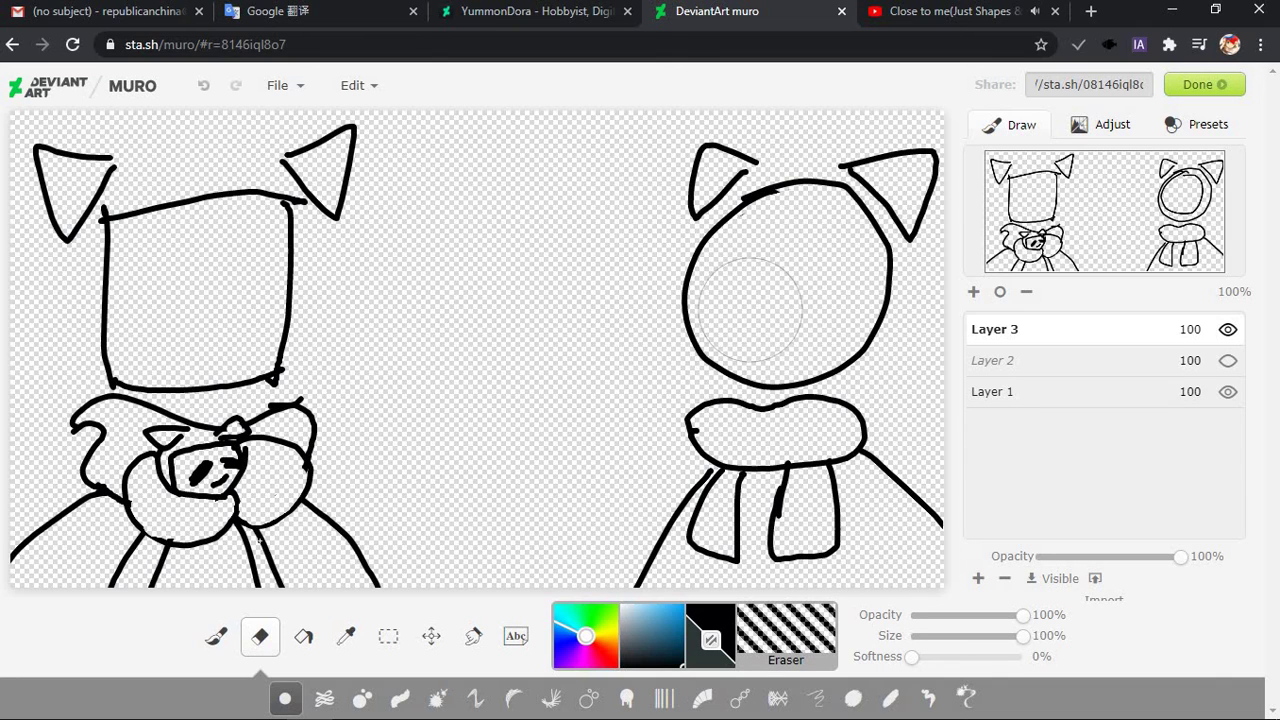
pyautogui.click(218, 634)
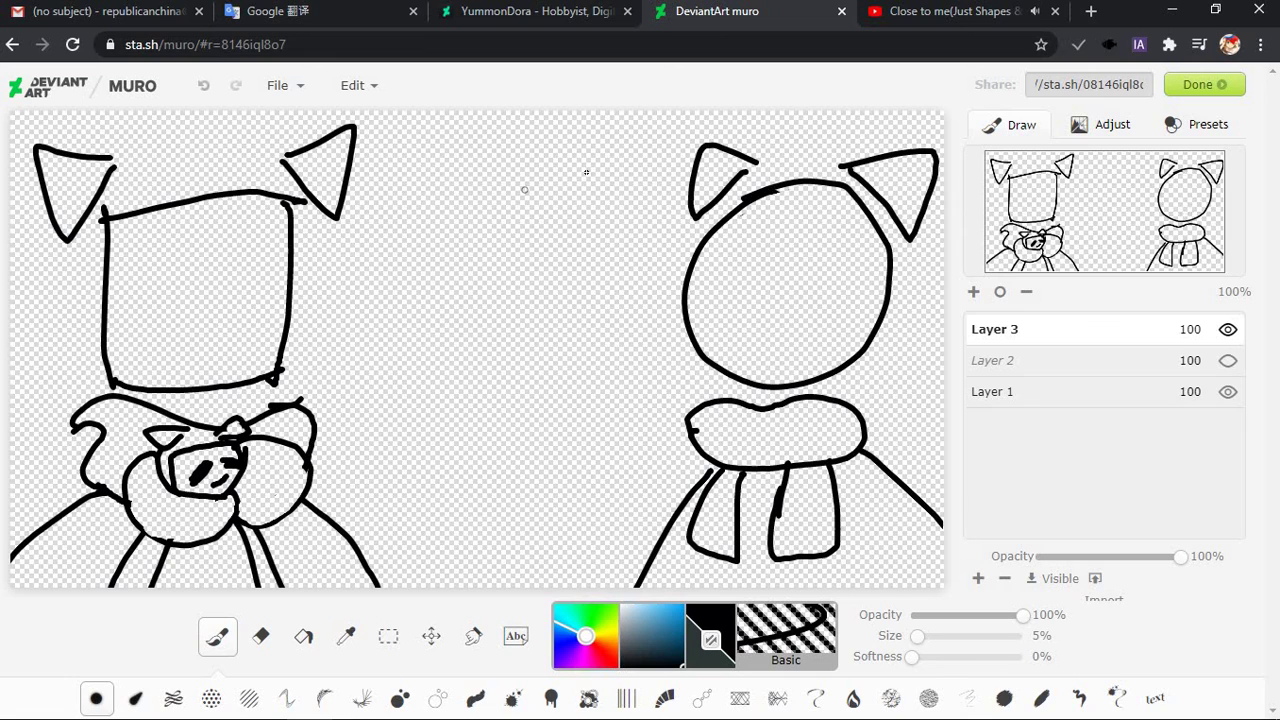
# Try several new inner face circles inside the round-headed character's head, undoing each one
pyautogui.moveTo(743, 246)
pyautogui.mouseDown()
pyautogui.moveTo(771, 223)
pyautogui.moveTo(749, 263)
pyautogui.moveTo(786, 354)
pyautogui.moveTo(782, 210)
pyautogui.moveTo(728, 238)
pyautogui.moveTo(763, 246)
pyautogui.moveTo(765, 212)
pyautogui.moveTo(771, 253)
pyautogui.mouseUp()
pyautogui.hotkey('ctrl', 'z')
pyautogui.click(762, 218)
pyautogui.hotkey('ctrl', 'z')
pyautogui.hotkey('ctrl', 'z')
pyautogui.hotkey('ctrl', 'z')
pyautogui.hotkey('ctrl', 'z')
pyautogui.hotkey('ctrl', 'z')
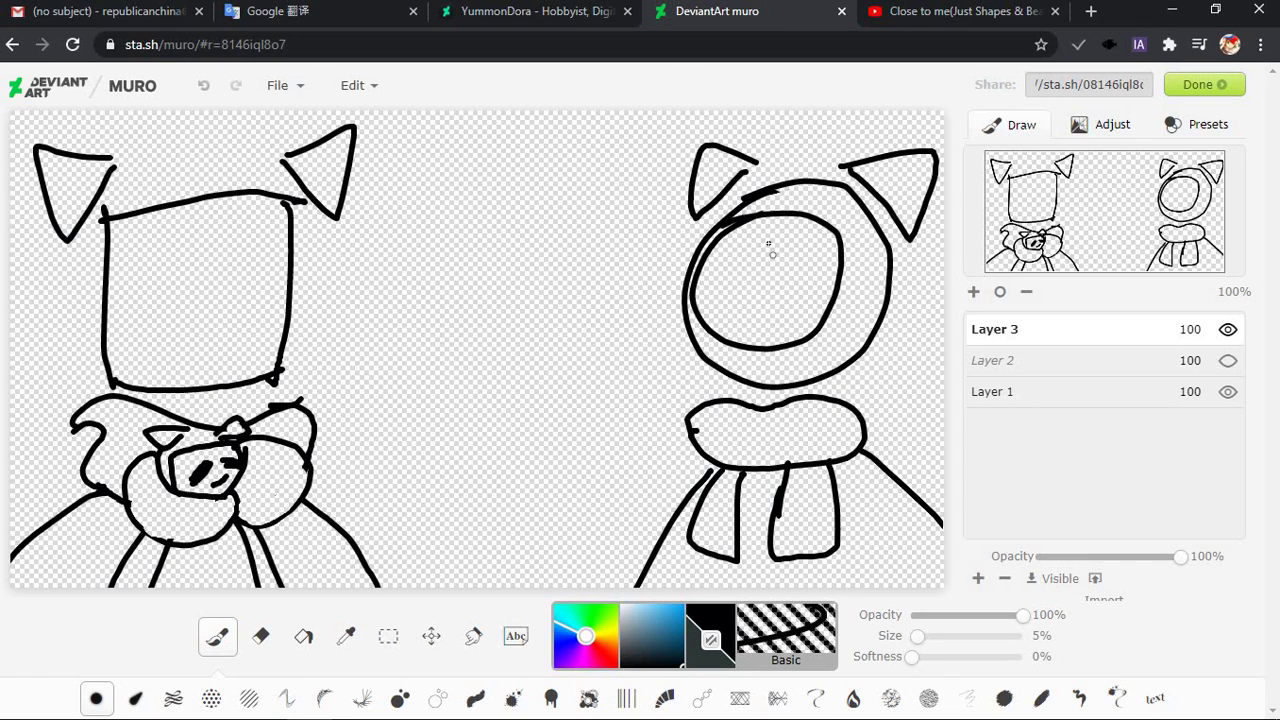
pyautogui.hotkey('ctrl', 'z')
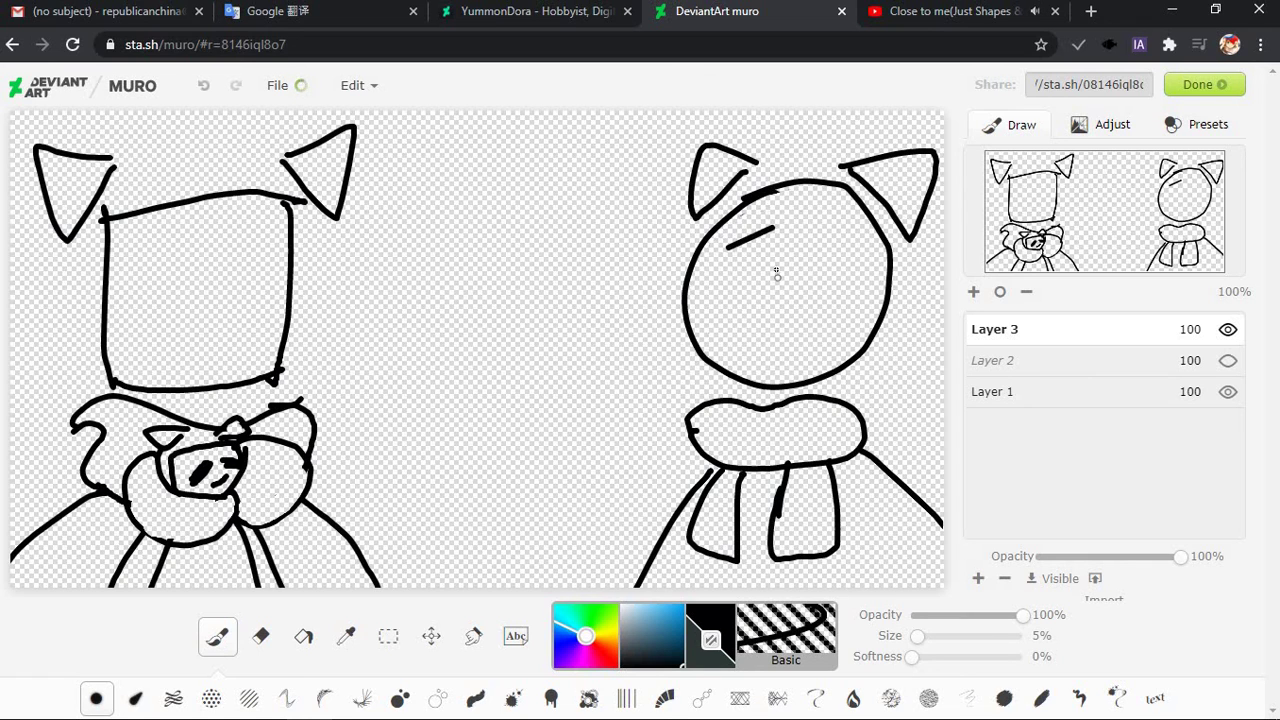
pyautogui.moveTo(748, 241)
pyautogui.mouseDown()
pyautogui.moveTo(780, 237)
pyautogui.moveTo(752, 221)
pyautogui.moveTo(855, 255)
pyautogui.moveTo(756, 218)
pyautogui.moveTo(700, 325)
pyautogui.moveTo(766, 262)
pyautogui.moveTo(722, 262)
pyautogui.moveTo(758, 228)
pyautogui.moveTo(729, 337)
pyautogui.moveTo(775, 220)
pyautogui.mouseUp()
pyautogui.hotkey('ctrl', 'z')
pyautogui.hotkey('ctrl', 'z')
pyautogui.hotkey('ctrl', 'z')
pyautogui.hotkey('ctrl', 'z')
pyautogui.hotkey('ctrl', 'z')
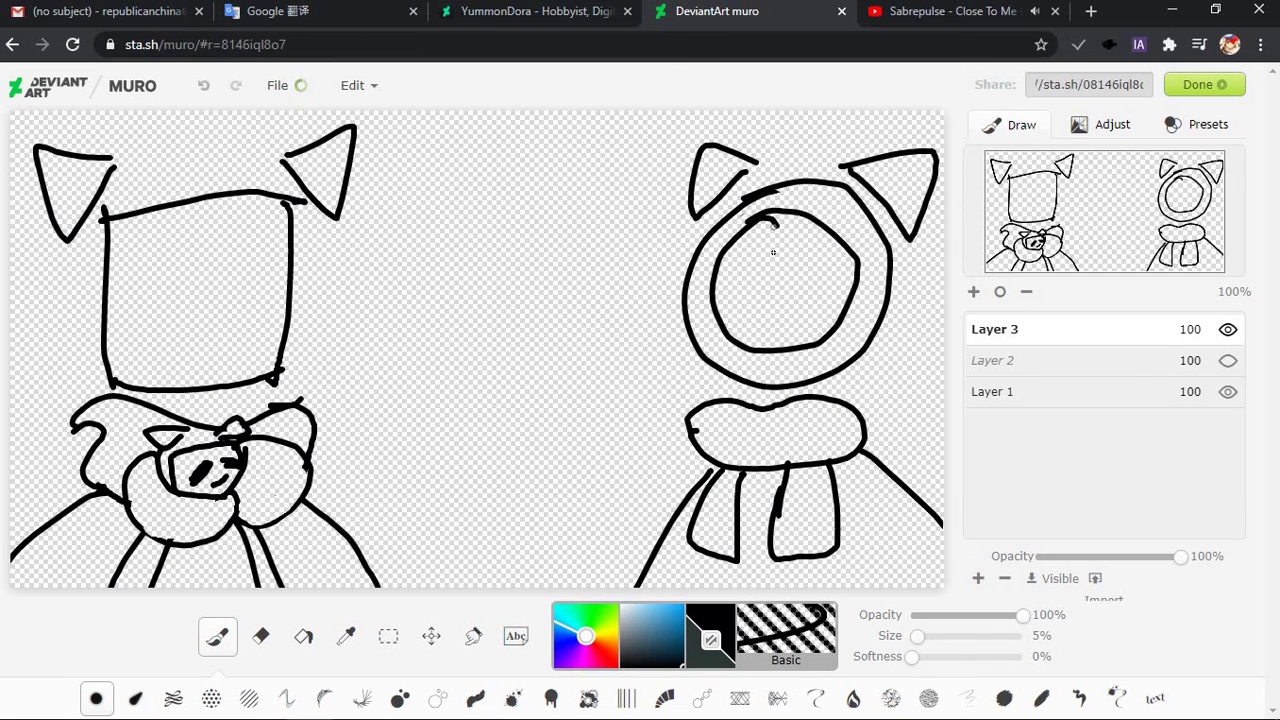
pyautogui.hotkey('ctrl', 'z')
# Switch to YouTube, go back to the "Close to me(Just Shapes & Beats)|Nightcore" video and loop it, and return to DeviantArt muro
pyautogui.click(884, 18)
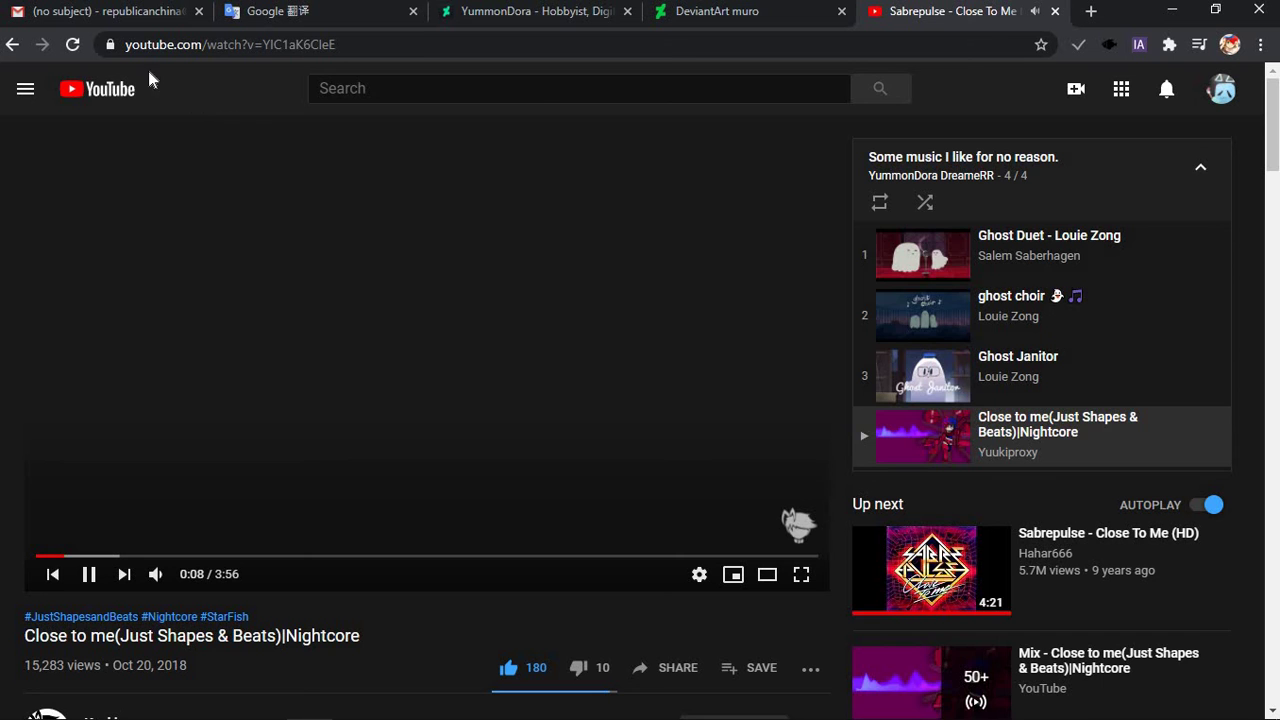
pyautogui.click(13, 44)
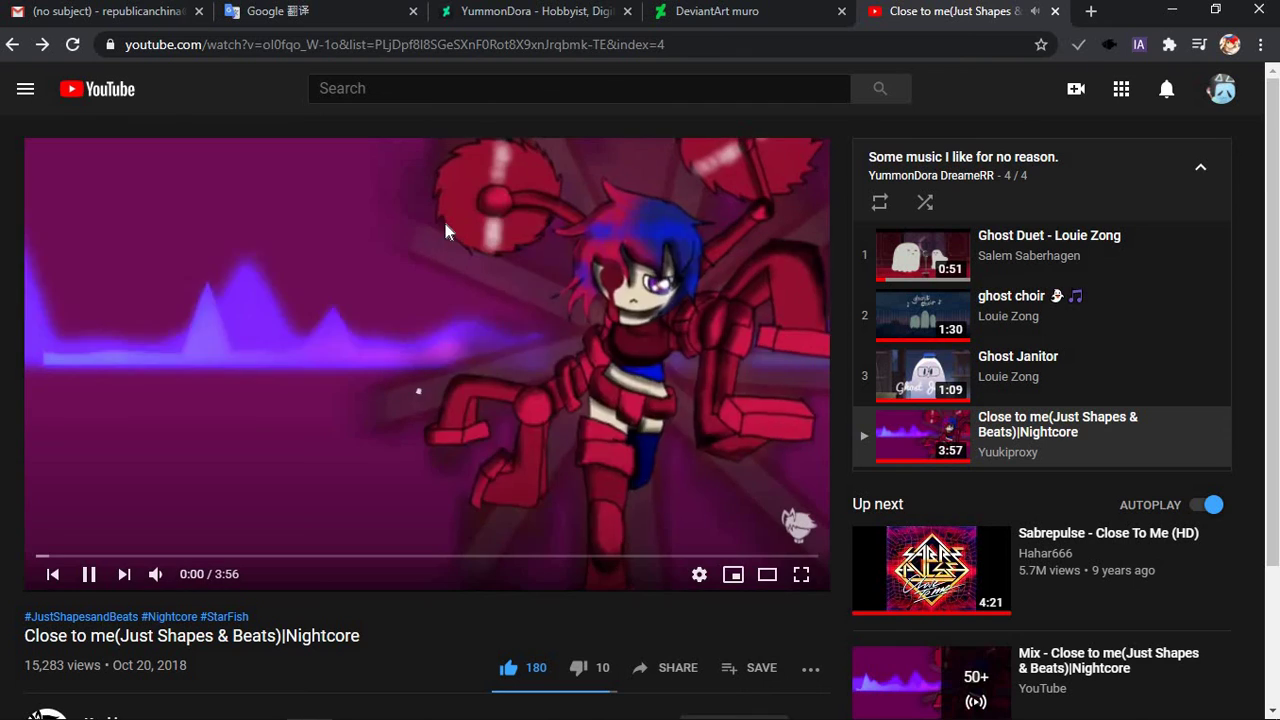
pyautogui.rightClick(446, 229)
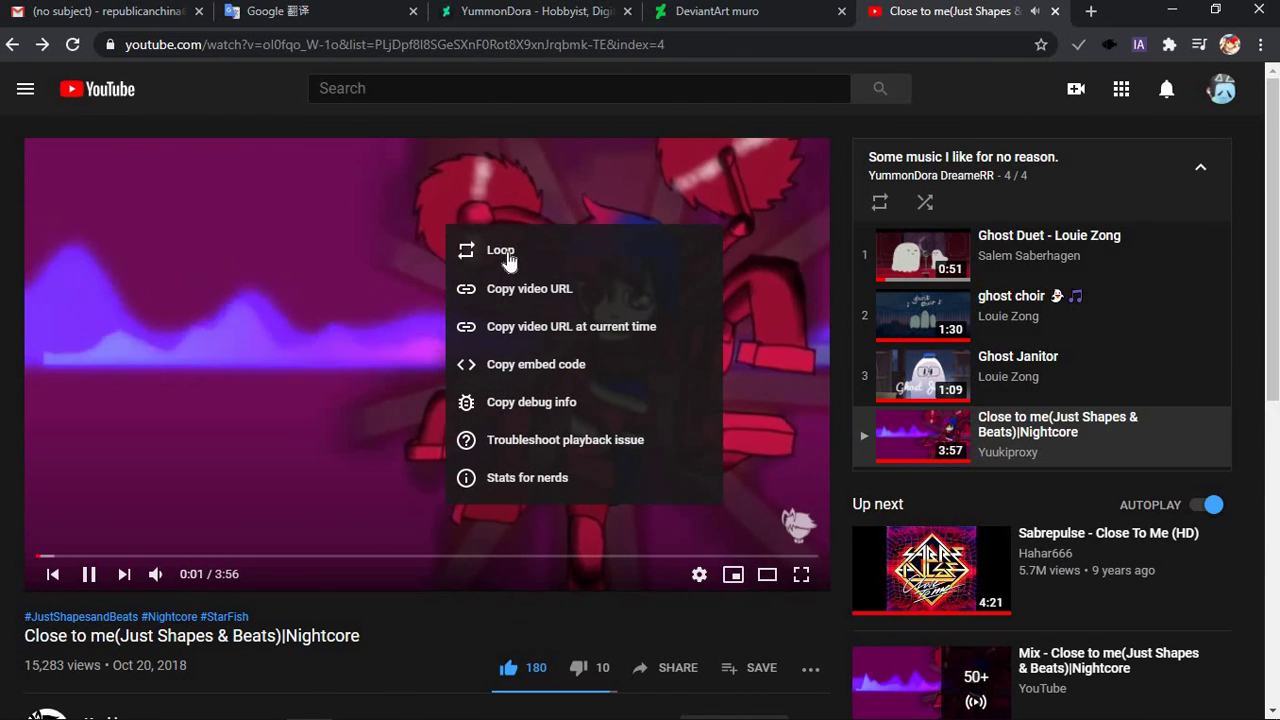
pyautogui.click(677, 18)
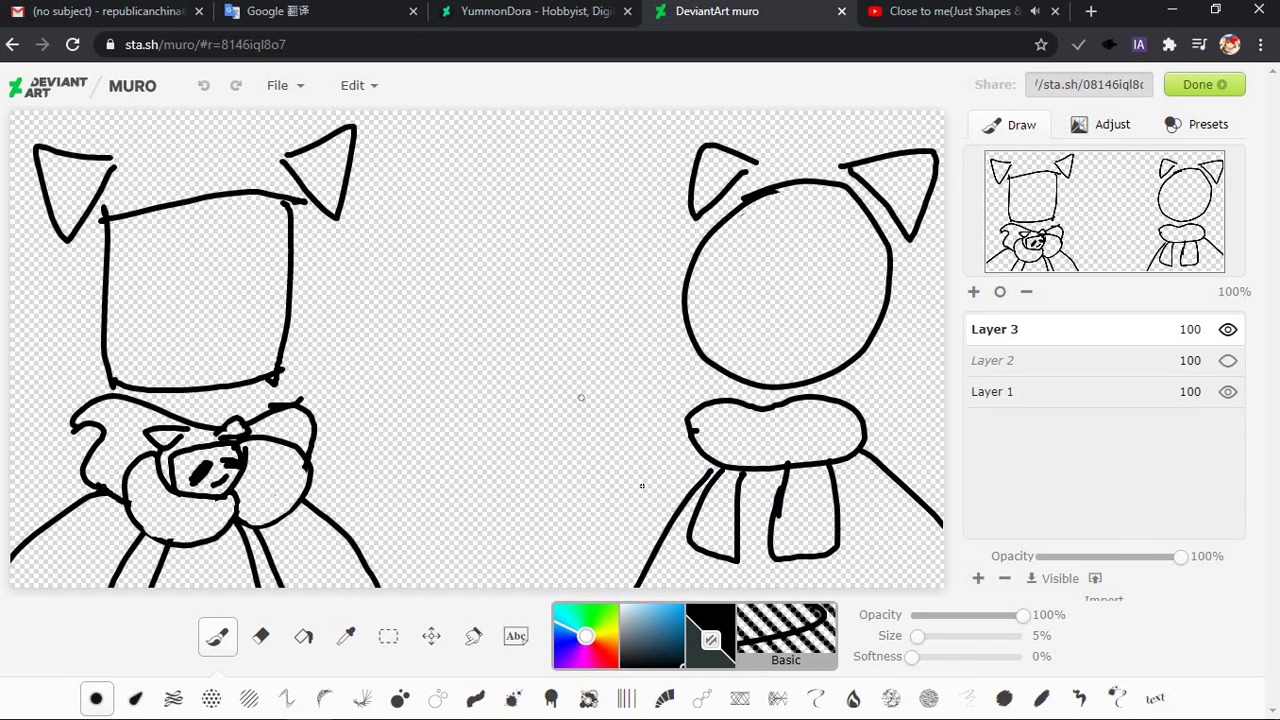
# Try a practice circle beside the round-headed character's collar and more circles inside its head, and undo them all
pyautogui.moveTo(581, 397)
pyautogui.mouseDown()
pyautogui.moveTo(637, 379)
pyautogui.moveTo(597, 403)
pyautogui.mouseUp()
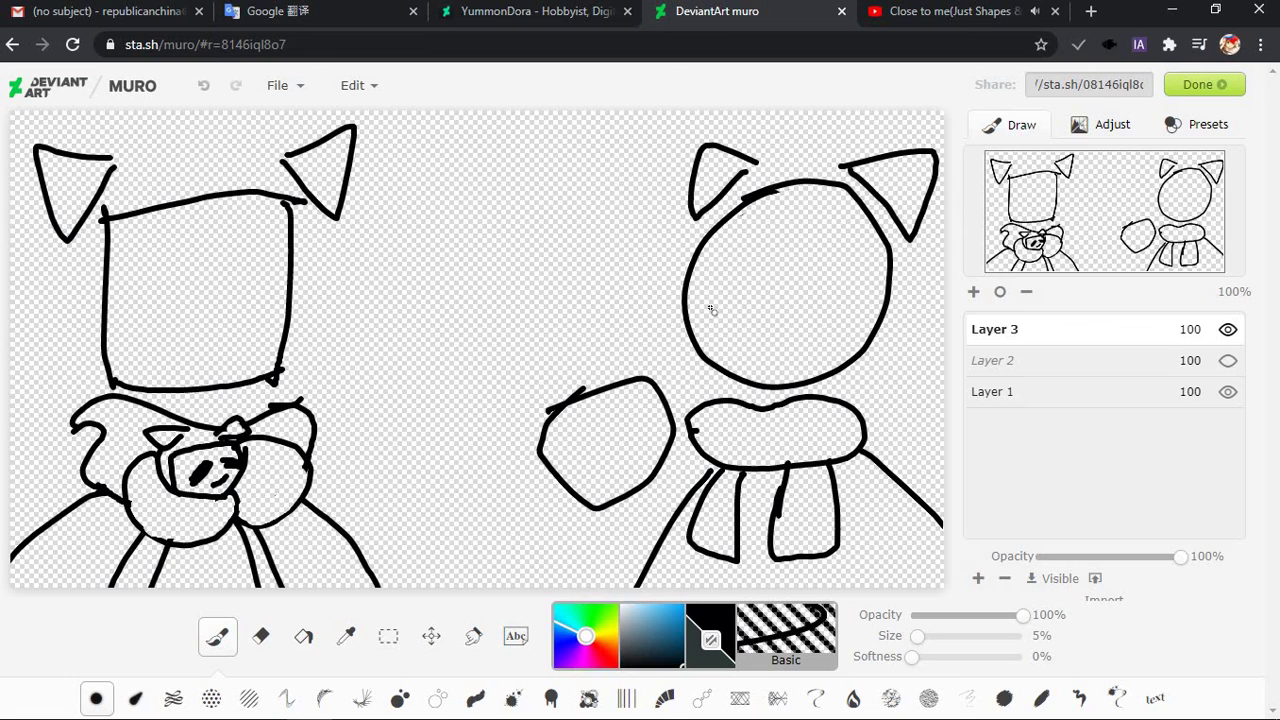
pyautogui.hotkey('ctrl', 'z')
pyautogui.moveTo(768, 214)
pyautogui.mouseDown()
pyautogui.moveTo(800, 375)
pyautogui.moveTo(760, 235)
pyautogui.mouseUp()
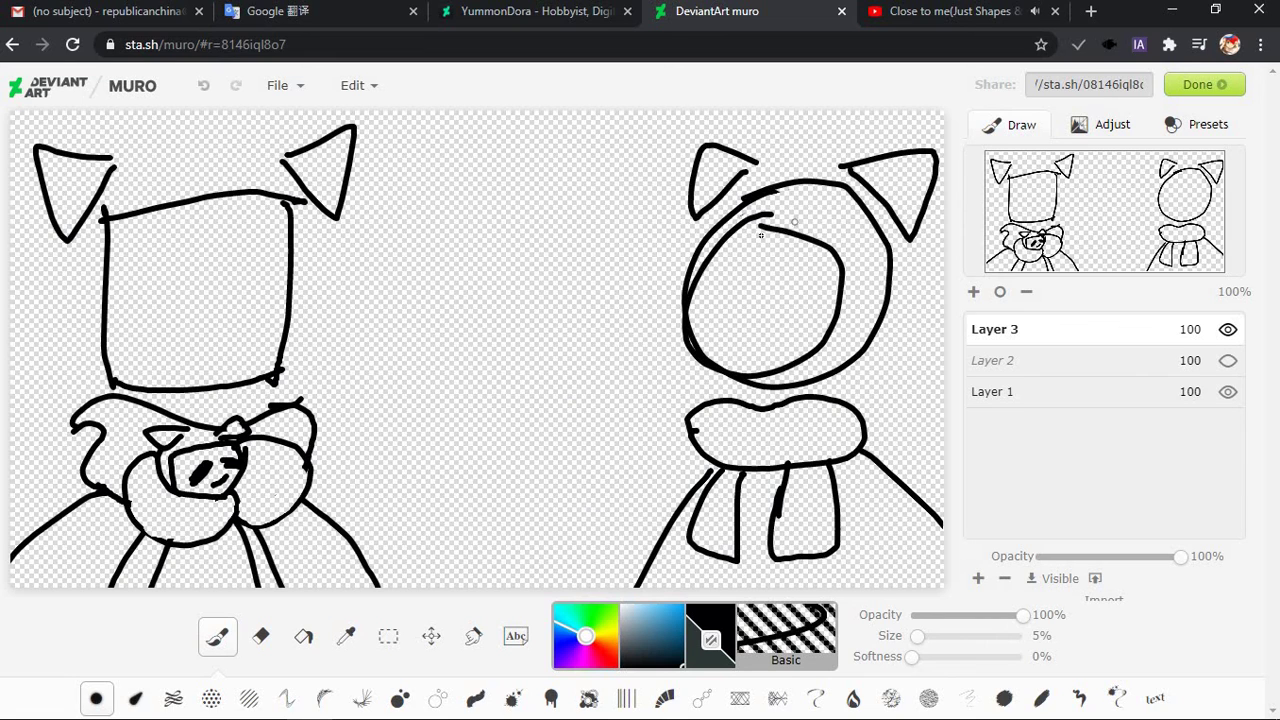
pyautogui.hotkey('ctrl', 'z')
pyautogui.hotkey('ctrl', 'y')
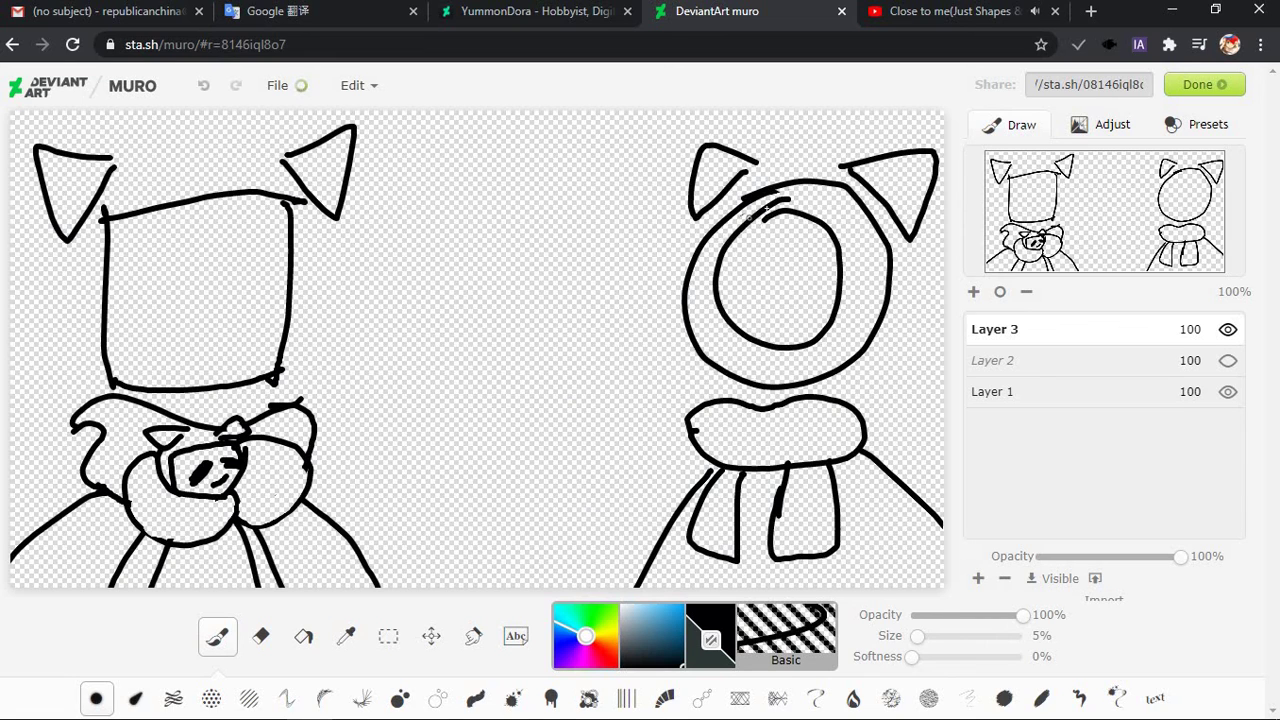
pyautogui.hotkey('ctrl', 'z')
pyautogui.hotkey('ctrl', 'y')
pyautogui.hotkey('ctrl', 'z')
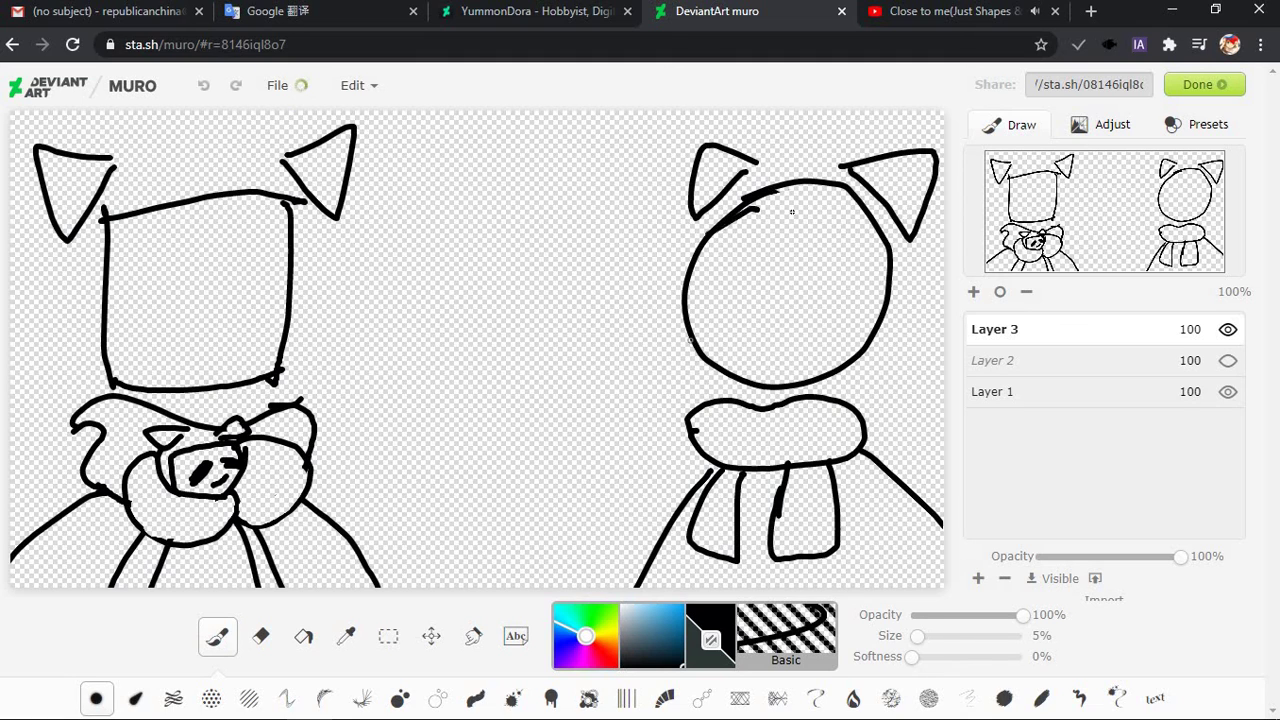
# Try the round-headed character's inner face outline again with separate curved strokes, and undo them
pyautogui.moveTo(757, 225); pyautogui.dragTo(845, 300)
pyautogui.hotkey('ctrl', 'z')
pyautogui.moveTo(782, 208); pyautogui.dragTo(727, 318)
pyautogui.moveTo(845, 243)
pyautogui.mouseDown()
pyautogui.moveTo(750, 222)
pyautogui.moveTo(850, 254)
pyautogui.moveTo(781, 219)
pyautogui.moveTo(797, 244)
pyautogui.moveTo(792, 263)
pyautogui.moveTo(779, 257)
pyautogui.moveTo(847, 307)
pyautogui.moveTo(763, 239)
pyautogui.moveTo(819, 244)
pyautogui.moveTo(775, 252)
pyautogui.mouseUp()
pyautogui.hotkey('ctrl', 'z')
pyautogui.hotkey('ctrl', 'z')
pyautogui.hotkey('ctrl', 'z')
pyautogui.hotkey('ctrl', 'z')
pyautogui.moveTo(775, 205)
pyautogui.mouseDown()
pyautogui.moveTo(857, 294)
pyautogui.moveTo(790, 215)
pyautogui.moveTo(714, 246)
pyautogui.moveTo(714, 335)
pyautogui.moveTo(810, 342)
pyautogui.moveTo(788, 226)
pyautogui.moveTo(724, 240)
pyautogui.moveTo(702, 305)
pyautogui.moveTo(751, 349)
pyautogui.moveTo(808, 354)
pyautogui.moveTo(863, 297)
pyautogui.moveTo(848, 232)
pyautogui.moveTo(816, 213)
pyautogui.mouseUp()
pyautogui.hotkey('ctrl', 'z')
pyautogui.hotkey('ctrl', 'z')
pyautogui.hotkey('ctrl', 'z')
# Try a larger closed face outline inside the round-headed character's head, and undo it
pyautogui.moveTo(722, 251)
pyautogui.mouseDown()
pyautogui.moveTo(706, 298)
pyautogui.moveTo(712, 337)
pyautogui.moveTo(756, 370)
pyautogui.moveTo(792, 370)
pyautogui.moveTo(833, 342)
pyautogui.moveTo(855, 296)
pyautogui.moveTo(831, 253)
pyautogui.mouseUp()
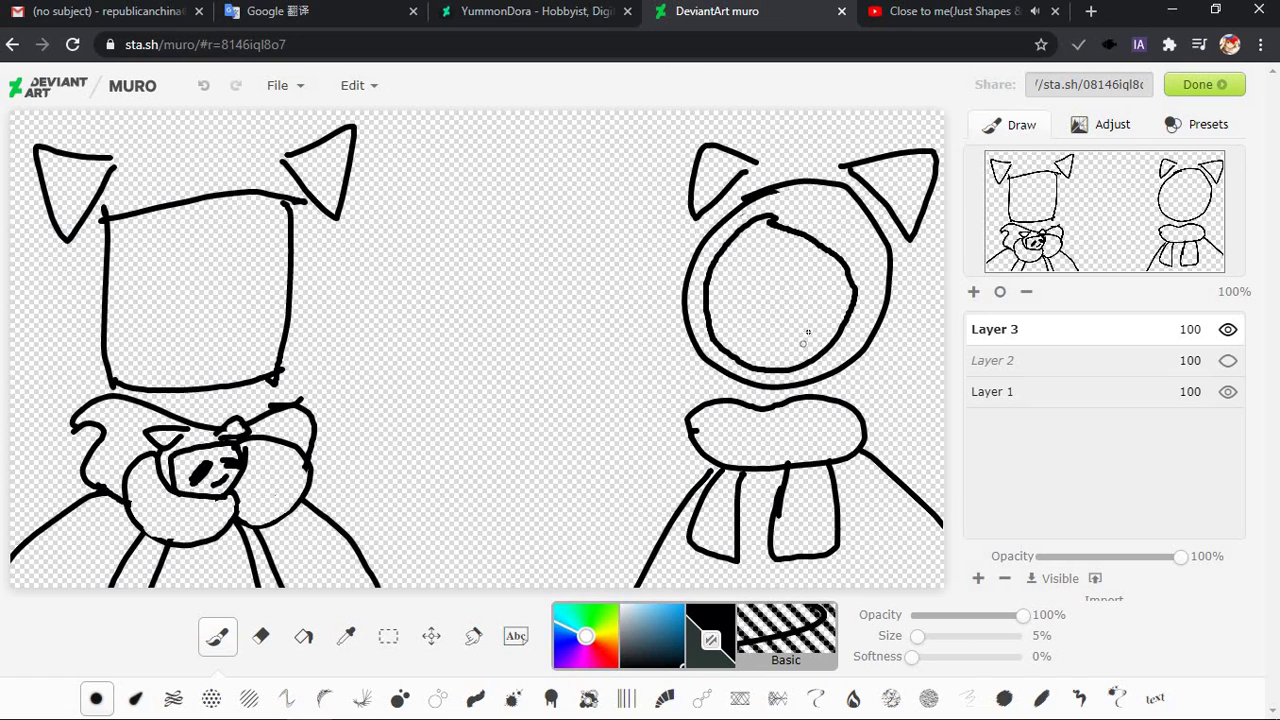
pyautogui.moveTo(781, 286); pyautogui.dragTo(817, 287)
pyautogui.hotkey('ctrl', 'z')
pyautogui.moveTo(781, 220); pyautogui.dragTo(852, 280)
pyautogui.hotkey('ctrl', 'z')
pyautogui.hotkey('ctrl', 'z')
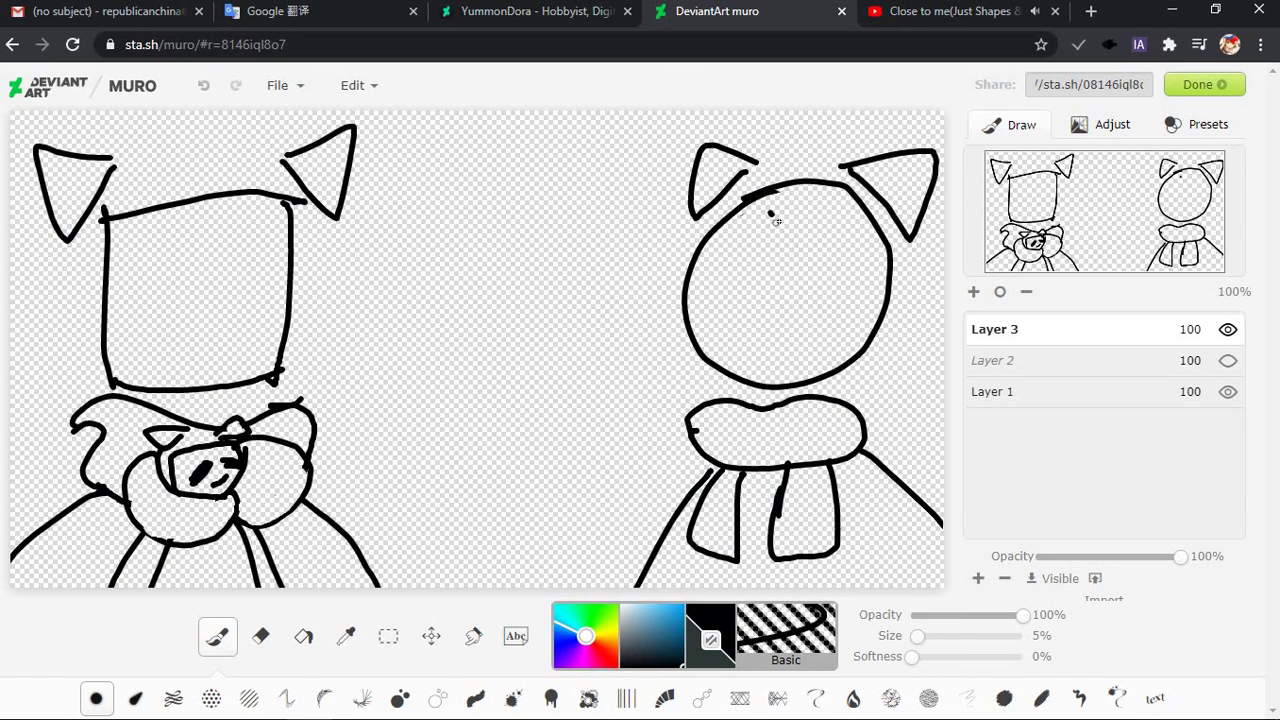
# Draw a closed circular face outline inside the round-headed character's head, undoing the first stroke that misses
pyautogui.moveTo(782, 218)
pyautogui.mouseDown()
pyautogui.moveTo(720, 253)
pyautogui.moveTo(706, 291)
pyautogui.moveTo(730, 354)
pyautogui.moveTo(772, 360)
pyautogui.mouseUp()
pyautogui.hotkey('ctrl', 'z')
pyautogui.moveTo(782, 218)
pyautogui.mouseDown()
pyautogui.moveTo(743, 227)
pyautogui.moveTo(703, 287)
pyautogui.moveTo(700, 316)
pyautogui.moveTo(729, 359)
pyautogui.moveTo(778, 371)
pyautogui.moveTo(826, 350)
pyautogui.moveTo(849, 298)
pyautogui.moveTo(836, 250)
pyautogui.mouseUp()
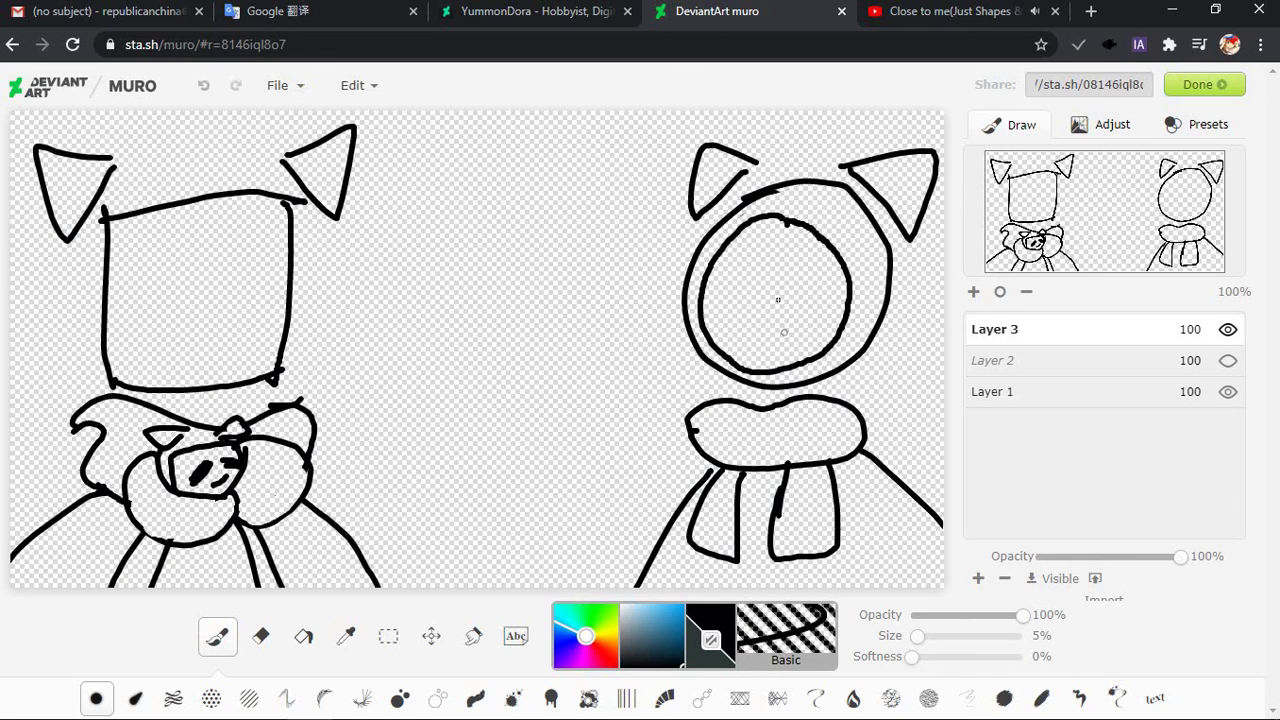
# Undo the circular face outline inside the round-headed character's head, together with the extra stroke tried inside it
pyautogui.hotkey('ctrl', 'z')
pyautogui.moveTo(768, 210)
pyautogui.mouseDown()
pyautogui.moveTo(702, 282)
pyautogui.moveTo(712, 342)
pyautogui.moveTo(831, 336)
pyautogui.moveTo(832, 246)
pyautogui.moveTo(768, 226)
pyautogui.moveTo(731, 239)
pyautogui.moveTo(762, 356)
pyautogui.moveTo(793, 219)
pyautogui.moveTo(766, 214)
pyautogui.moveTo(705, 270)
pyautogui.moveTo(810, 356)
pyautogui.moveTo(801, 226)
pyautogui.moveTo(770, 222)
pyautogui.moveTo(700, 295)
pyautogui.moveTo(832, 260)
pyautogui.moveTo(766, 215)
pyautogui.moveTo(780, 349)
pyautogui.moveTo(755, 235)
pyautogui.moveTo(700, 290)
pyautogui.moveTo(797, 237)
pyautogui.moveTo(770, 227)
pyautogui.moveTo(850, 340)
pyautogui.moveTo(767, 236)
pyautogui.moveTo(700, 276)
pyautogui.moveTo(789, 229)
pyautogui.moveTo(736, 352)
pyautogui.moveTo(776, 218)
pyautogui.moveTo(856, 300)
pyautogui.moveTo(776, 220)
pyautogui.moveTo(850, 254)
pyautogui.moveTo(772, 214)
pyautogui.moveTo(790, 352)
pyautogui.moveTo(772, 220)
pyautogui.moveTo(706, 298)
pyautogui.moveTo(728, 354)
pyautogui.moveTo(832, 314)
pyautogui.moveTo(822, 238)
pyautogui.moveTo(768, 224)
pyautogui.moveTo(716, 294)
pyautogui.moveTo(728, 348)
pyautogui.moveTo(812, 346)
pyautogui.moveTo(850, 274)
pyautogui.moveTo(800, 224)
pyautogui.moveTo(772, 222)
pyautogui.moveTo(716, 268)
pyautogui.moveTo(716, 345)
pyautogui.moveTo(817, 337)
pyautogui.moveTo(808, 326)
pyautogui.mouseUp()
pyautogui.hotkey('ctrl', 'z')
pyautogui.hotkey('ctrl', 'z')
pyautogui.hotkey('ctrl', 'z')
pyautogui.hotkey('ctrl', 'z')
pyautogui.hotkey('ctrl', 'z')
pyautogui.hotkey('ctrl', 'z')
pyautogui.hotkey('ctrl', 'z')
pyautogui.hotkey('ctrl', 'z')
pyautogui.hotkey('ctrl', 'z')
pyautogui.hotkey('ctrl', 'z')
pyautogui.hotkey('ctrl', 'z')
pyautogui.hotkey('ctrl', 'z')
pyautogui.hotkey('ctrl', 'z')
pyautogui.hotkey('ctrl', 'z')
pyautogui.hotkey('ctrl', 'z')
pyautogui.hotkey('ctrl', 'z')
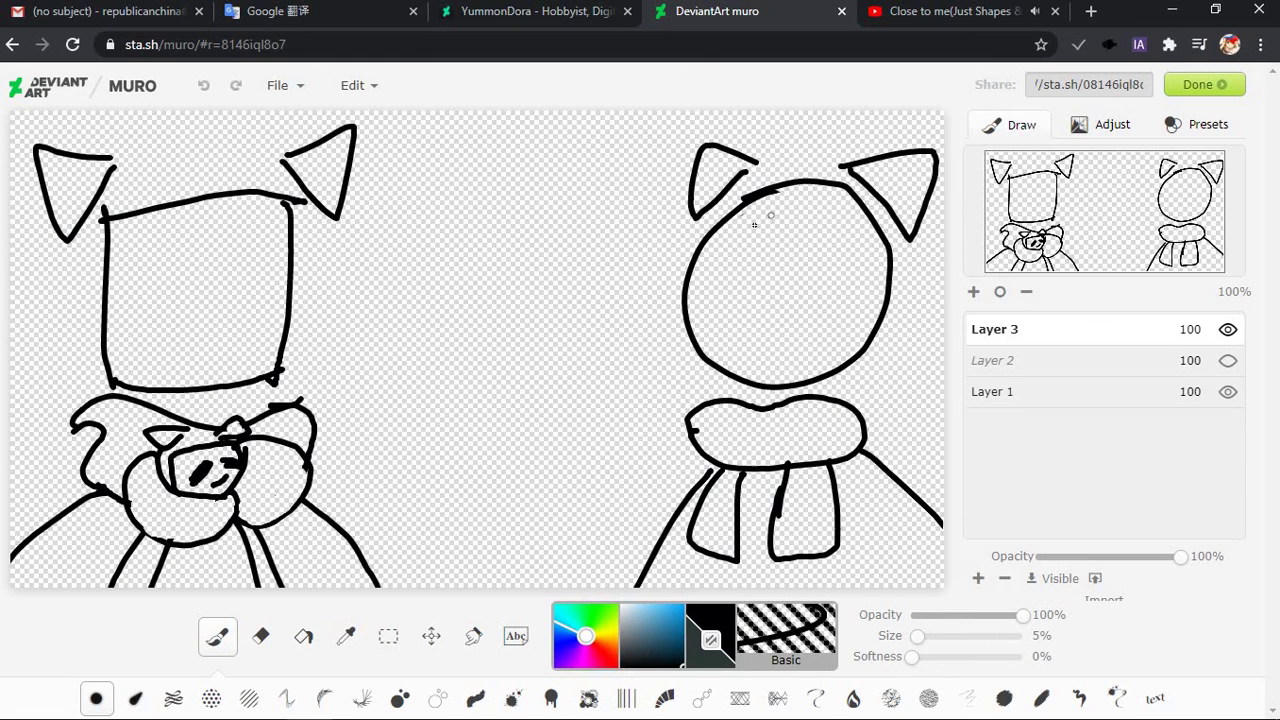
# Redraw the round-headed character's inner face outline as a closed circle, undoing the stroke that misses and a mark inside the face
pyautogui.moveTo(774, 216); pyautogui.dragTo(699, 278)
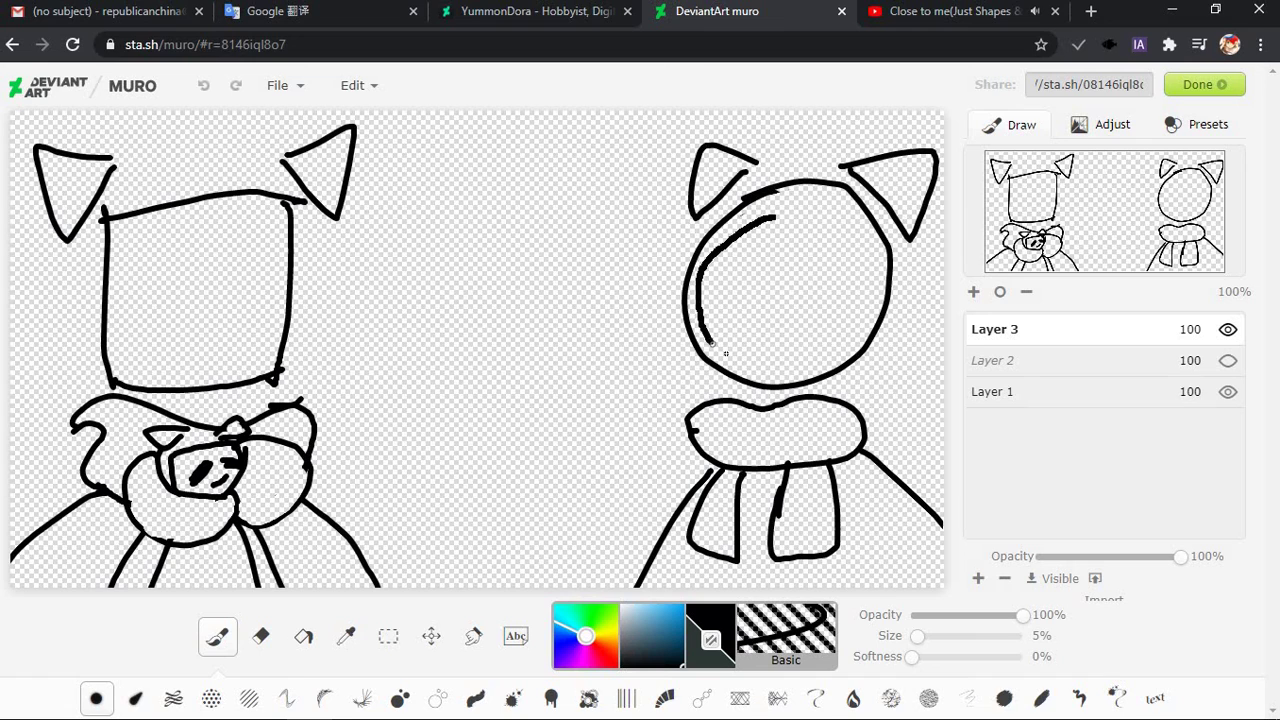
pyautogui.hotkey('ctrl', 'z')
pyautogui.moveTo(733, 354)
pyautogui.mouseDown()
pyautogui.moveTo(770, 368)
pyautogui.moveTo(826, 340)
pyautogui.moveTo(840, 296)
pyautogui.moveTo(826, 236)
pyautogui.moveTo(772, 222)
pyautogui.moveTo(758, 232)
pyautogui.mouseUp()
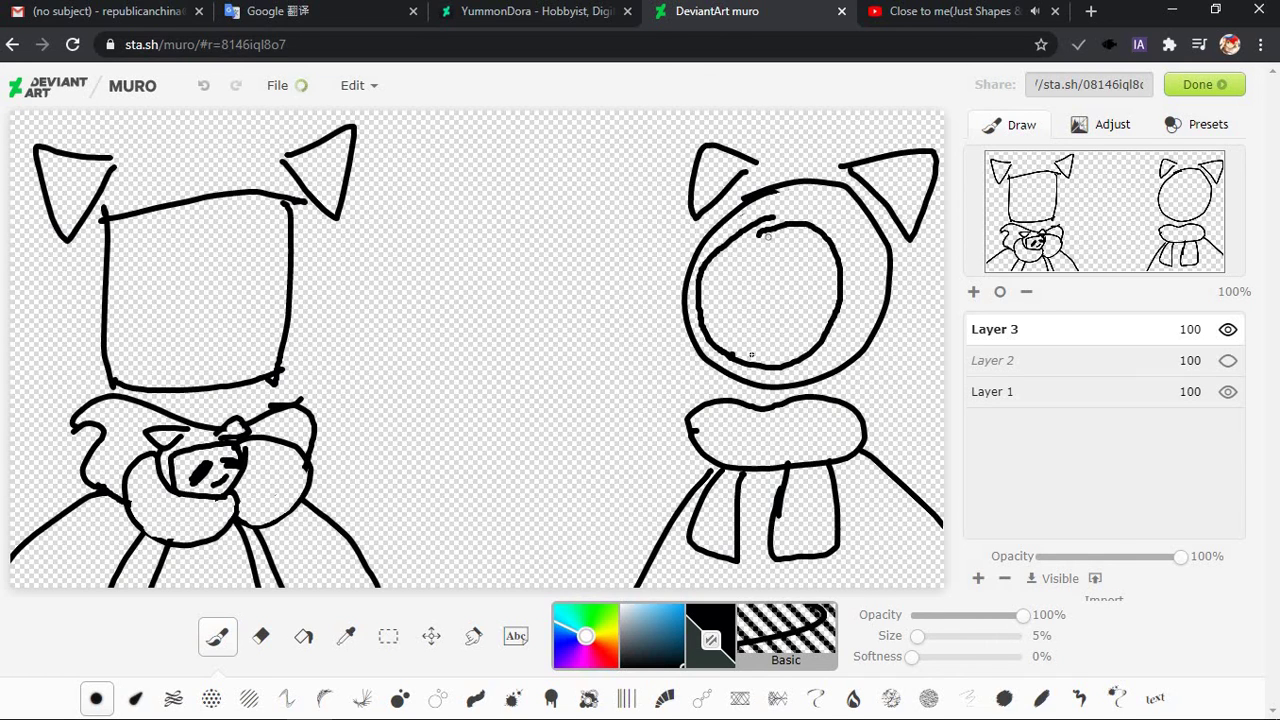
pyautogui.hotkey('ctrl', 'z')
pyautogui.moveTo(735, 356)
pyautogui.mouseDown()
pyautogui.moveTo(826, 358)
pyautogui.moveTo(846, 290)
pyautogui.moveTo(784, 216)
pyautogui.moveTo(770, 222)
pyautogui.mouseUp()
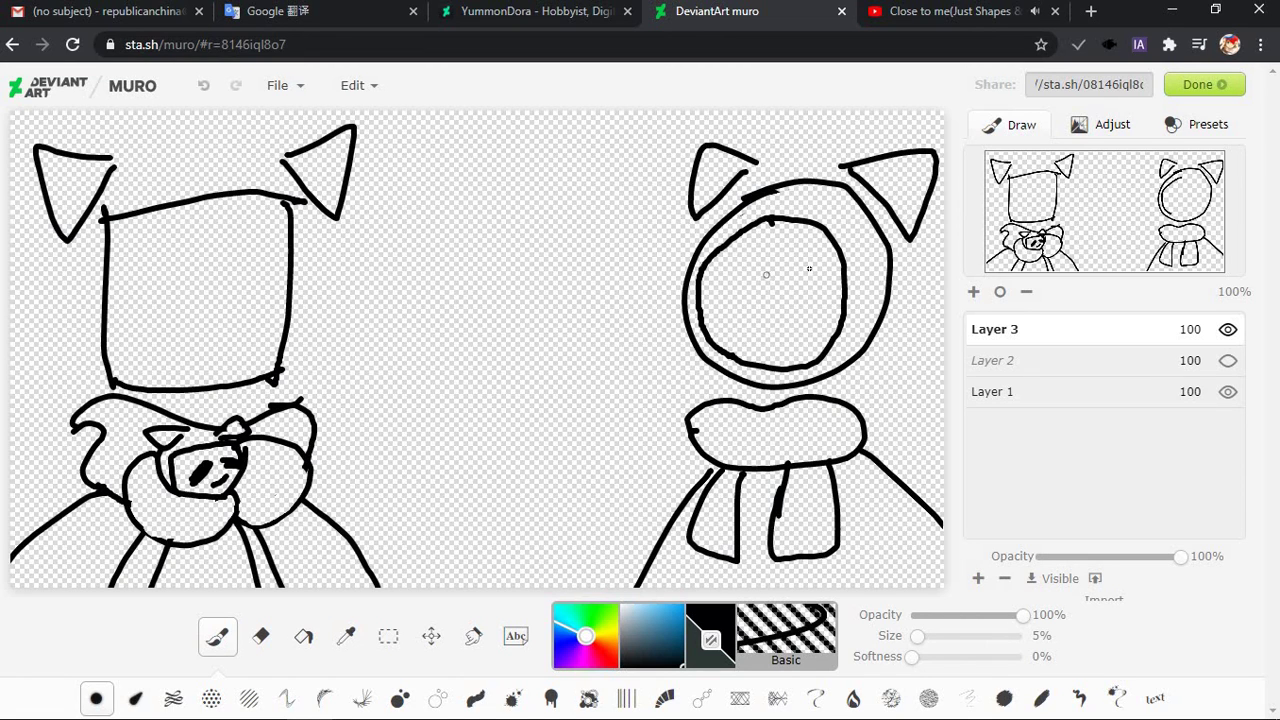
pyautogui.moveTo(766, 275); pyautogui.dragTo(812, 268)
pyautogui.hotkey('ctrl', 'z')
# Set the brush size to 24%, try a thick filled eye inside the cube-headed character's face, and undo it
pyautogui.moveTo(917, 636); pyautogui.dragTo(938, 626)
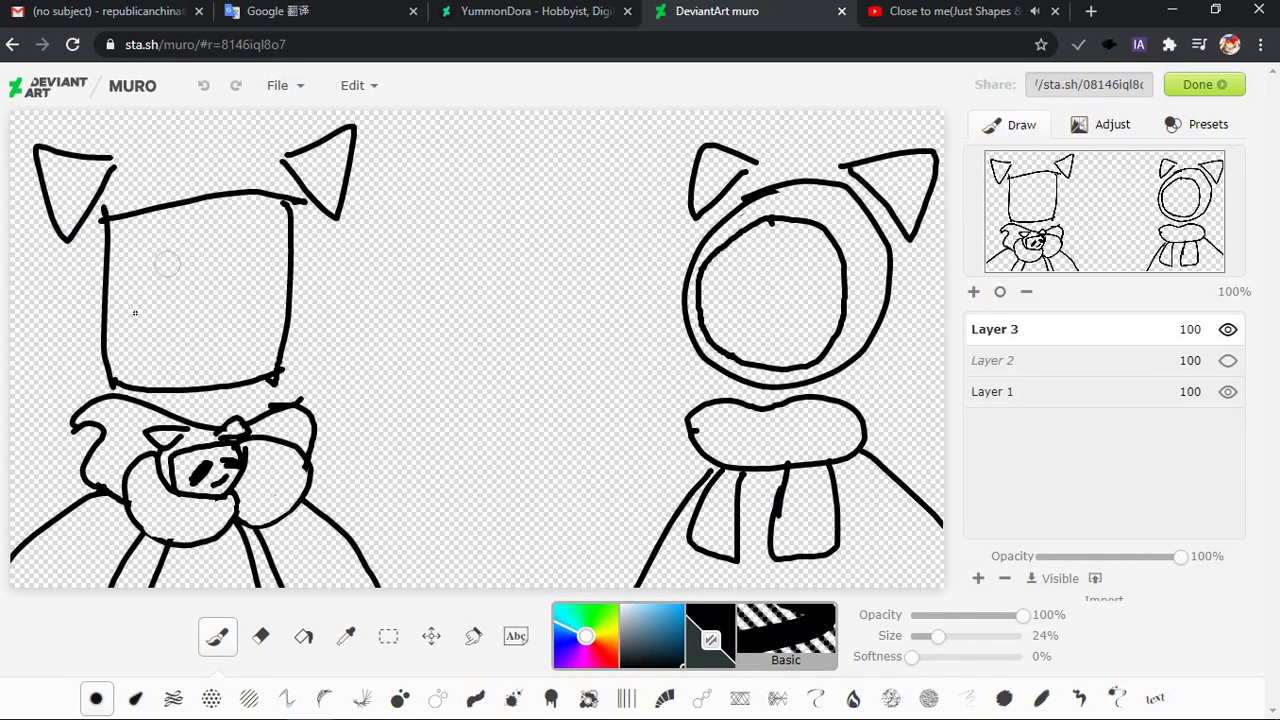
pyautogui.moveTo(134, 314)
pyautogui.mouseDown()
pyautogui.moveTo(200, 242)
pyautogui.moveTo(178, 245)
pyautogui.moveTo(215, 275)
pyautogui.mouseUp()
pyautogui.hotkey('ctrl', 'z')
pyautogui.hotkey('ctrl', 'z')
pyautogui.moveTo(137, 295)
pyautogui.mouseDown()
pyautogui.moveTo(186, 232)
pyautogui.moveTo(180, 262)
pyautogui.moveTo(195, 285)
pyautogui.moveTo(169, 314)
pyautogui.mouseUp()
pyautogui.hotkey('ctrl', 'z')
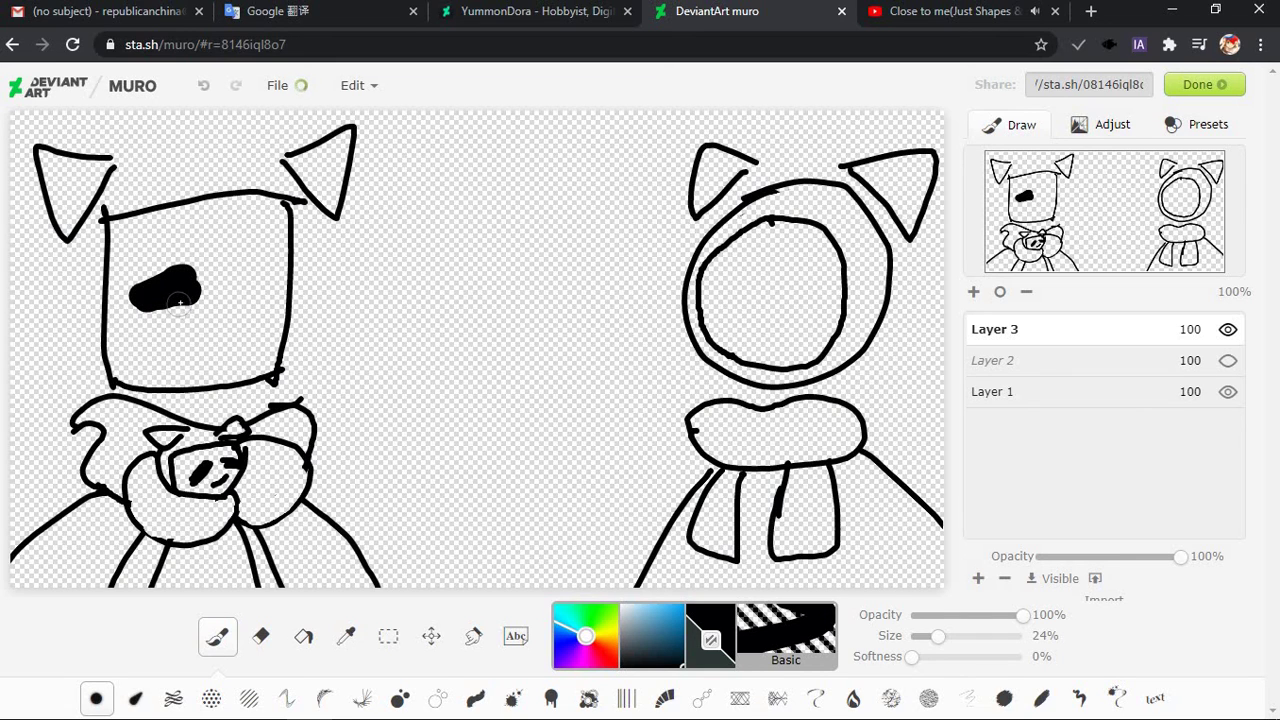
pyautogui.hotkey('ctrl', 'z')
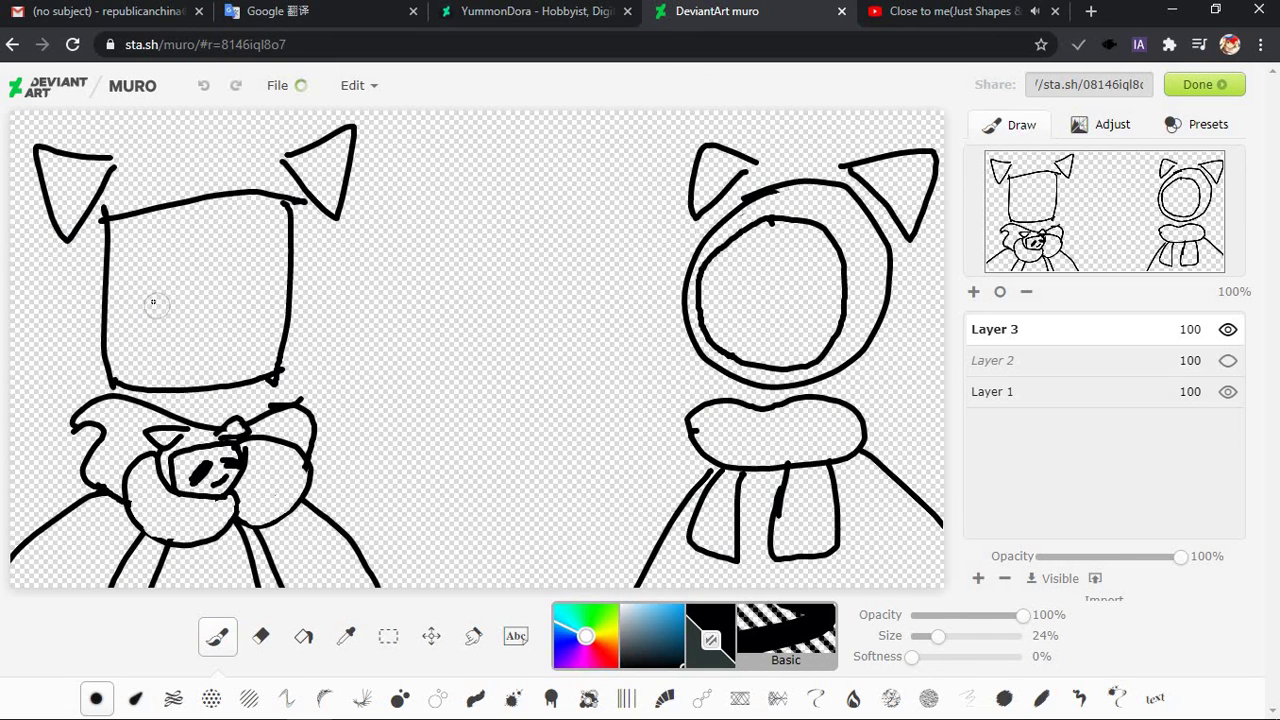
# Try the cube-headed character's first eye again as a thick diagonal stroke, and undo each attempt
pyautogui.moveTo(143, 314)
pyautogui.mouseDown()
pyautogui.moveTo(170, 315)
pyautogui.moveTo(185, 345)
pyautogui.moveTo(115, 352)
pyautogui.moveTo(188, 320)
pyautogui.moveTo(282, 358)
pyautogui.moveTo(240, 322)
pyautogui.mouseUp()
pyautogui.hotkey('ctrl', 'z')
pyautogui.hotkey('ctrl', 'z')
pyautogui.hotkey('ctrl', 'z')
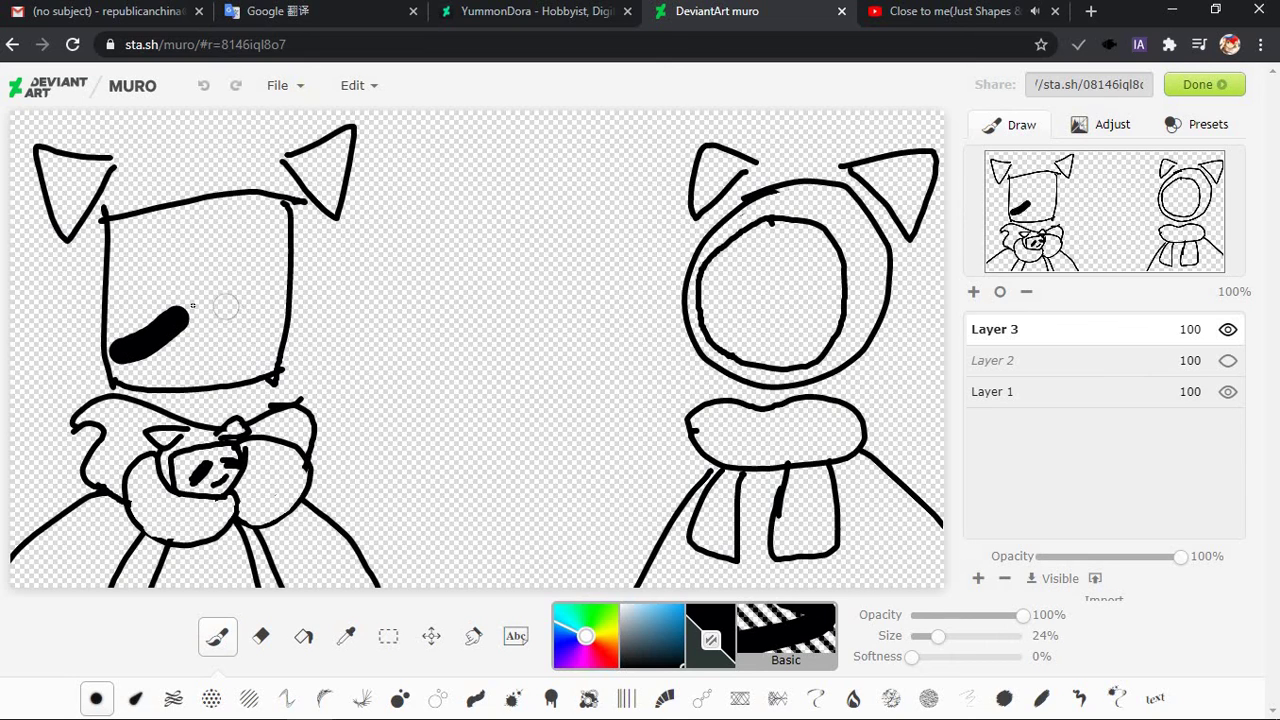
pyautogui.hotkey('ctrl', 'z')
pyautogui.moveTo(151, 314); pyautogui.dragTo(200, 268)
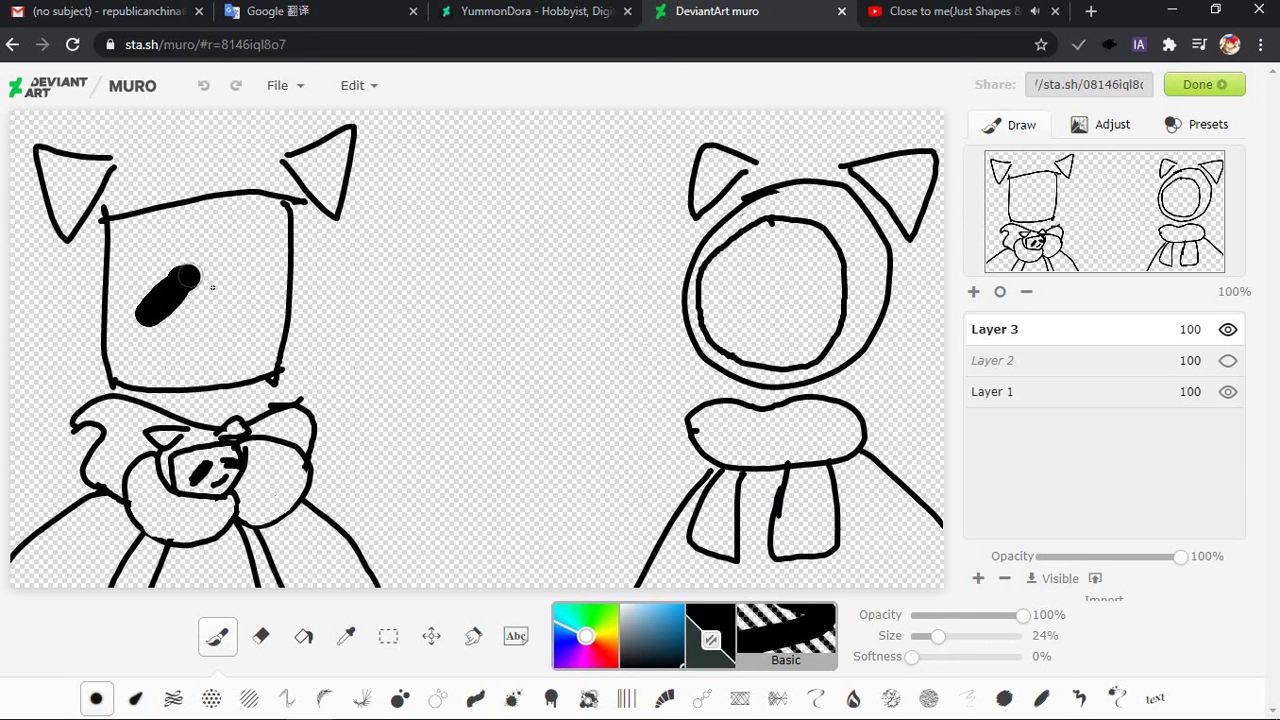
pyautogui.hotkey('ctrl', 'z')
# Try a pair of thick slanted eyes on the cube-headed character's face, and undo both
pyautogui.moveTo(155, 312)
pyautogui.mouseDown()
pyautogui.moveTo(200, 270)
pyautogui.moveTo(215, 275)
pyautogui.mouseUp()
pyautogui.hotkey('ctrl', 'z')
pyautogui.hotkey('ctrl', 'z')
pyautogui.moveTo(152, 317)
pyautogui.mouseDown()
pyautogui.moveTo(215, 275)
pyautogui.moveTo(286, 298)
pyautogui.mouseUp()
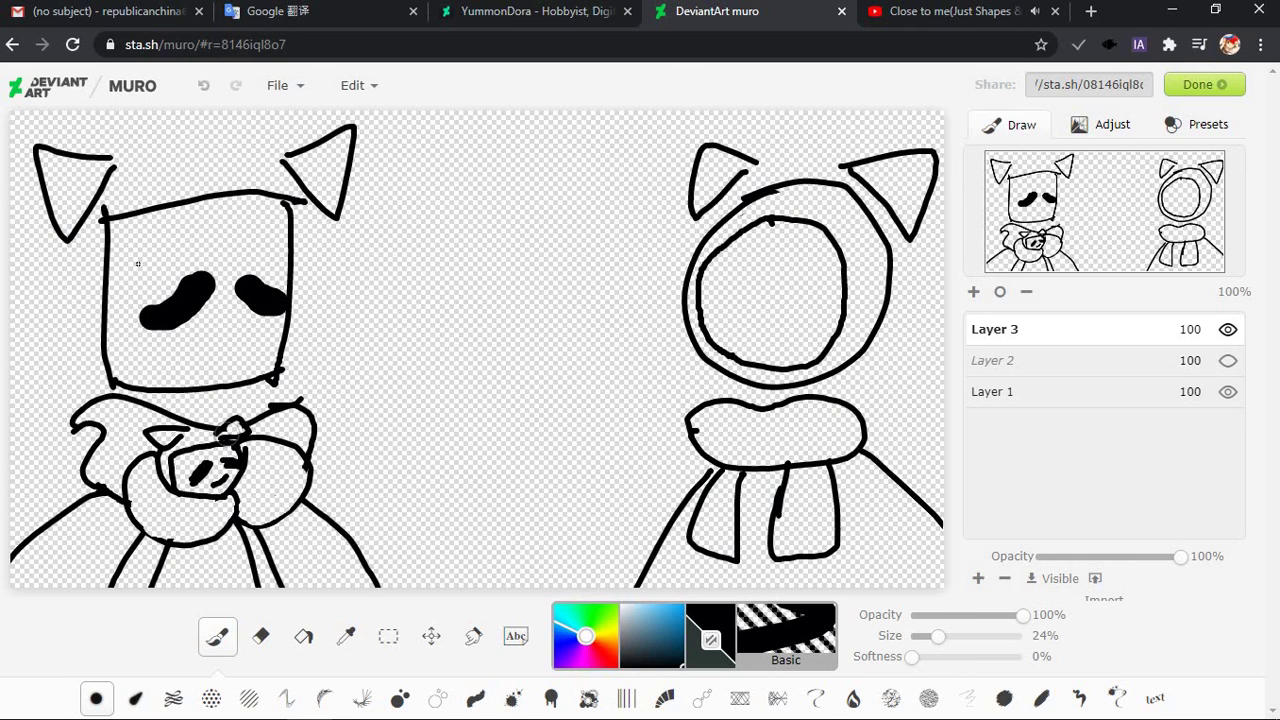
pyautogui.hotkey('ctrl', 'z')
pyautogui.hotkey('ctrl', 'z')
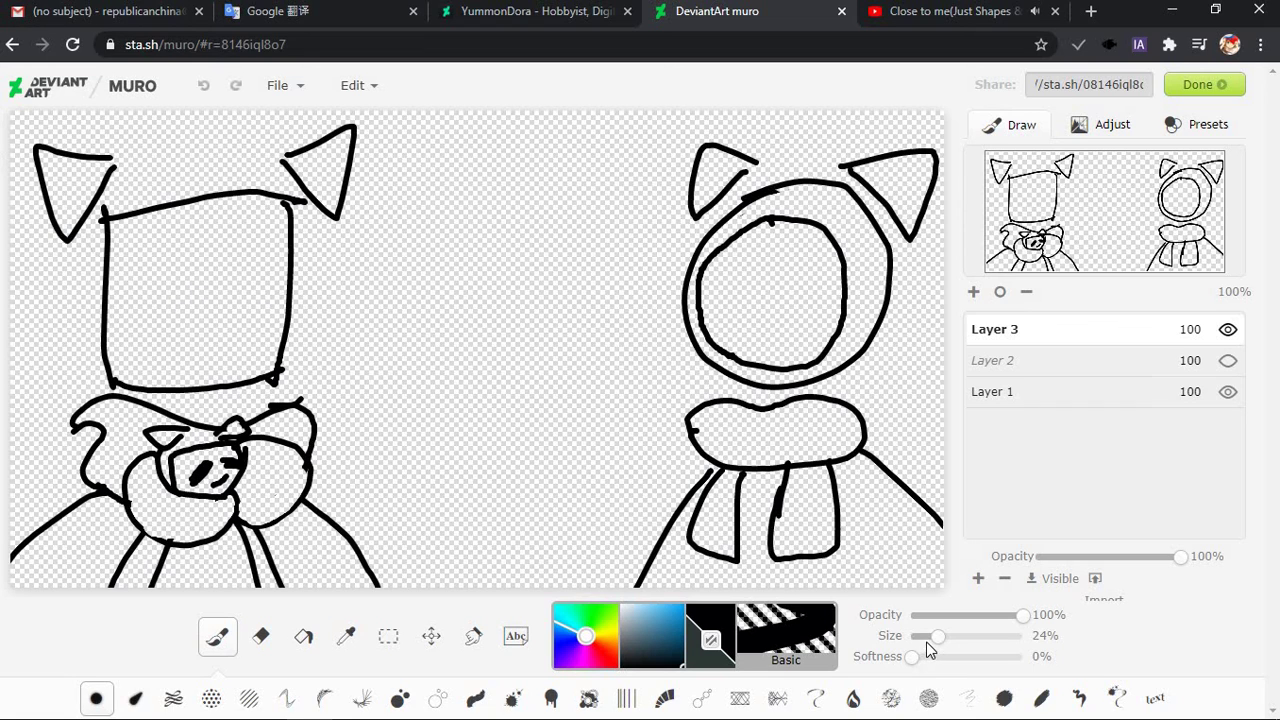
# Set the brush size to 14%, try slanted filled eyes and a pointed mouth on the cube-headed face, and undo the mouth
pyautogui.moveTo(929, 638); pyautogui.dragTo(918, 638)
pyautogui.moveTo(205, 275)
pyautogui.mouseDown()
pyautogui.moveTo(141, 314)
pyautogui.moveTo(200, 282)
pyautogui.mouseUp()
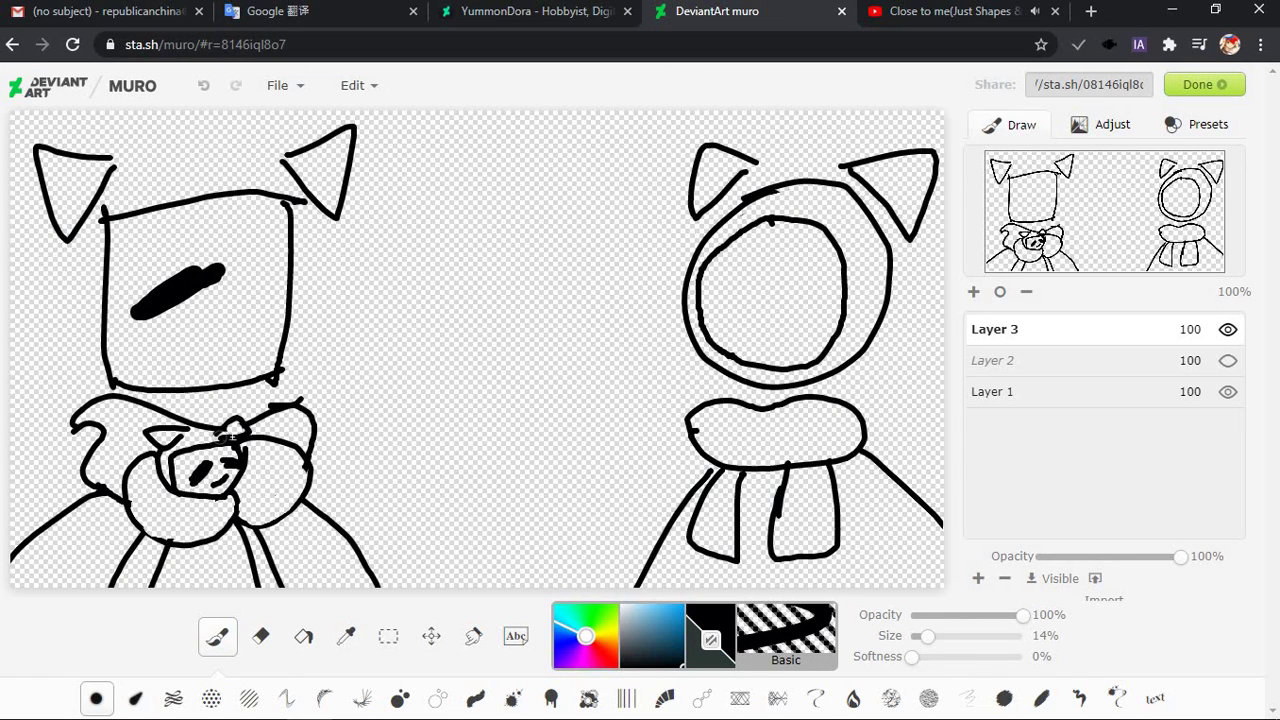
pyautogui.hotkey('ctrl', 'z')
pyautogui.moveTo(196, 285)
pyautogui.mouseDown()
pyautogui.moveTo(135, 316)
pyautogui.moveTo(205, 286)
pyautogui.moveTo(193, 299)
pyautogui.moveTo(136, 322)
pyautogui.mouseUp()
pyautogui.moveTo(248, 288); pyautogui.dragTo(282, 306)
pyautogui.moveTo(206, 341)
pyautogui.mouseDown()
pyautogui.moveTo(236, 342)
pyautogui.moveTo(228, 368)
pyautogui.moveTo(215, 345)
pyautogui.mouseUp()
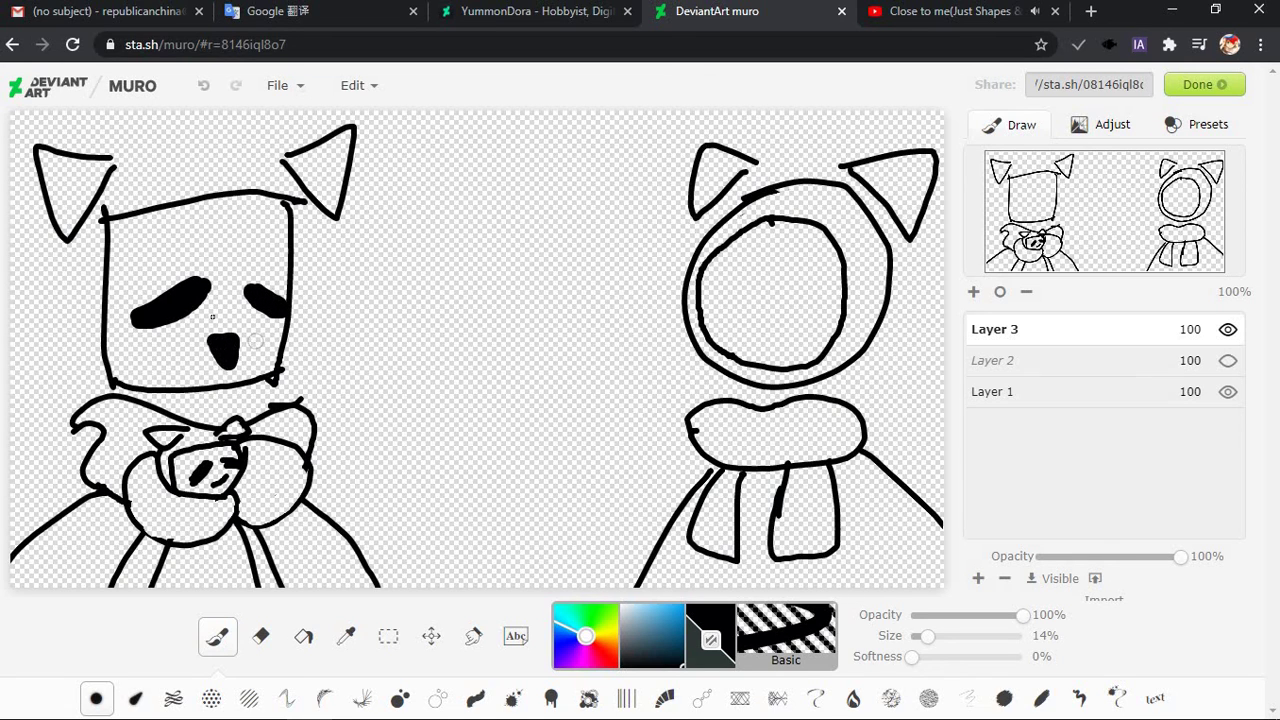
pyautogui.hotkey('ctrl', 'z')
# Set the brush size to 9% and replace the cube-headed character's filled eyes with two curved closed eyes, undoing misshapen tries
pyautogui.click(921, 637)
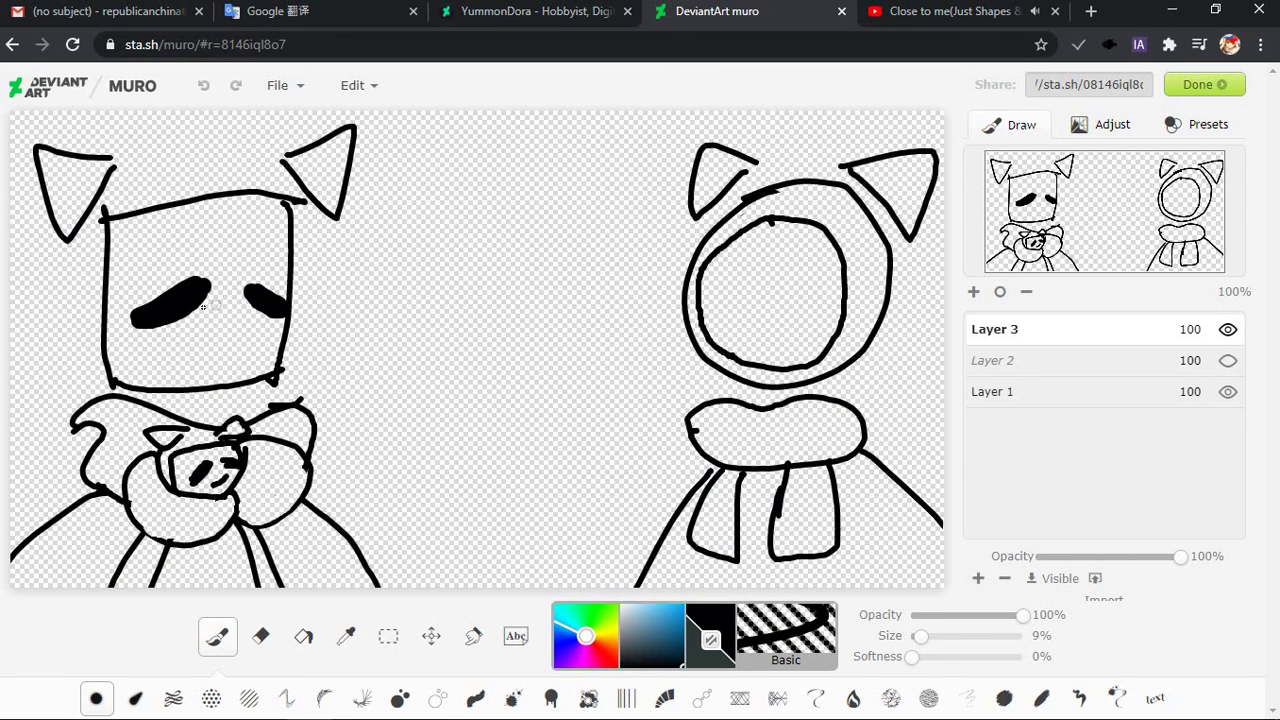
pyautogui.hotkey('ctrl', 'z')
pyautogui.hotkey('ctrl', 'z')
pyautogui.moveTo(150, 298)
pyautogui.mouseDown()
pyautogui.moveTo(226, 252)
pyautogui.moveTo(153, 287)
pyautogui.moveTo(220, 226)
pyautogui.mouseUp()
pyautogui.hotkey('ctrl', 'z')
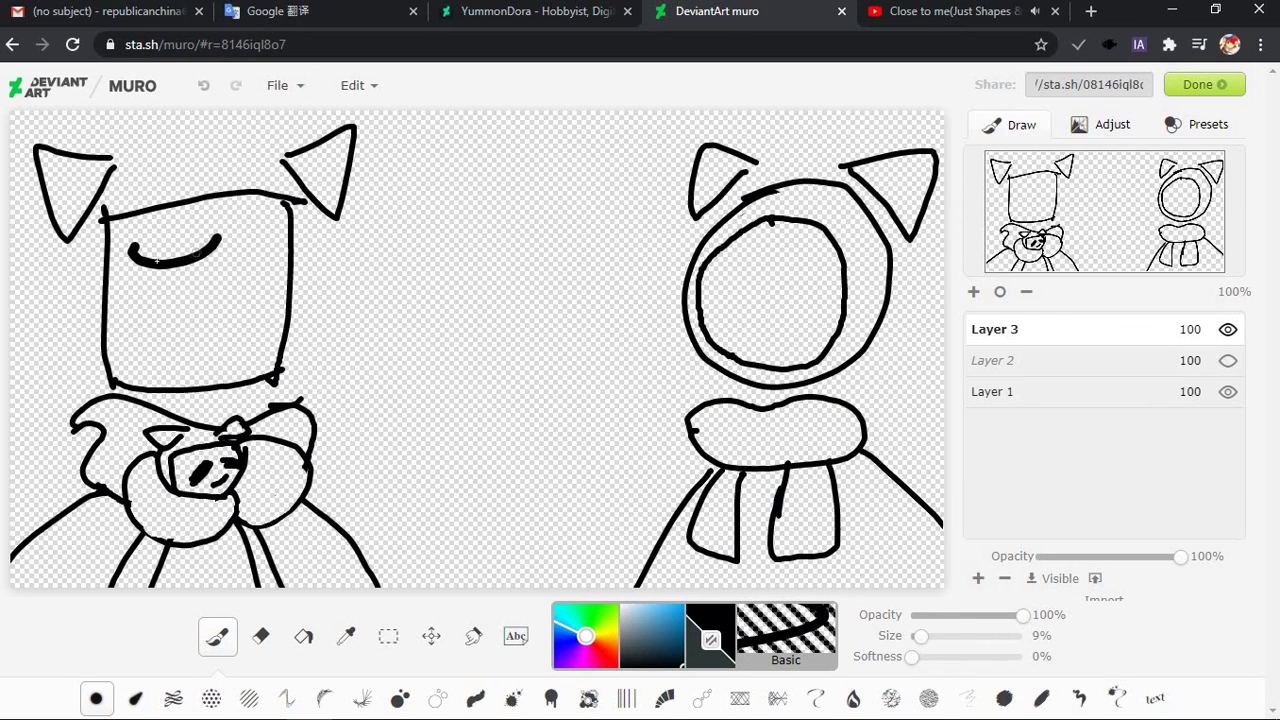
pyautogui.hotkey('ctrl', 'z')
pyautogui.moveTo(148, 262)
pyautogui.mouseDown()
pyautogui.moveTo(228, 240)
pyautogui.moveTo(132, 266)
pyautogui.mouseUp()
pyautogui.hotkey('ctrl', 'z')
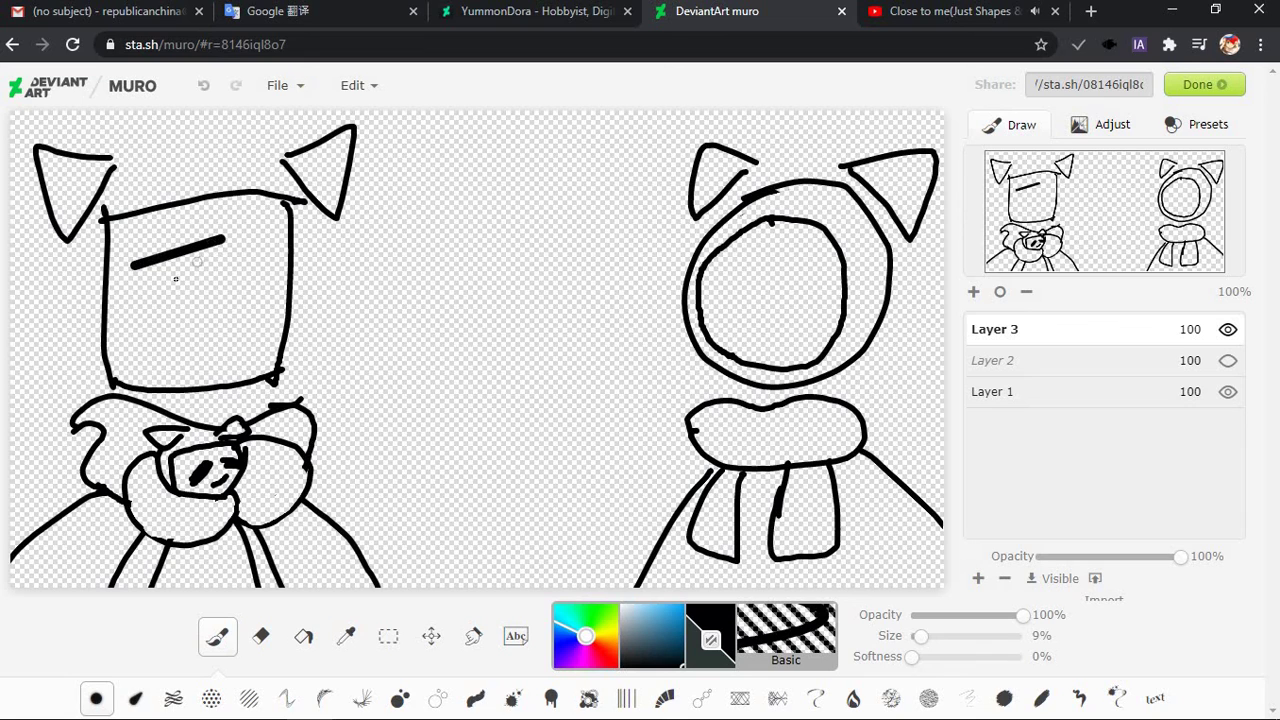
pyautogui.hotkey('ctrl', 'z')
pyautogui.hotkey('ctrl', 'z')
pyautogui.moveTo(130, 261)
pyautogui.mouseDown()
pyautogui.moveTo(209, 239)
pyautogui.moveTo(274, 259)
pyautogui.moveTo(166, 274)
pyautogui.moveTo(155, 342)
pyautogui.mouseUp()
pyautogui.hotkey('ctrl', 'z')
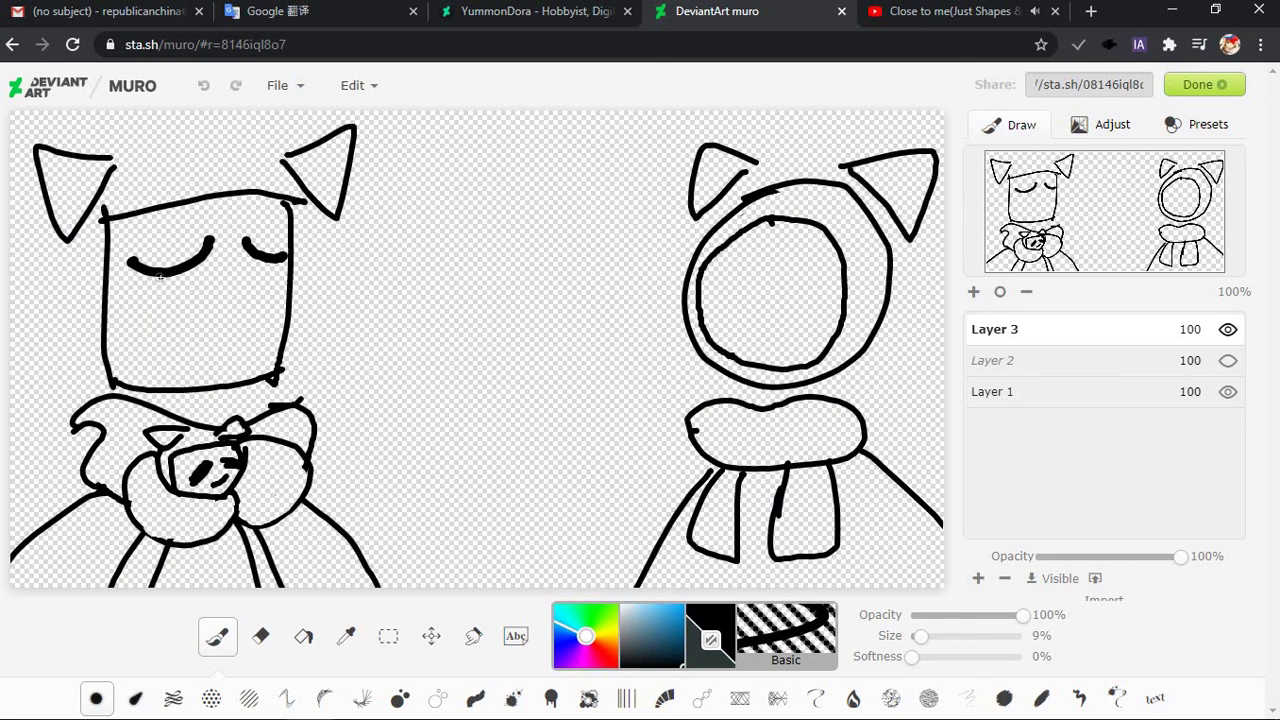
# Draw a tear line running down from the cube-headed character's larger closed eye, redoing the first attempt
pyautogui.moveTo(163, 273); pyautogui.dragTo(147, 358)
pyautogui.hotkey('ctrl', 'z')
pyautogui.moveTo(162, 275); pyautogui.dragTo(148, 351)
# Try a small open mouth with a wavy upper lip on the cube-headed face, and undo all its strokes
pyautogui.click(191, 300)
pyautogui.moveTo(238, 291)
pyautogui.mouseDown()
pyautogui.moveTo(210, 356)
pyautogui.moveTo(184, 294)
pyautogui.moveTo(203, 304)
pyautogui.moveTo(212, 372)
pyautogui.moveTo(195, 318)
pyautogui.moveTo(226, 297)
pyautogui.moveTo(205, 297)
pyautogui.moveTo(262, 298)
pyautogui.moveTo(195, 302)
pyautogui.mouseUp()
pyautogui.hotkey('ctrl', 'z')
pyautogui.hotkey('ctrl', 'z')
pyautogui.hotkey('ctrl', 'z')
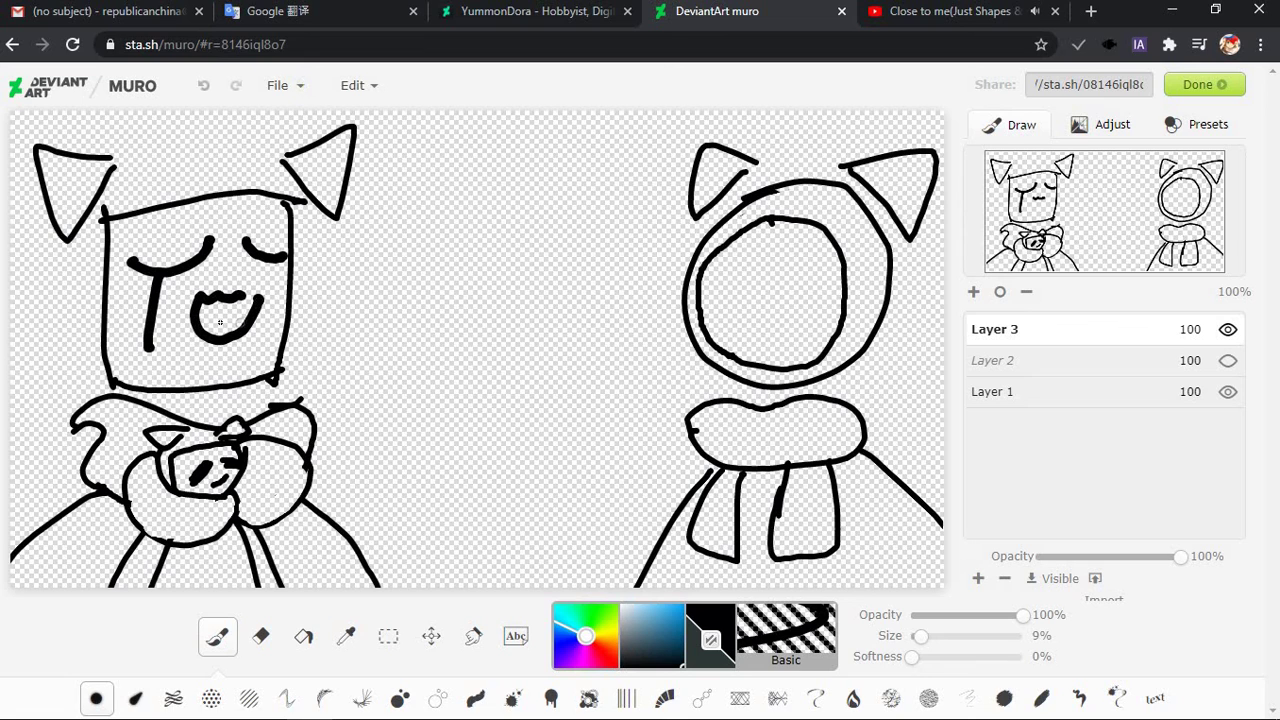
pyautogui.hotkey('ctrl', 'z')
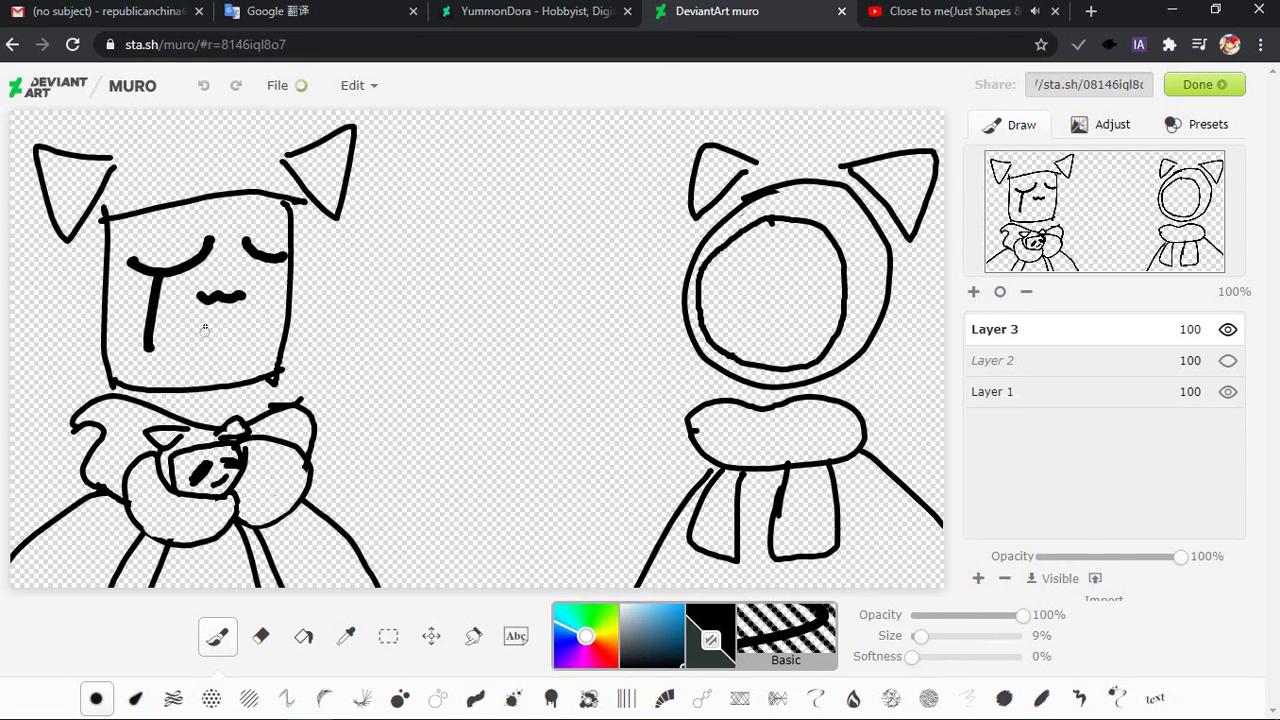
pyautogui.moveTo(196, 302); pyautogui.dragTo(250, 296)
pyautogui.hotkey('ctrl', 'z')
pyautogui.hotkey('ctrl', 'z')
# Set the brush size to 8%, try a slanted mouth line on the cube-headed face, and undo it
pyautogui.moveTo(921, 638); pyautogui.dragTo(917, 638)
pyautogui.click(974, 292)
pyautogui.click(974, 292)
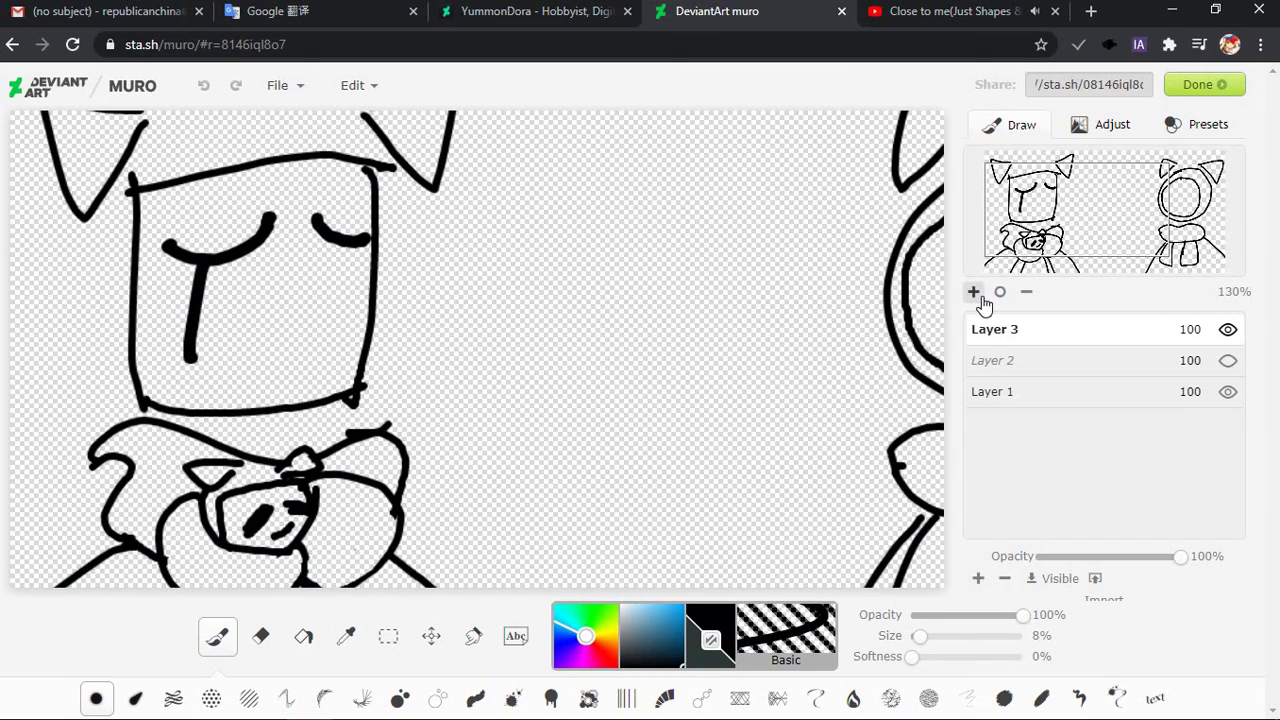
pyautogui.click(974, 292)
pyautogui.click(974, 292)
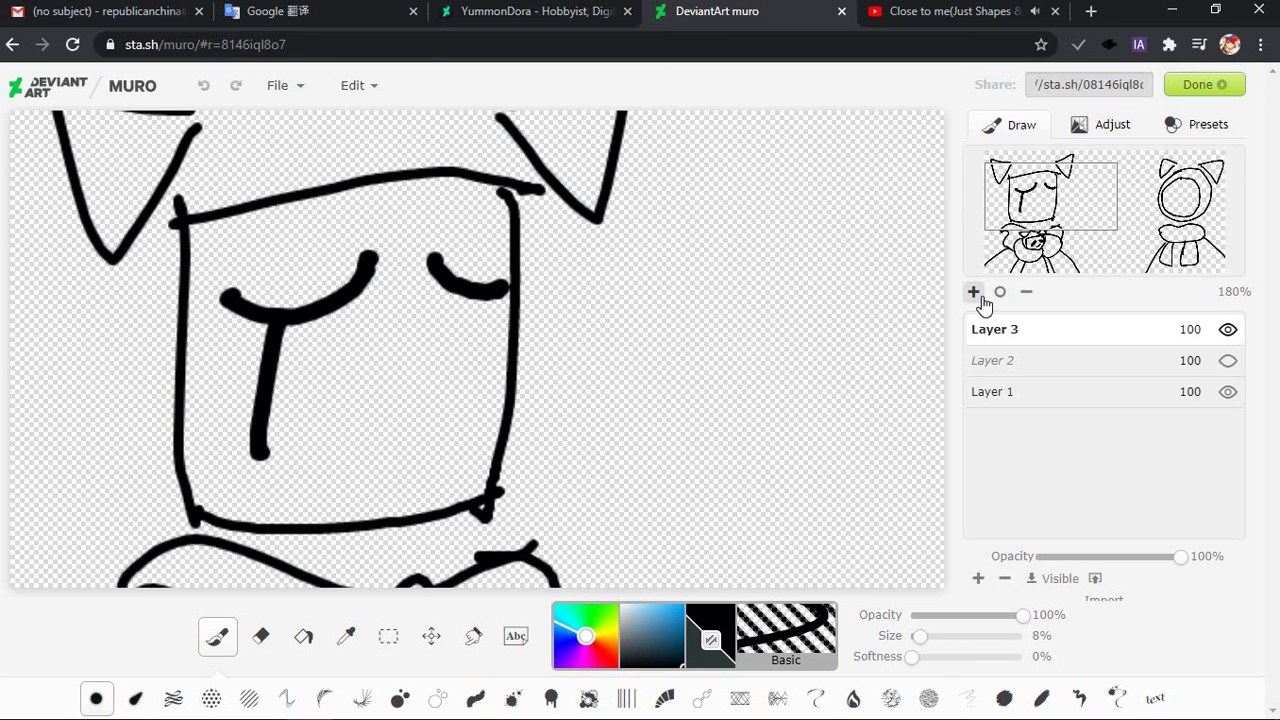
pyautogui.click(974, 292)
pyautogui.click(974, 292)
pyautogui.click(974, 292)
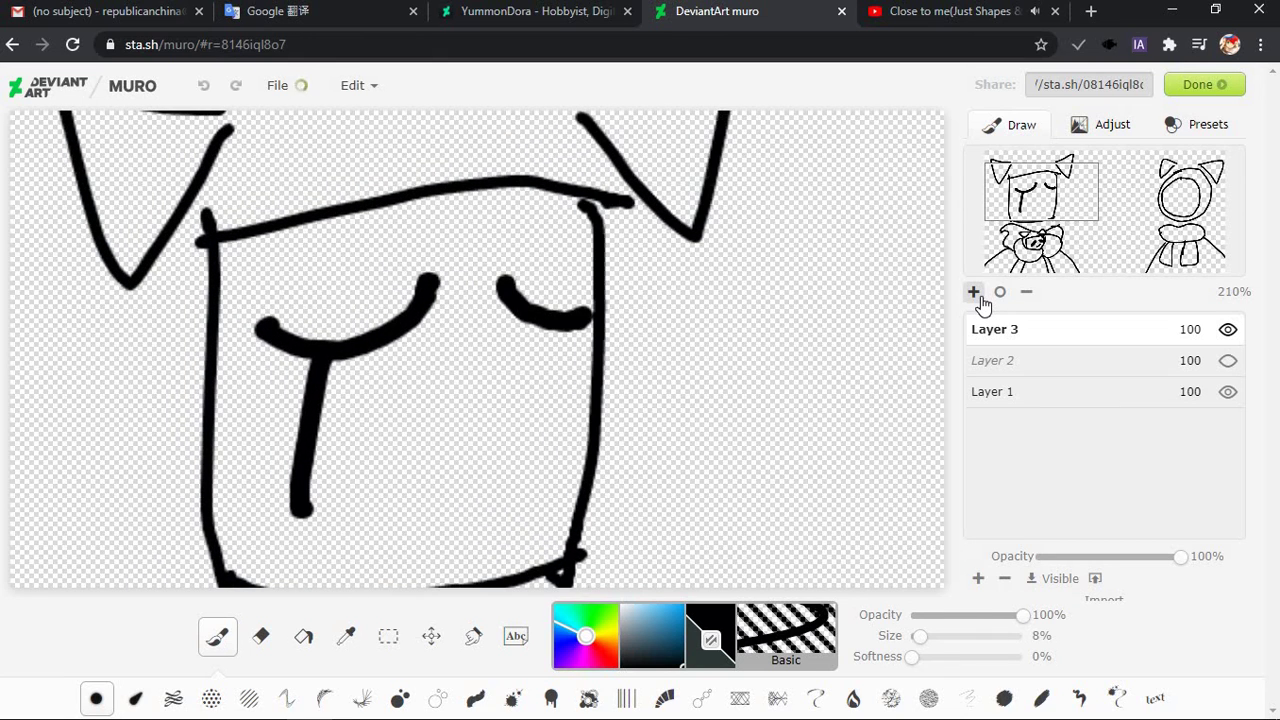
pyautogui.click(974, 292)
pyautogui.moveTo(1012, 190)
pyautogui.mouseDown()
pyautogui.moveTo(1010, 178)
pyautogui.moveTo(1020, 205)
pyautogui.mouseUp()
pyautogui.moveTo(488, 371); pyautogui.dragTo(362, 400)
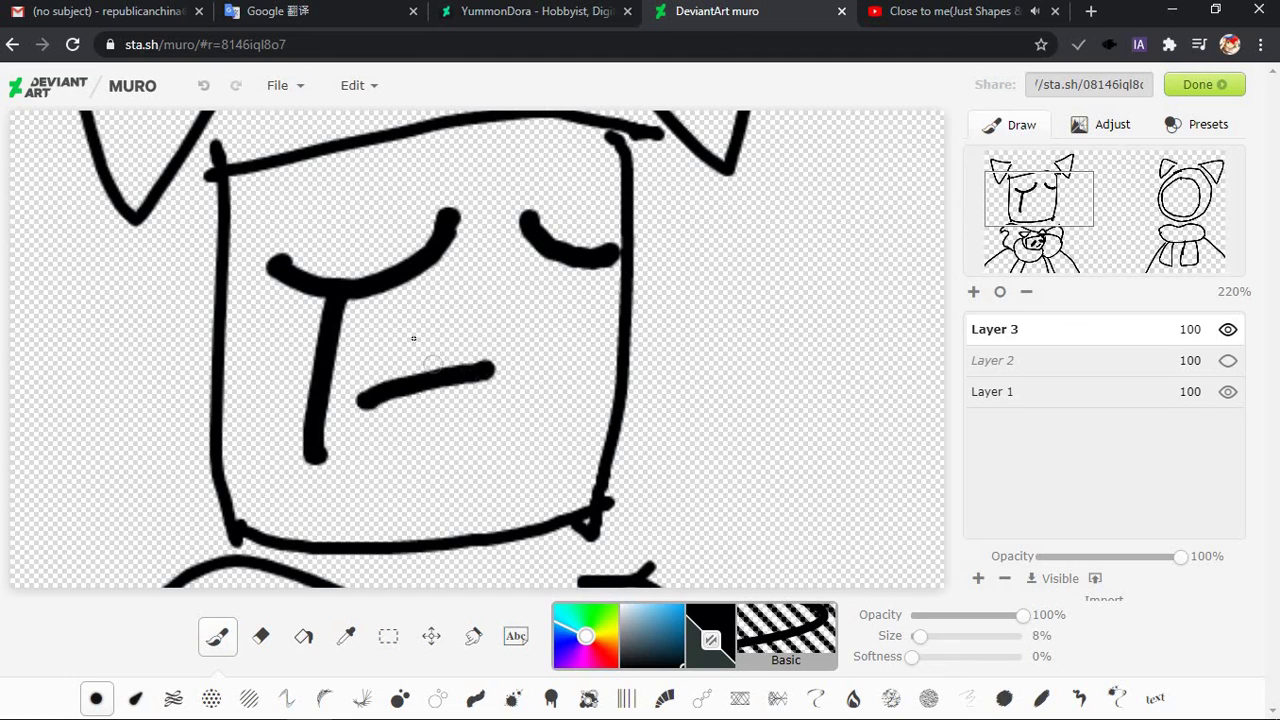
pyautogui.hotkey('ctrl', 'z')
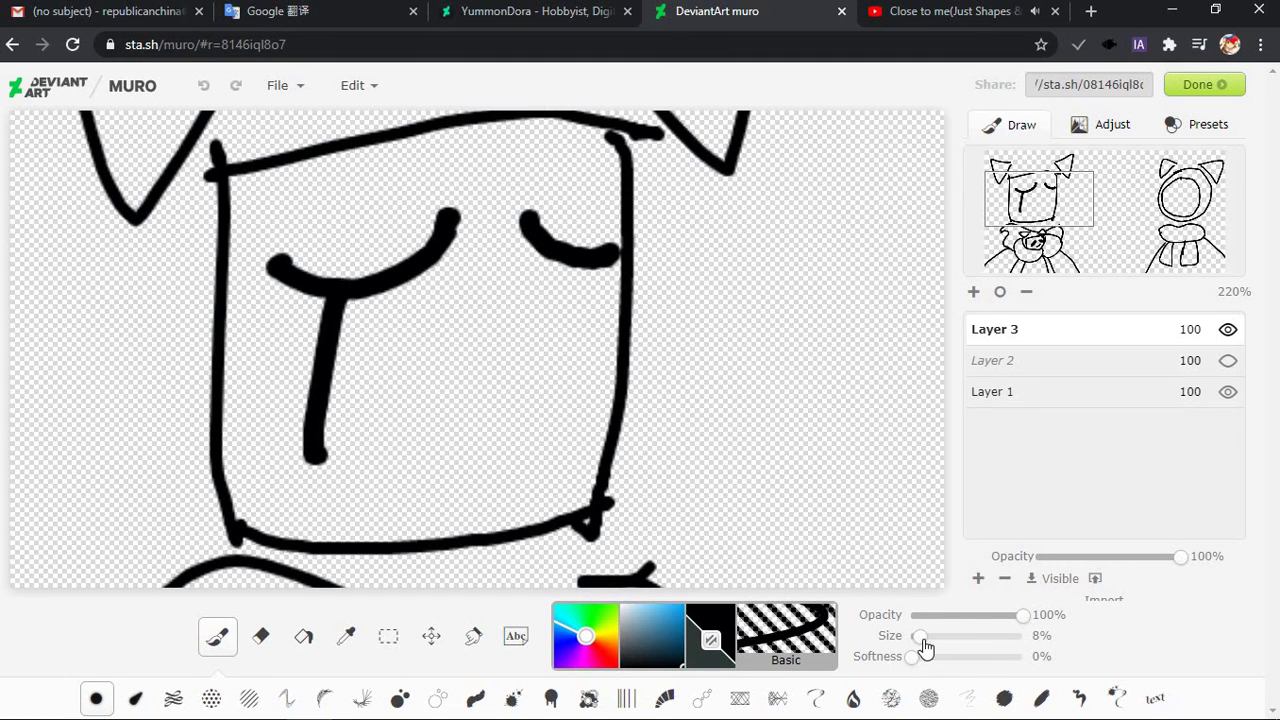
# Set the brush size to 7% and try several open mouth shapes beneath a curved upper lip, undoing each lower outline
pyautogui.moveTo(920, 648); pyautogui.dragTo(903, 645)
pyautogui.moveTo(540, 335)
pyautogui.mouseDown()
pyautogui.moveTo(453, 370)
pyautogui.moveTo(415, 355)
pyautogui.moveTo(552, 323)
pyautogui.mouseUp()
pyautogui.hotkey('ctrl', 'z')
pyautogui.moveTo(406, 370)
pyautogui.mouseDown()
pyautogui.moveTo(404, 395)
pyautogui.moveTo(575, 332)
pyautogui.moveTo(572, 318)
pyautogui.mouseUp()
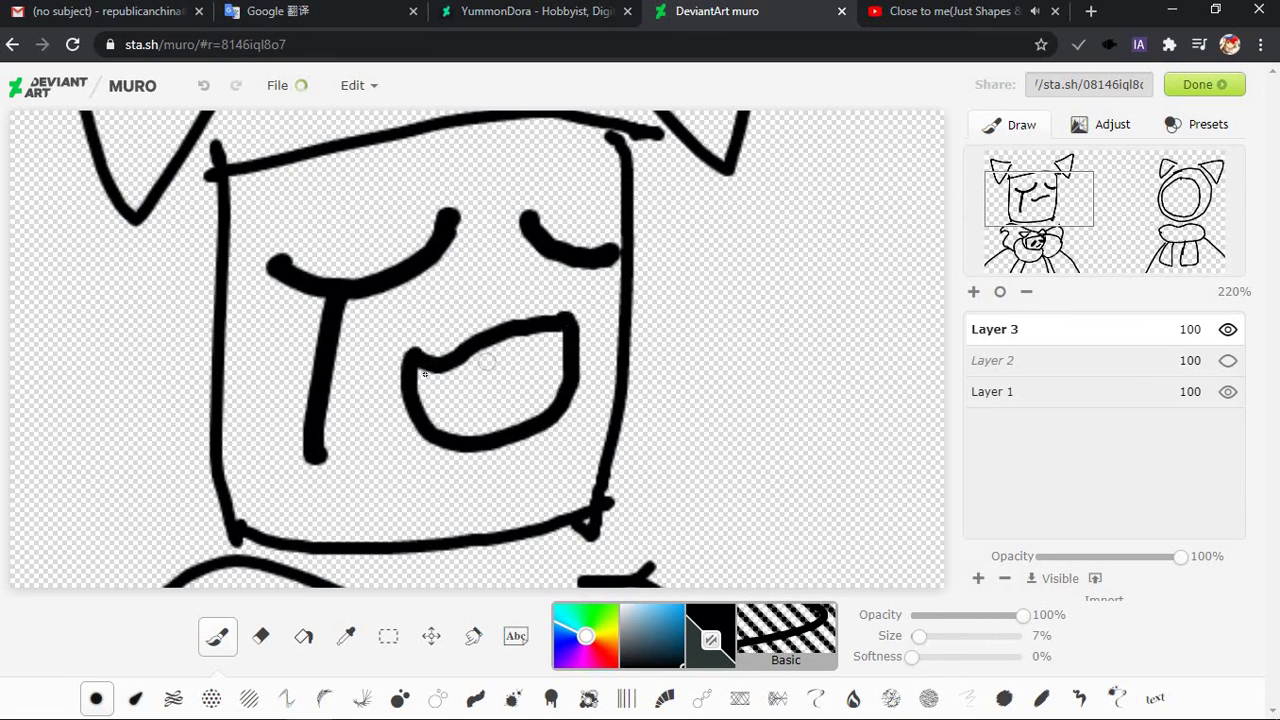
pyautogui.hotkey('ctrl', 'z')
pyautogui.moveTo(404, 362)
pyautogui.mouseDown()
pyautogui.moveTo(560, 440)
pyautogui.moveTo(572, 320)
pyautogui.mouseUp()
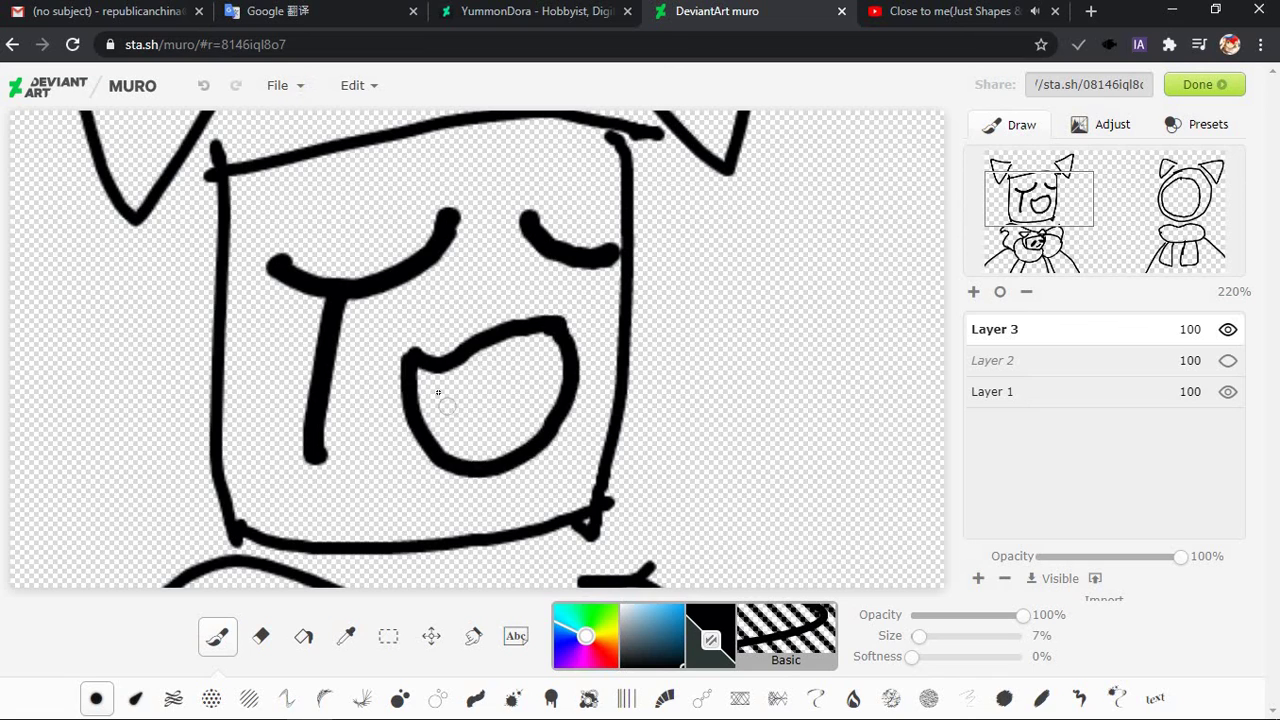
pyautogui.hotkey('ctrl', 'z')
pyautogui.moveTo(408, 358)
pyautogui.mouseDown()
pyautogui.moveTo(530, 394)
pyautogui.moveTo(552, 322)
pyautogui.mouseUp()
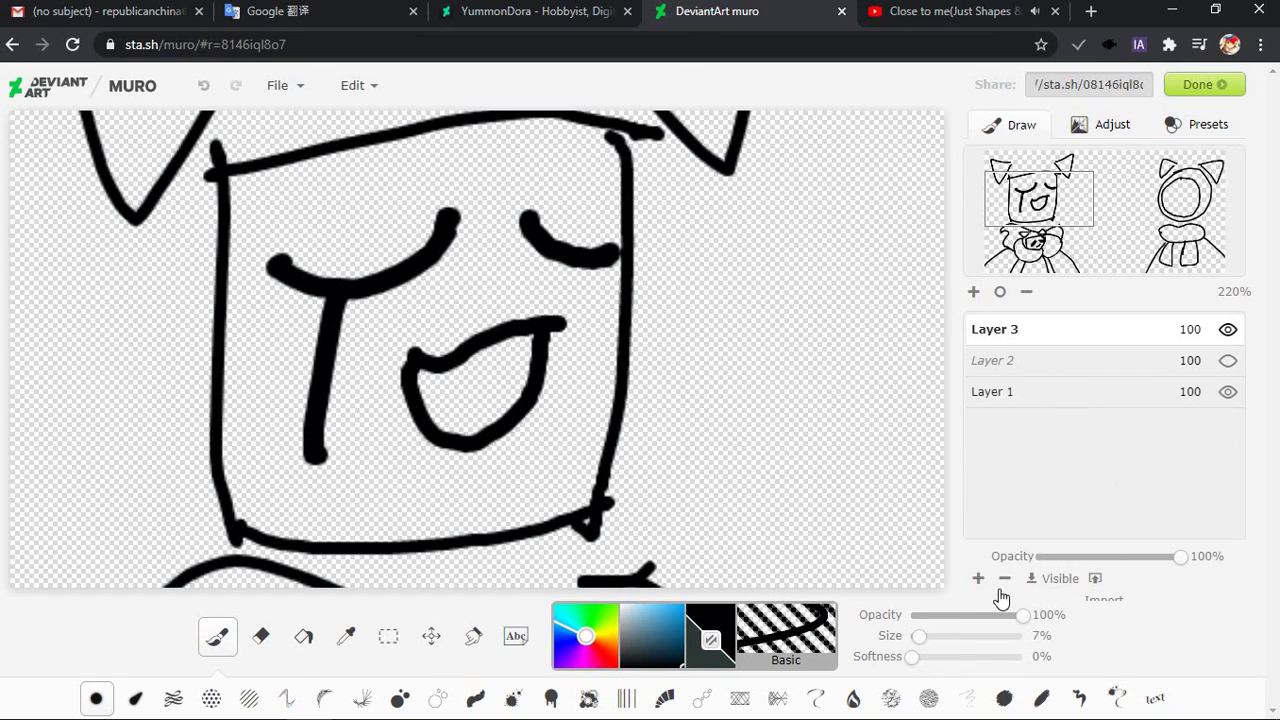
pyautogui.hotkey('ctrl', 'z')
# Set the brush size to 5% and try a thinner open mouth, undoing it along with the previous upper lip line
pyautogui.moveTo(922, 647); pyautogui.dragTo(916, 647)
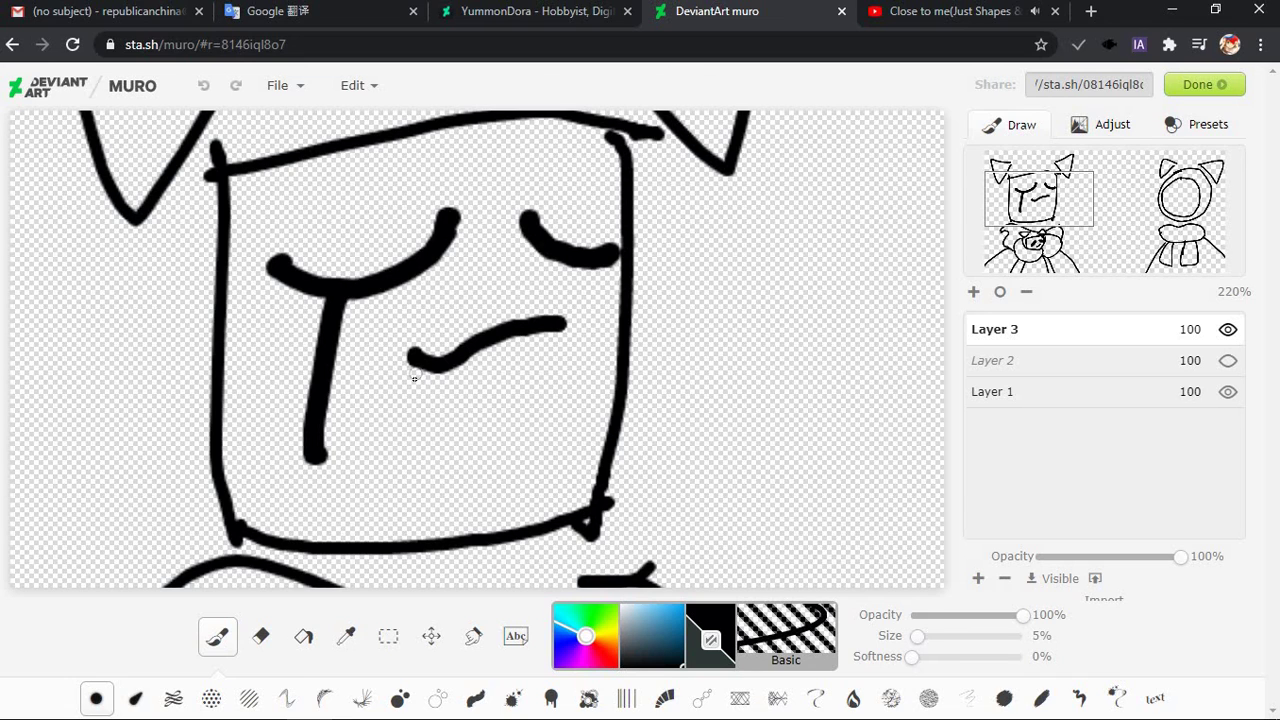
pyautogui.moveTo(414, 379); pyautogui.dragTo(490, 455)
pyautogui.hotkey('ctrl', 'z')
pyautogui.hotkey('ctrl', 'z')
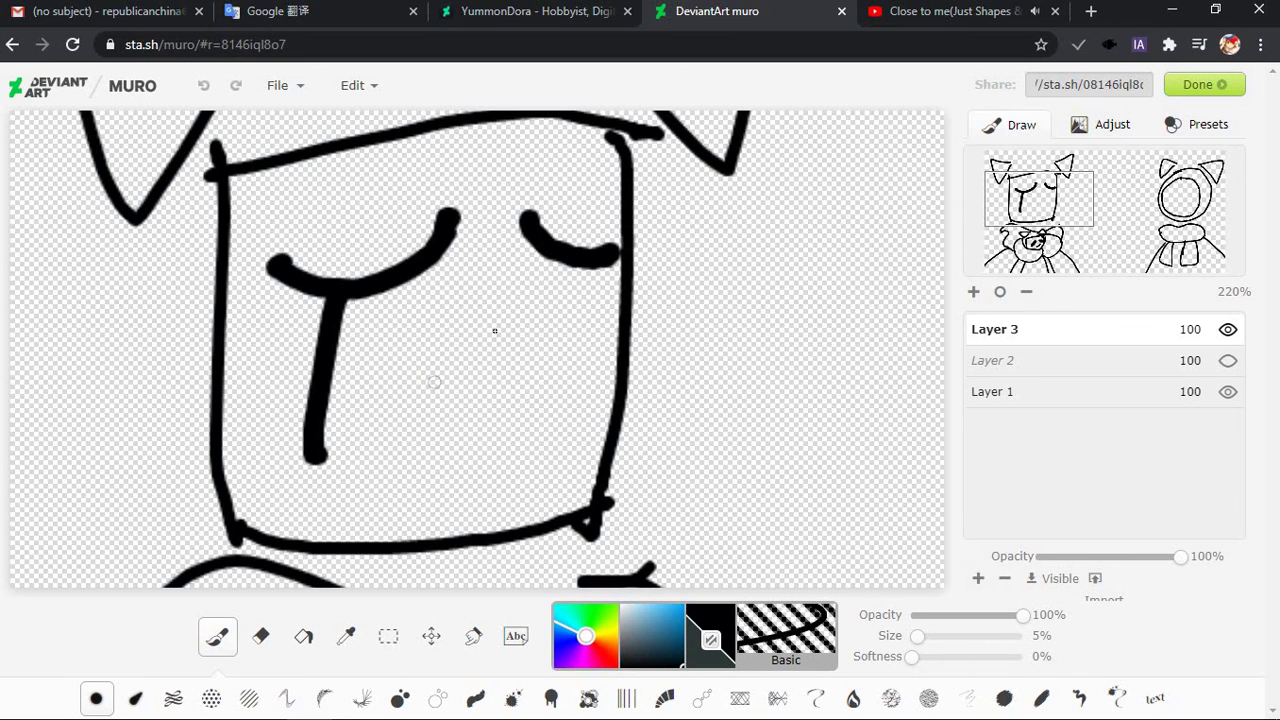
pyautogui.moveTo(413, 370)
pyautogui.mouseDown()
pyautogui.moveTo(554, 306)
pyautogui.moveTo(440, 456)
pyautogui.mouseUp()
pyautogui.hotkey('ctrl', 'z')
pyautogui.moveTo(578, 312); pyautogui.dragTo(420, 430)
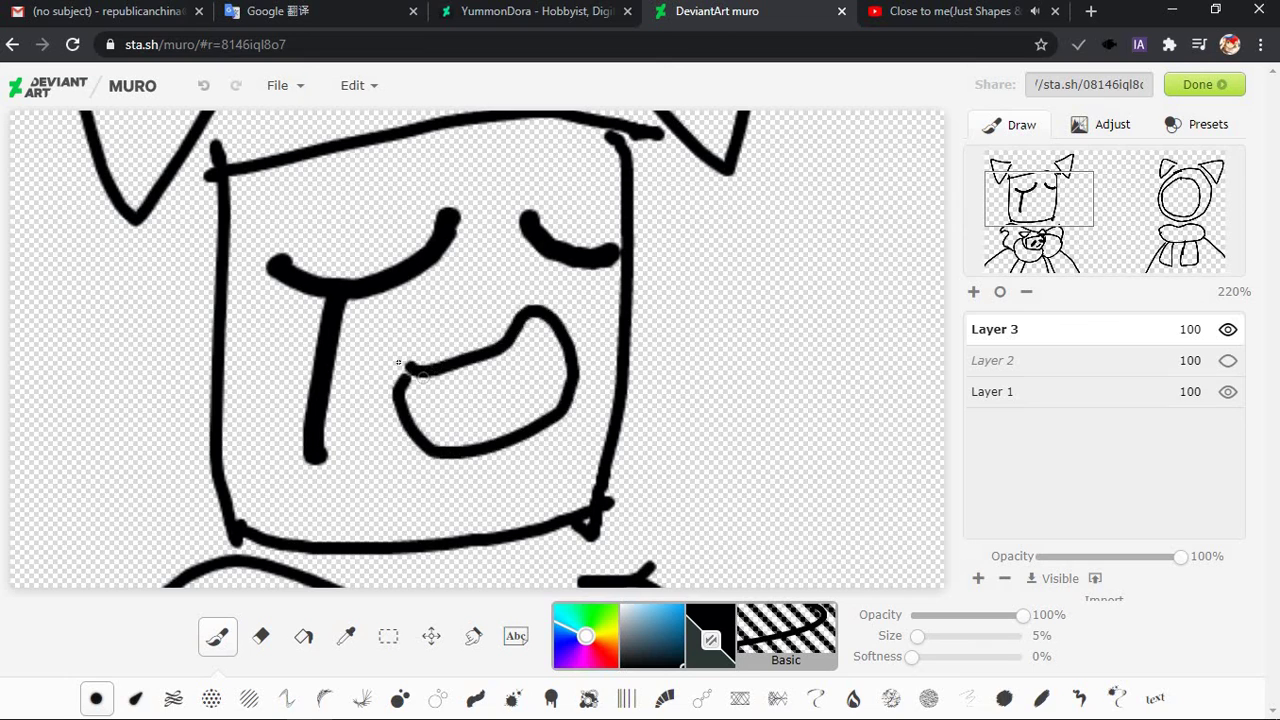
pyautogui.hotkey('ctrl', 'z')
pyautogui.hotkey('ctrl', 'z')
# Try a rounder open mouth and several wavy upper lip lines on the cube-headed face, and undo them
pyautogui.moveTo(395, 360)
pyautogui.mouseDown()
pyautogui.moveTo(530, 430)
pyautogui.moveTo(392, 375)
pyautogui.moveTo(525, 415)
pyautogui.moveTo(443, 397)
pyautogui.mouseUp()
pyautogui.hotkey('ctrl', 'z')
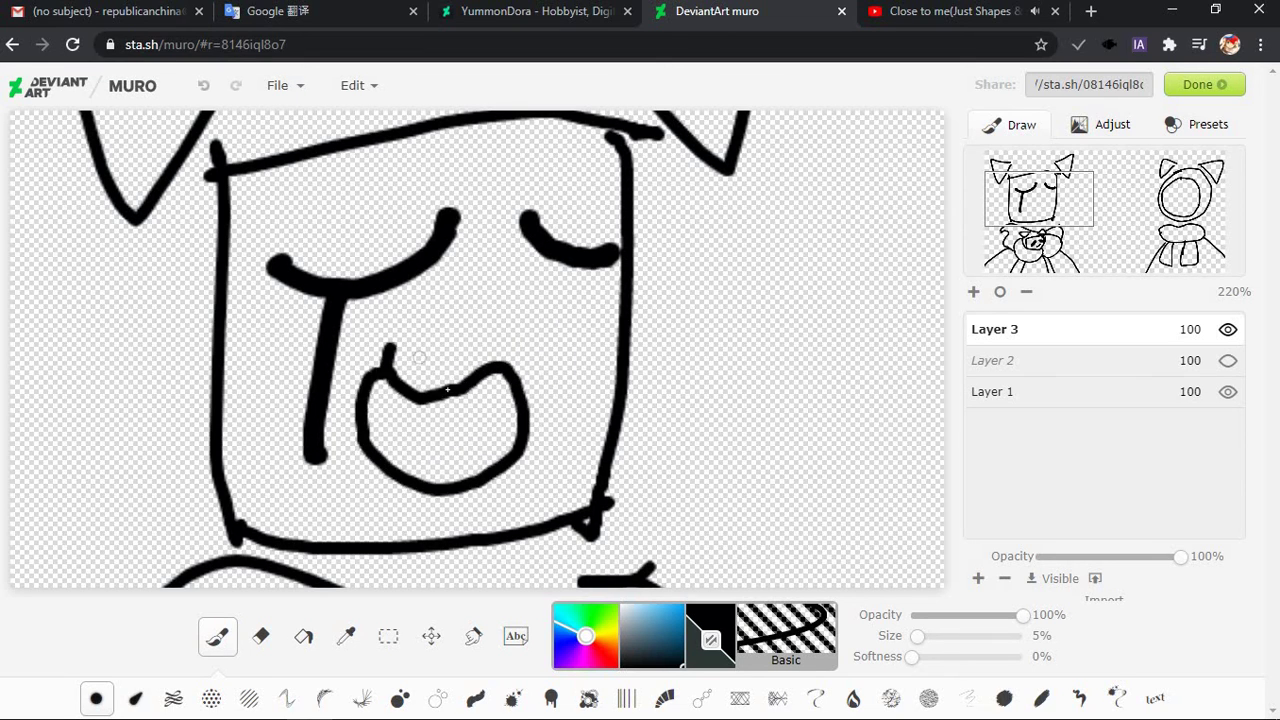
pyautogui.hotkey('ctrl', 'z')
pyautogui.moveTo(405, 352); pyautogui.dragTo(515, 350)
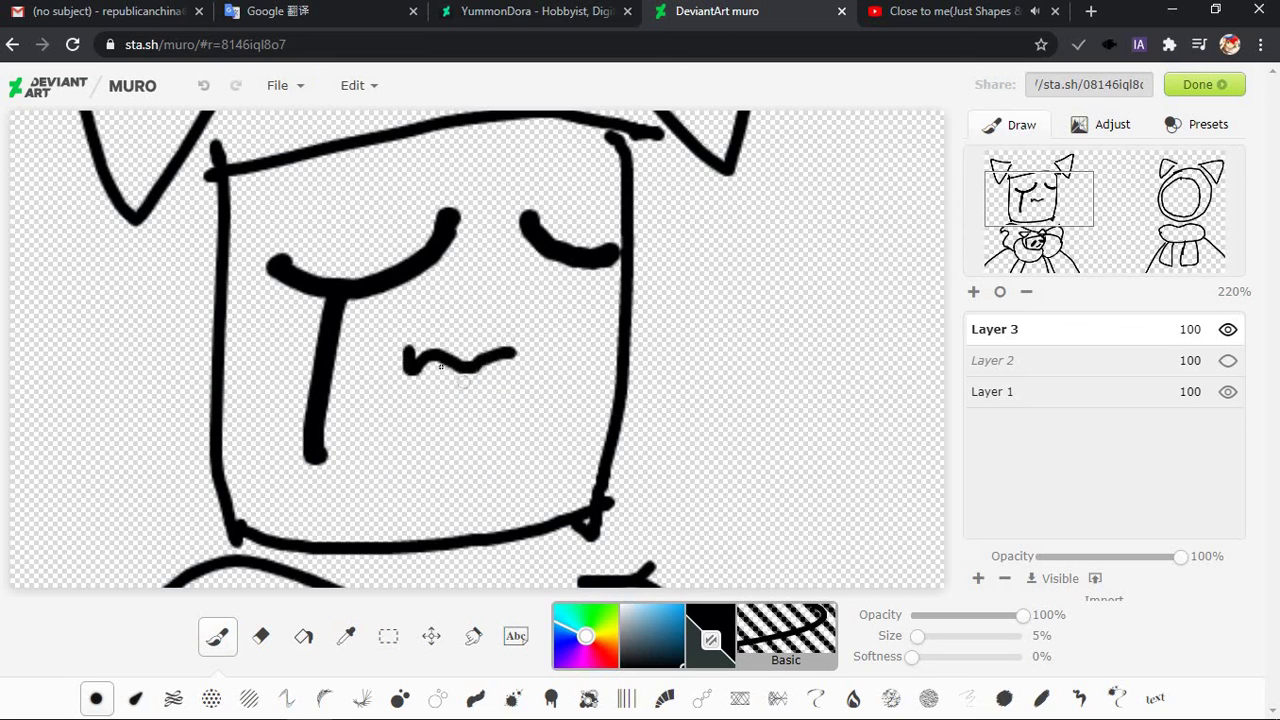
pyautogui.hotkey('ctrl', 'z')
pyautogui.moveTo(408, 355)
pyautogui.mouseDown()
pyautogui.moveTo(430, 372)
pyautogui.moveTo(535, 350)
pyautogui.mouseUp()
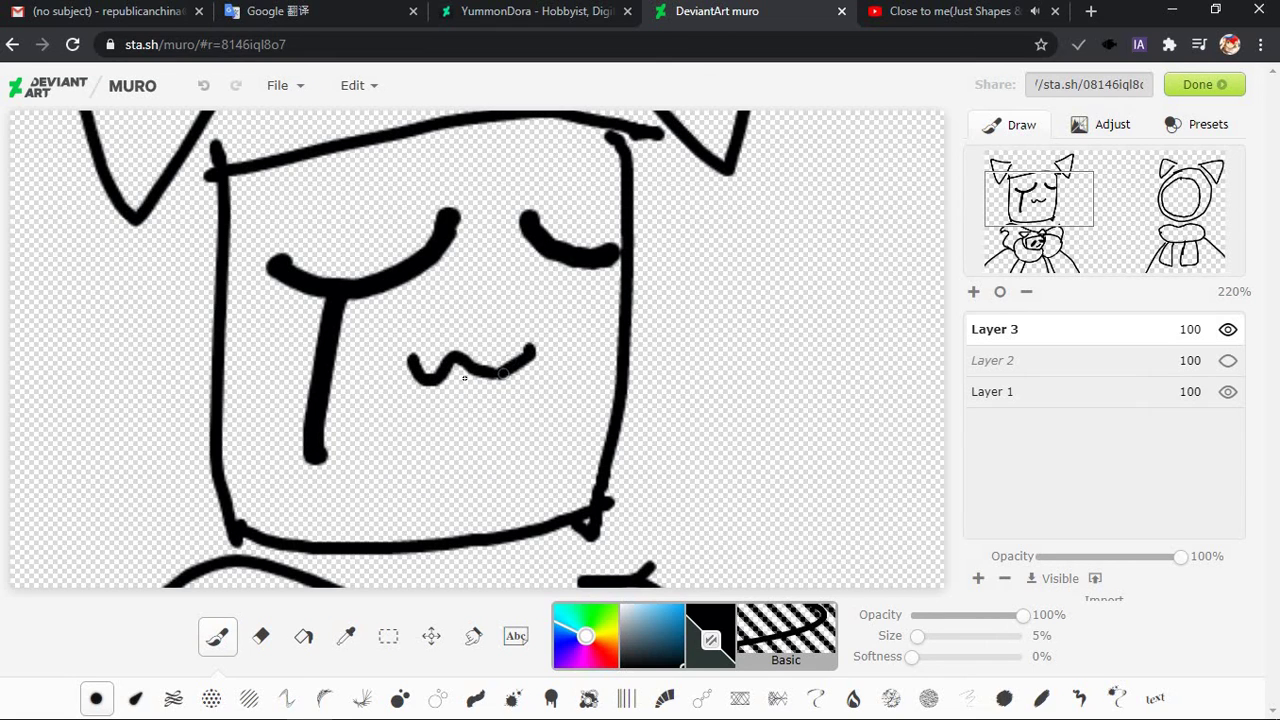
pyautogui.hotkey('ctrl', 'z')
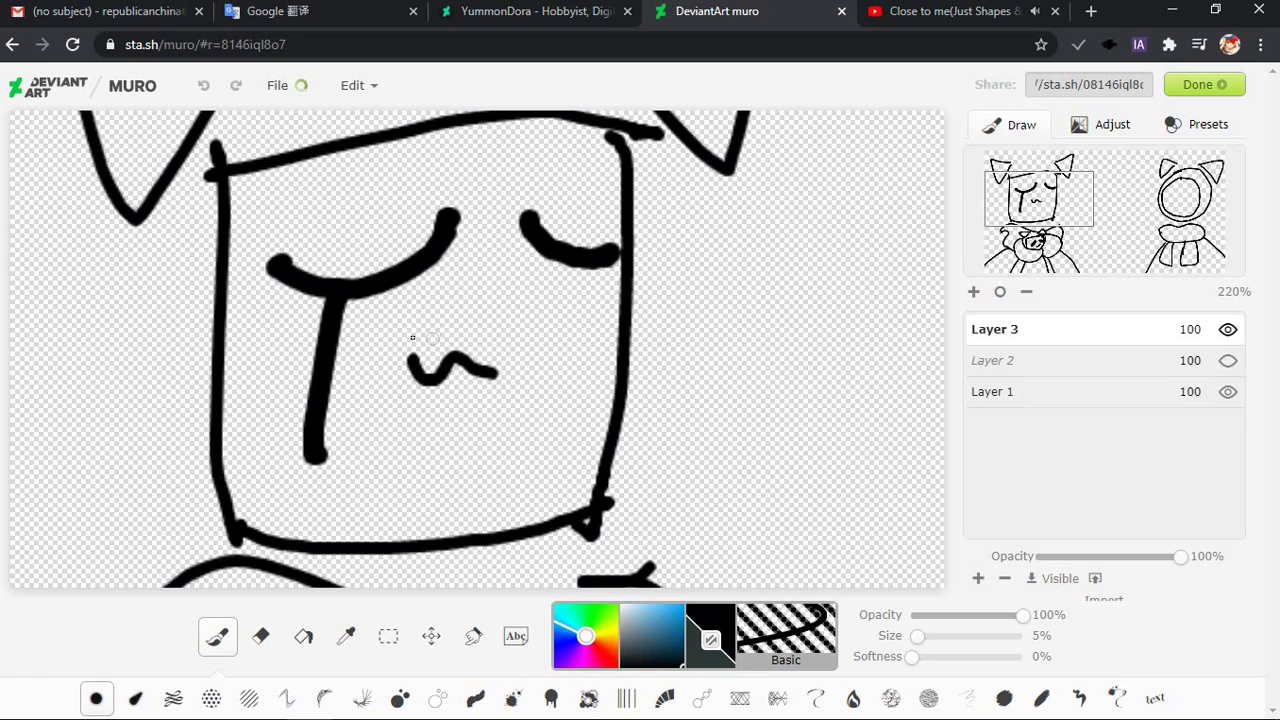
pyautogui.hotkey('ctrl', 'z')
# Try a wide open mouth and W-shaped upper lip lines on the cube-headed face, and undo them
pyautogui.moveTo(412, 358)
pyautogui.mouseDown()
pyautogui.moveTo(490, 375)
pyautogui.moveTo(553, 364)
pyautogui.moveTo(533, 445)
pyautogui.mouseUp()
pyautogui.moveTo(555, 376); pyautogui.dragTo(525, 448)
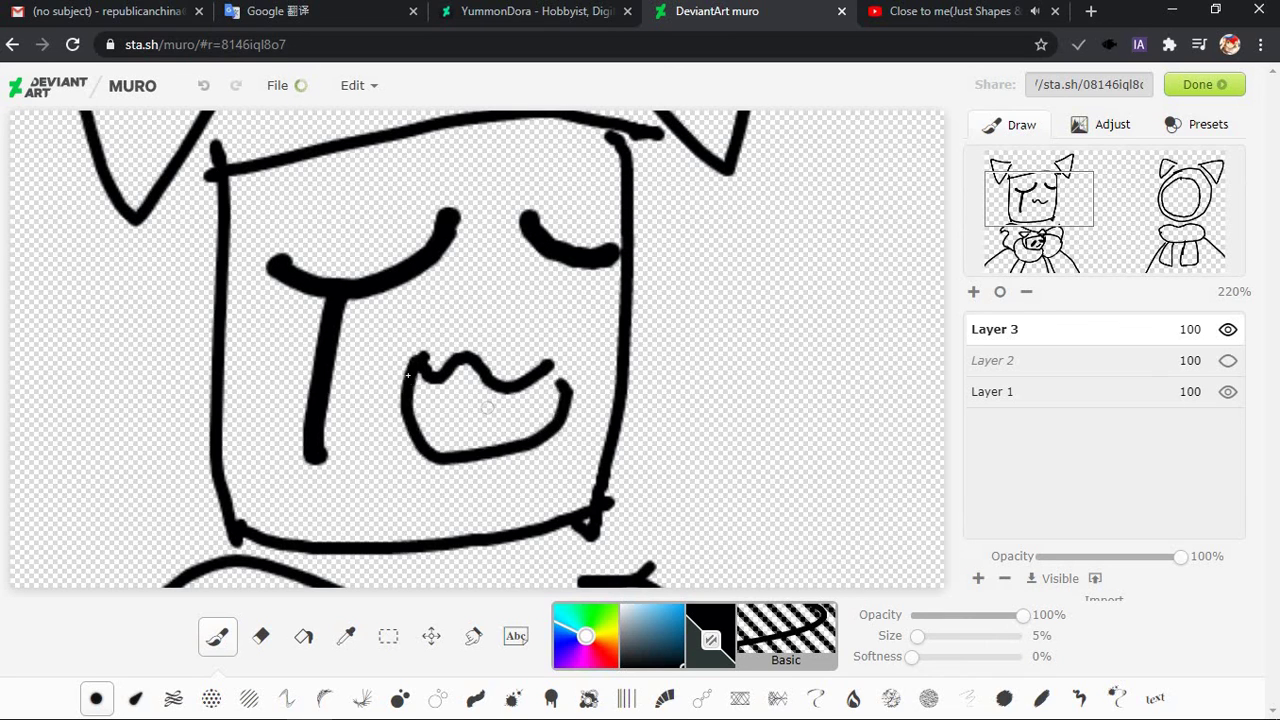
pyautogui.hotkey('ctrl', 'z')
pyautogui.hotkey('ctrl', 'z')
pyautogui.hotkey('ctrl', 'z')
pyautogui.moveTo(412, 358)
pyautogui.mouseDown()
pyautogui.moveTo(444, 396)
pyautogui.moveTo(521, 386)
pyautogui.moveTo(540, 355)
pyautogui.mouseUp()
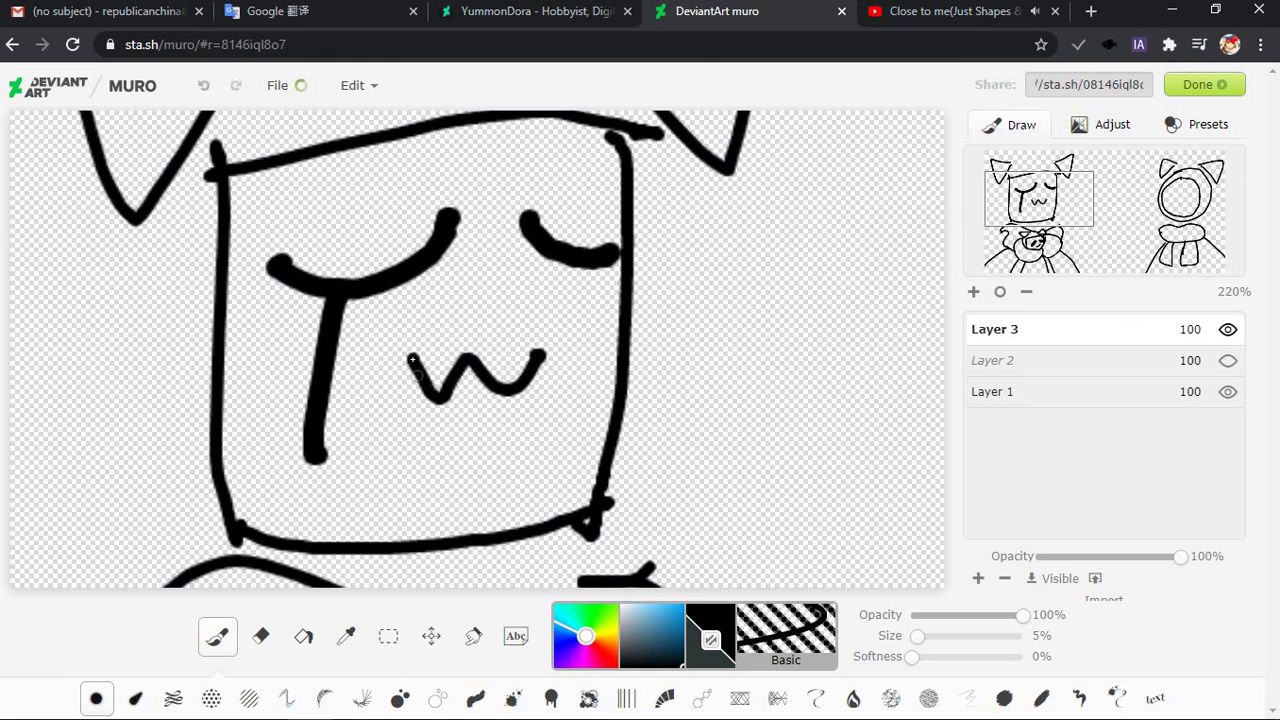
pyautogui.moveTo(410, 362)
pyautogui.mouseDown()
pyautogui.moveTo(560, 450)
pyautogui.moveTo(570, 365)
pyautogui.mouseUp()
pyautogui.hotkey('ctrl', 'z')
pyautogui.hotkey('ctrl', 'z')
# Draw a rounded open mouth with a wavy upper lip on the cube-headed face, and try a tongue line inside it, undoing only the tongue
pyautogui.moveTo(418, 360)
pyautogui.mouseDown()
pyautogui.moveTo(517, 363)
pyautogui.moveTo(452, 443)
pyautogui.moveTo(544, 395)
pyautogui.moveTo(541, 350)
pyautogui.mouseUp()
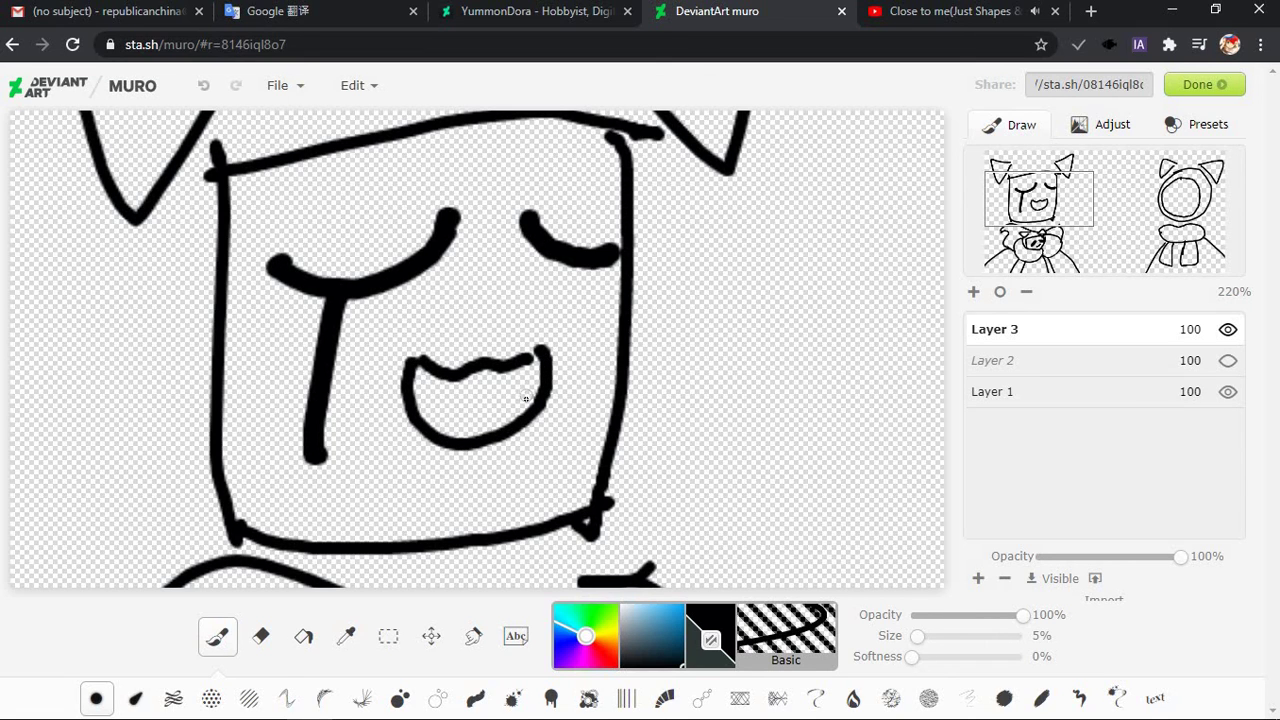
pyautogui.moveTo(417, 395); pyautogui.dragTo(506, 428)
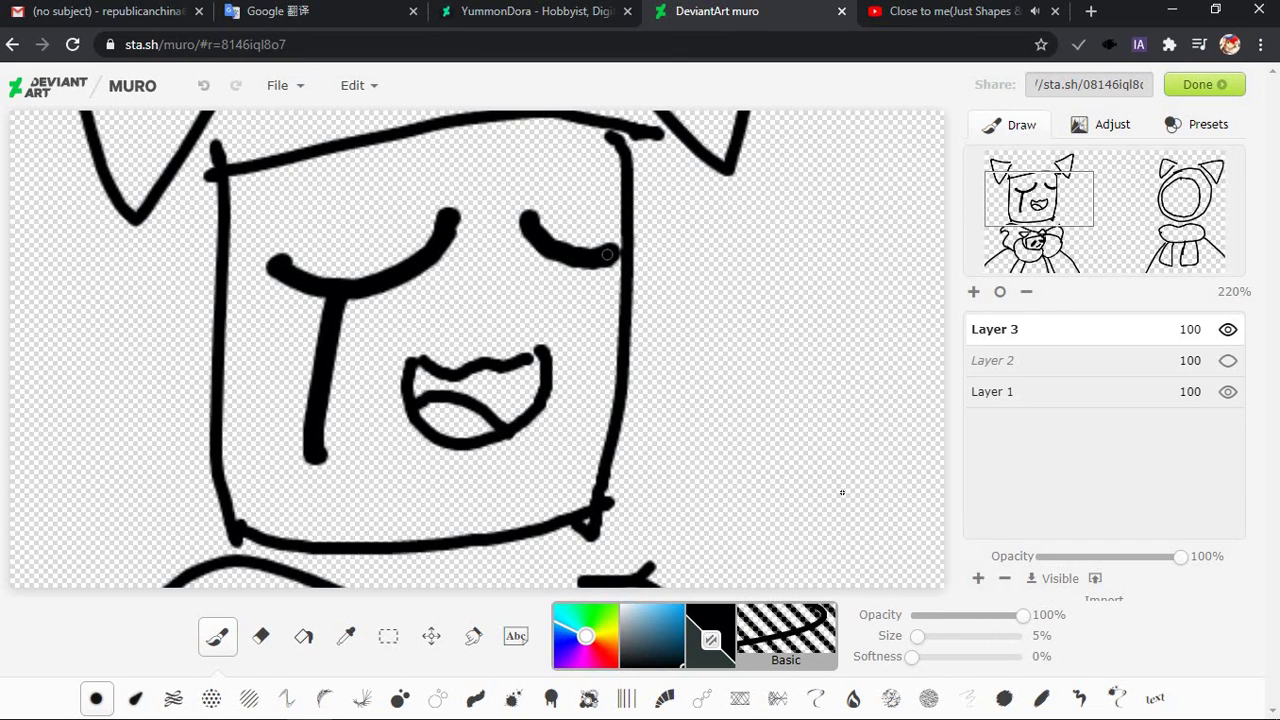
pyautogui.hotkey('ctrl', 'z')
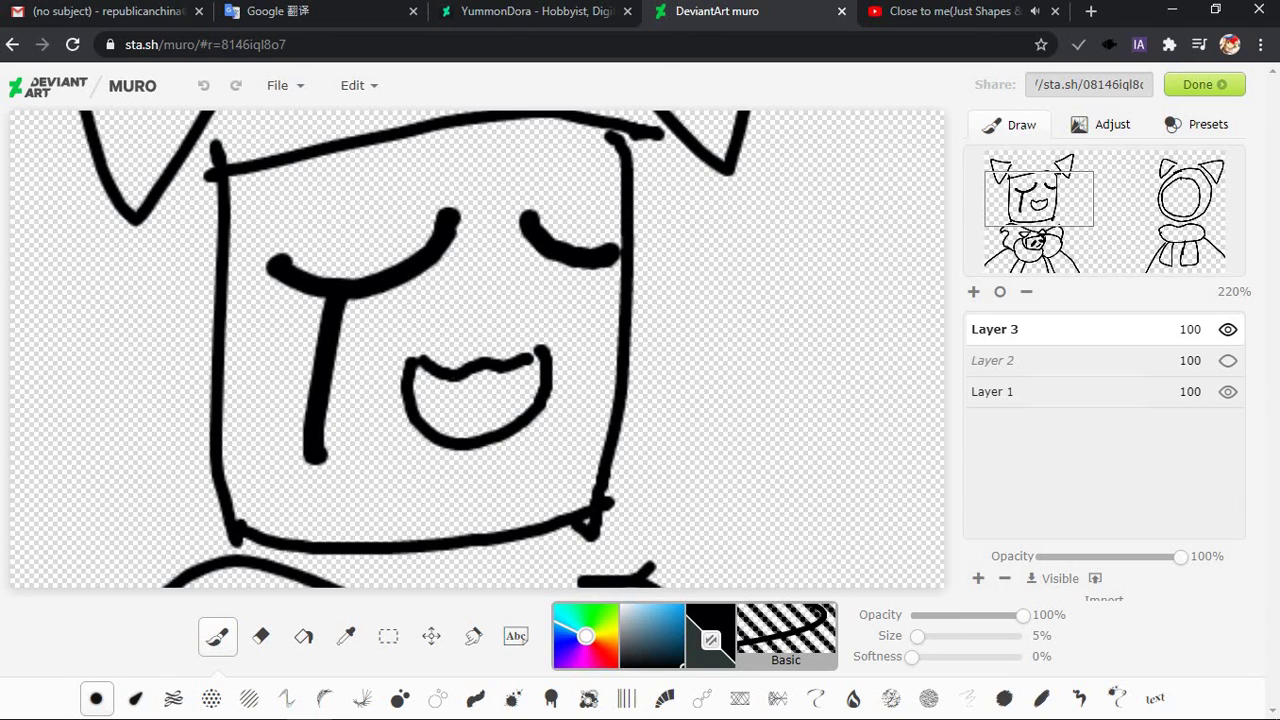
# Set the brush size to 8%, try a slightly curved closed-eye line on the round-headed character's face, and undo it
pyautogui.click(1027, 292)
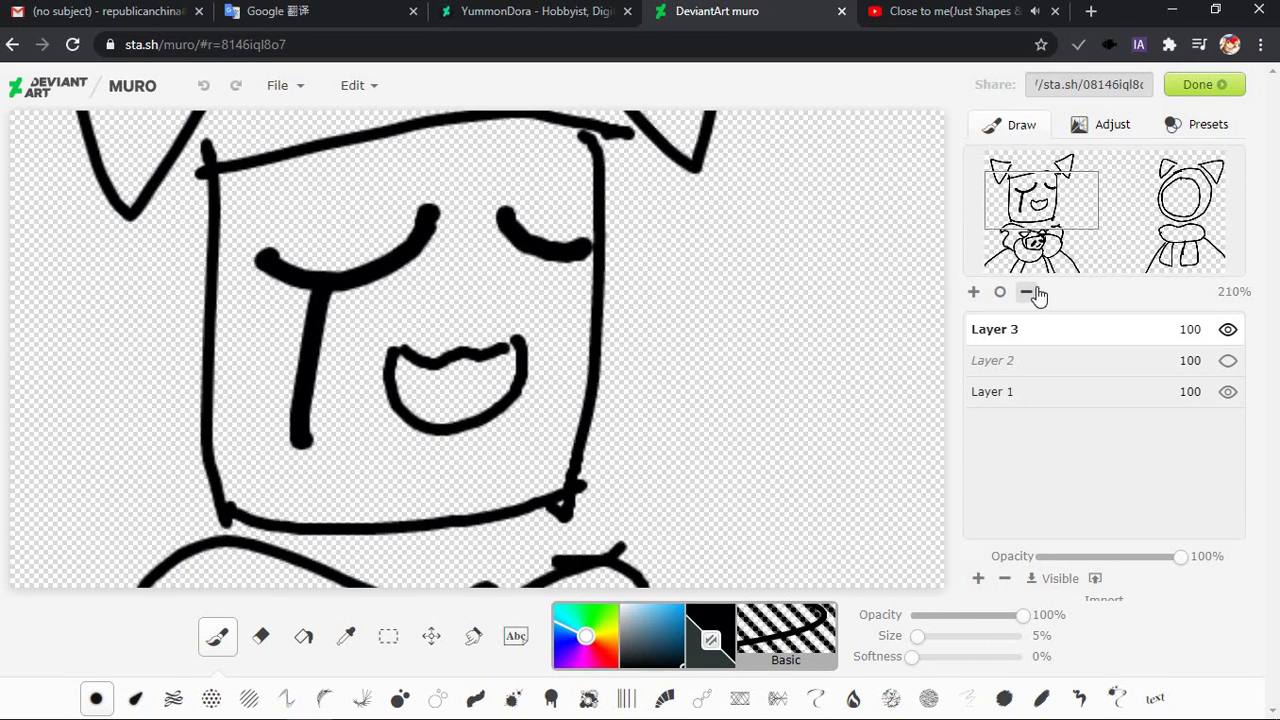
pyautogui.scroll(1, 1040, 203)
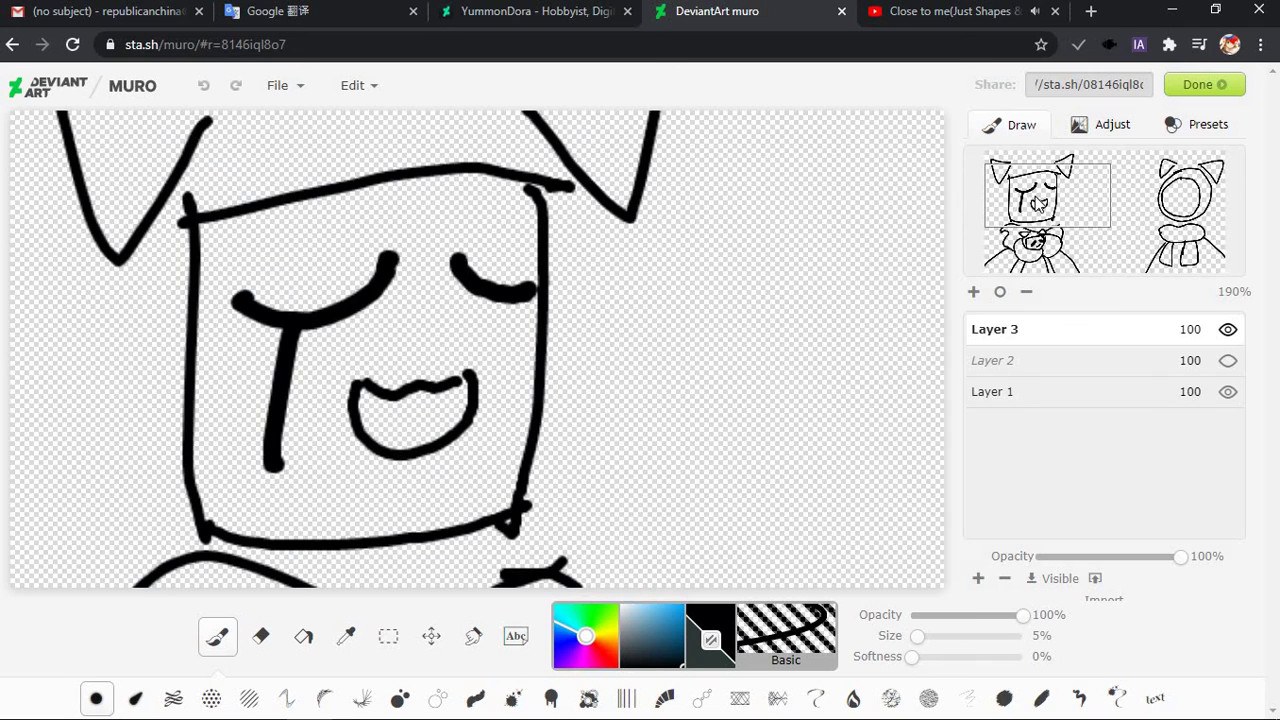
pyautogui.moveTo(1075, 195); pyautogui.dragTo(1189, 197)
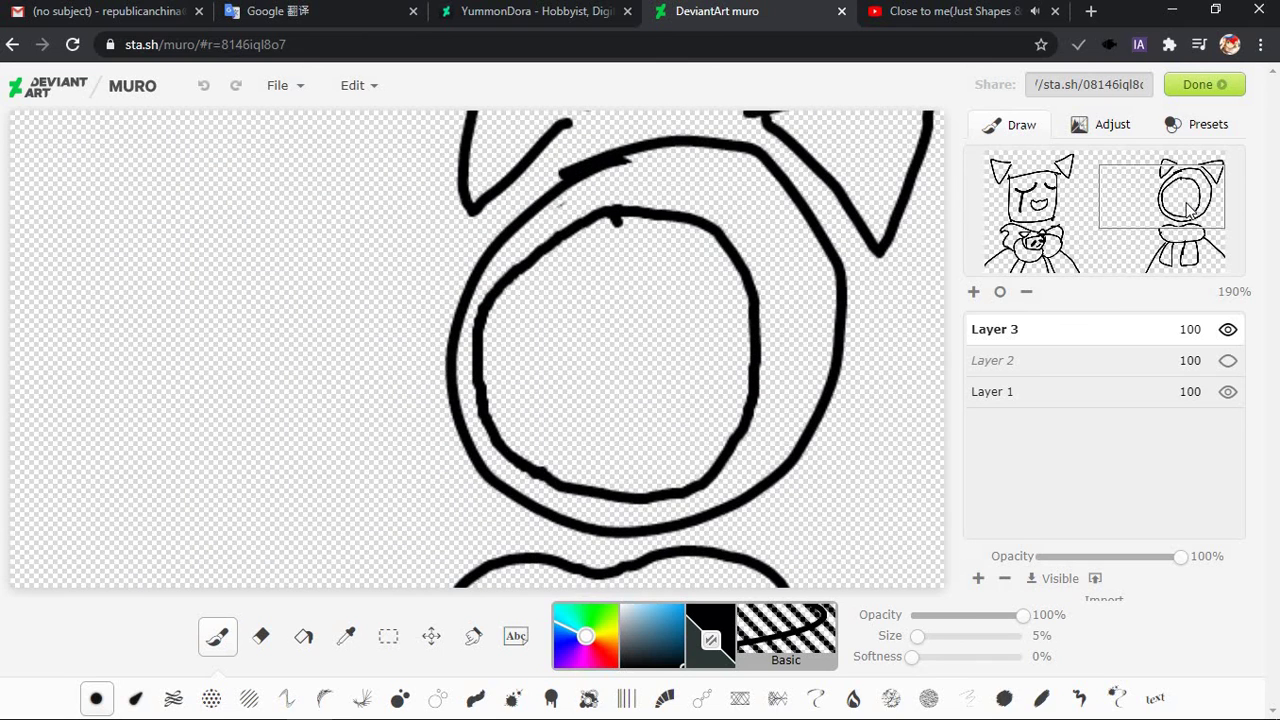
pyautogui.moveTo(916, 637); pyautogui.dragTo(920, 637)
pyautogui.moveTo(574, 338); pyautogui.dragTo(671, 365)
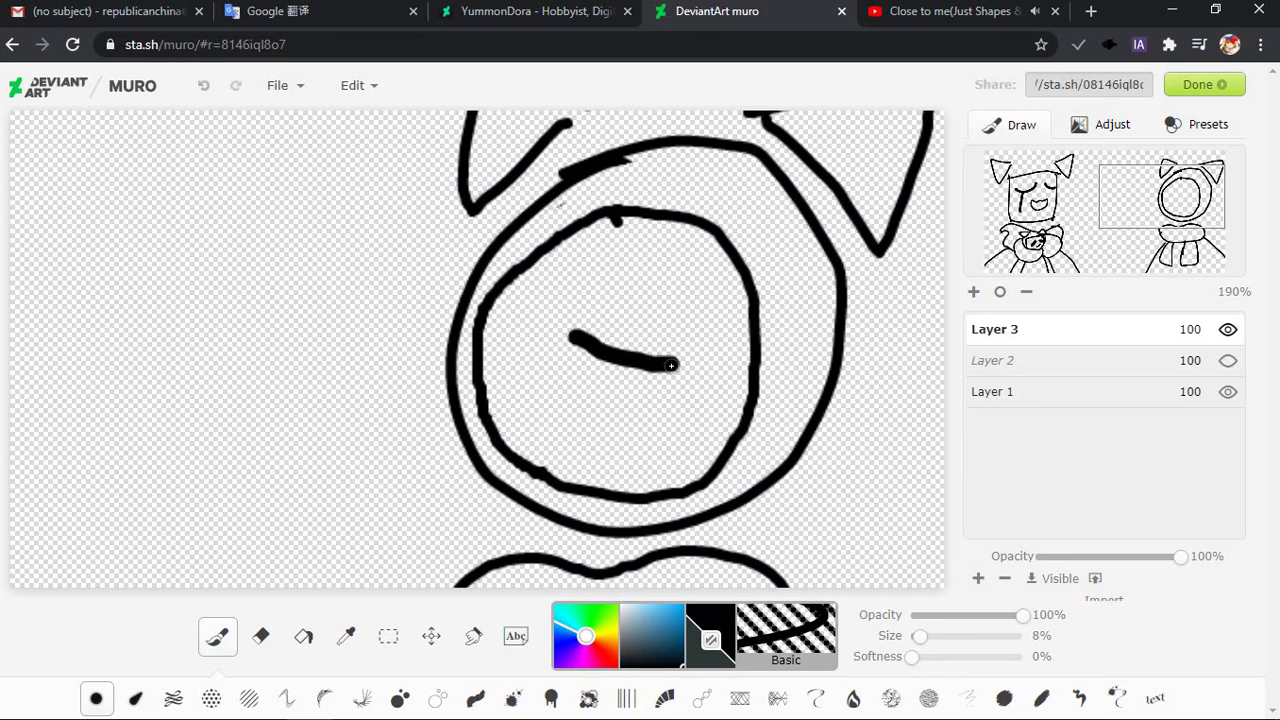
pyautogui.hotkey('ctrl', 'z')
# Set the brush size to 6% and try several curved closed-eye lines on the round-headed character's face, undoing each one
pyautogui.moveTo(919, 637); pyautogui.dragTo(917, 637)
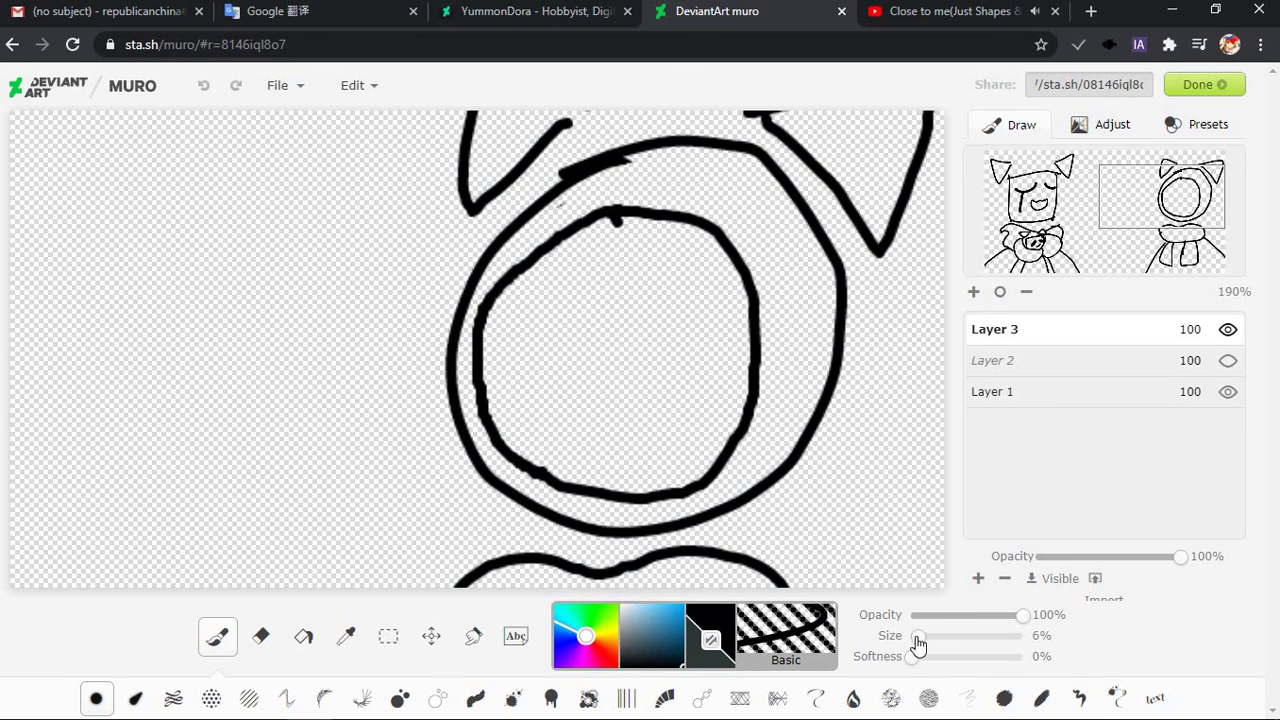
pyautogui.moveTo(525, 347); pyautogui.dragTo(620, 362)
pyautogui.hotkey('ctrl', 'z')
pyautogui.moveTo(604, 260); pyautogui.dragTo(644, 306)
pyautogui.hotkey('ctrl', 'z')
pyautogui.hotkey('ctrl', 'z')
pyautogui.moveTo(605, 250); pyautogui.dragTo(662, 327)
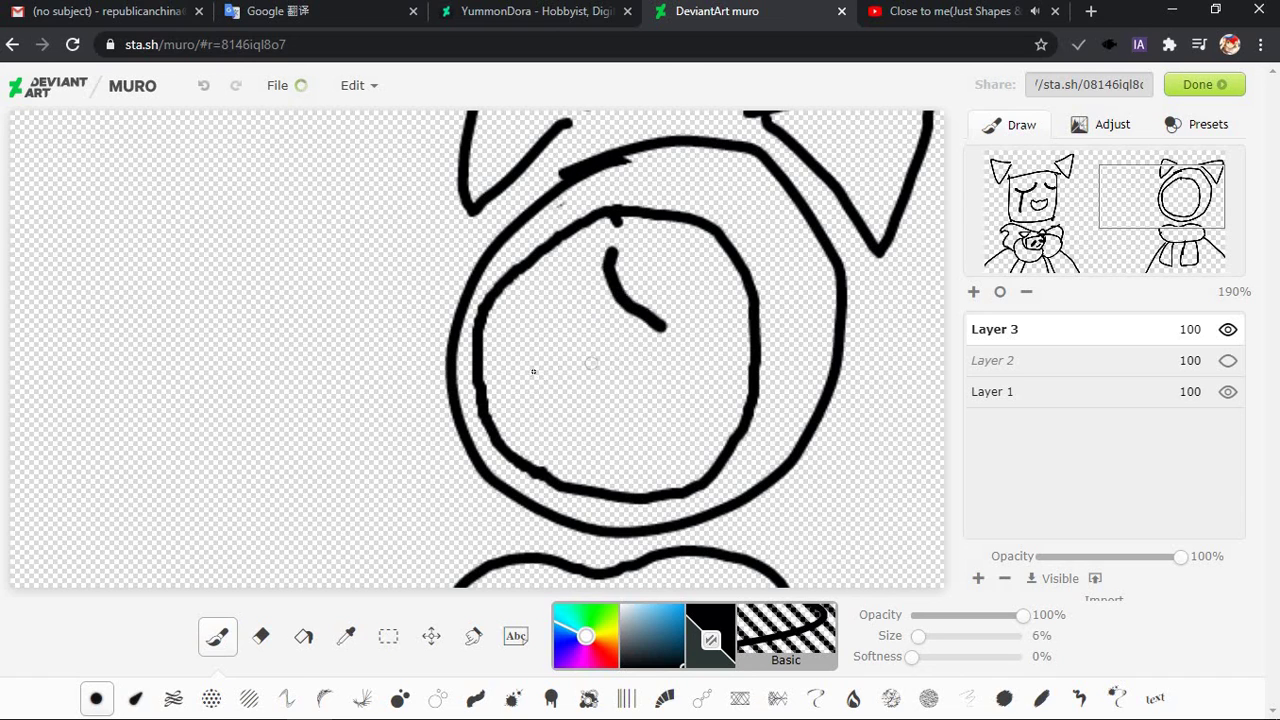
pyautogui.moveTo(530, 378)
pyautogui.mouseDown()
pyautogui.moveTo(585, 300)
pyautogui.moveTo(612, 362)
pyautogui.mouseUp()
pyautogui.hotkey('ctrl', 'z')
pyautogui.hotkey('ctrl', 'z')
pyautogui.hotkey('ctrl', 'z')
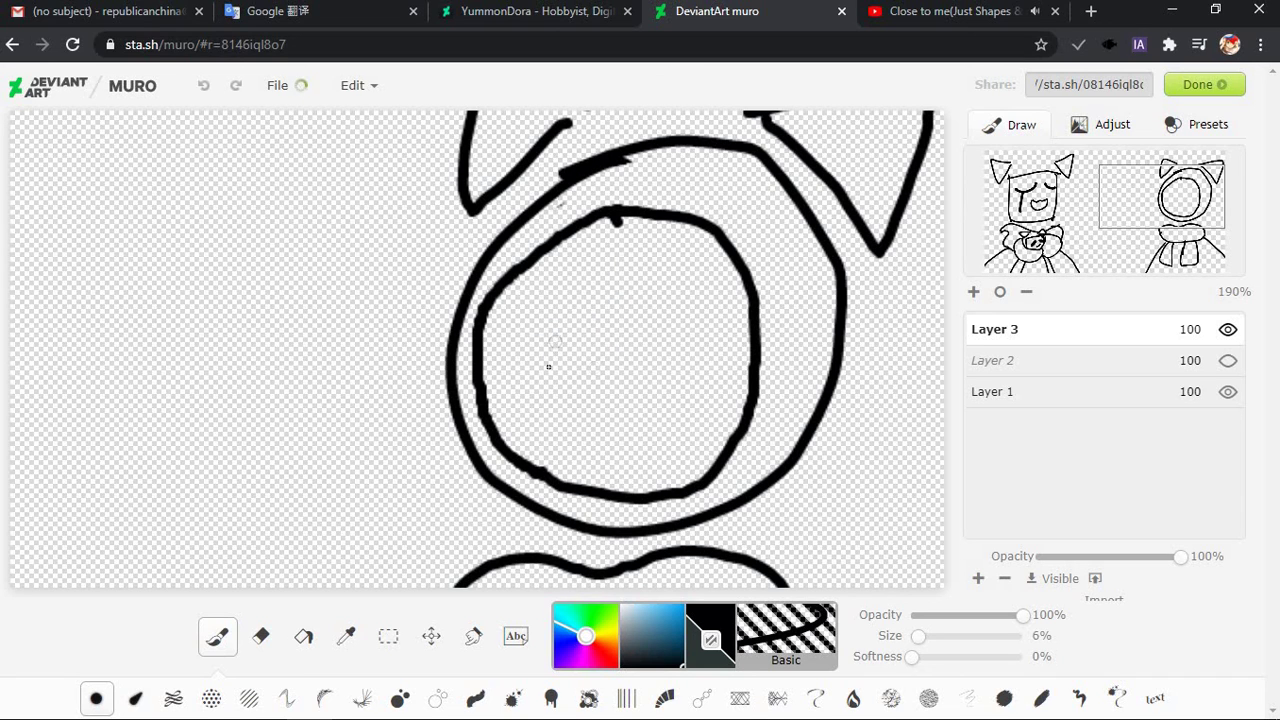
# Try further eye shapes on the round-headed face, including a thick vertical bar and a short hooked curve, and undo them all
pyautogui.moveTo(526, 342); pyautogui.dragTo(636, 338)
pyautogui.hotkey('ctrl', 'z')
pyautogui.moveTo(592, 260); pyautogui.dragTo(589, 338)
pyautogui.hotkey('ctrl', 'z')
pyautogui.moveTo(579, 287)
pyautogui.mouseDown()
pyautogui.moveTo(565, 408)
pyautogui.moveTo(585, 288)
pyautogui.mouseUp()
pyautogui.hotkey('ctrl', 'z')
pyautogui.moveTo(600, 244); pyautogui.dragTo(596, 288)
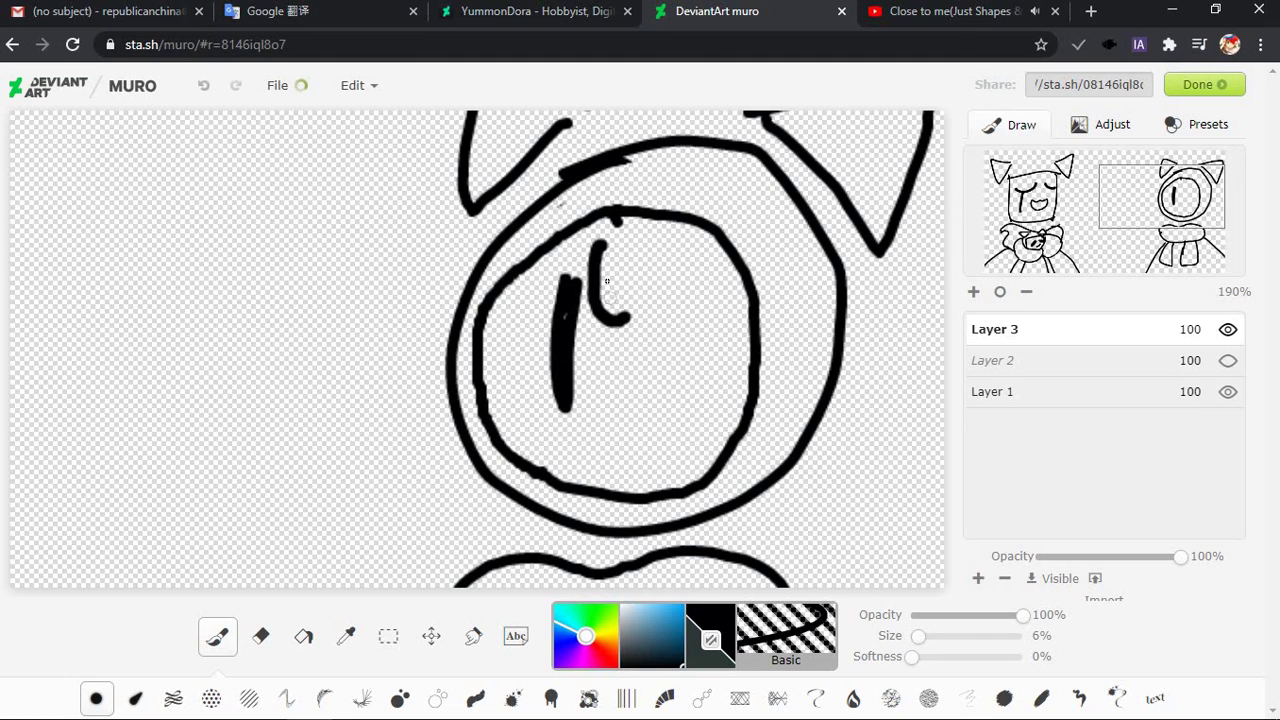
pyautogui.hotkey('ctrl', 'z')
pyautogui.hotkey('ctrl', 'z')
pyautogui.moveTo(521, 391)
pyautogui.mouseDown()
pyautogui.moveTo(550, 292)
pyautogui.moveTo(572, 388)
pyautogui.moveTo(571, 291)
pyautogui.mouseUp()
pyautogui.hotkey('ctrl', 'z')
pyautogui.hotkey('ctrl', 'z')
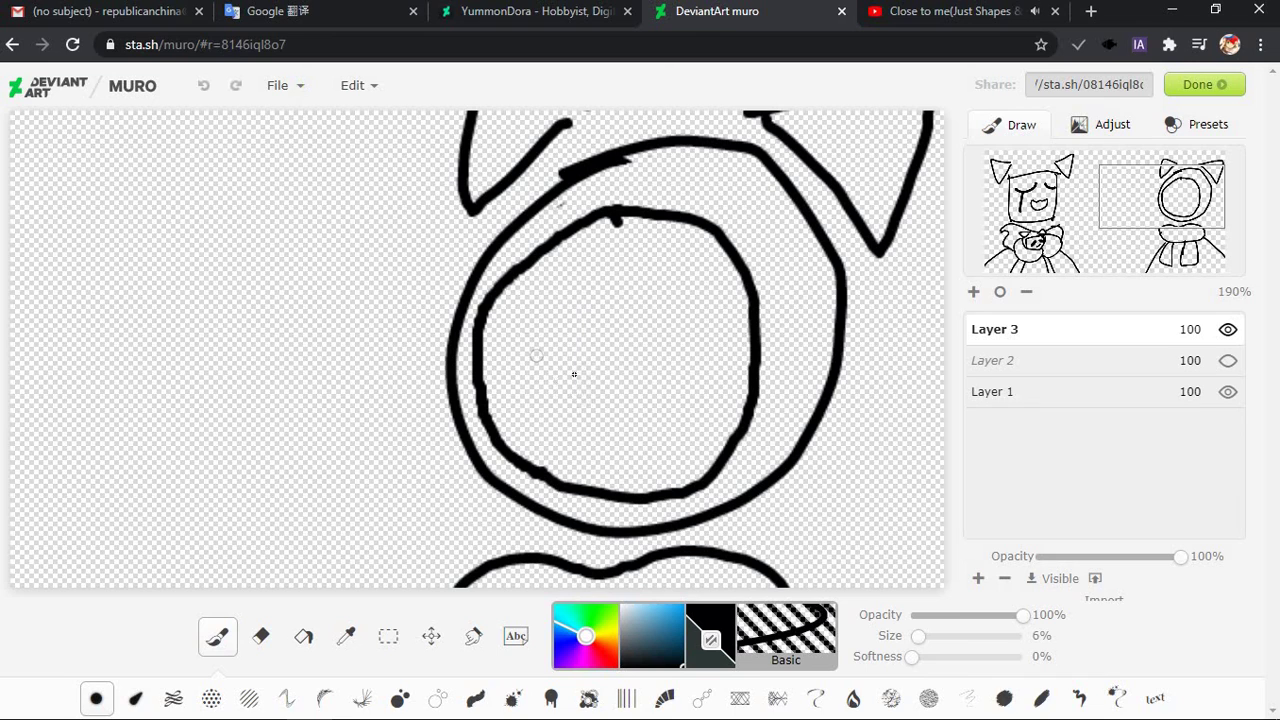
# Erase the inner face circle of the round-headed character, and try a new brush stroke inside the head, undoing that stroke
pyautogui.click(260, 636)
pyautogui.moveTo(604, 311)
pyautogui.mouseDown()
pyautogui.moveTo(560, 368)
pyautogui.moveTo(574, 405)
pyautogui.moveTo(649, 415)
pyautogui.moveTo(699, 344)
pyautogui.moveTo(698, 289)
pyautogui.moveTo(658, 290)
pyautogui.mouseUp()
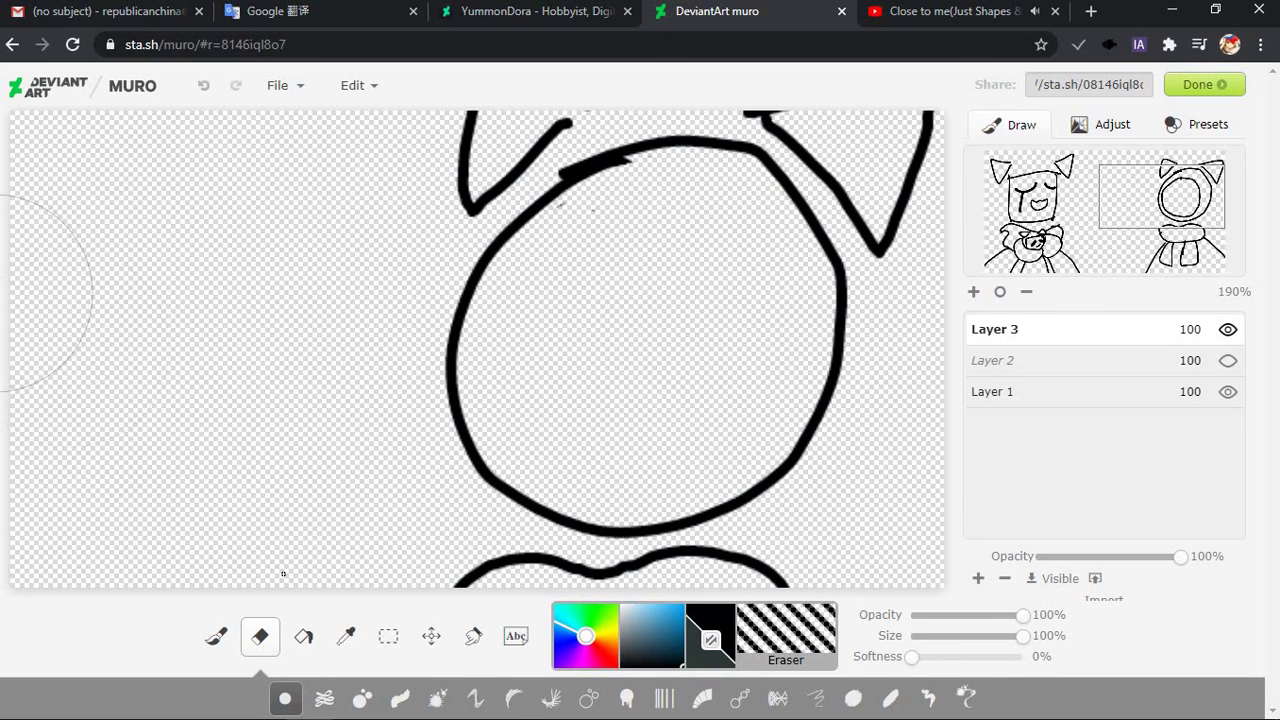
pyautogui.click(216, 636)
pyautogui.moveTo(561, 235)
pyautogui.mouseDown()
pyautogui.moveTo(510, 439)
pyautogui.moveTo(757, 389)
pyautogui.moveTo(700, 280)
pyautogui.mouseUp()
pyautogui.hotkey('ctrl', 'z')
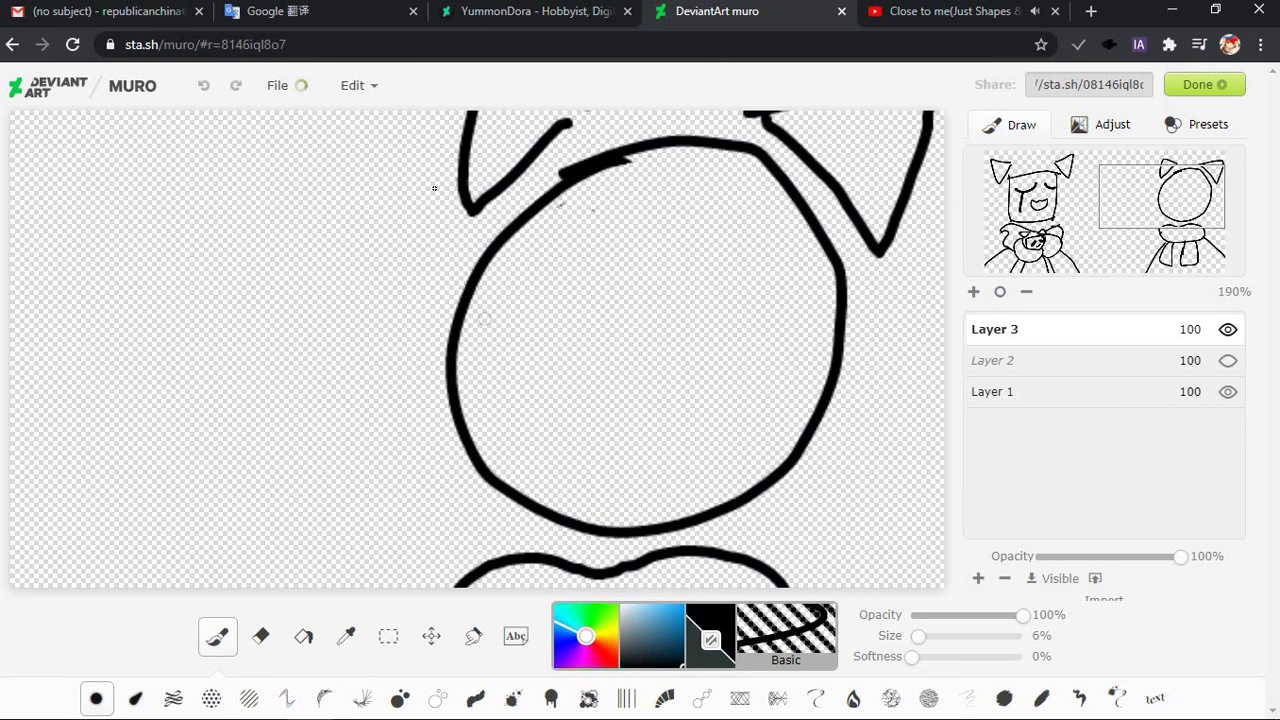
pyautogui.moveTo(590, 205)
pyautogui.mouseDown()
pyautogui.moveTo(714, 390)
pyautogui.moveTo(690, 225)
pyautogui.mouseUp()
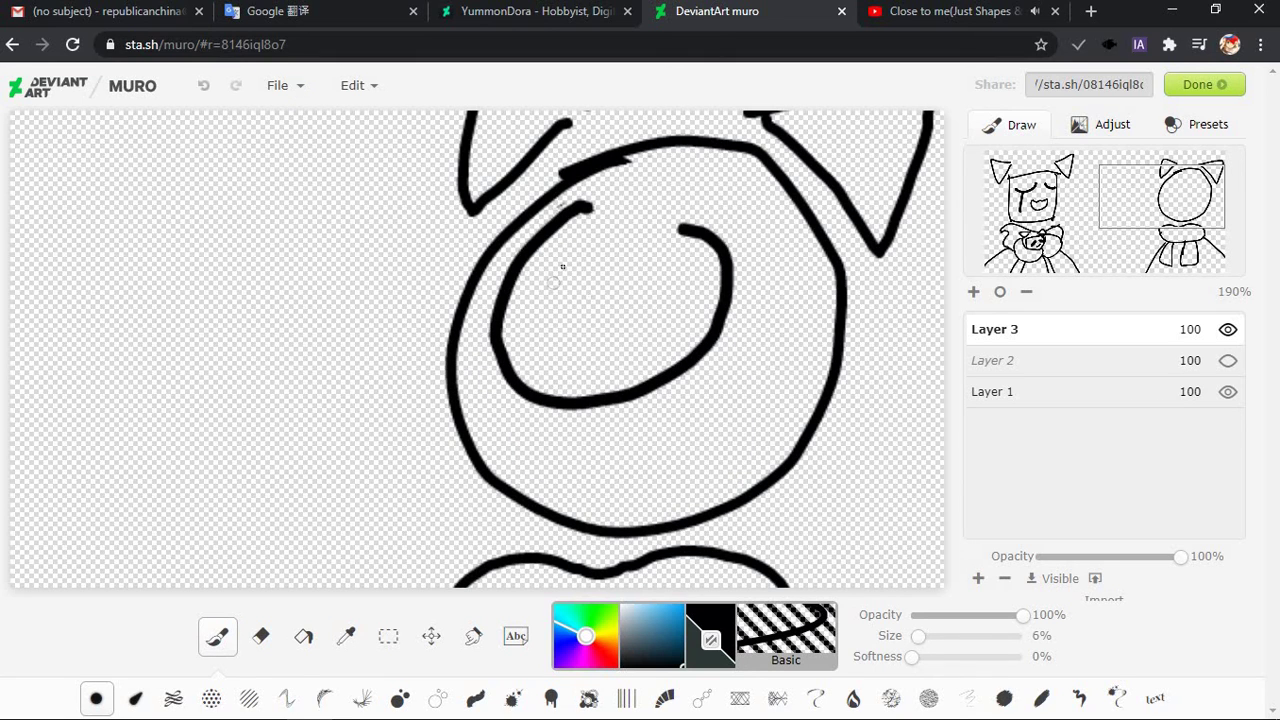
pyautogui.hotkey('ctrl', 'z')
pyautogui.moveTo(598, 207)
pyautogui.mouseDown()
pyautogui.moveTo(518, 380)
pyautogui.moveTo(708, 384)
pyautogui.moveTo(620, 236)
pyautogui.moveTo(585, 208)
pyautogui.moveTo(720, 370)
pyautogui.mouseUp()
pyautogui.hotkey('ctrl', 'z')
pyautogui.hotkey('ctrl', 'z')
pyautogui.moveTo(733, 320)
pyautogui.mouseDown()
pyautogui.moveTo(640, 240)
pyautogui.moveTo(720, 445)
pyautogui.moveTo(662, 222)
pyautogui.moveTo(580, 222)
pyautogui.moveTo(490, 330)
pyautogui.moveTo(745, 305)
pyautogui.moveTo(578, 212)
pyautogui.mouseUp()
pyautogui.hotkey('ctrl', 'z')
pyautogui.hotkey('ctrl', 'z')
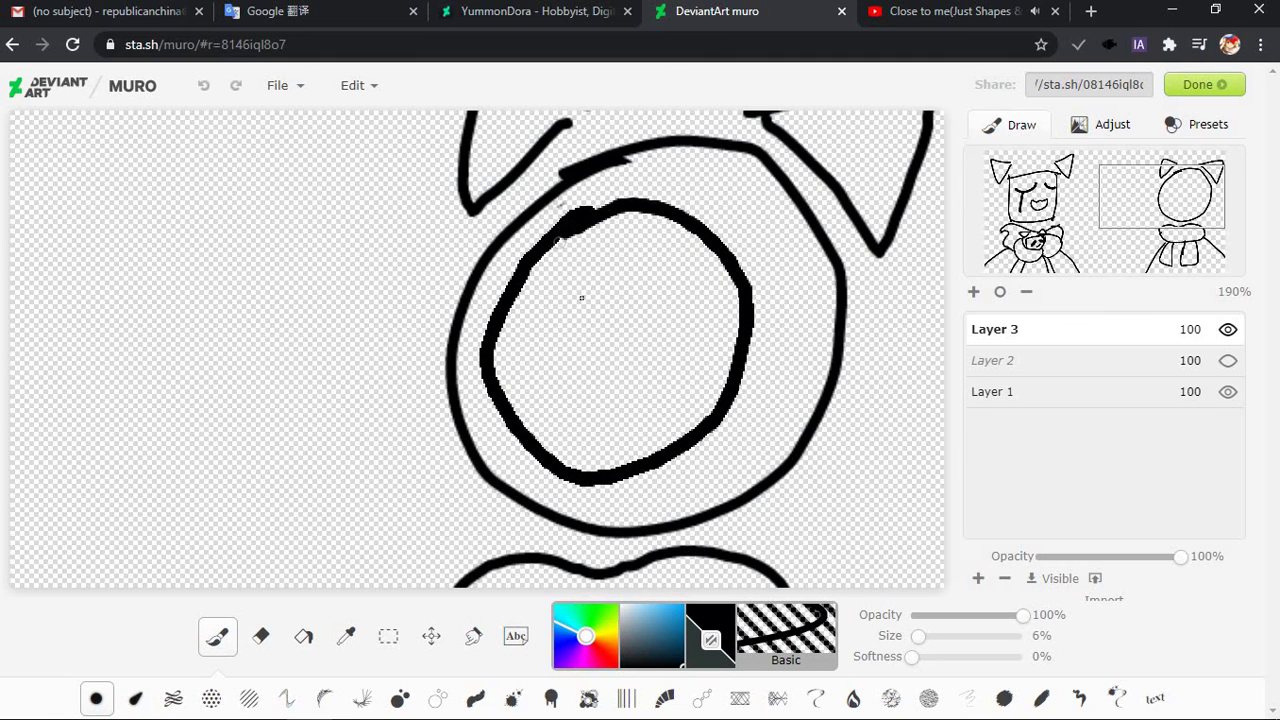
pyautogui.hotkey('ctrl', 'z')
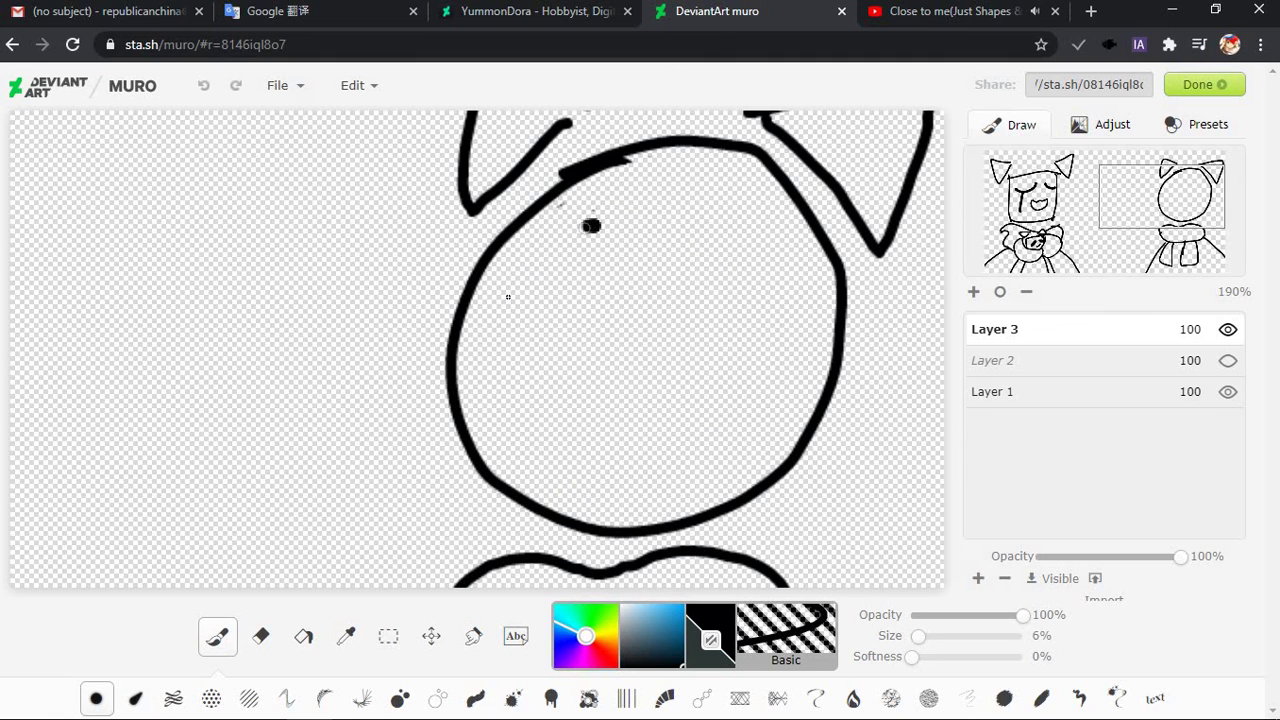
pyautogui.moveTo(508, 297)
pyautogui.mouseDown()
pyautogui.moveTo(480, 384)
pyautogui.moveTo(489, 432)
pyautogui.moveTo(524, 473)
pyautogui.moveTo(561, 495)
pyautogui.moveTo(634, 500)
pyautogui.moveTo(692, 470)
pyautogui.mouseUp()
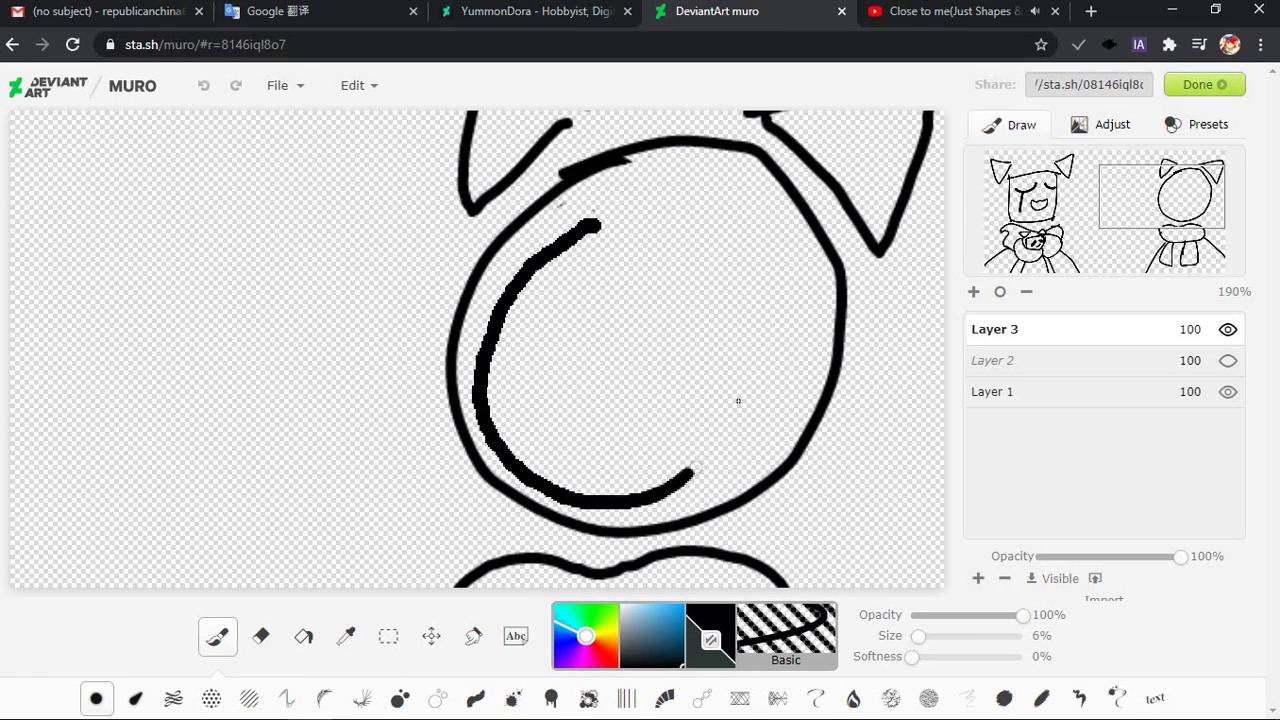
pyautogui.moveTo(738, 401)
pyautogui.mouseDown()
pyautogui.moveTo(720, 303)
pyautogui.moveTo(655, 250)
pyautogui.moveTo(541, 268)
pyautogui.moveTo(583, 244)
pyautogui.moveTo(541, 244)
pyautogui.moveTo(496, 295)
pyautogui.moveTo(500, 404)
pyautogui.moveTo(530, 465)
pyautogui.moveTo(627, 500)
pyautogui.mouseUp()
pyautogui.hotkey('ctrl', 'z')
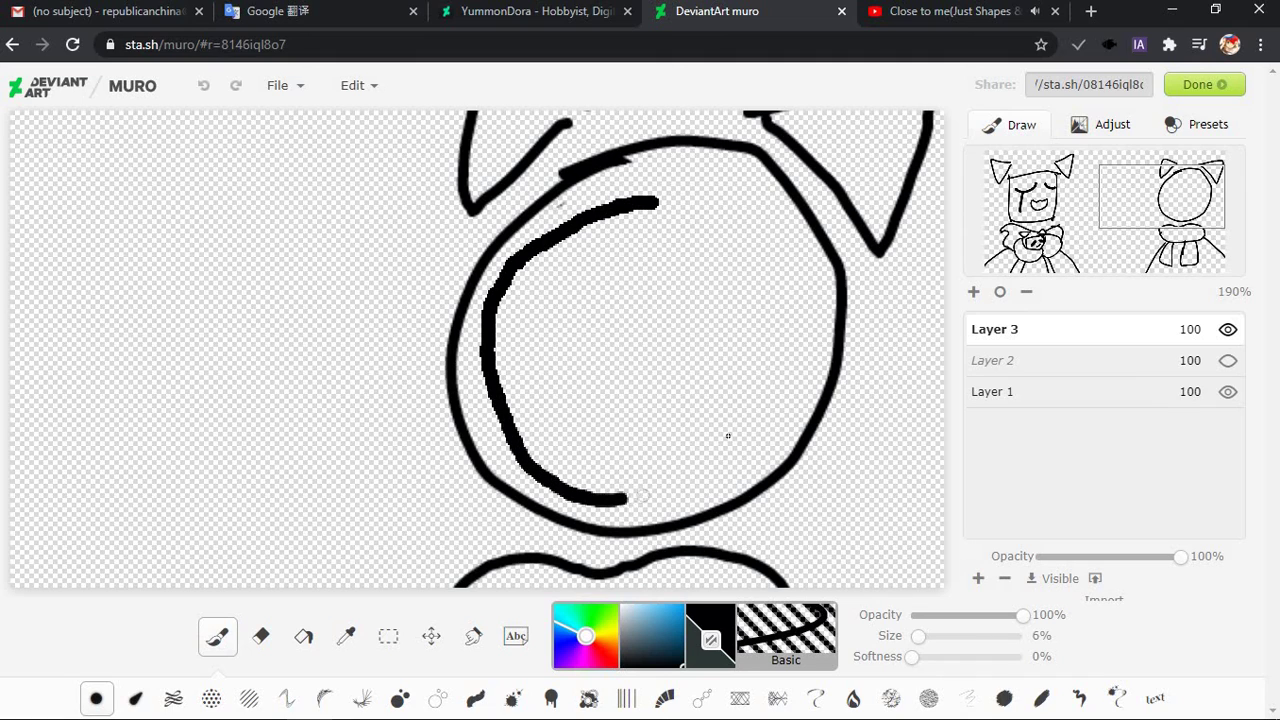
pyautogui.moveTo(728, 436)
pyautogui.mouseDown()
pyautogui.moveTo(758, 363)
pyautogui.moveTo(720, 266)
pyautogui.mouseUp()
pyautogui.hotkey('ctrl', 'z')
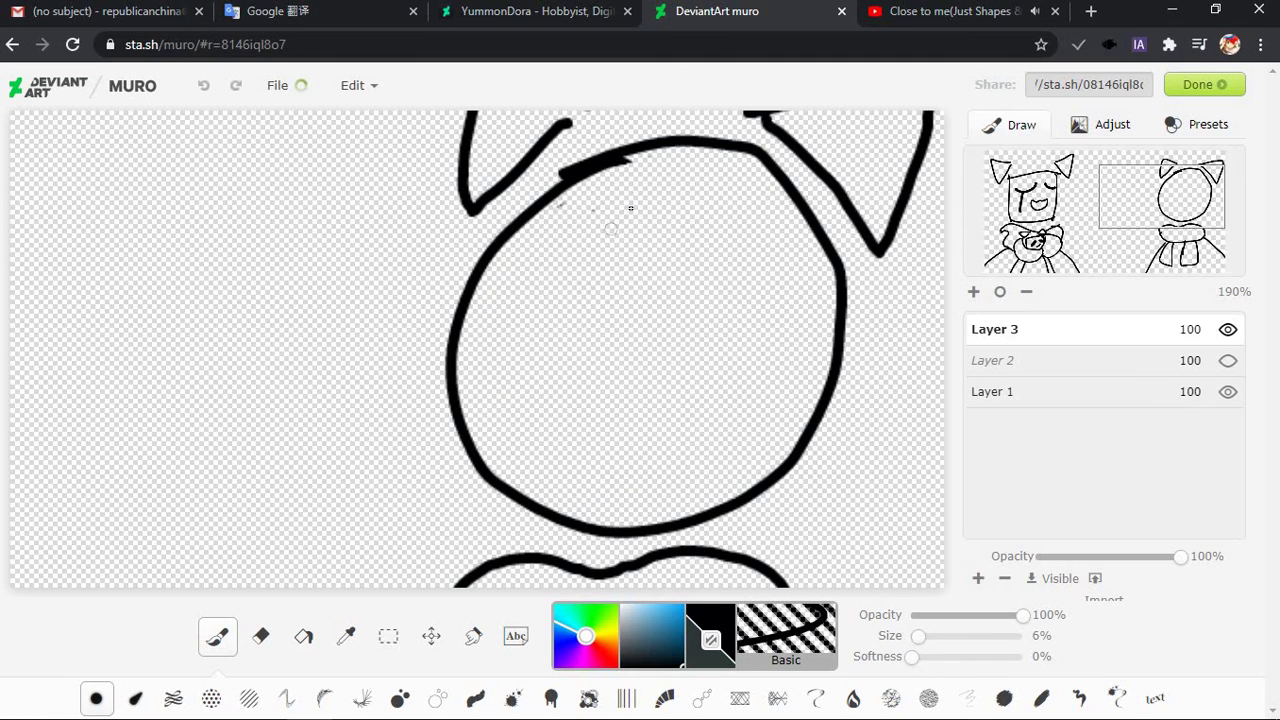
# Draw a closed oval face outline inside the round head on Layer 3 with the 6% black basic brush
pyautogui.moveTo(645, 201)
pyautogui.mouseDown()
pyautogui.moveTo(530, 272)
pyautogui.moveTo(494, 351)
pyautogui.moveTo(514, 447)
pyautogui.moveTo(610, 512)
pyautogui.moveTo(690, 482)
pyautogui.mouseUp()
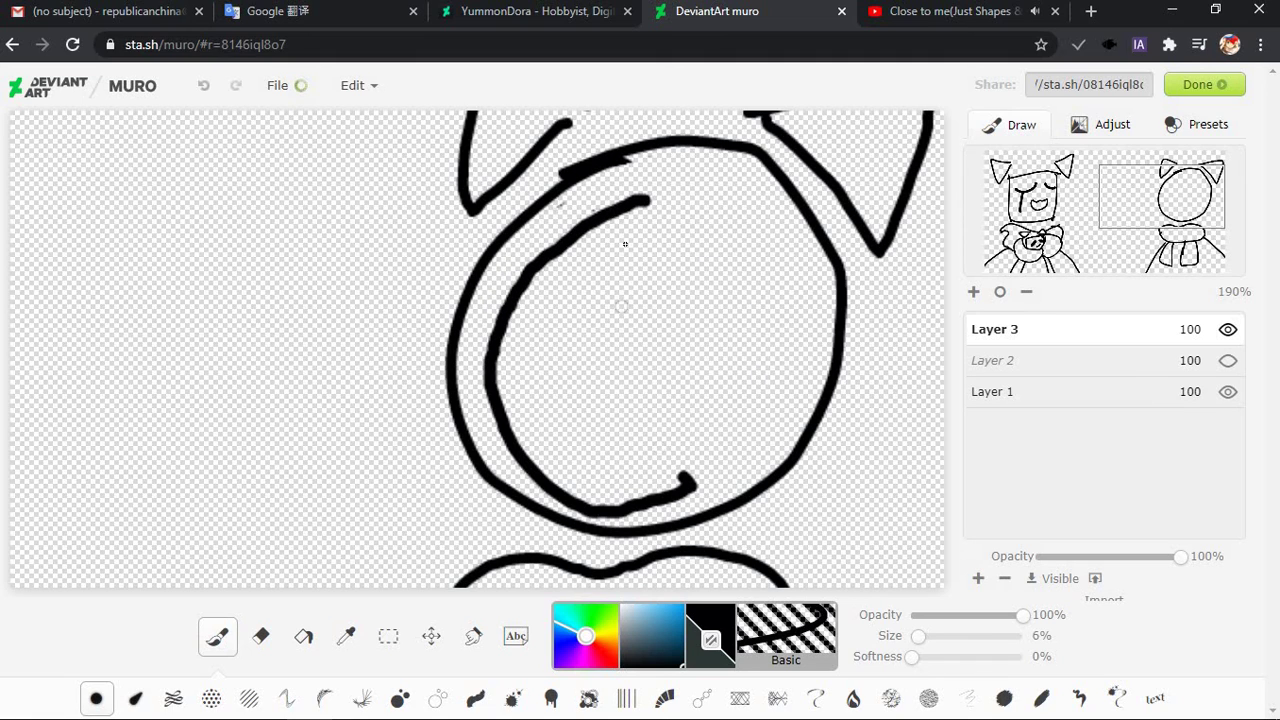
pyautogui.moveTo(648, 203)
pyautogui.mouseDown()
pyautogui.moveTo(750, 369)
pyautogui.moveTo(678, 456)
pyautogui.moveTo(645, 475)
pyautogui.mouseUp()
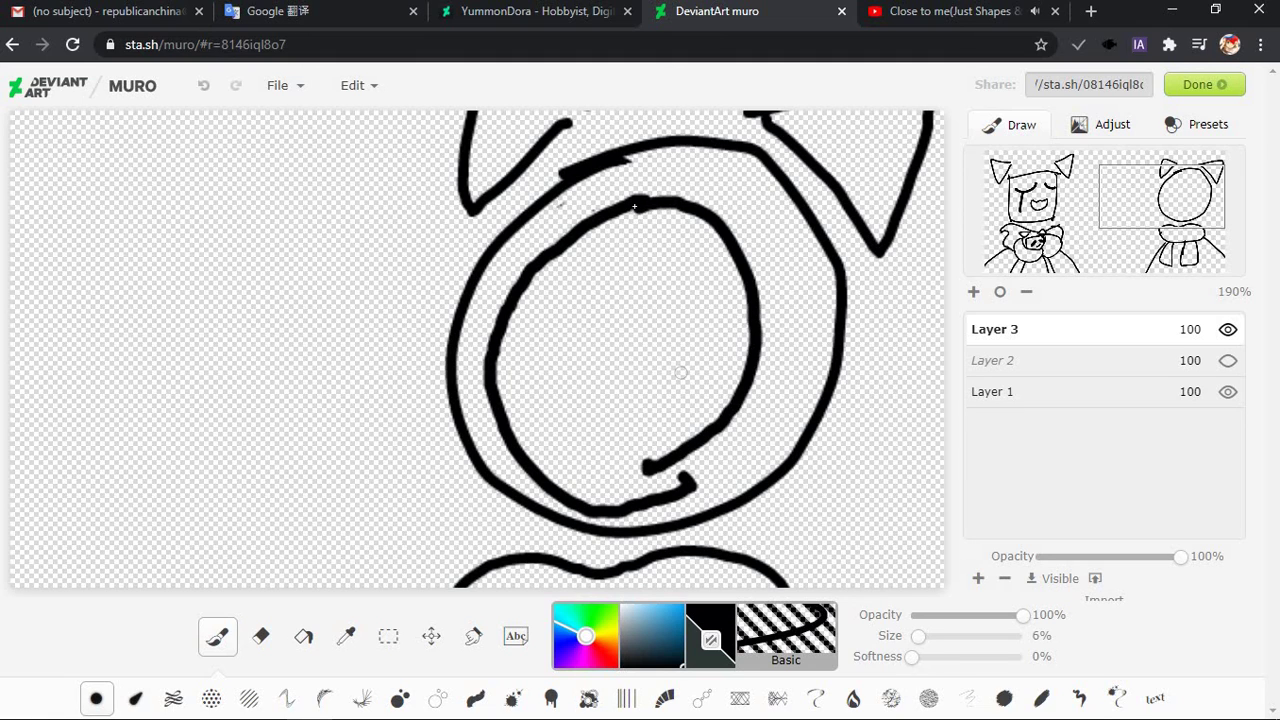
pyautogui.hotkey('ctrl', 'z')
pyautogui.moveTo(648, 203); pyautogui.dragTo(645, 475)
pyautogui.hotkey('ctrl', 'z')
pyautogui.moveTo(628, 207)
pyautogui.mouseDown()
pyautogui.moveTo(680, 210)
pyautogui.moveTo(660, 478)
pyautogui.moveTo(650, 202)
pyautogui.mouseUp()
pyautogui.hotkey('ctrl', 'z')
pyautogui.hotkey('ctrl', 'z')
pyautogui.moveTo(682, 490)
pyautogui.mouseDown()
pyautogui.moveTo(747, 418)
pyautogui.moveTo(730, 291)
pyautogui.moveTo(610, 222)
pyautogui.mouseUp()
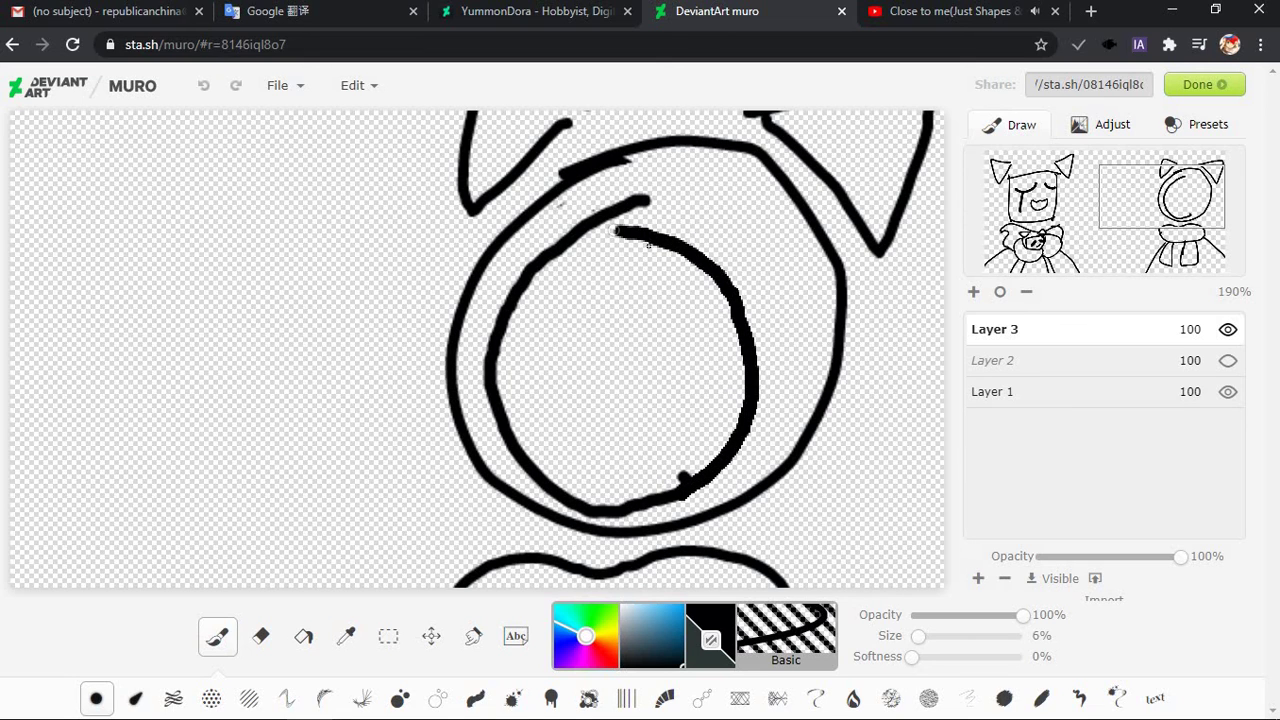
pyautogui.hotkey('ctrl', 'z')
pyautogui.hotkey('ctrl', 'z')
pyautogui.moveTo(685, 485)
pyautogui.mouseDown()
pyautogui.moveTo(640, 205)
pyautogui.moveTo(685, 483)
pyautogui.moveTo(650, 200)
pyautogui.moveTo(706, 212)
pyautogui.mouseUp()
pyautogui.hotkey('ctrl', 'z')
pyautogui.hotkey('ctrl', 'z')
pyautogui.hotkey('ctrl', 'z')
pyautogui.moveTo(748, 388); pyautogui.dragTo(685, 485)
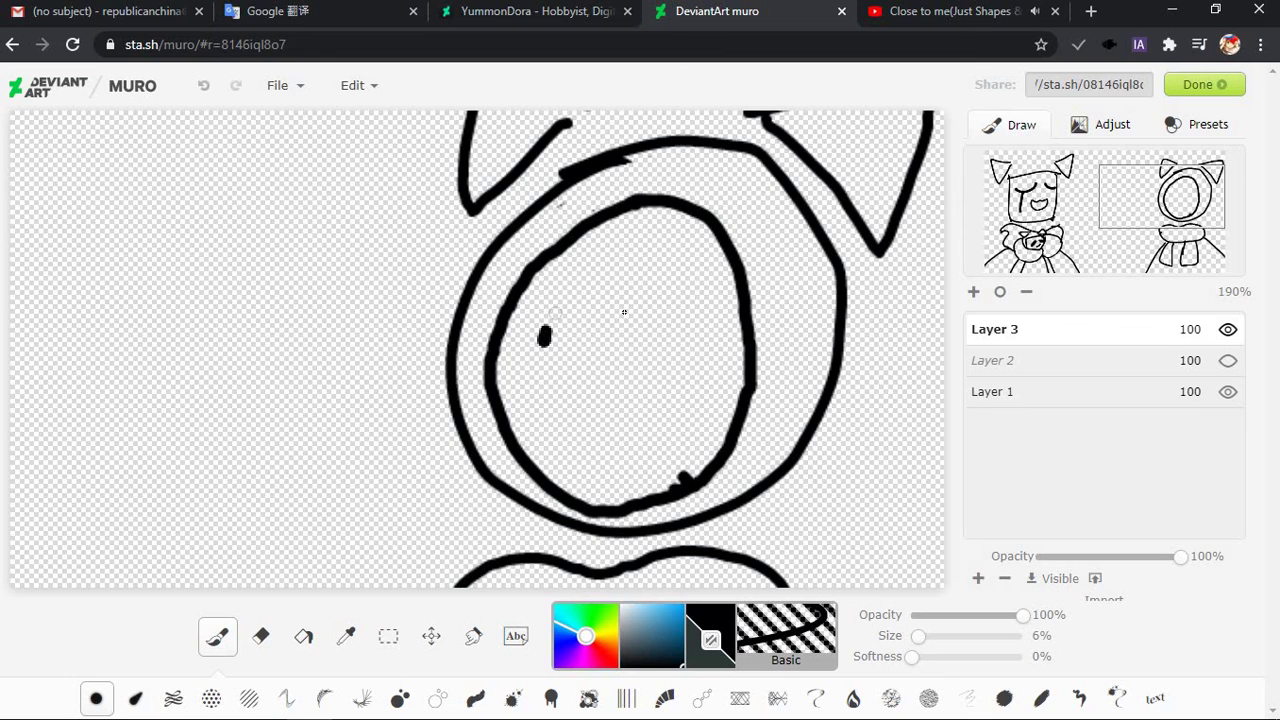
pyautogui.moveTo(541, 343); pyautogui.dragTo(625, 320)
pyautogui.hotkey('ctrl', 'z')
pyautogui.moveTo(550, 352); pyautogui.dragTo(607, 385)
pyautogui.hotkey('ctrl', 'z')
pyautogui.moveTo(603, 258); pyautogui.dragTo(640, 272)
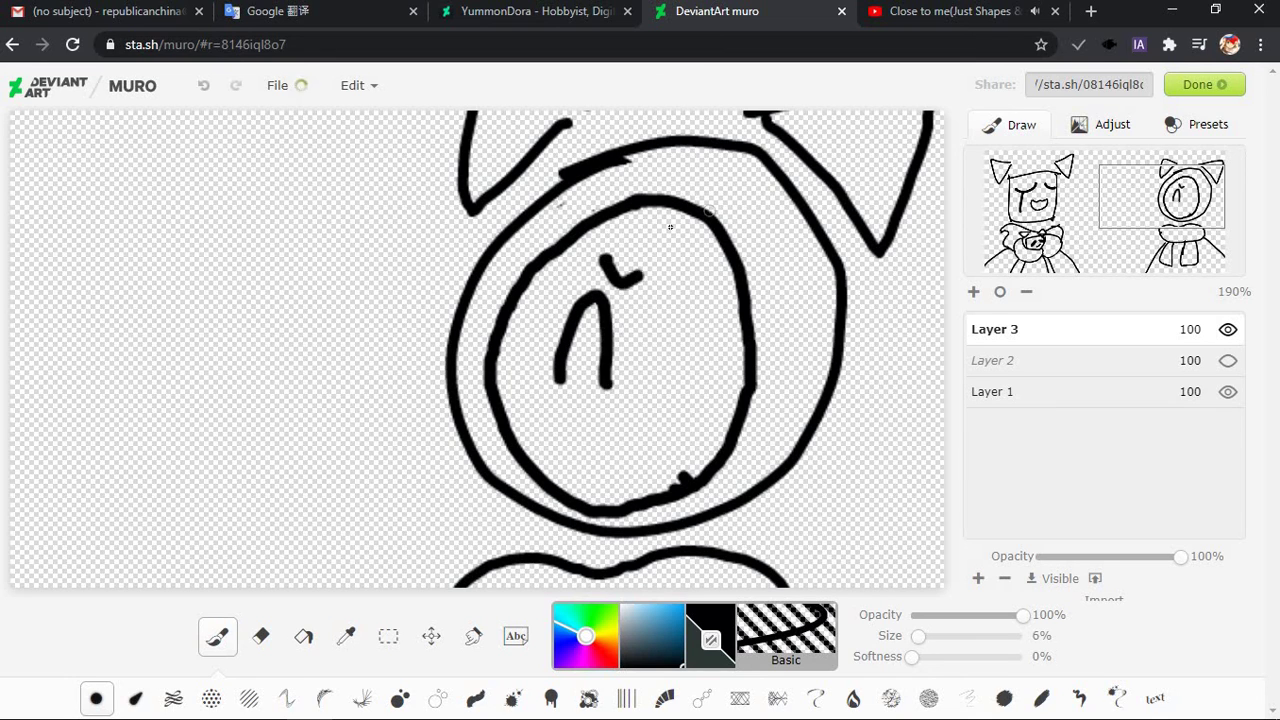
pyautogui.hotkey('ctrl', 'z')
pyautogui.hotkey('ctrl', 'z')
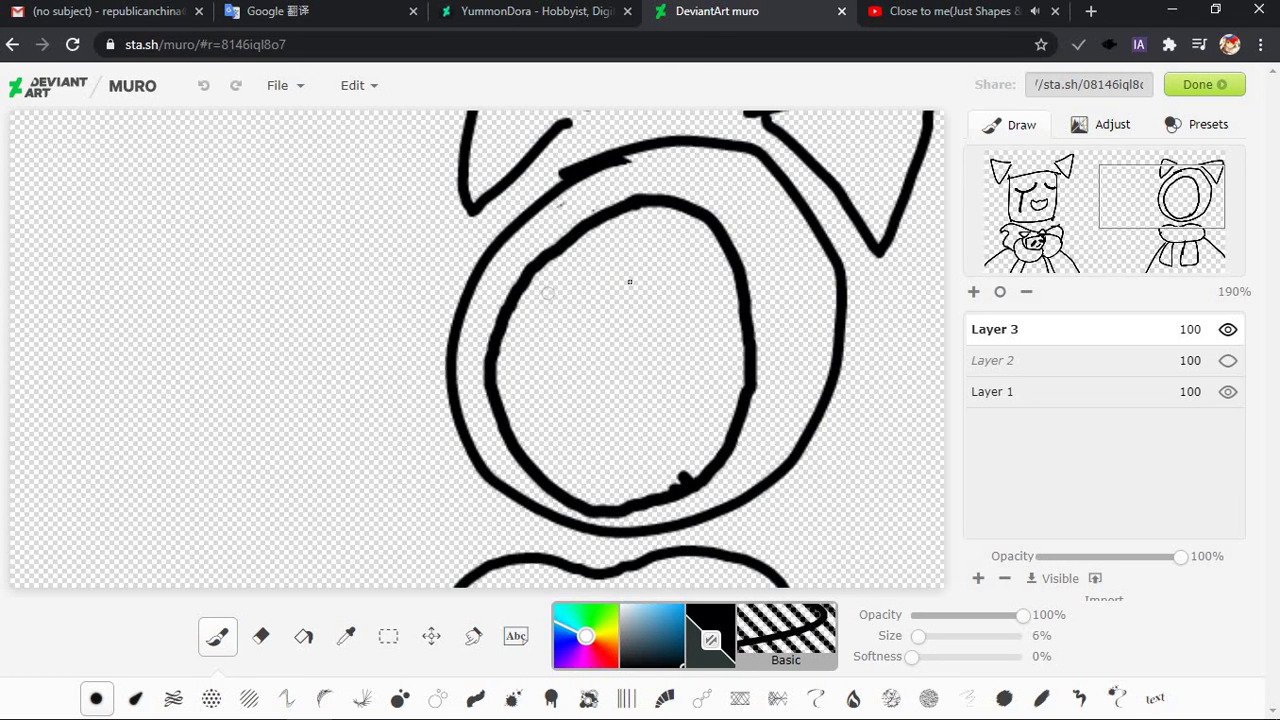
pyautogui.moveTo(548, 296); pyautogui.dragTo(632, 281)
pyautogui.hotkey('ctrl', 'z')
pyautogui.moveTo(620, 362)
pyautogui.mouseDown()
pyautogui.moveTo(657, 375)
pyautogui.moveTo(695, 376)
pyautogui.mouseUp()
pyautogui.hotkey('ctrl', 'z')
pyautogui.moveTo(545, 356); pyautogui.dragTo(670, 370)
pyautogui.hotkey('ctrl', 'z')
# Draw a short, slightly sagging curve as a closed eye in the upper part of the inner oval
pyautogui.moveTo(545, 302); pyautogui.dragTo(637, 280)
pyautogui.hotkey('ctrl', 'z')
pyautogui.moveTo(560, 296)
pyautogui.mouseDown()
pyautogui.moveTo(652, 296)
pyautogui.moveTo(592, 395)
pyautogui.mouseUp()
pyautogui.hotkey('ctrl', 'z')
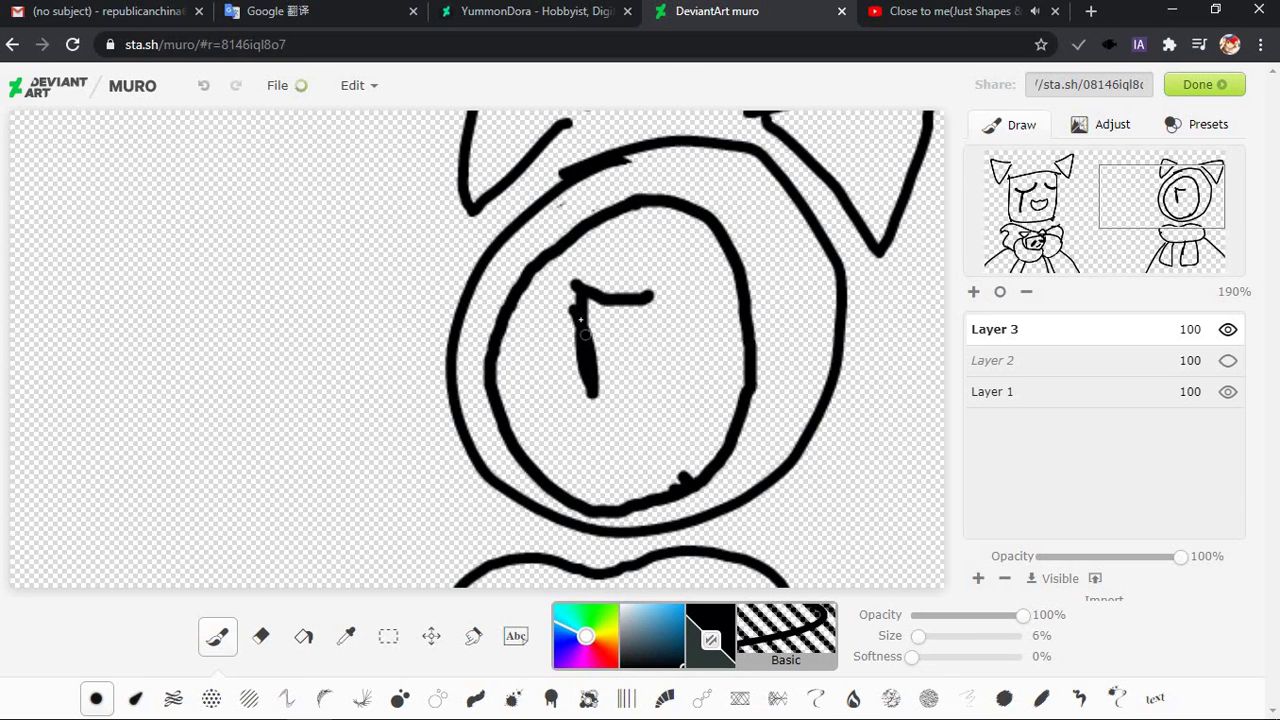
# Draw a short vertical tear line just below the outer end of the closed eye
pyautogui.hotkey('ctrl', 'z')
pyautogui.moveTo(578, 315); pyautogui.dragTo(570, 392)
pyautogui.moveTo(576, 320)
pyautogui.mouseDown()
pyautogui.moveTo(574, 432)
pyautogui.moveTo(576, 332)
pyautogui.moveTo(583, 437)
pyautogui.moveTo(642, 488)
pyautogui.moveTo(632, 455)
pyautogui.mouseUp()
pyautogui.hotkey('ctrl', 'z')
pyautogui.hotkey('ctrl', 'z')
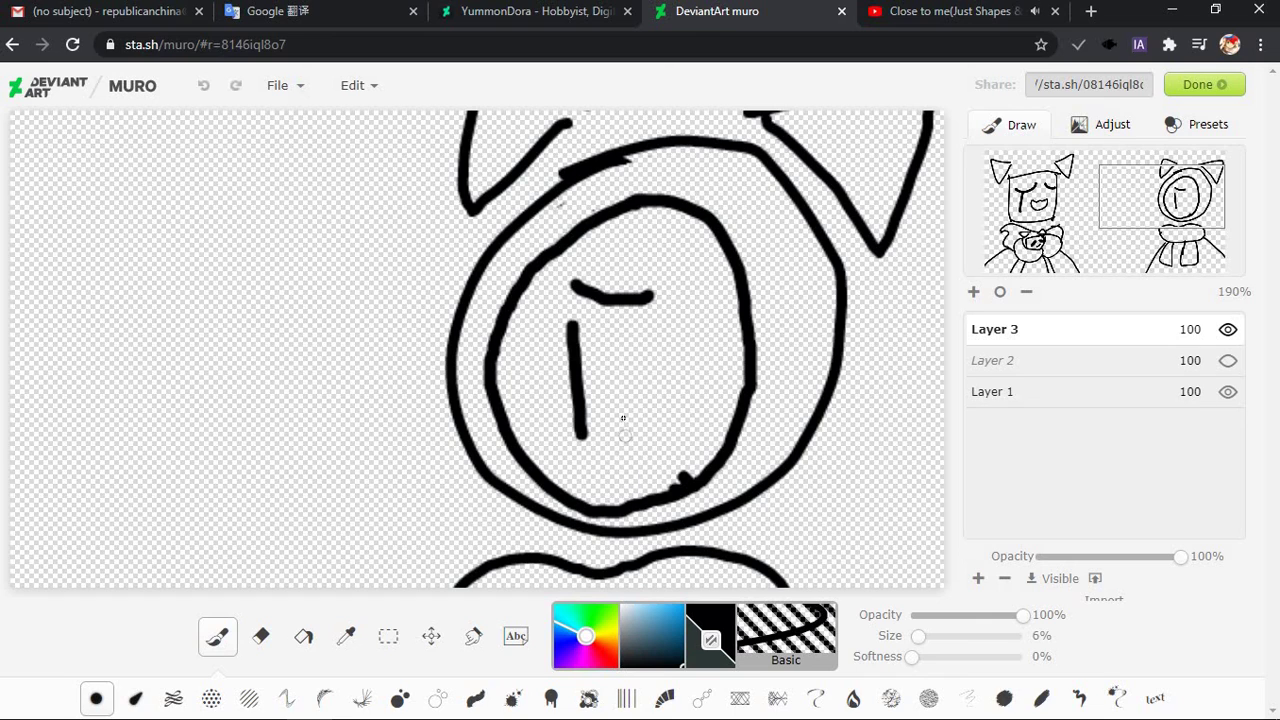
pyautogui.hotkey('ctrl', 'z')
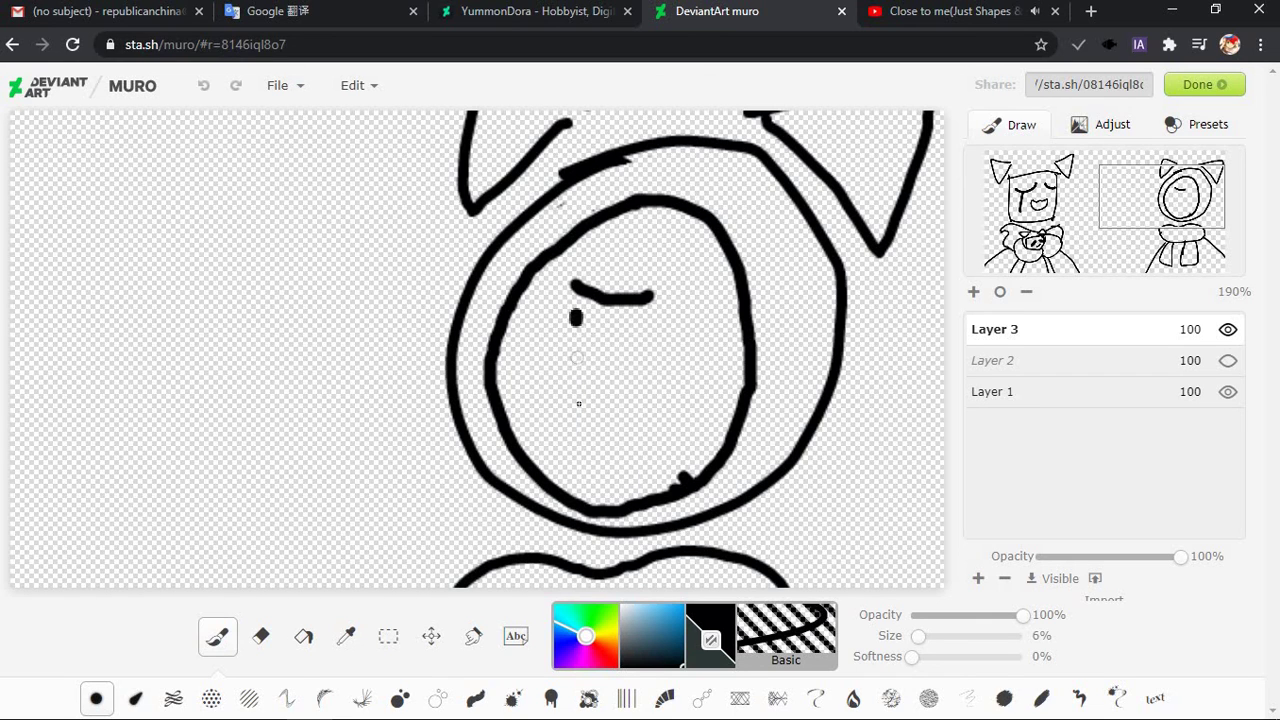
pyautogui.moveTo(578, 403); pyautogui.dragTo(577, 408)
pyautogui.moveTo(638, 447)
pyautogui.mouseDown()
pyautogui.moveTo(663, 446)
pyautogui.moveTo(652, 470)
pyautogui.moveTo(645, 448)
pyautogui.mouseUp()
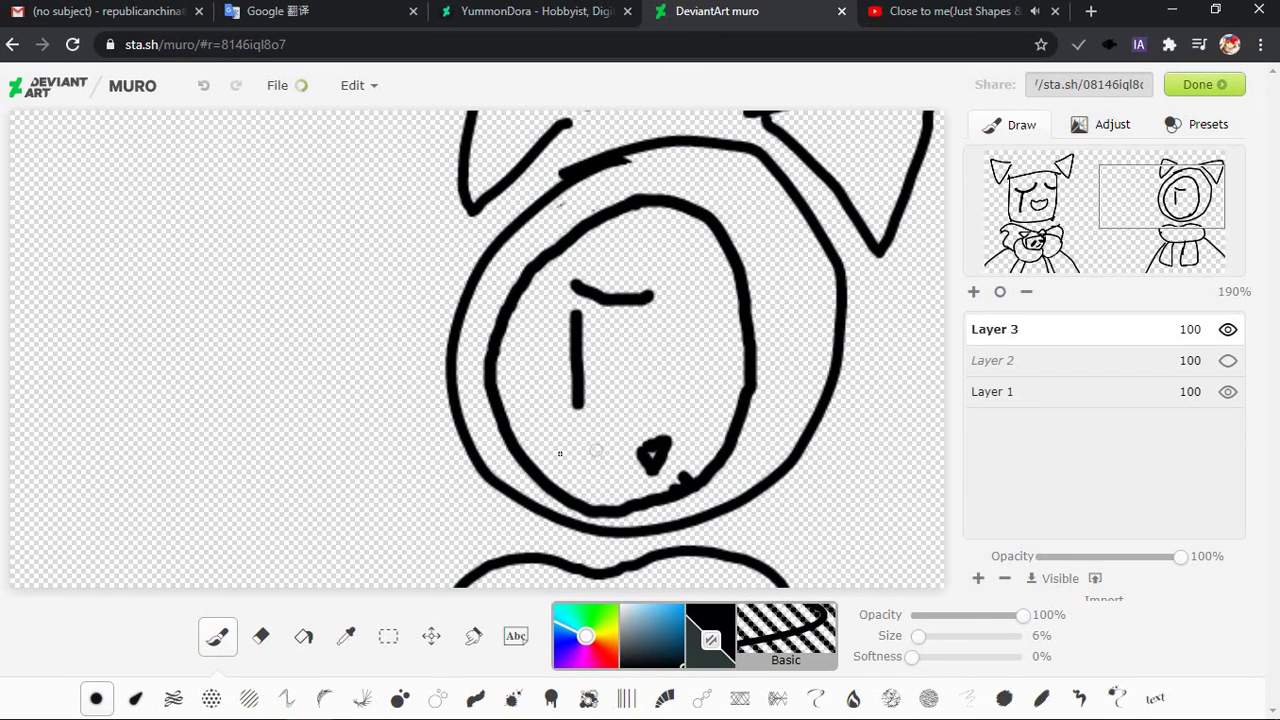
pyautogui.moveTo(555, 452)
pyautogui.mouseDown()
pyautogui.moveTo(576, 451)
pyautogui.moveTo(567, 474)
pyautogui.moveTo(556, 452)
pyautogui.mouseUp()
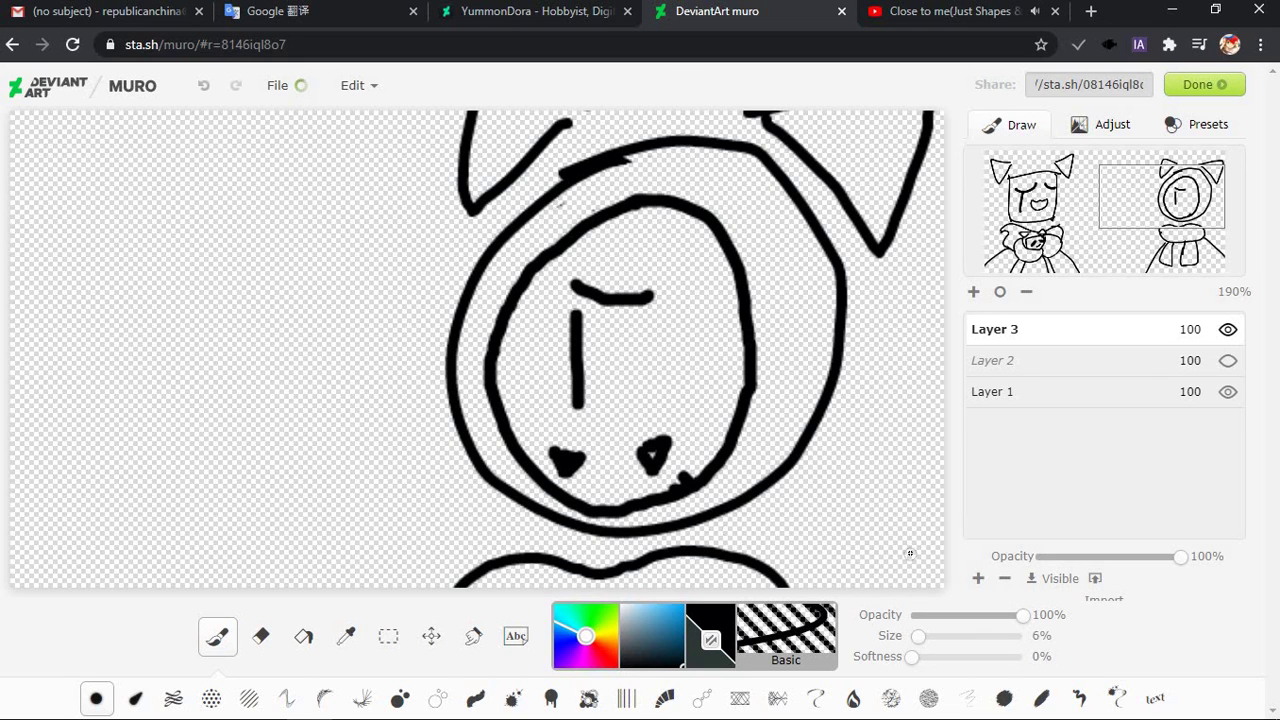
pyautogui.hotkey('ctrl', 'z')
pyautogui.hotkey('ctrl', 'z')
# Enlarge the canvas view to 220% around the face and reduce the brush size to 3%
pyautogui.click(973, 291)
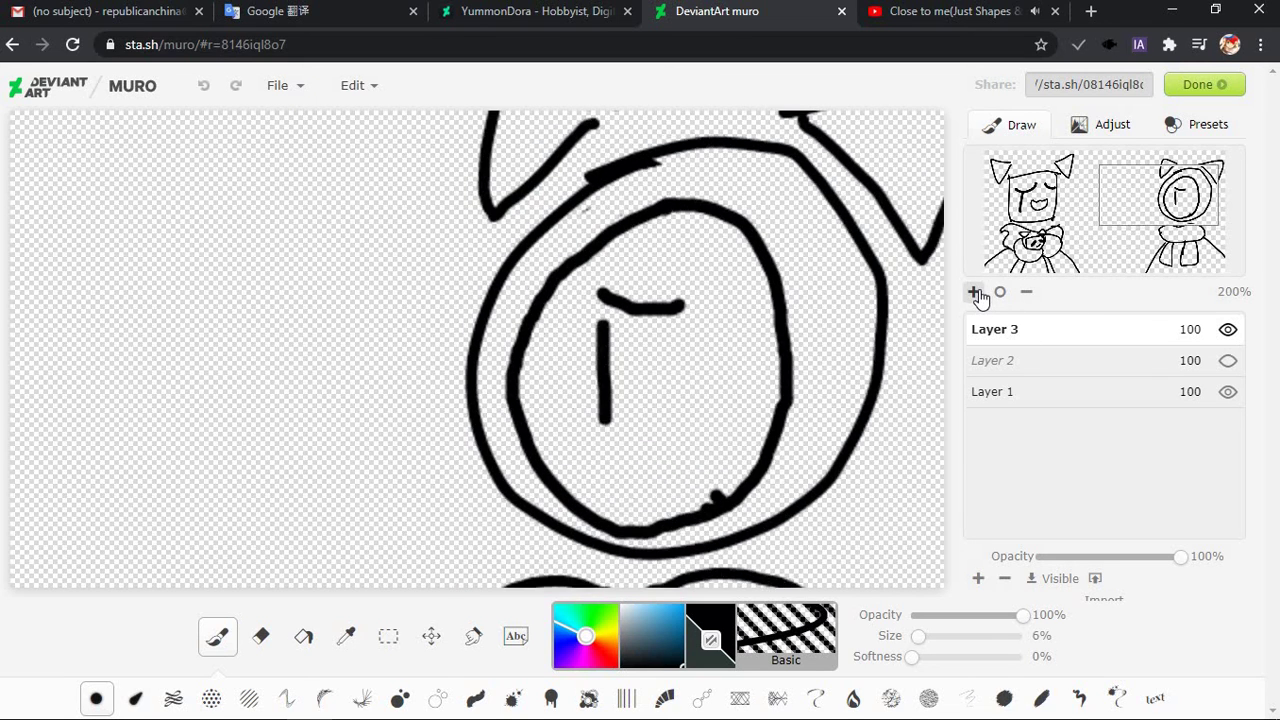
pyautogui.moveTo(1150, 198)
pyautogui.mouseDown()
pyautogui.moveTo(1134, 193)
pyautogui.moveTo(1171, 207)
pyautogui.mouseUp()
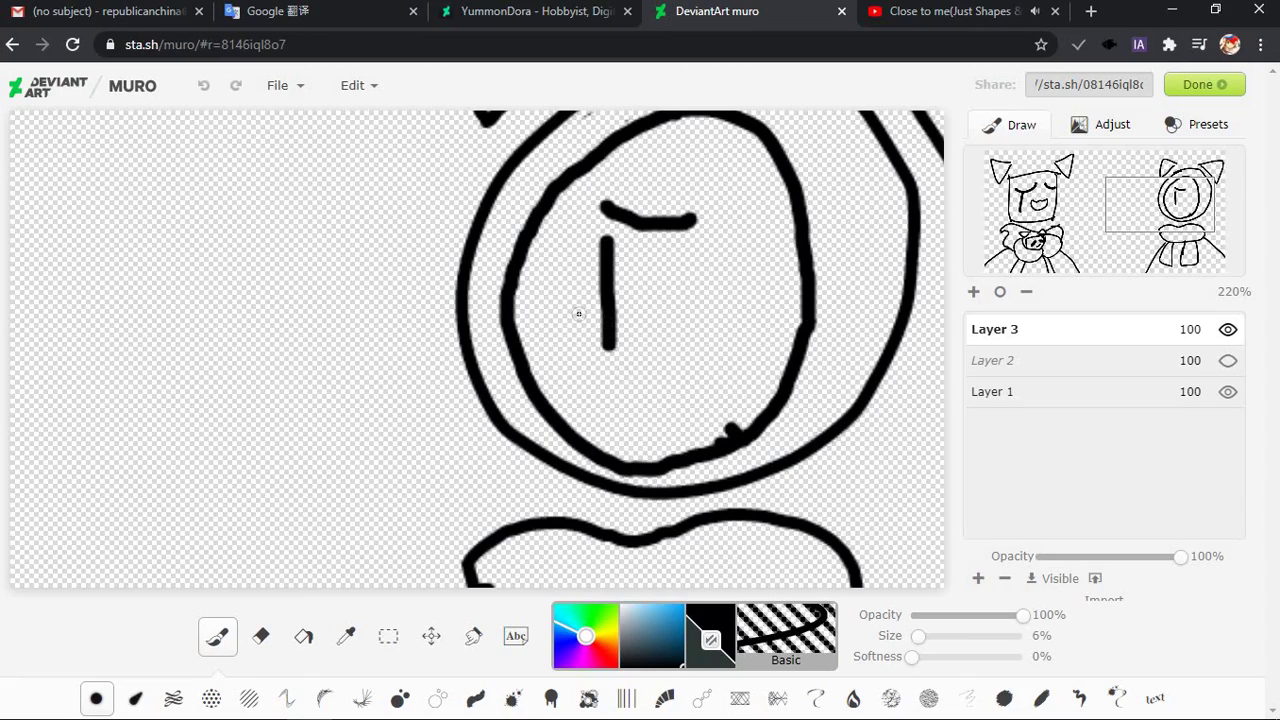
pyautogui.keyDown('ctrl'); pyautogui.scroll(3, 707, 421); pyautogui.keyUp('ctrl')
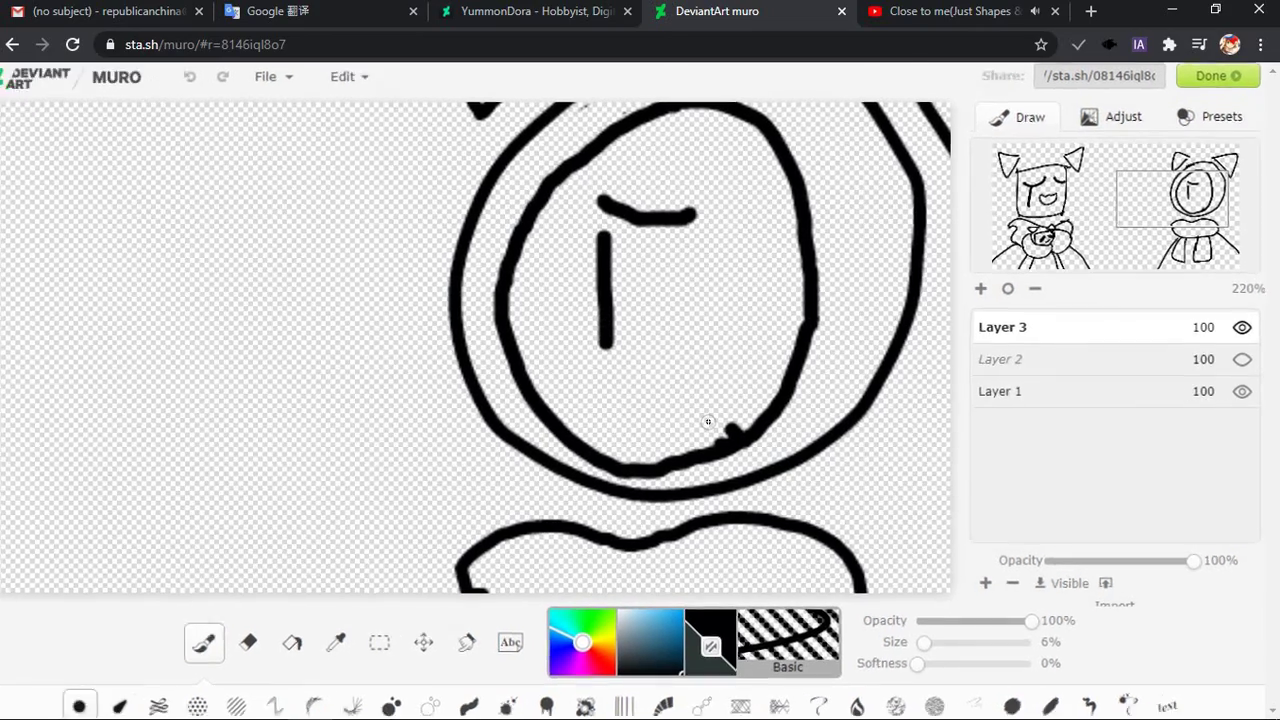
pyautogui.keyDown('ctrl'); pyautogui.scroll(3, 500, 190); pyautogui.keyUp('ctrl')
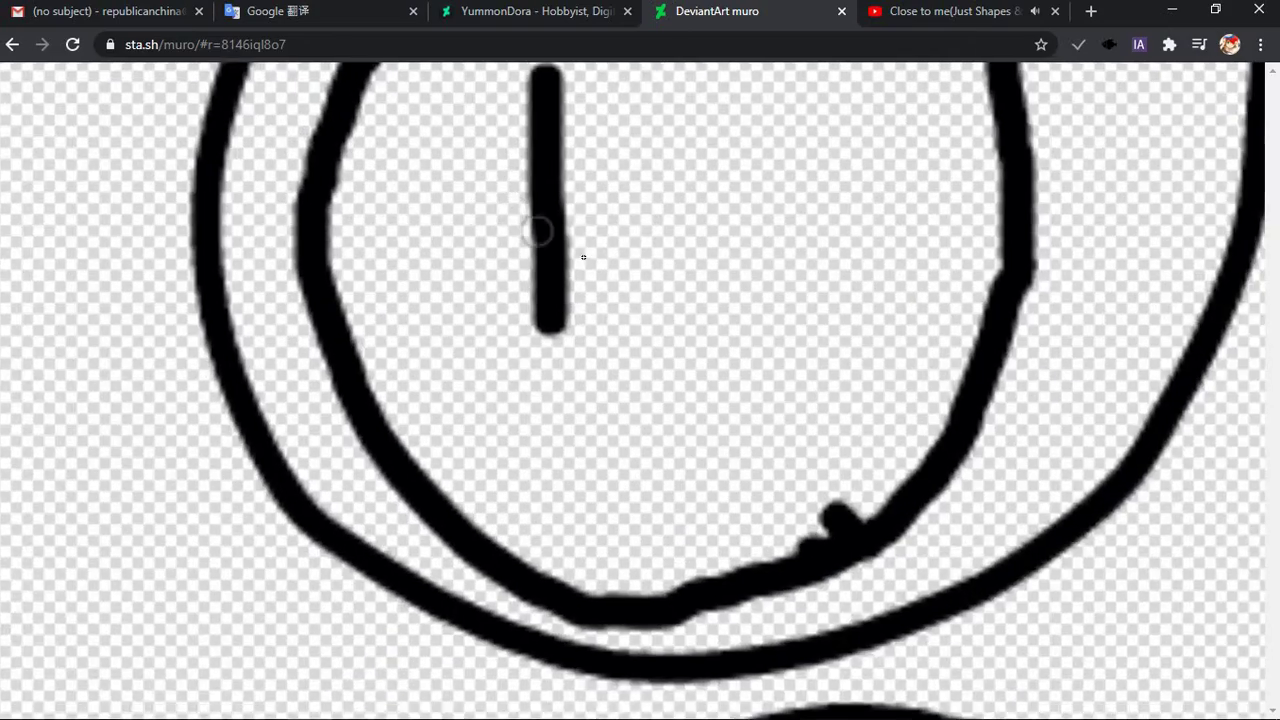
pyautogui.keyDown('ctrl'); pyautogui.scroll(-5, 668, 334); pyautogui.keyUp('ctrl')
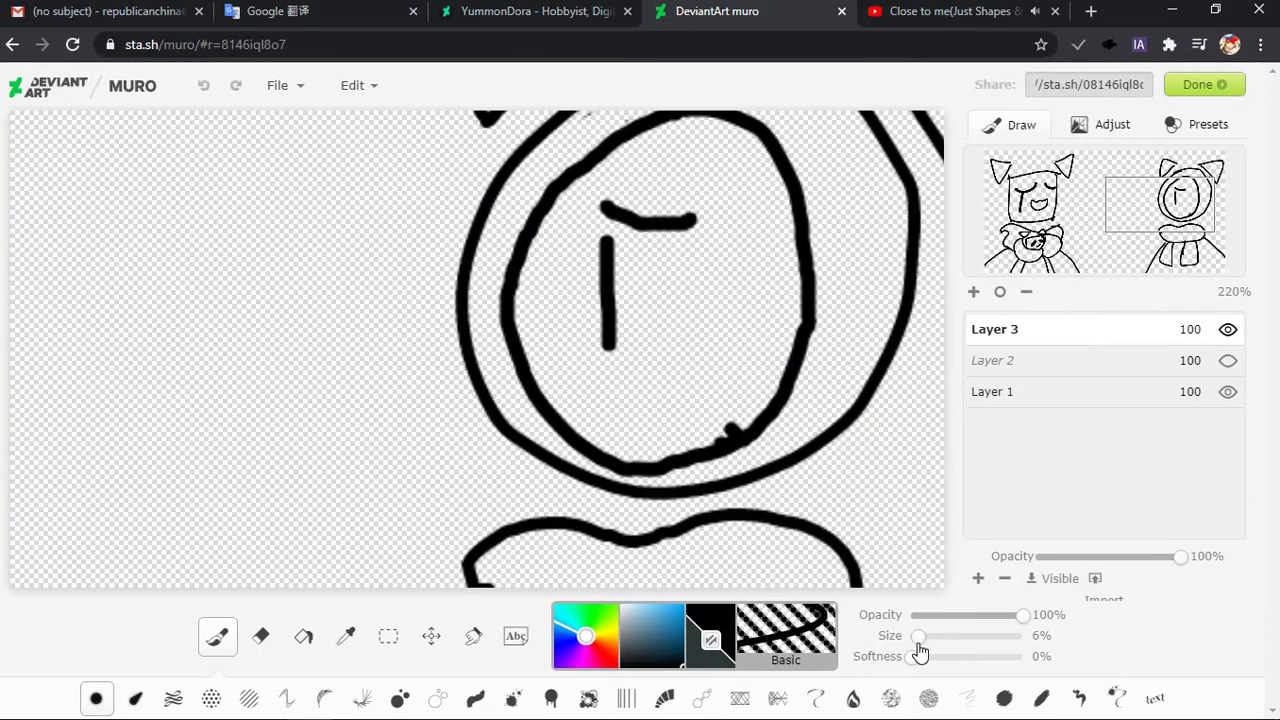
pyautogui.moveTo(917, 645); pyautogui.dragTo(915, 645)
pyautogui.keyDown('ctrl'); pyautogui.scroll(4, 658, 369); pyautogui.keyUp('ctrl')
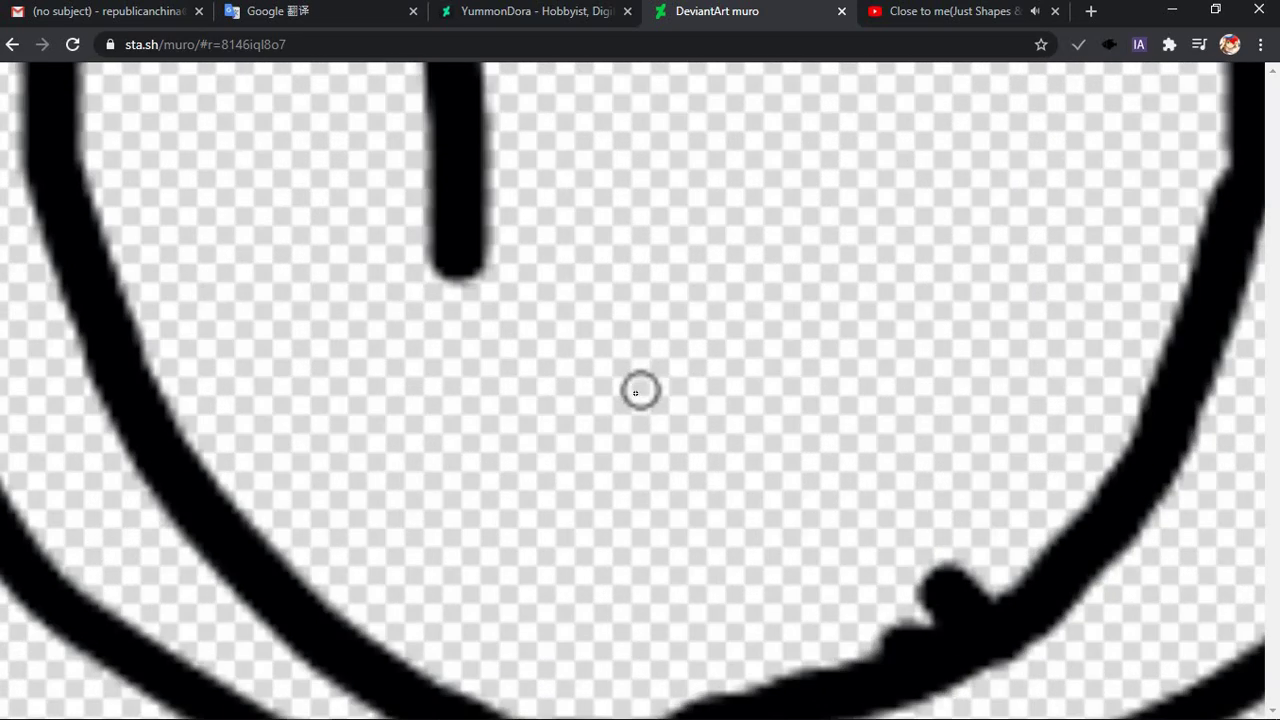
pyautogui.moveTo(518, 243); pyautogui.dragTo(607, 258)
pyautogui.hotkey('ctrl', 'z')
pyautogui.moveTo(575, 385)
pyautogui.mouseDown()
pyautogui.moveTo(694, 390)
pyautogui.moveTo(697, 450)
pyautogui.moveTo(666, 536)
pyautogui.moveTo(602, 490)
pyautogui.moveTo(601, 441)
pyautogui.moveTo(629, 397)
pyautogui.moveTo(685, 401)
pyautogui.moveTo(658, 533)
pyautogui.moveTo(605, 524)
pyautogui.moveTo(592, 428)
pyautogui.moveTo(652, 411)
pyautogui.moveTo(654, 529)
pyautogui.moveTo(584, 441)
pyautogui.moveTo(554, 451)
pyautogui.mouseUp()
pyautogui.hotkey('ctrl', 'z')
pyautogui.hotkey('ctrl', 'z')
pyautogui.hotkey('ctrl', 'z')
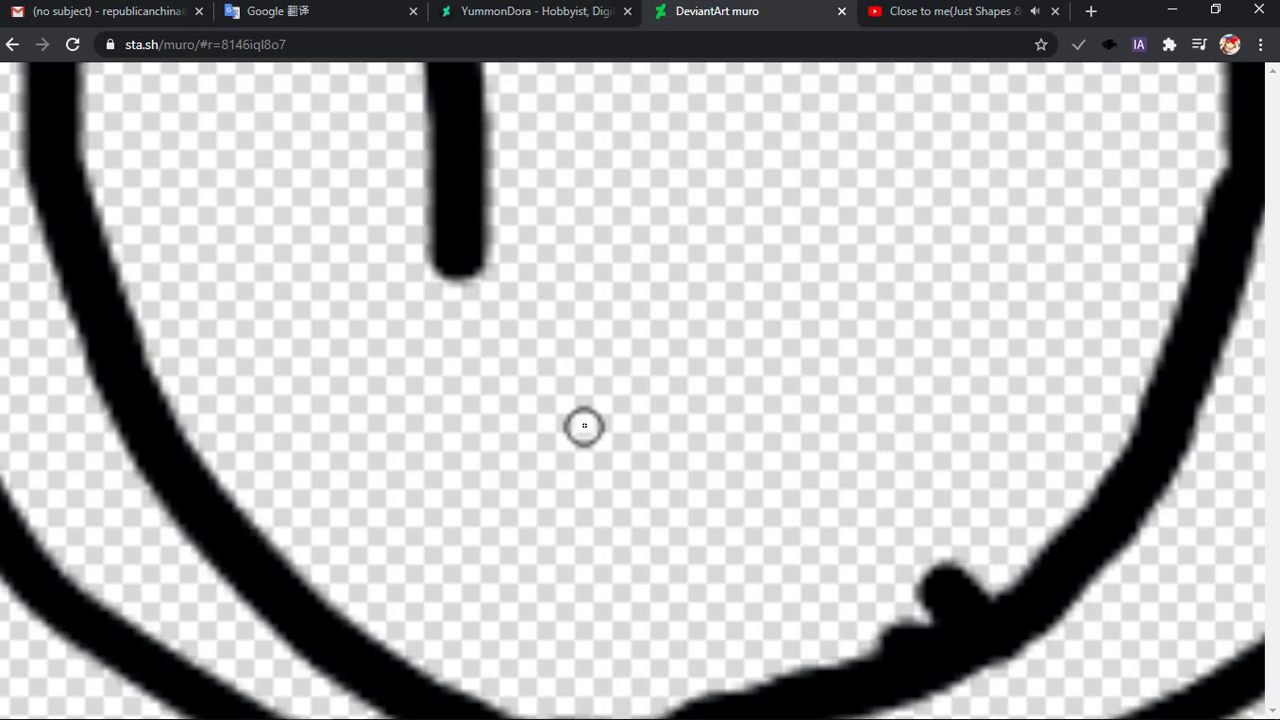
# Try to draw a pair of small downward-pointing triangles low inside the inner oval, beneath the tear line
pyautogui.scroll(-3, 584, 425)
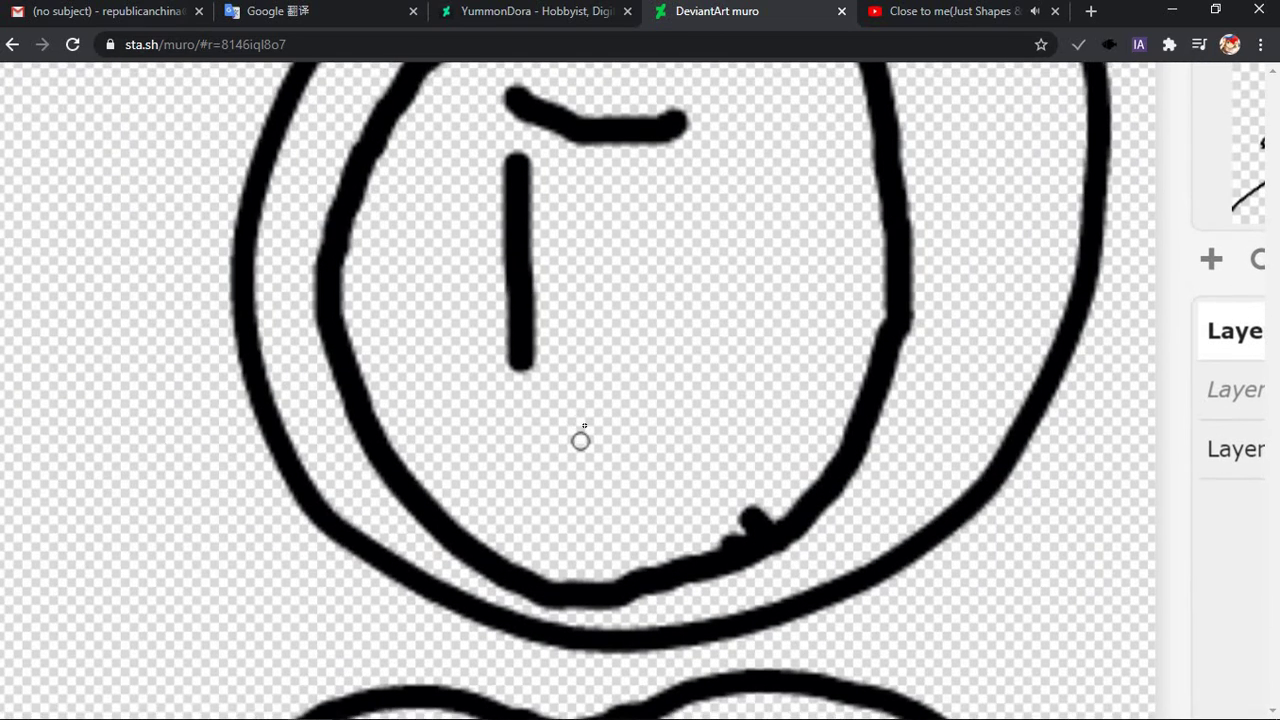
pyautogui.hscroll(3, 584, 425)
pyautogui.scroll(1, 584, 425)
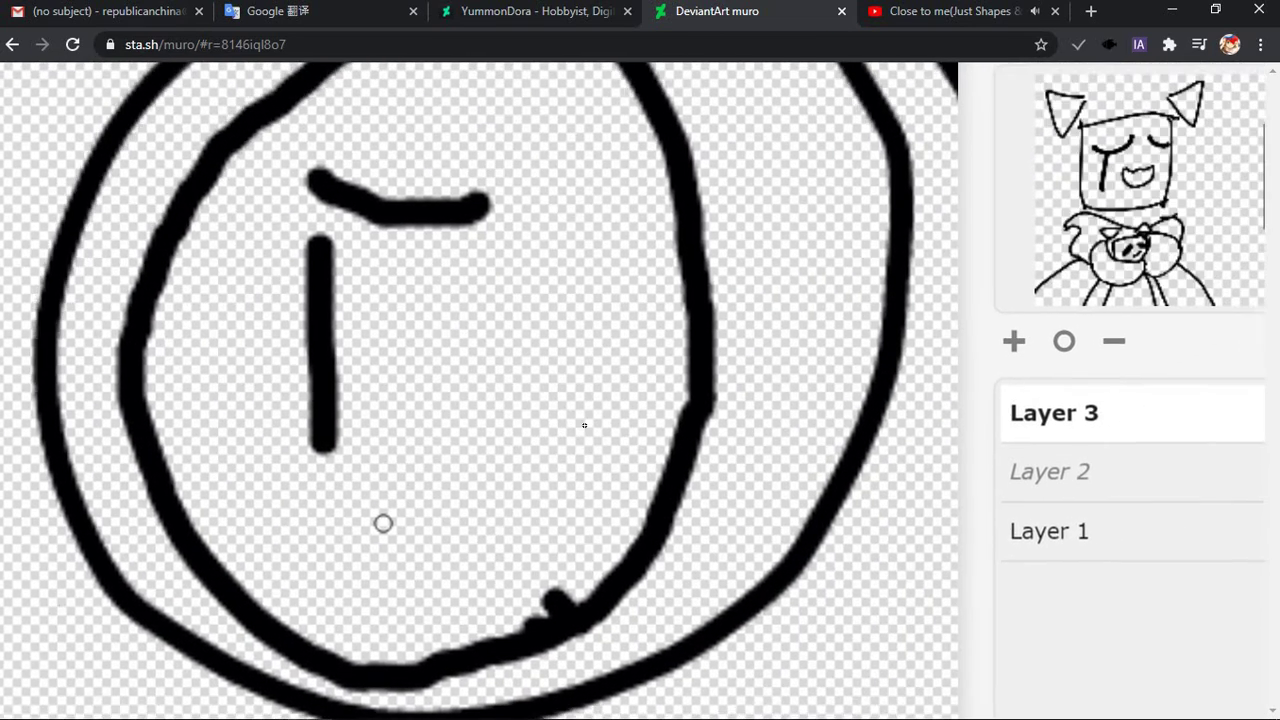
pyautogui.hscroll(1, 584, 425)
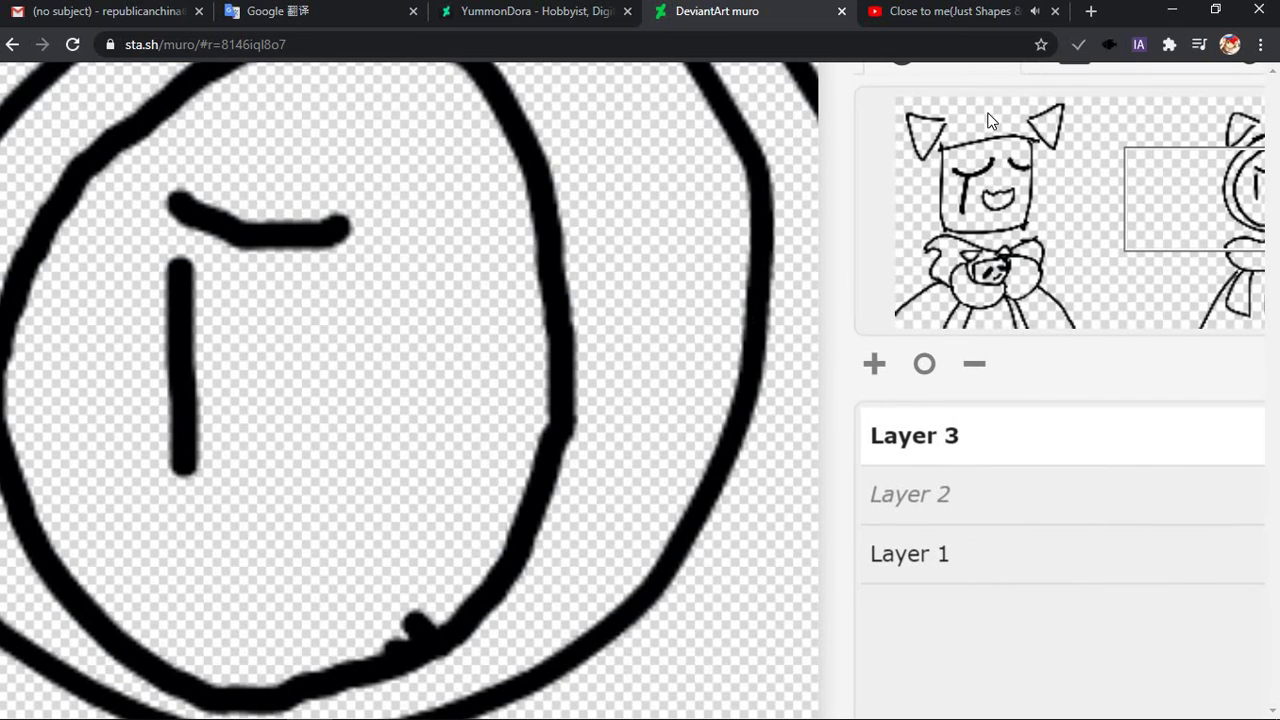
pyautogui.scroll(-2, 777, 229)
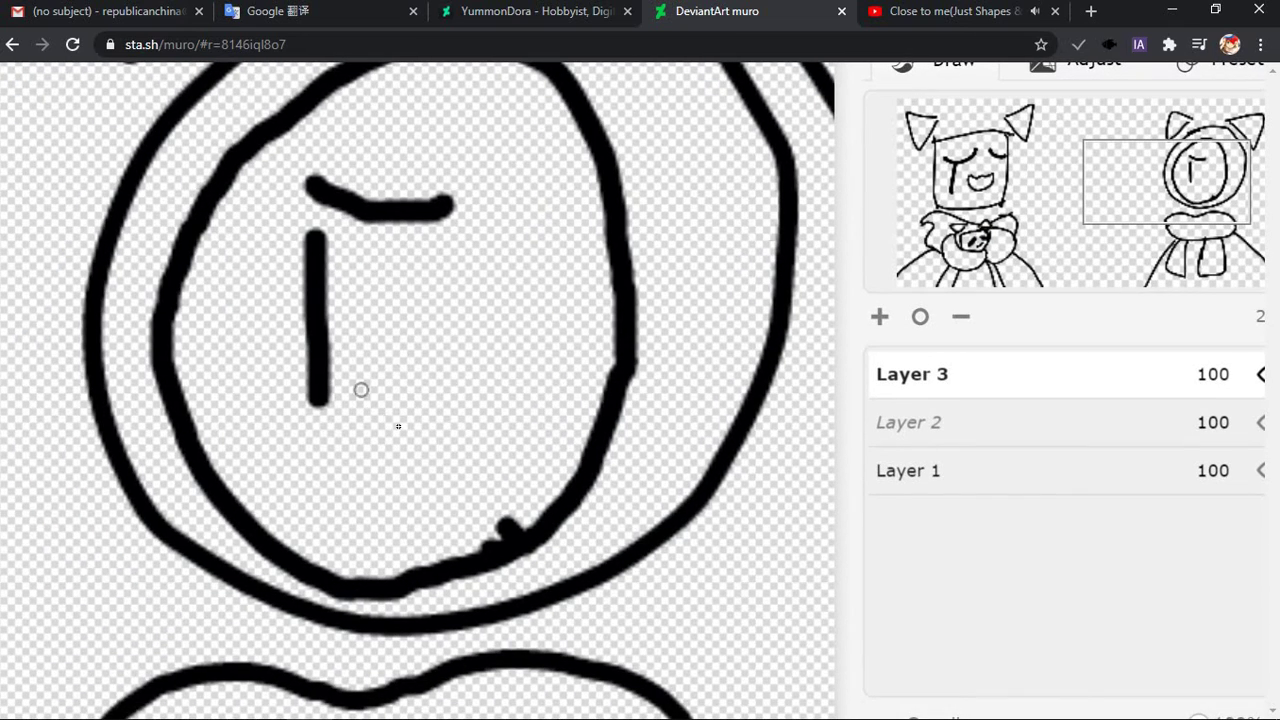
pyautogui.moveTo(420, 426)
pyautogui.mouseDown()
pyautogui.moveTo(404, 475)
pyautogui.moveTo(388, 480)
pyautogui.moveTo(439, 441)
pyautogui.moveTo(423, 505)
pyautogui.moveTo(398, 448)
pyautogui.mouseUp()
pyautogui.hotkey('ctrl', 'z')
pyautogui.moveTo(266, 452)
pyautogui.mouseDown()
pyautogui.moveTo(289, 443)
pyautogui.moveTo(286, 466)
pyautogui.moveTo(267, 453)
pyautogui.mouseUp()
pyautogui.hotkey('ctrl', 'z')
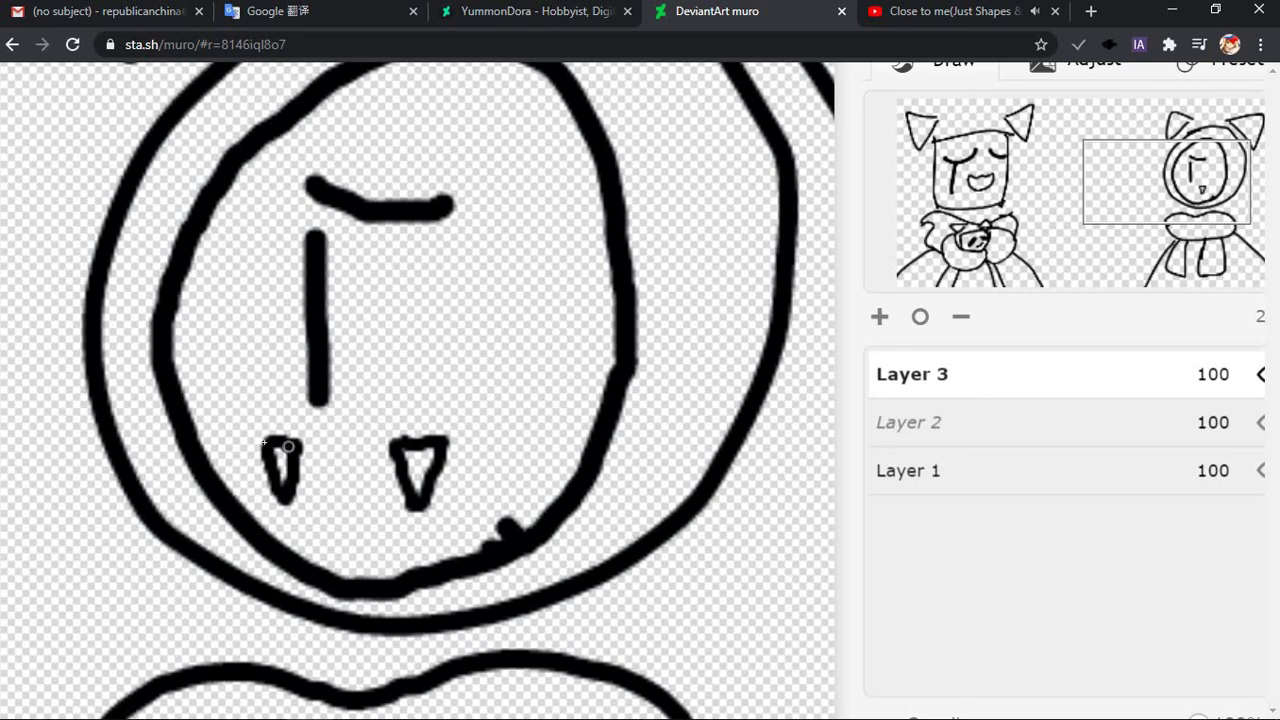
pyautogui.hotkey('ctrl', 'z')
pyautogui.moveTo(282, 451)
pyautogui.mouseDown()
pyautogui.moveTo(262, 497)
pyautogui.moveTo(229, 453)
pyautogui.moveTo(300, 460)
pyautogui.mouseUp()
pyautogui.hotkey('ctrl', 'z')
pyautogui.hotkey('ctrl', 'z')
pyautogui.hotkey('ctrl', 'z')
pyautogui.moveTo(228, 443)
pyautogui.mouseDown()
pyautogui.moveTo(274, 445)
pyautogui.moveTo(265, 497)
pyautogui.moveTo(230, 446)
pyautogui.mouseUp()
pyautogui.hotkey('ctrl', 'z')
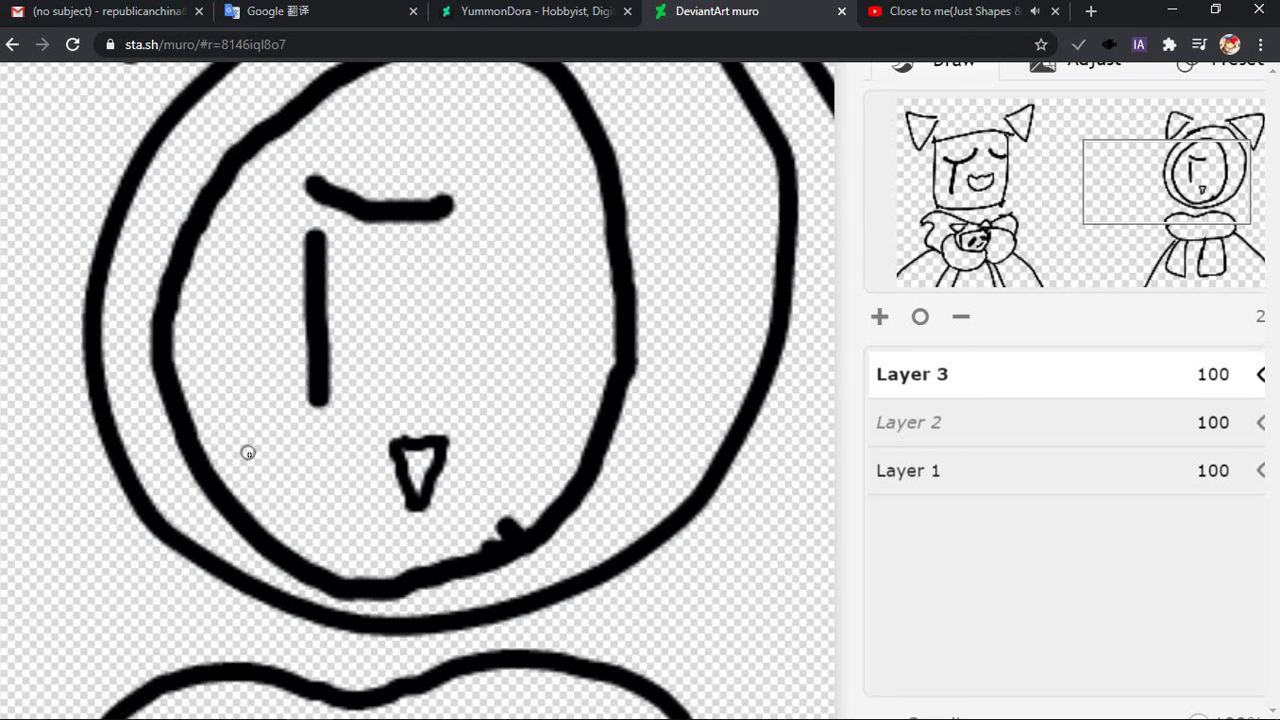
pyautogui.moveTo(267, 501)
pyautogui.mouseDown()
pyautogui.moveTo(260, 512)
pyautogui.moveTo(242, 452)
pyautogui.mouseUp()
pyautogui.hotkey('ctrl', 'z')
pyautogui.hotkey('ctrl', 'z')
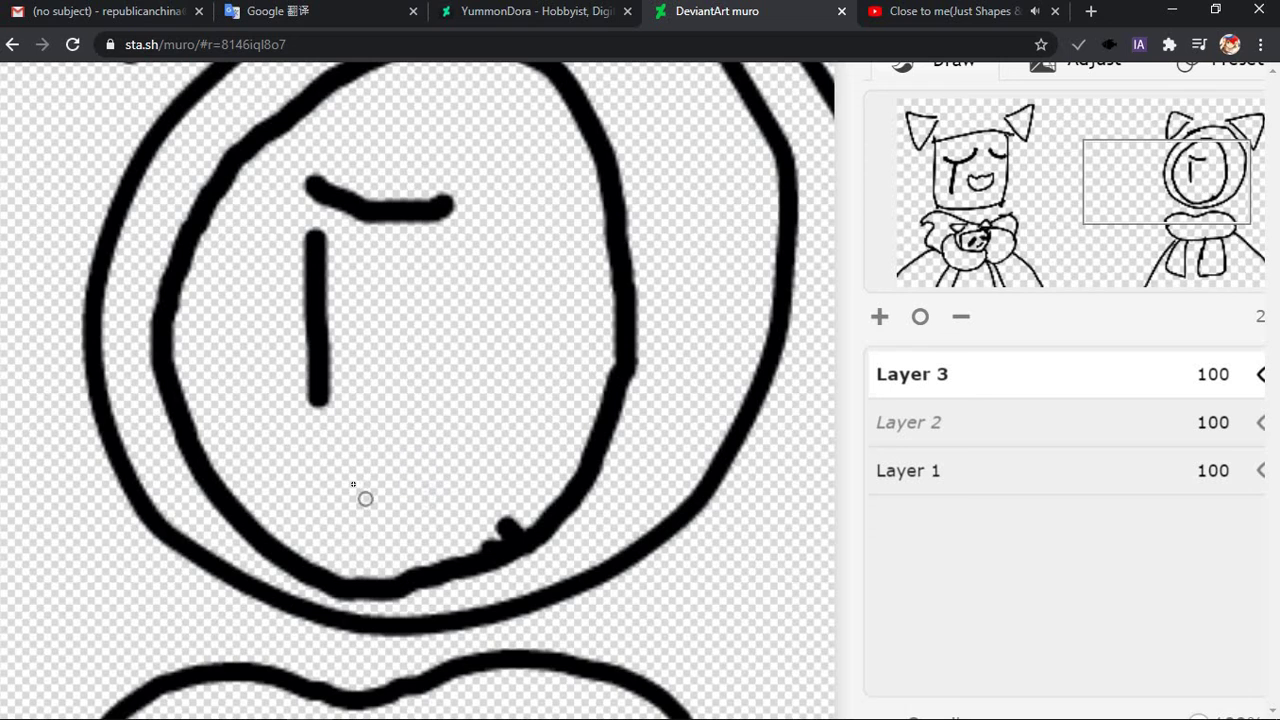
pyautogui.moveTo(352, 440)
pyautogui.mouseDown()
pyautogui.moveTo(394, 436)
pyautogui.moveTo(391, 525)
pyautogui.moveTo(349, 459)
pyautogui.moveTo(402, 444)
pyautogui.moveTo(366, 524)
pyautogui.moveTo(352, 446)
pyautogui.mouseUp()
pyautogui.hotkey('ctrl', 'z')
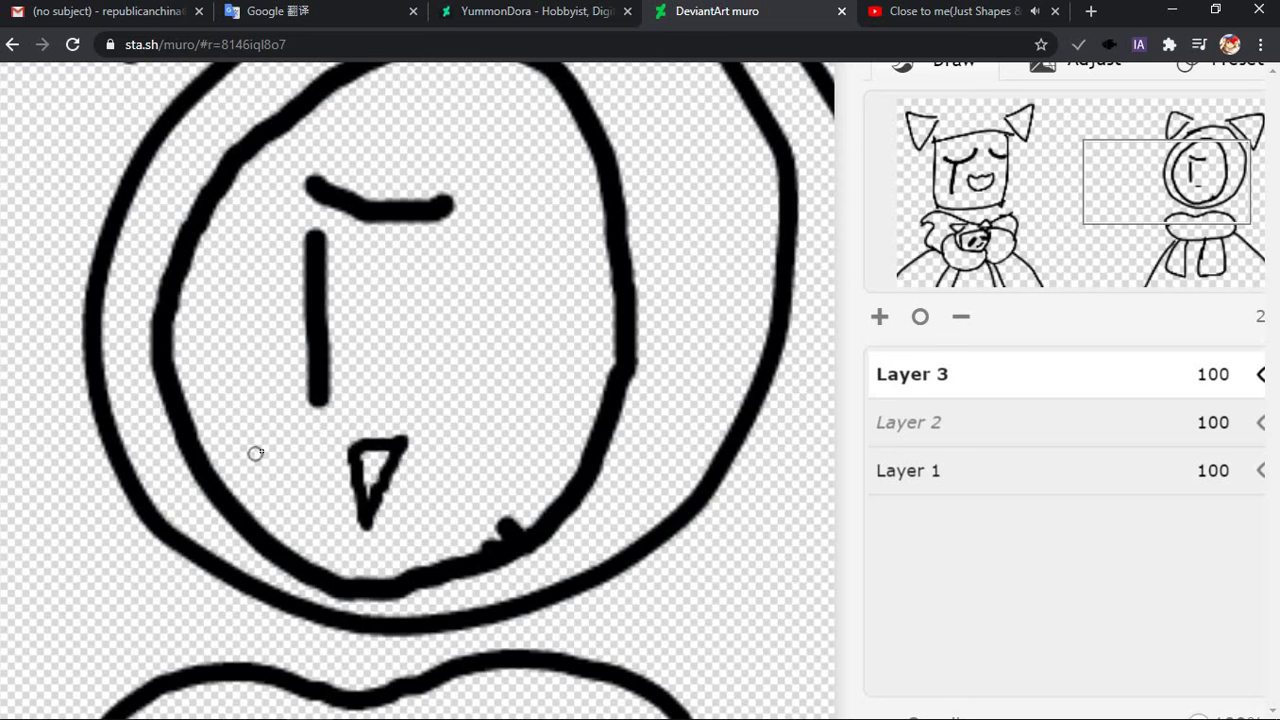
pyautogui.moveTo(266, 449)
pyautogui.mouseDown()
pyautogui.moveTo(300, 446)
pyautogui.moveTo(284, 520)
pyautogui.moveTo(256, 446)
pyautogui.mouseUp()
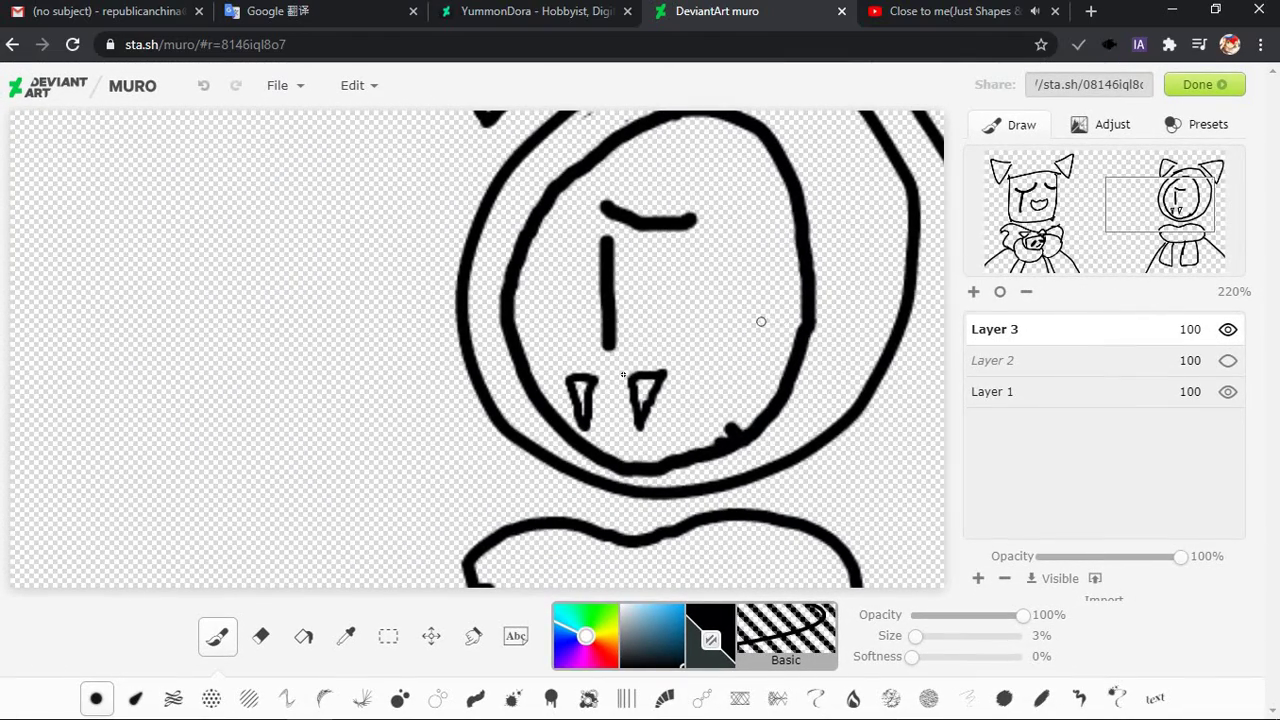
pyautogui.hotkey('ctrl', 'z')
pyautogui.hotkey('ctrl', 'z')
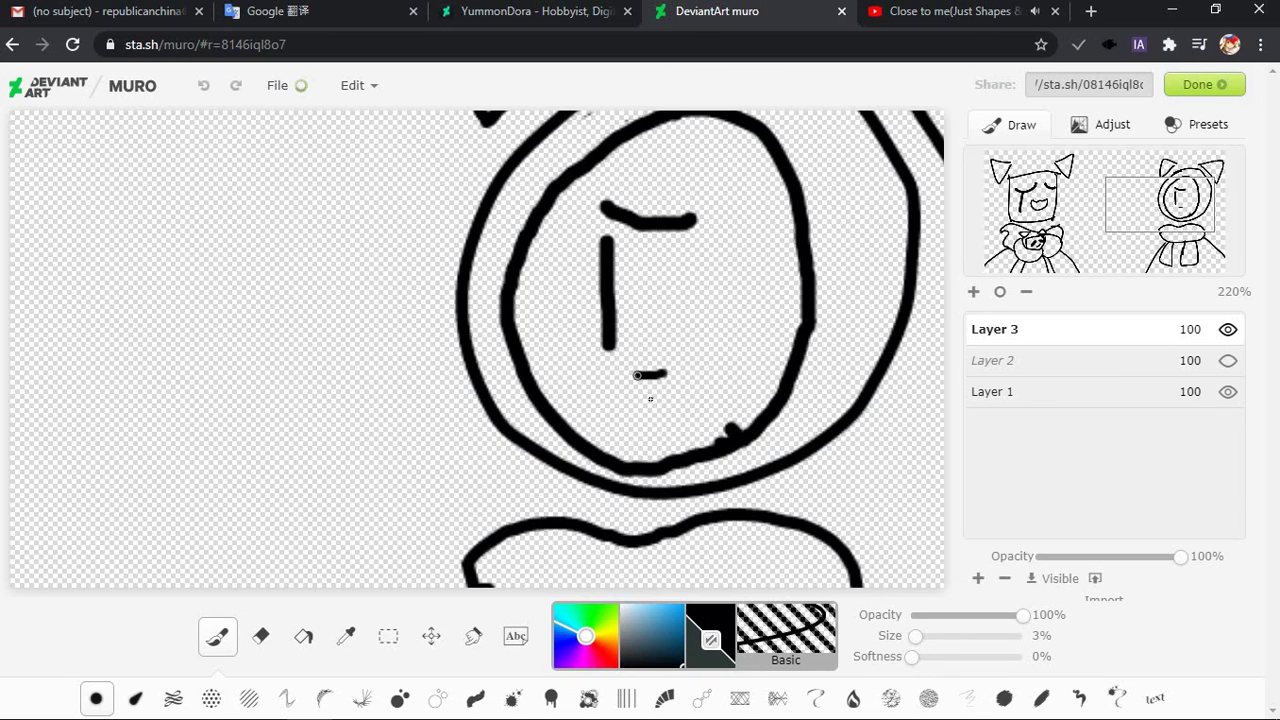
# Try to redraw a pair of small downward-pointing triangles near the base of the inner oval with the 3% brush
pyautogui.moveTo(637, 376); pyautogui.dragTo(662, 380)
pyautogui.hotkey('ctrl', 'z')
pyautogui.hotkey('ctrl', 'z')
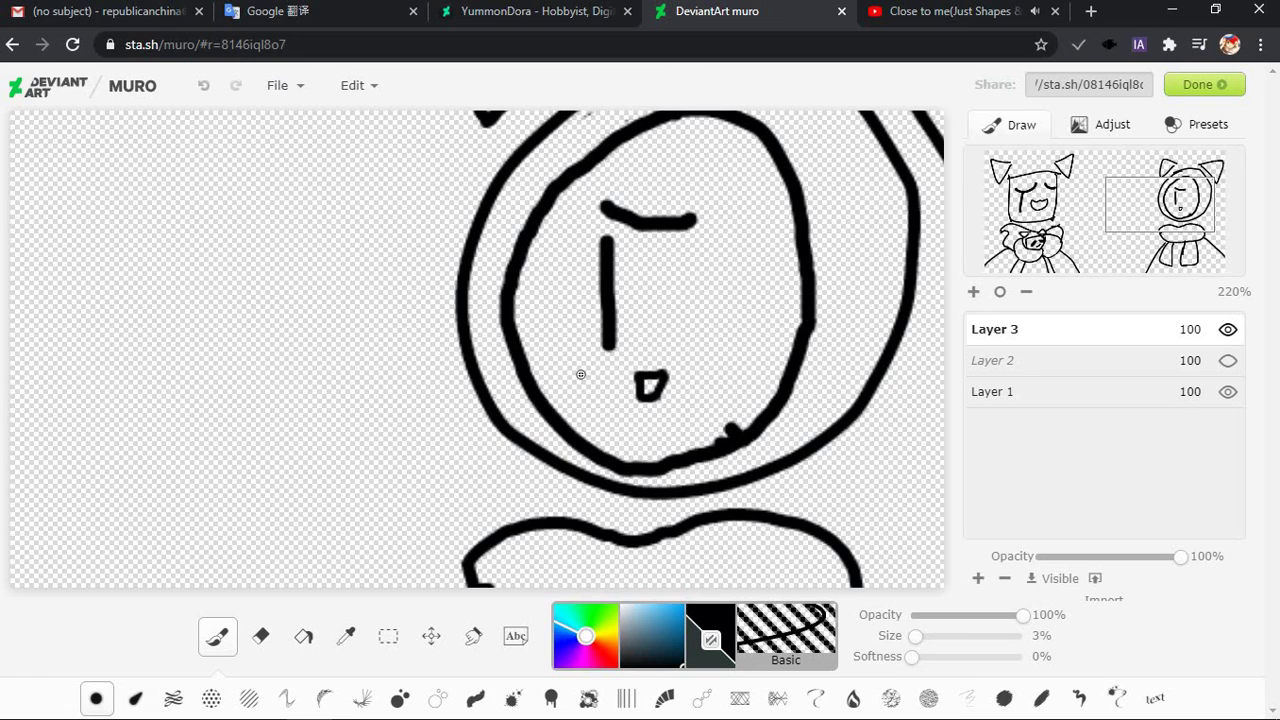
pyautogui.hotkey('ctrl', 'z')
pyautogui.hotkey('ctrl', 'z')
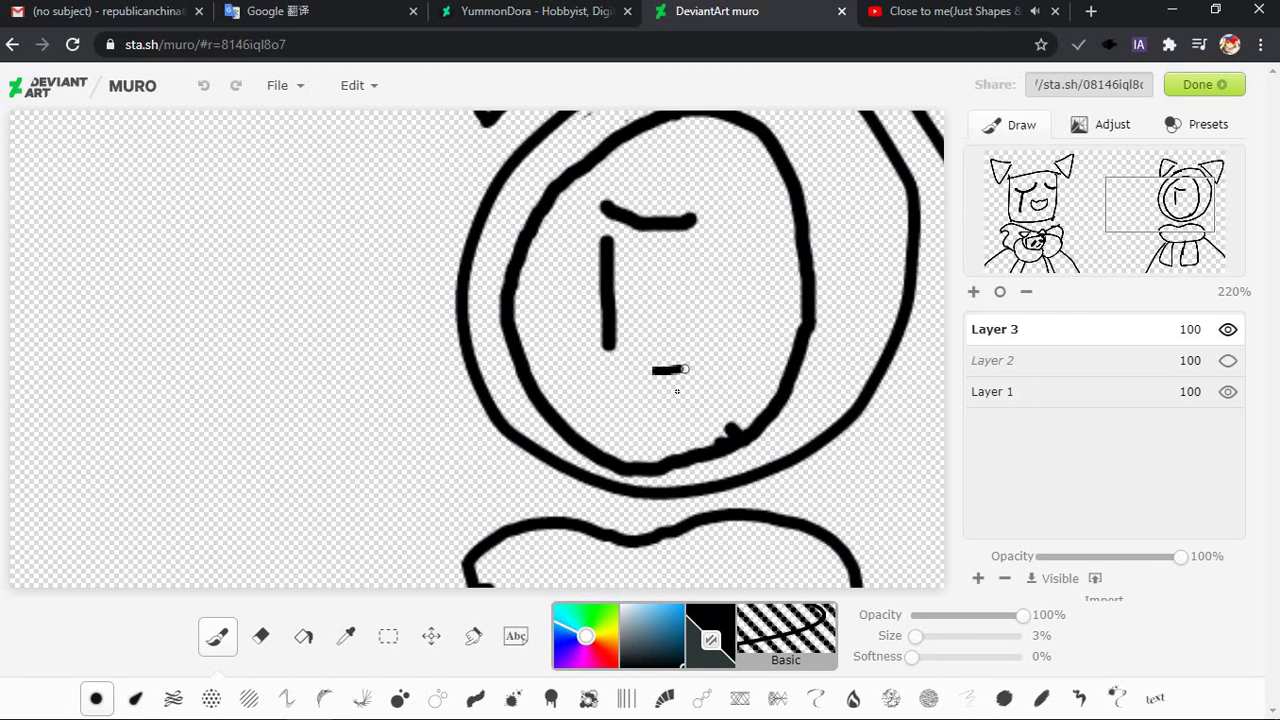
pyautogui.moveTo(684, 369)
pyautogui.mouseDown()
pyautogui.moveTo(670, 408)
pyautogui.moveTo(662, 370)
pyautogui.mouseUp()
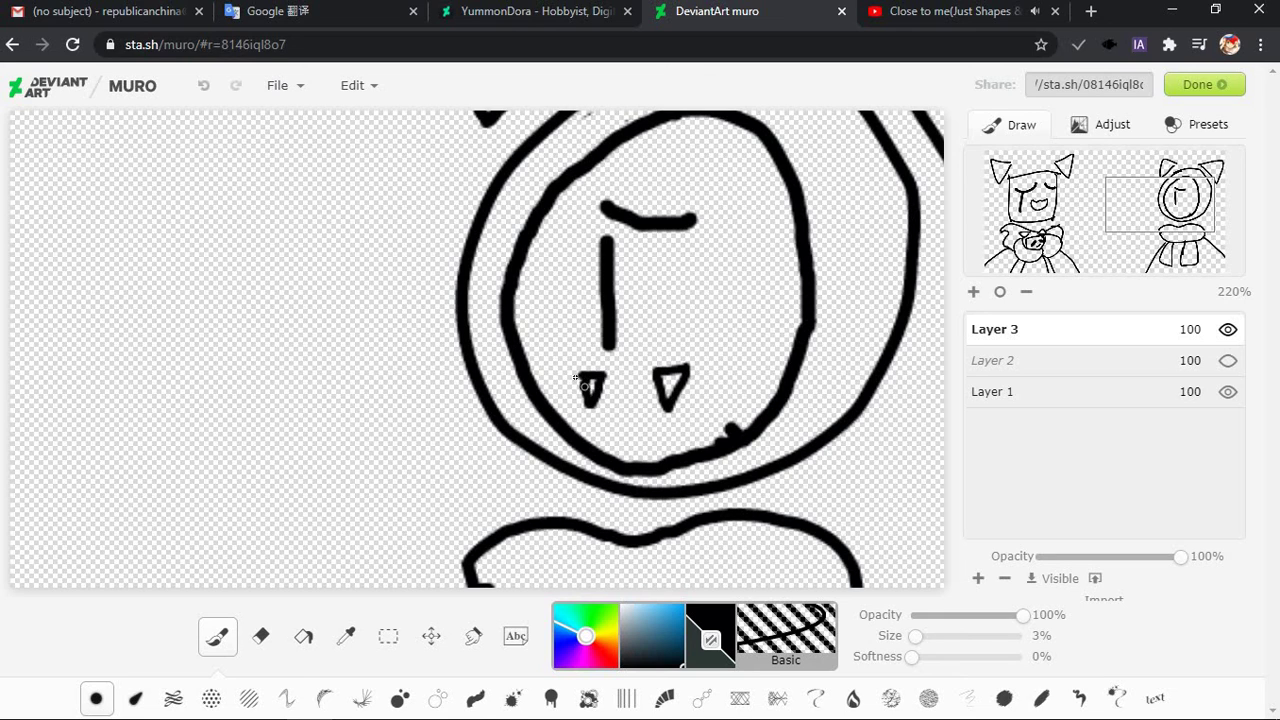
pyautogui.hotkey('ctrl', 'z')
pyautogui.hotkey('ctrl', 'z')
pyautogui.moveTo(660, 385)
pyautogui.mouseDown()
pyautogui.moveTo(651, 436)
pyautogui.moveTo(639, 386)
pyautogui.mouseUp()
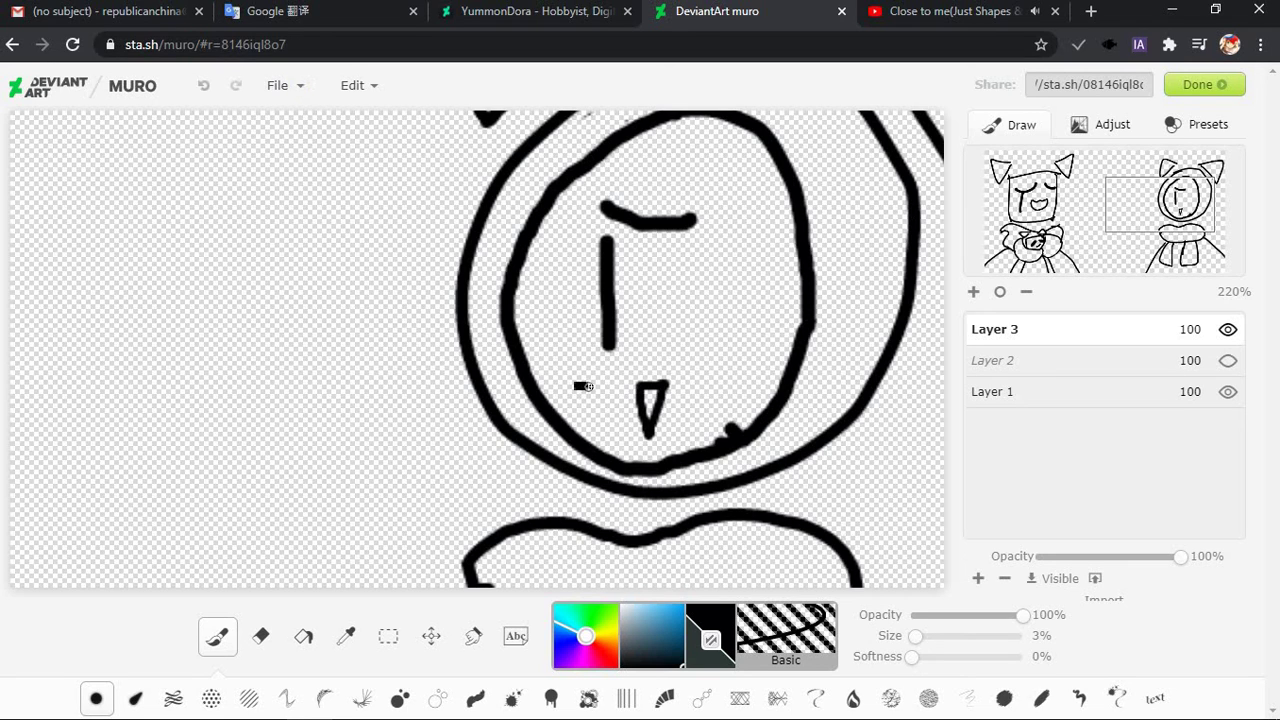
pyautogui.moveTo(585, 418)
pyautogui.mouseDown()
pyautogui.moveTo(578, 386)
pyautogui.moveTo(585, 420)
pyautogui.mouseUp()
# Zoom the canvas out to review both characters in full and settle the view at 100%
pyautogui.click(1024, 294)
pyautogui.click(1024, 294)
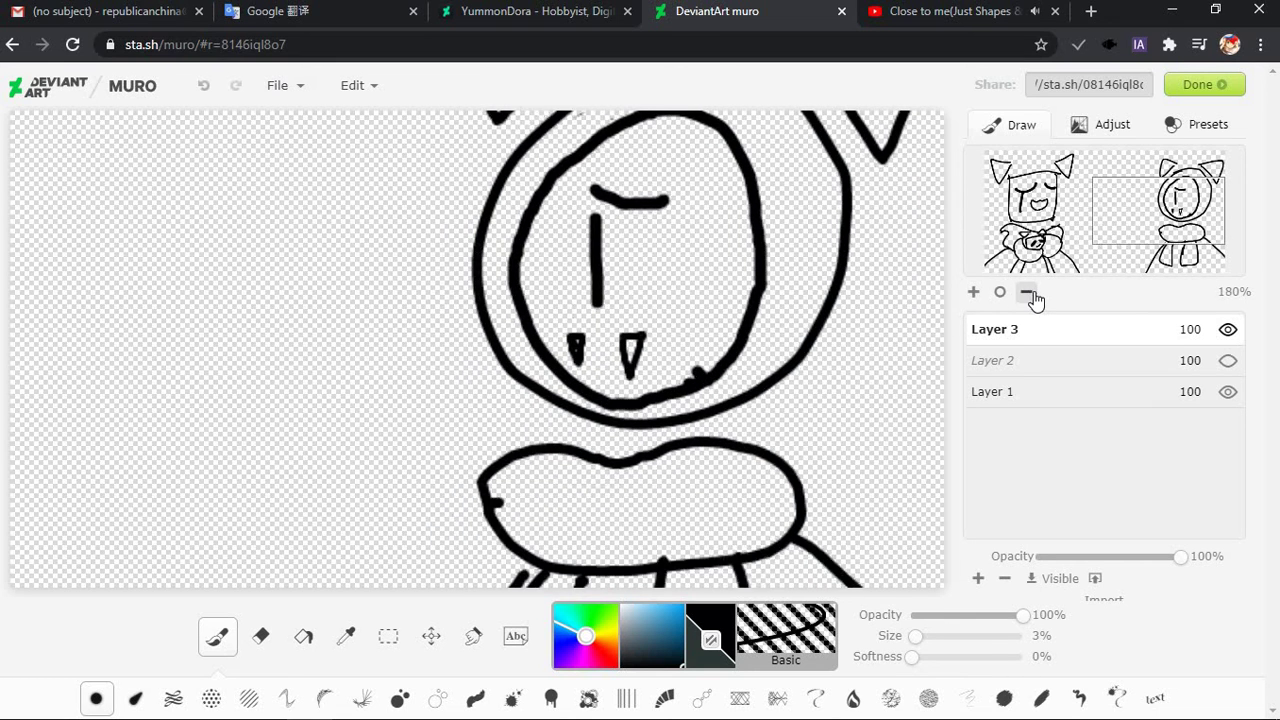
pyautogui.click(1025, 294)
pyautogui.click(1025, 294)
pyautogui.click(1026, 294)
pyautogui.click(1026, 294)
pyautogui.click(1026, 294)
pyautogui.click(1031, 294)
pyautogui.click(1031, 294)
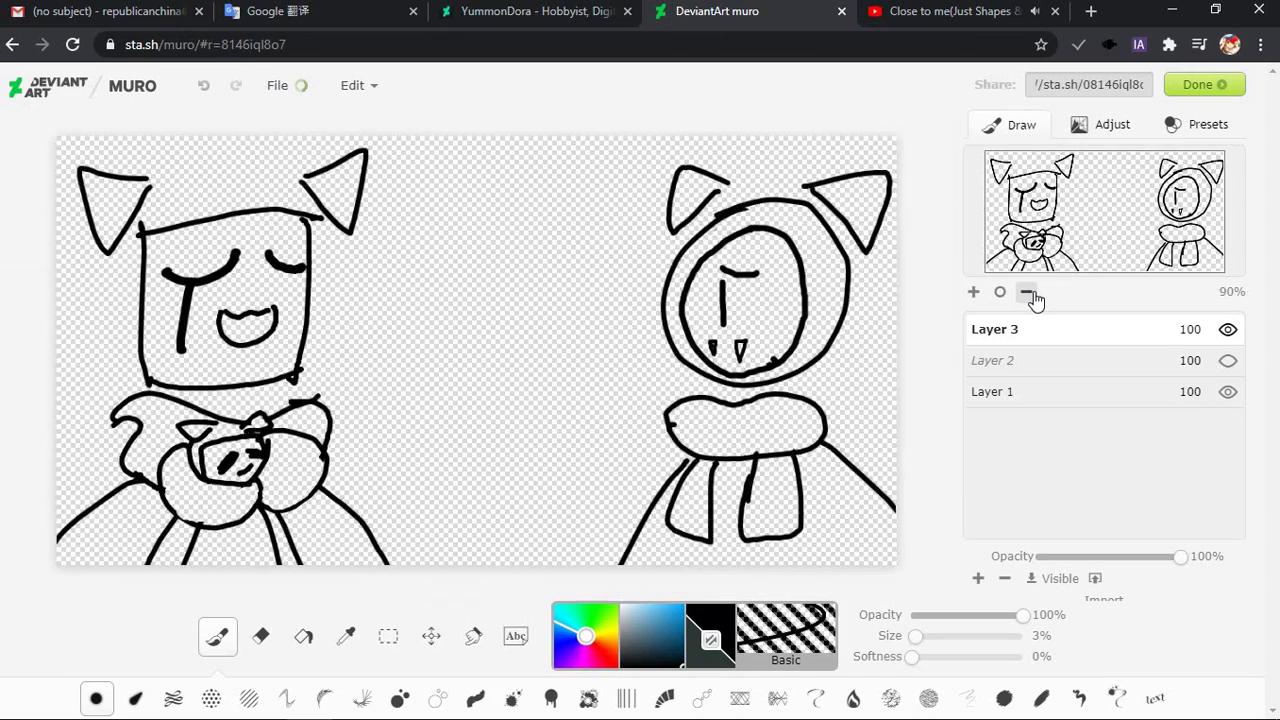
pyautogui.click(1031, 294)
pyautogui.click(1031, 294)
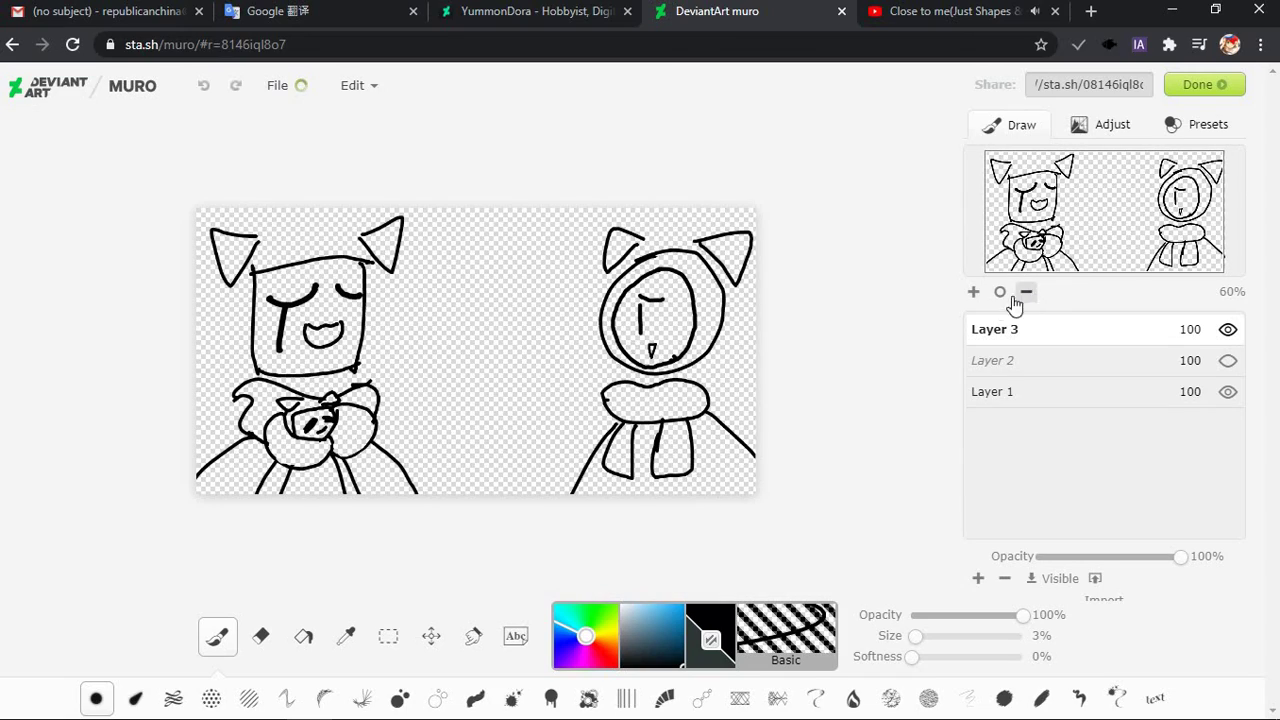
pyautogui.click(976, 298)
pyautogui.click(979, 302)
pyautogui.click(979, 302)
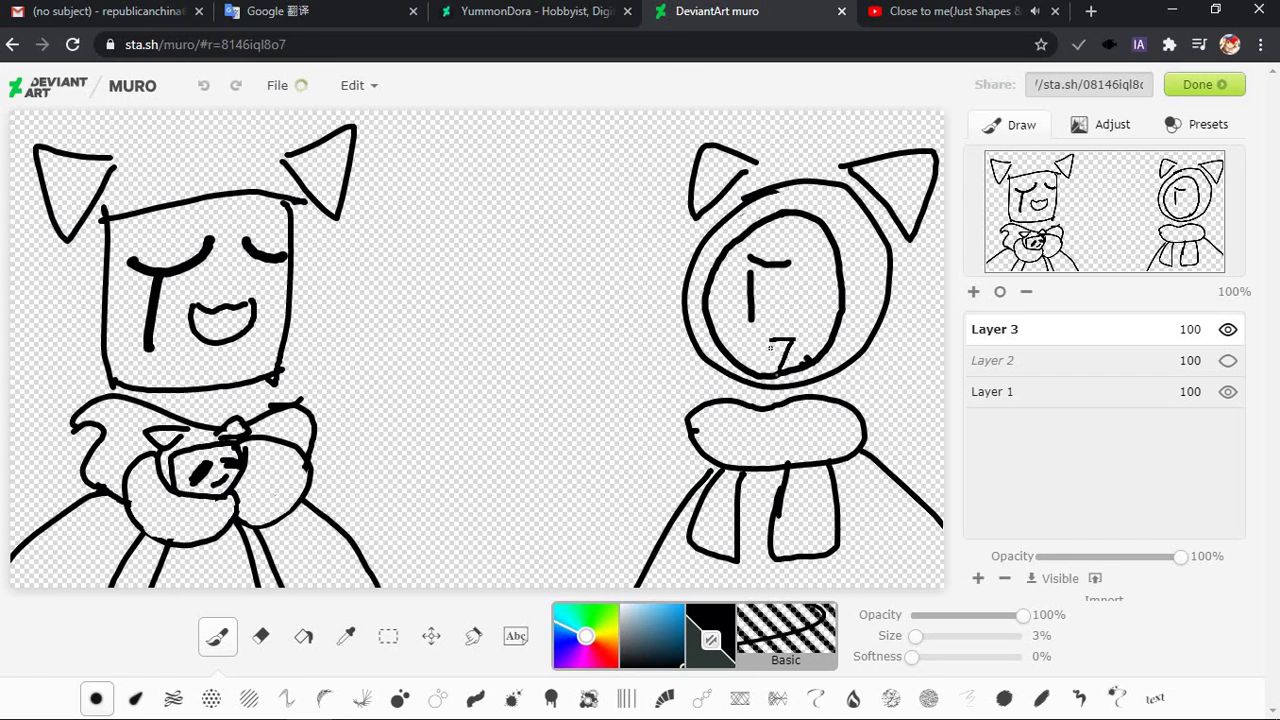
# Try to draw small triangular fangs beneath the tear line of the round-headed character at 100% view
pyautogui.moveTo(770, 346); pyautogui.dragTo(778, 356)
pyautogui.hotkey('ctrl', 'z')
pyautogui.moveTo(780, 344); pyautogui.dragTo(774, 362)
pyautogui.hotkey('ctrl', 'z')
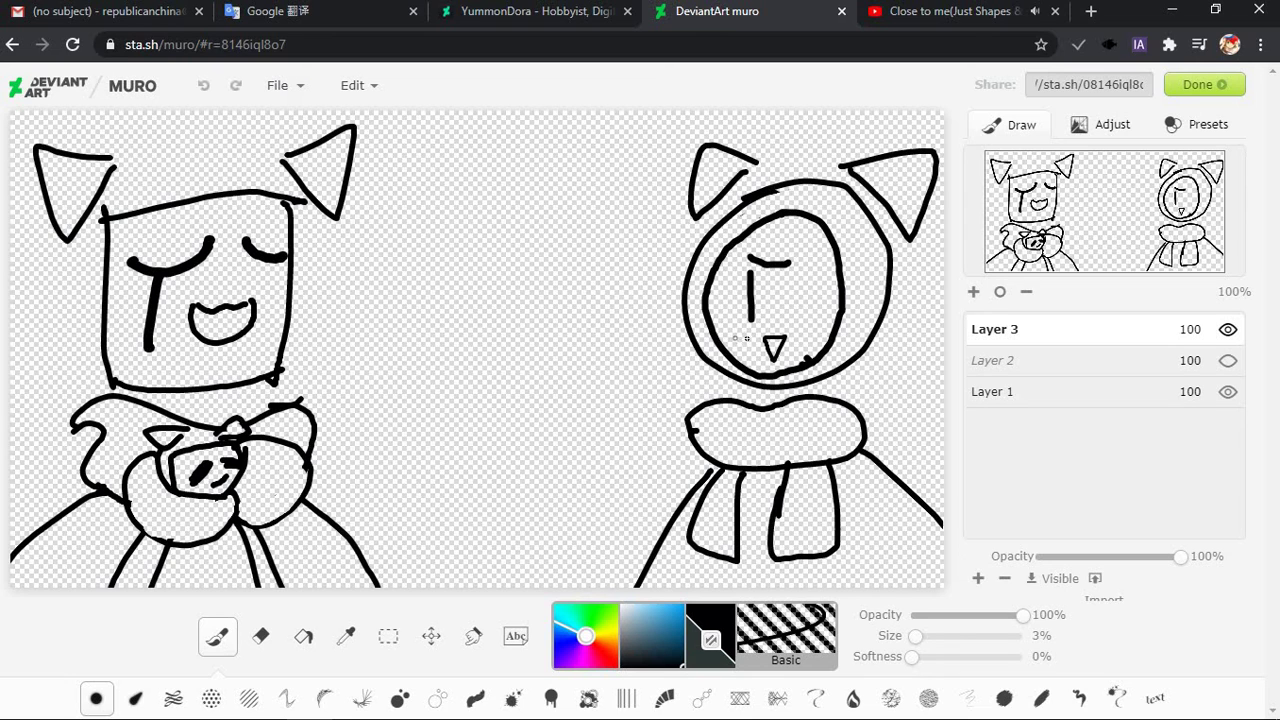
pyautogui.moveTo(733, 342); pyautogui.dragTo(745, 364)
pyautogui.hotkey('ctrl', 'z')
pyautogui.hotkey('ctrl', 'z')
# Try a short stroke above the closed eye and two small shapes low on either side of the inner oval
pyautogui.moveTo(788, 234); pyautogui.dragTo(812, 241)
pyautogui.hotkey('ctrl', 'z')
pyautogui.hotkey('ctrl', 'z')
pyautogui.moveTo(789, 339)
pyautogui.mouseDown()
pyautogui.moveTo(796, 325)
pyautogui.moveTo(805, 336)
pyautogui.moveTo(777, 346)
pyautogui.moveTo(807, 338)
pyautogui.mouseUp()
pyautogui.hotkey('ctrl', 'z')
pyautogui.hotkey('ctrl', 'z')
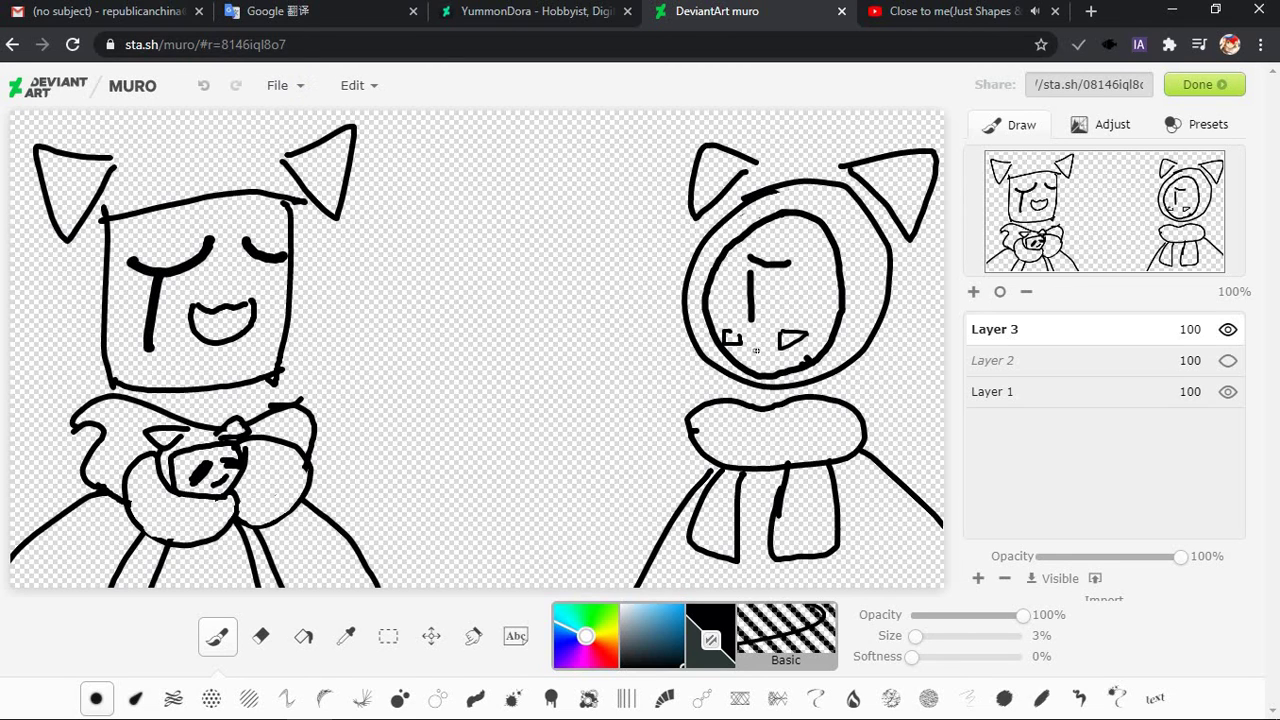
pyautogui.hotkey('ctrl', 'z')
pyautogui.hotkey('ctrl', 'z')
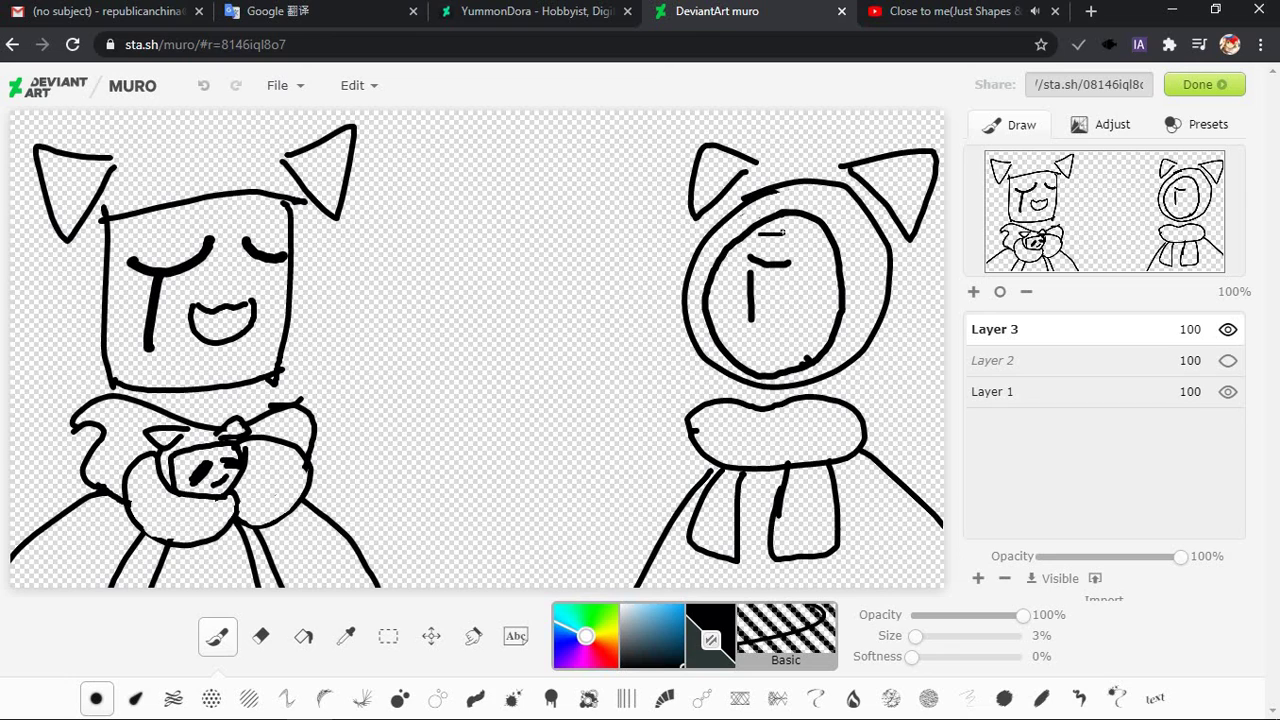
pyautogui.hotkey('ctrl', 'z')
# Try again to sketch narrow downward-pointing triangles in the lower part of the round-headed character's face
pyautogui.click(262, 640)
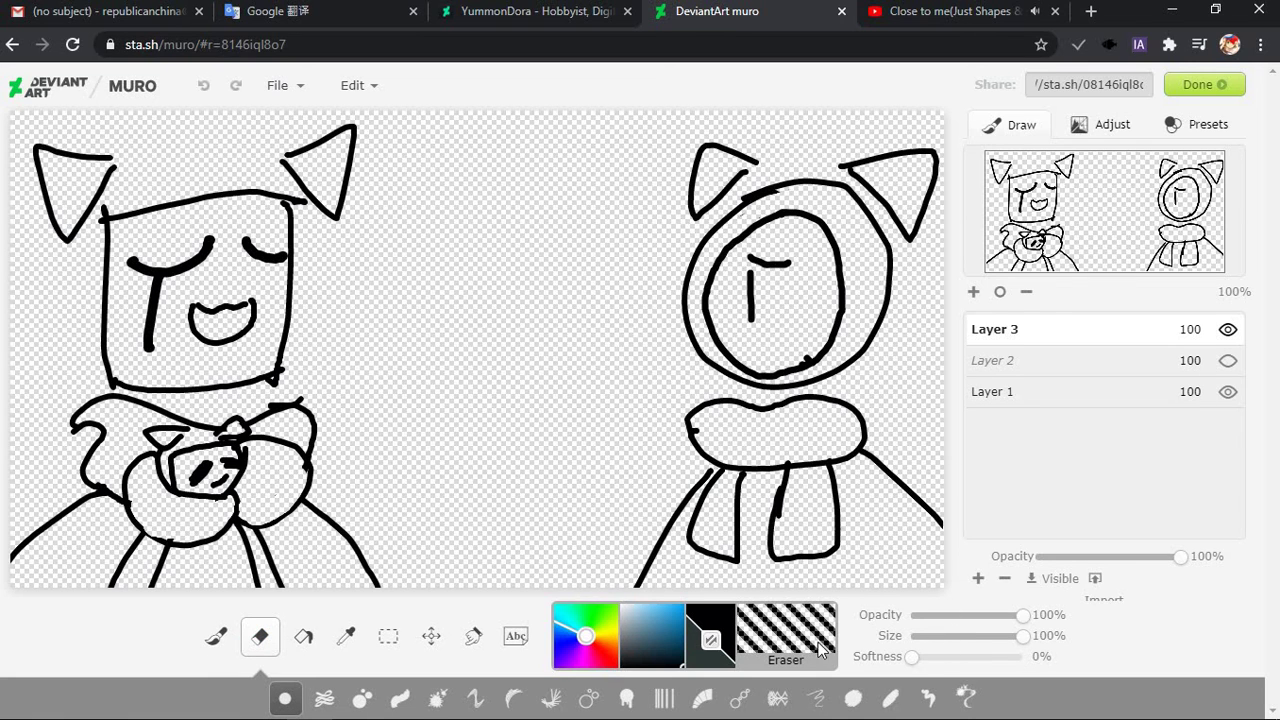
pyautogui.click(217, 638)
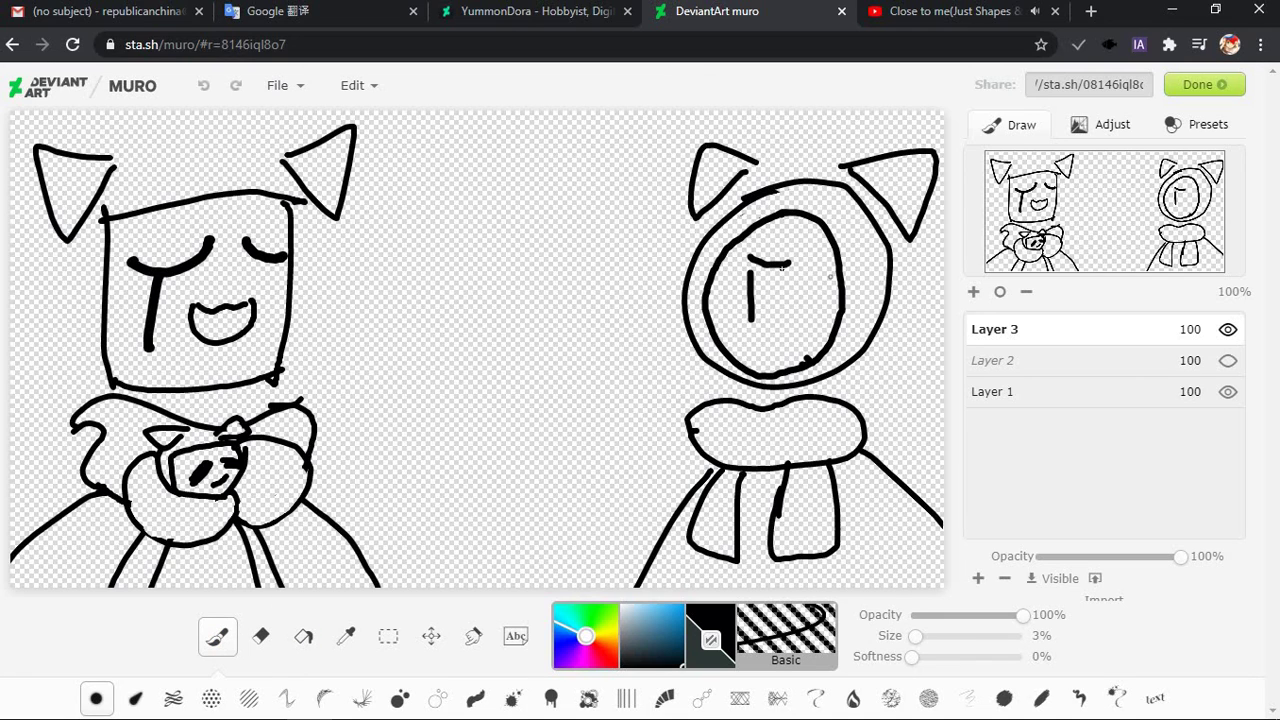
pyautogui.moveTo(781, 330)
pyautogui.mouseDown()
pyautogui.moveTo(789, 346)
pyautogui.moveTo(740, 337)
pyautogui.moveTo(735, 348)
pyautogui.mouseUp()
pyautogui.hotkey('ctrl', 'z')
pyautogui.hotkey('ctrl', 'z')
pyautogui.moveTo(792, 328)
pyautogui.mouseDown()
pyautogui.moveTo(782, 350)
pyautogui.moveTo(775, 332)
pyautogui.mouseUp()
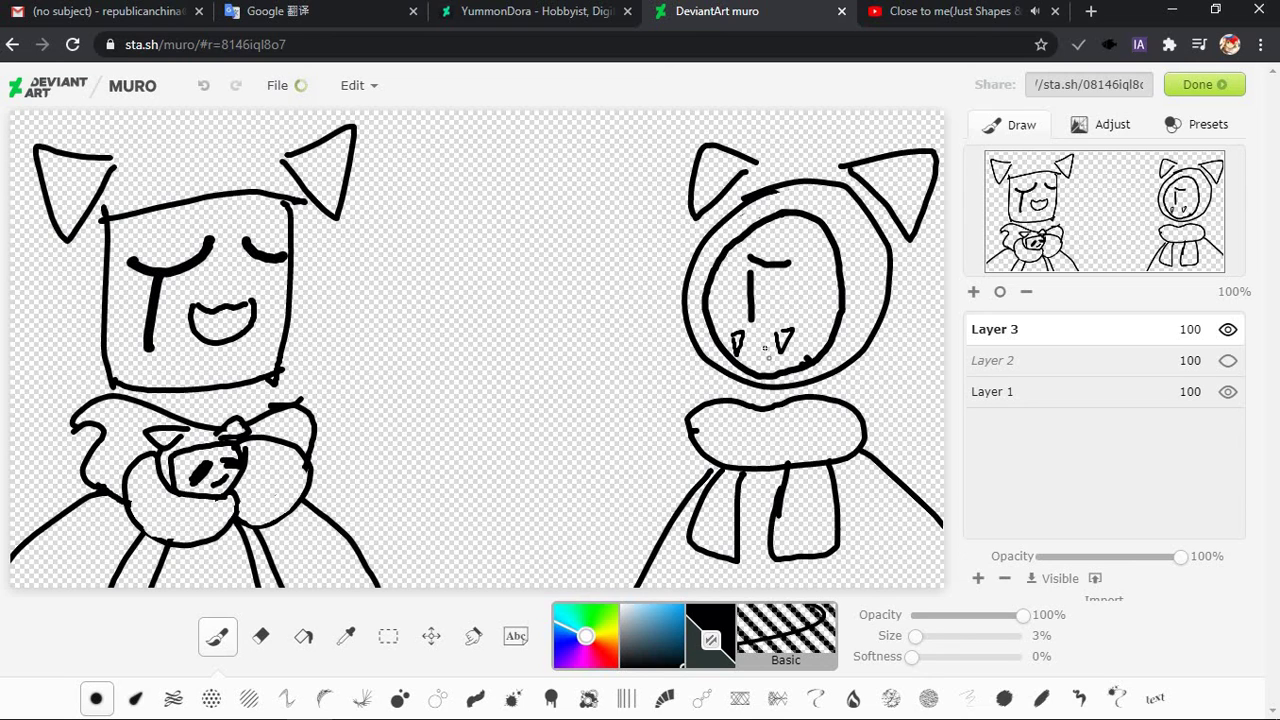
pyautogui.hotkey('ctrl', 'z')
pyautogui.hotkey('ctrl', 'z')
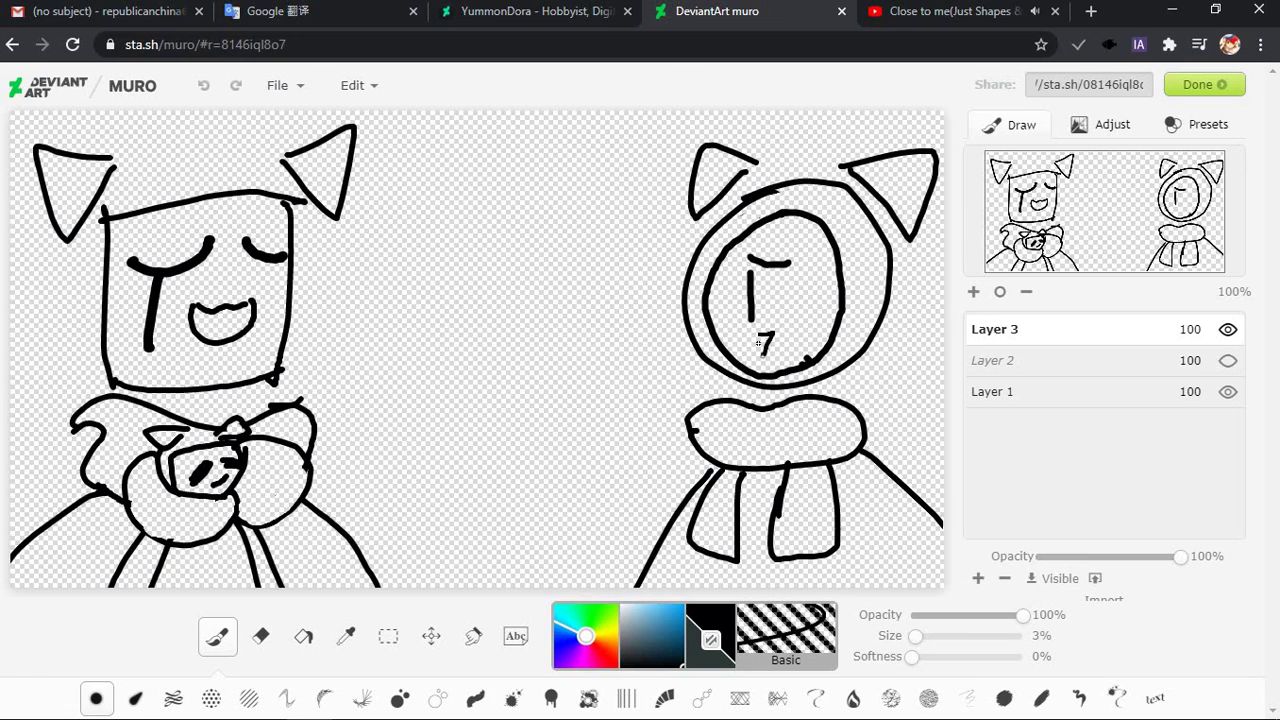
pyautogui.moveTo(764, 343); pyautogui.dragTo(762, 352)
pyautogui.hotkey('ctrl', 'z')
pyautogui.hotkey('ctrl', 'z')
pyautogui.hotkey('ctrl', 'z')
pyautogui.hotkey('ctrl', 'z')
# Erase the closed eye and tear line inside the round-headed character's inner oval
pyautogui.click(303, 636)
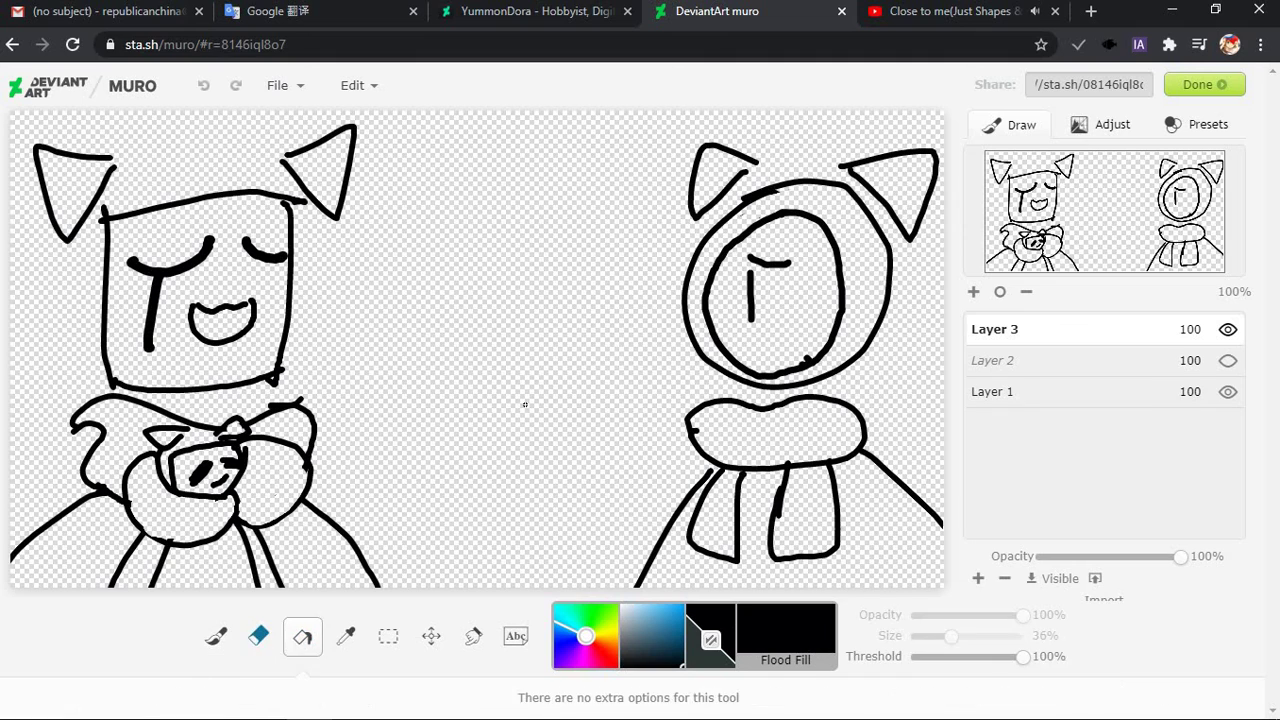
pyautogui.click(260, 636)
pyautogui.moveTo(775, 235)
pyautogui.mouseDown()
pyautogui.moveTo(766, 295)
pyautogui.moveTo(780, 290)
pyautogui.mouseUp()
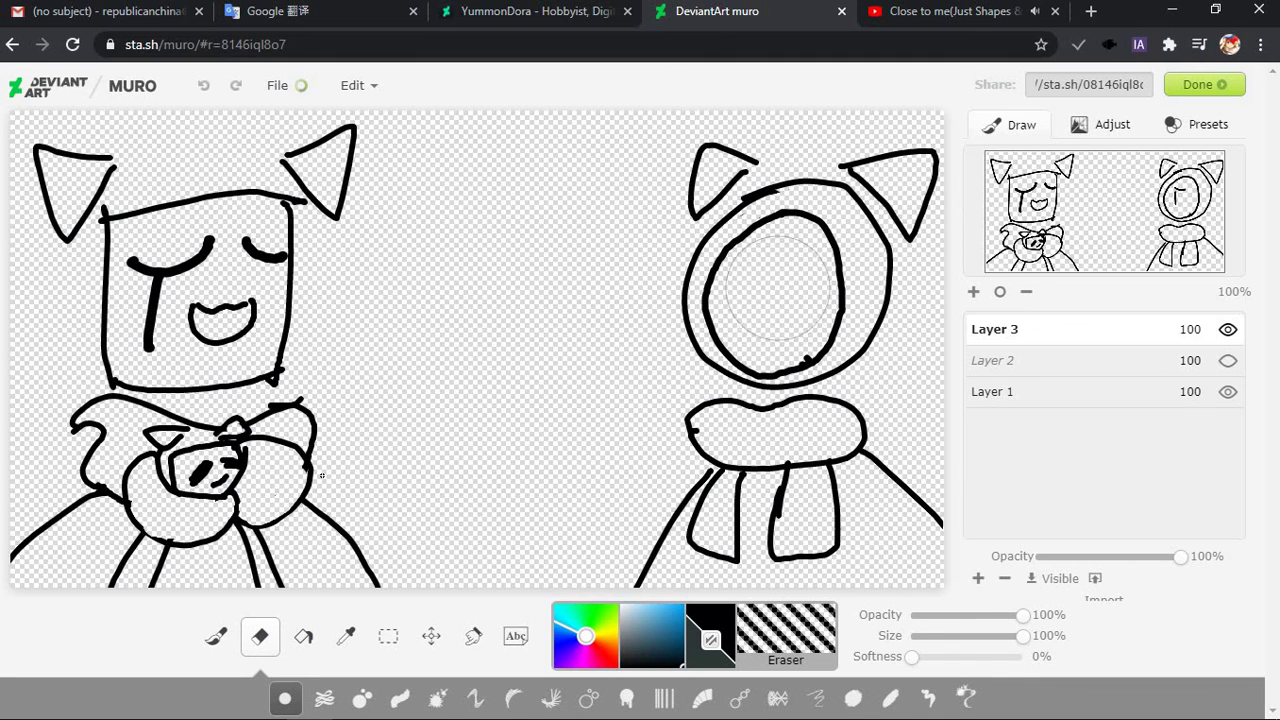
# Return to the basic black brush and set its size to 5%
pyautogui.click(216, 636)
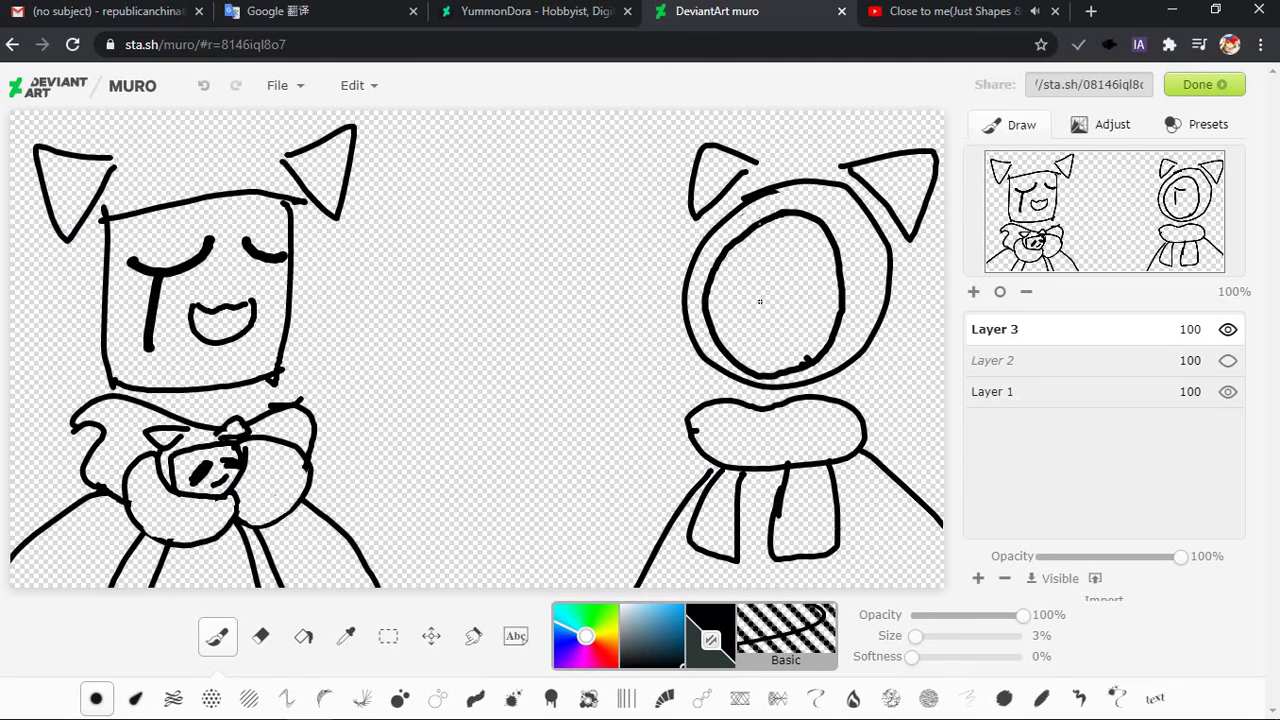
pyautogui.moveTo(724, 290); pyautogui.dragTo(801, 285)
pyautogui.hotkey('ctrl', 'z')
pyautogui.moveTo(915, 636); pyautogui.dragTo(918, 640)
# Try to draw a slanted closed eye with a tear line, and a horizontal stroke, inside the emptied inner oval
pyautogui.moveTo(748, 262)
pyautogui.mouseDown()
pyautogui.moveTo(797, 283)
pyautogui.moveTo(738, 337)
pyautogui.moveTo(741, 306)
pyautogui.moveTo(745, 345)
pyautogui.moveTo(752, 283)
pyautogui.moveTo(772, 326)
pyautogui.moveTo(778, 312)
pyautogui.moveTo(736, 336)
pyautogui.mouseUp()
pyautogui.hotkey('ctrl', 'z')
pyautogui.hotkey('ctrl', 'z')
pyautogui.hotkey('ctrl', 'z')
pyautogui.hotkey('ctrl', 'z')
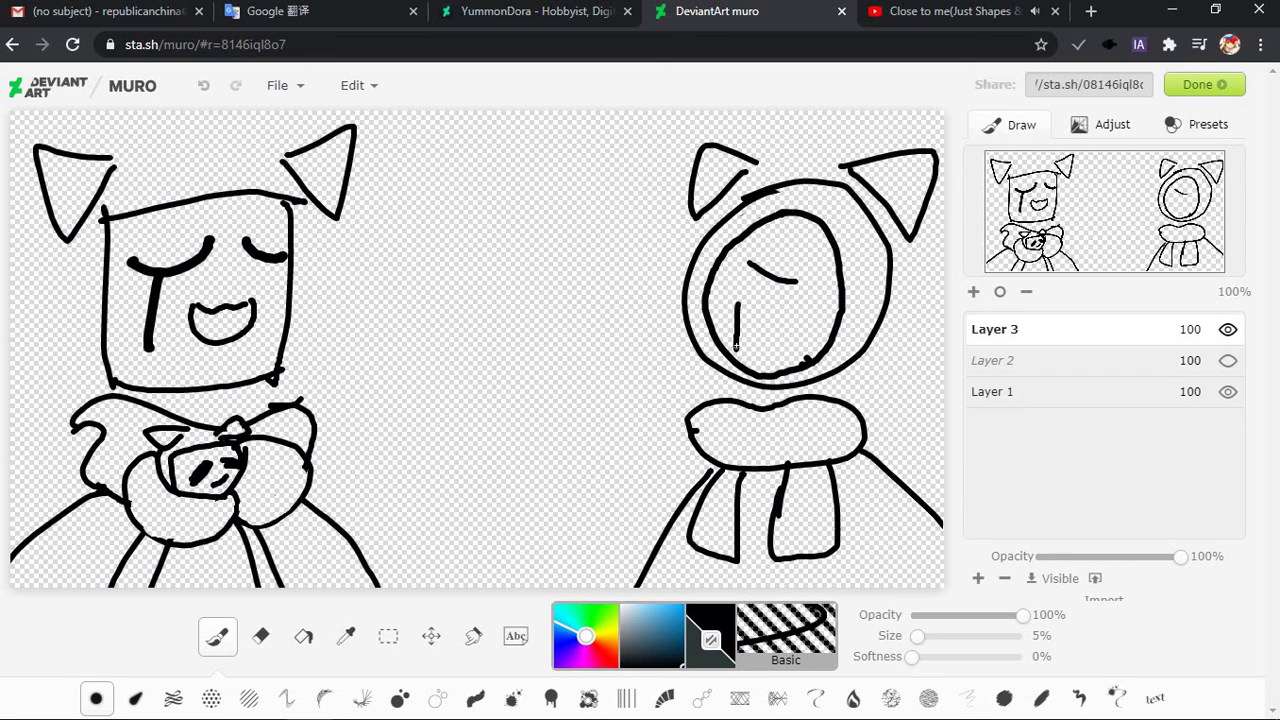
pyautogui.hotkey('ctrl', 'z')
pyautogui.hotkey('ctrl', 'z')
pyautogui.moveTo(770, 267)
pyautogui.mouseDown()
pyautogui.moveTo(810, 286)
pyautogui.moveTo(784, 282)
pyautogui.moveTo(786, 294)
pyautogui.mouseUp()
pyautogui.hotkey('ctrl', 'z')
pyautogui.hotkey('ctrl', 'z')
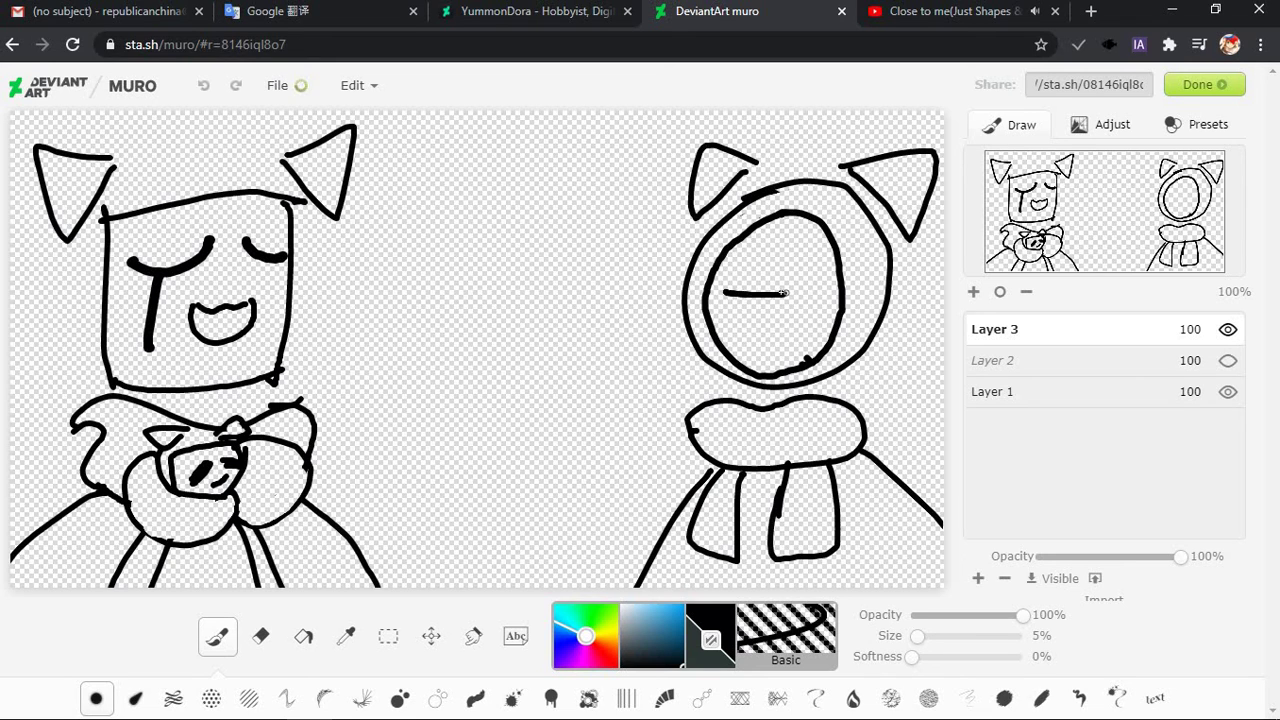
pyautogui.hotkey('ctrl', 'z')
# Draw a single vertical tear line in the outer half of the round-headed character's inner oval, undoing the unwanted strokes
pyautogui.moveTo(743, 323)
pyautogui.mouseDown()
pyautogui.moveTo(744, 256)
pyautogui.moveTo(748, 341)
pyautogui.mouseUp()
pyautogui.hotkey('ctrl', 'z')
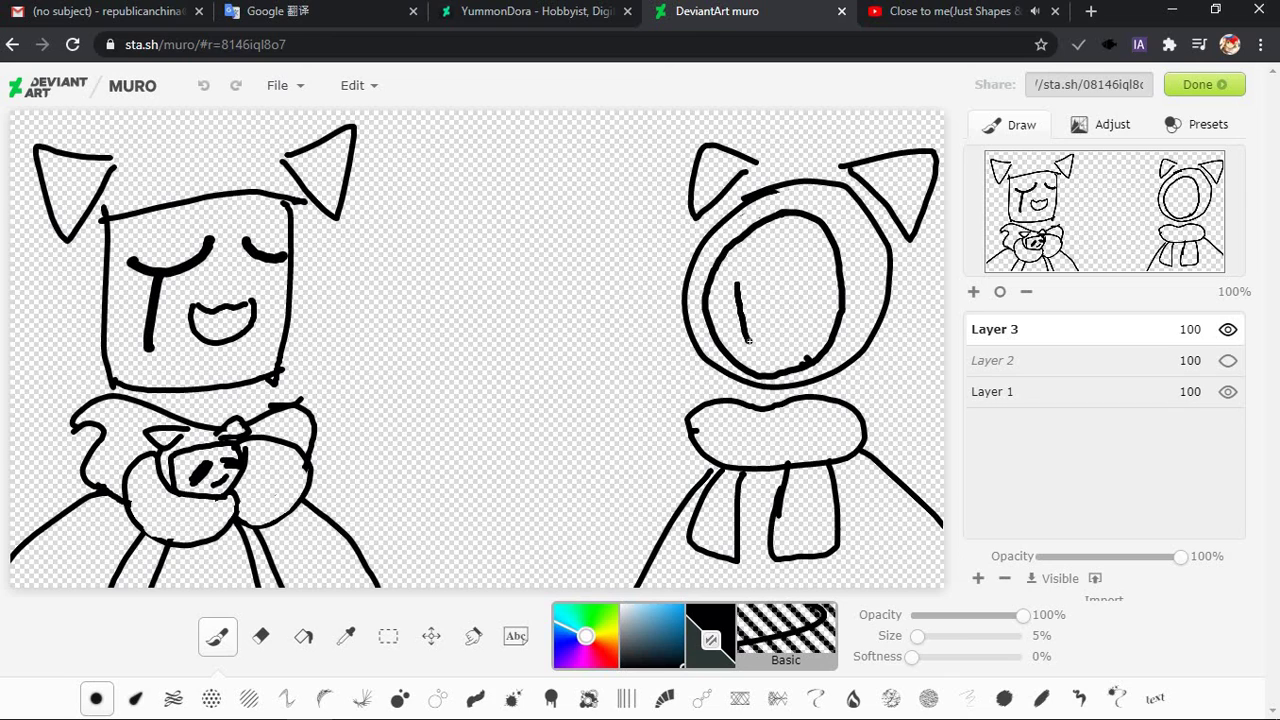
pyautogui.hotkey('ctrl', 'z')
pyautogui.moveTo(740, 267); pyautogui.dragTo(751, 339)
pyautogui.hotkey('ctrl', 'z')
pyautogui.moveTo(737, 258)
pyautogui.mouseDown()
pyautogui.moveTo(742, 344)
pyautogui.moveTo(748, 276)
pyautogui.mouseUp()
pyautogui.hotkey('ctrl', 'z')
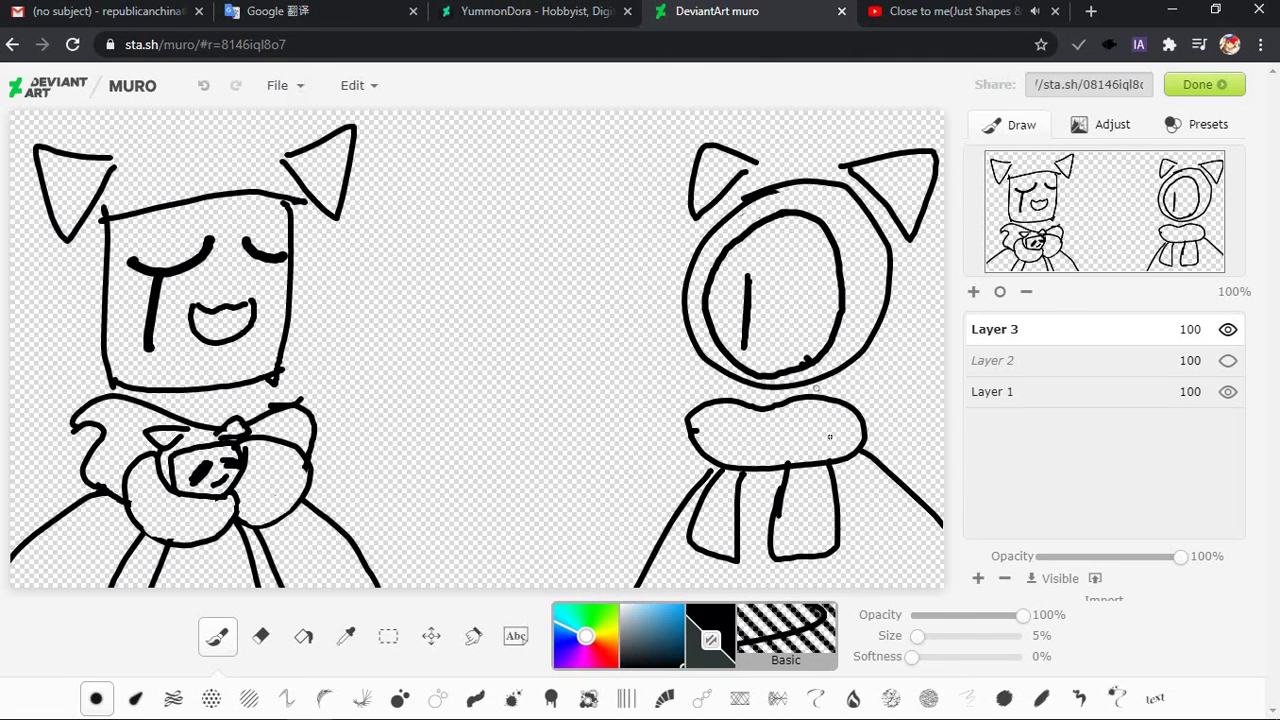
# On a new layer directly beneath Layer 3, paint the square head light blue with the brush size at 100%
pyautogui.click(978, 578)
pyautogui.moveTo(1013, 330); pyautogui.dragTo(1022, 385)
pyautogui.moveTo(648, 636)
pyautogui.mouseDown()
pyautogui.moveTo(686, 596)
pyautogui.moveTo(672, 603)
pyautogui.mouseUp()
pyautogui.moveTo(917, 636); pyautogui.dragTo(1022, 636)
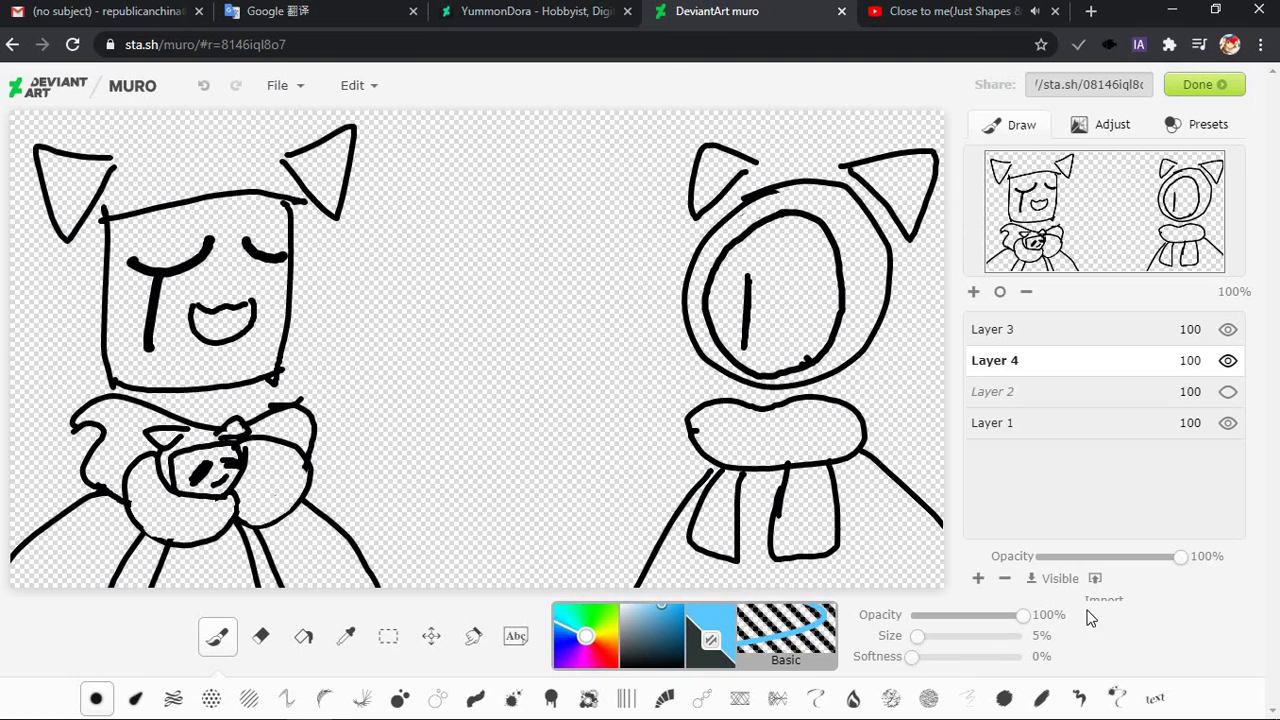
pyautogui.moveTo(225, 260)
pyautogui.mouseDown()
pyautogui.moveTo(160, 300)
pyautogui.moveTo(130, 250)
pyautogui.moveTo(250, 245)
pyautogui.moveTo(236, 332)
pyautogui.moveTo(215, 345)
pyautogui.moveTo(140, 340)
pyautogui.moveTo(149, 315)
pyautogui.mouseUp()
pyautogui.hotkey('ctrl', 'z')
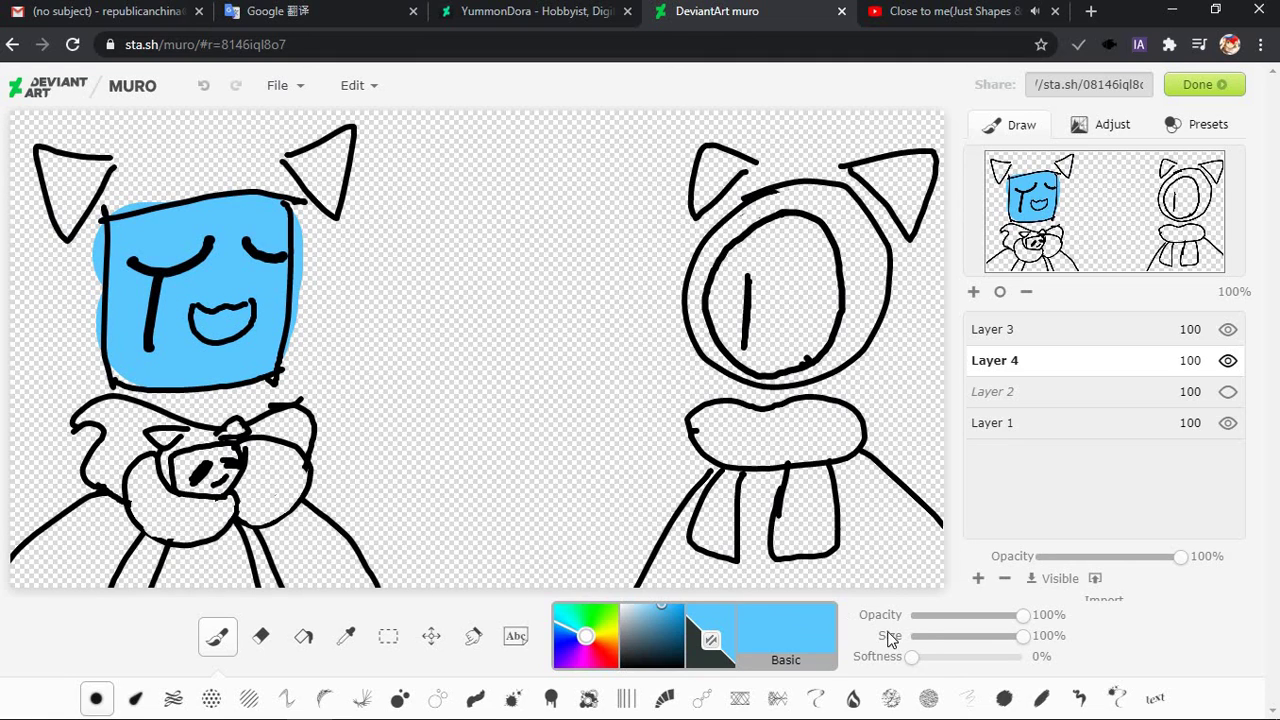
# Paint the square-headed character's scarf dark blue with a smaller brush of 14%, including its pointed end and the gaps along the outline
pyautogui.click(563, 646)
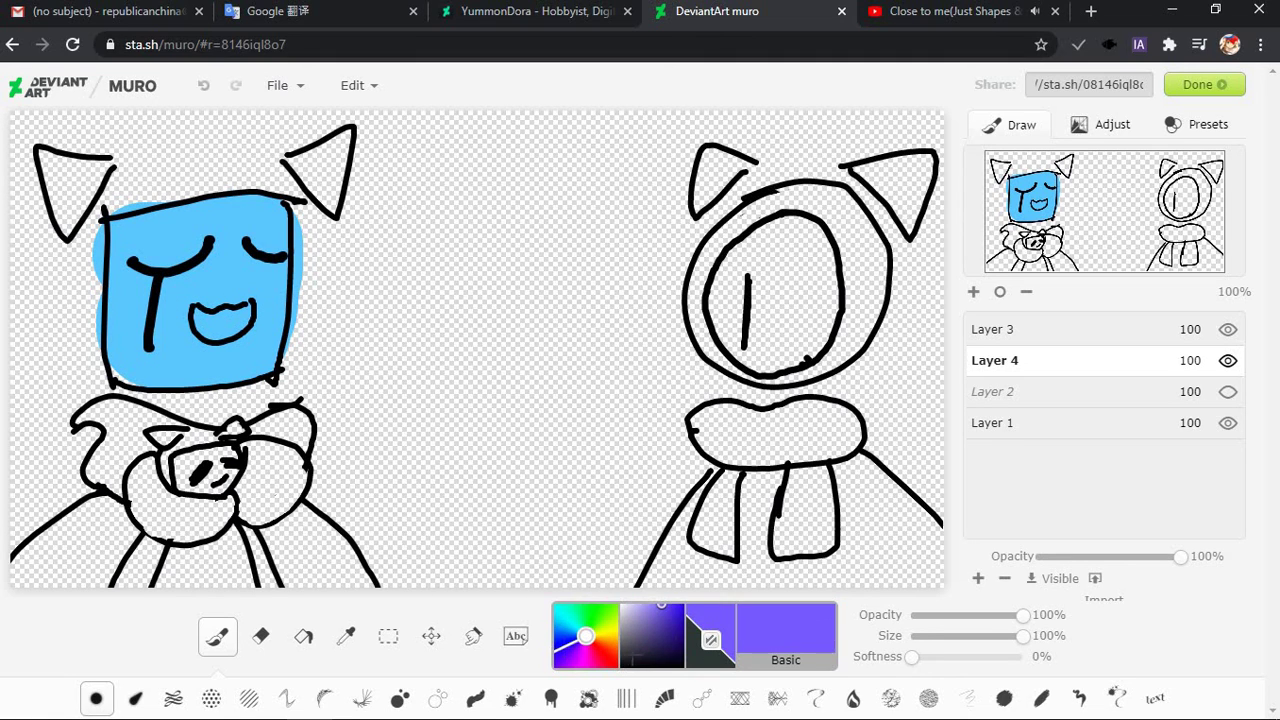
pyautogui.moveTo(677, 642); pyautogui.dragTo(712, 626)
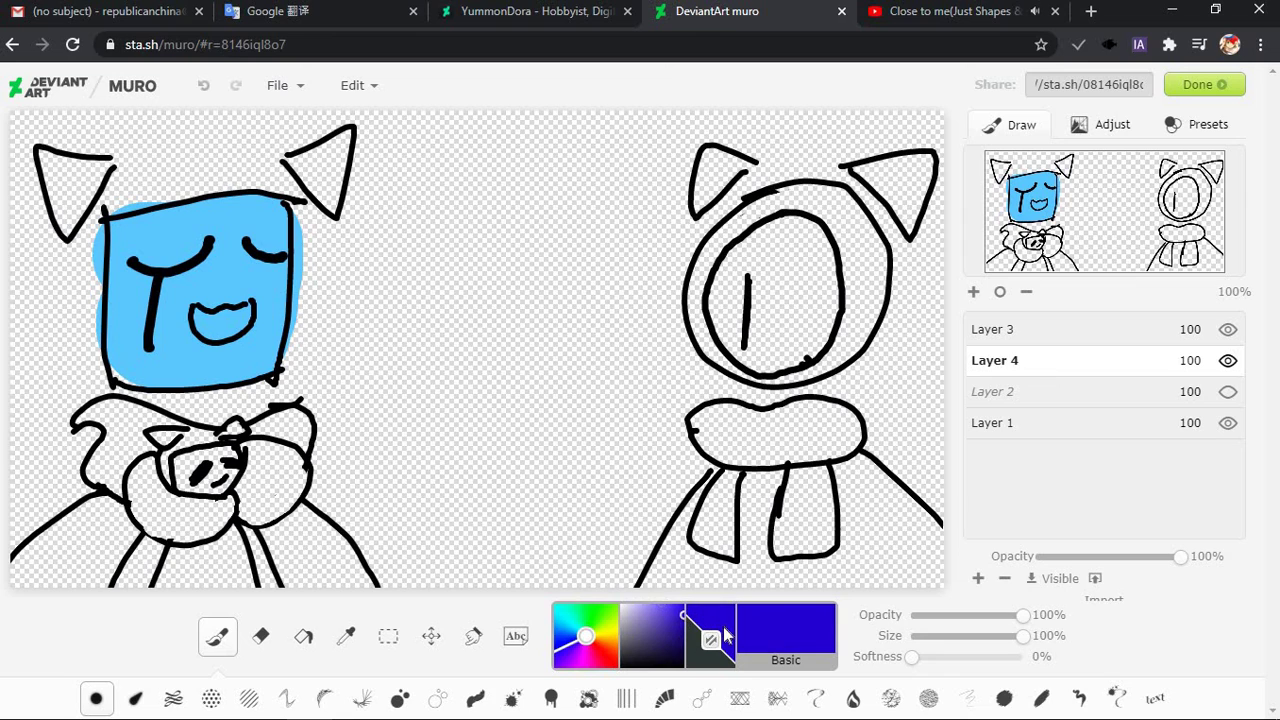
pyautogui.click(928, 636)
pyautogui.moveTo(118, 454)
pyautogui.mouseDown()
pyautogui.moveTo(88, 478)
pyautogui.moveTo(112, 440)
pyautogui.moveTo(104, 420)
pyautogui.moveTo(78, 418)
pyautogui.moveTo(130, 406)
pyautogui.moveTo(228, 440)
pyautogui.moveTo(305, 414)
pyautogui.moveTo(225, 436)
pyautogui.moveTo(285, 413)
pyautogui.moveTo(306, 434)
pyautogui.moveTo(289, 436)
pyautogui.moveTo(310, 436)
pyautogui.mouseUp()
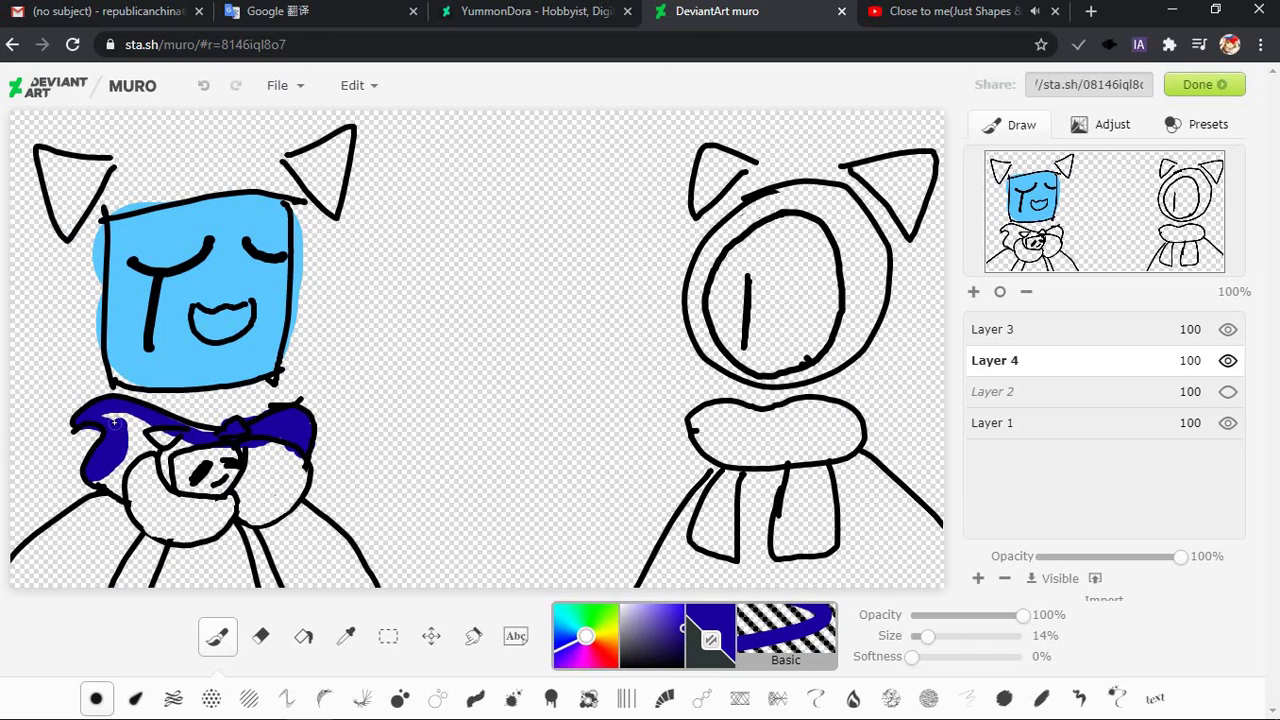
pyautogui.moveTo(115, 420)
pyautogui.mouseDown()
pyautogui.moveTo(120, 464)
pyautogui.moveTo(118, 414)
pyautogui.moveTo(158, 440)
pyautogui.moveTo(188, 440)
pyautogui.moveTo(104, 412)
pyautogui.mouseUp()
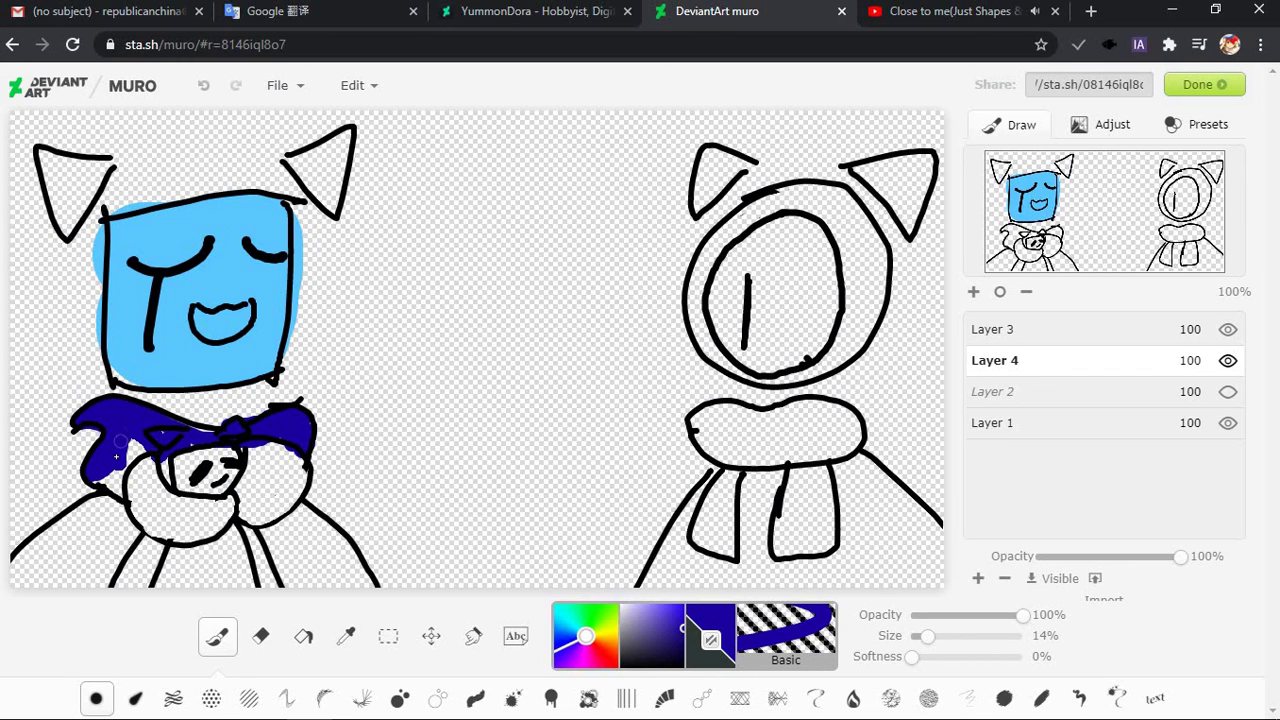
pyautogui.moveTo(116, 456)
pyautogui.mouseDown()
pyautogui.moveTo(124, 502)
pyautogui.moveTo(125, 455)
pyautogui.moveTo(140, 442)
pyautogui.moveTo(116, 470)
pyautogui.moveTo(138, 446)
pyautogui.mouseUp()
# Paint the two narrow strips hanging down the square-headed character's chest dark blue
pyautogui.moveTo(246, 528)
pyautogui.mouseDown()
pyautogui.moveTo(265, 622)
pyautogui.moveTo(255, 549)
pyautogui.moveTo(268, 582)
pyautogui.mouseUp()
pyautogui.moveTo(158, 530)
pyautogui.mouseDown()
pyautogui.moveTo(102, 578)
pyautogui.moveTo(155, 542)
pyautogui.moveTo(136, 588)
pyautogui.mouseUp()
pyautogui.hotkey('ctrl', 'z')
pyautogui.moveTo(152, 538); pyautogui.dragTo(136, 599)
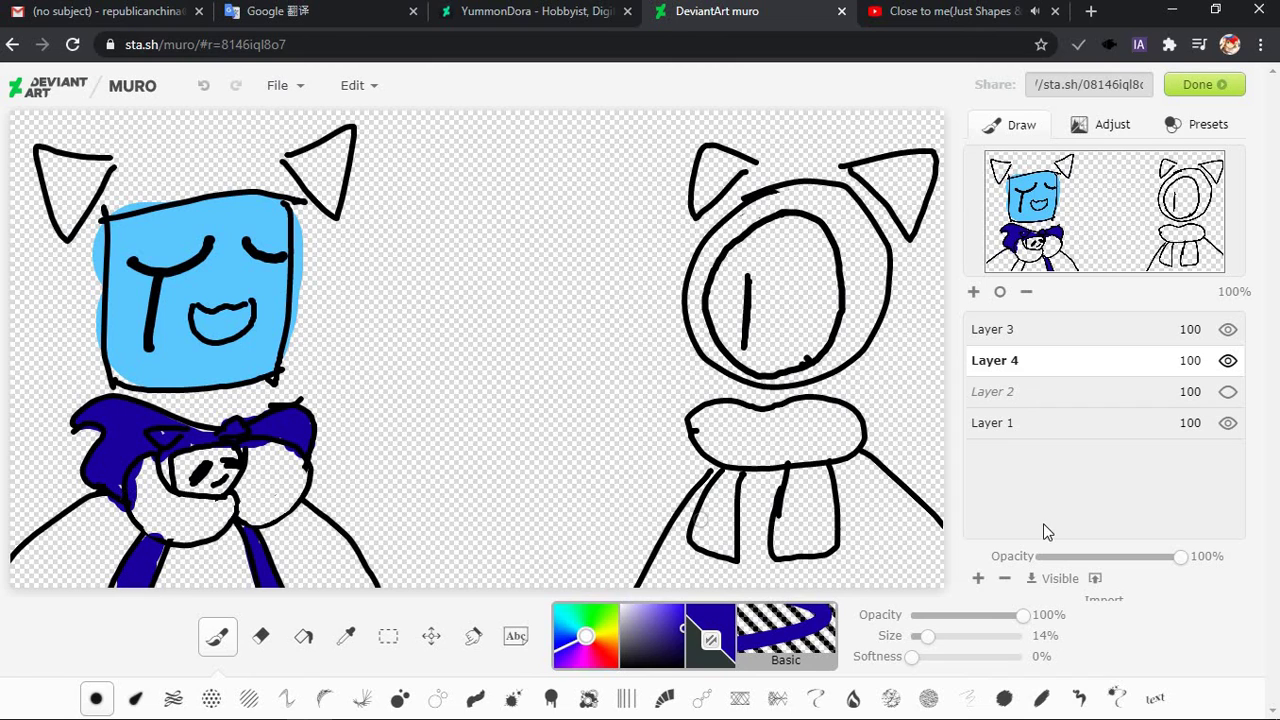
# On a new layer directly beneath Layer 4, paint the square-headed character's shoulders and body light purple with a 100% brush
pyautogui.click(657, 631)
pyautogui.moveTo(657, 558); pyautogui.dragTo(643, 553)
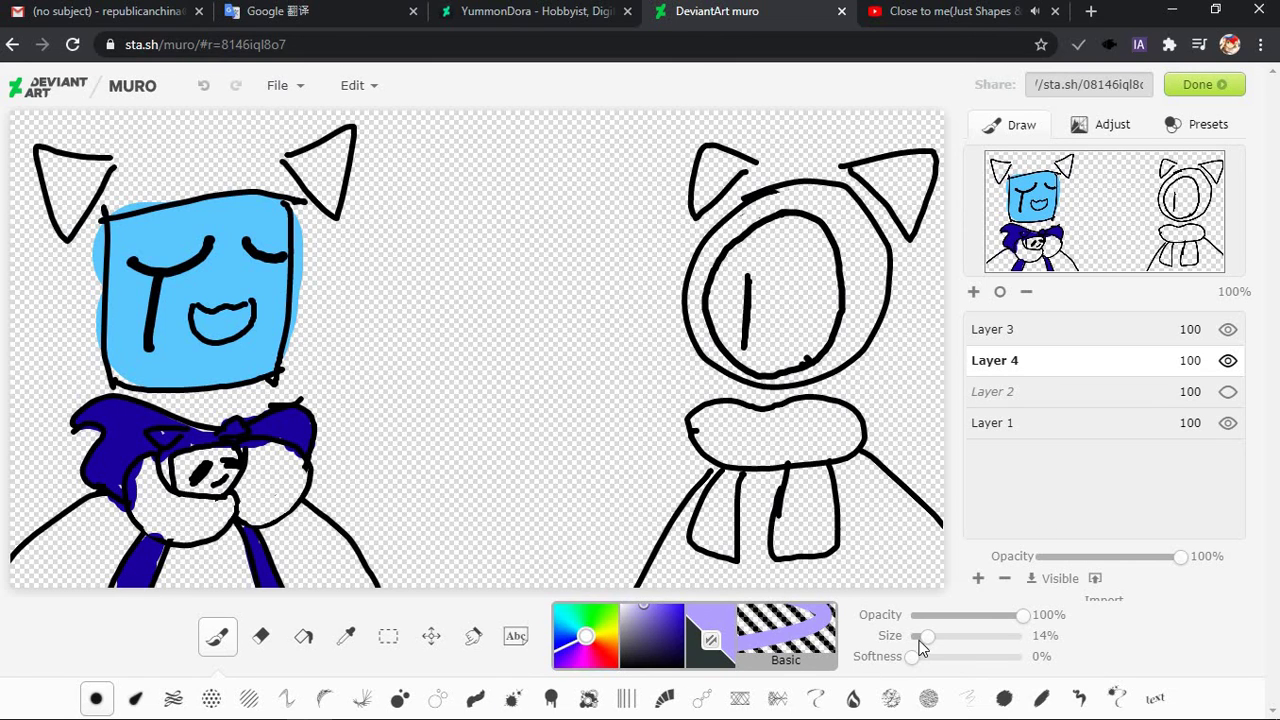
pyautogui.moveTo(920, 638); pyautogui.dragTo(1030, 636)
pyautogui.click(978, 578)
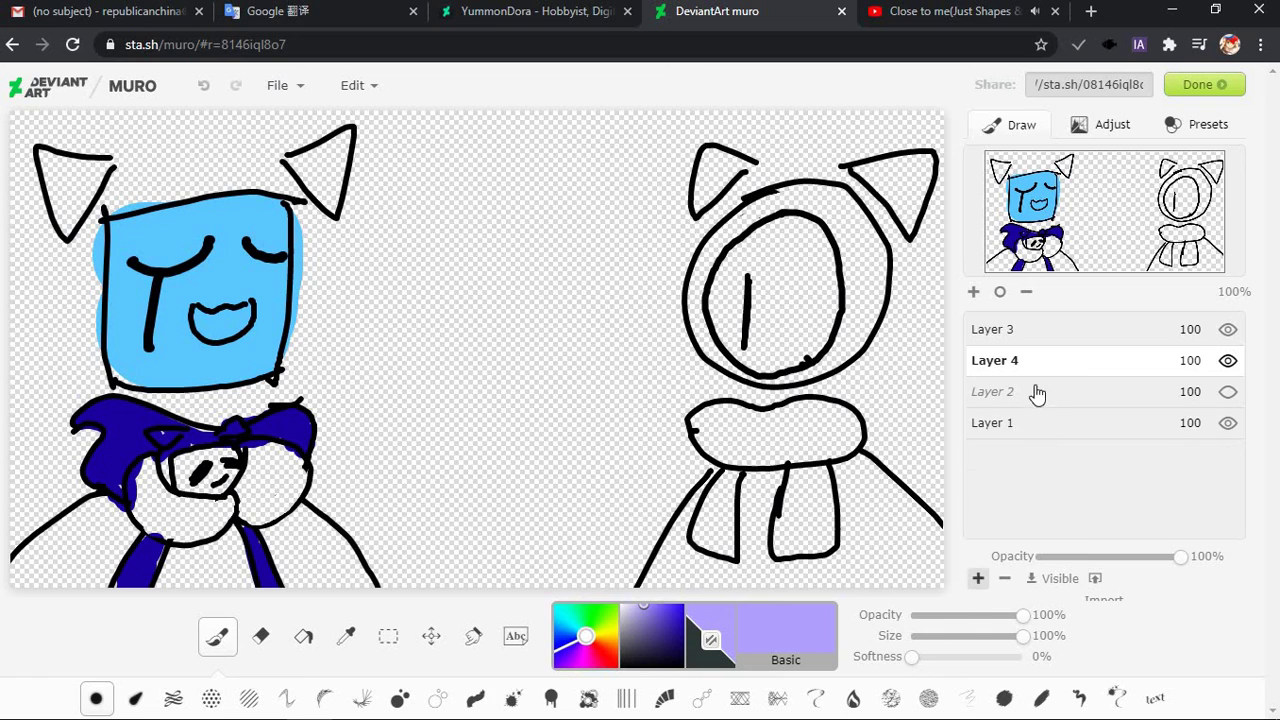
pyautogui.moveTo(1049, 386); pyautogui.dragTo(1051, 423)
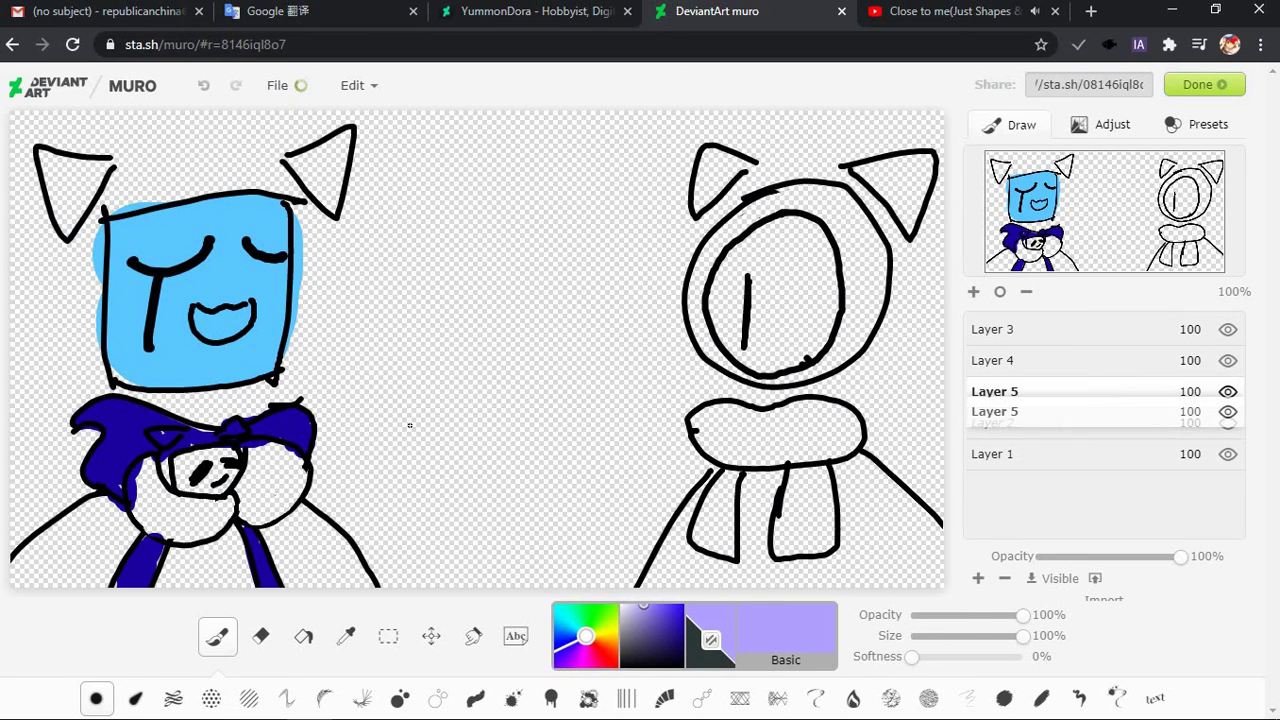
pyautogui.moveTo(315, 405)
pyautogui.mouseDown()
pyautogui.moveTo(290, 460)
pyautogui.moveTo(178, 558)
pyautogui.mouseUp()
pyautogui.hotkey('ctrl', 'z')
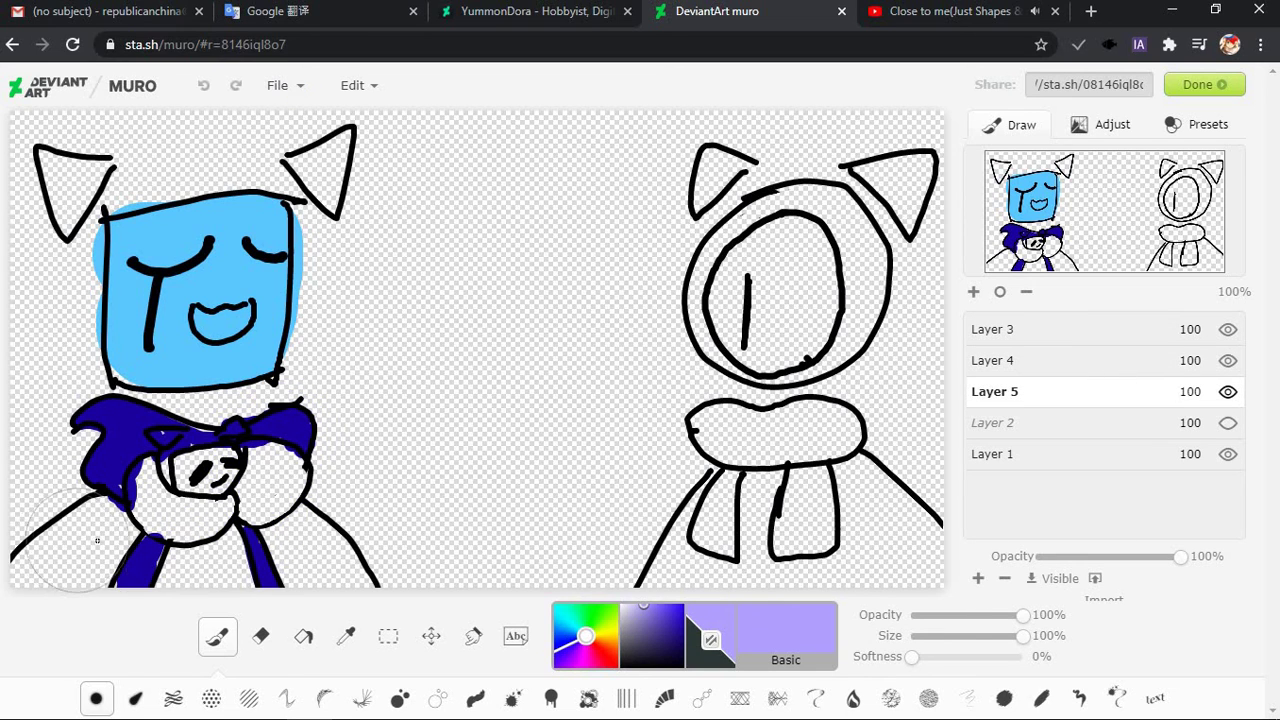
pyautogui.moveTo(140, 500)
pyautogui.mouseDown()
pyautogui.moveTo(30, 570)
pyautogui.moveTo(150, 530)
pyautogui.moveTo(60, 560)
pyautogui.moveTo(100, 520)
pyautogui.moveTo(40, 560)
pyautogui.mouseUp()
pyautogui.moveTo(228, 577)
pyautogui.mouseDown()
pyautogui.moveTo(194, 580)
pyautogui.moveTo(316, 564)
pyautogui.moveTo(111, 538)
pyautogui.moveTo(92, 541)
pyautogui.moveTo(104, 543)
pyautogui.moveTo(56, 590)
pyautogui.moveTo(290, 558)
pyautogui.moveTo(278, 547)
pyautogui.moveTo(334, 591)
pyautogui.mouseUp()
pyautogui.hotkey('ctrl', 'z')
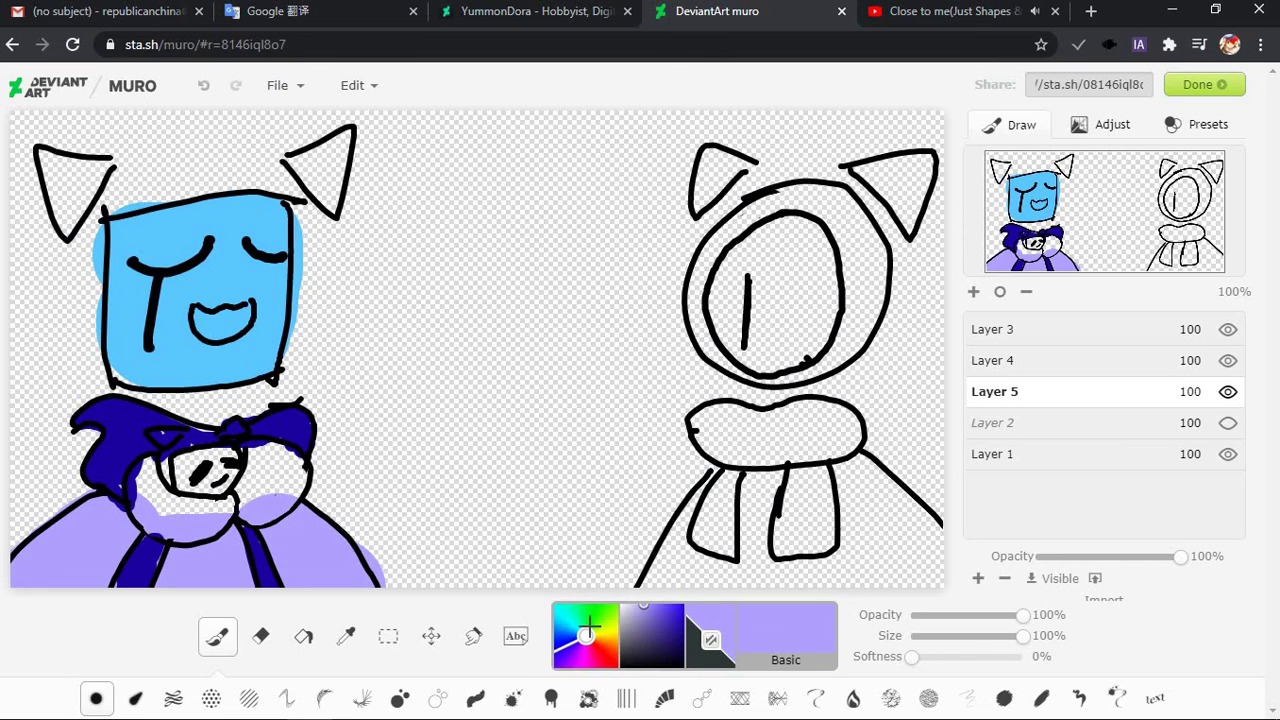
# Sample the light blue from the square head and paint the round-headed character's scarf with it on Layer 5, using a 29% brush
pyautogui.click(563, 607)
pyautogui.click(557, 628)
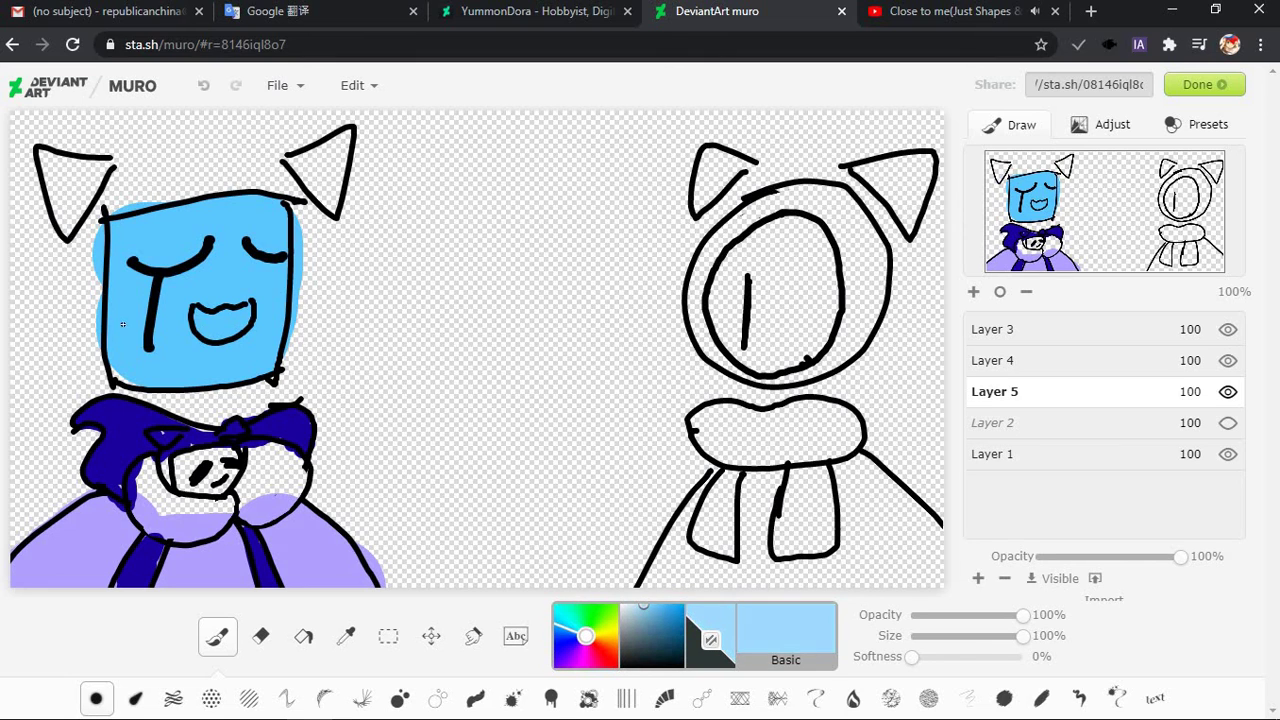
pyautogui.rightClick(166, 355)
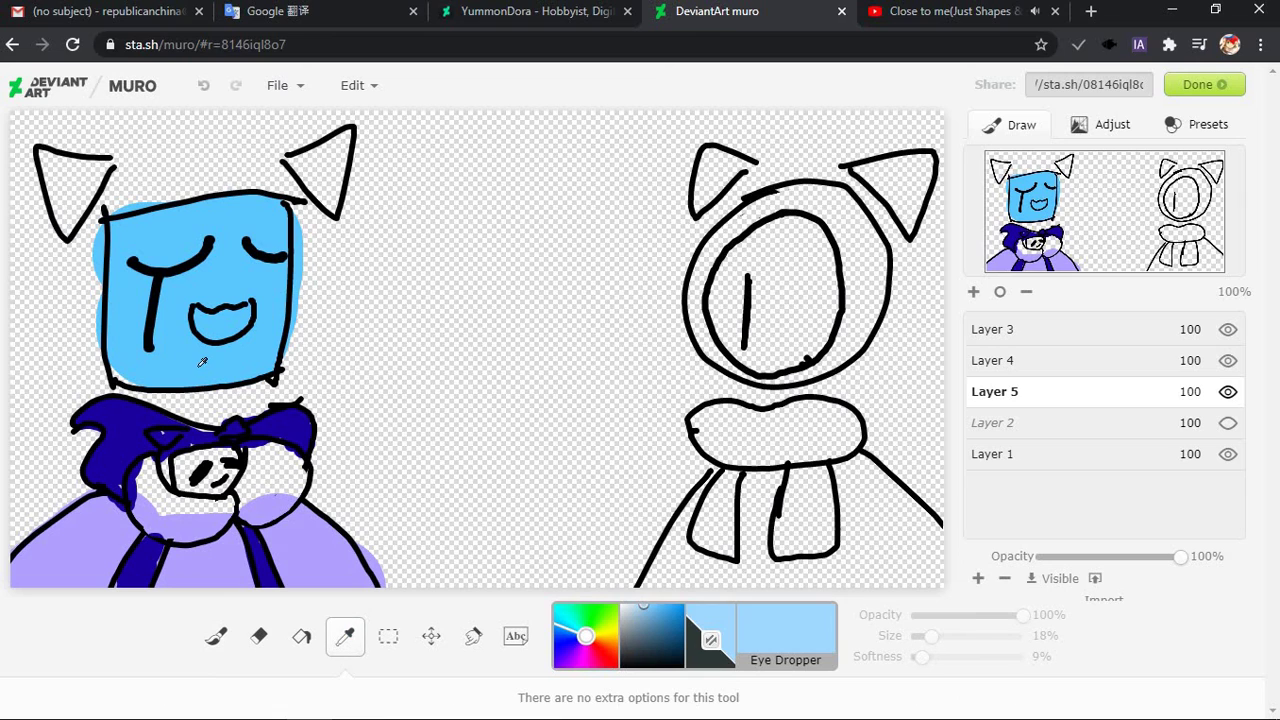
pyautogui.click(202, 362)
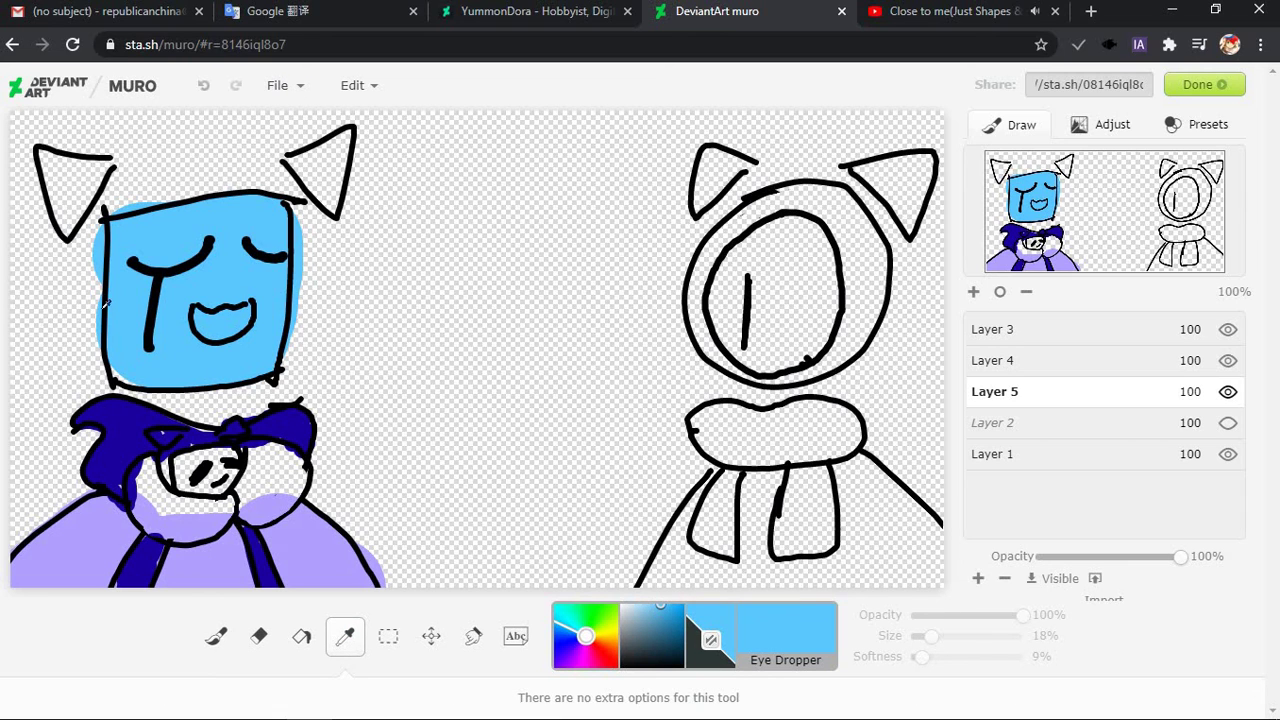
pyautogui.click(216, 636)
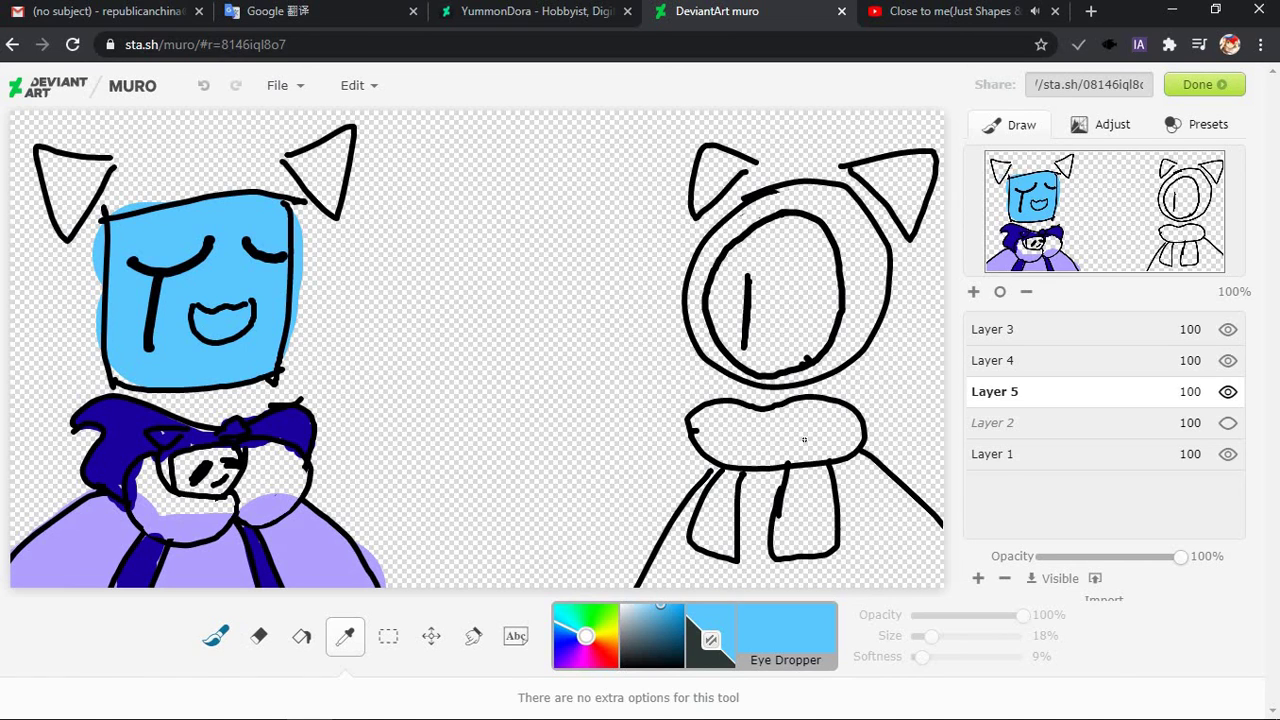
pyautogui.click(943, 636)
pyautogui.moveTo(698, 440)
pyautogui.mouseDown()
pyautogui.moveTo(741, 445)
pyautogui.moveTo(707, 450)
pyautogui.moveTo(773, 415)
pyautogui.moveTo(771, 450)
pyautogui.moveTo(778, 423)
pyautogui.moveTo(835, 437)
pyautogui.moveTo(795, 447)
pyautogui.mouseUp()
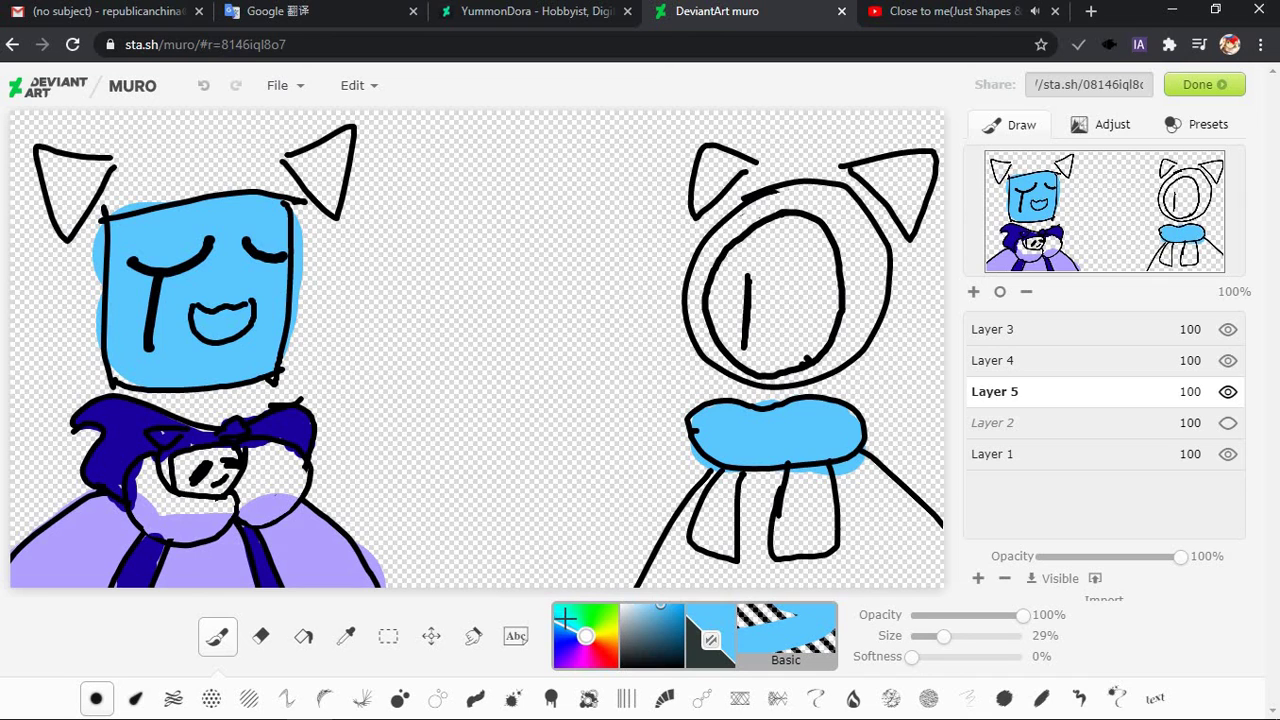
# Paint the two rounded shapes below the square-headed character's scarf pale cyan and the small outlined shape between them a brighter cyan
pyautogui.moveTo(648, 625); pyautogui.dragTo(636, 560)
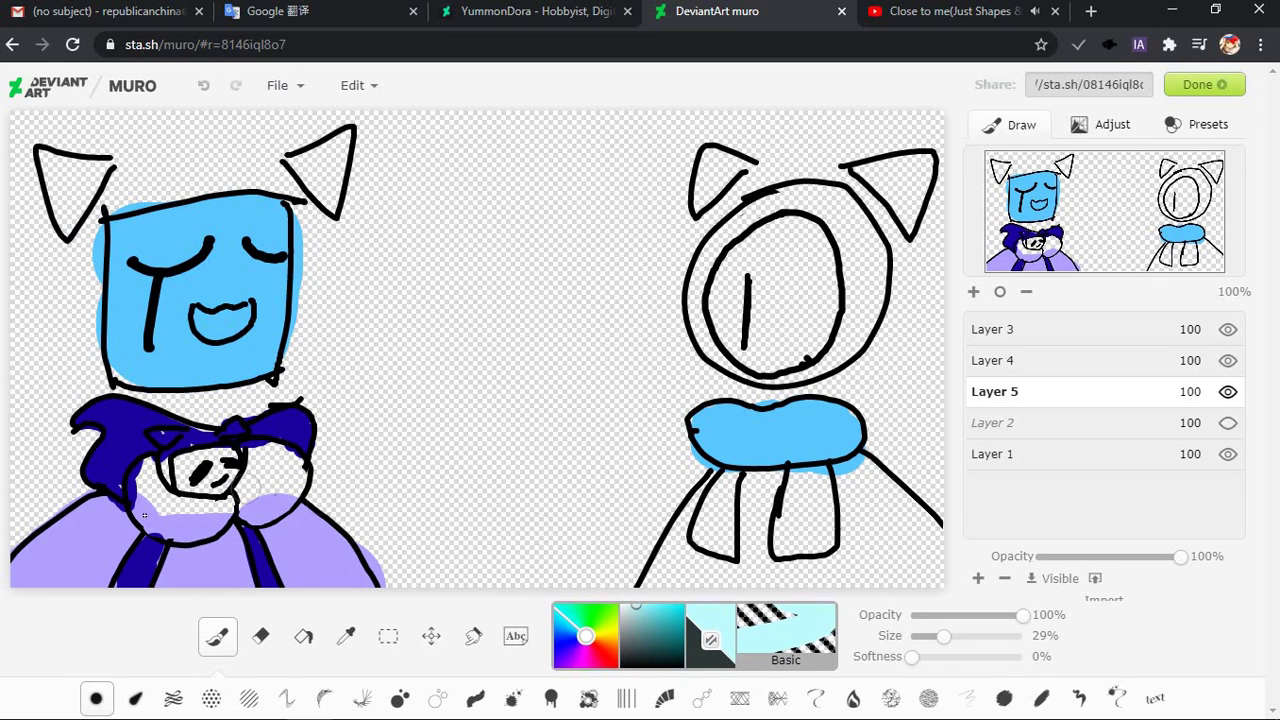
pyautogui.moveTo(144, 515)
pyautogui.mouseDown()
pyautogui.moveTo(187, 507)
pyautogui.moveTo(150, 475)
pyautogui.moveTo(143, 501)
pyautogui.moveTo(173, 529)
pyautogui.moveTo(220, 510)
pyautogui.moveTo(147, 477)
pyautogui.moveTo(150, 498)
pyautogui.moveTo(272, 495)
pyautogui.moveTo(280, 476)
pyautogui.moveTo(262, 458)
pyautogui.moveTo(246, 510)
pyautogui.moveTo(282, 506)
pyautogui.moveTo(291, 468)
pyautogui.mouseUp()
pyautogui.hotkey('ctrl', 'z')
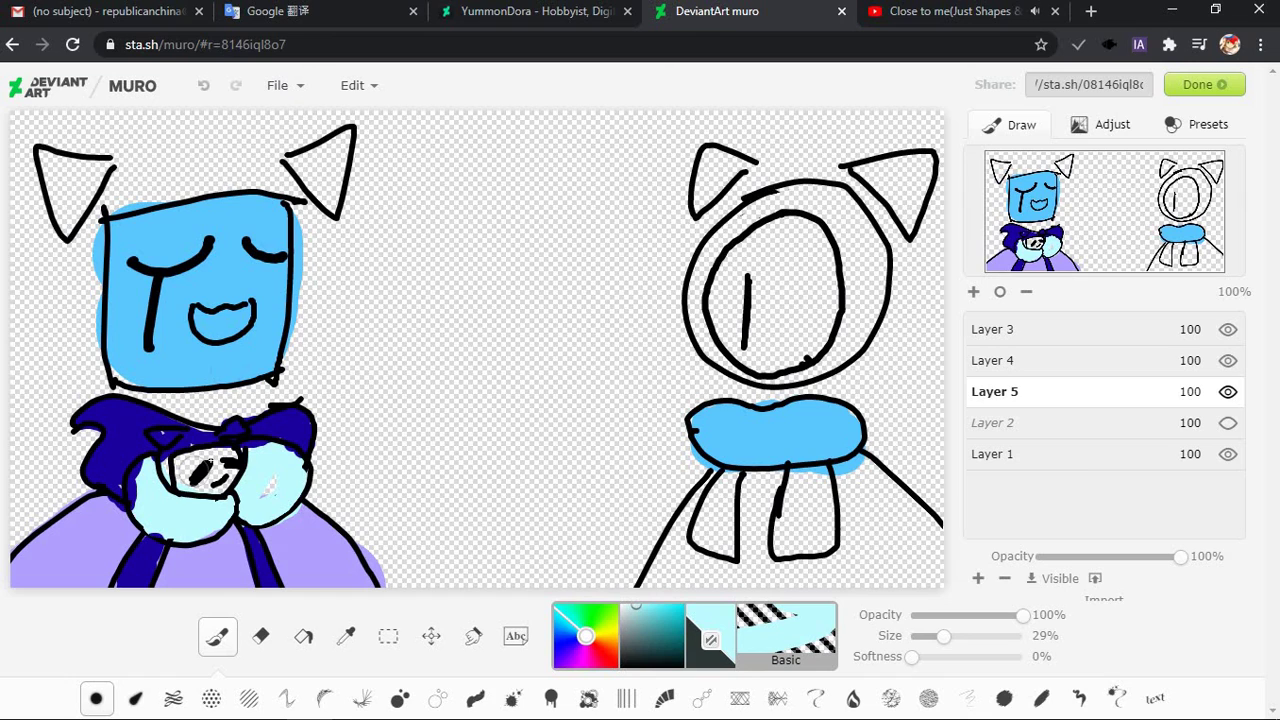
pyautogui.moveTo(672, 632)
pyautogui.mouseDown()
pyautogui.moveTo(681, 603)
pyautogui.moveTo(640, 552)
pyautogui.moveTo(660, 540)
pyautogui.moveTo(645, 543)
pyautogui.mouseUp()
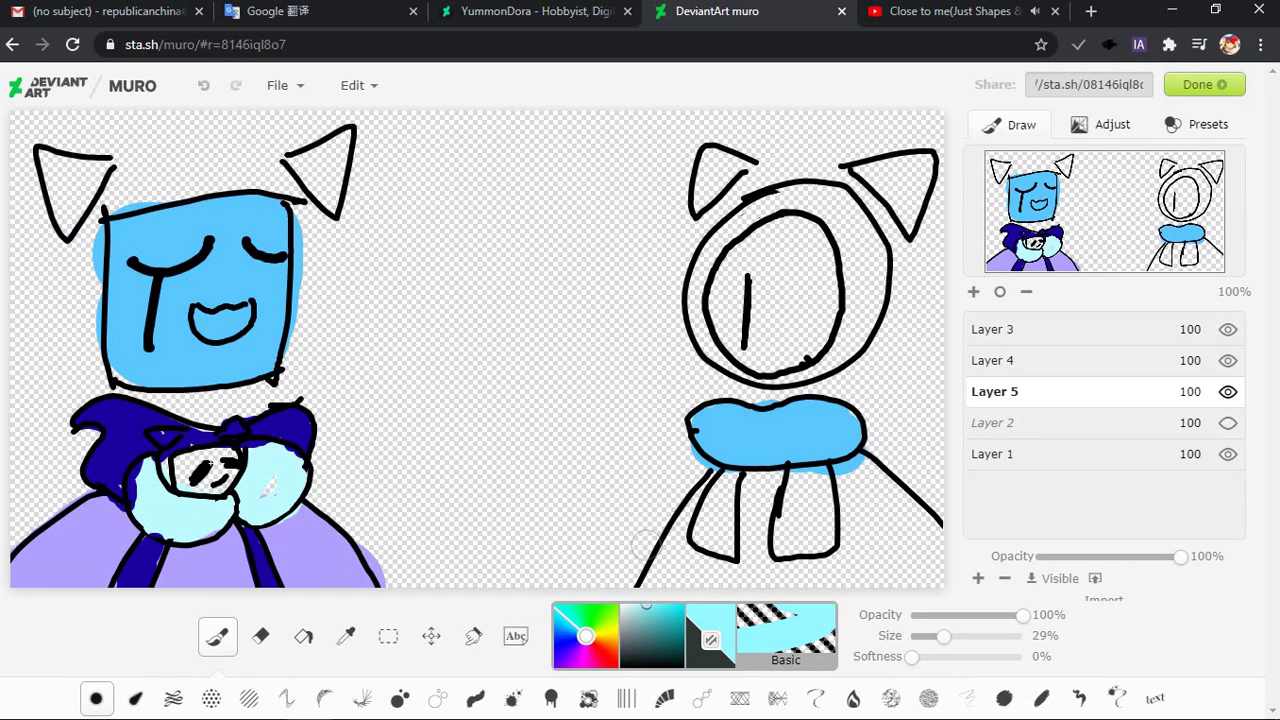
pyautogui.moveTo(205, 480)
pyautogui.mouseDown()
pyautogui.moveTo(190, 468)
pyautogui.moveTo(222, 462)
pyautogui.moveTo(220, 495)
pyautogui.moveTo(245, 485)
pyautogui.mouseUp()
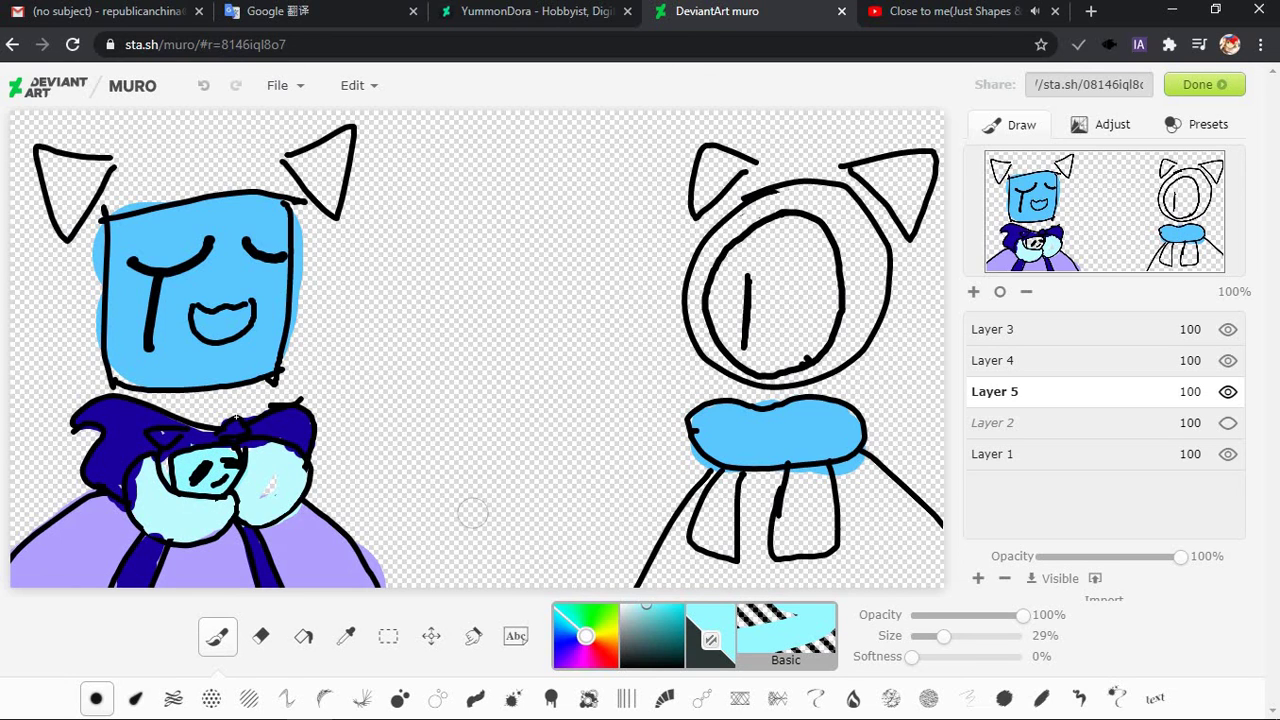
# On Layer 4, paint the two small ear shapes over the dark blue scarf near-white with a brush softness of 100%
pyautogui.moveTo(630, 615); pyautogui.dragTo(626, 607)
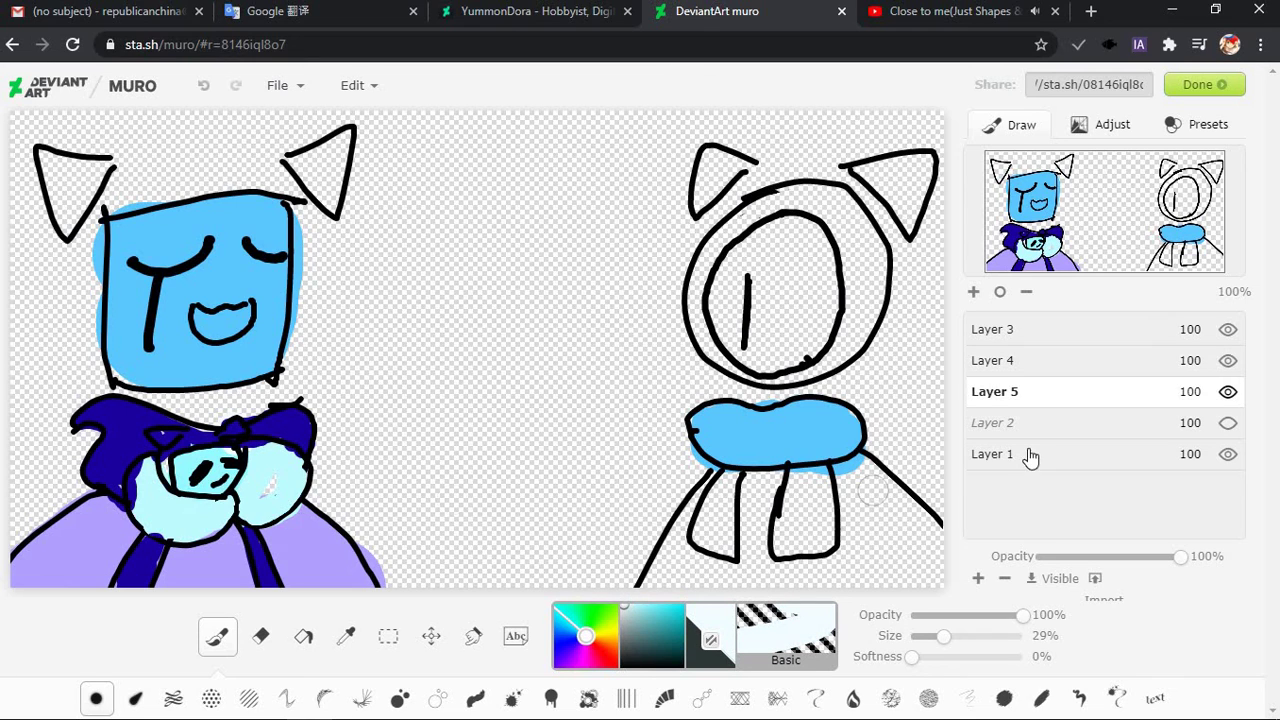
pyautogui.click(995, 360)
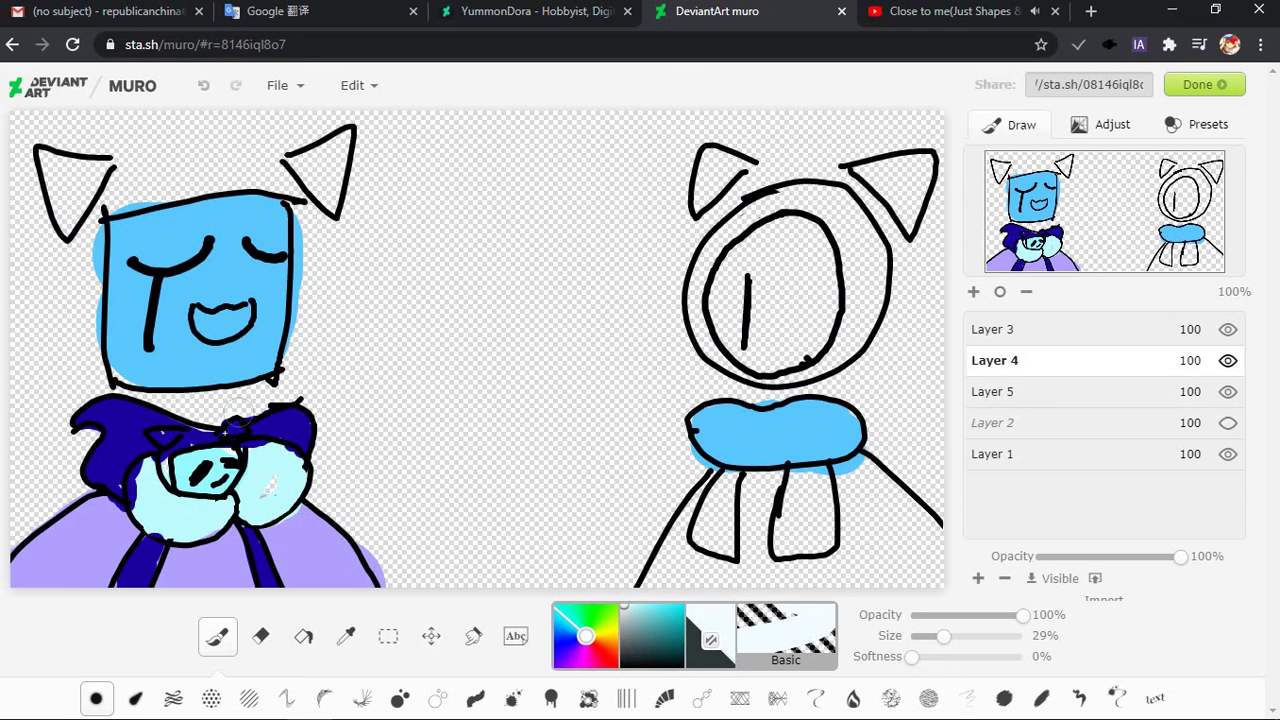
pyautogui.click(995, 391)
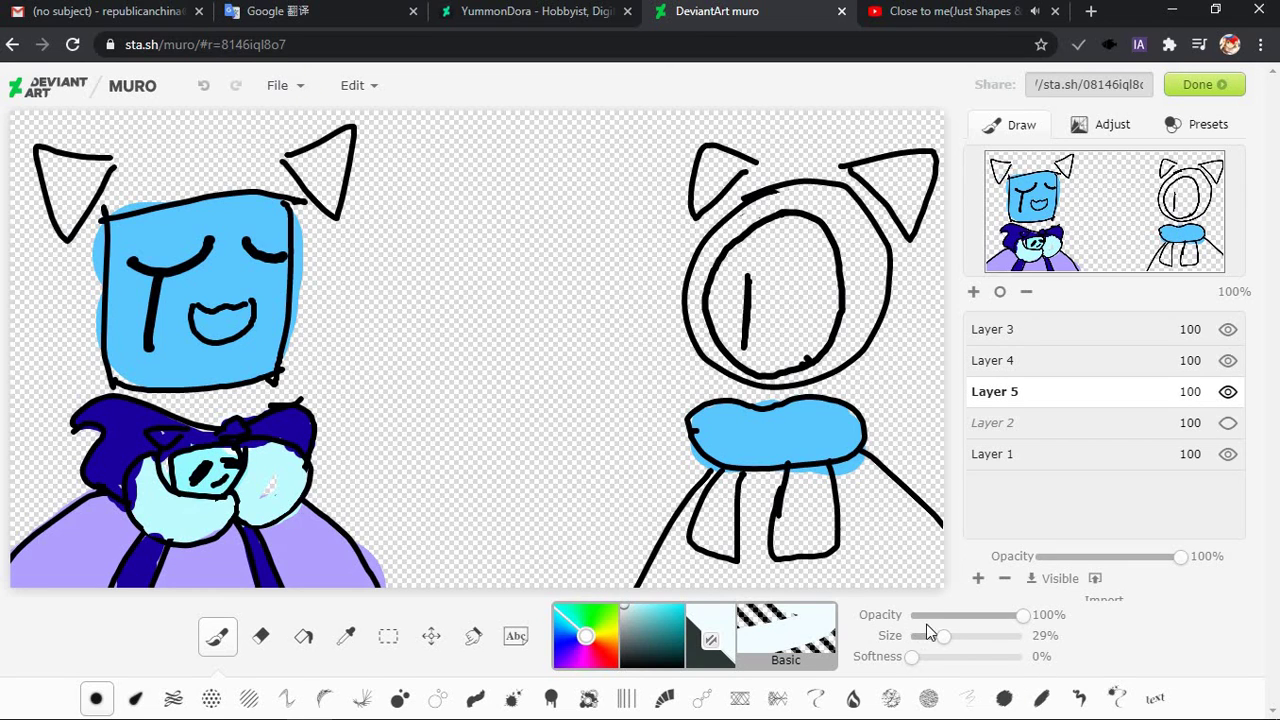
pyautogui.scroll(1, 1038, 652)
pyautogui.click(1020, 656)
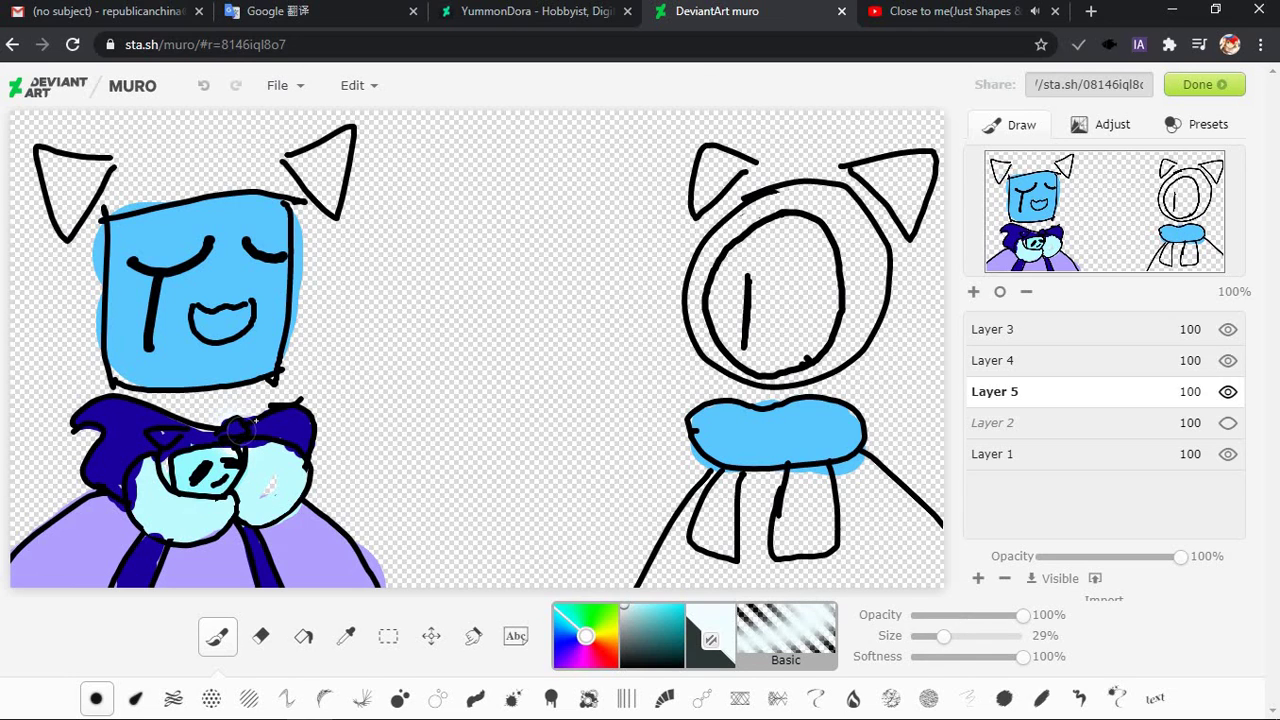
pyautogui.click(1042, 364)
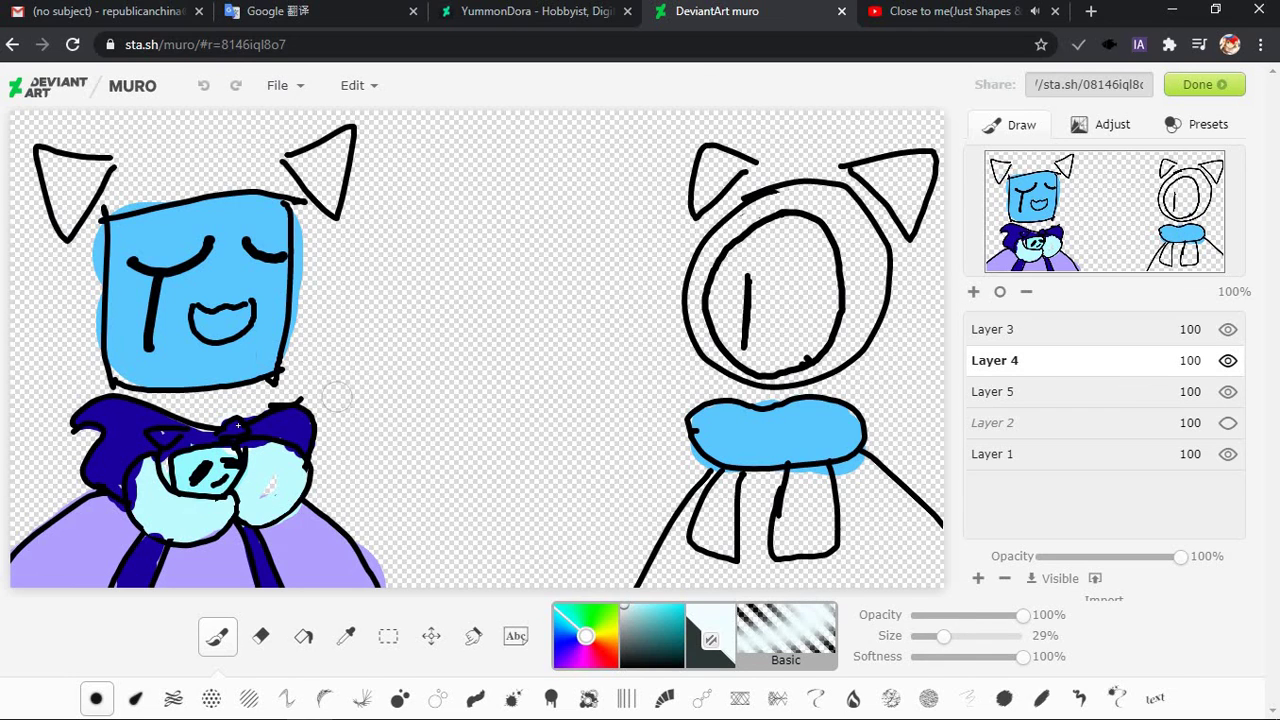
pyautogui.moveTo(250, 418)
pyautogui.mouseDown()
pyautogui.moveTo(150, 448)
pyautogui.moveTo(180, 438)
pyautogui.mouseUp()
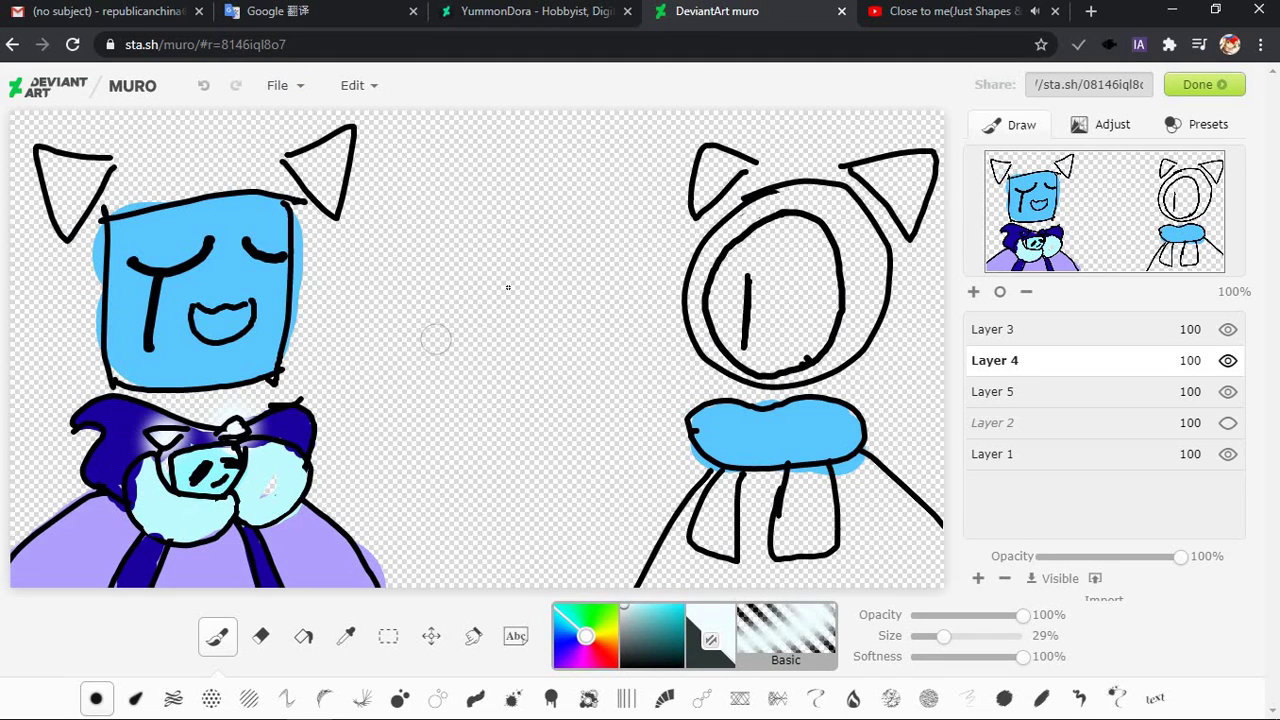
# Sample the pale cyan and softly paint over the gaps and edges of the two rounded shapes on Layer 4
pyautogui.click(261, 637)
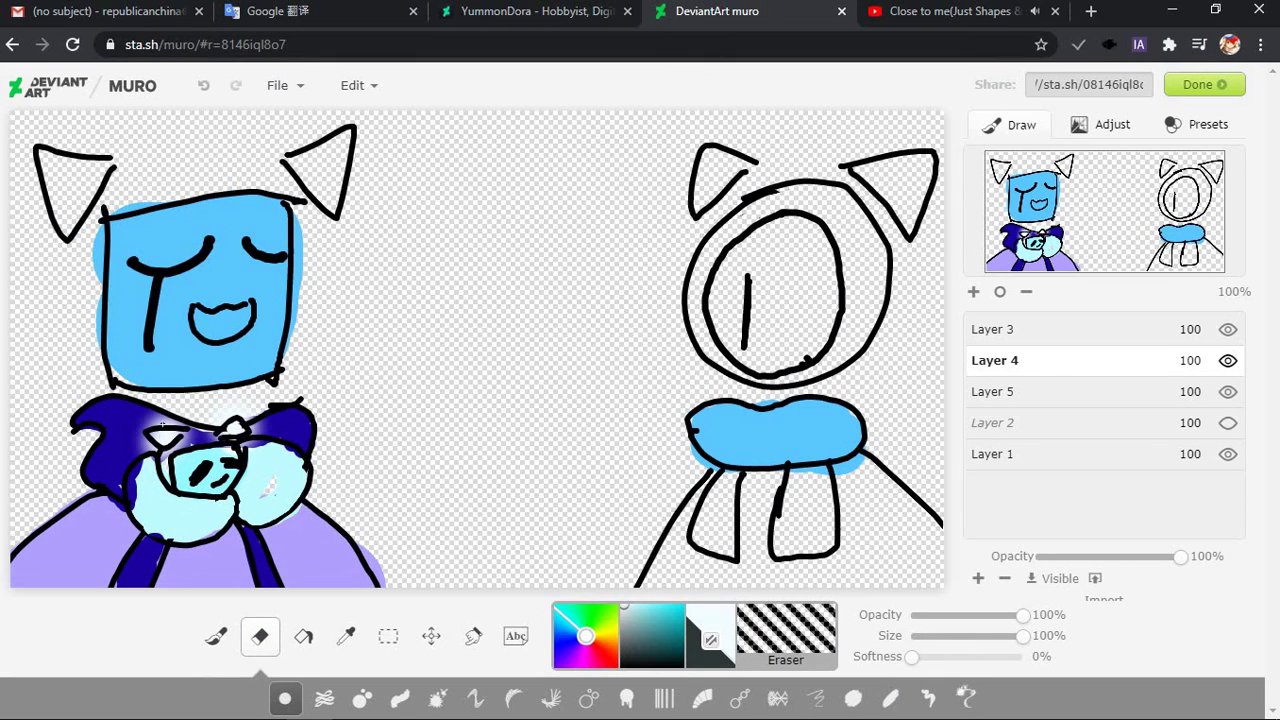
pyautogui.click(346, 636)
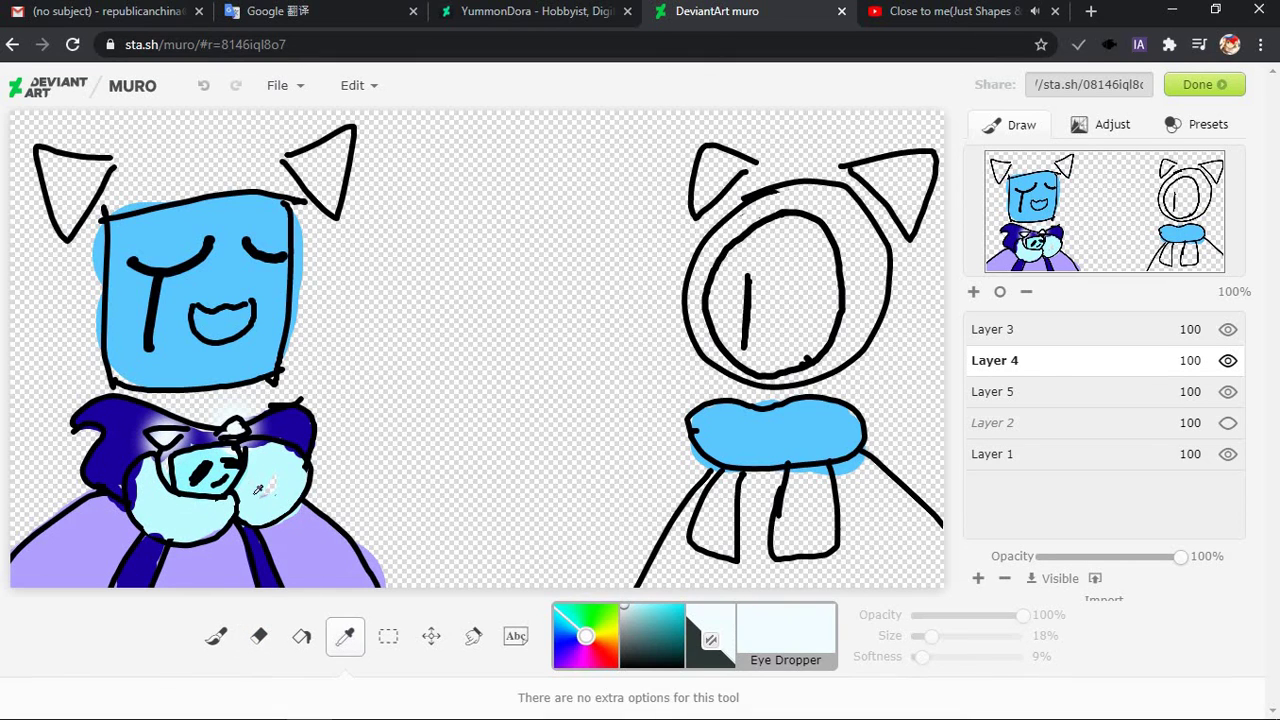
pyautogui.click(260, 491)
pyautogui.press('b')
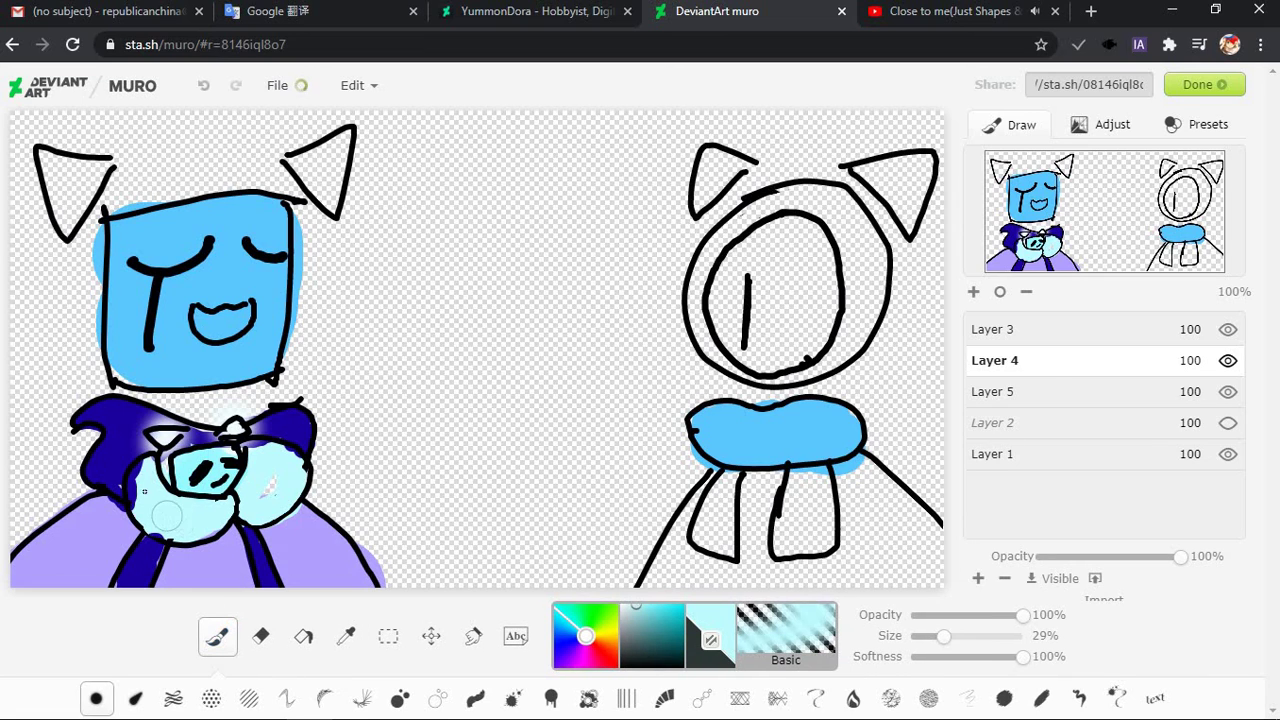
pyautogui.moveTo(146, 488)
pyautogui.mouseDown()
pyautogui.moveTo(150, 474)
pyautogui.moveTo(142, 490)
pyautogui.mouseUp()
pyautogui.moveTo(261, 477)
pyautogui.mouseDown()
pyautogui.moveTo(262, 495)
pyautogui.moveTo(280, 465)
pyautogui.moveTo(265, 458)
pyautogui.moveTo(277, 480)
pyautogui.mouseUp()
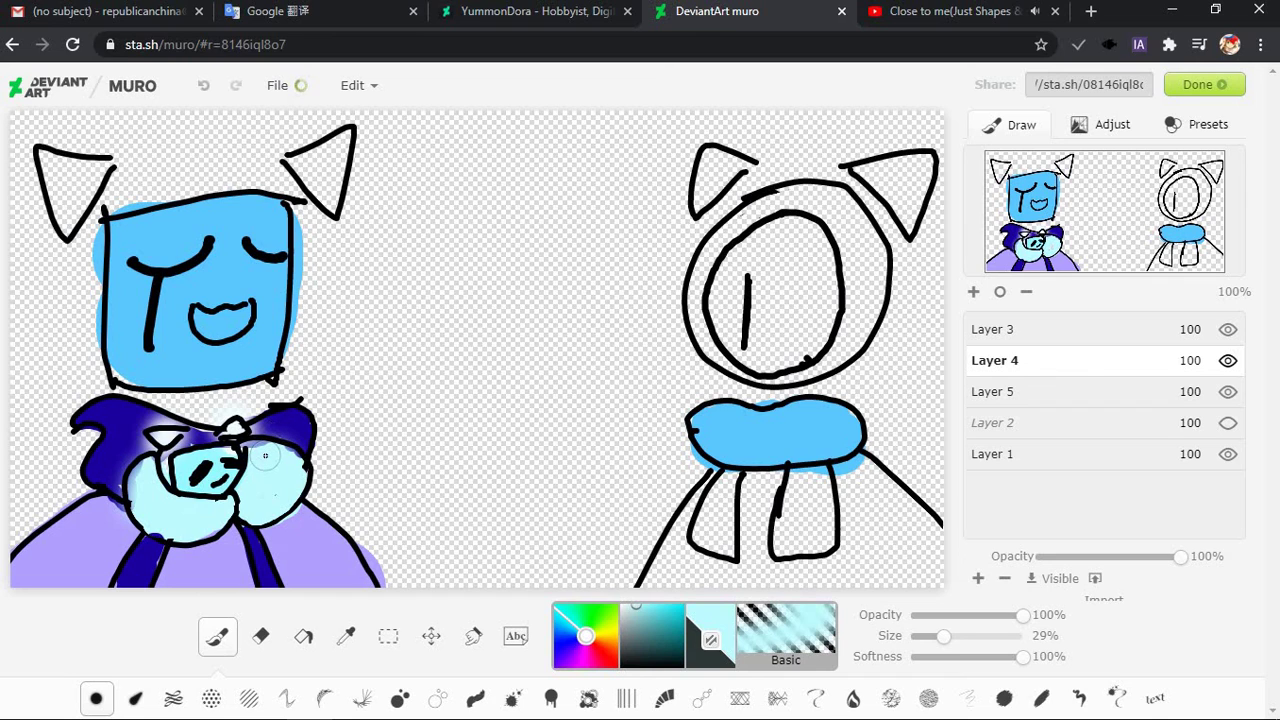
# Set the brush to 25% size and 0% softness and go over the two rounded shapes in pale cyan
pyautogui.click(940, 640)
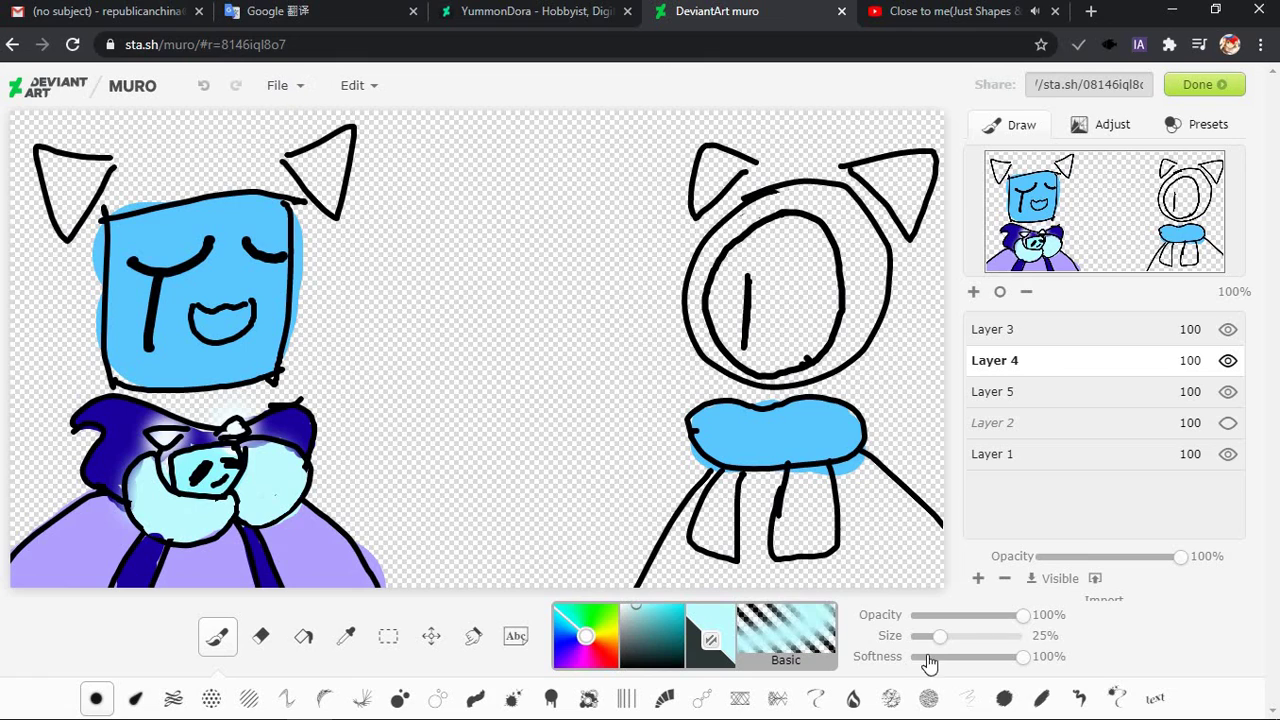
pyautogui.moveTo(925, 657); pyautogui.dragTo(820, 672)
pyautogui.moveTo(167, 511); pyautogui.dragTo(150, 480)
pyautogui.moveTo(285, 481)
pyautogui.mouseDown()
pyautogui.moveTo(285, 495)
pyautogui.moveTo(255, 450)
pyautogui.mouseUp()
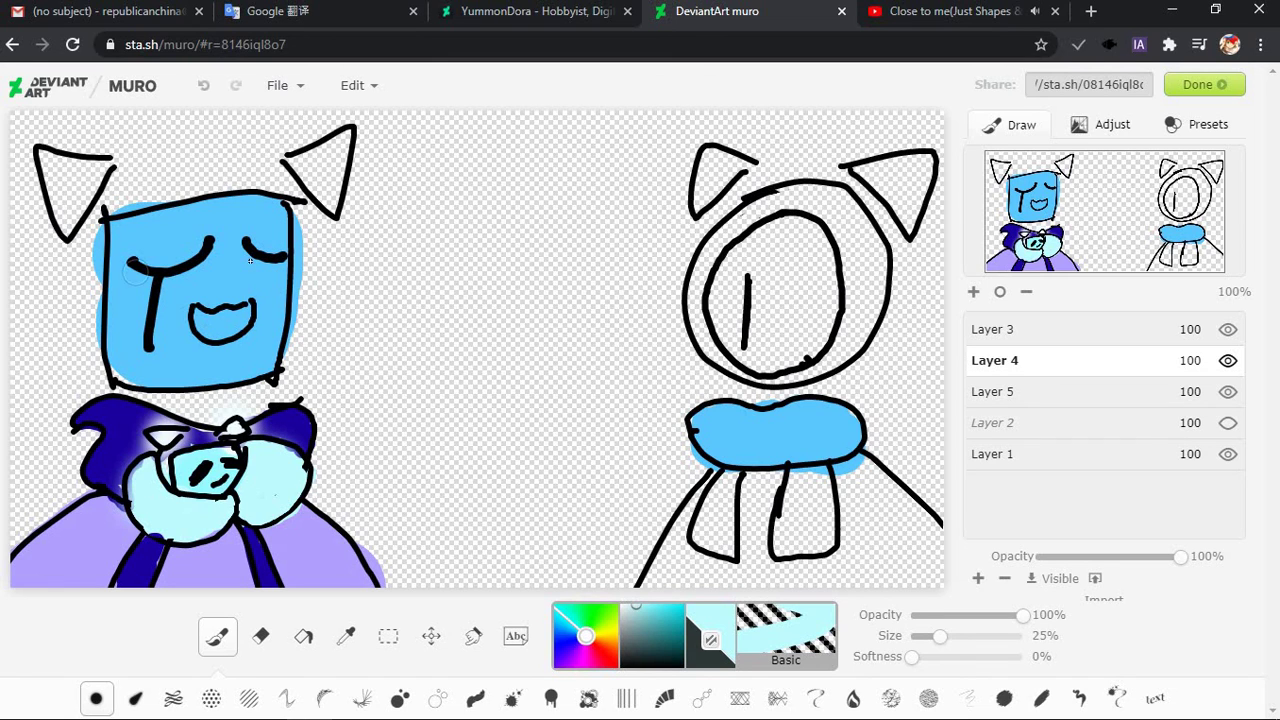
# Set the brush softness to 100% and sample the near-white from the small ear shape on the scarf
pyautogui.moveTo(913, 657); pyautogui.dragTo(1024, 657)
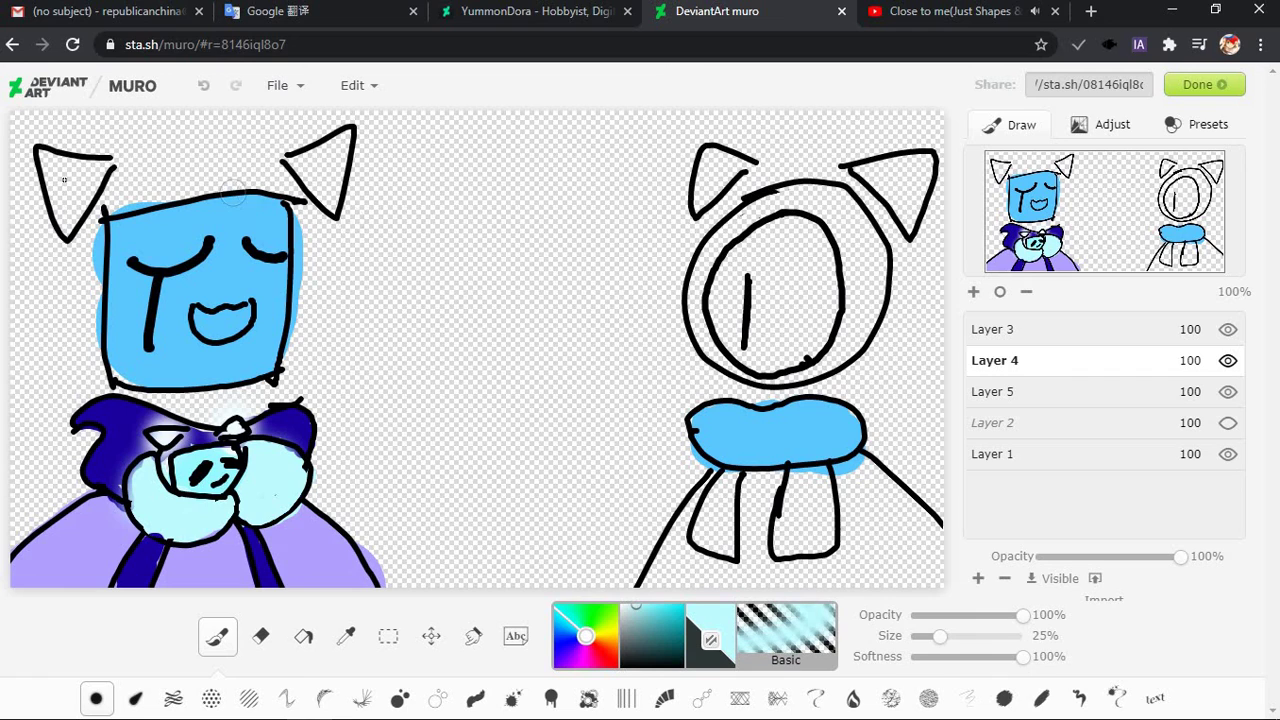
pyautogui.rightClick(235, 428)
pyautogui.click(348, 638)
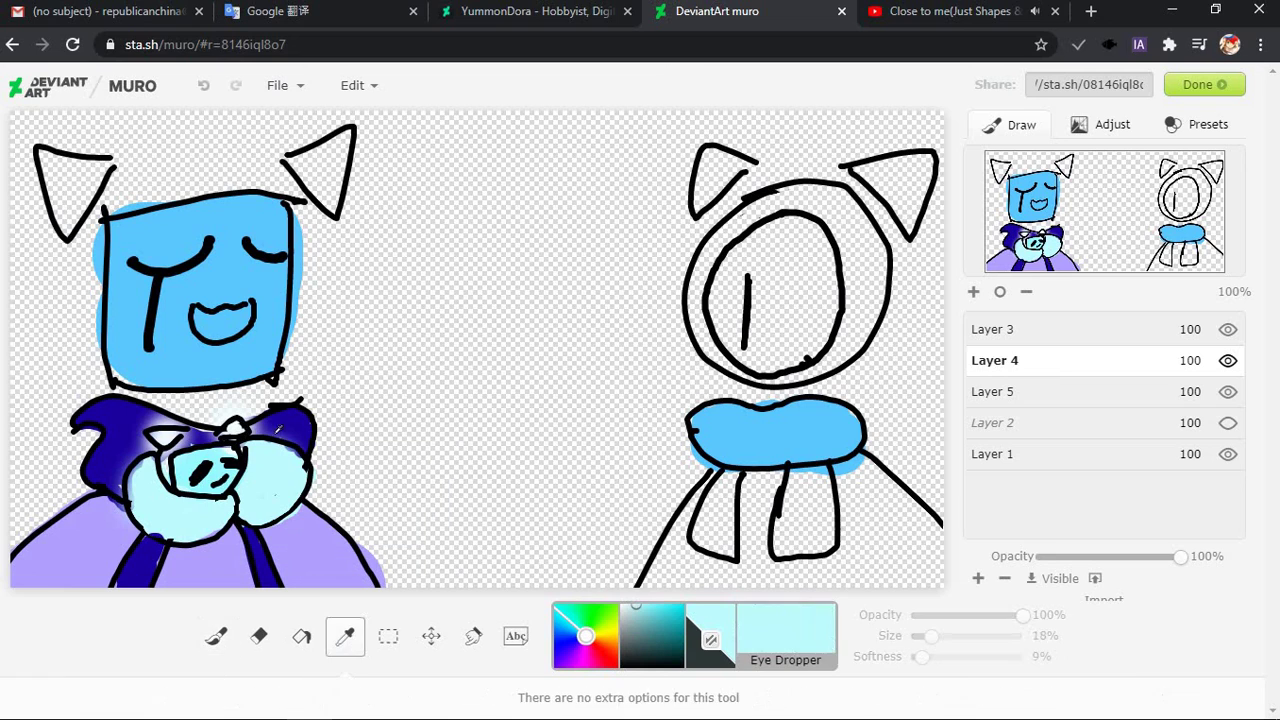
pyautogui.click(216, 636)
# Try to brush a soft near-white highlight across the square face around one eye
pyautogui.moveTo(245, 235)
pyautogui.mouseDown()
pyautogui.moveTo(250, 289)
pyautogui.moveTo(260, 279)
pyautogui.mouseUp()
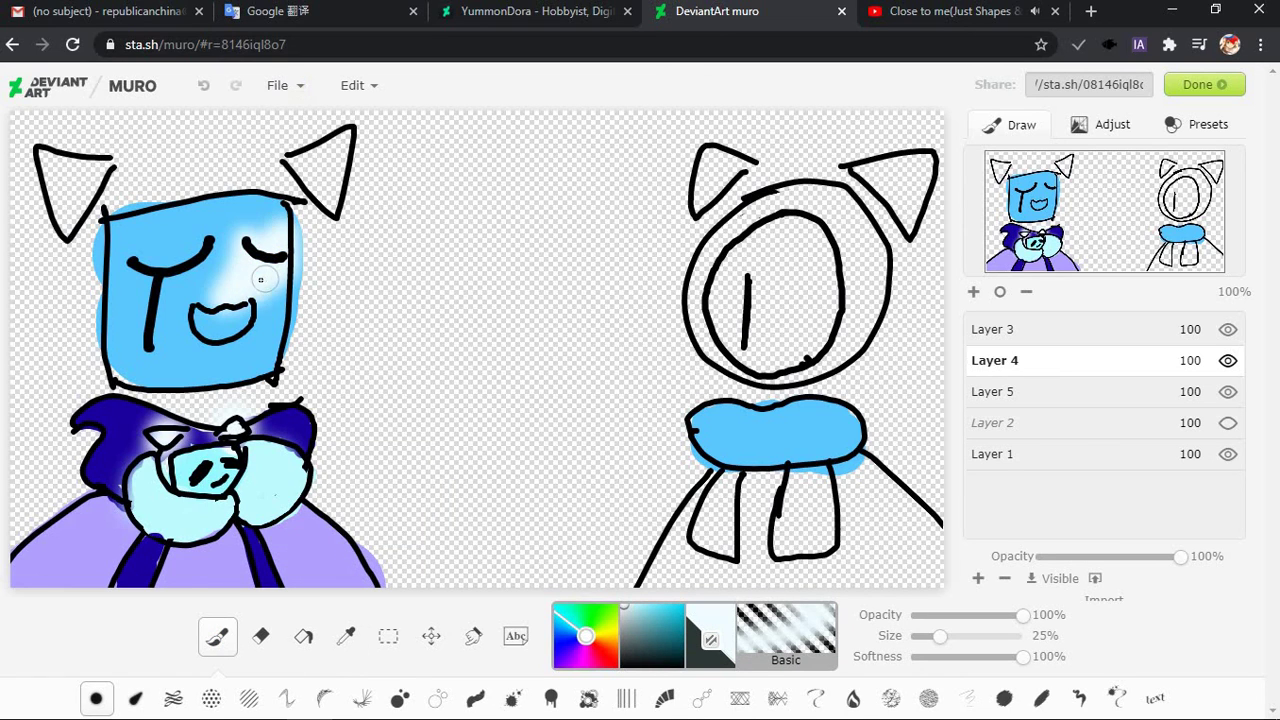
pyautogui.hotkey('ctrl', 'z')
pyautogui.hotkey('ctrl', 'z')
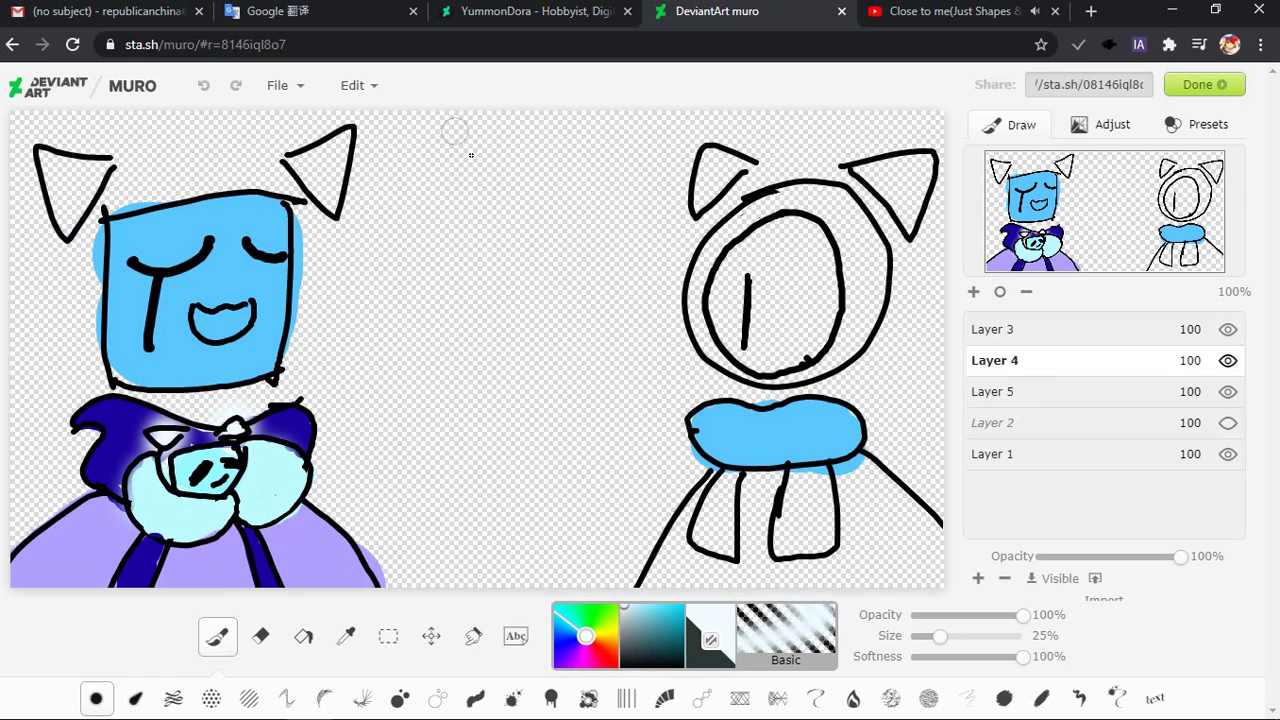
# Paint both of the square-headed character's large ears near-white with the soft brush, redoing the first ear's strokes
pyautogui.moveTo(350, 127)
pyautogui.mouseDown()
pyautogui.moveTo(287, 172)
pyautogui.moveTo(329, 217)
pyautogui.moveTo(345, 131)
pyautogui.mouseUp()
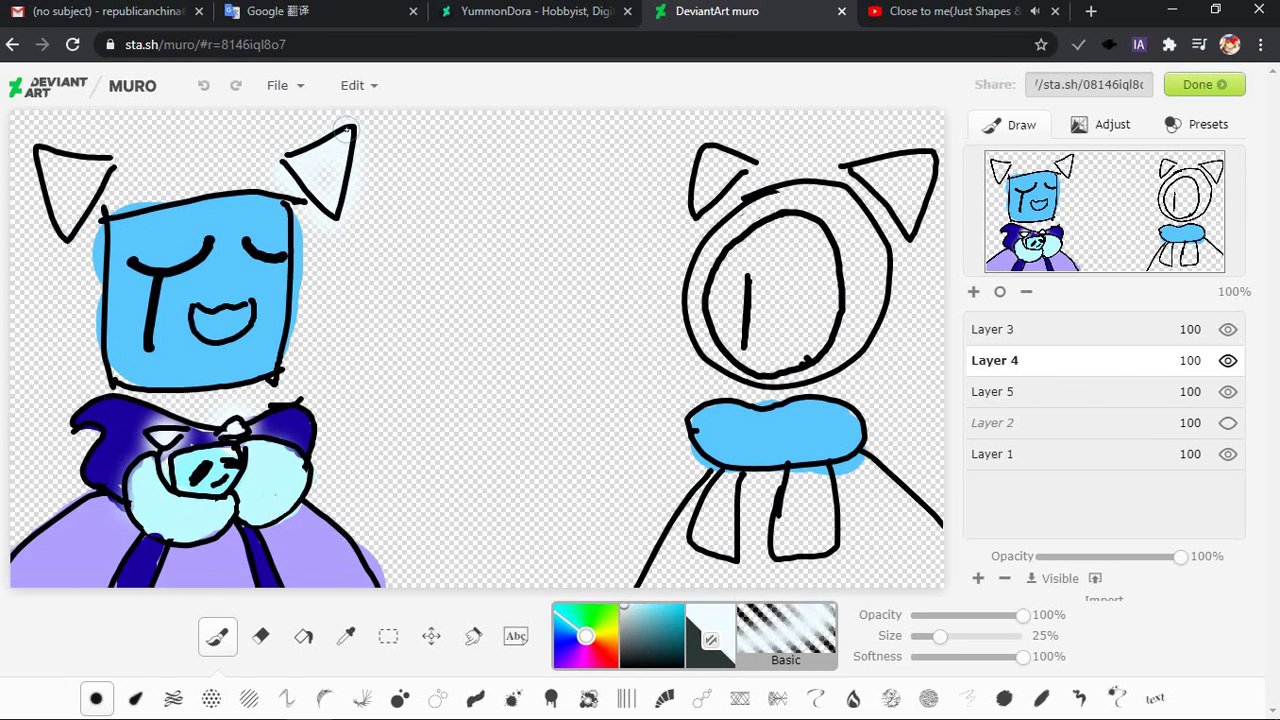
pyautogui.hotkey('ctrl', 'z')
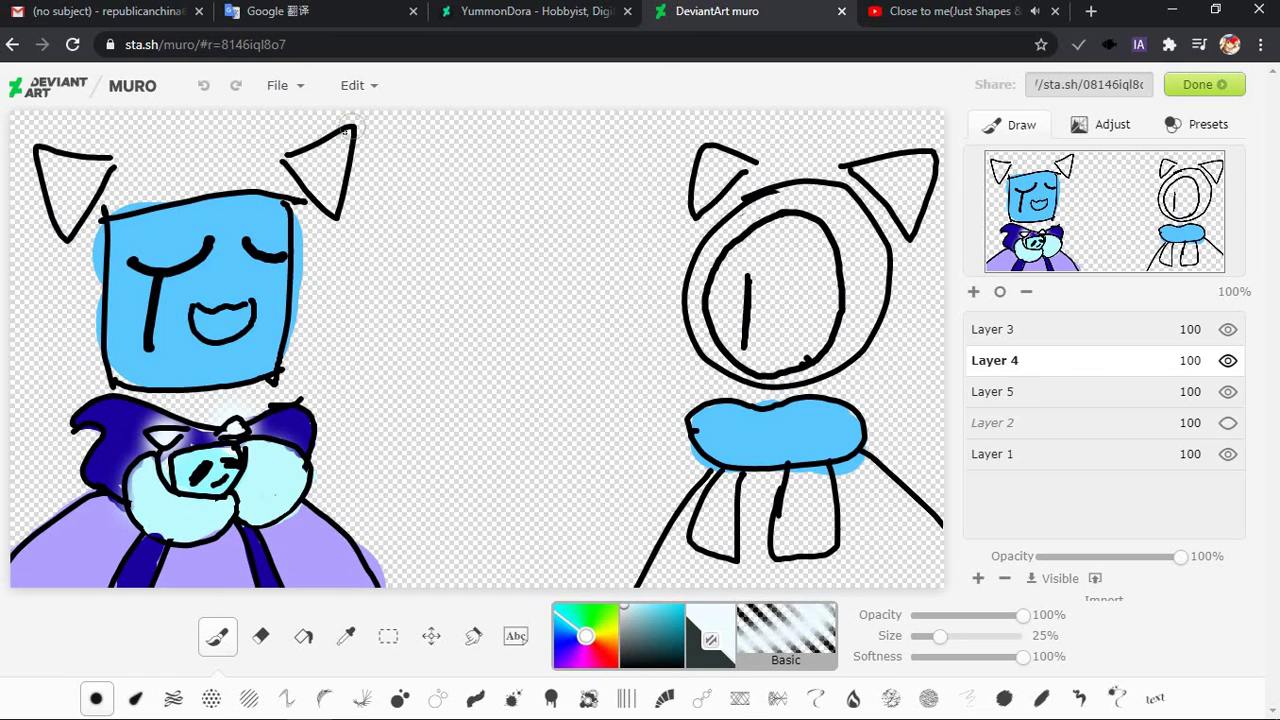
pyautogui.moveTo(314, 148)
pyautogui.mouseDown()
pyautogui.moveTo(284, 160)
pyautogui.moveTo(337, 216)
pyautogui.moveTo(344, 127)
pyautogui.moveTo(355, 190)
pyautogui.mouseUp()
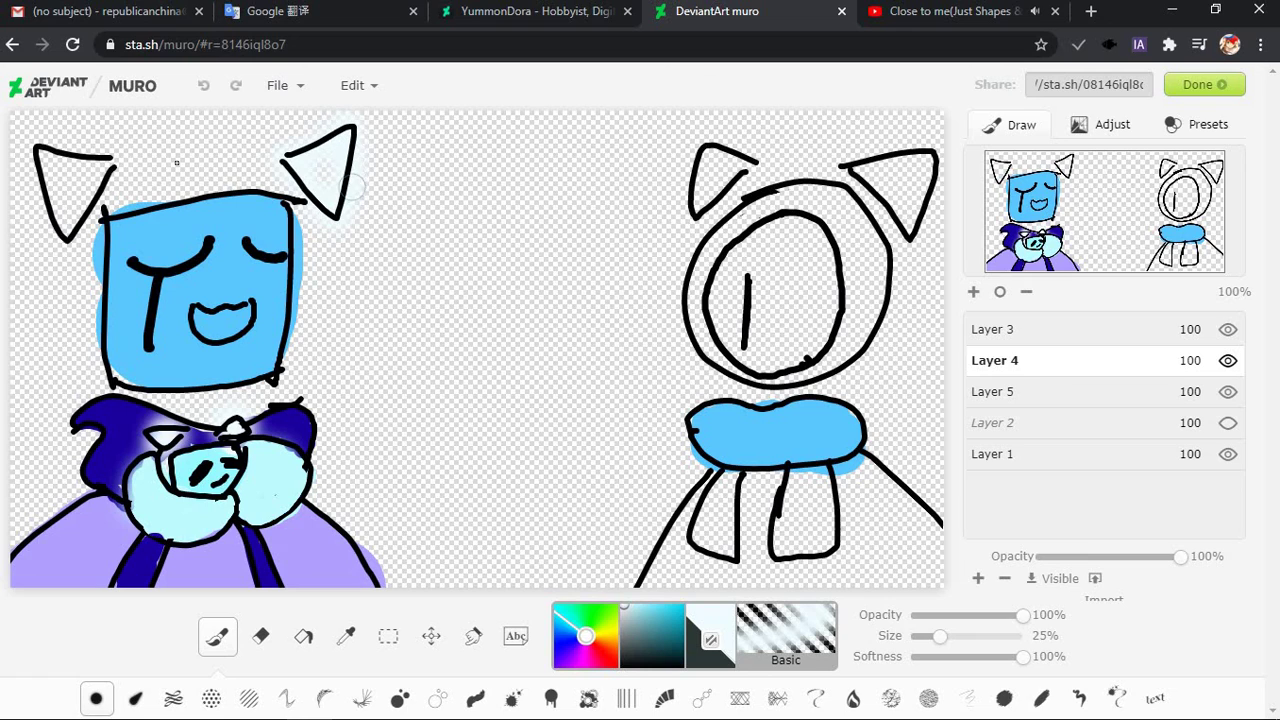
pyautogui.moveTo(30, 152)
pyautogui.mouseDown()
pyautogui.moveTo(38, 138)
pyautogui.moveTo(125, 159)
pyautogui.mouseUp()
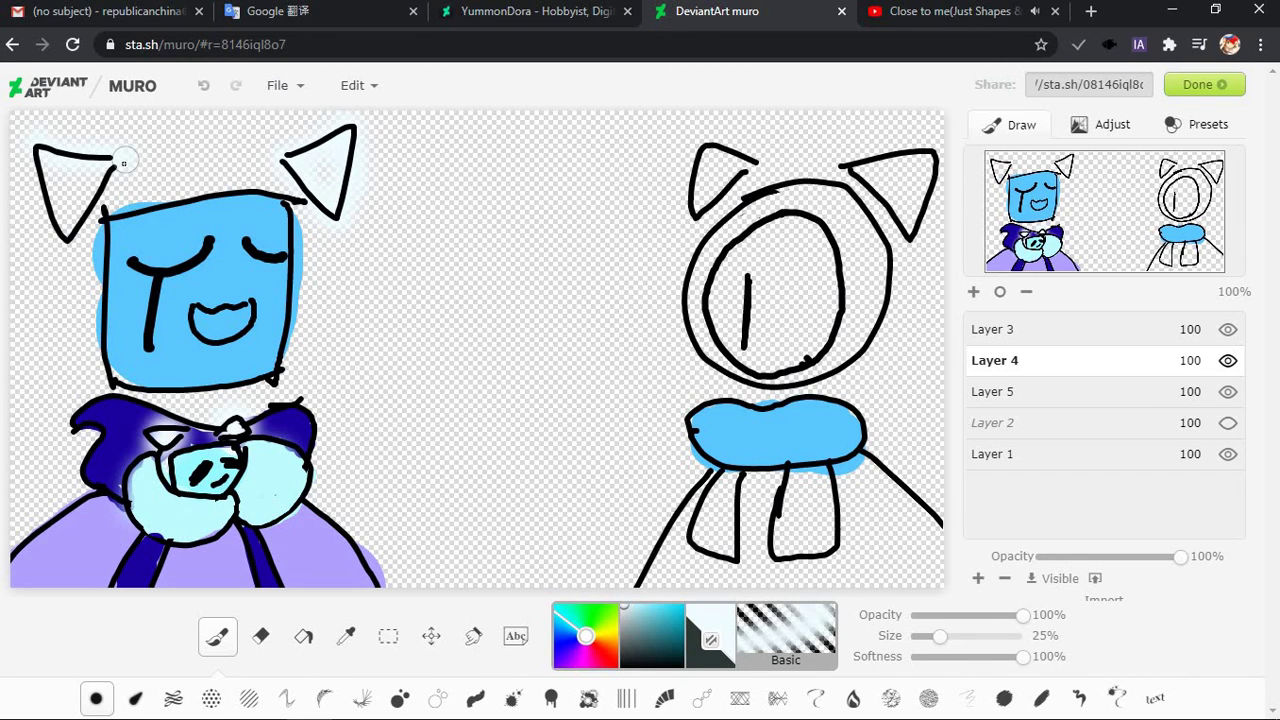
pyautogui.moveTo(124, 162)
pyautogui.mouseDown()
pyautogui.moveTo(74, 225)
pyautogui.moveTo(45, 212)
pyautogui.moveTo(35, 160)
pyautogui.mouseUp()
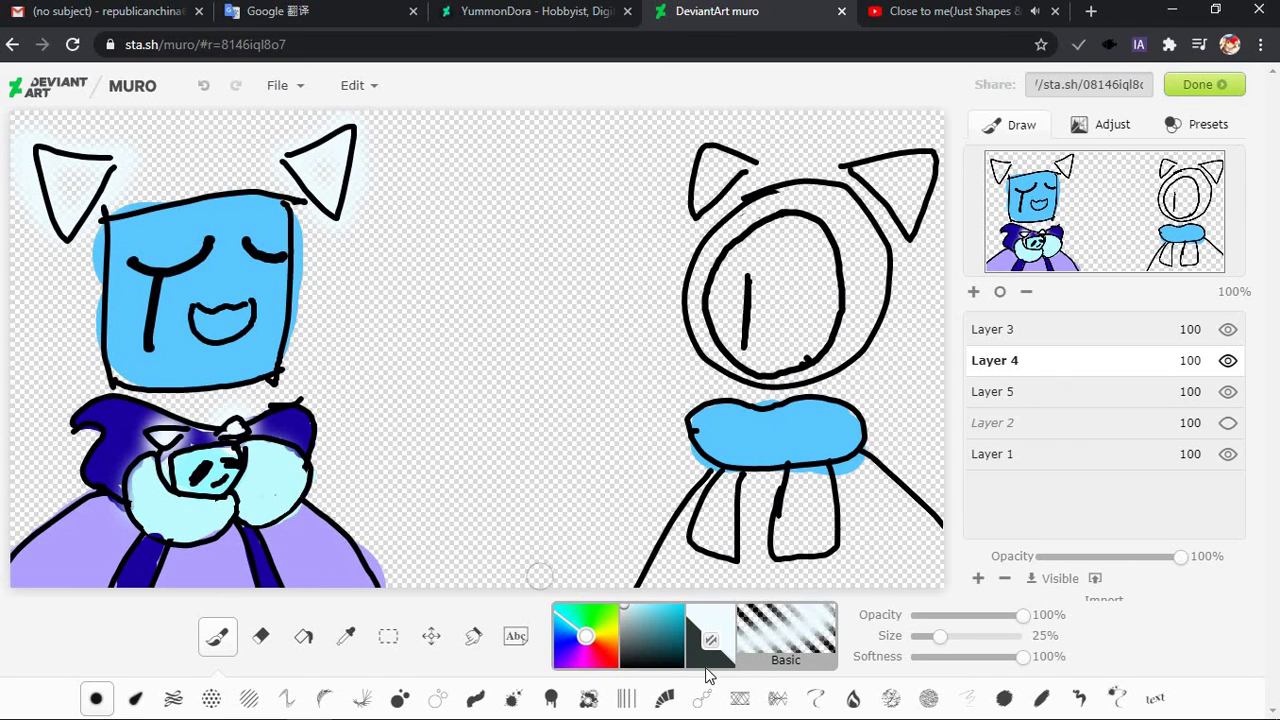
# Fill the square-headed character's mouth with dark teal using a brush softness of 0%
pyautogui.moveTo(684, 638); pyautogui.dragTo(706, 643)
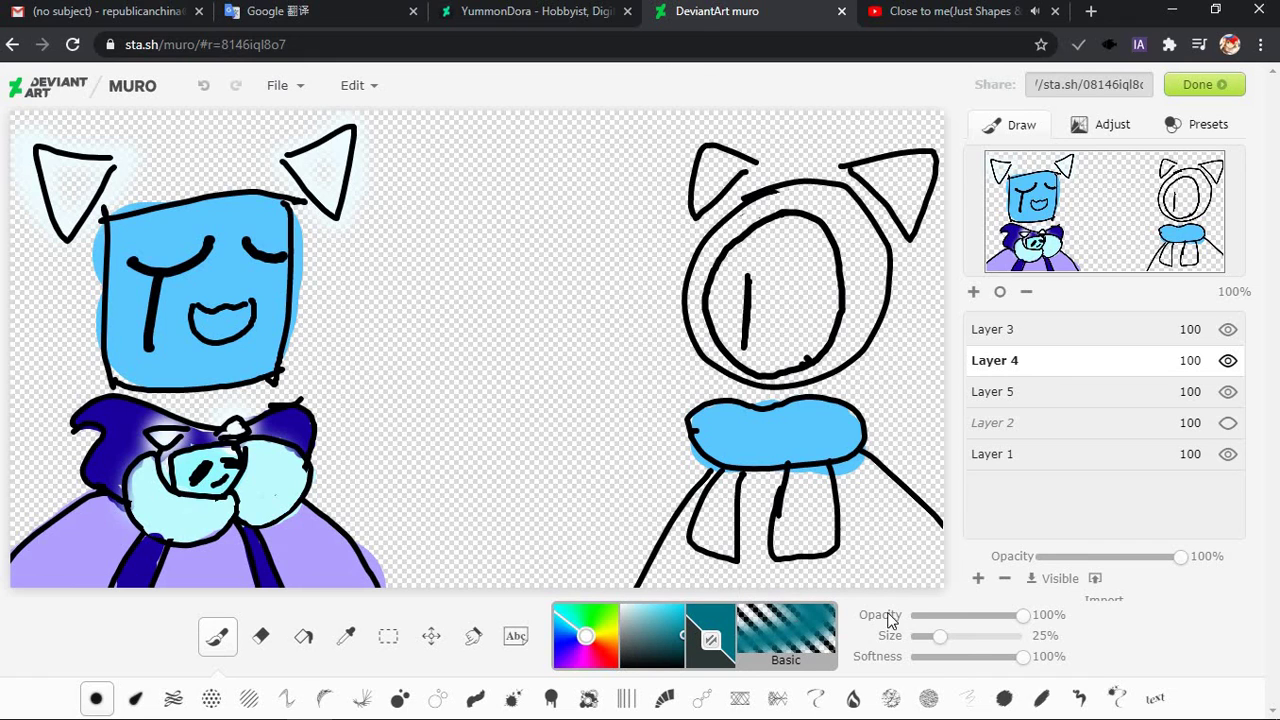
pyautogui.click(822, 660)
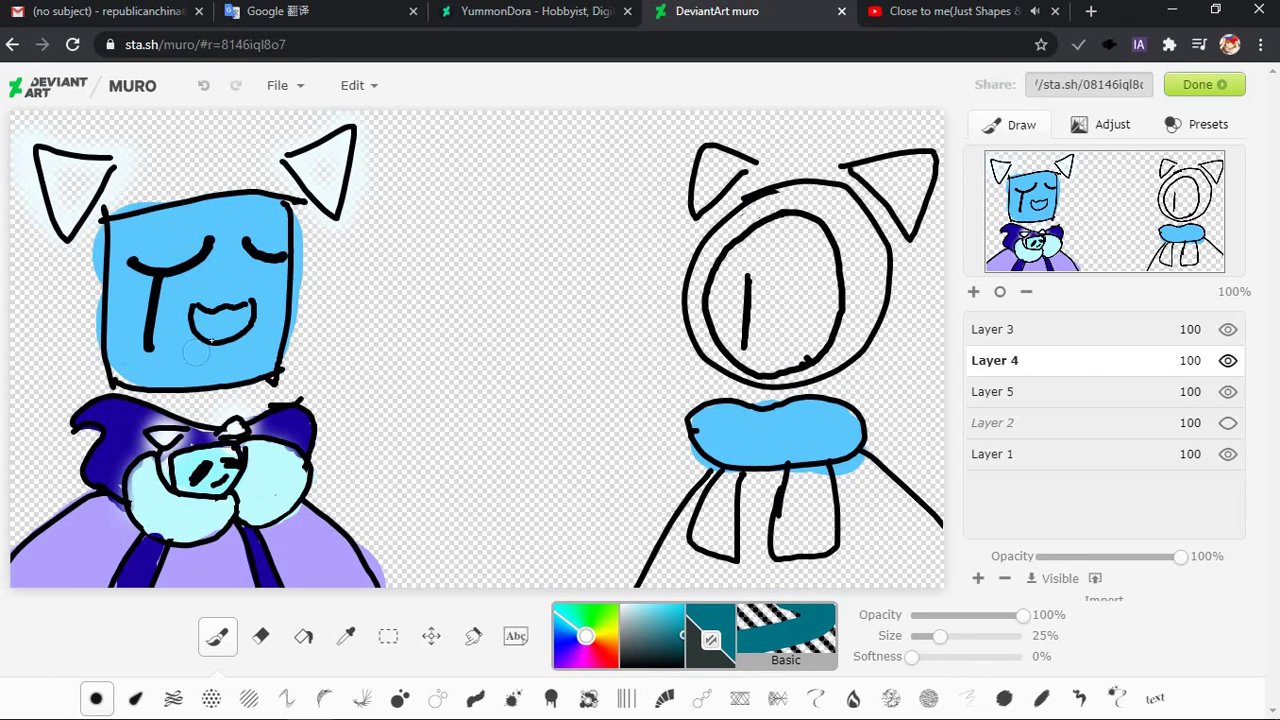
pyautogui.moveTo(208, 330)
pyautogui.mouseDown()
pyautogui.moveTo(200, 318)
pyautogui.moveTo(243, 318)
pyautogui.moveTo(222, 328)
pyautogui.mouseUp()
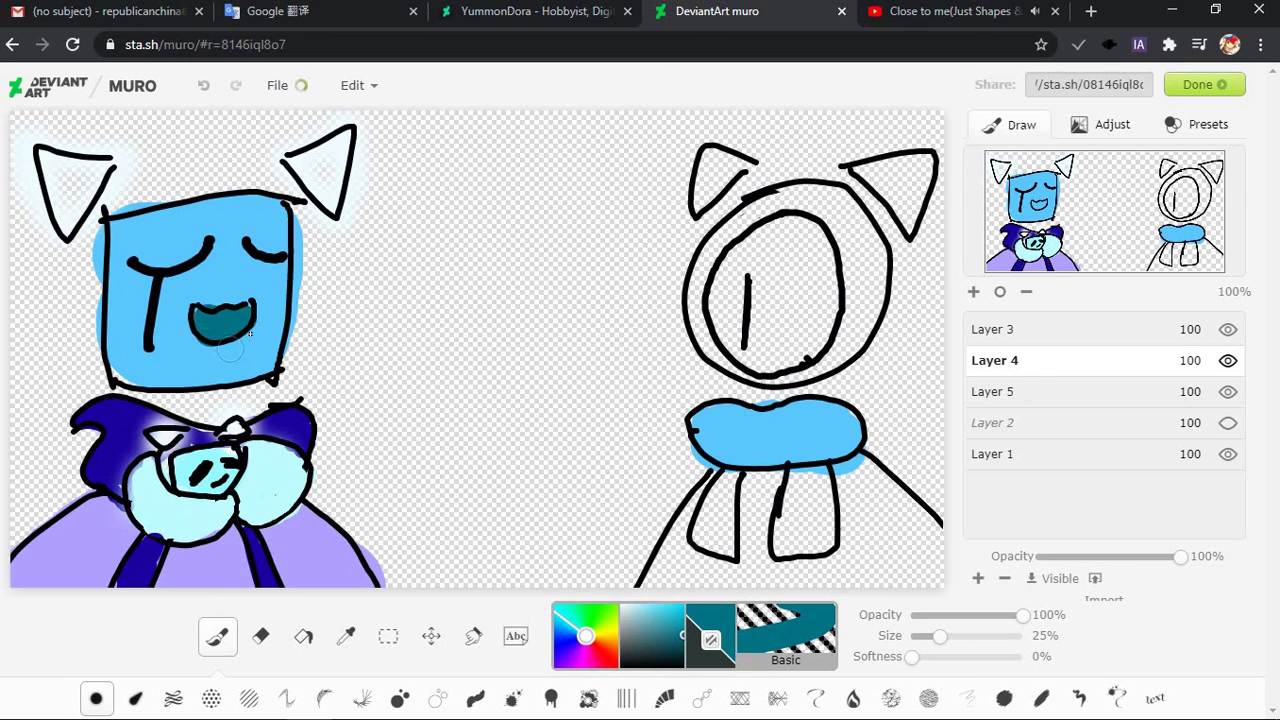
# Try to paint dark red inside the square-headed character's mouth
pyautogui.moveTo(588, 638); pyautogui.dragTo(610, 668)
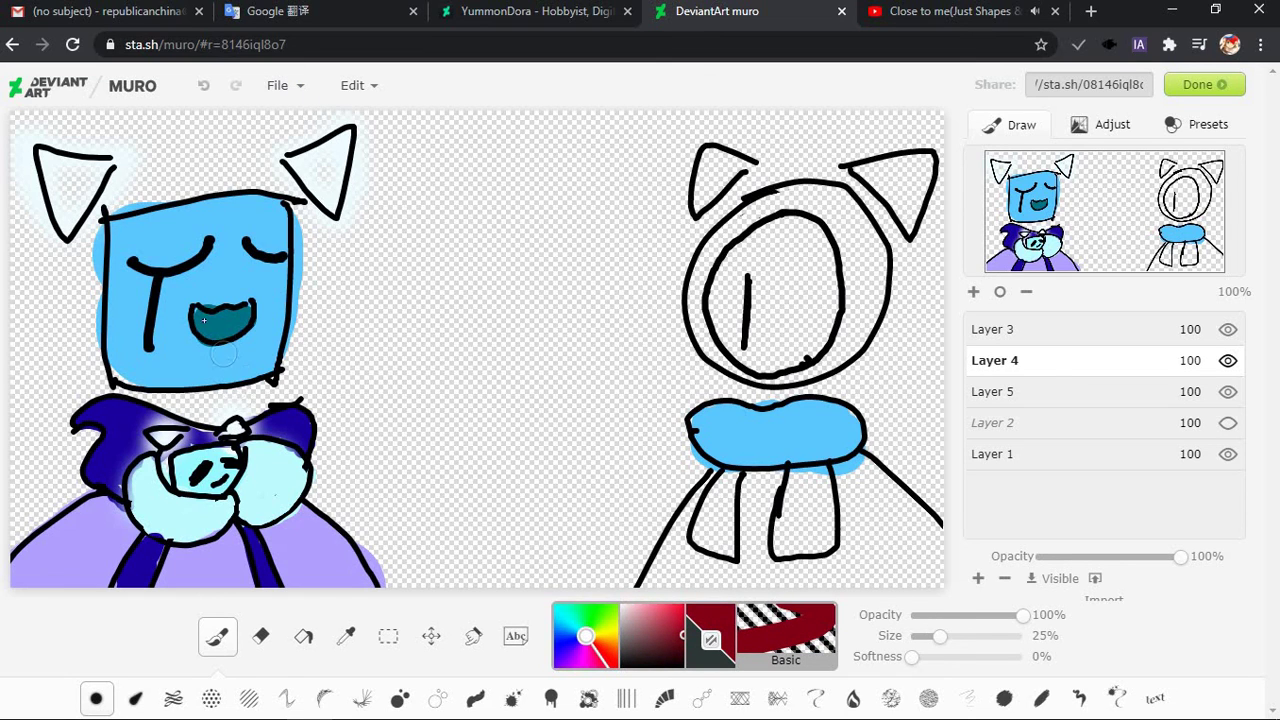
pyautogui.moveTo(210, 328); pyautogui.dragTo(214, 330)
pyautogui.hotkey('ctrl', 'z')
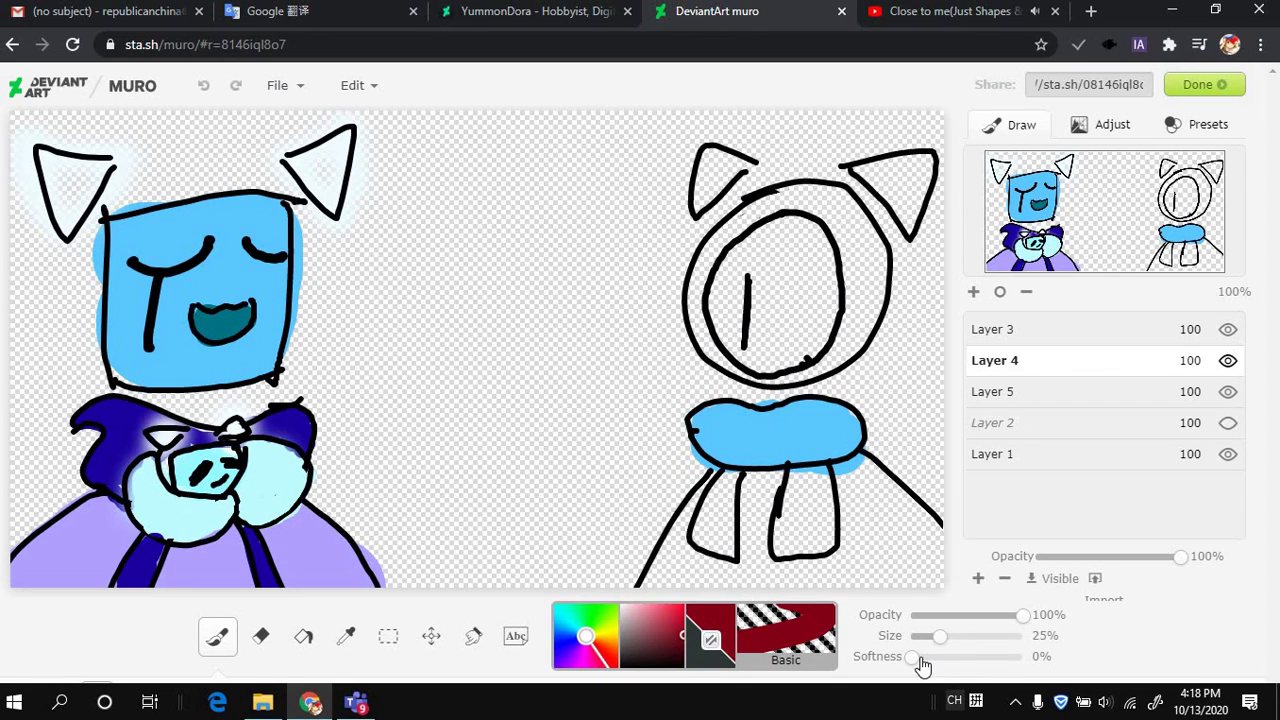
# Paint the square-headed character's mouth dark red with a 10% brush and add a bright red tongue
pyautogui.moveTo(929, 634); pyautogui.dragTo(920, 637)
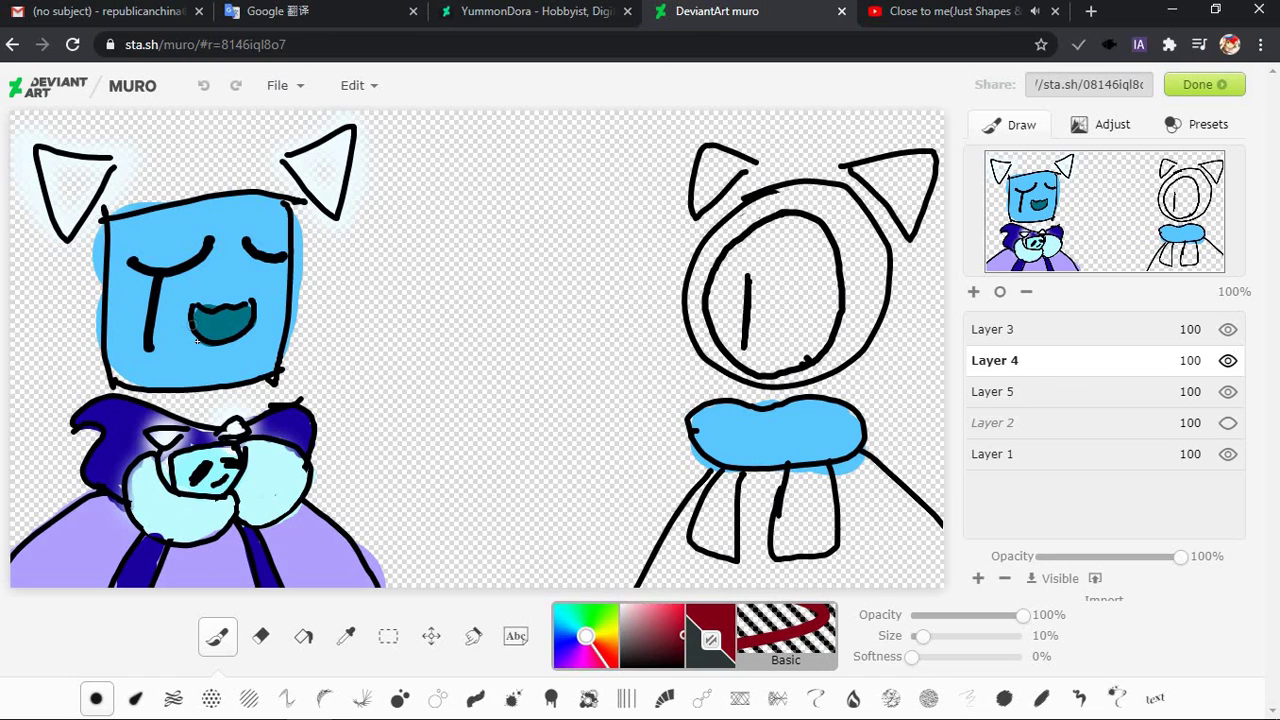
pyautogui.hotkey('ctrl', 'z')
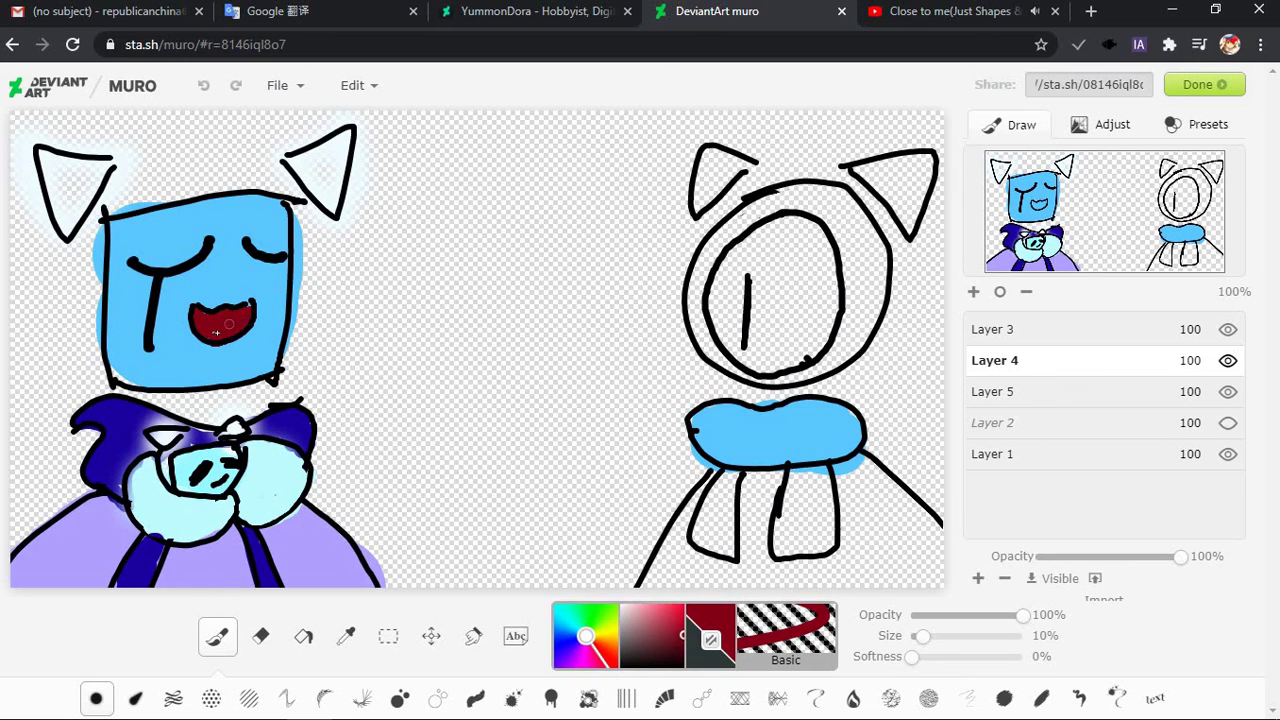
pyautogui.moveTo(653, 628); pyautogui.dragTo(690, 600)
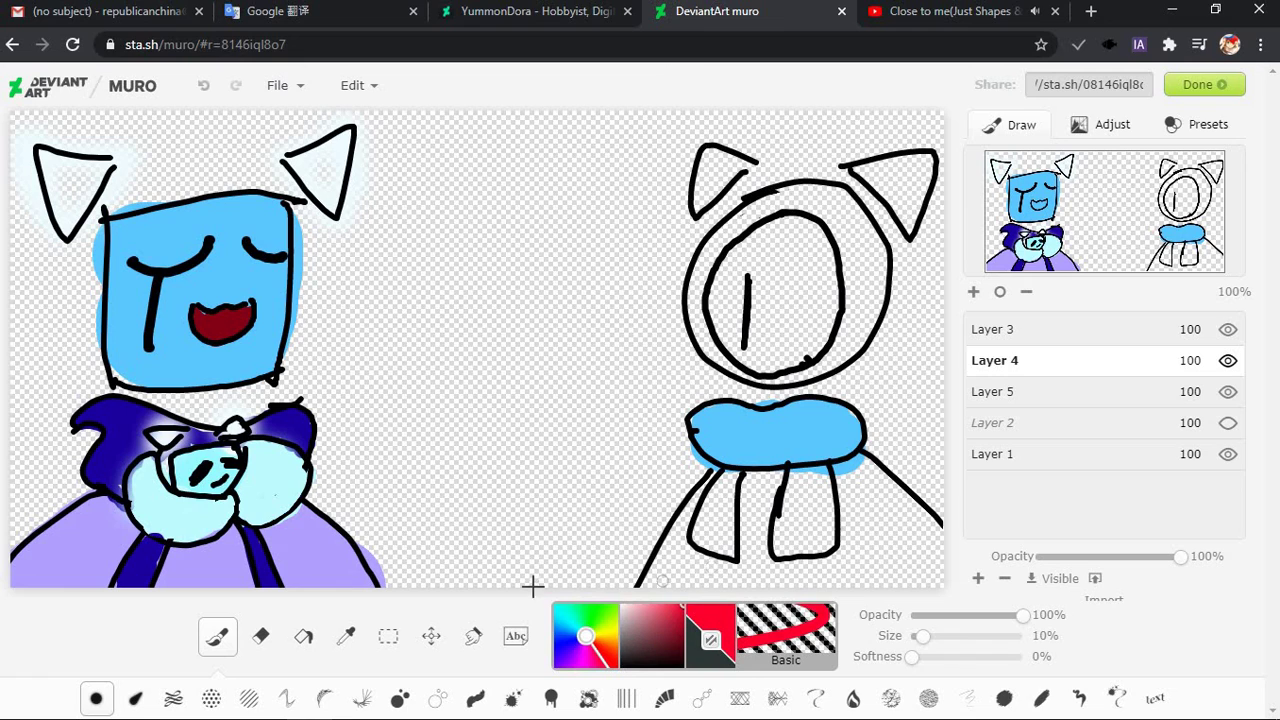
pyautogui.moveTo(270, 322); pyautogui.dragTo(236, 346)
pyautogui.hotkey('ctrl', 'z')
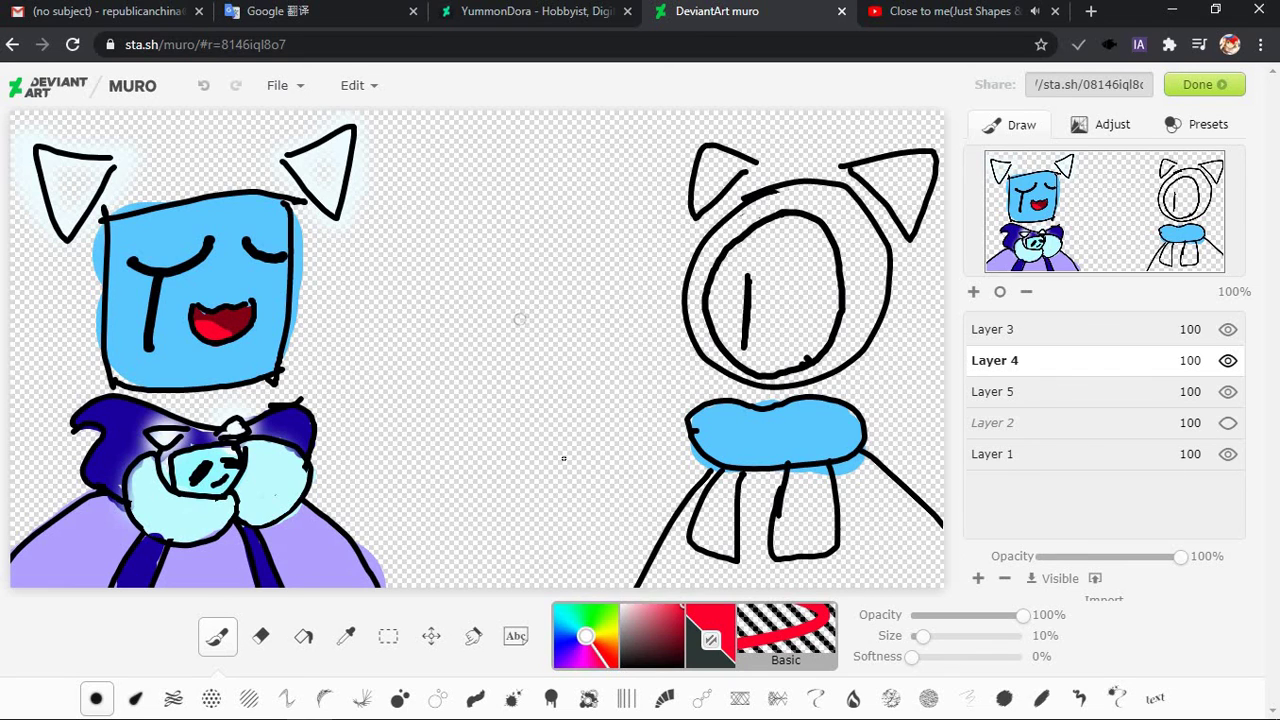
# Set the brush colour to a light mint green
pyautogui.click(586, 606)
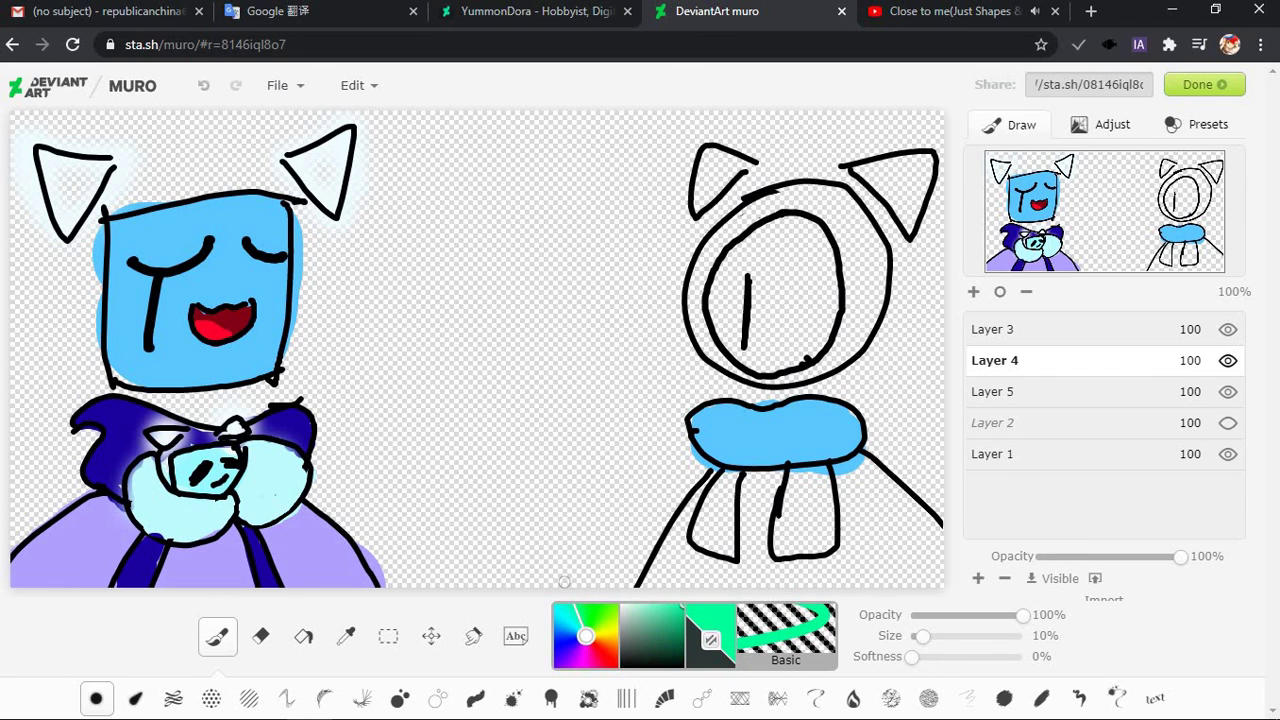
pyautogui.click(648, 606)
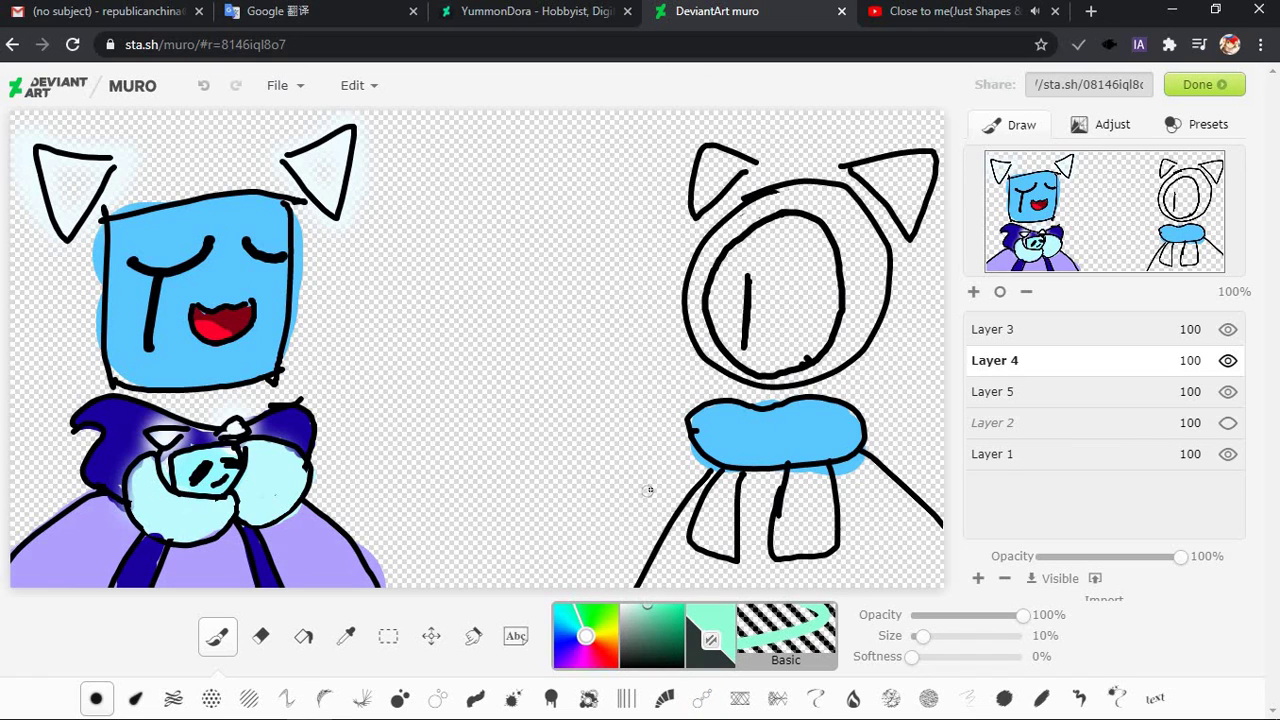
pyautogui.moveTo(918, 637); pyautogui.dragTo(950, 636)
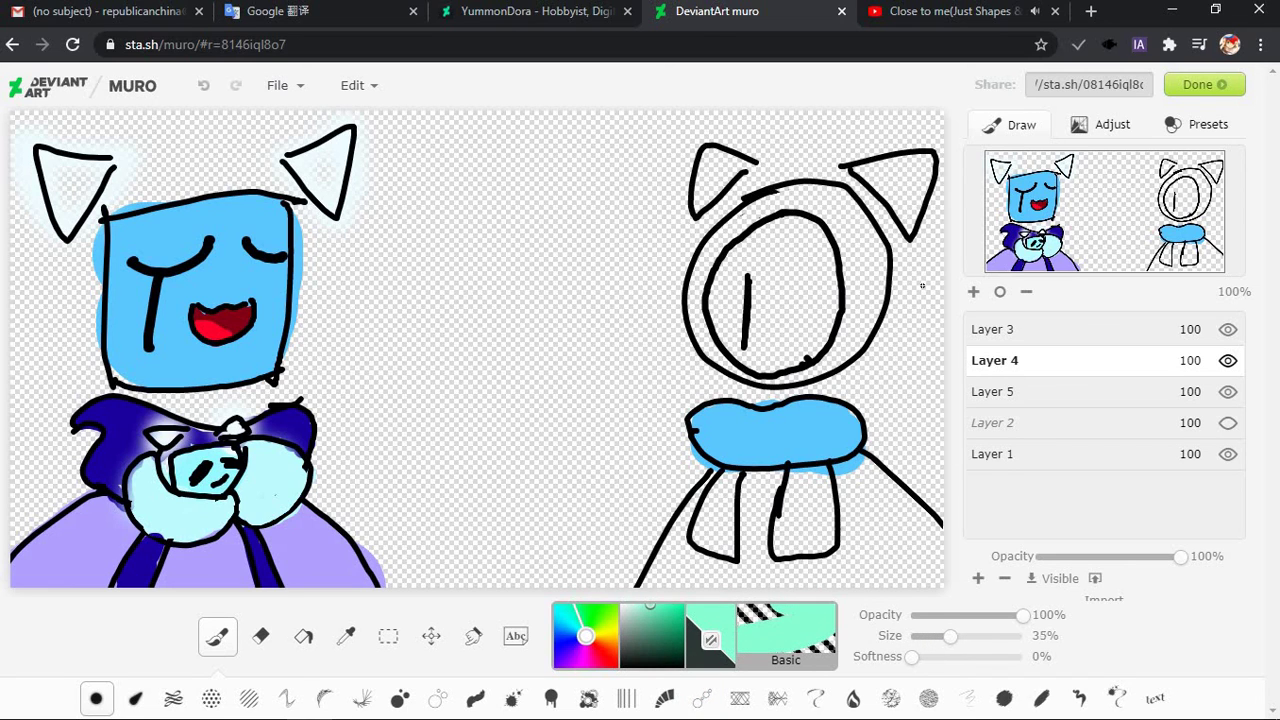
pyautogui.moveTo(864, 246); pyautogui.dragTo(866, 292)
pyautogui.moveTo(828, 357)
pyautogui.mouseDown()
pyautogui.moveTo(790, 378)
pyautogui.moveTo(740, 376)
pyautogui.moveTo(702, 325)
pyautogui.mouseUp()
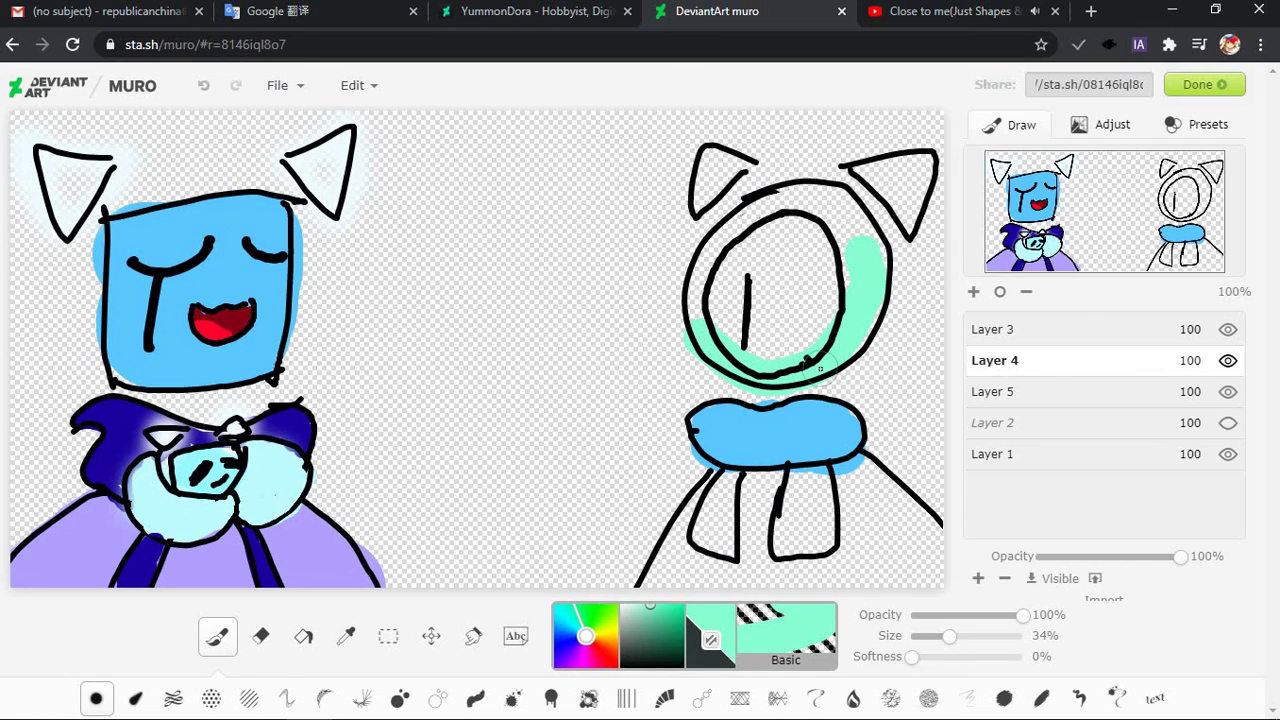
pyautogui.hotkey('ctrl', 'z')
pyautogui.hotkey('ctrl', 'z')
# Paint the round-headed character's head ring mint green, using an 8% brush around the face and a 26% brush for the wider areas
pyautogui.click(921, 648)
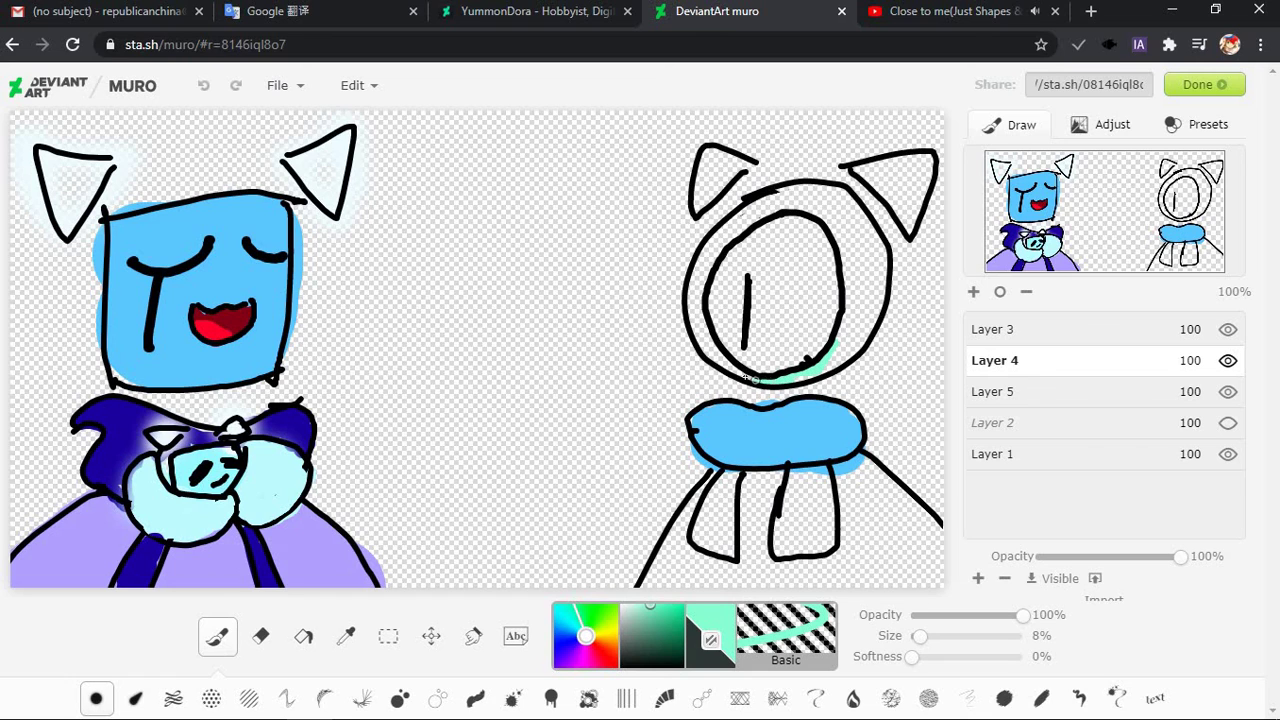
pyautogui.moveTo(722, 362); pyautogui.dragTo(694, 321)
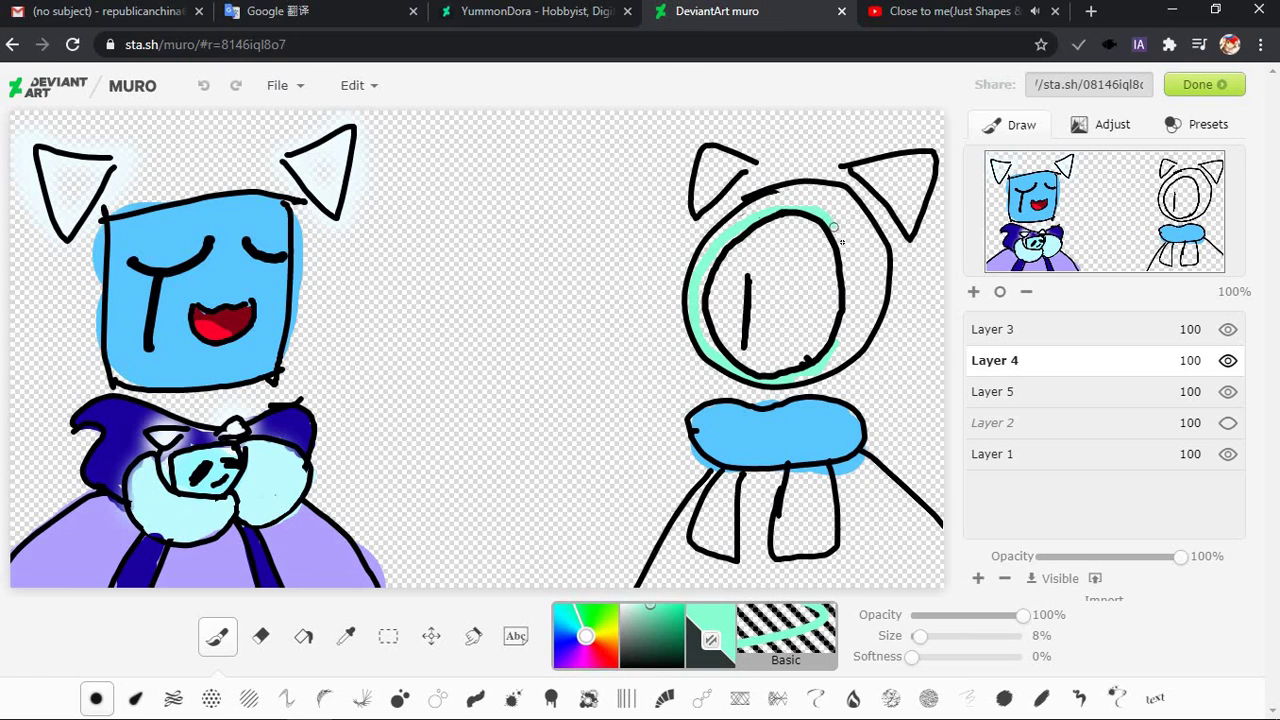
pyautogui.moveTo(842, 241)
pyautogui.mouseDown()
pyautogui.moveTo(858, 290)
pyautogui.moveTo(843, 348)
pyautogui.mouseUp()
pyautogui.moveTo(844, 289); pyautogui.dragTo(840, 341)
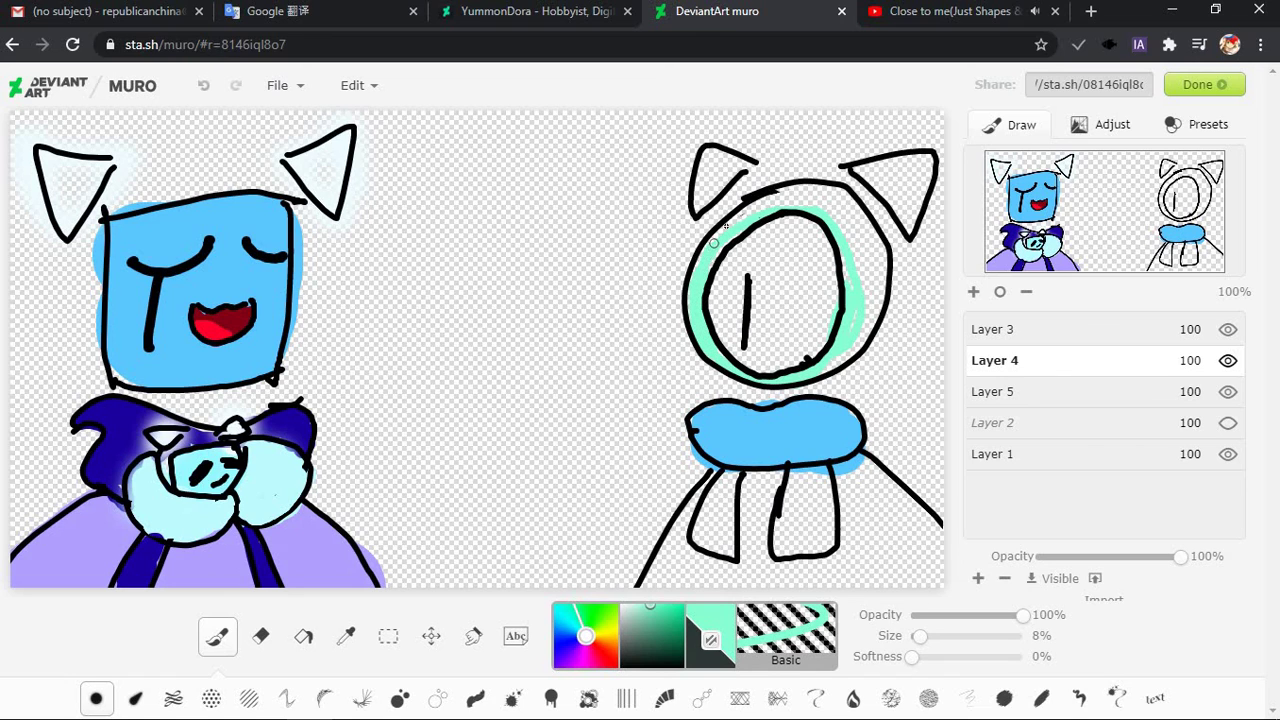
pyautogui.click(928, 637)
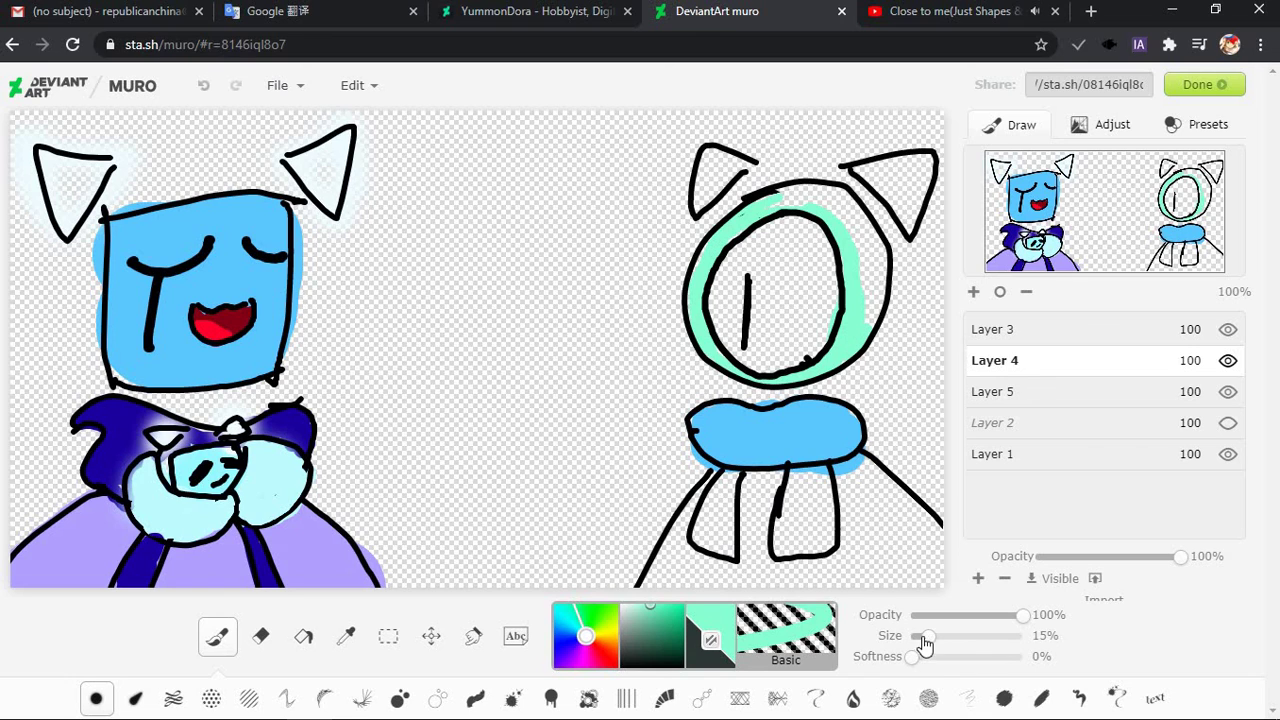
pyautogui.moveTo(927, 637); pyautogui.dragTo(941, 637)
pyautogui.moveTo(861, 311)
pyautogui.mouseDown()
pyautogui.moveTo(878, 237)
pyautogui.moveTo(841, 204)
pyautogui.moveTo(766, 195)
pyautogui.mouseUp()
pyautogui.moveTo(861, 240); pyautogui.dragTo(866, 286)
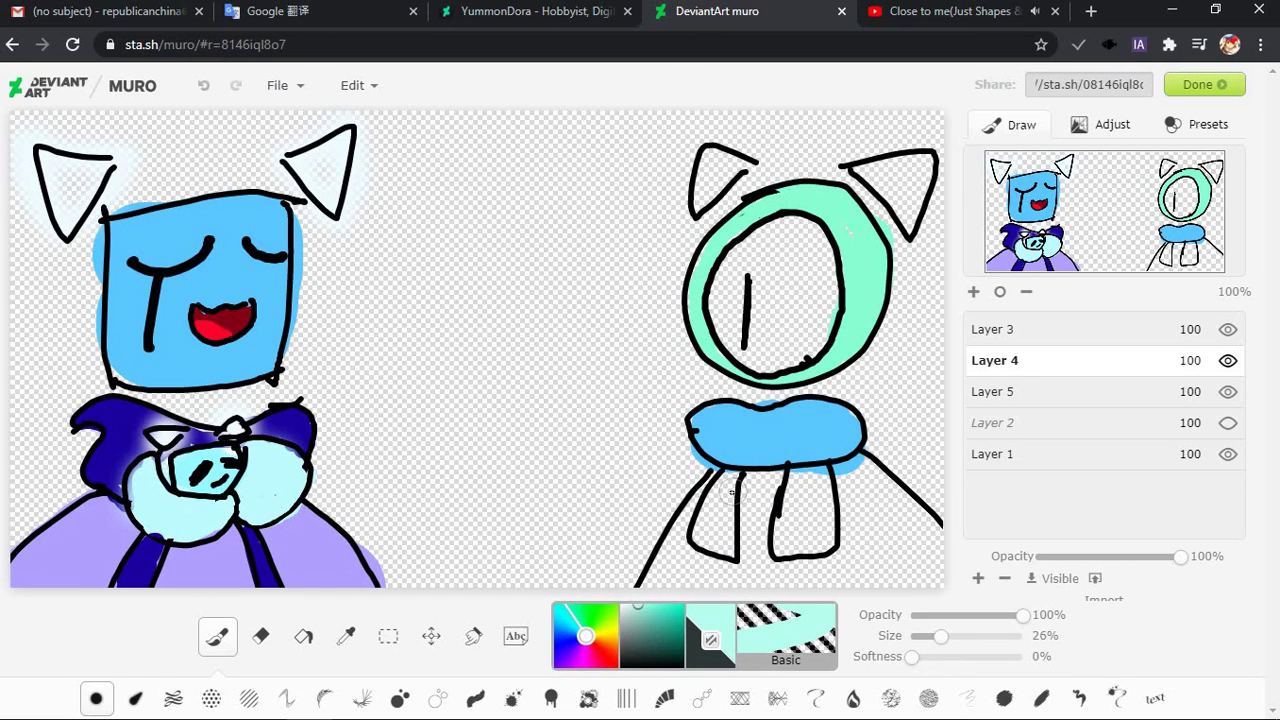
# Paint both hanging scarf tails of the round-headed character near-white with the 26% brush
pyautogui.moveTo(738, 488)
pyautogui.mouseDown()
pyautogui.moveTo(706, 477)
pyautogui.moveTo(724, 543)
pyautogui.moveTo(732, 493)
pyautogui.moveTo(735, 545)
pyautogui.mouseUp()
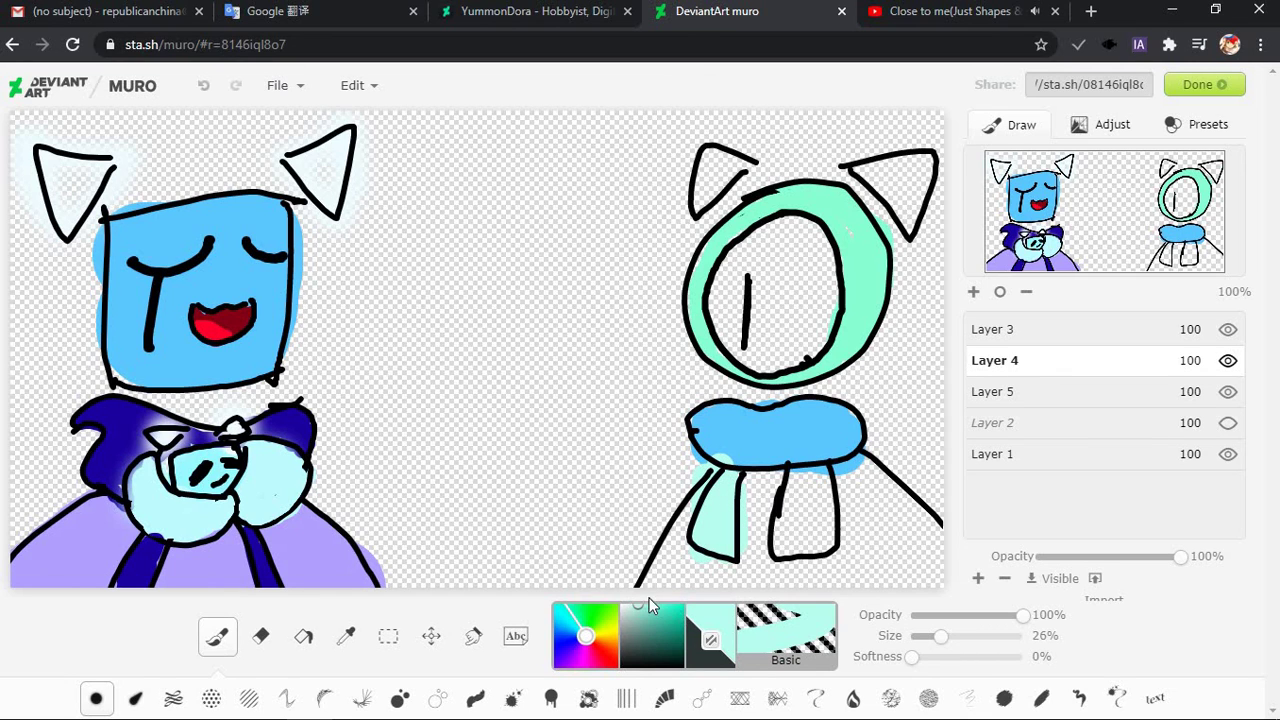
pyautogui.hotkey('ctrl', 'z')
pyautogui.moveTo(792, 535)
pyautogui.mouseDown()
pyautogui.moveTo(801, 478)
pyautogui.moveTo(770, 536)
pyautogui.moveTo(791, 543)
pyautogui.moveTo(810, 480)
pyautogui.moveTo(826, 541)
pyautogui.moveTo(818, 486)
pyautogui.moveTo(787, 545)
pyautogui.moveTo(820, 478)
pyautogui.mouseUp()
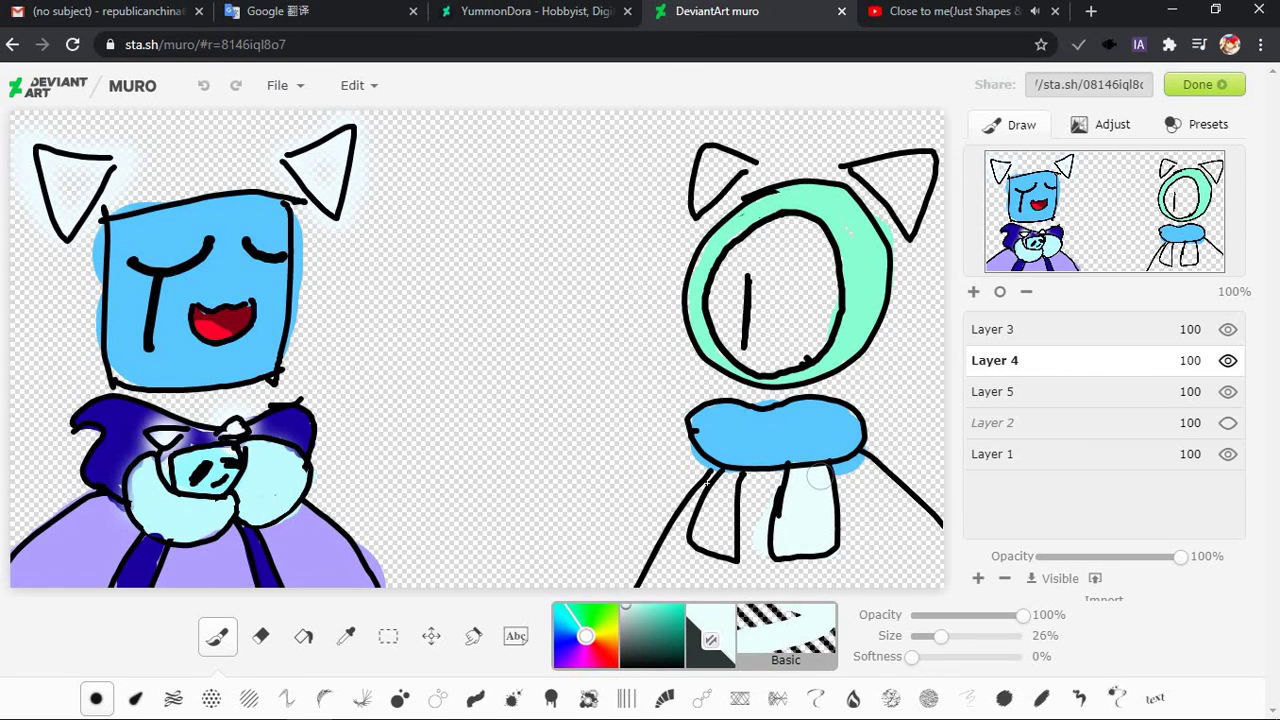
pyautogui.moveTo(707, 483)
pyautogui.mouseDown()
pyautogui.moveTo(722, 482)
pyautogui.moveTo(716, 552)
pyautogui.moveTo(727, 487)
pyautogui.moveTo(722, 548)
pyautogui.moveTo(712, 522)
pyautogui.moveTo(724, 532)
pyautogui.moveTo(745, 515)
pyautogui.mouseUp()
# Check the reference drawing on the DeviantArt profile page and set the brush to bright turquoise at 60% size
pyautogui.click(505, 17)
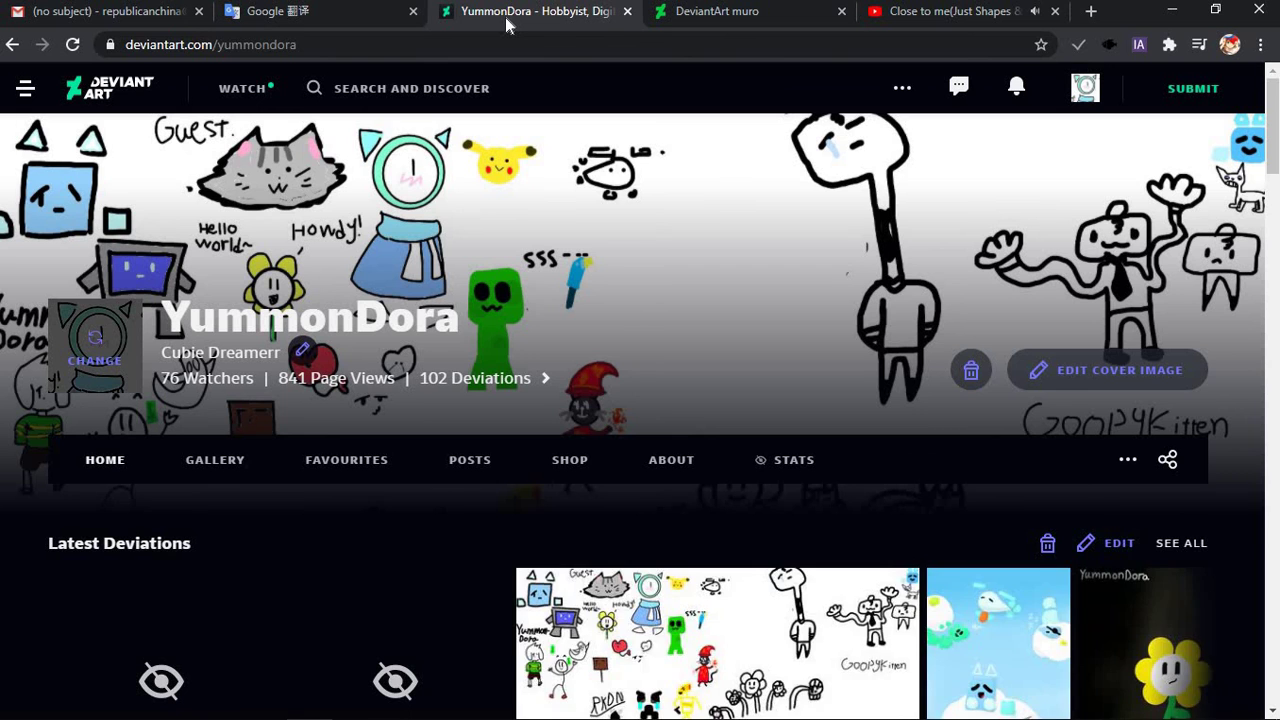
pyautogui.click(718, 13)
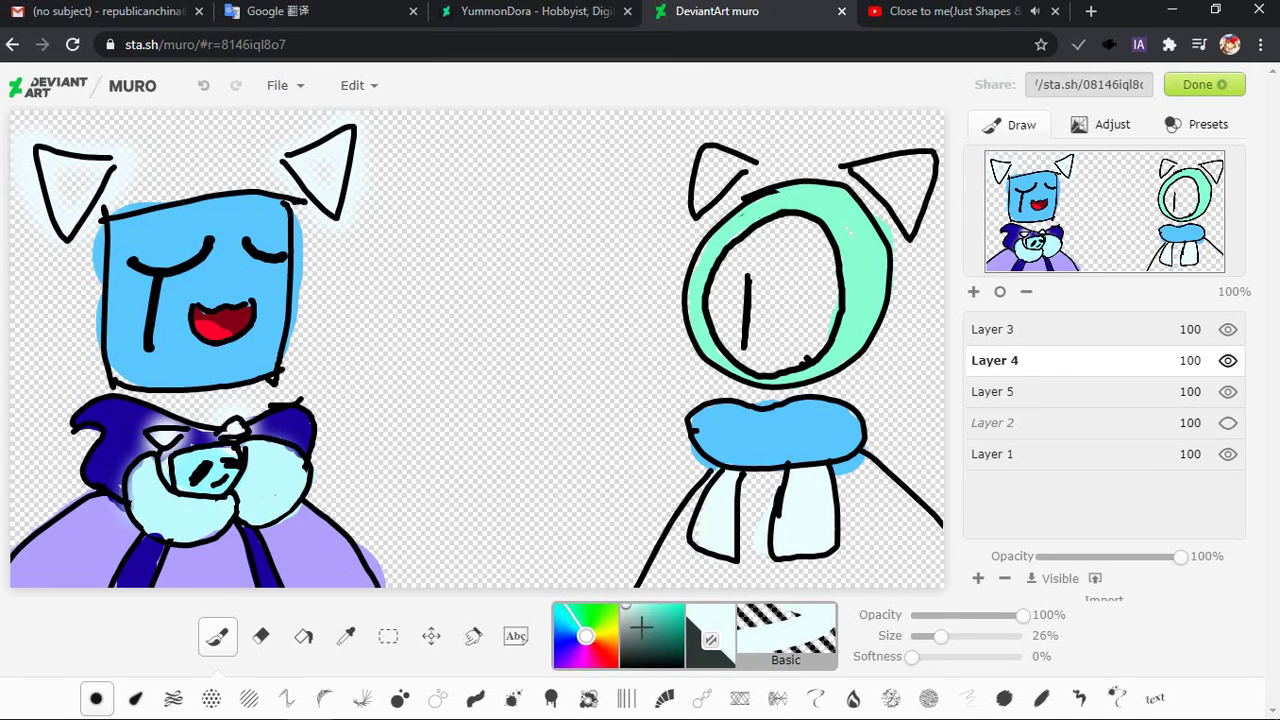
pyautogui.moveTo(641, 627); pyautogui.dragTo(696, 604)
pyautogui.moveTo(966, 638); pyautogui.dragTo(977, 636)
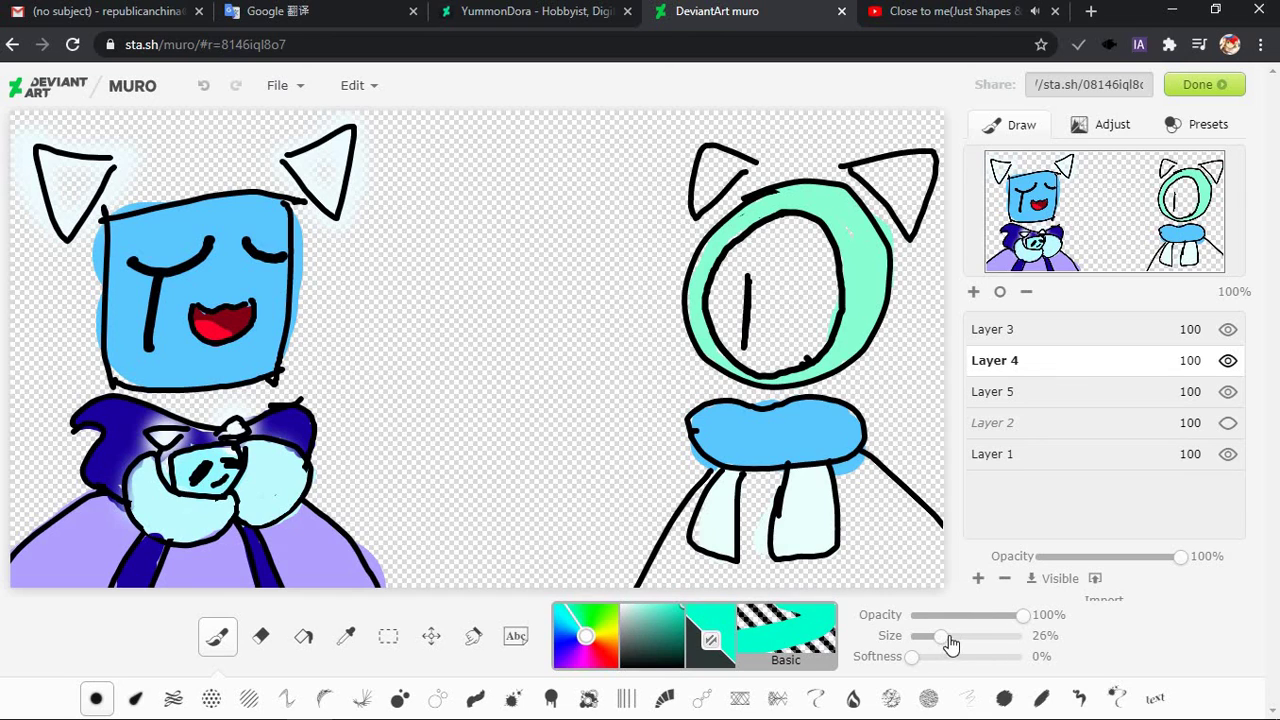
pyautogui.moveTo(845, 485); pyautogui.dragTo(897, 555)
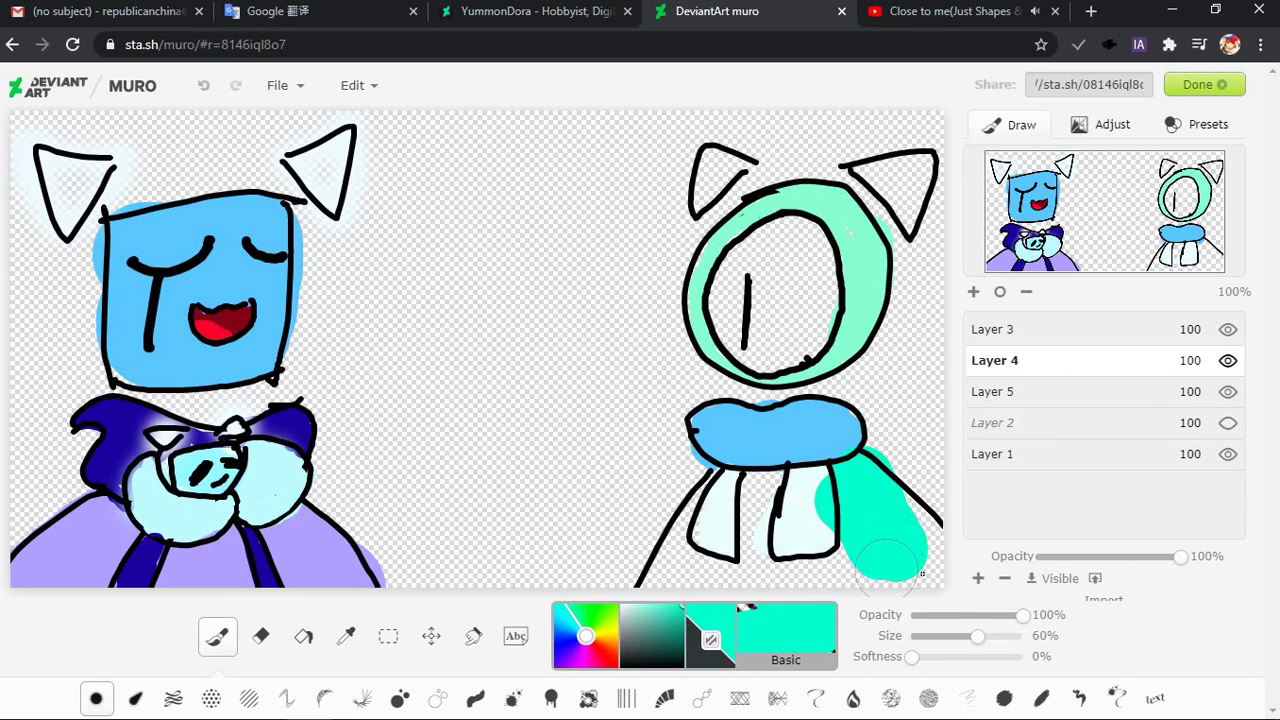
pyautogui.hotkey('ctrl', 'z')
pyautogui.click(991, 395)
pyautogui.moveTo(799, 539)
pyautogui.mouseDown()
pyautogui.moveTo(826, 495)
pyautogui.moveTo(851, 485)
pyautogui.moveTo(923, 561)
pyautogui.moveTo(906, 528)
pyautogui.moveTo(835, 558)
pyautogui.moveTo(665, 574)
pyautogui.moveTo(723, 489)
pyautogui.moveTo(755, 544)
pyautogui.moveTo(778, 513)
pyautogui.moveTo(753, 549)
pyautogui.moveTo(760, 503)
pyautogui.moveTo(780, 506)
pyautogui.moveTo(767, 578)
pyautogui.moveTo(791, 534)
pyautogui.mouseUp()
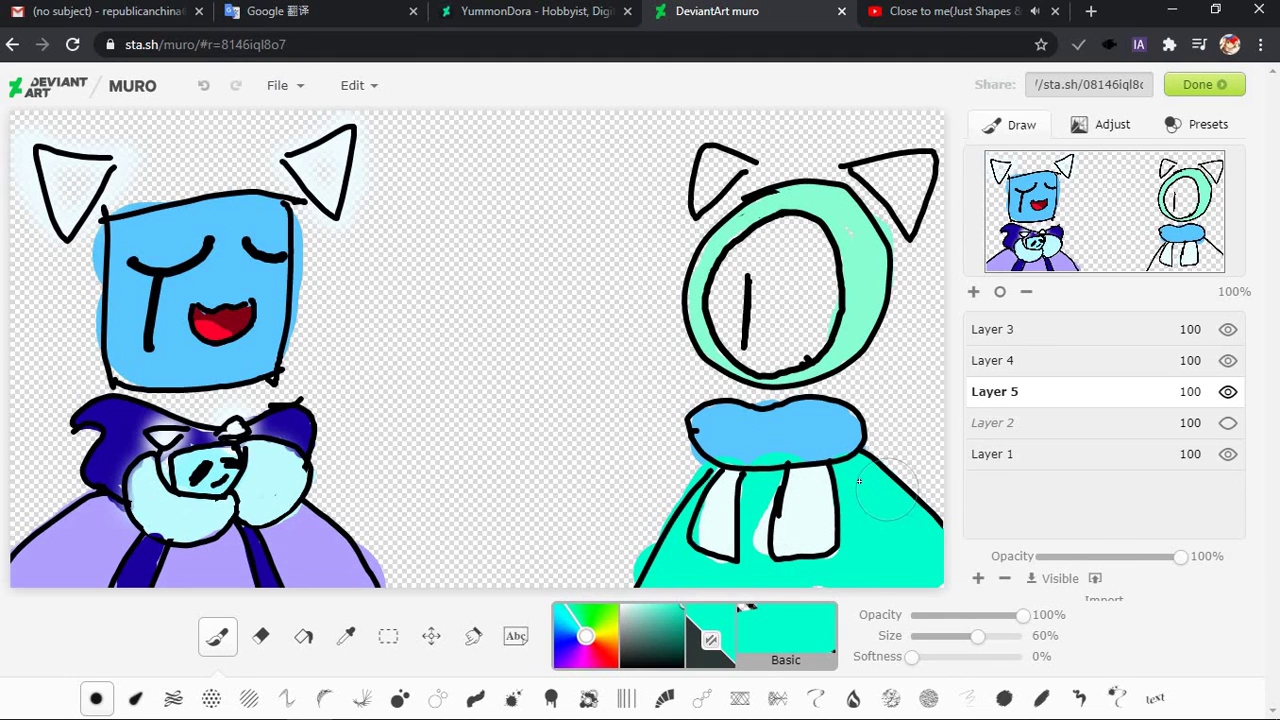
pyautogui.hotkey('ctrl', 'z')
pyautogui.moveTo(858, 484)
pyautogui.mouseDown()
pyautogui.moveTo(930, 563)
pyautogui.moveTo(901, 581)
pyautogui.moveTo(799, 580)
pyautogui.moveTo(868, 520)
pyautogui.moveTo(819, 588)
pyautogui.mouseUp()
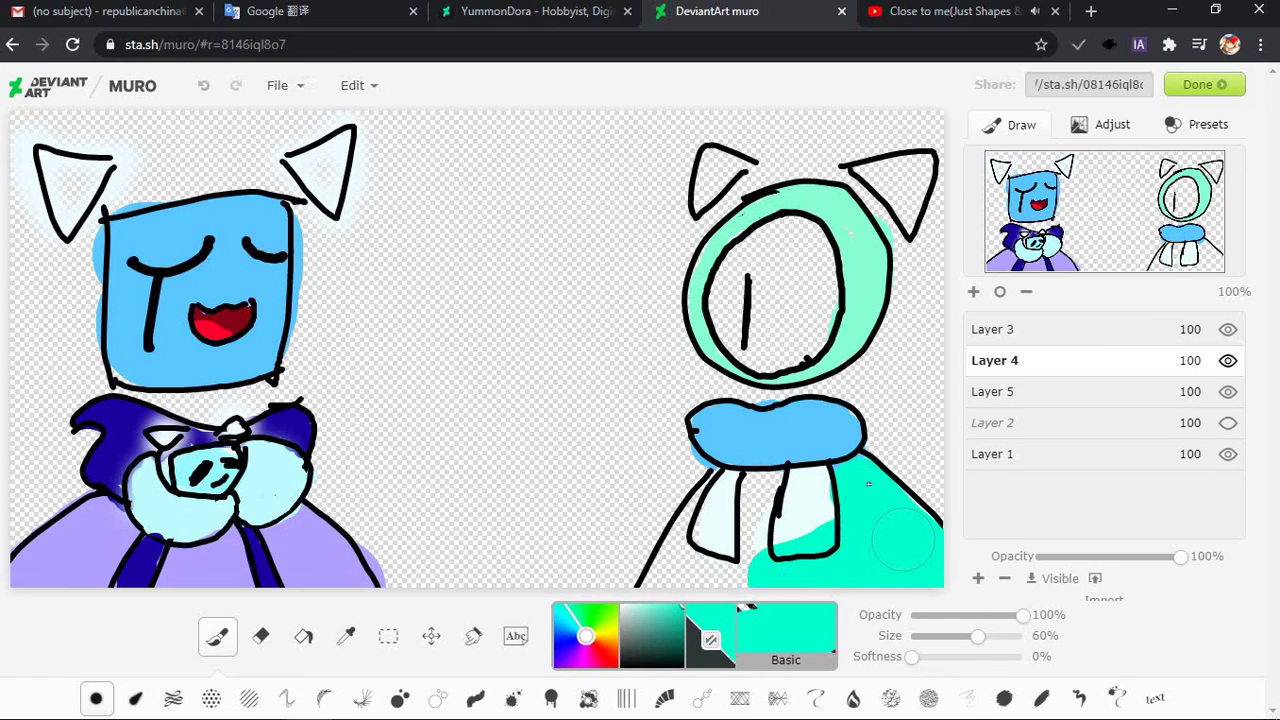
pyautogui.hotkey('ctrl', 'z')
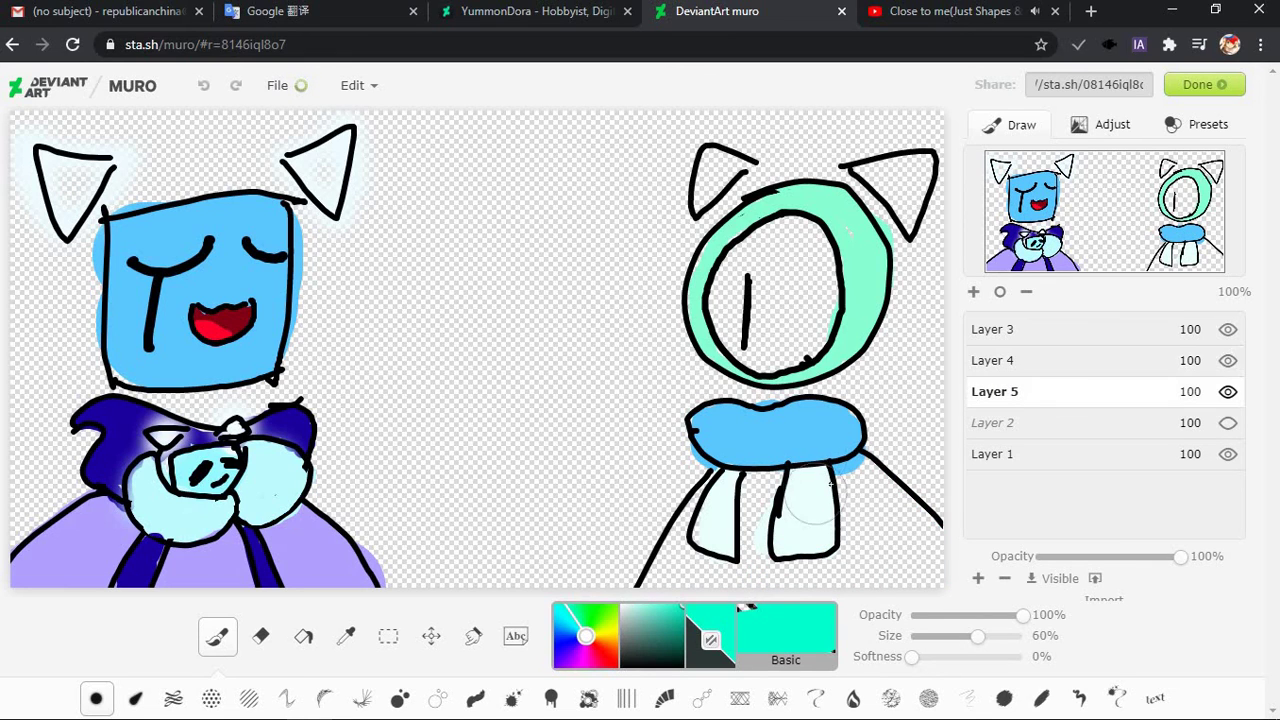
pyautogui.moveTo(830, 465)
pyautogui.mouseDown()
pyautogui.moveTo(887, 518)
pyautogui.moveTo(855, 503)
pyautogui.moveTo(854, 484)
pyautogui.moveTo(935, 565)
pyautogui.mouseUp()
pyautogui.click(994, 360)
pyautogui.hotkey('ctrl', 'z')
pyautogui.click(995, 423)
pyautogui.click(896, 533)
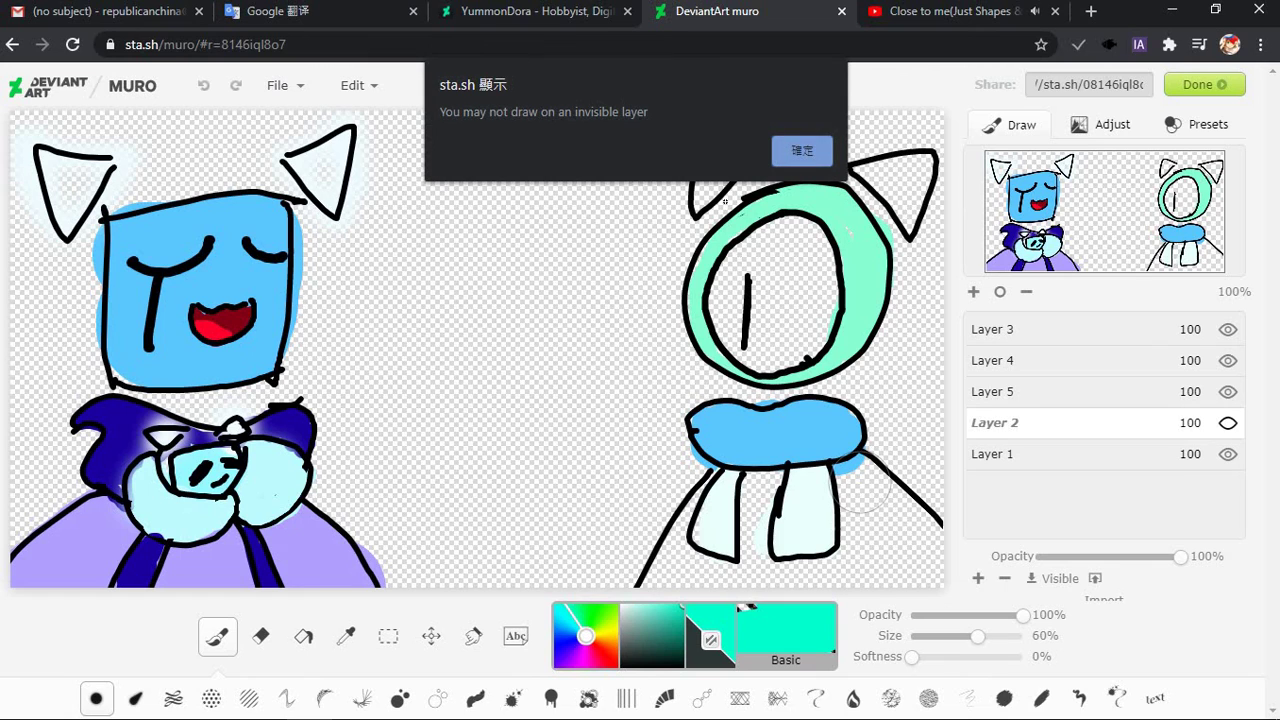
pyautogui.press('Return')
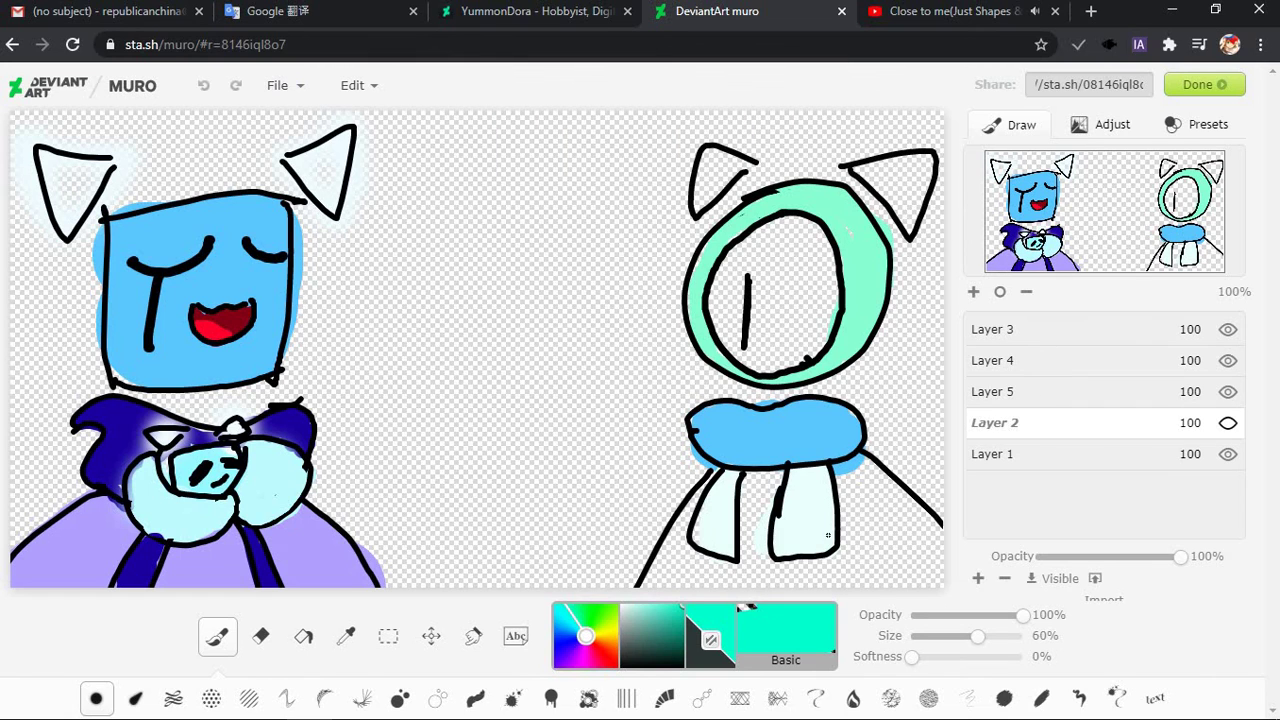
# Paint the round-headed character's robe bright turquoise on Layer 5
pyautogui.click(994, 391)
pyautogui.moveTo(838, 458)
pyautogui.mouseDown()
pyautogui.moveTo(935, 575)
pyautogui.moveTo(905, 515)
pyautogui.moveTo(870, 560)
pyautogui.moveTo(835, 530)
pyautogui.moveTo(798, 580)
pyautogui.moveTo(742, 572)
pyautogui.moveTo(735, 505)
pyautogui.moveTo(760, 470)
pyautogui.moveTo(722, 514)
pyautogui.moveTo(715, 485)
pyautogui.moveTo(690, 560)
pyautogui.moveTo(720, 575)
pyautogui.moveTo(700, 585)
pyautogui.mouseUp()
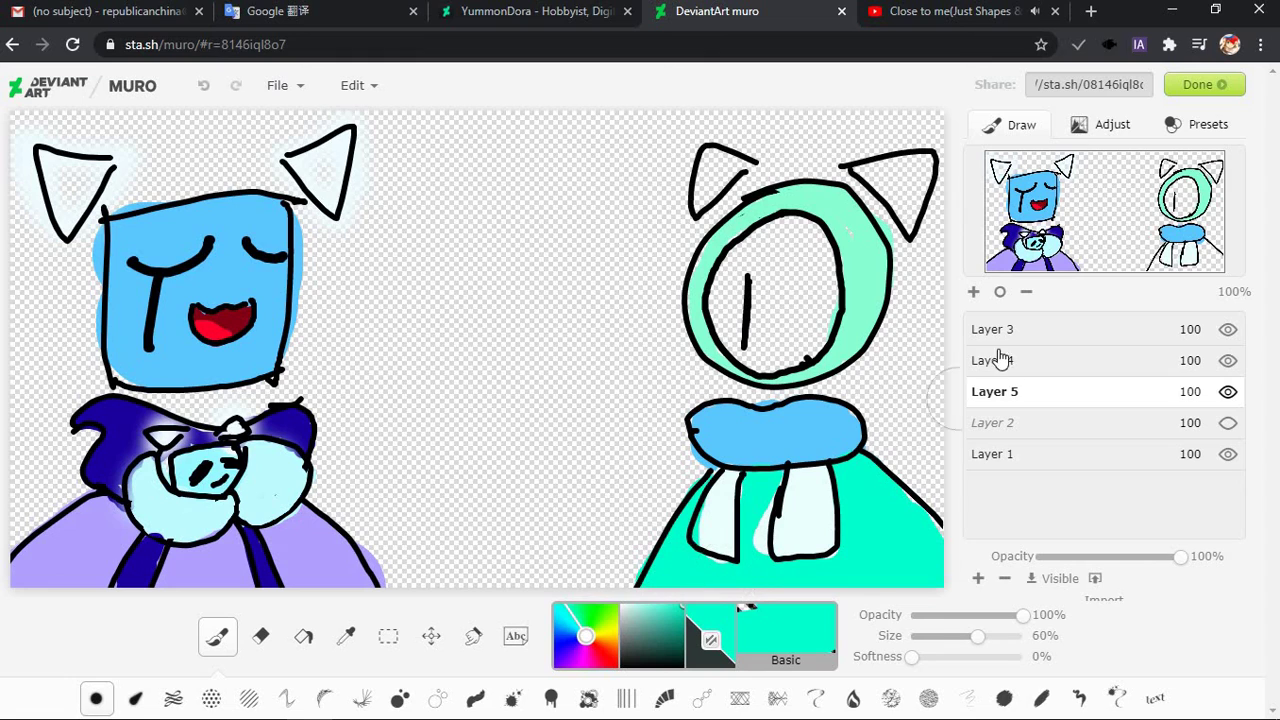
pyautogui.click(990, 361)
pyautogui.moveTo(715, 500)
pyautogui.mouseDown()
pyautogui.moveTo(735, 545)
pyautogui.moveTo(757, 537)
pyautogui.mouseUp()
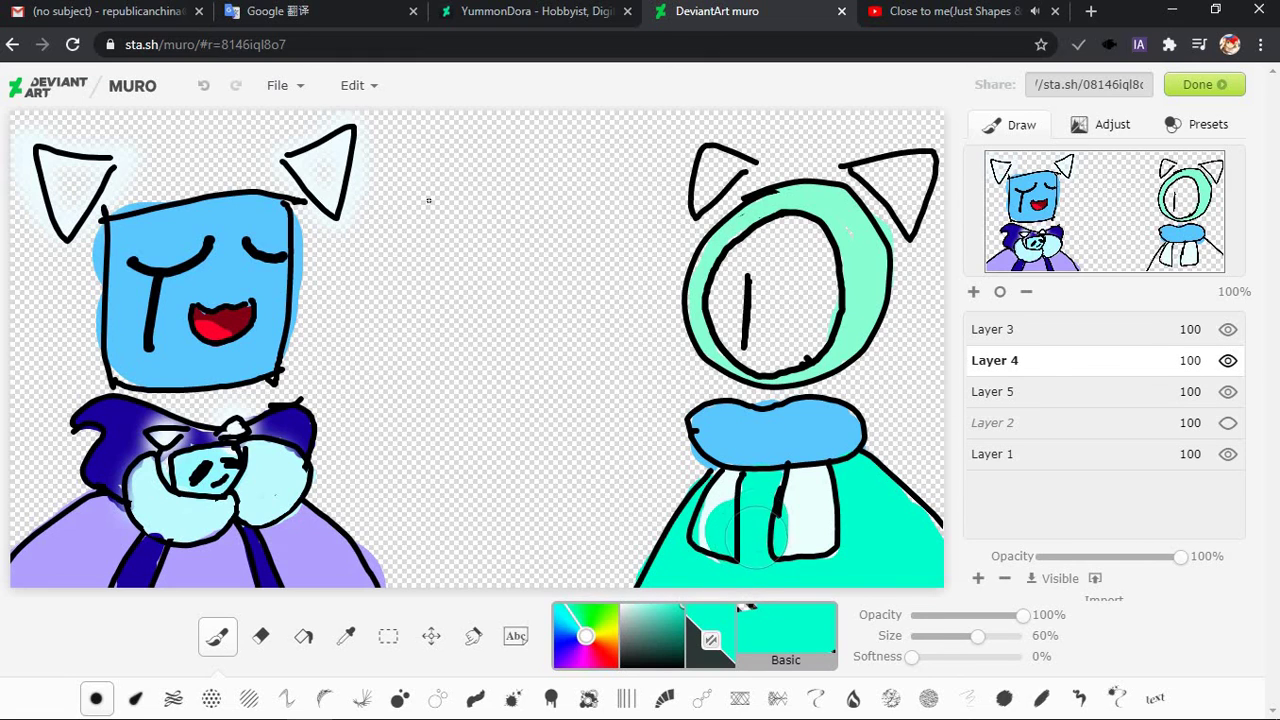
pyautogui.click(203, 86)
pyautogui.hotkey('ctrl', 'z')
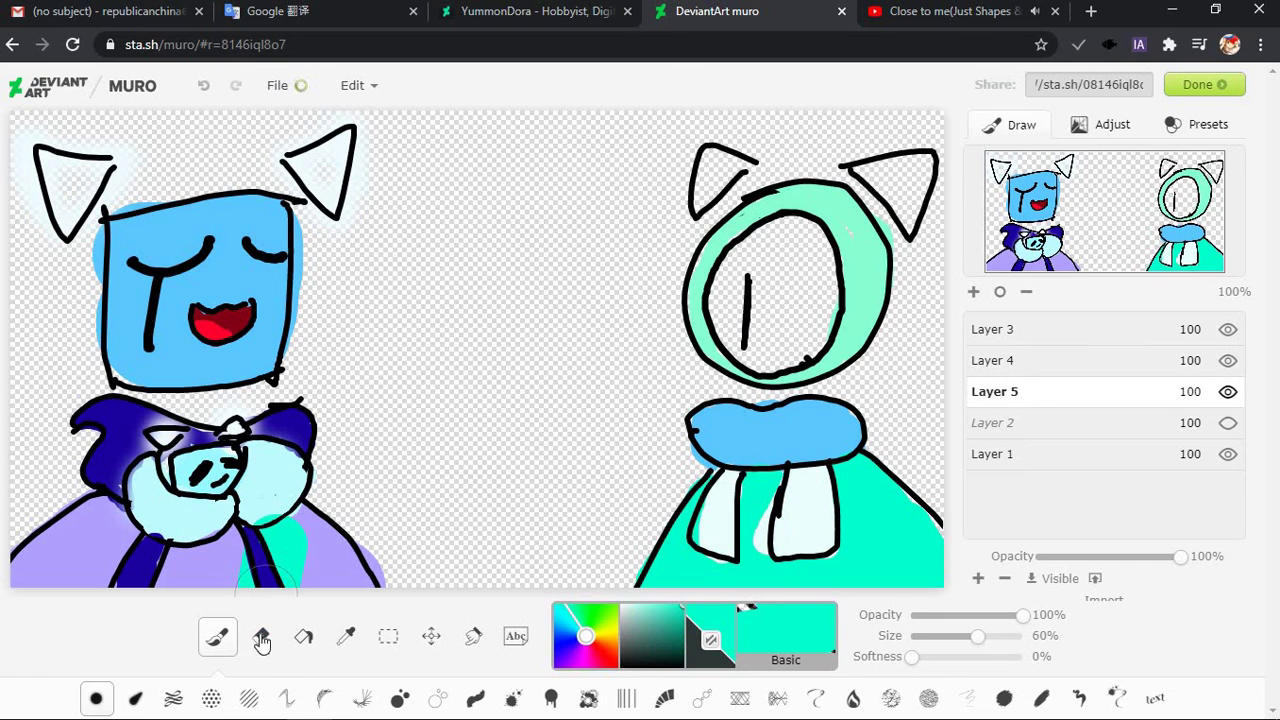
# Erase stray paint in the gap between the round-headed character's scarf tails with an 8% eraser
pyautogui.click(260, 636)
pyautogui.moveTo(925, 637); pyautogui.dragTo(919, 636)
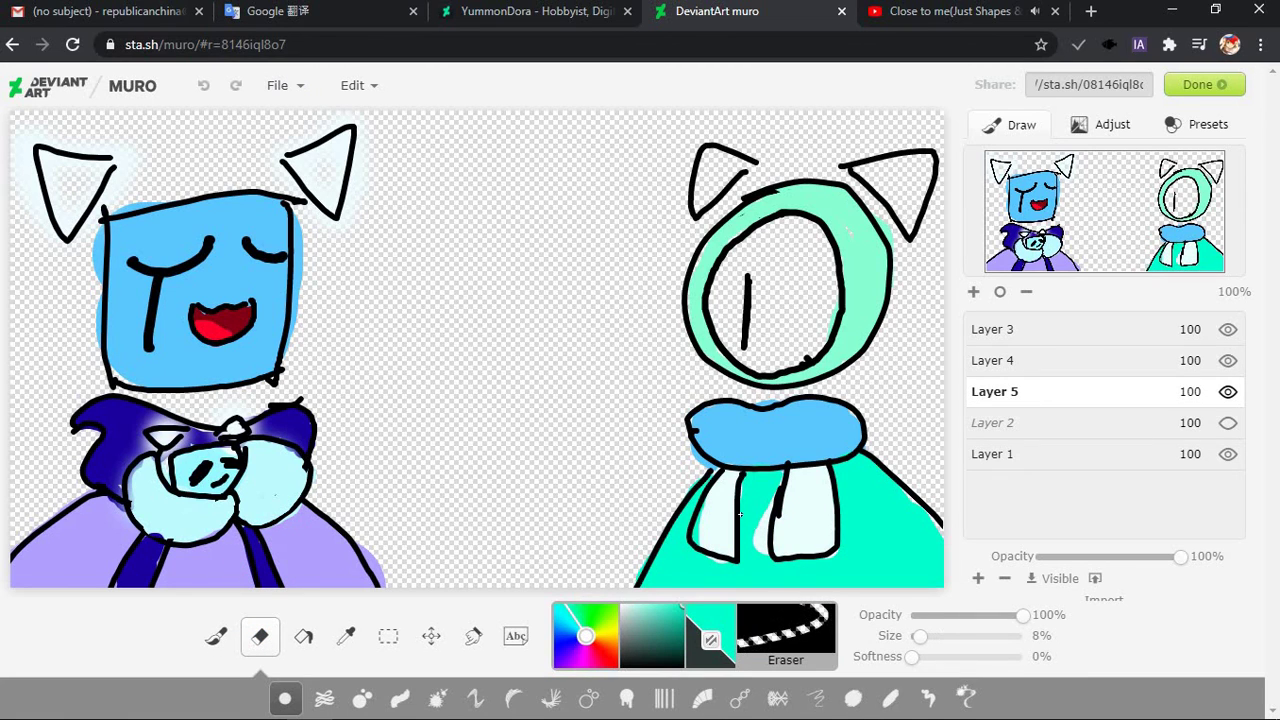
pyautogui.moveTo(740, 534); pyautogui.dragTo(770, 515)
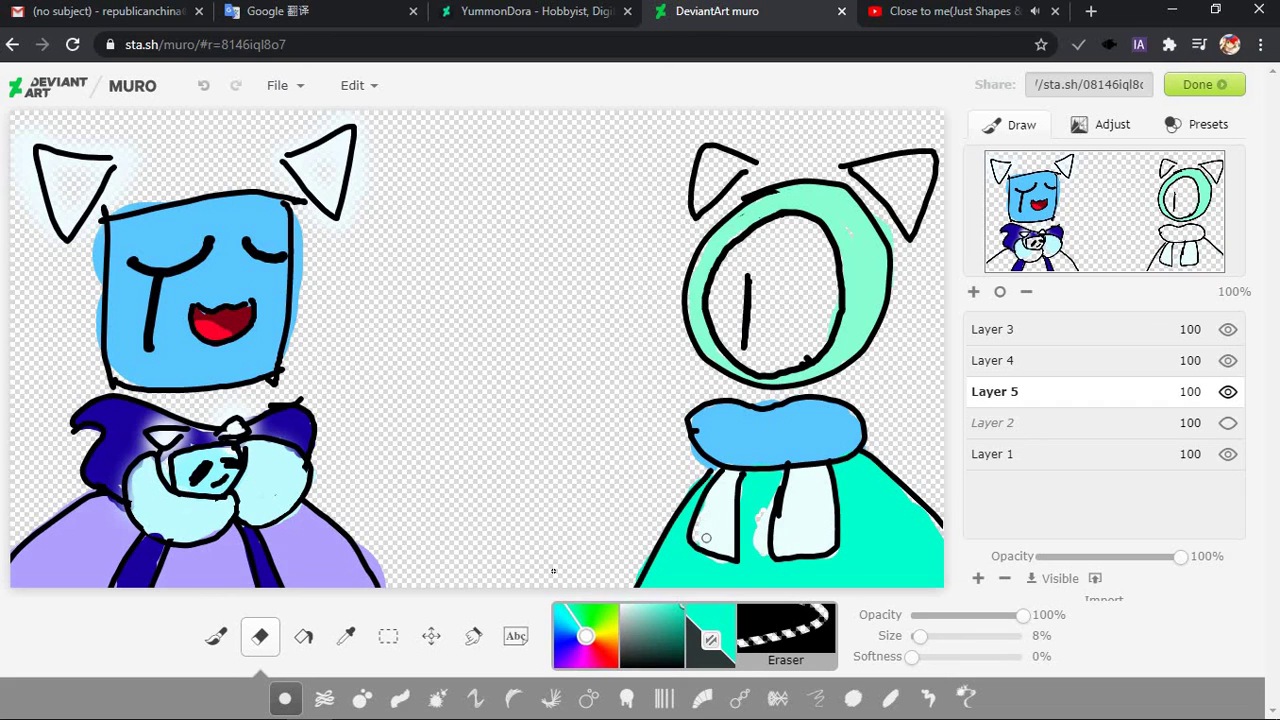
# Sample the near-white of the round-headed character's scarf tail and set the brush size to 10%
pyautogui.click(216, 636)
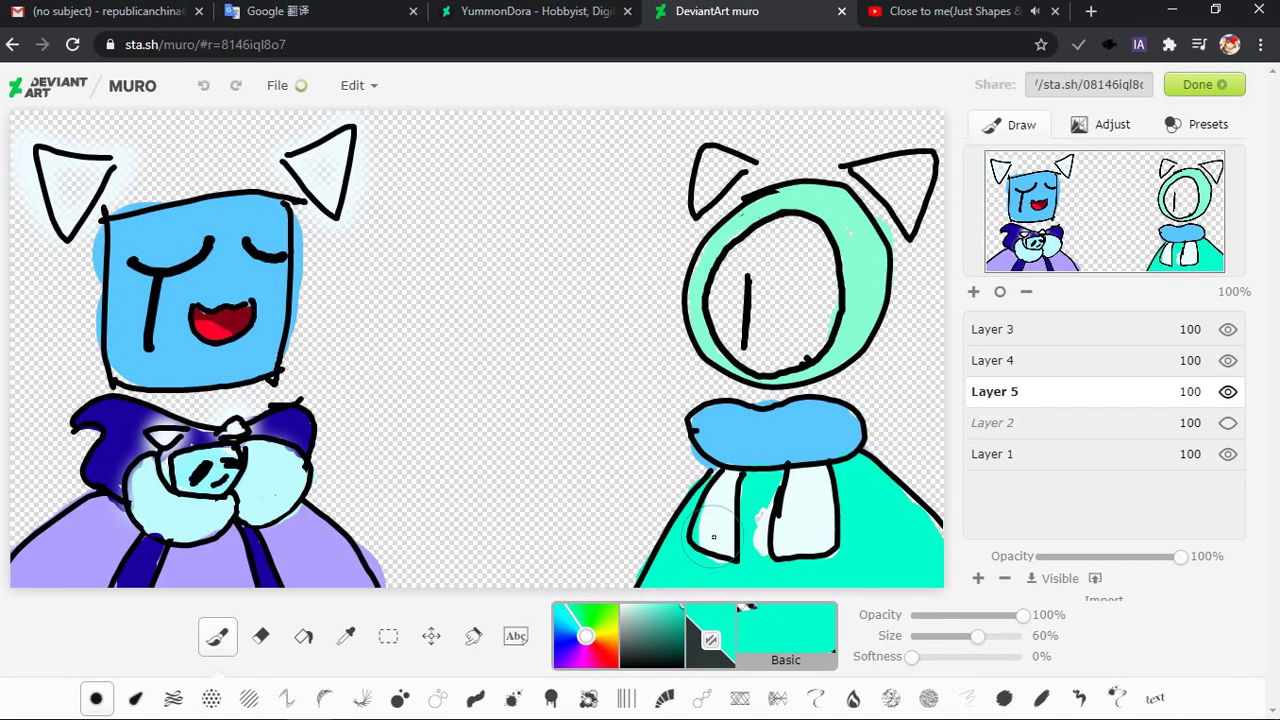
pyautogui.click(345, 636)
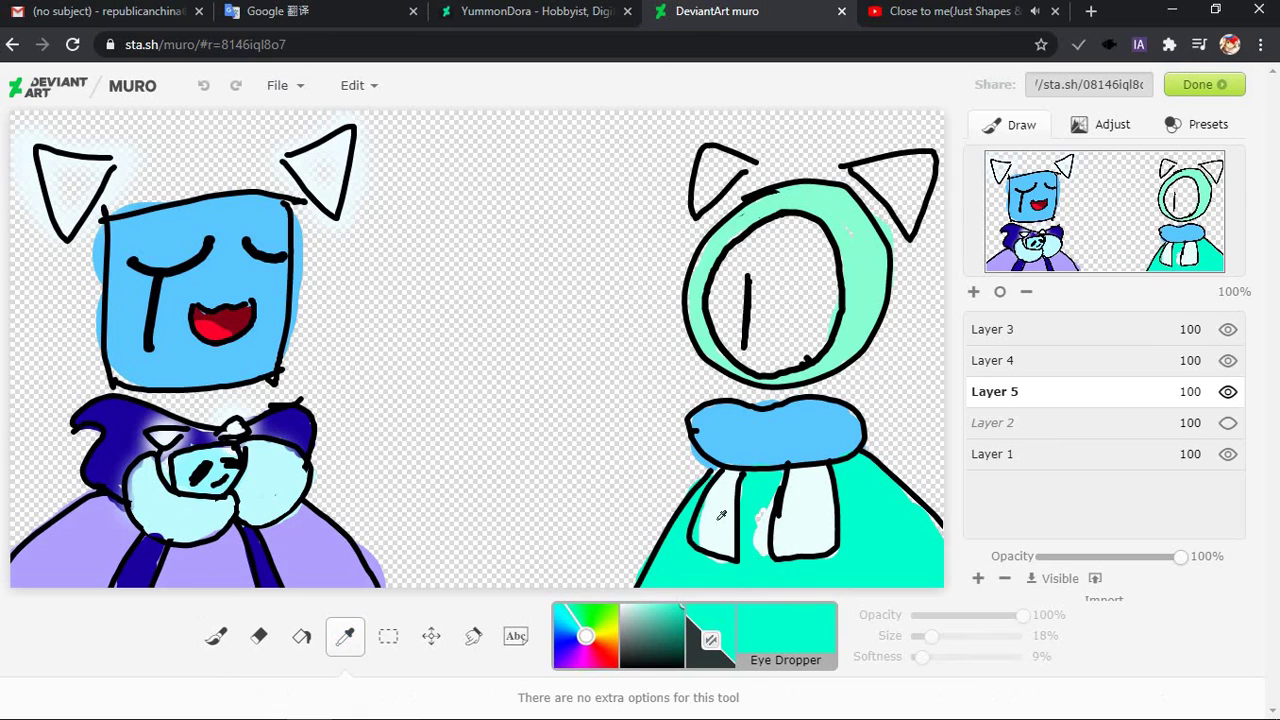
pyautogui.click(721, 515)
pyautogui.click(216, 636)
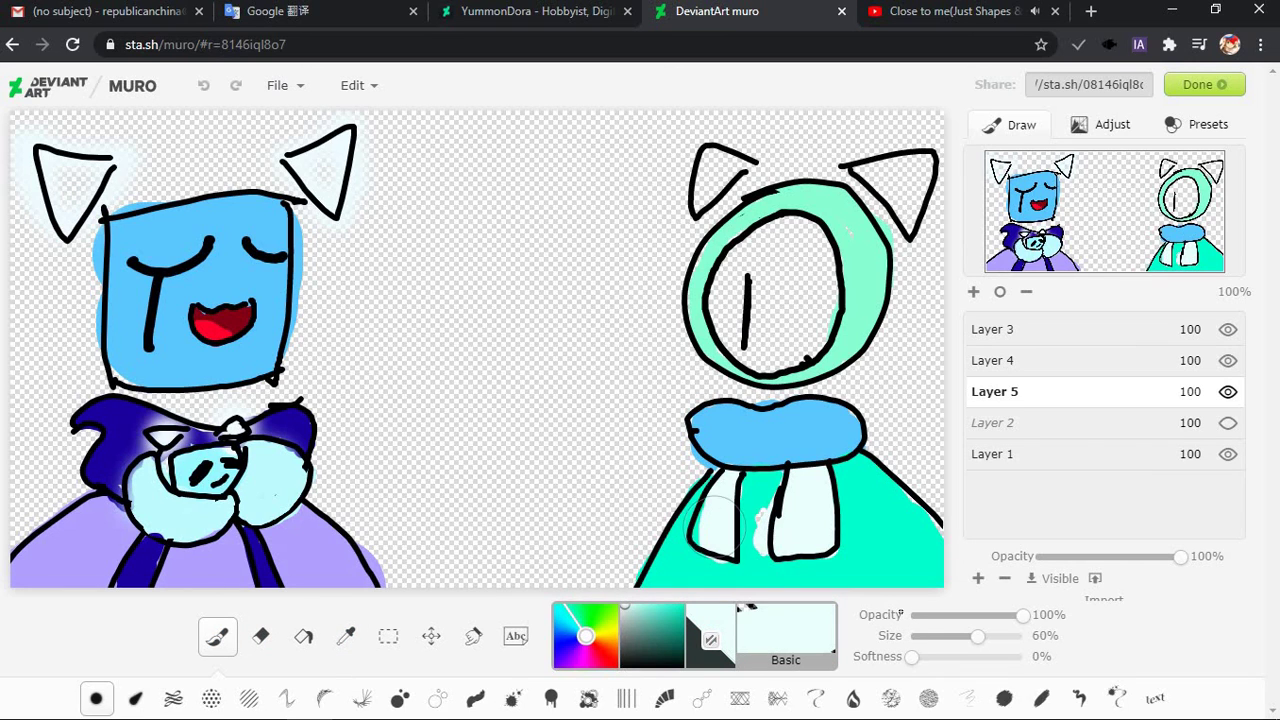
pyautogui.click(920, 636)
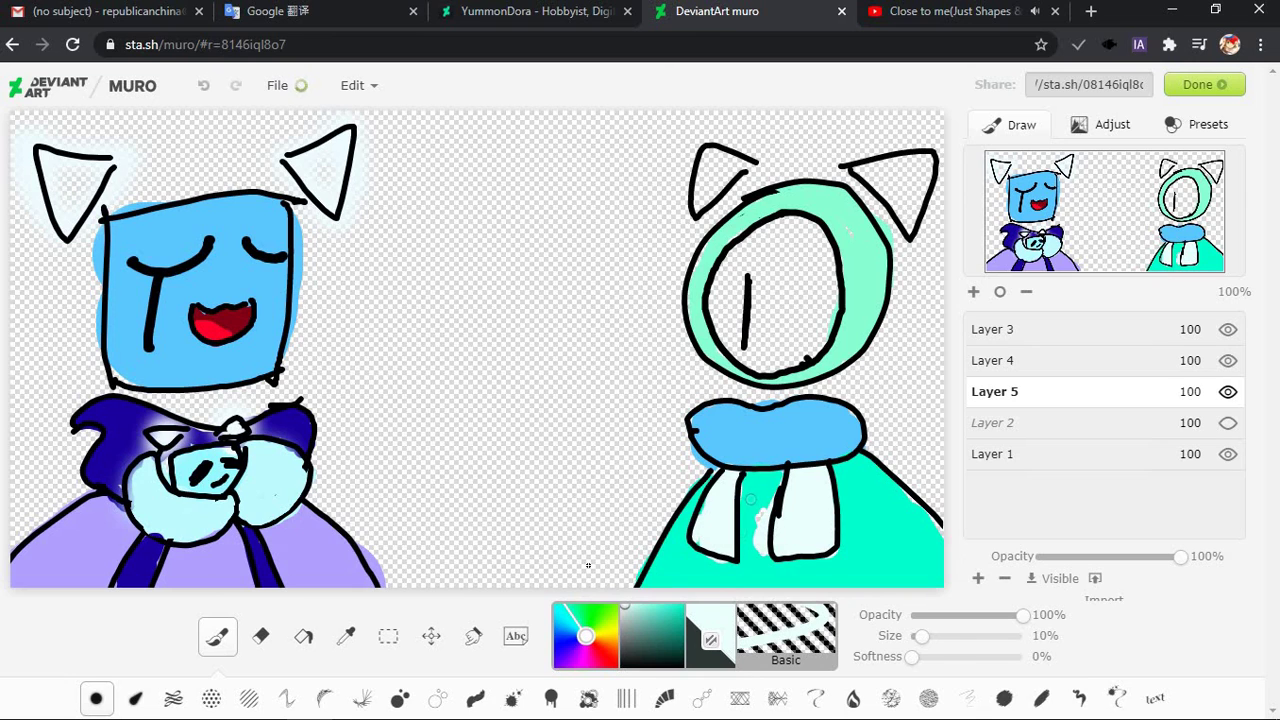
# Cover the pale patch between the round-headed character's scarf tails with turquoise sampled from the robe, using the 10% brush
pyautogui.click(346, 636)
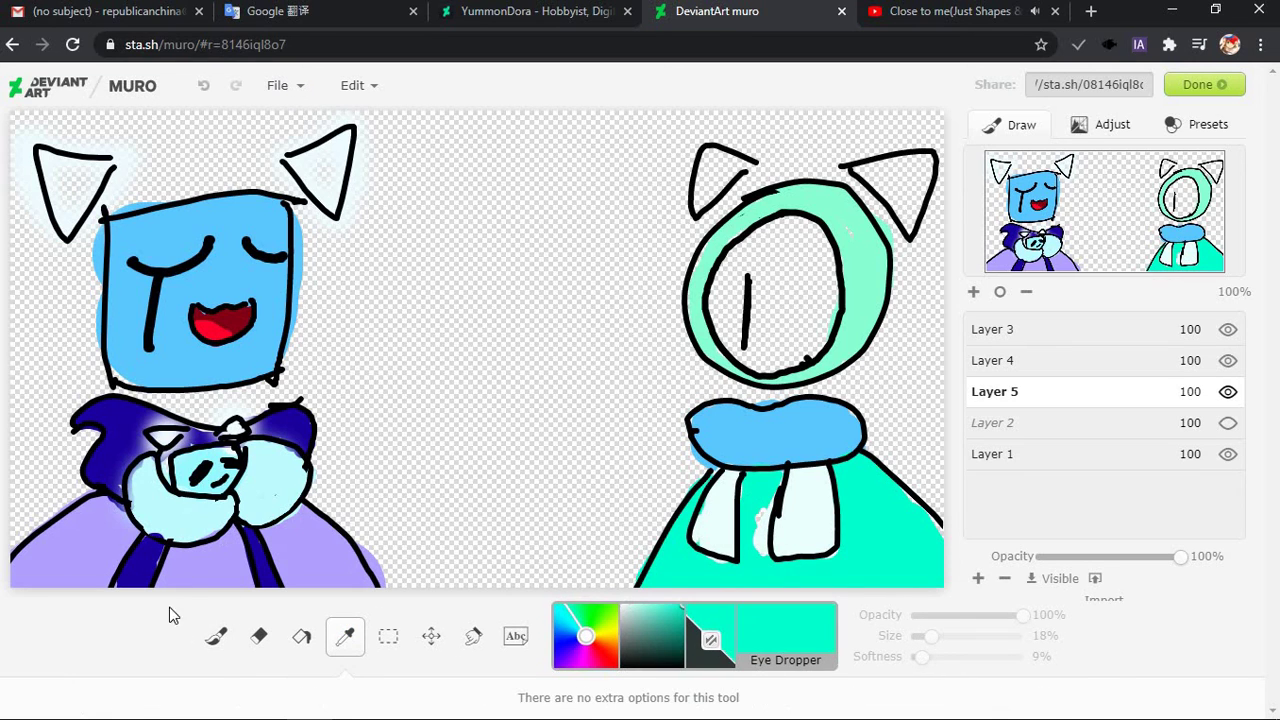
pyautogui.click(218, 640)
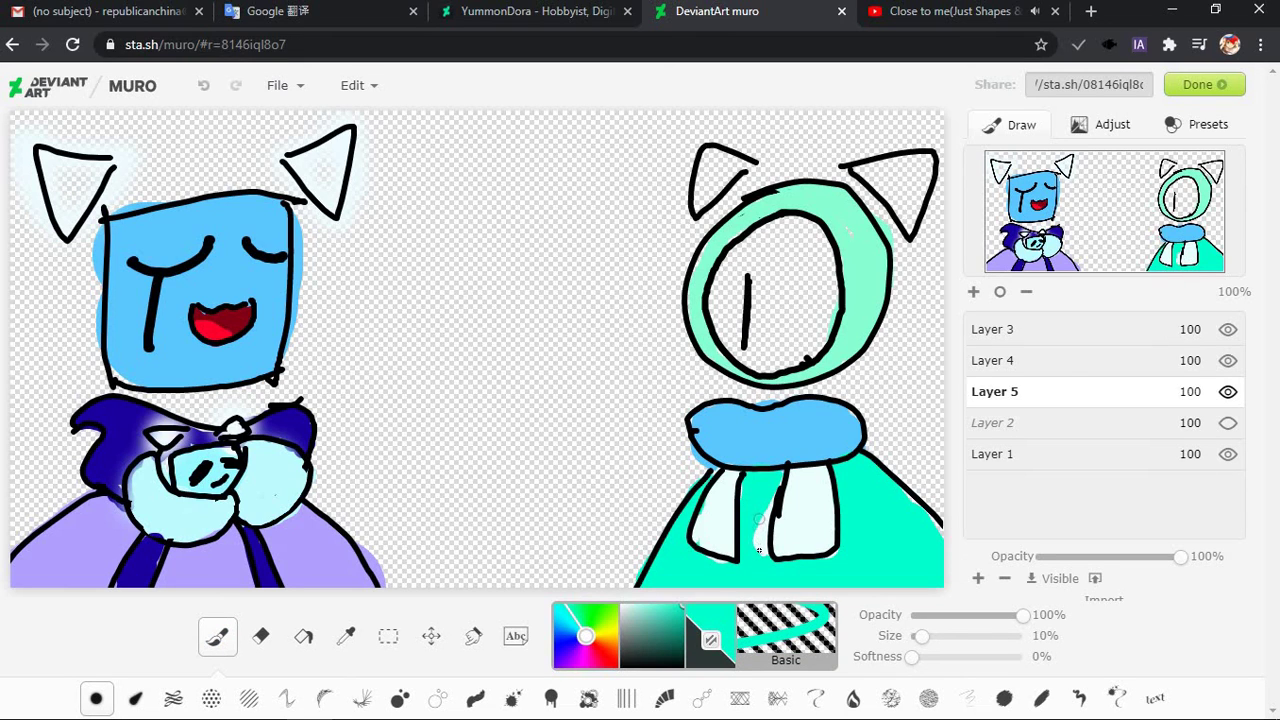
pyautogui.click(1058, 365)
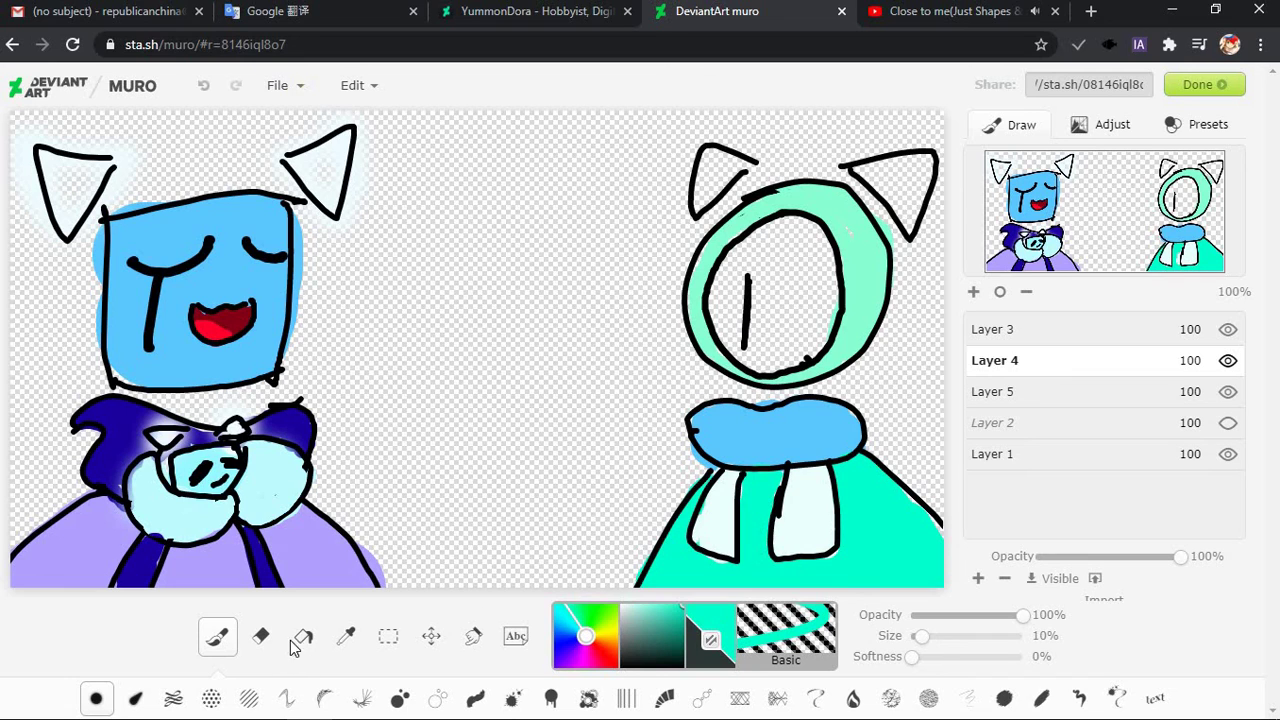
pyautogui.click(260, 636)
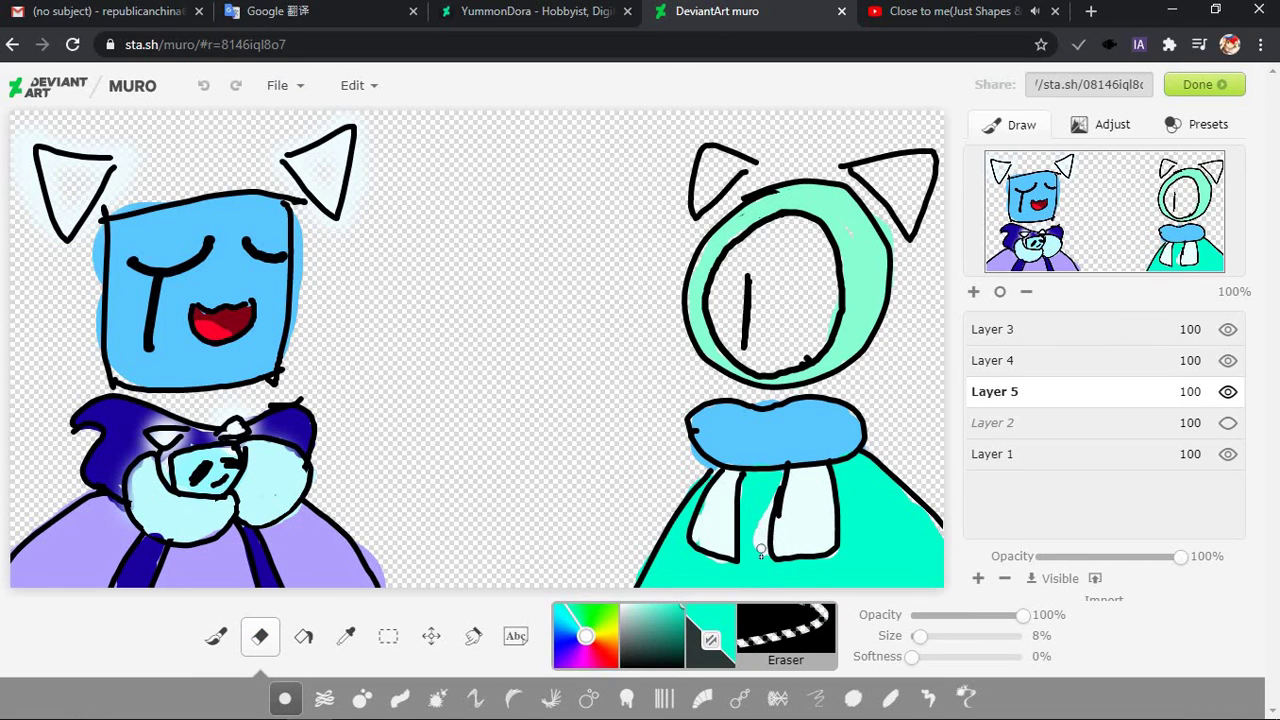
pyautogui.click(216, 636)
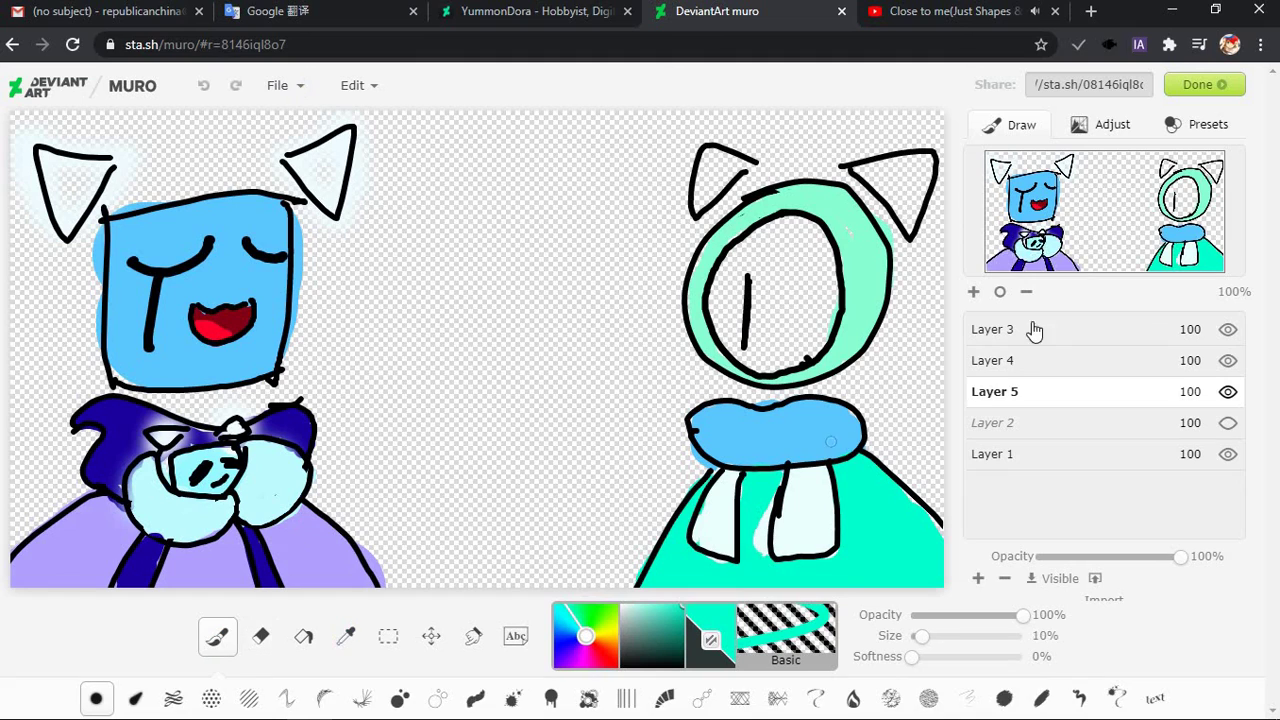
pyautogui.click(1022, 362)
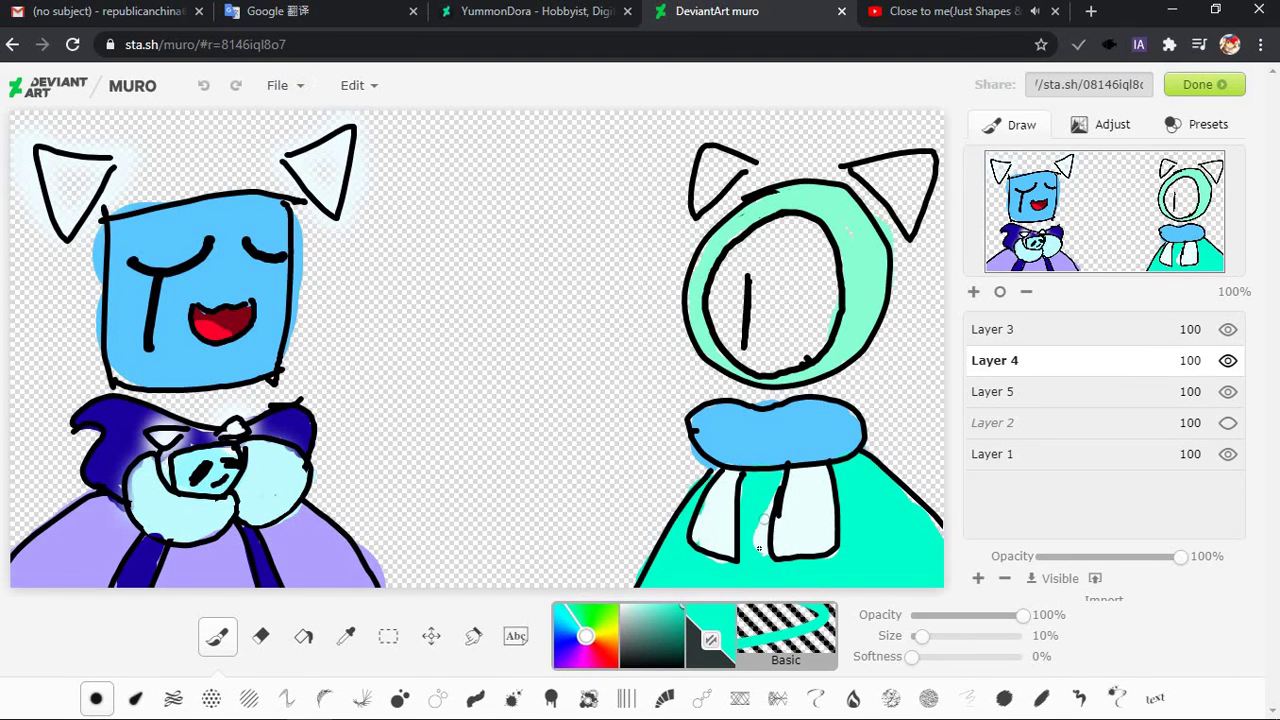
pyautogui.moveTo(759, 548); pyautogui.dragTo(760, 524)
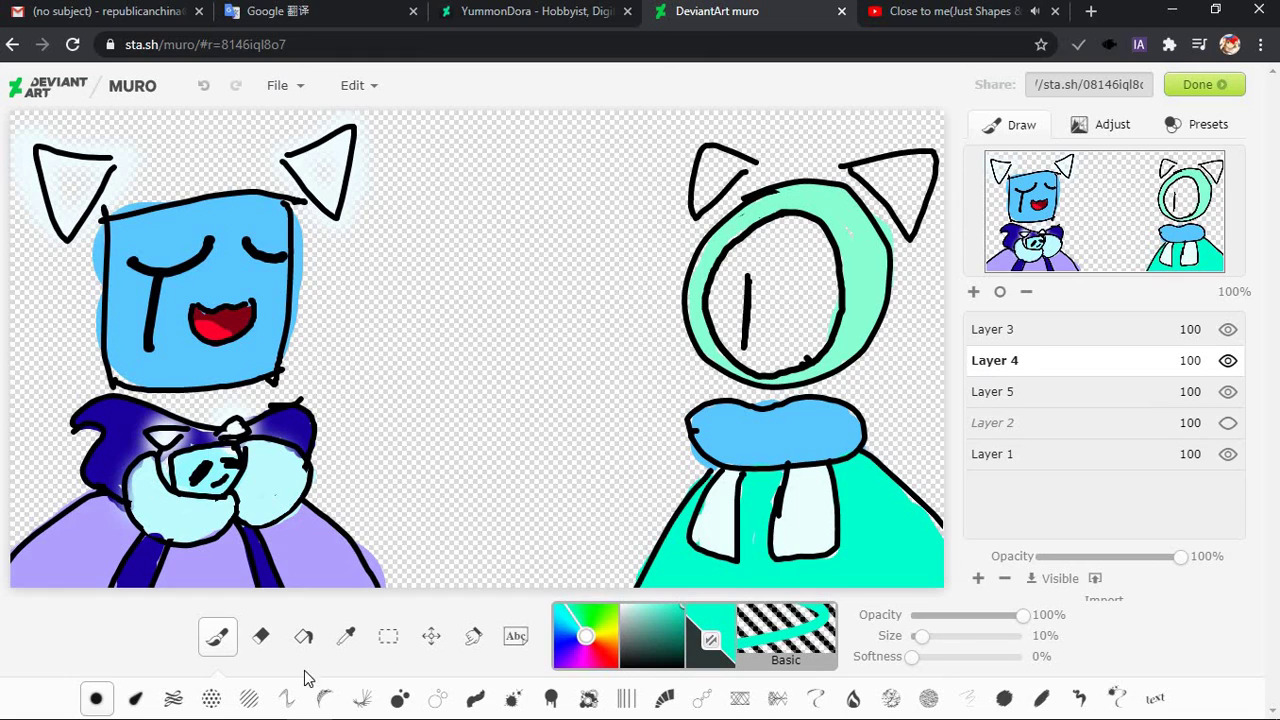
# Switch to the eraser and enlarge it to 100% size
pyautogui.click(260, 636)
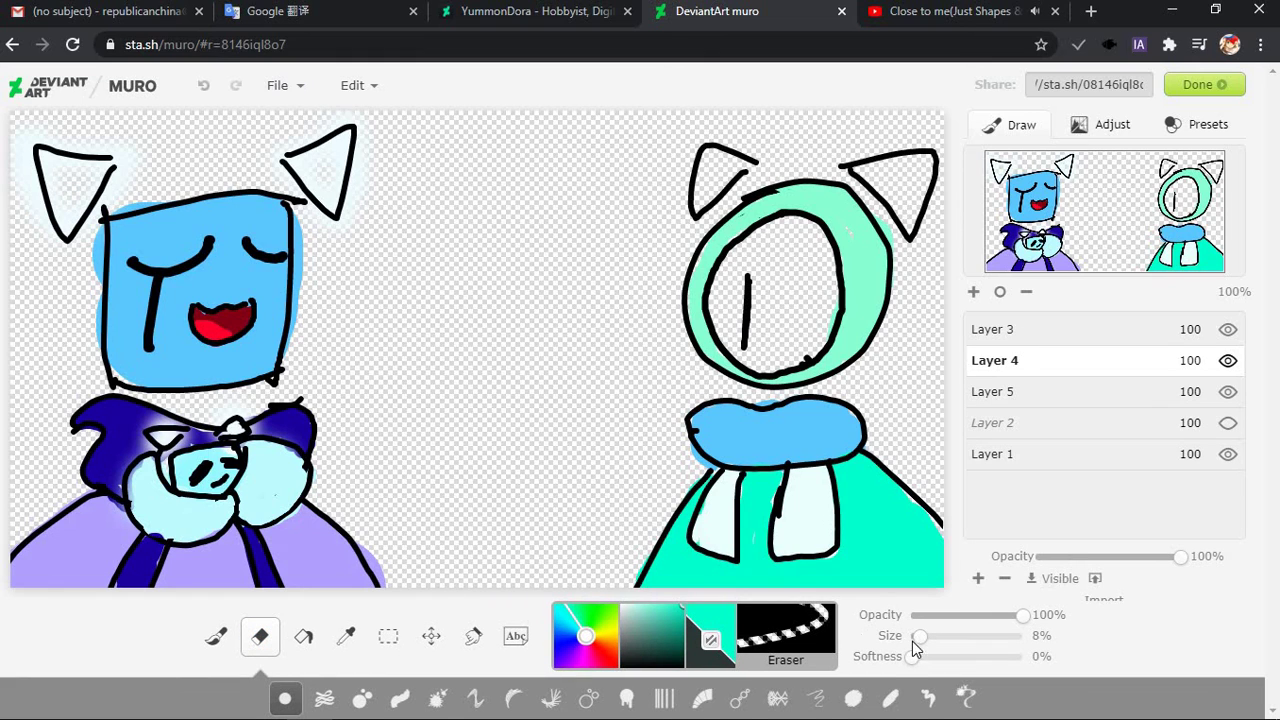
pyautogui.moveTo(918, 636); pyautogui.dragTo(1024, 636)
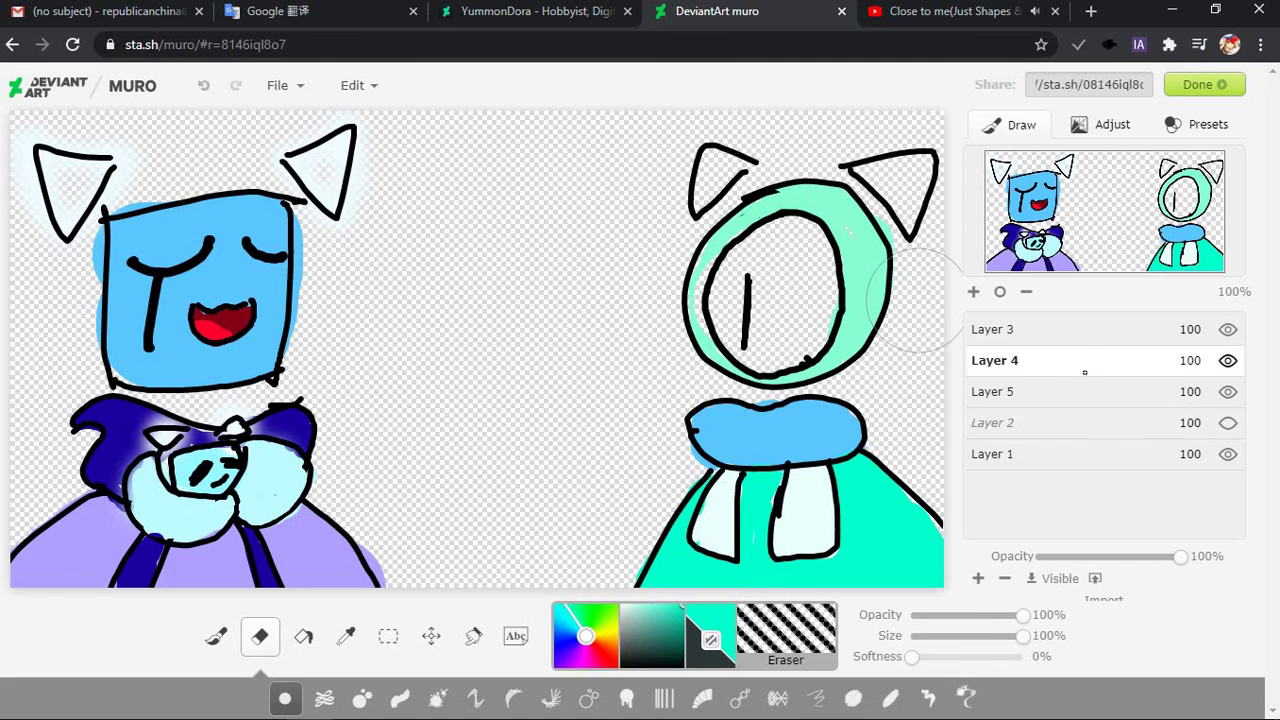
pyautogui.click(993, 329)
pyautogui.moveTo(760, 310)
pyautogui.mouseDown()
pyautogui.moveTo(805, 283)
pyautogui.moveTo(771, 240)
pyautogui.moveTo(803, 243)
pyautogui.moveTo(765, 263)
pyautogui.moveTo(740, 235)
pyautogui.moveTo(820, 250)
pyautogui.moveTo(730, 260)
pyautogui.moveTo(745, 311)
pyautogui.mouseUp()
pyautogui.click(993, 360)
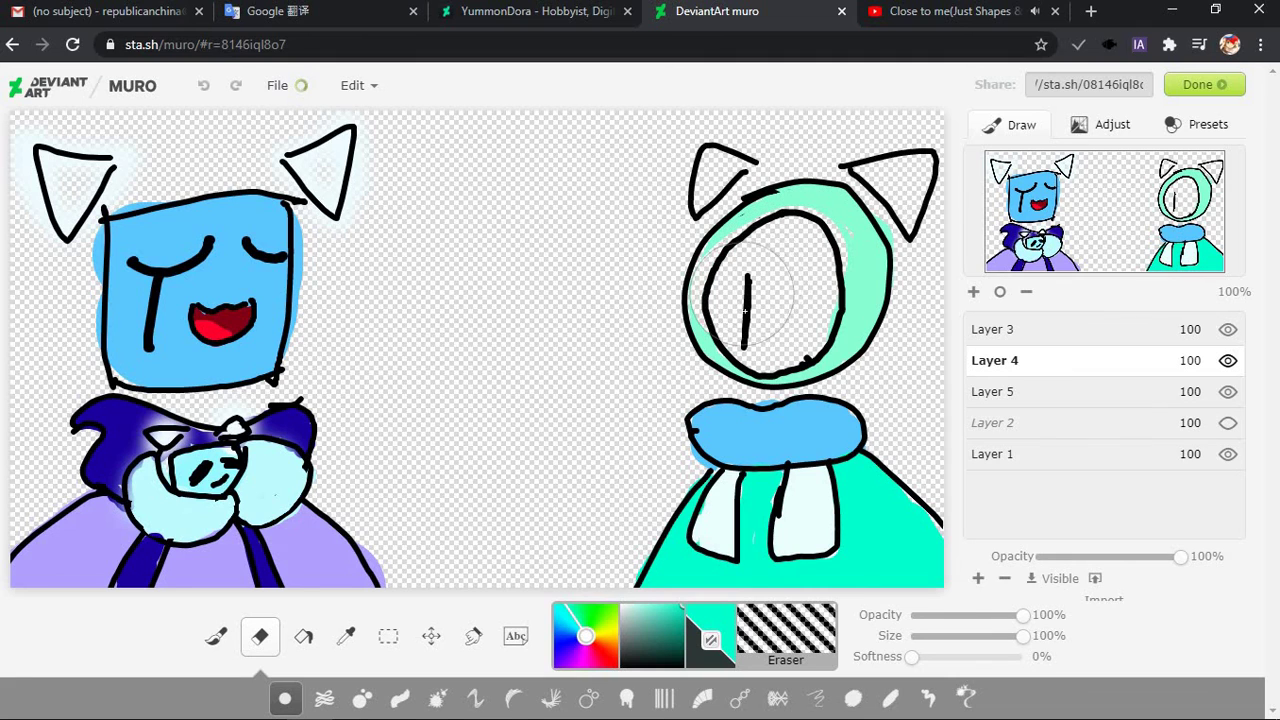
pyautogui.click(1030, 330)
pyautogui.moveTo(767, 258)
pyautogui.mouseDown()
pyautogui.moveTo(752, 316)
pyautogui.moveTo(786, 325)
pyautogui.moveTo(775, 332)
pyautogui.moveTo(846, 266)
pyautogui.moveTo(808, 245)
pyautogui.mouseUp()
pyautogui.hotkey('ctrl', 'z')
pyautogui.hotkey('ctrl', 'z')
pyautogui.hotkey('ctrl', 'z')
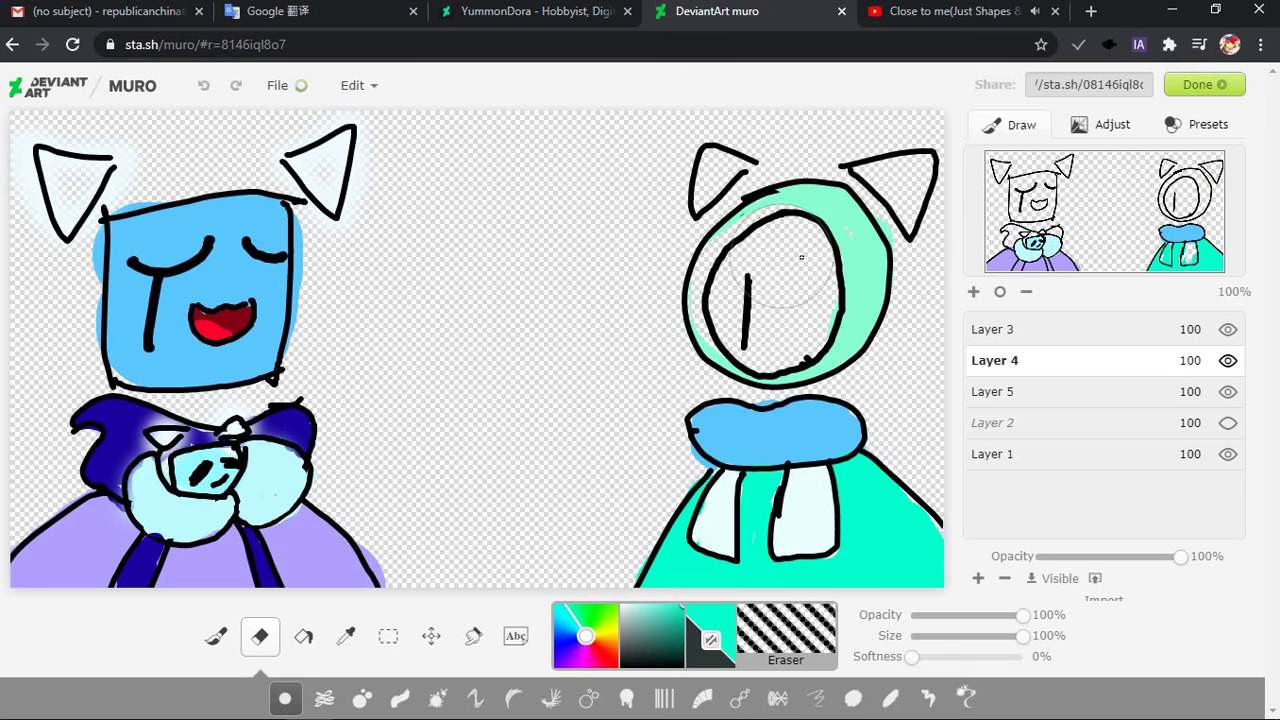
pyautogui.moveTo(801, 258); pyautogui.dragTo(804, 298)
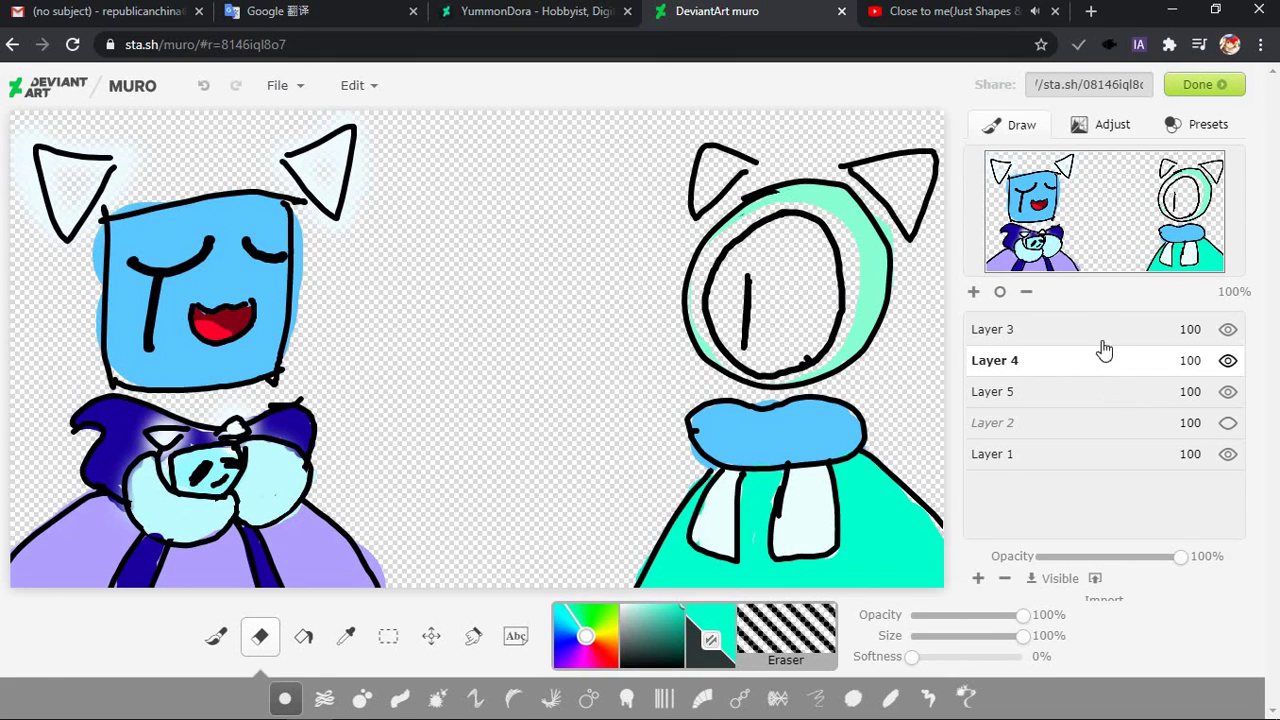
pyautogui.moveTo(737, 243)
pyautogui.mouseDown()
pyautogui.moveTo(741, 301)
pyautogui.moveTo(775, 329)
pyautogui.moveTo(824, 277)
pyautogui.mouseUp()
pyautogui.hotkey('ctrl', 'z')
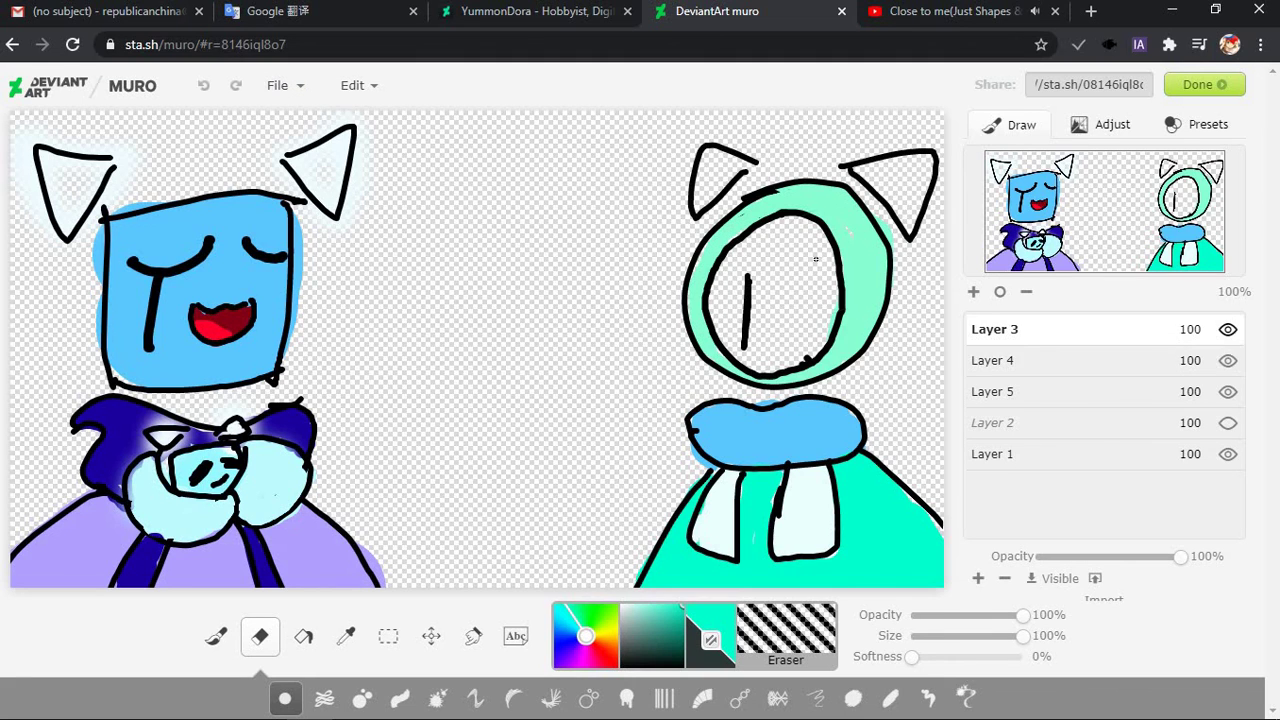
# Erase the round-headed character's inner face outline and the vertical line inside it from the line art on Layer 3
pyautogui.moveTo(755, 327); pyautogui.dragTo(783, 332)
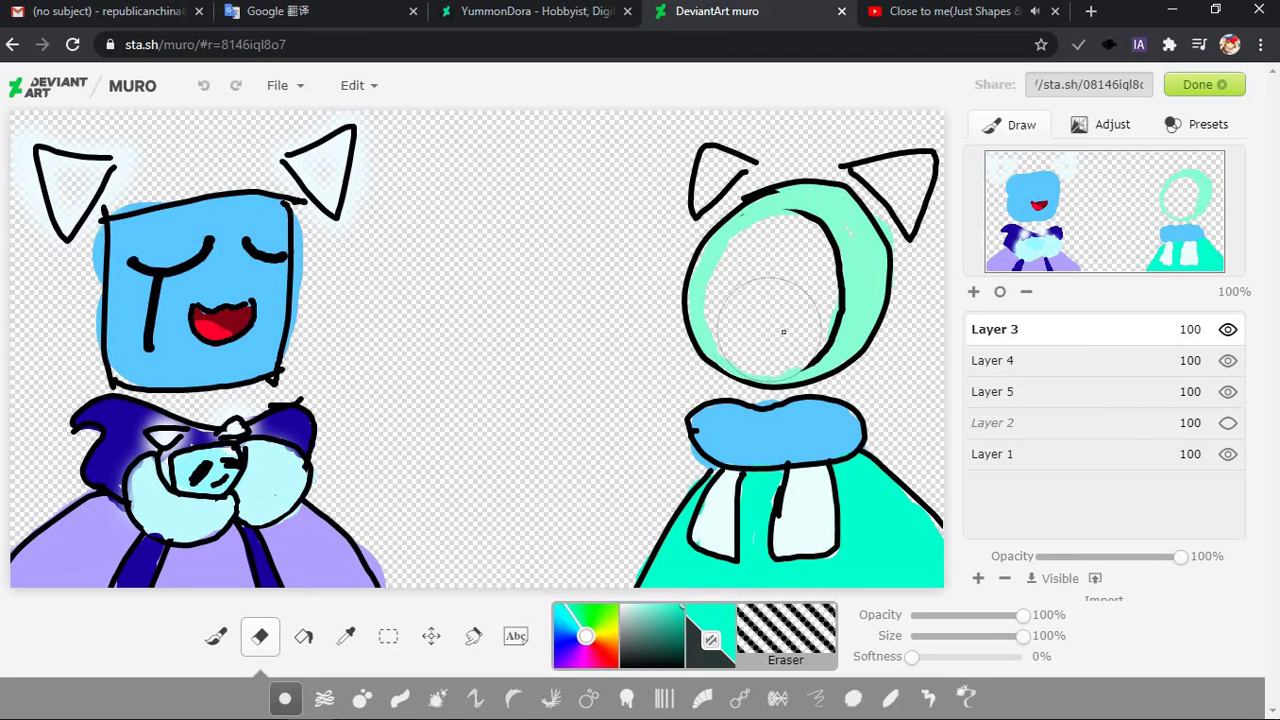
pyautogui.moveTo(808, 291); pyautogui.dragTo(805, 220)
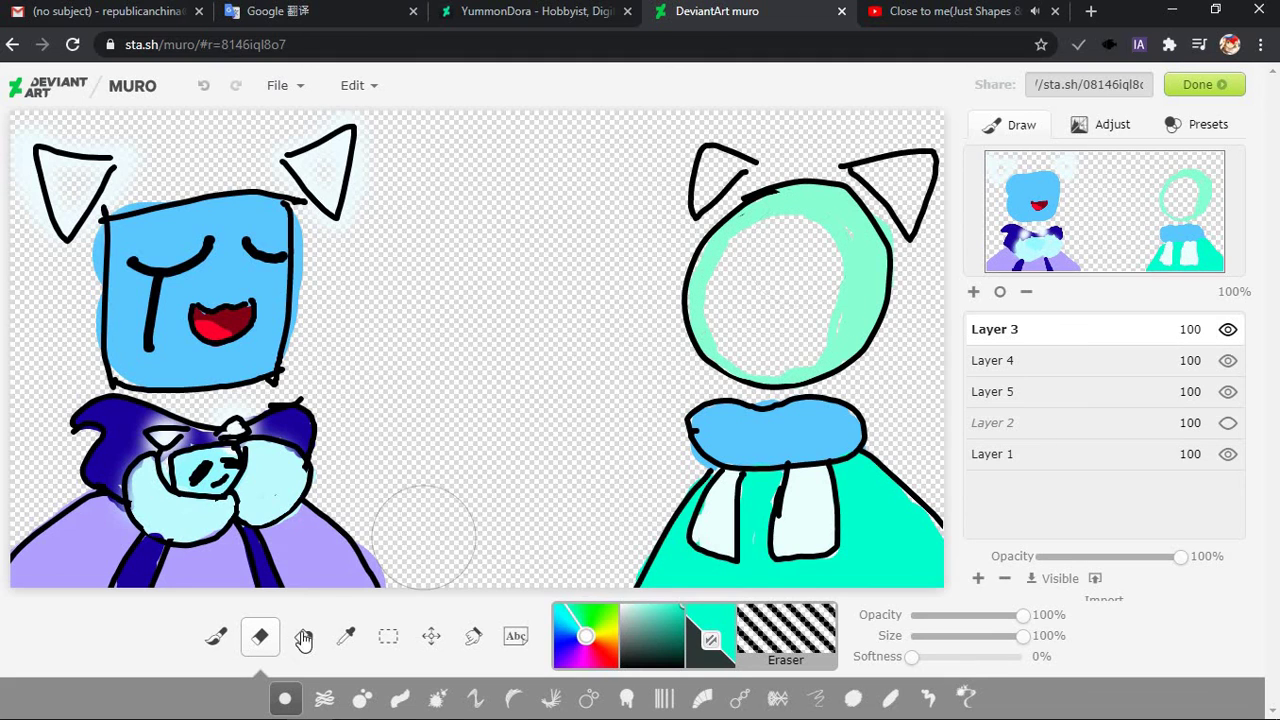
# Switch to a black brush and reduce its size to 4%, undoing the test strokes on the round head
pyautogui.click(710, 640)
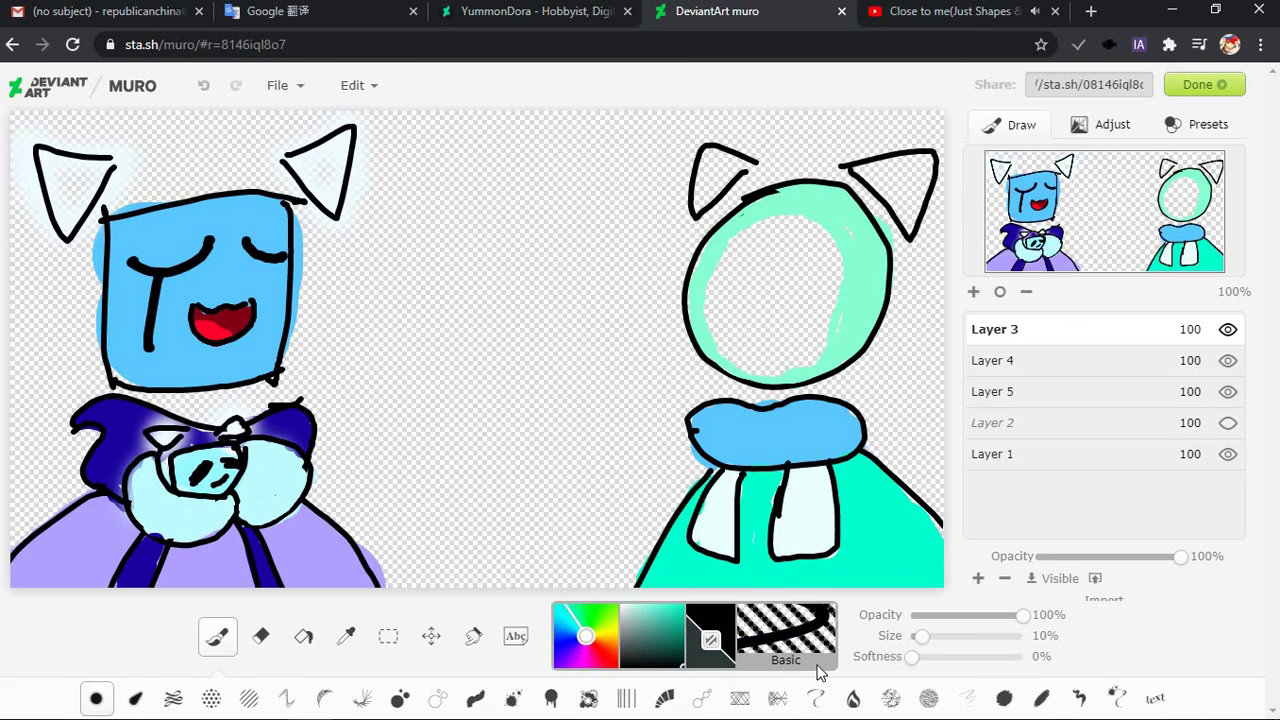
pyautogui.moveTo(731, 356)
pyautogui.mouseDown()
pyautogui.moveTo(695, 435)
pyautogui.moveTo(695, 365)
pyautogui.mouseUp()
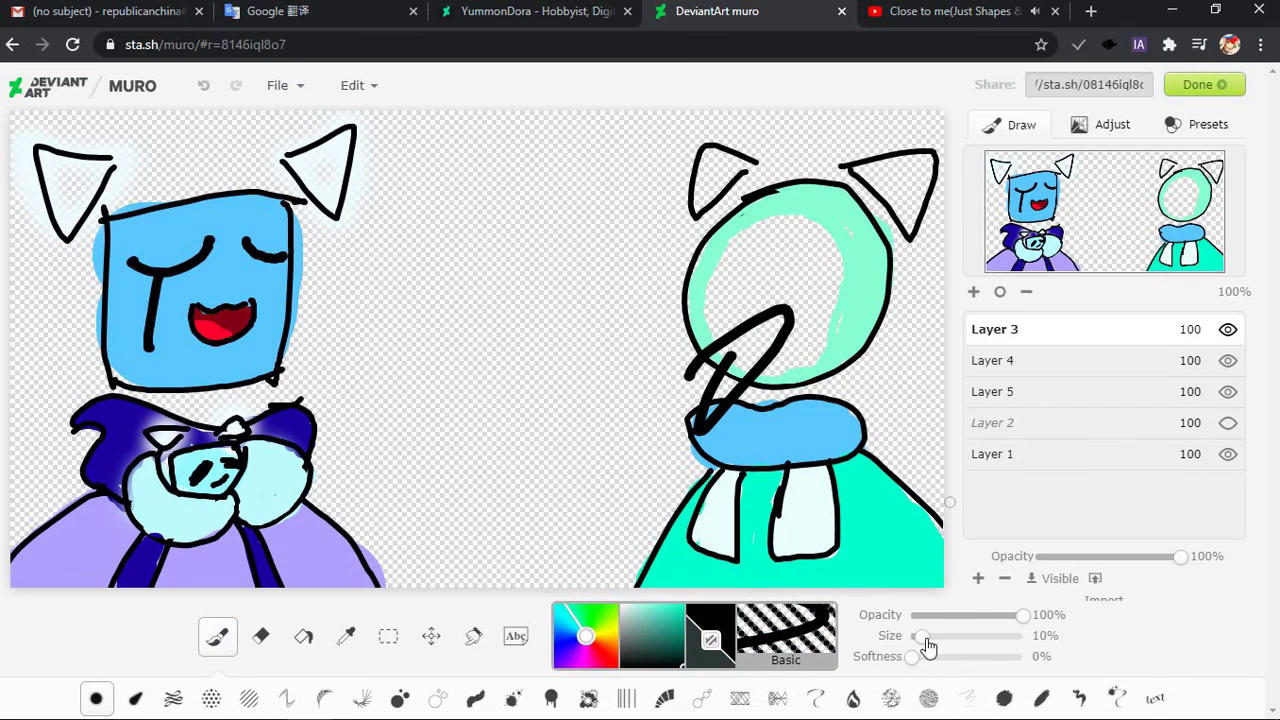
pyautogui.hotkey('ctrl', 'z')
pyautogui.moveTo(914, 645); pyautogui.dragTo(920, 645)
pyautogui.moveTo(817, 263)
pyautogui.mouseDown()
pyautogui.moveTo(788, 282)
pyautogui.moveTo(854, 306)
pyautogui.moveTo(800, 330)
pyautogui.mouseUp()
pyautogui.hotkey('ctrl', 'z')
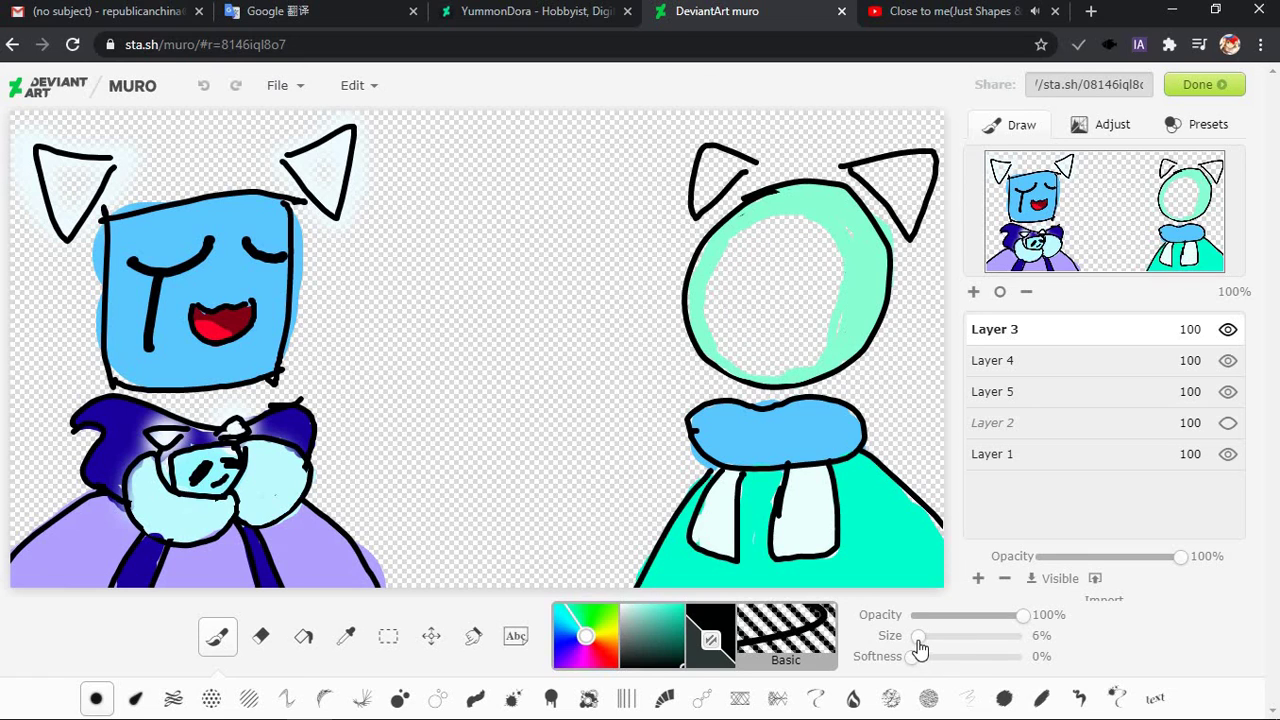
pyautogui.moveTo(917, 645); pyautogui.dragTo(914, 645)
# Redraw the round-headed character's inner face outline as a thin black oval on Layer 3, undoing the unwanted attempts
pyautogui.moveTo(736, 230); pyautogui.dragTo(745, 247)
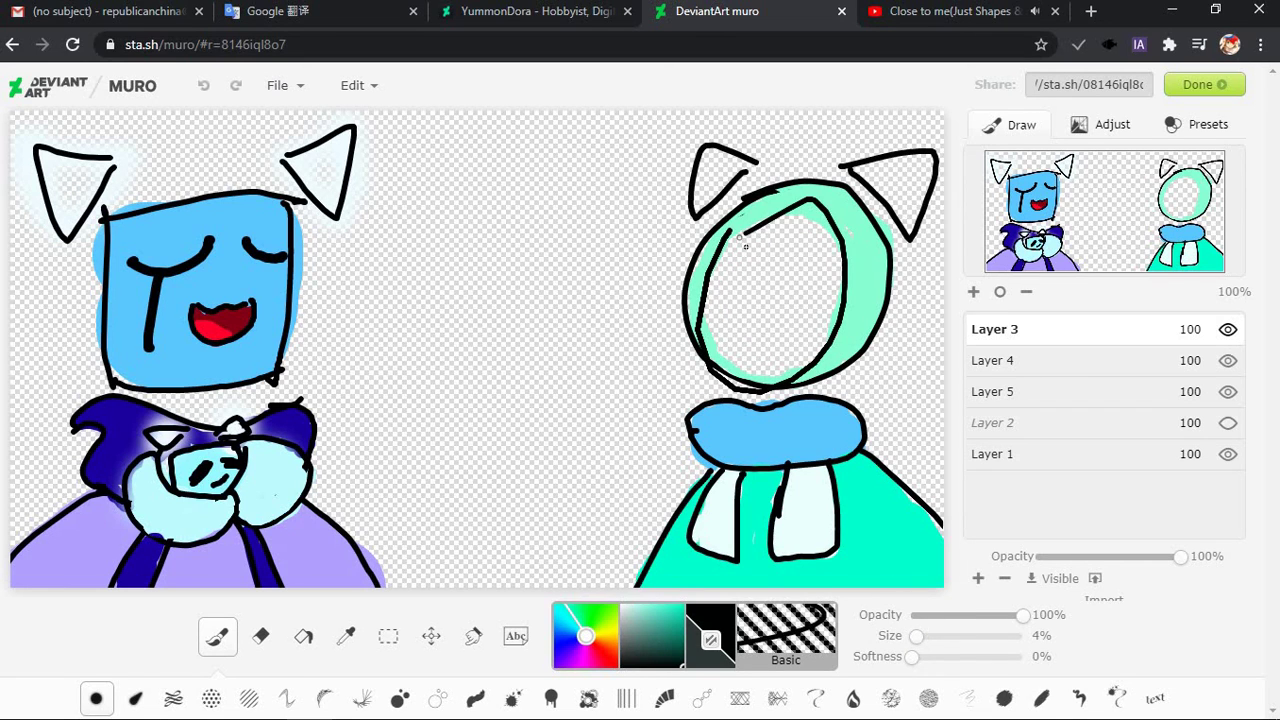
pyautogui.hotkey('ctrl', 'z')
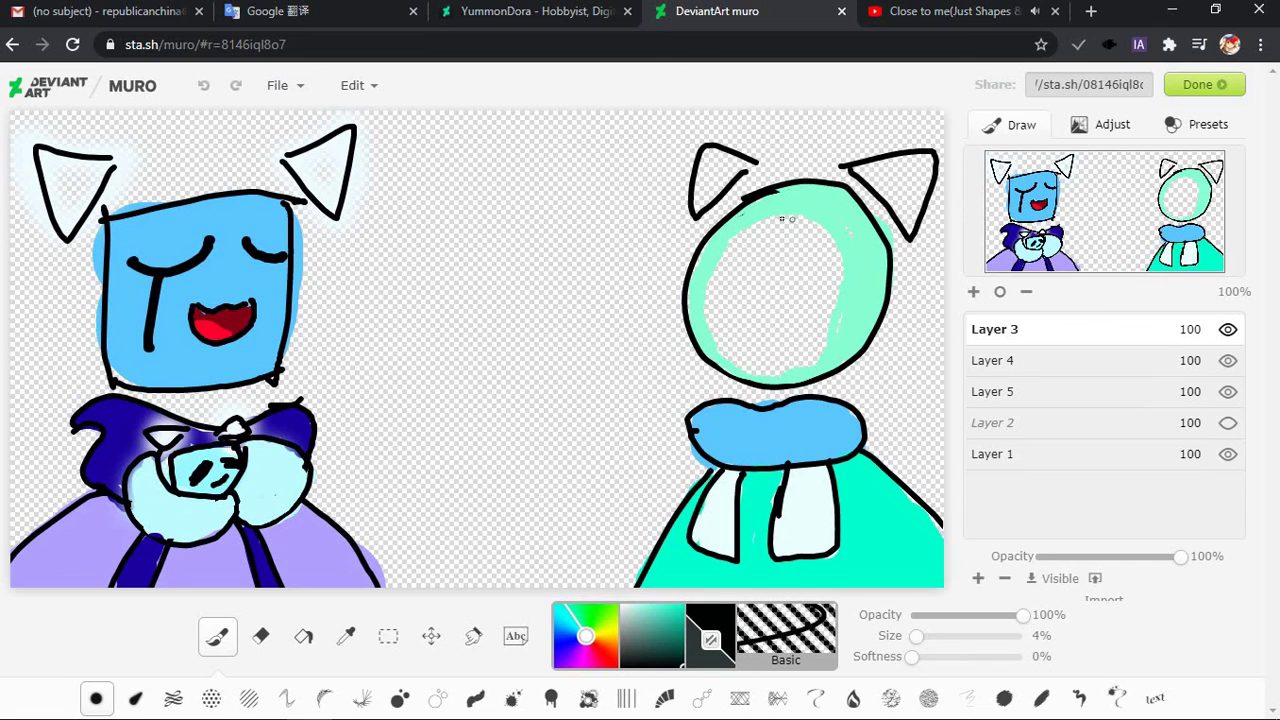
pyautogui.moveTo(785, 218)
pyautogui.mouseDown()
pyautogui.moveTo(692, 318)
pyautogui.moveTo(725, 375)
pyautogui.mouseUp()
pyautogui.hotkey('ctrl', 'z')
pyautogui.moveTo(798, 205)
pyautogui.mouseDown()
pyautogui.moveTo(738, 224)
pyautogui.moveTo(821, 349)
pyautogui.moveTo(867, 237)
pyautogui.moveTo(780, 221)
pyautogui.moveTo(805, 370)
pyautogui.moveTo(857, 237)
pyautogui.moveTo(779, 220)
pyautogui.moveTo(716, 310)
pyautogui.moveTo(867, 269)
pyautogui.moveTo(868, 297)
pyautogui.moveTo(761, 231)
pyautogui.moveTo(692, 289)
pyautogui.moveTo(777, 368)
pyautogui.moveTo(850, 250)
pyautogui.moveTo(760, 212)
pyautogui.mouseUp()
pyautogui.hotkey('ctrl', 'z')
pyautogui.hotkey('ctrl', 'z')
pyautogui.hotkey('ctrl', 'z')
pyautogui.hotkey('ctrl', 'z')
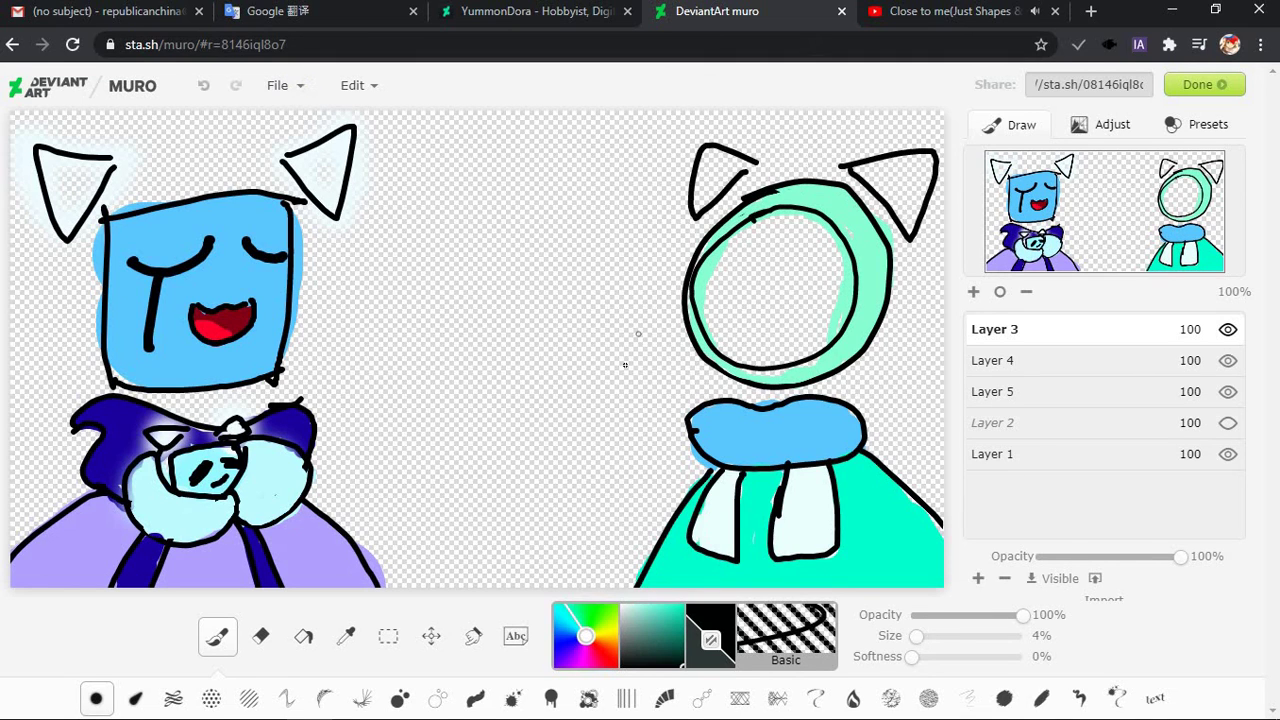
pyautogui.click(259, 638)
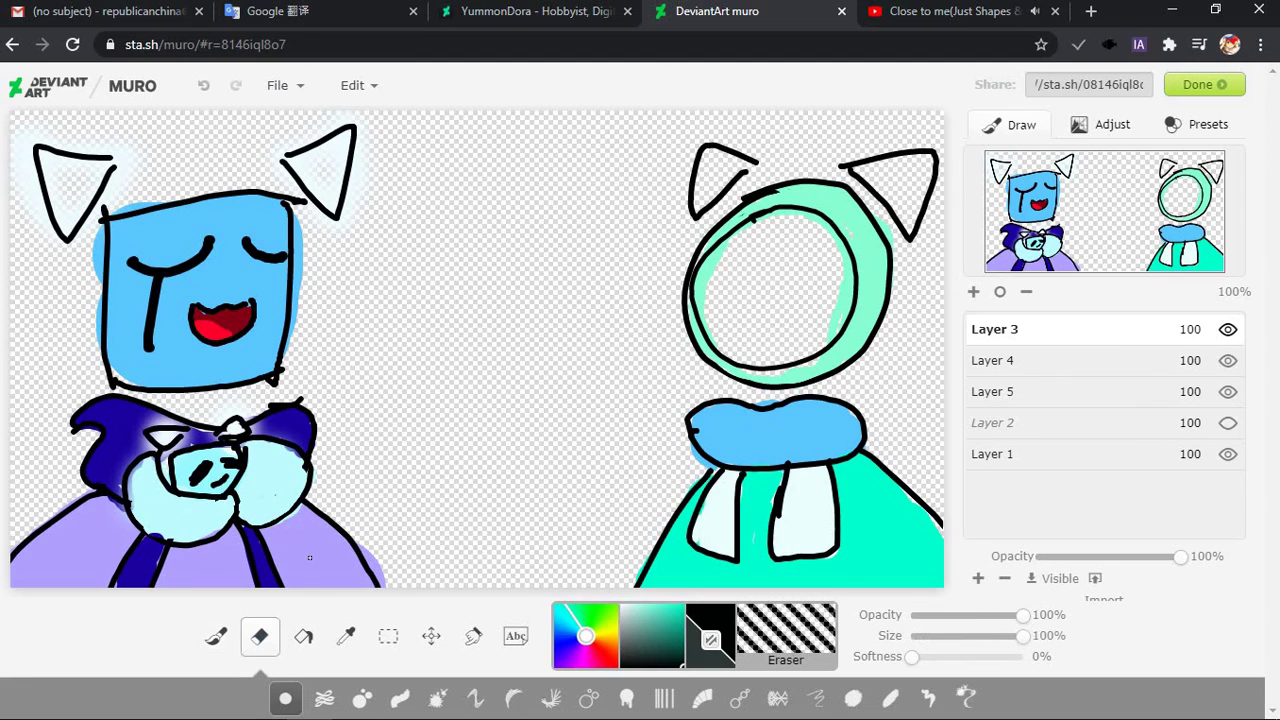
pyautogui.click(217, 636)
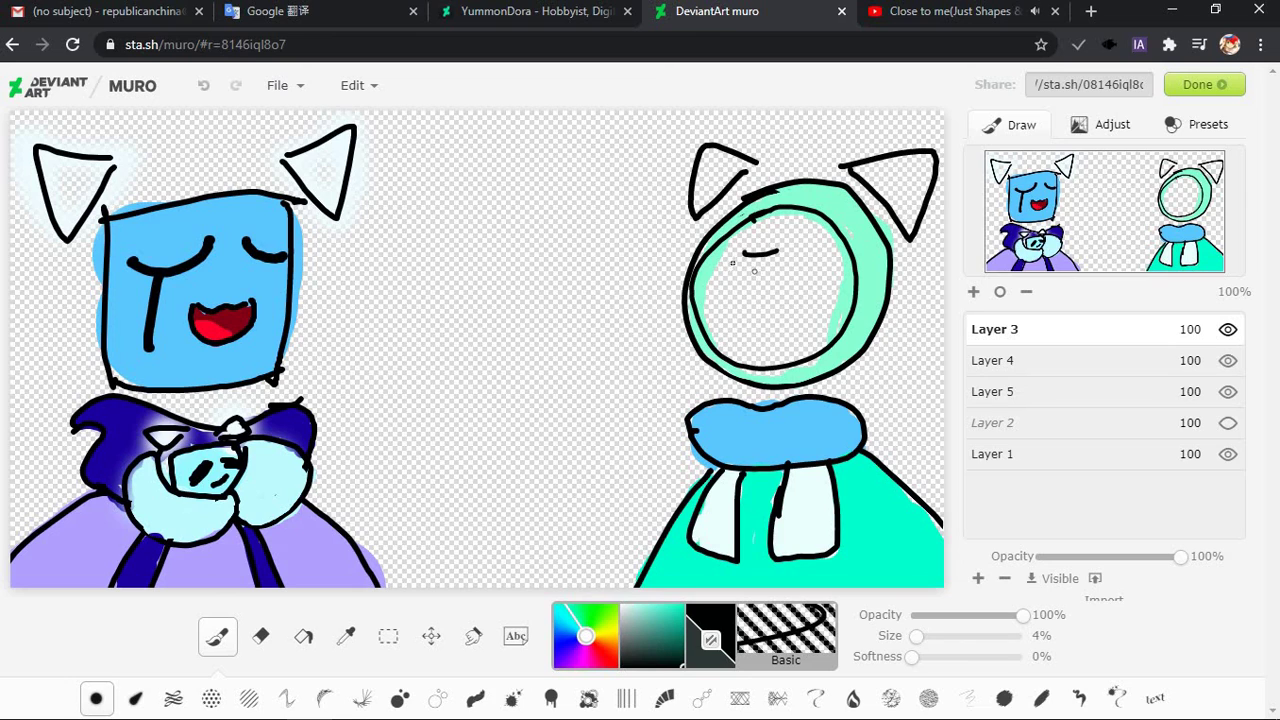
pyautogui.moveTo(776, 250); pyautogui.dragTo(781, 320)
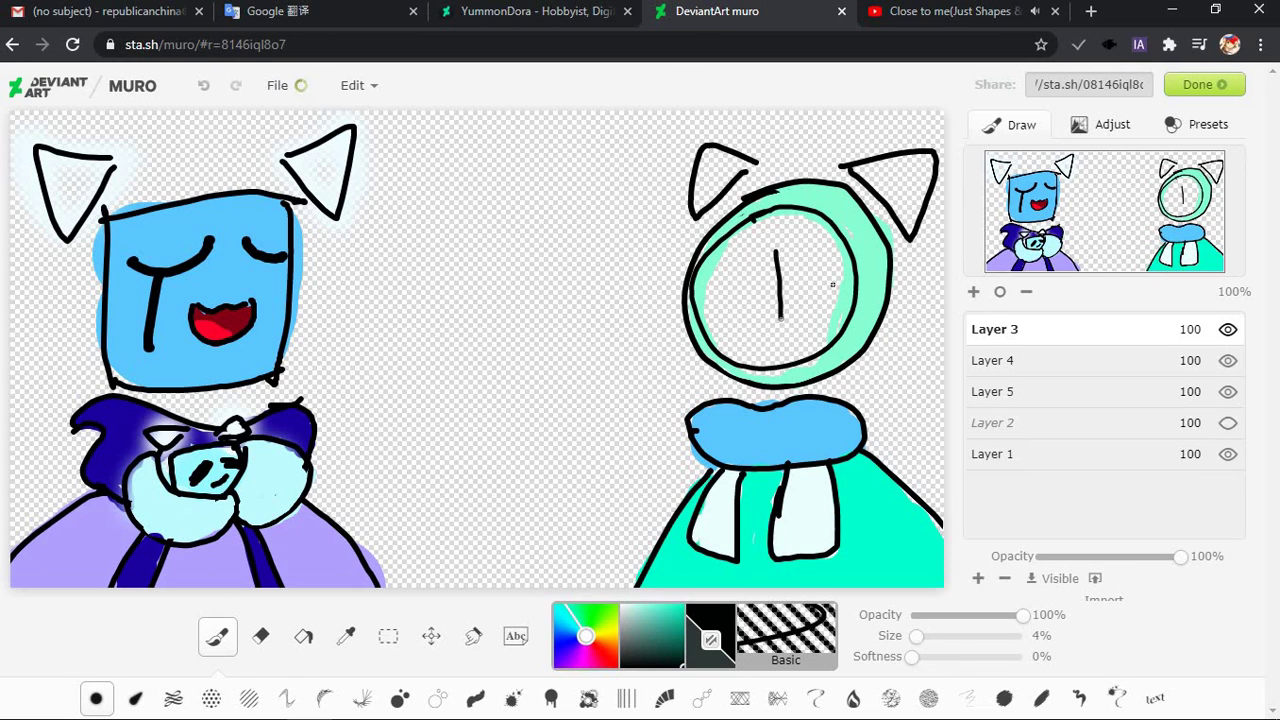
pyautogui.hotkey('ctrl', 'z')
pyautogui.moveTo(722, 270)
pyautogui.mouseDown()
pyautogui.moveTo(816, 284)
pyautogui.moveTo(742, 284)
pyautogui.moveTo(798, 268)
pyautogui.moveTo(712, 276)
pyautogui.moveTo(810, 266)
pyautogui.mouseUp()
pyautogui.hotkey('ctrl', 'z')
pyautogui.hotkey('ctrl', 'z')
pyautogui.hotkey('ctrl', 'z')
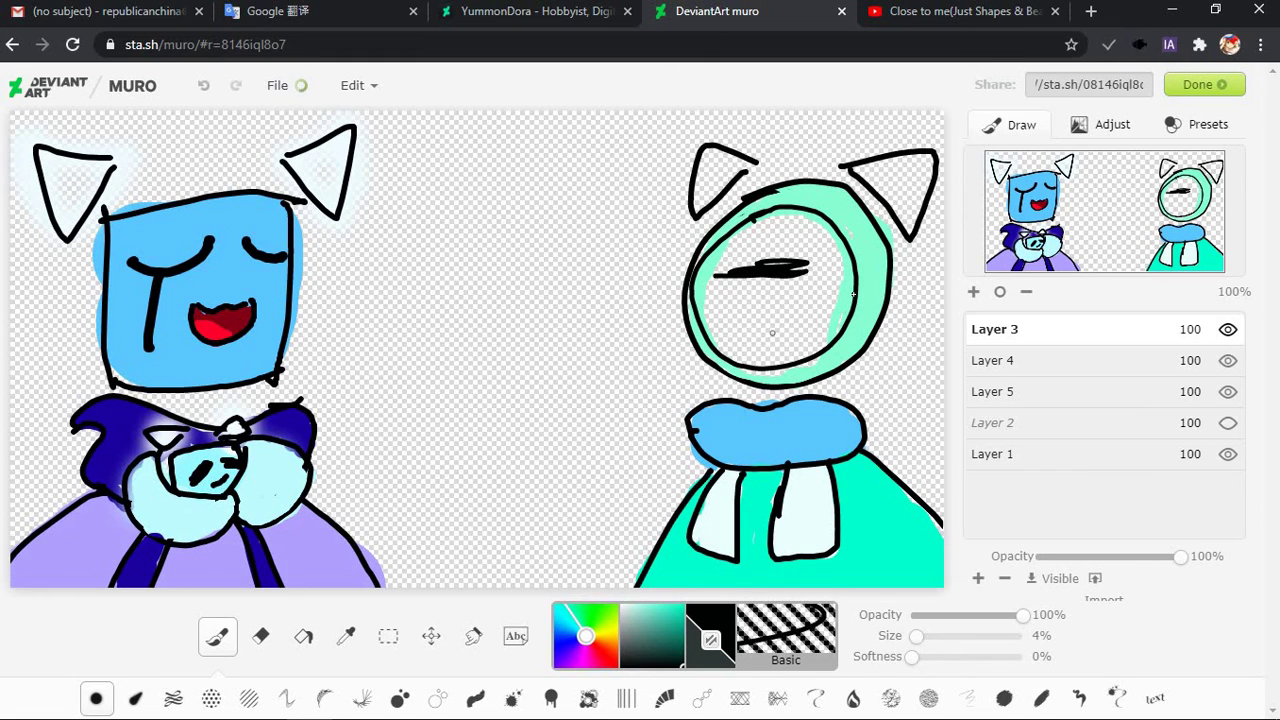
pyautogui.hotkey('ctrl', 'z')
# Sample the head's mint green and try eye strokes with it inside the face oval, undoing them
pyautogui.rightClick(872, 280)
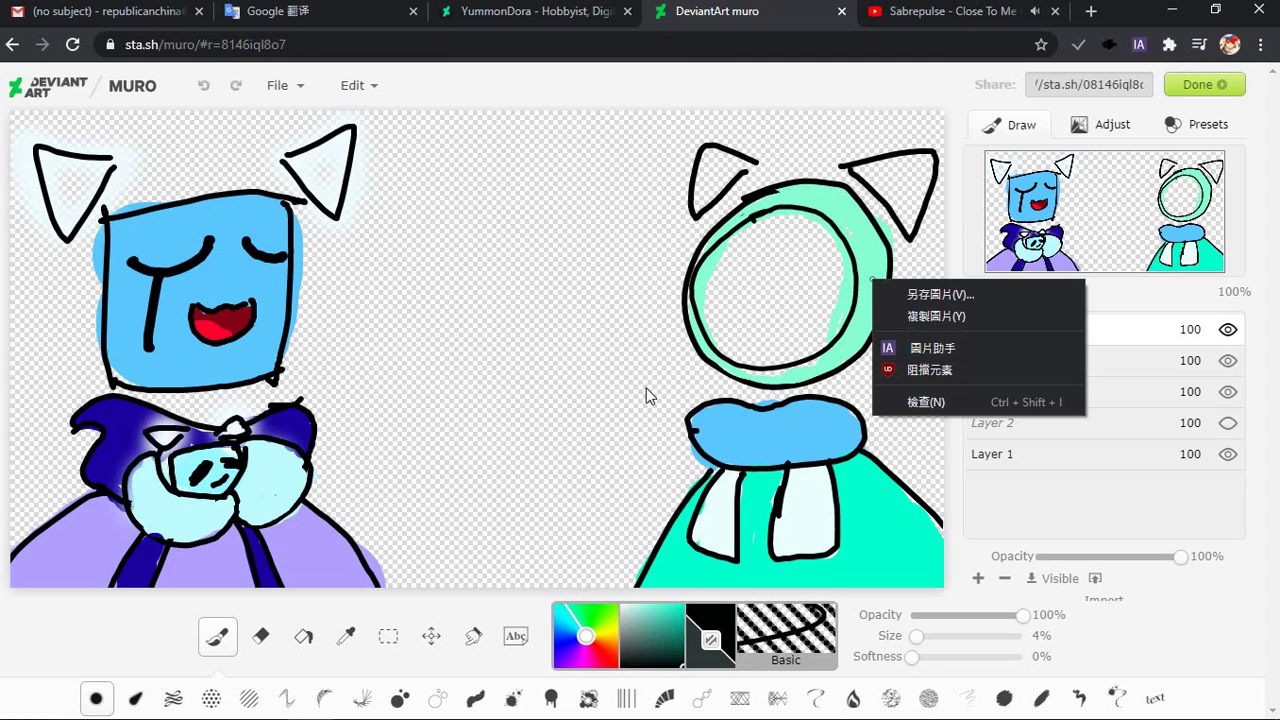
pyautogui.click(346, 640)
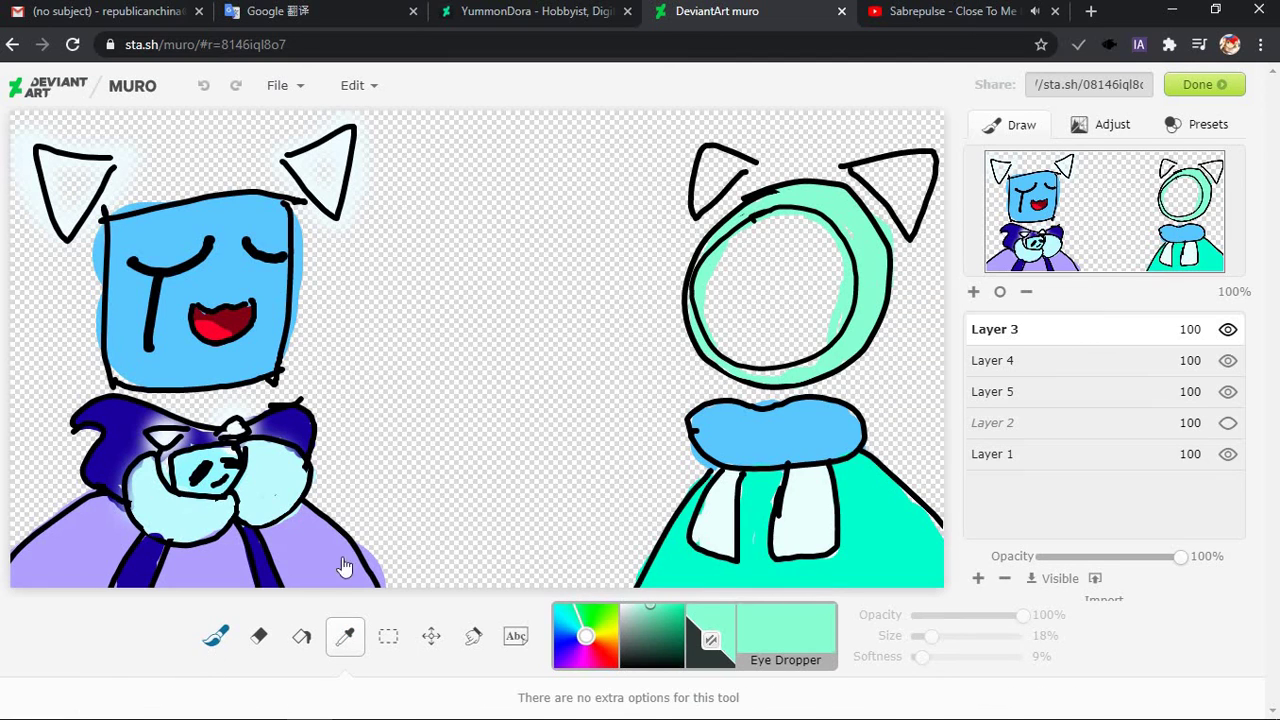
pyautogui.press('b')
pyautogui.moveTo(737, 284); pyautogui.dragTo(812, 258)
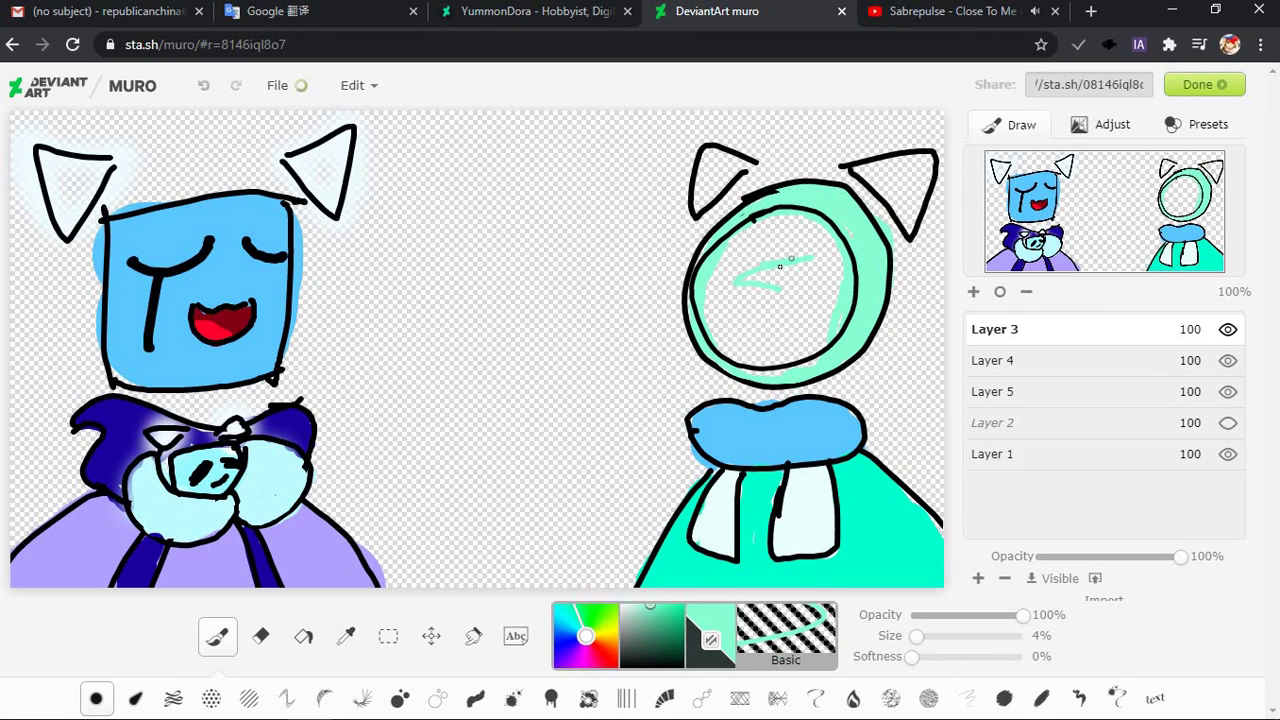
pyautogui.hotkey('ctrl', 'z')
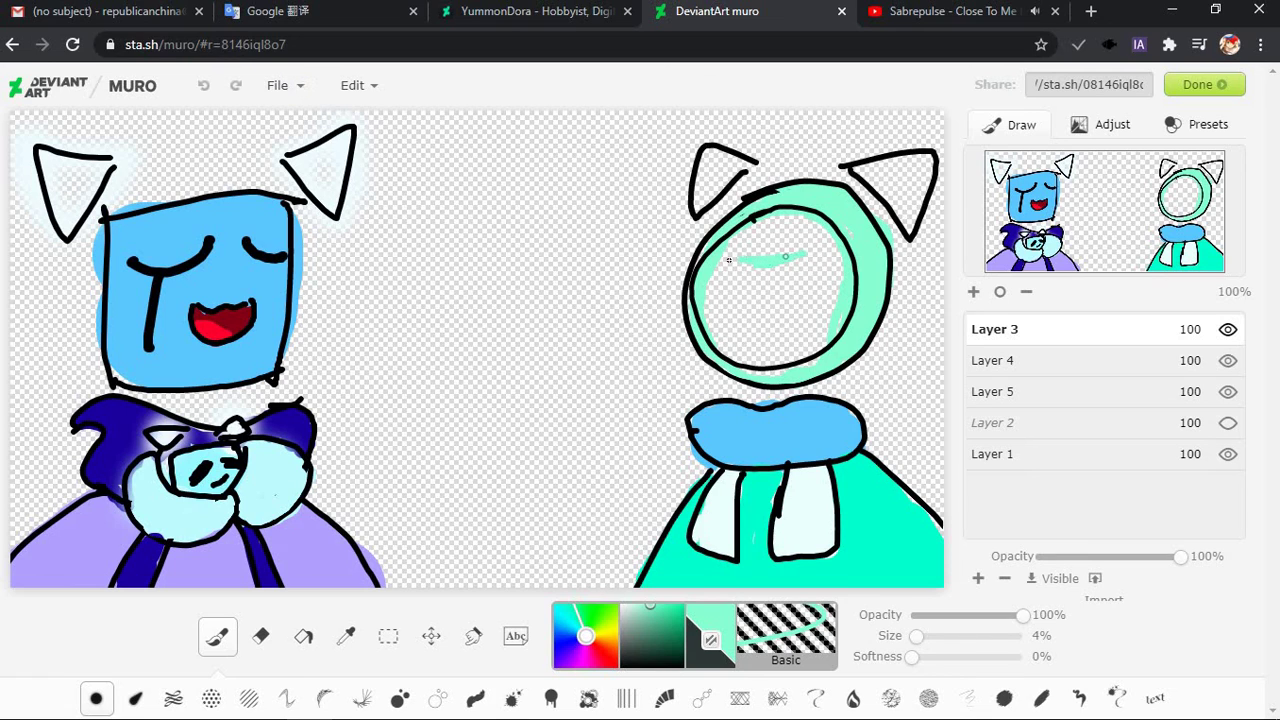
pyautogui.hotkey('ctrl', 'z')
# Choose dark green and try eye strokes with it inside the round-headed character's face oval, undoing them
pyautogui.click(639, 605)
pyautogui.moveTo(658, 606)
pyautogui.mouseDown()
pyautogui.moveTo(684, 655)
pyautogui.moveTo(684, 640)
pyautogui.mouseUp()
pyautogui.moveTo(820, 368); pyautogui.dragTo(805, 312)
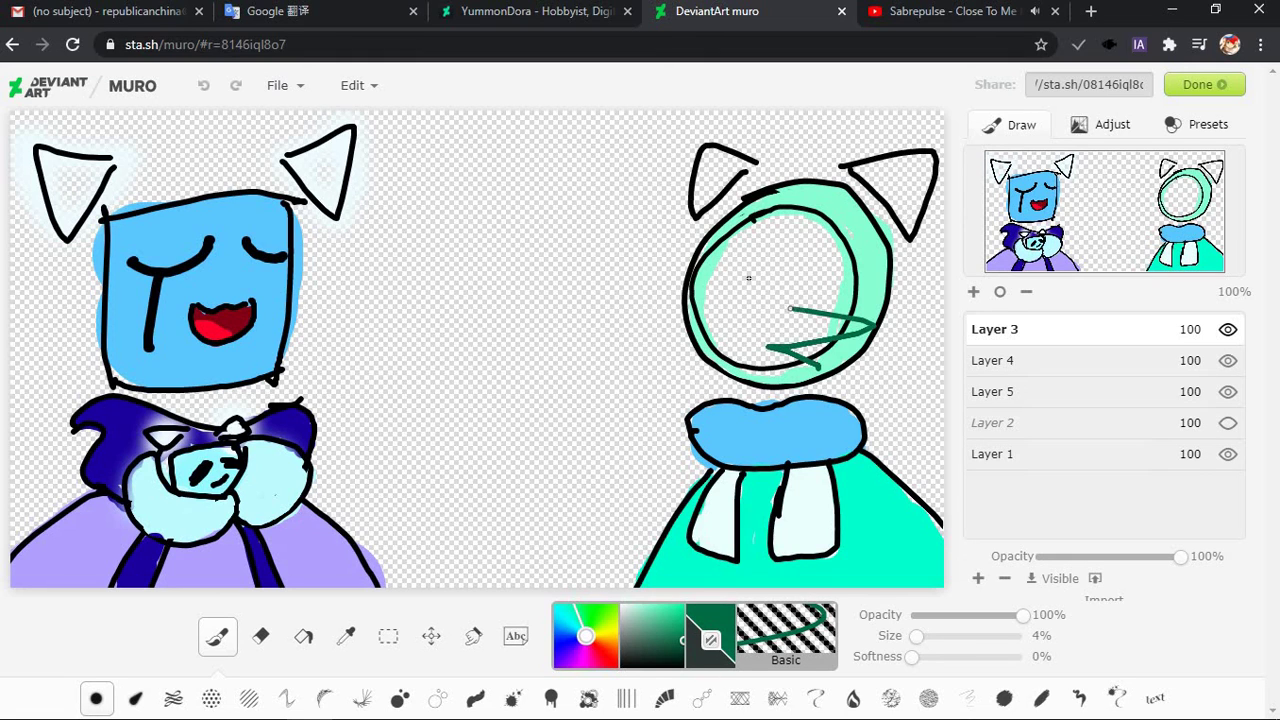
pyautogui.hotkey('ctrl', 'z')
pyautogui.moveTo(745, 278)
pyautogui.mouseDown()
pyautogui.moveTo(757, 274)
pyautogui.moveTo(700, 272)
pyautogui.mouseUp()
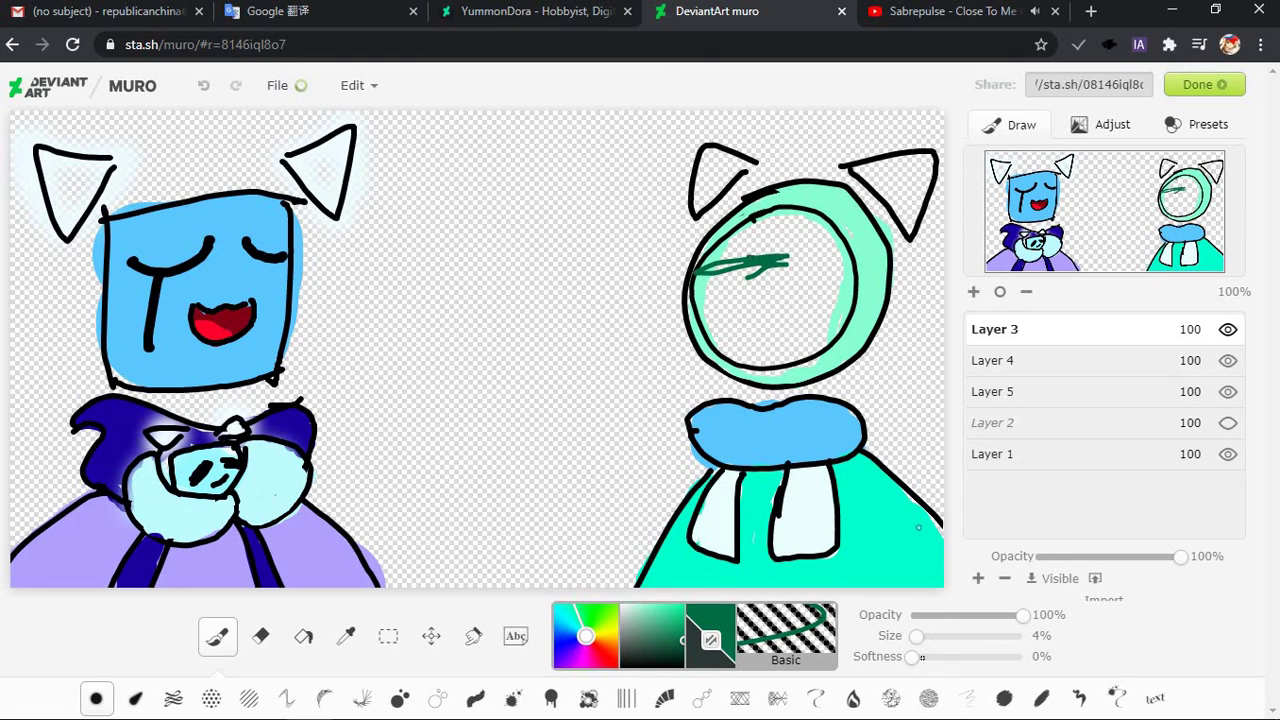
pyautogui.hotkey('ctrl', 'z')
# Draw a short vertical dark green eye at 12% brush size inside the face oval on Layer 3, undoing the unwanted attempts
pyautogui.moveTo(916, 636); pyautogui.dragTo(929, 636)
pyautogui.press('[')
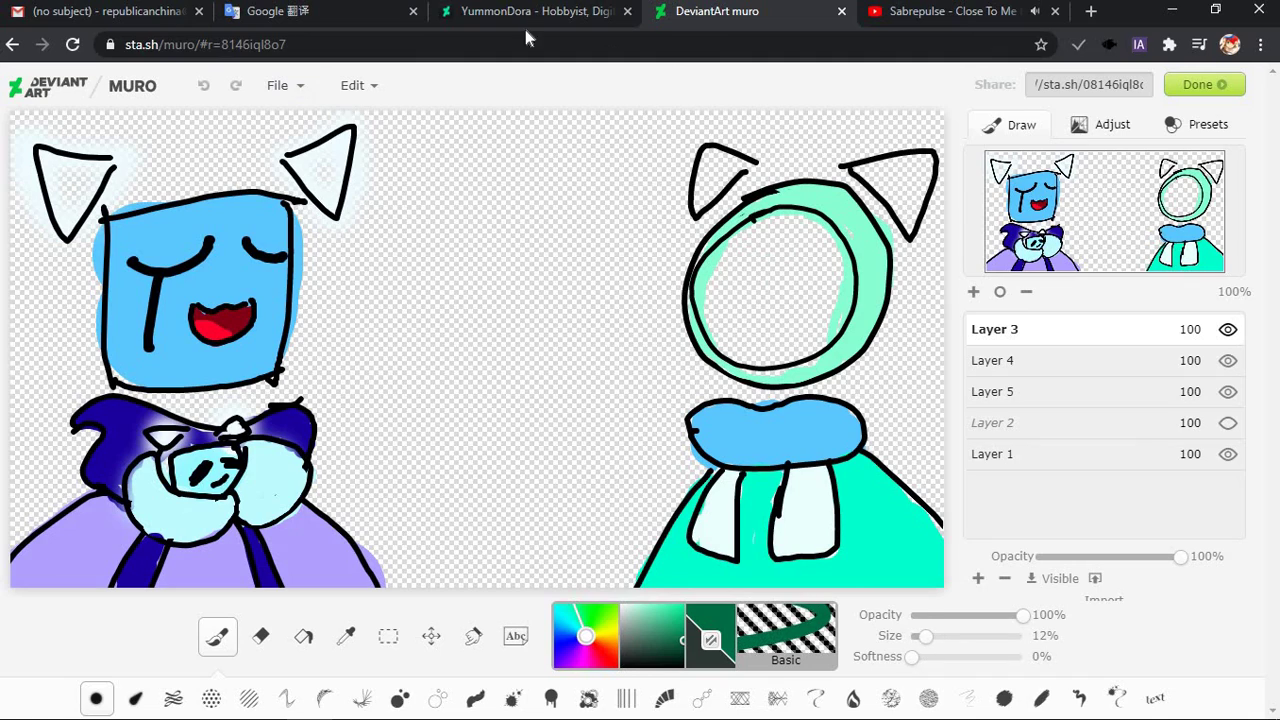
pyautogui.click(584, 11)
pyautogui.hotkey('ctrl', 'Tab')
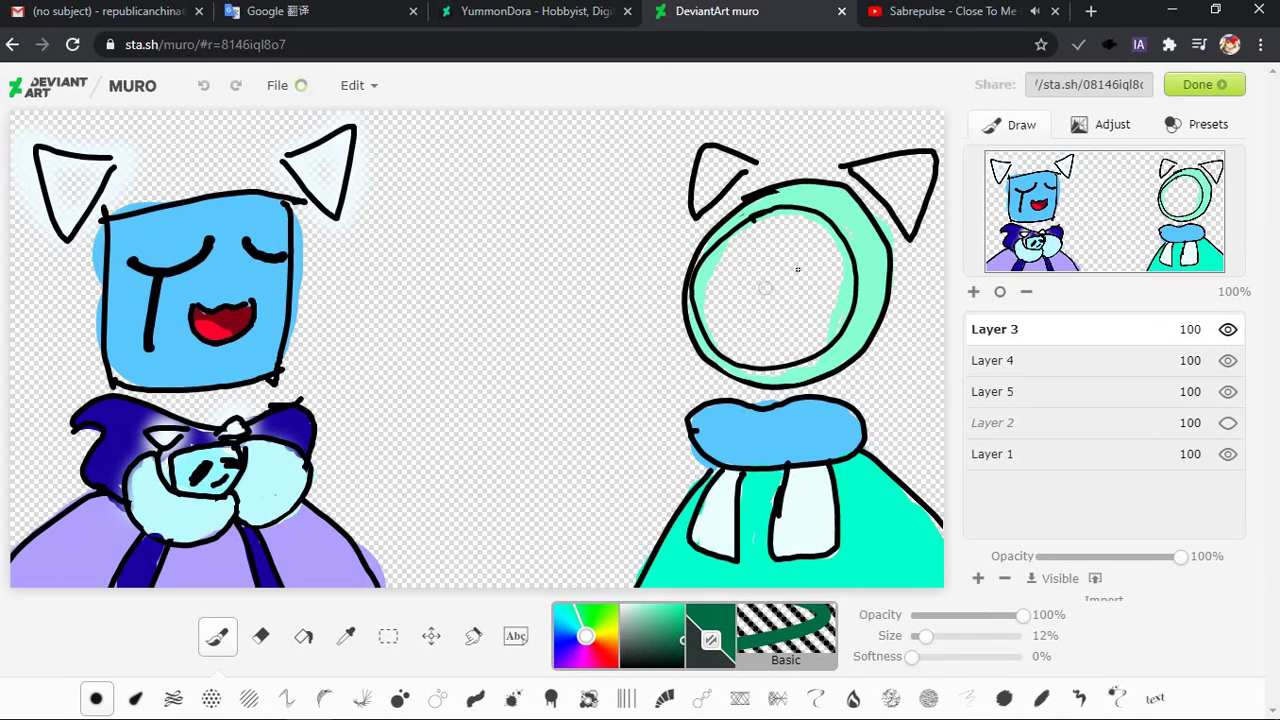
pyautogui.moveTo(800, 278)
pyautogui.mouseDown()
pyautogui.moveTo(725, 264)
pyautogui.moveTo(771, 256)
pyautogui.mouseUp()
pyautogui.hotkey('ctrl', 'z')
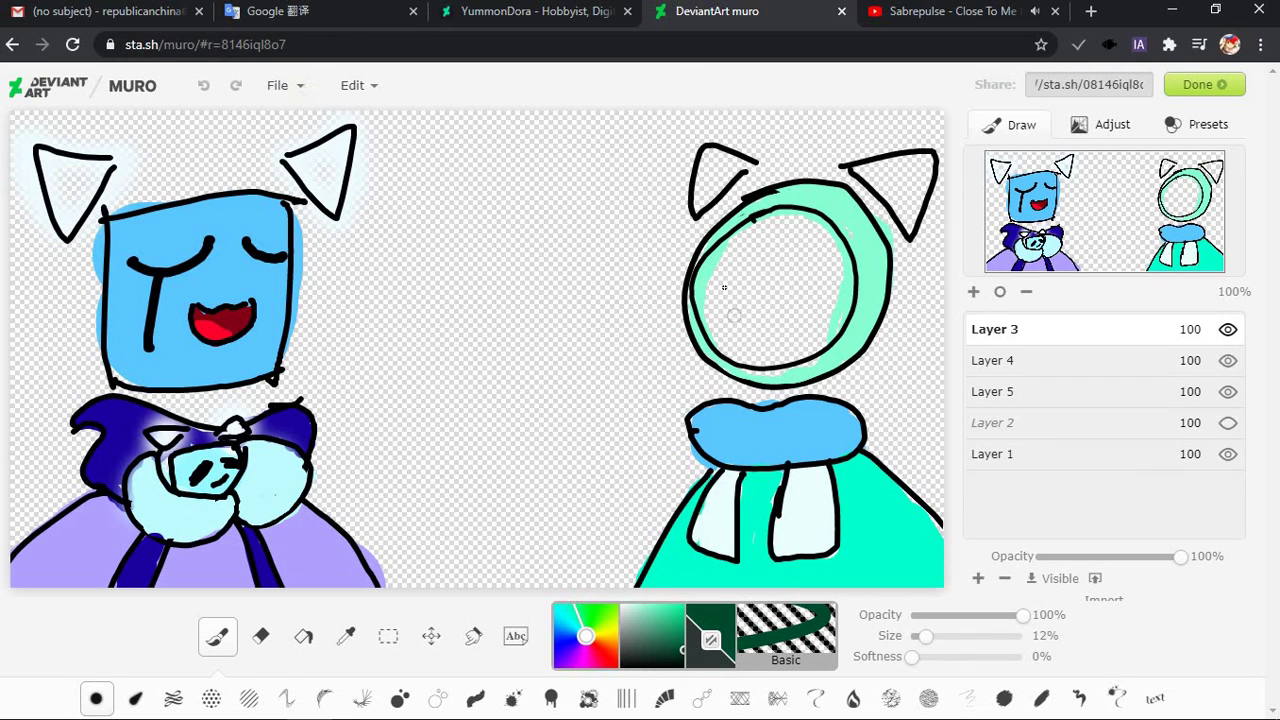
pyautogui.moveTo(798, 281)
pyautogui.mouseDown()
pyautogui.moveTo(744, 284)
pyautogui.moveTo(740, 316)
pyautogui.mouseUp()
pyautogui.hotkey('ctrl', 'z')
pyautogui.hotkey('ctrl', 'z')
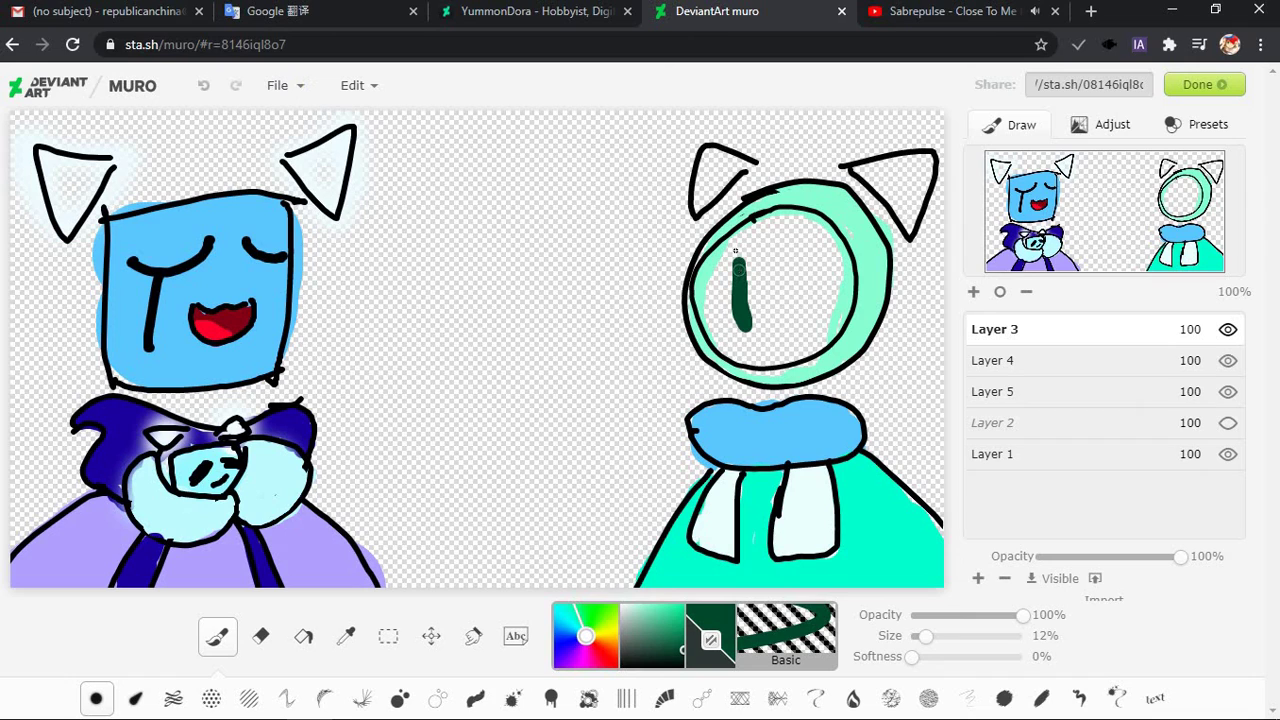
pyautogui.hotkey('ctrl', 'z')
pyautogui.moveTo(737, 260); pyautogui.dragTo(745, 317)
# Set up a light blue brush with 100% softness on Layer 4 and try it at 100% size on the round-headed character's ear, undoing the stroke
pyautogui.click(995, 360)
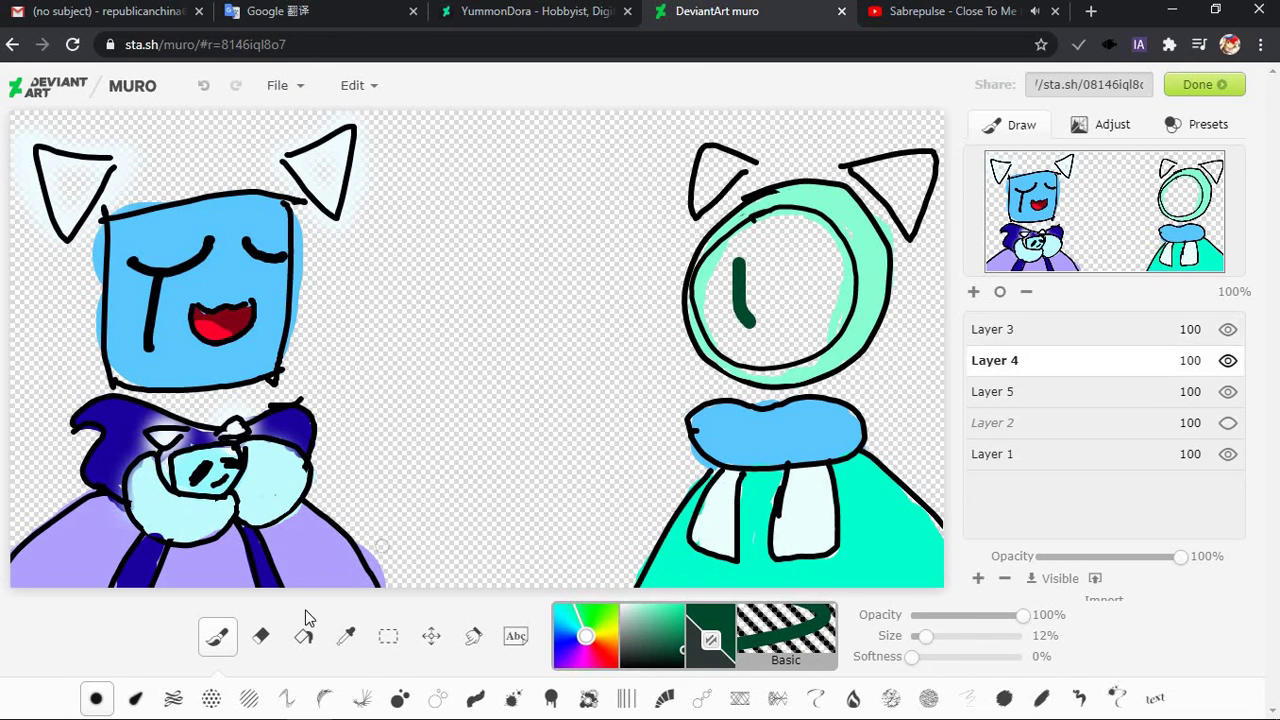
pyautogui.click(260, 636)
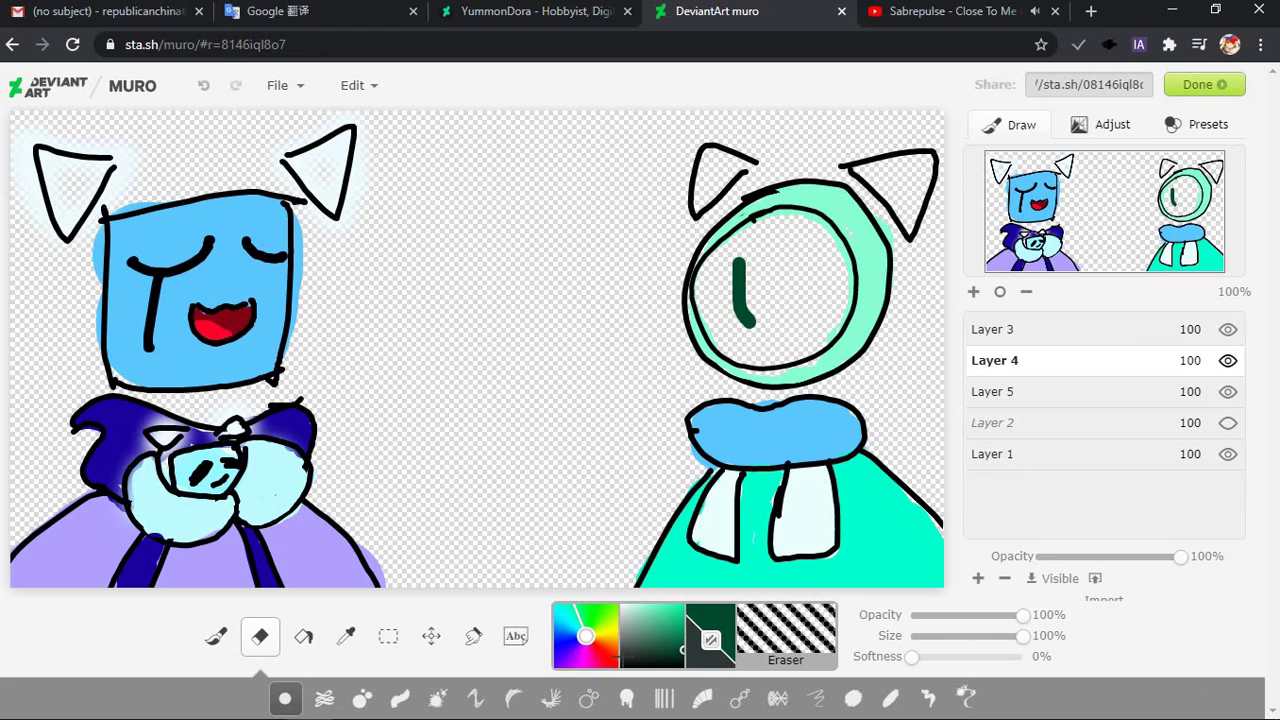
pyautogui.click(995, 454)
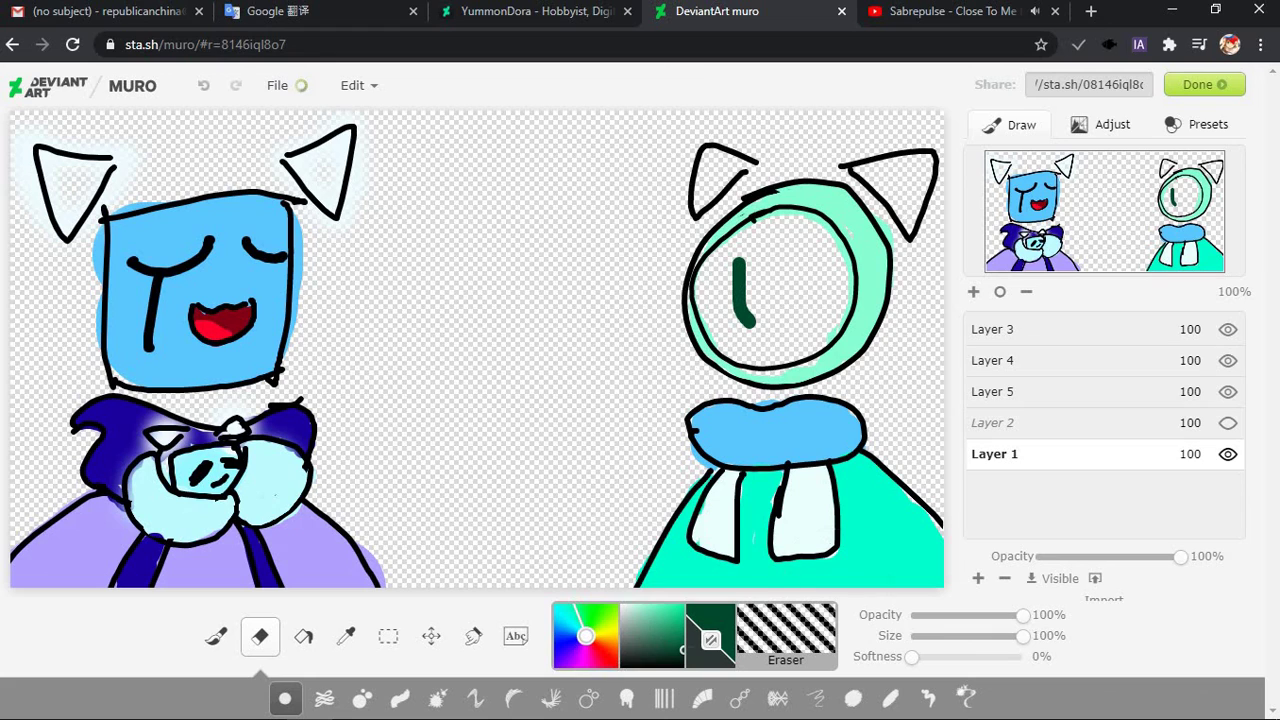
pyautogui.click(1017, 330)
pyautogui.click(995, 360)
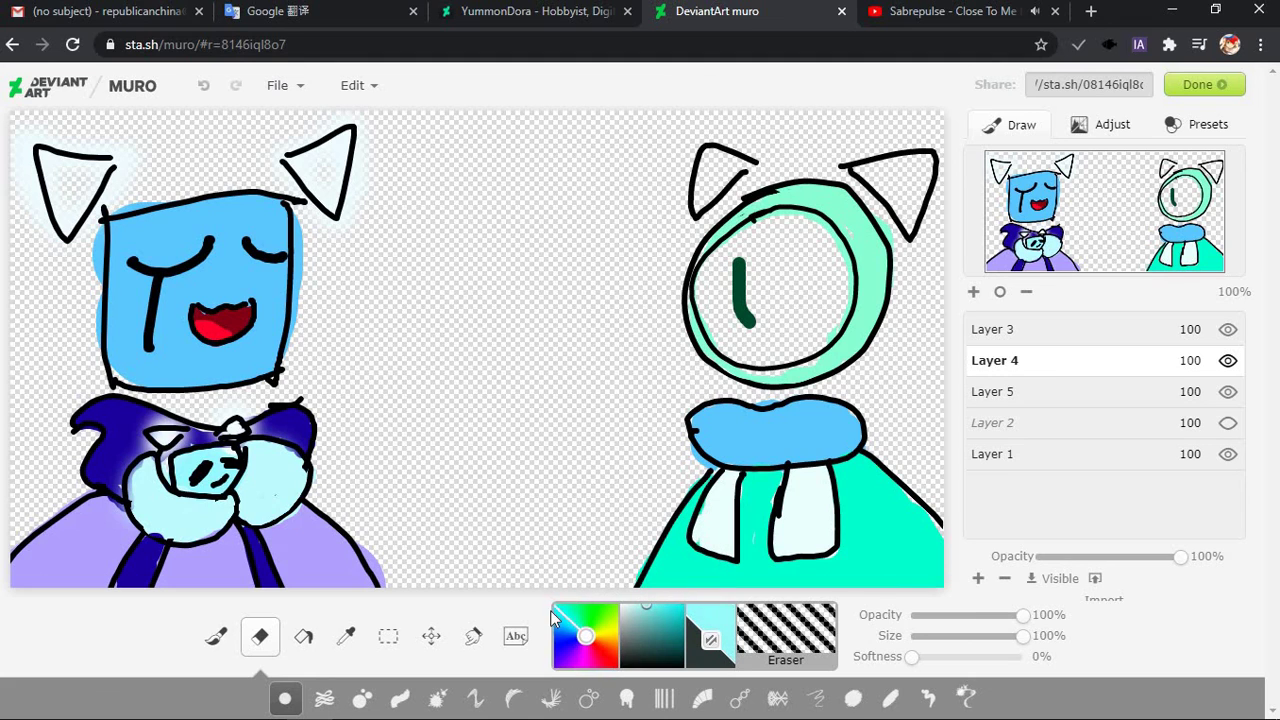
pyautogui.click(218, 637)
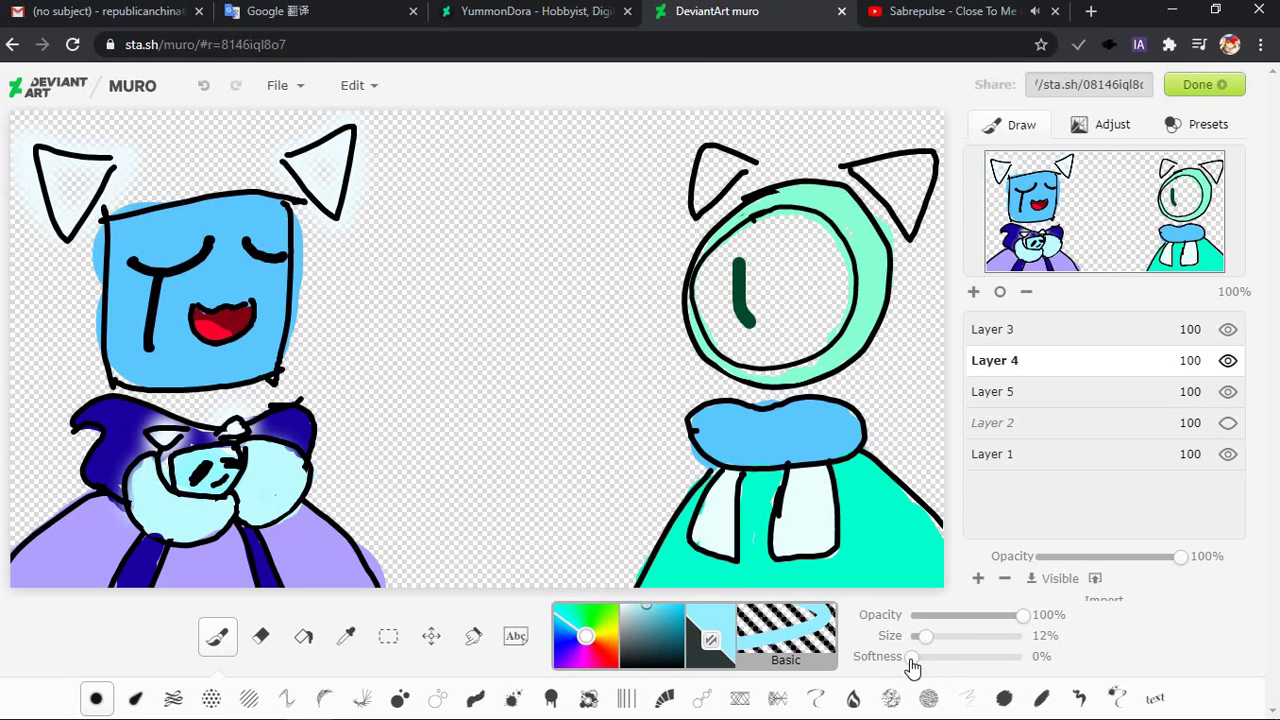
pyautogui.moveTo(912, 660); pyautogui.dragTo(1025, 656)
pyautogui.moveTo(924, 640); pyautogui.dragTo(1022, 636)
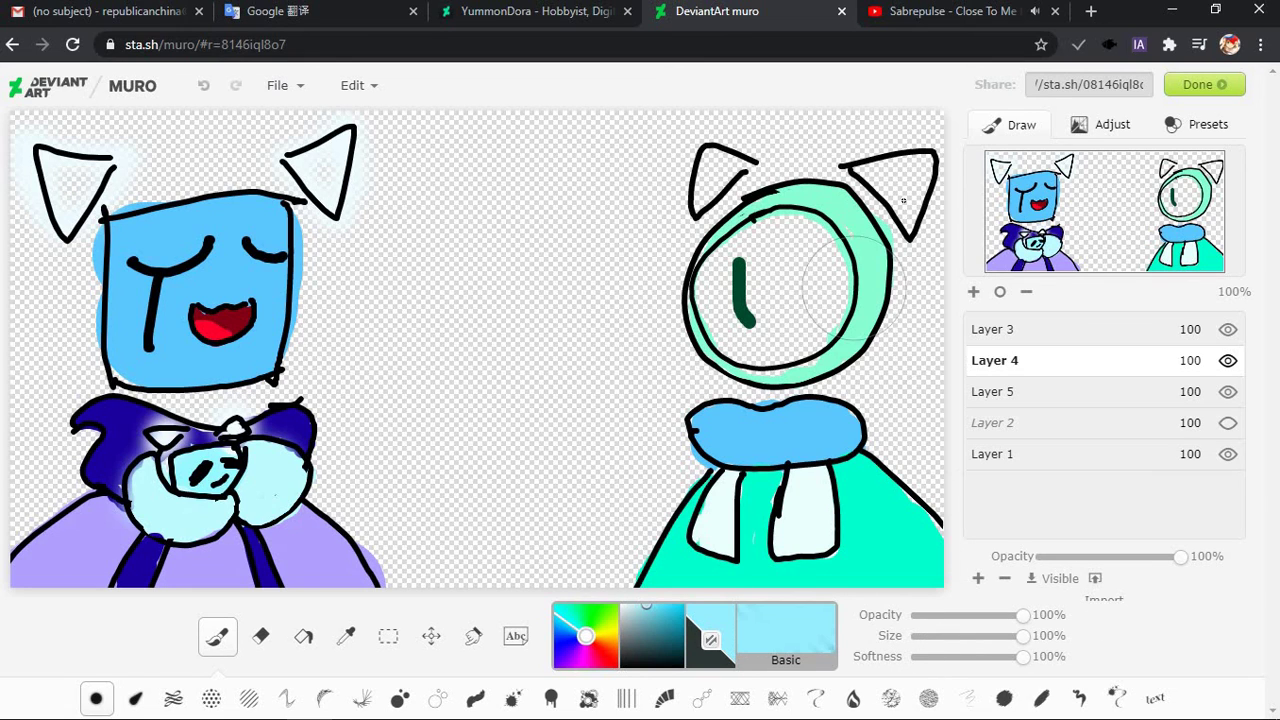
pyautogui.moveTo(915, 205); pyautogui.dragTo(871, 186)
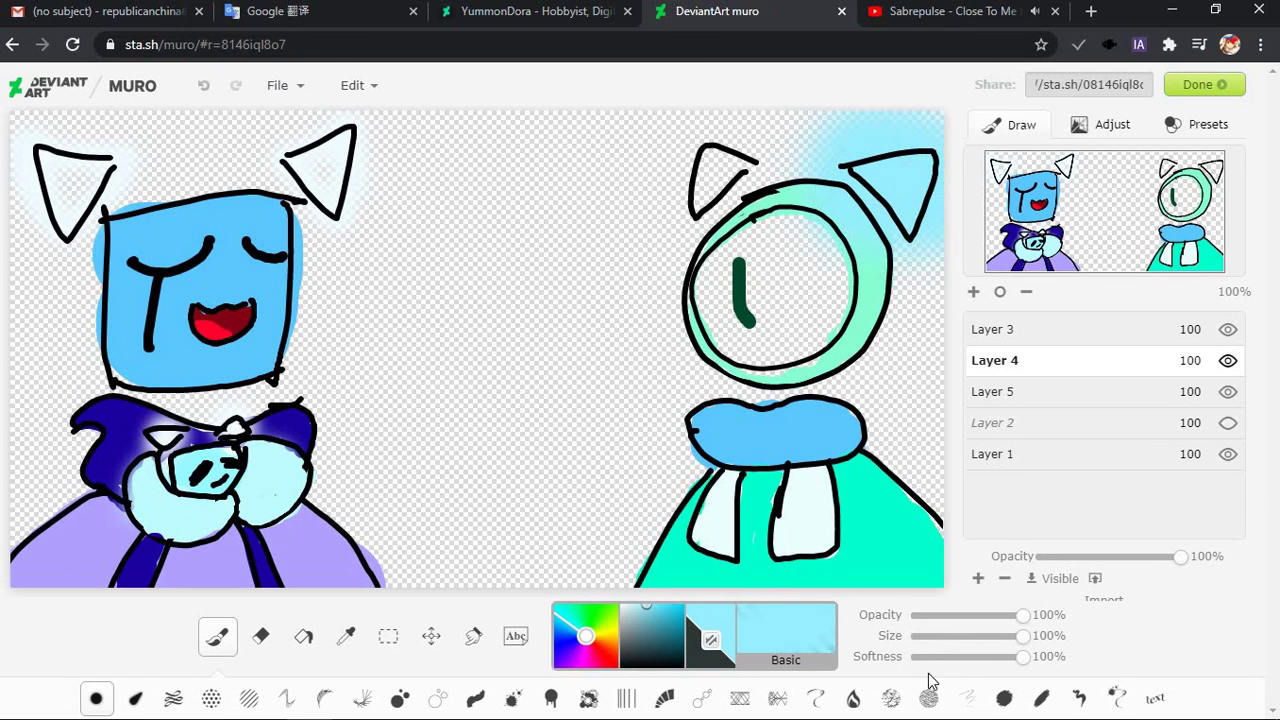
pyautogui.hotkey('ctrl', 'z')
# Reduce the brush size to 60% and paint both of the round-headed character's ears with soft light blue on Layer 4
pyautogui.click(937, 636)
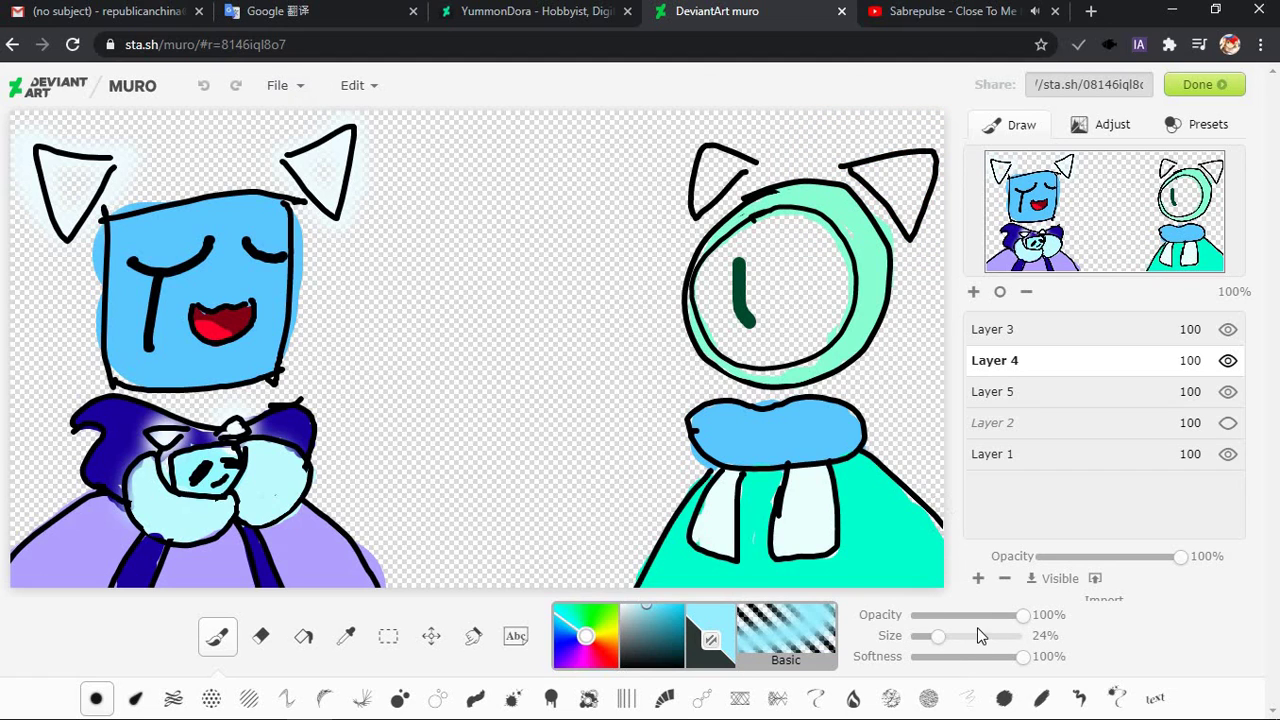
pyautogui.click(978, 636)
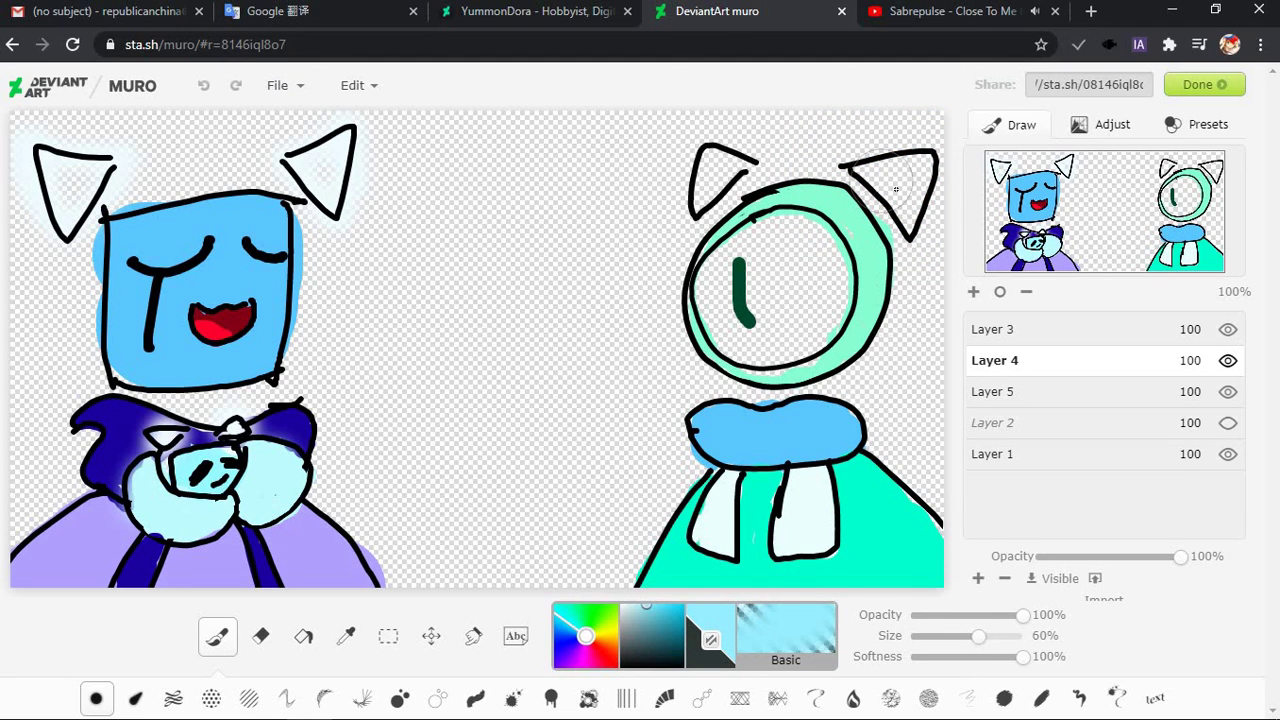
pyautogui.moveTo(895, 180)
pyautogui.mouseDown()
pyautogui.moveTo(920, 215)
pyautogui.moveTo(862, 187)
pyautogui.mouseUp()
pyautogui.moveTo(740, 152); pyautogui.dragTo(700, 200)
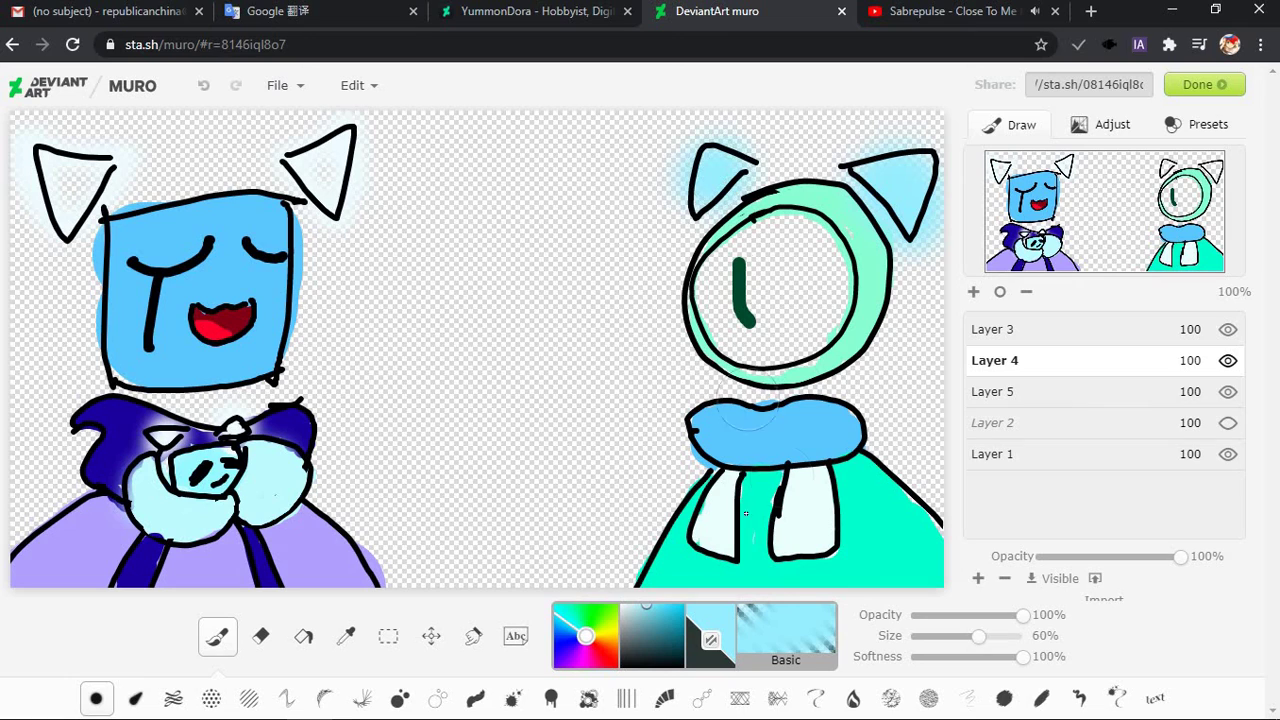
# Dab a pale mint highlight into the centres of the round-headed character's ears at 22% brush size
pyautogui.keyDown('alt'); pyautogui.click(688, 578); pyautogui.keyUp('alt')
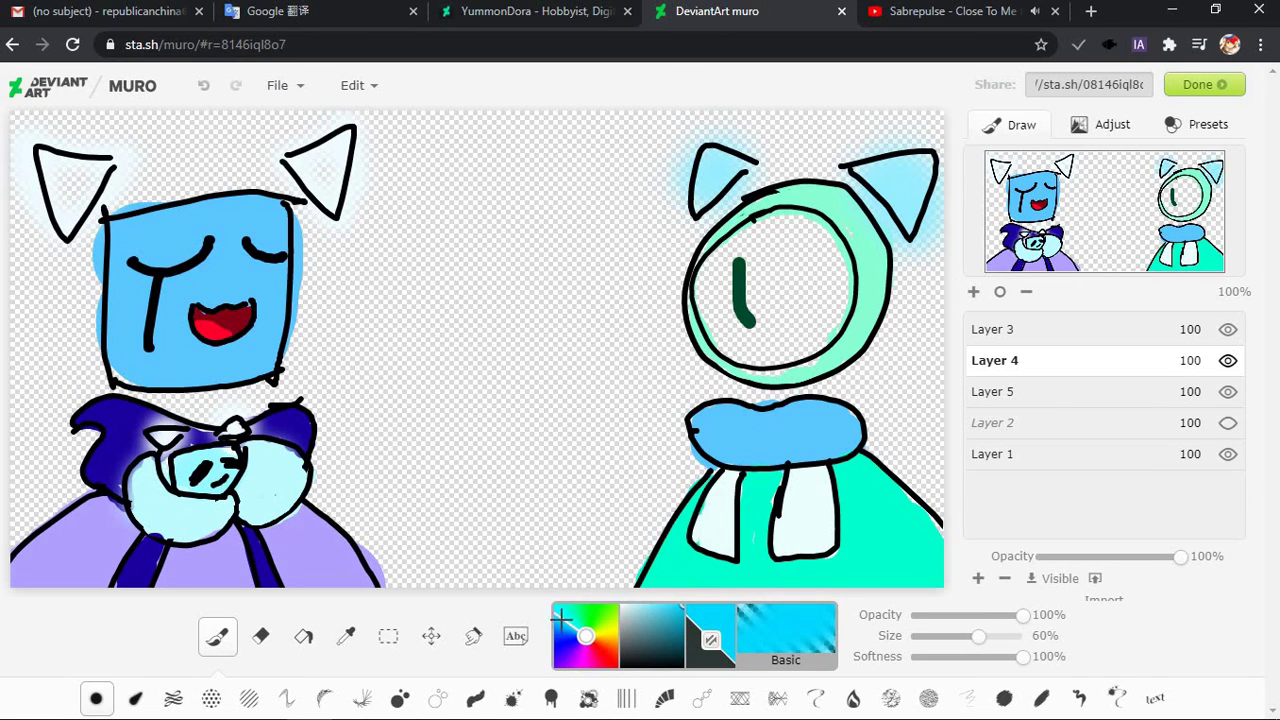
pyautogui.keyDown('alt'); pyautogui.click(630, 576); pyautogui.keyUp('alt')
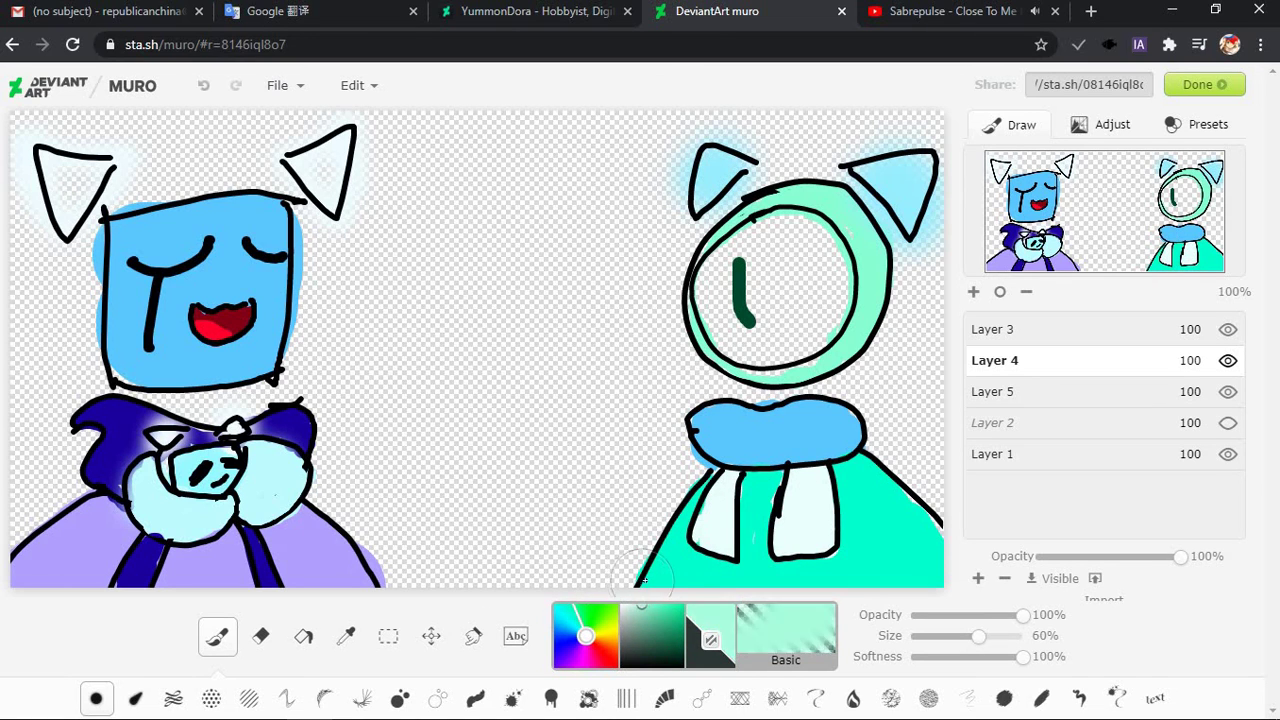
pyautogui.click(937, 640)
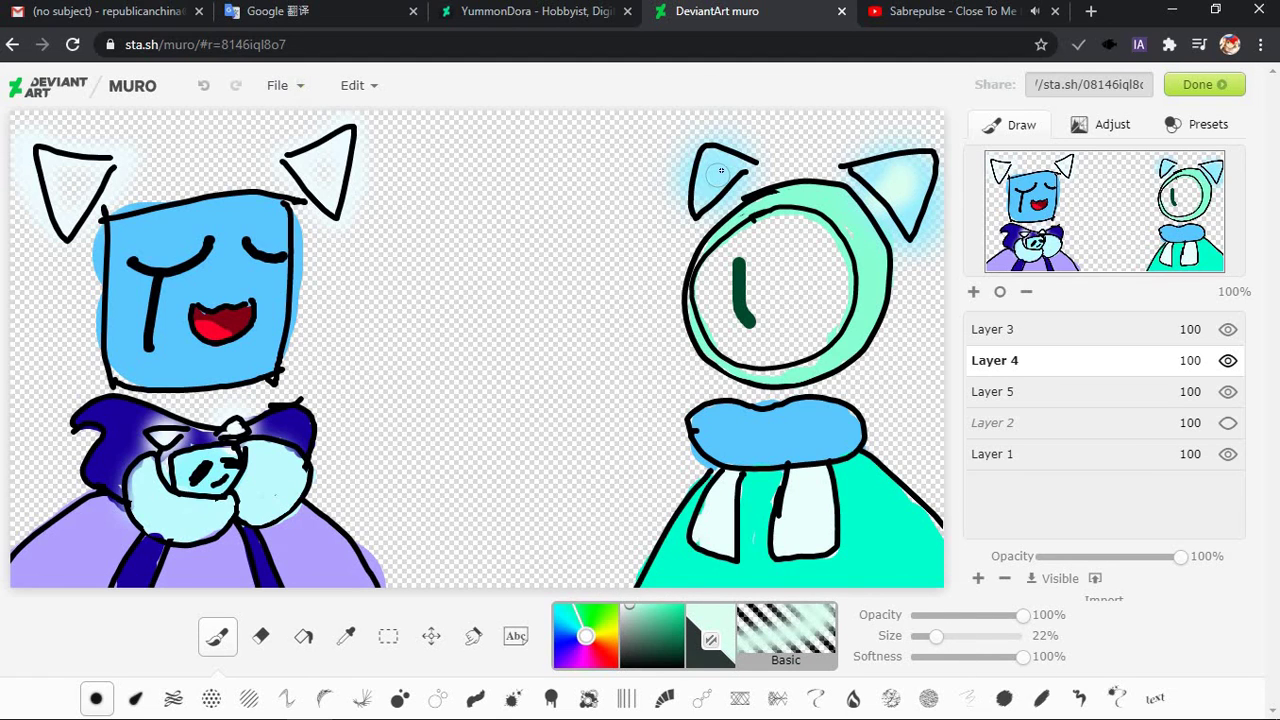
# Paint a soft black background at 100% brush size behind the square-headed character on Layer 1, undoing the unwanted strokes
pyautogui.click(1102, 463)
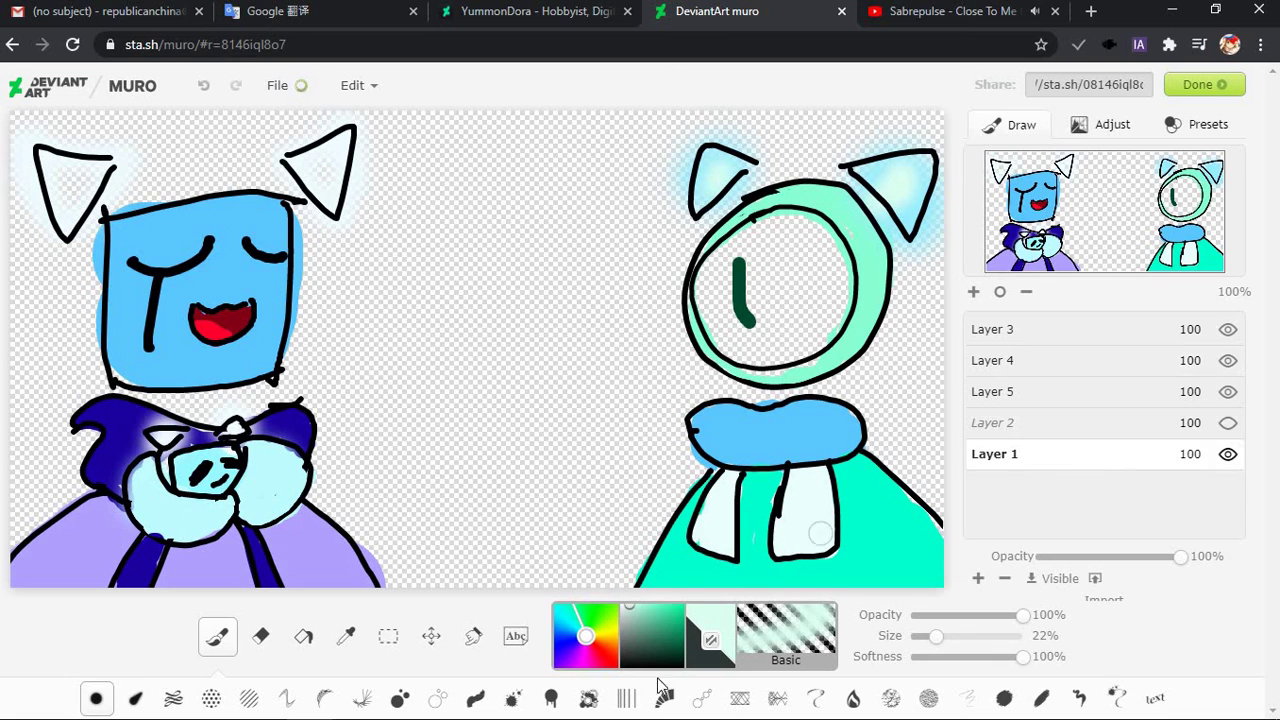
pyautogui.moveTo(935, 650); pyautogui.dragTo(1024, 651)
pyautogui.moveTo(586, 403)
pyautogui.mouseDown()
pyautogui.moveTo(625, 411)
pyautogui.moveTo(784, 333)
pyautogui.moveTo(800, 170)
pyautogui.moveTo(700, 429)
pyautogui.moveTo(529, 514)
pyautogui.moveTo(60, 395)
pyautogui.moveTo(357, 247)
pyautogui.mouseUp()
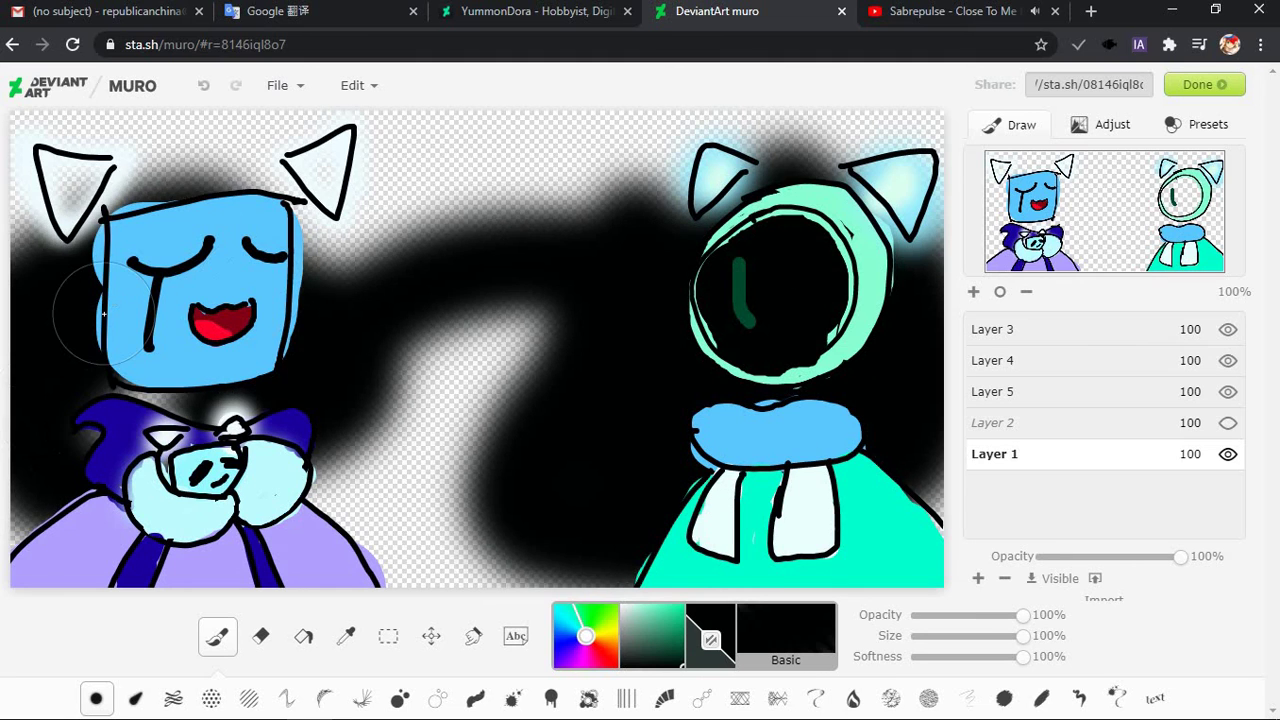
pyautogui.hotkey('ctrl', 'z')
pyautogui.click(994, 360)
pyautogui.moveTo(180, 240)
pyautogui.mouseDown()
pyautogui.moveTo(215, 450)
pyautogui.moveTo(237, 300)
pyautogui.mouseUp()
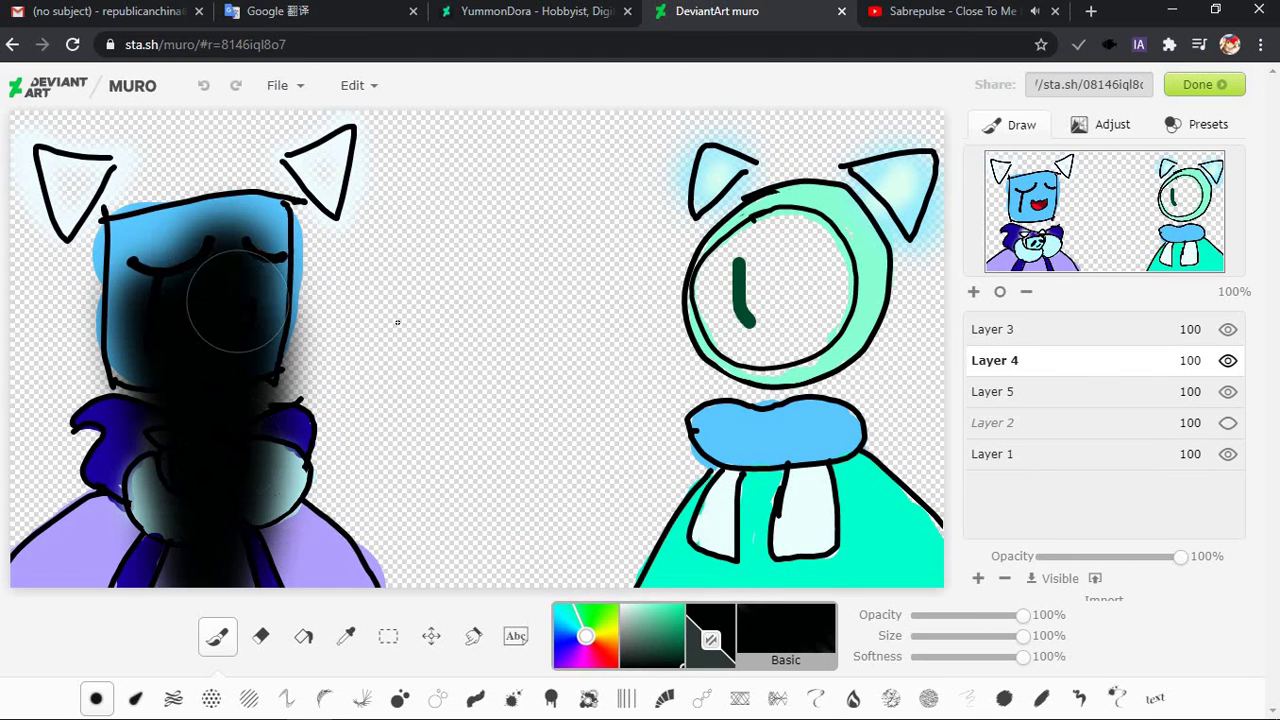
pyautogui.hotkey('ctrl', 'z')
pyautogui.click(1086, 455)
pyautogui.moveTo(337, 182)
pyautogui.mouseDown()
pyautogui.moveTo(400, 540)
pyautogui.moveTo(420, 570)
pyautogui.moveTo(320, 160)
pyautogui.moveTo(200, 150)
pyautogui.moveTo(70, 200)
pyautogui.moveTo(40, 520)
pyautogui.moveTo(90, 380)
pyautogui.moveTo(297, 383)
pyautogui.moveTo(460, 540)
pyautogui.moveTo(280, 395)
pyautogui.moveTo(100, 390)
pyautogui.moveTo(423, 577)
pyautogui.moveTo(429, 457)
pyautogui.moveTo(560, 480)
pyautogui.mouseUp()
# Erase the dark green eye inside the face oval from Layer 3, restoring any erased background
pyautogui.click(998, 332)
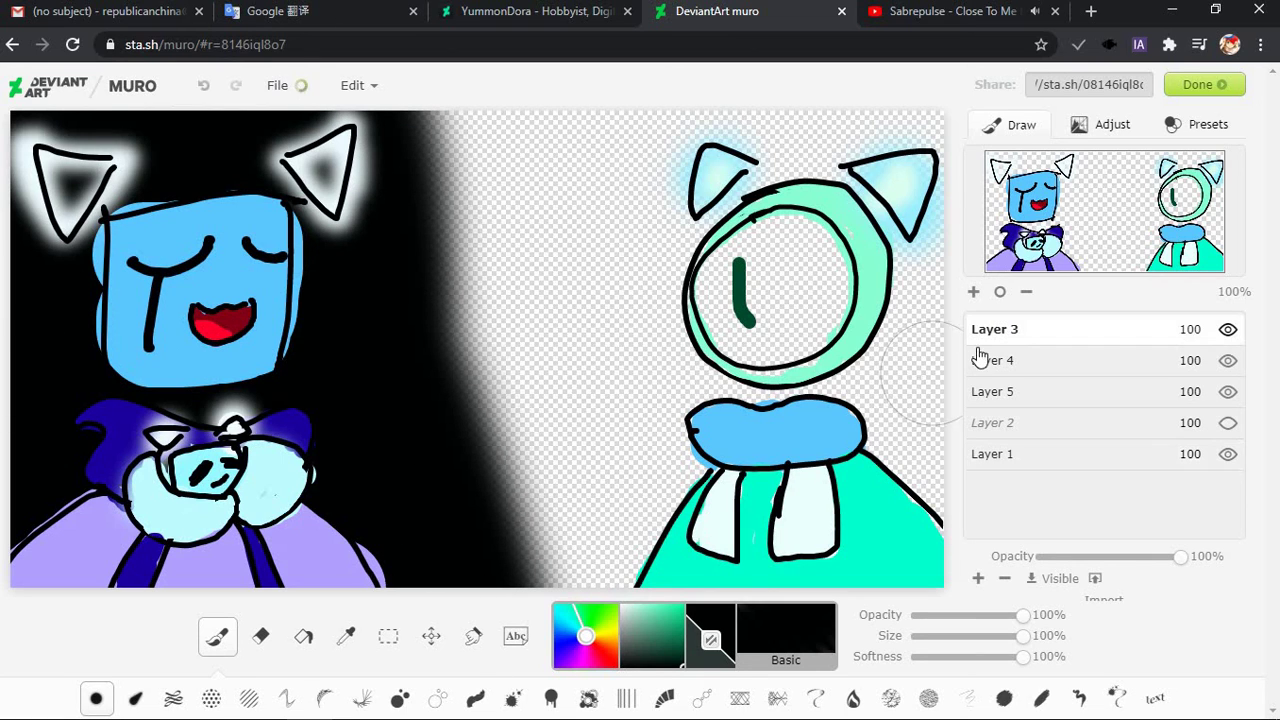
pyautogui.click(262, 638)
pyautogui.moveTo(750, 268)
pyautogui.mouseDown()
pyautogui.moveTo(745, 300)
pyautogui.moveTo(766, 297)
pyautogui.mouseUp()
pyautogui.hotkey('ctrl', 'z')
pyautogui.hotkey('ctrl', 'z')
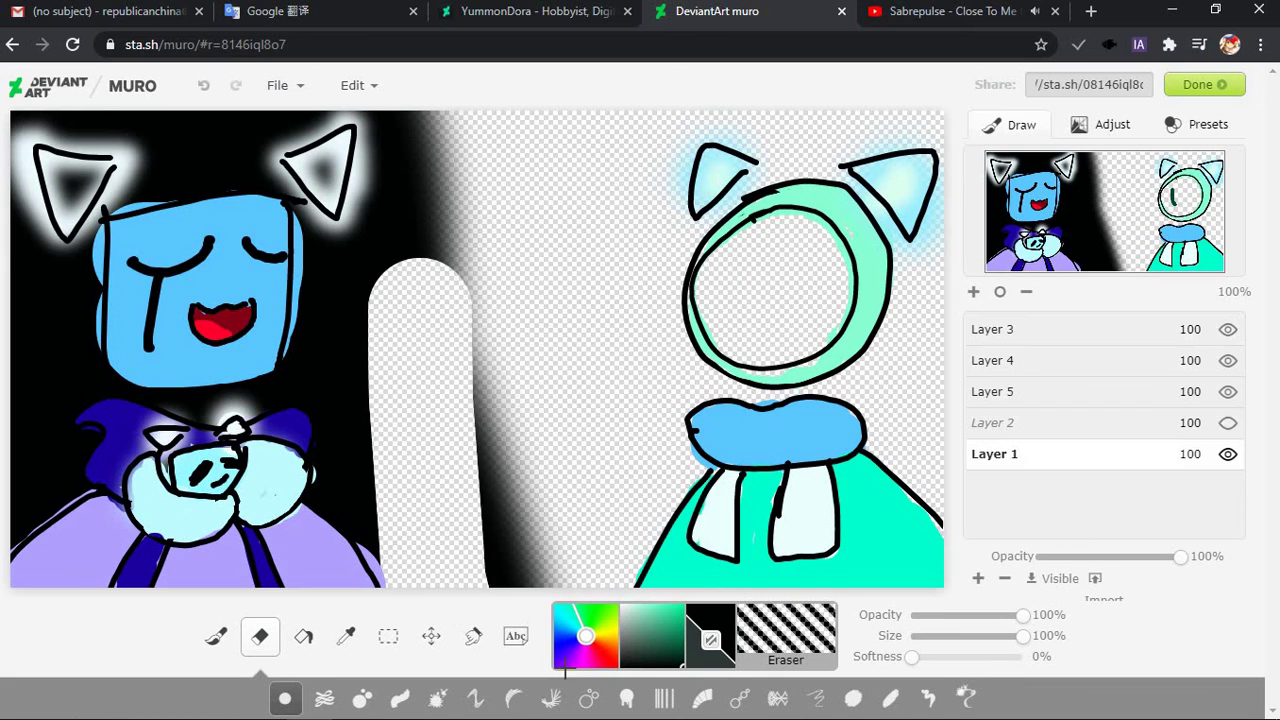
pyautogui.hotkey('ctrl', 'y')
pyautogui.hotkey('ctrl', 'y')
# Paint the rest of the background black on Layer 1, including the area behind the round-headed character
pyautogui.click(215, 638)
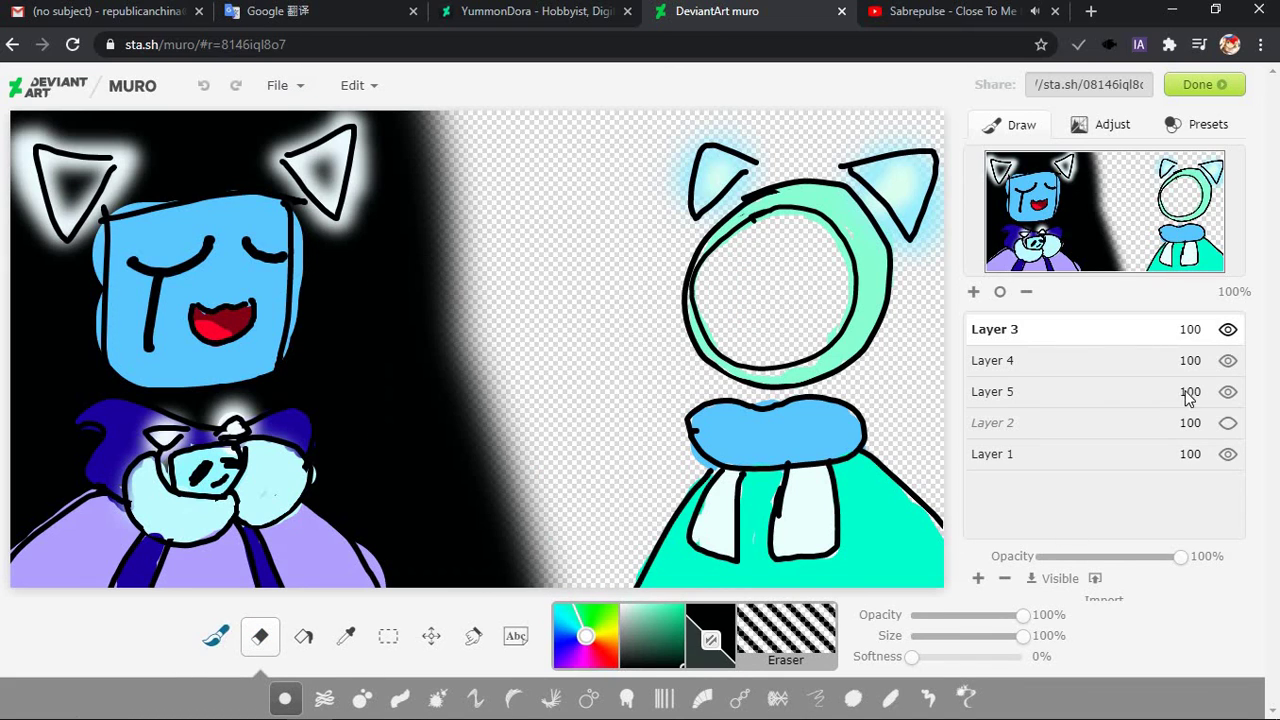
pyautogui.click(1076, 456)
pyautogui.moveTo(575, 560)
pyautogui.mouseDown()
pyautogui.moveTo(470, 305)
pyautogui.moveTo(586, 523)
pyautogui.moveTo(510, 165)
pyautogui.moveTo(520, 150)
pyautogui.mouseUp()
pyautogui.moveTo(733, 248)
pyautogui.mouseDown()
pyautogui.moveTo(880, 330)
pyautogui.moveTo(908, 100)
pyautogui.moveTo(920, 330)
pyautogui.moveTo(877, 485)
pyautogui.moveTo(915, 345)
pyautogui.mouseUp()
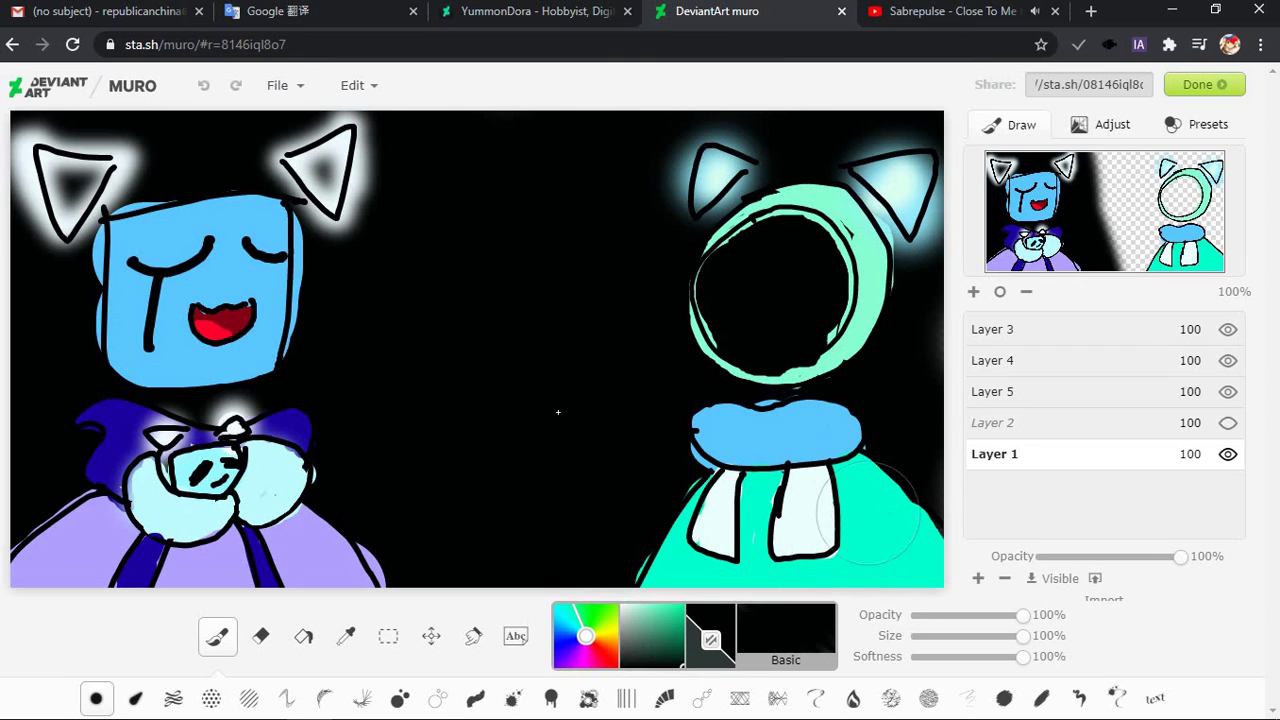
# Switch to the eraser and set it to 25% size with 0% softness
pyautogui.click(1075, 368)
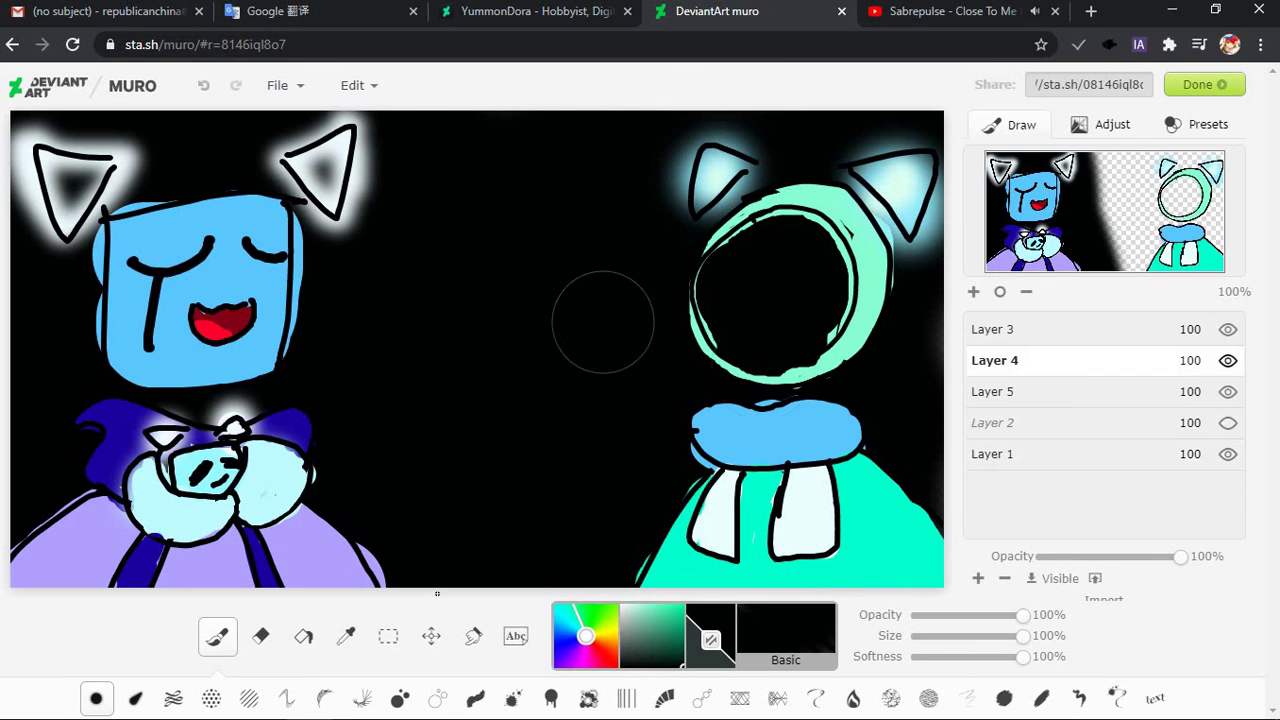
pyautogui.click(260, 637)
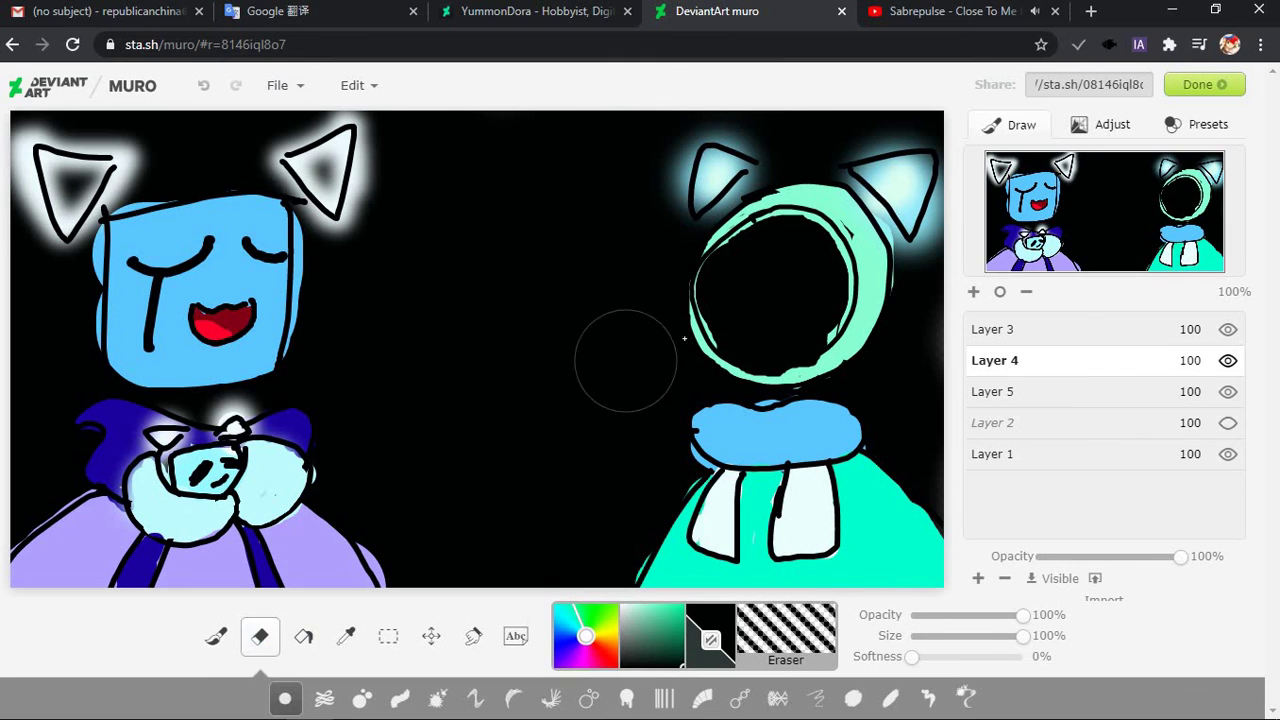
pyautogui.click(1080, 454)
pyautogui.click(912, 656)
pyautogui.press('[')
pyautogui.press('[')
pyautogui.press('[')
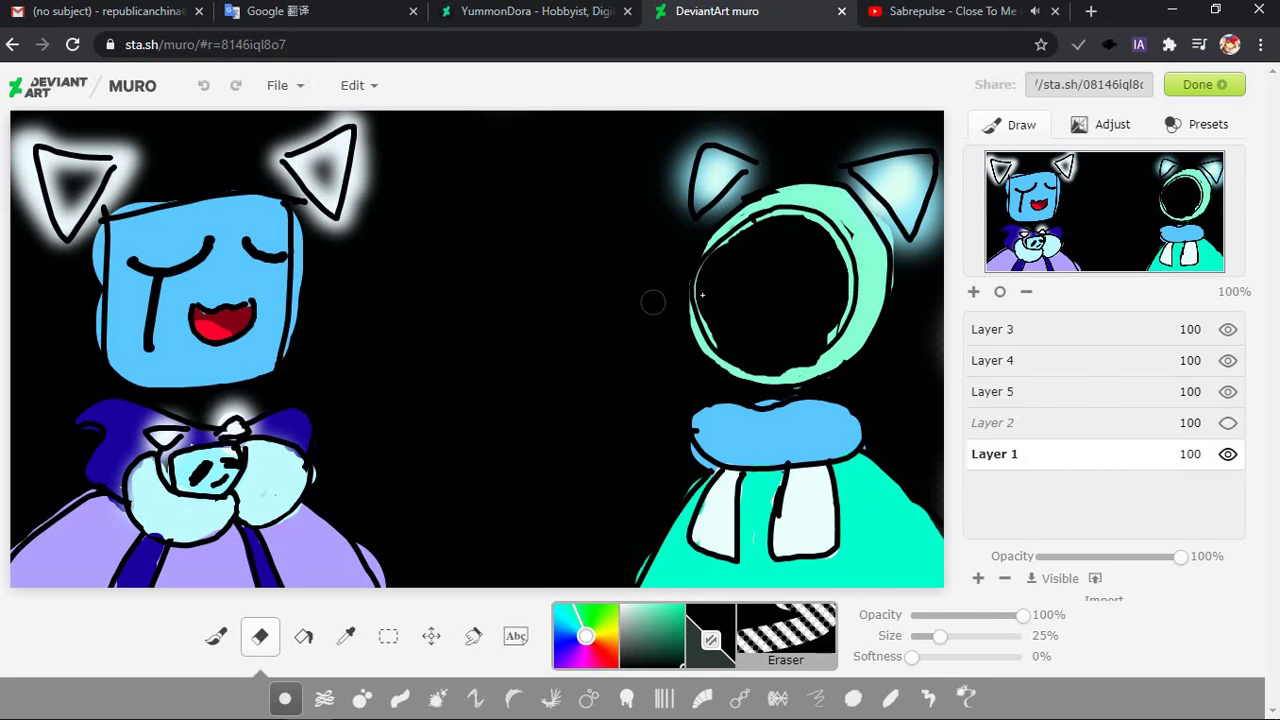
# Try erasing along the inner edge of the face oval on Layer 1, undoing both attempts
pyautogui.moveTo(716, 287); pyautogui.dragTo(711, 278)
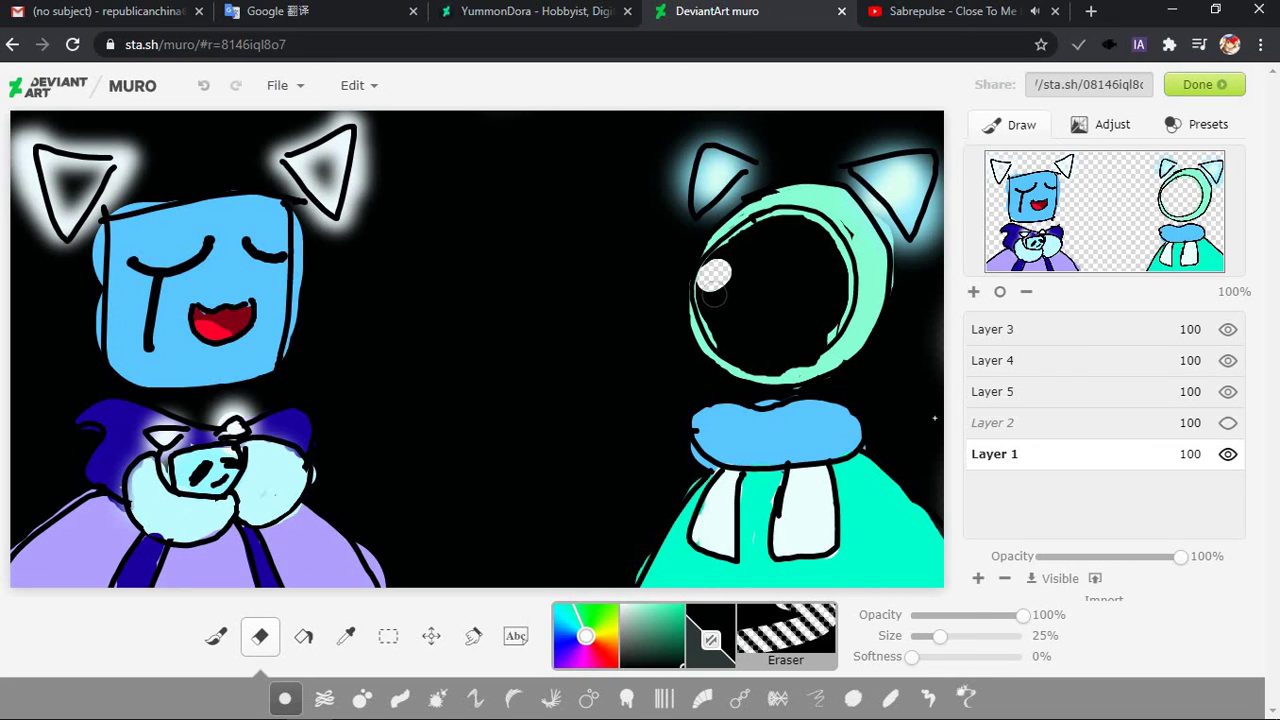
pyautogui.hotkey('ctrl', 'z')
pyautogui.click(997, 365)
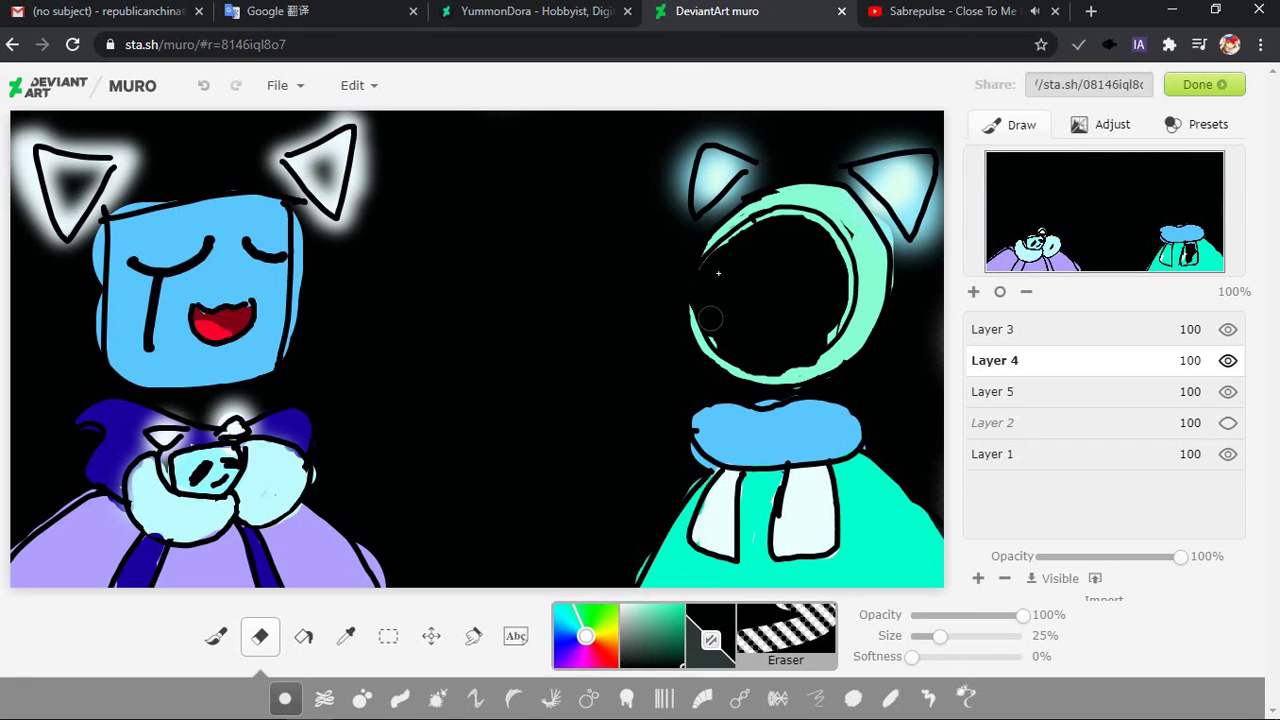
pyautogui.click(994, 454)
pyautogui.moveTo(719, 271); pyautogui.dragTo(711, 283)
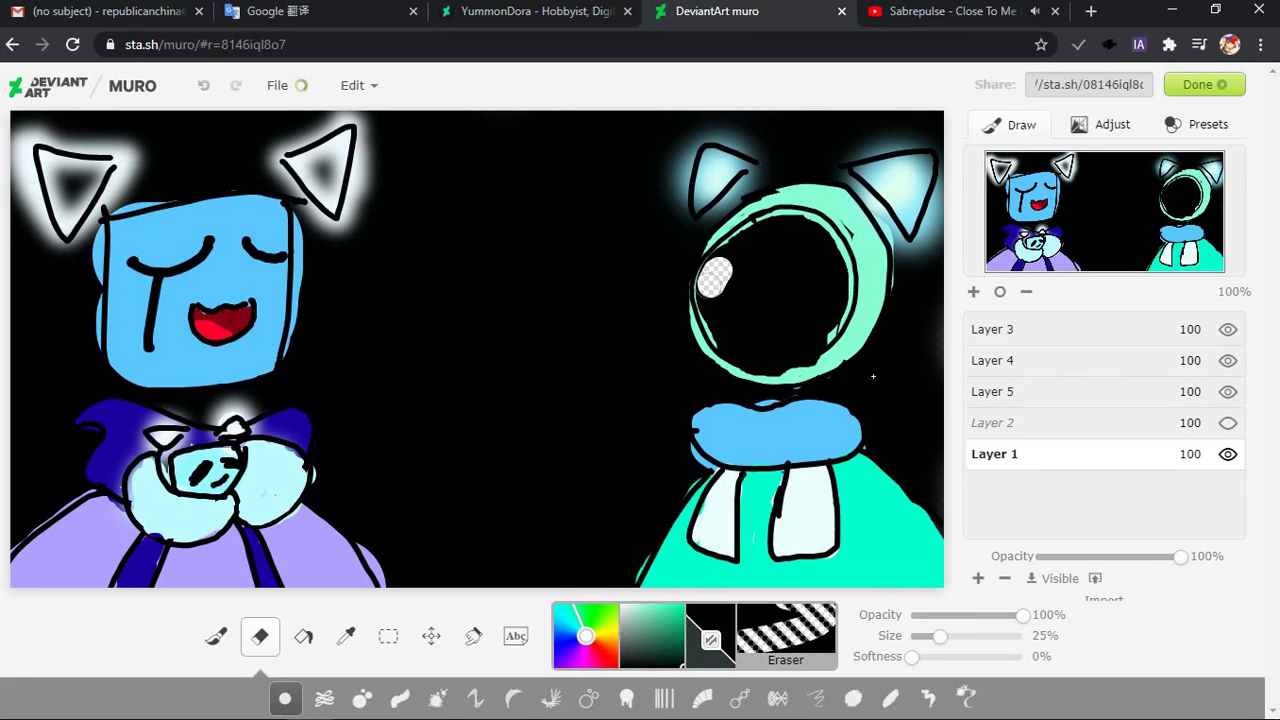
pyautogui.hotkey('ctrl', 'z')
# Erase the excess mint green inside the face oval from Layer 4
pyautogui.click(990, 396)
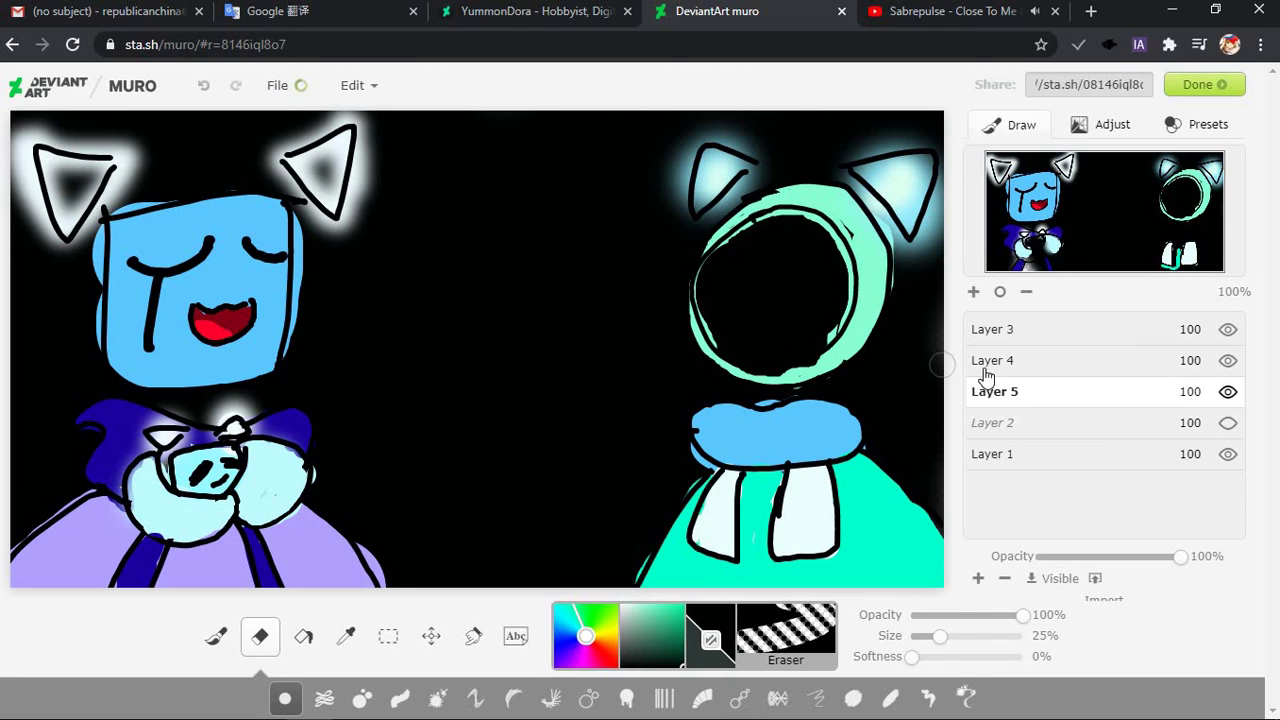
pyautogui.click(994, 364)
pyautogui.moveTo(706, 287); pyautogui.dragTo(723, 337)
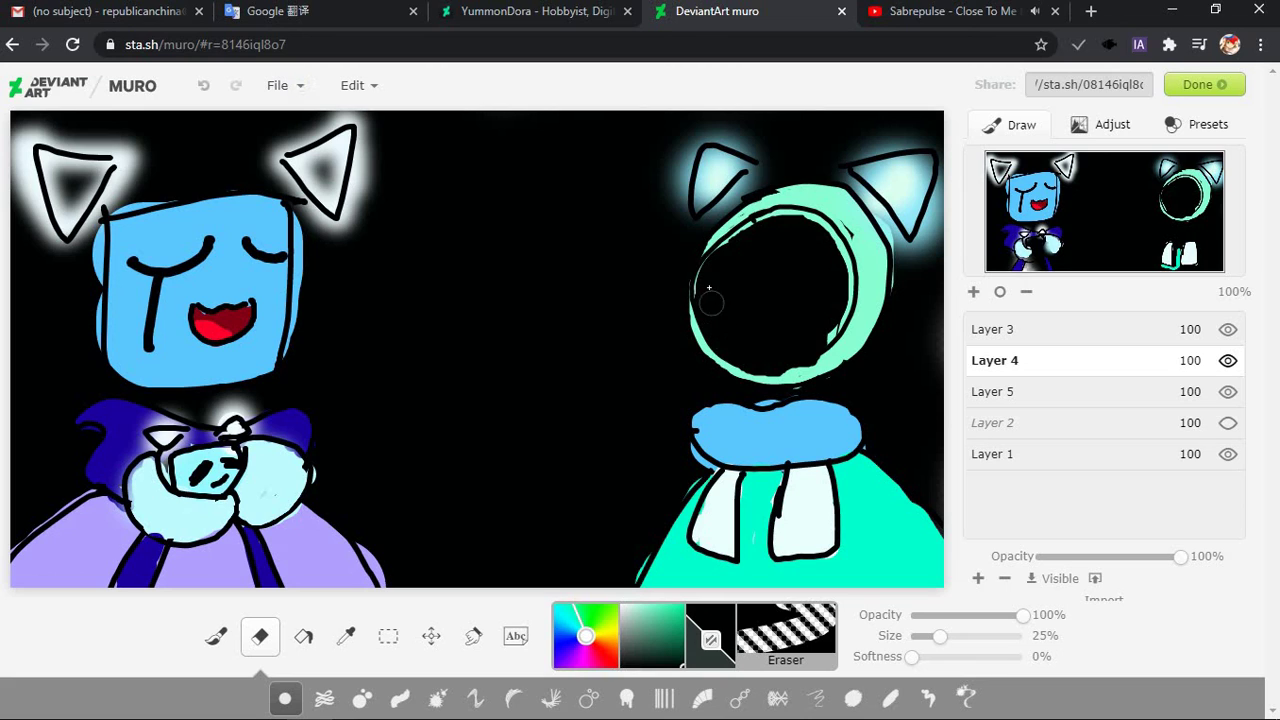
pyautogui.moveTo(709, 281)
pyautogui.mouseDown()
pyautogui.moveTo(758, 231)
pyautogui.moveTo(811, 222)
pyautogui.moveTo(838, 266)
pyautogui.moveTo(819, 337)
pyautogui.mouseUp()
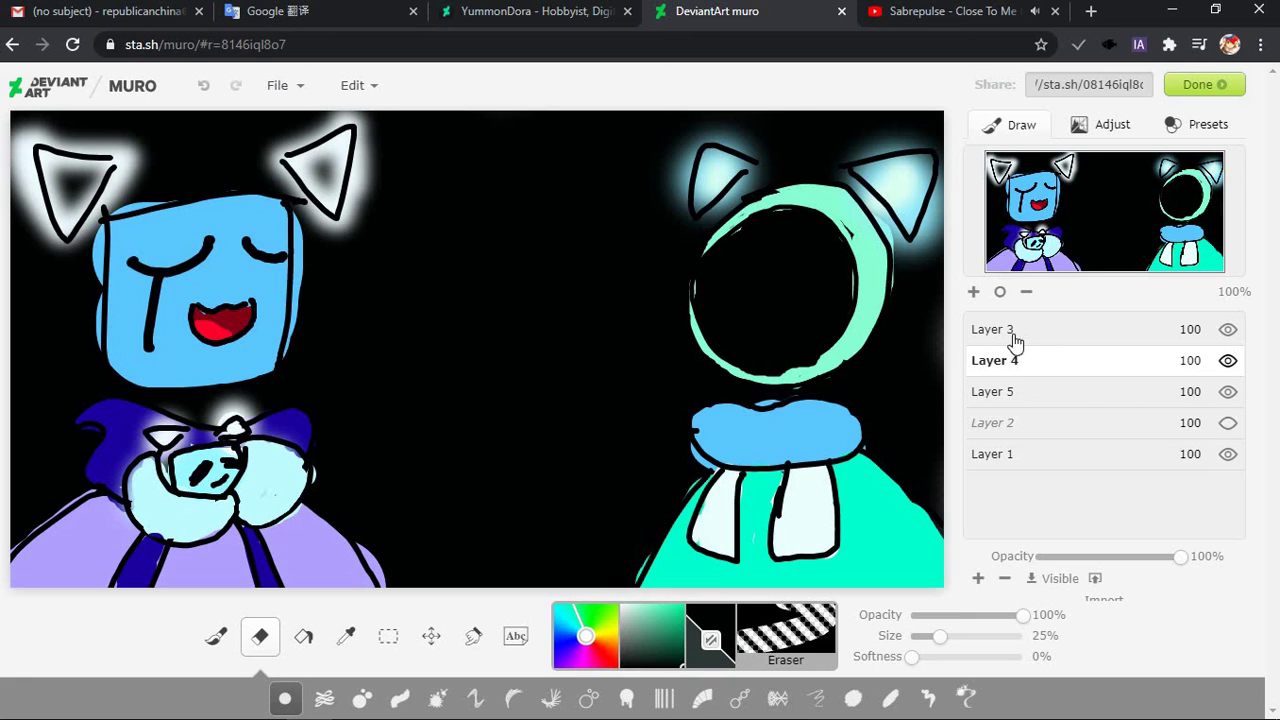
# Sample the hood's mint green, set the Basic brush to 10% size and 0% softness, and fill the hood's thin left rim on Layer 4
pyautogui.click(347, 642)
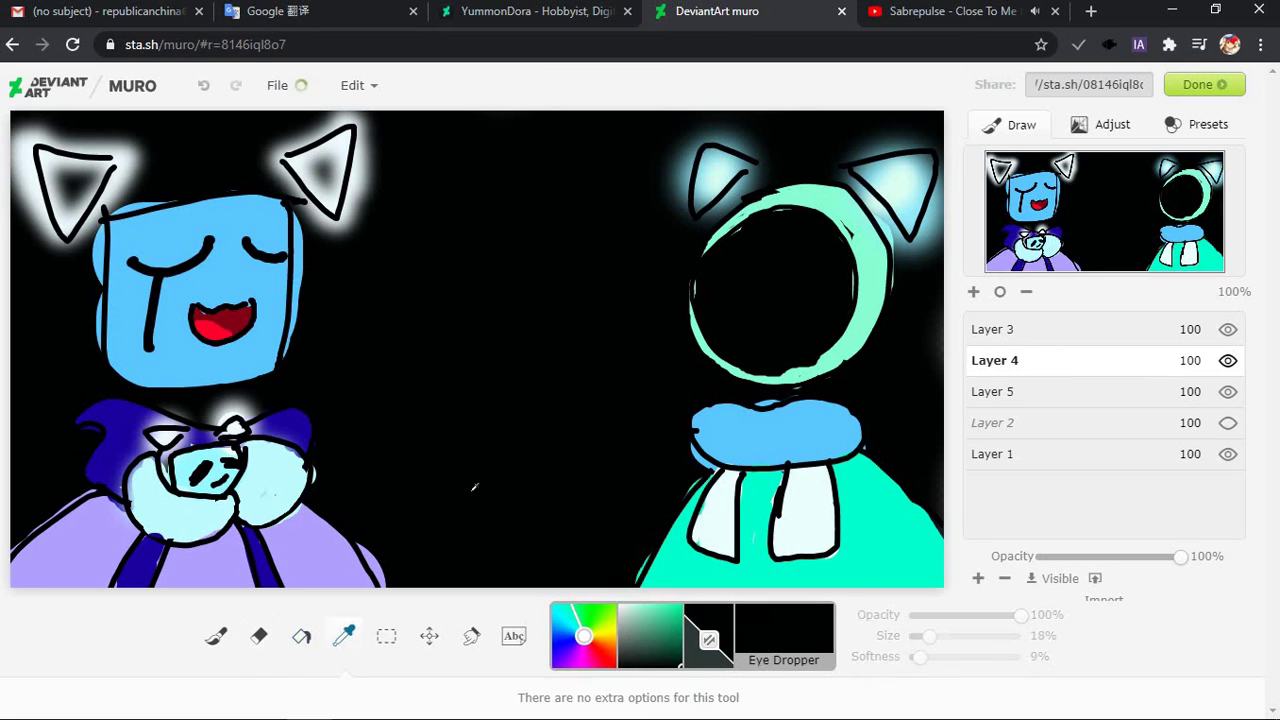
pyautogui.click(712, 345)
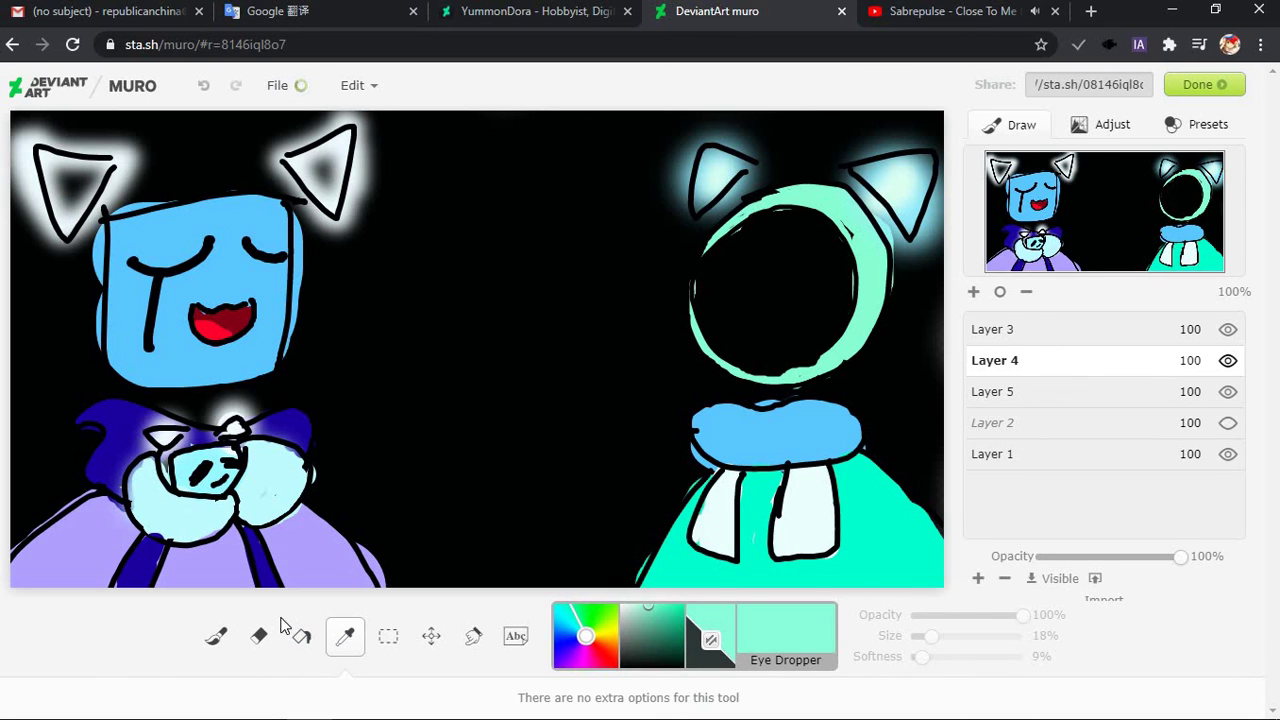
pyautogui.click(217, 636)
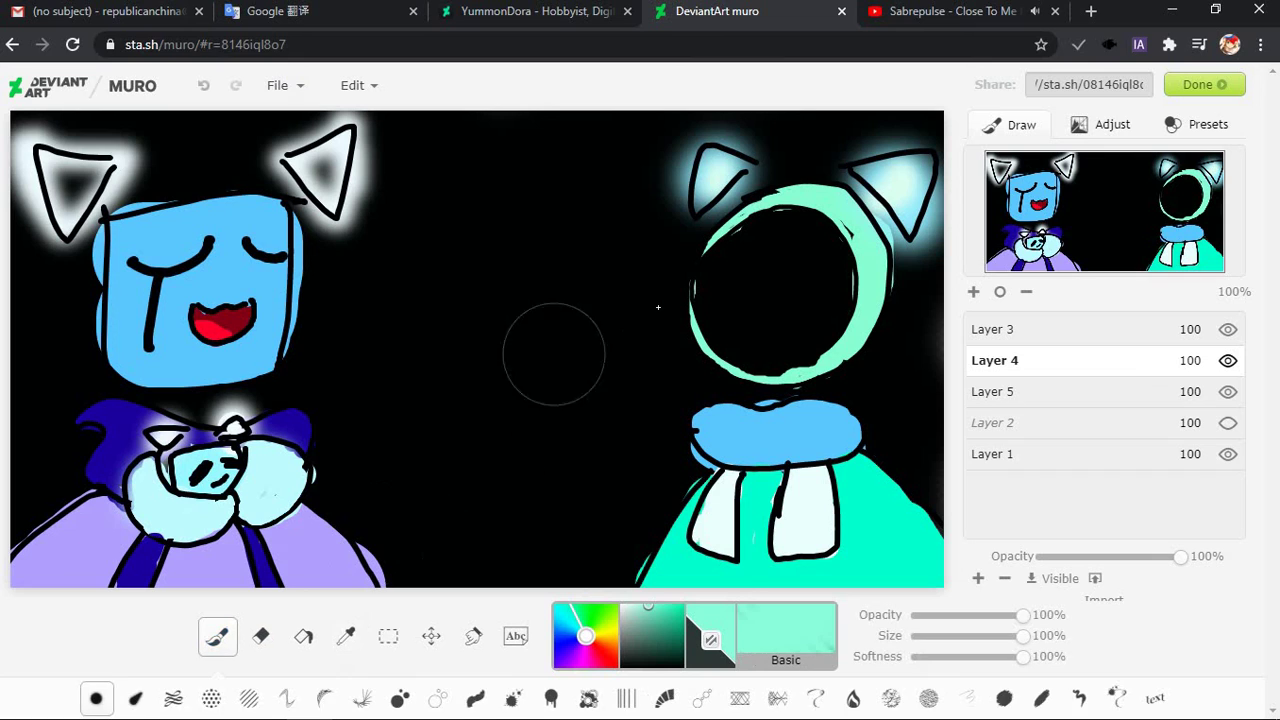
pyautogui.click(918, 636)
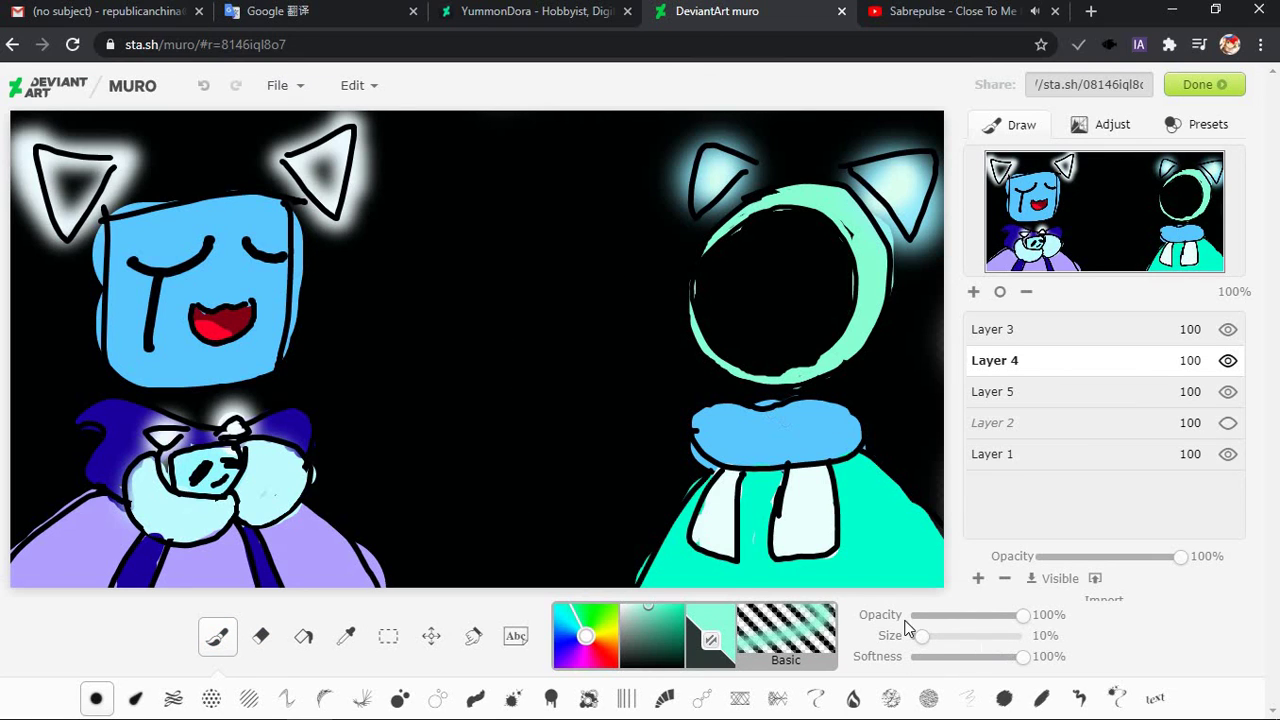
pyautogui.click(912, 656)
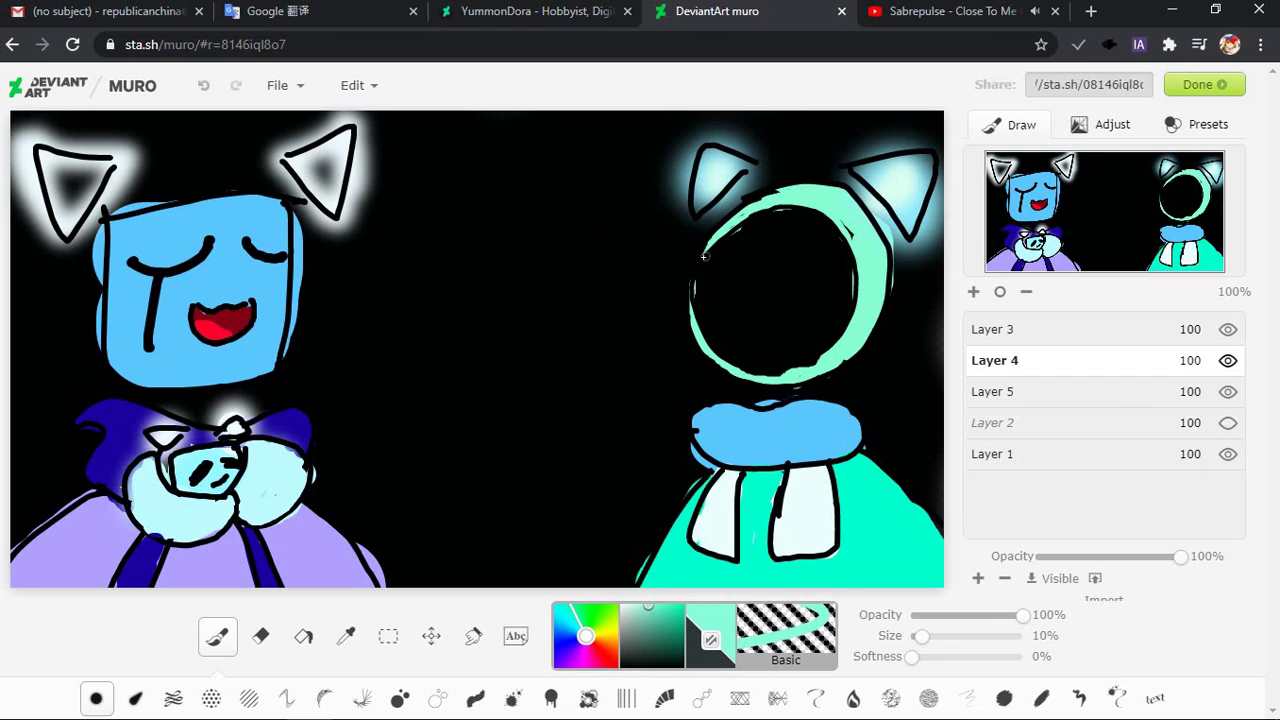
pyautogui.moveTo(693, 289); pyautogui.dragTo(686, 322)
pyautogui.hotkey('ctrl', 'z')
# Set the eraser to 4% size and trim the excess mint green along the left side of the face outline on Layer 4
pyautogui.click(1043, 329)
pyautogui.click(260, 636)
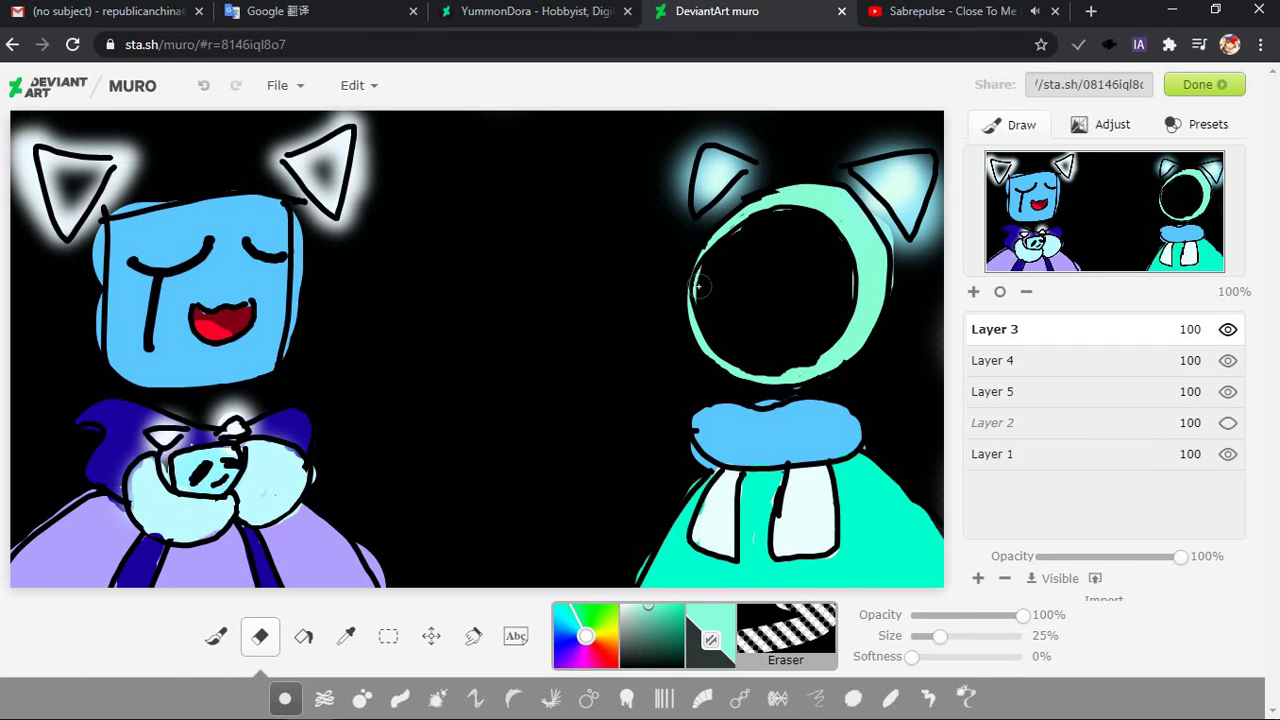
pyautogui.hotkey('ctrl', 'z')
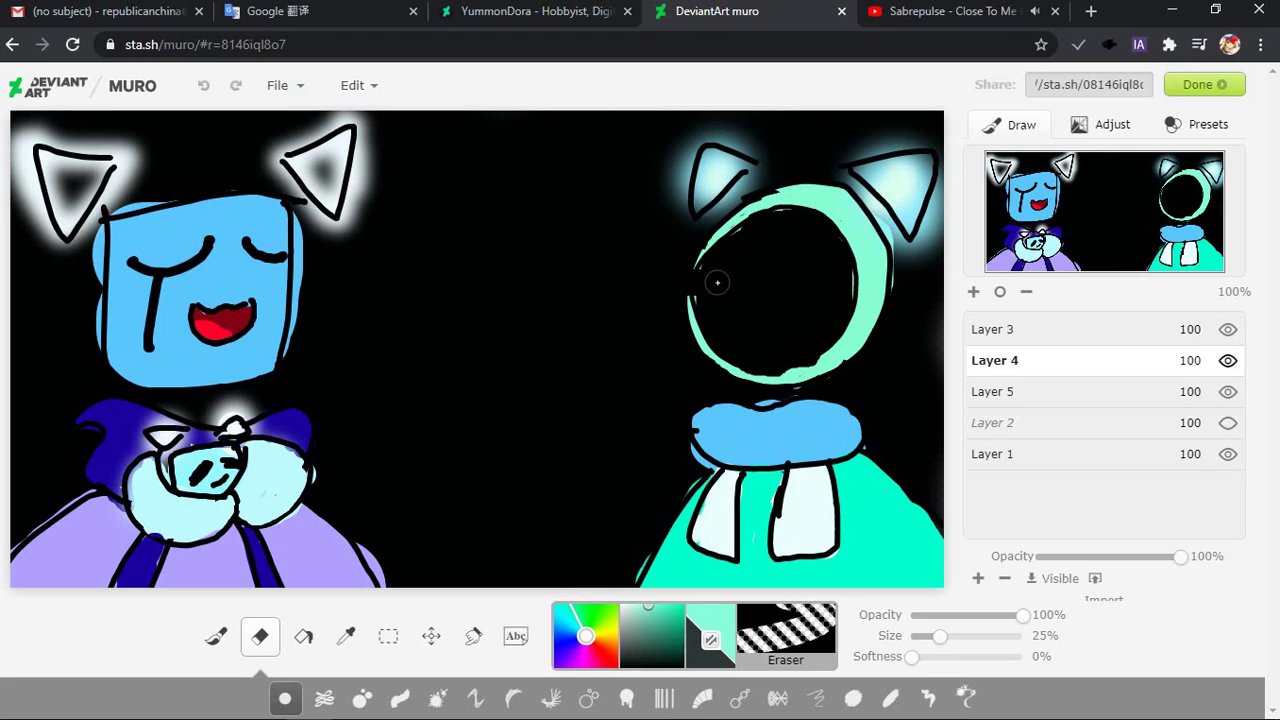
pyautogui.click(1066, 329)
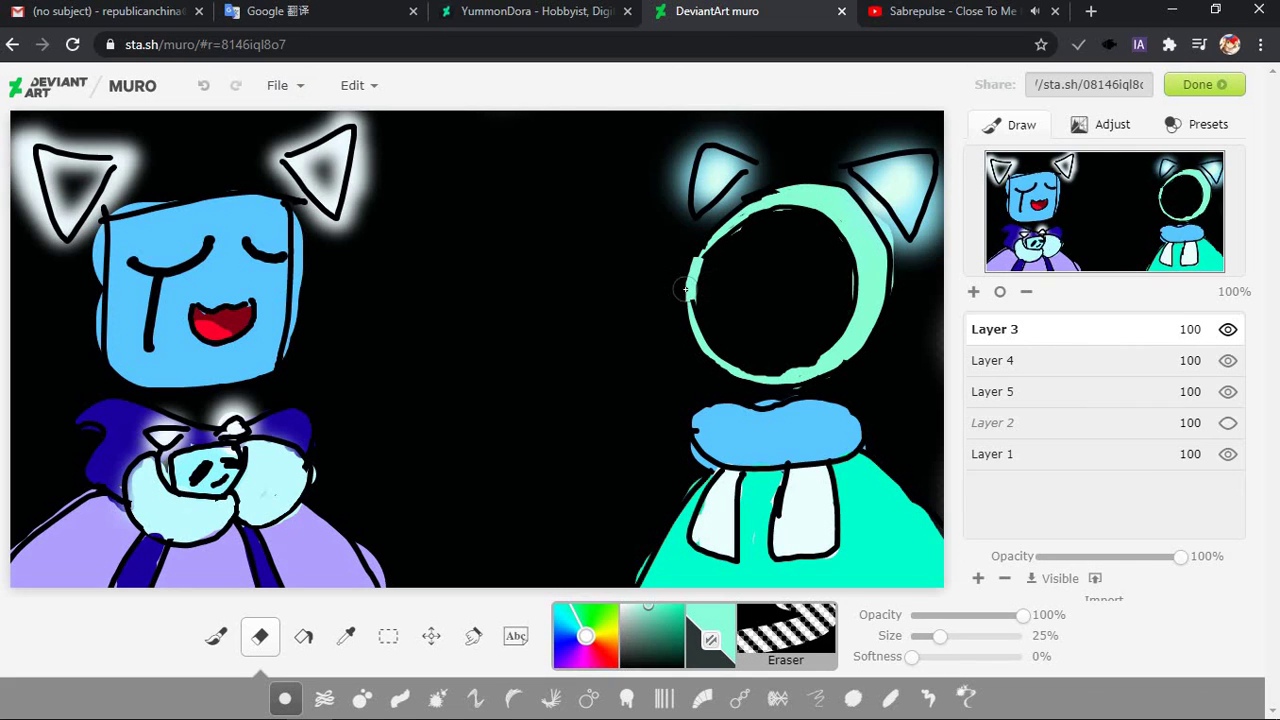
pyautogui.hotkey('ctrl', 'z')
pyautogui.moveTo(920, 645); pyautogui.dragTo(914, 645)
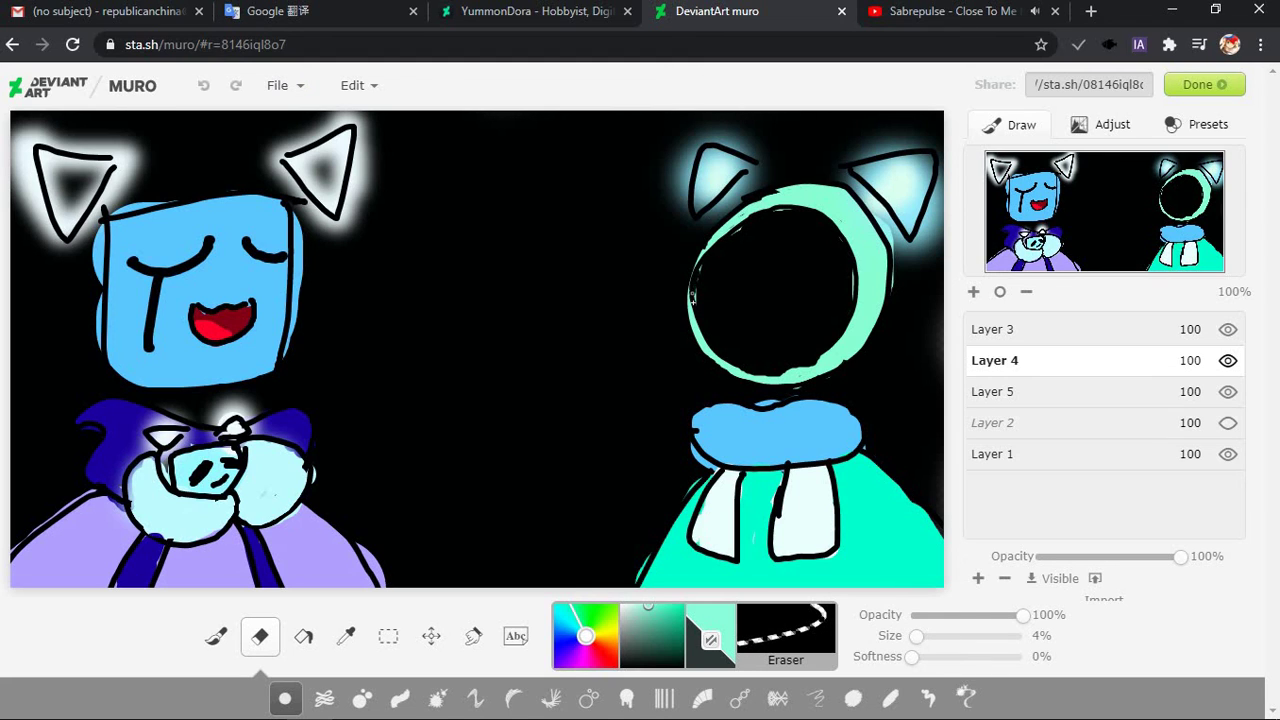
# Try painting a mint green curl inside the black face on Layer 3
pyautogui.click(985, 340)
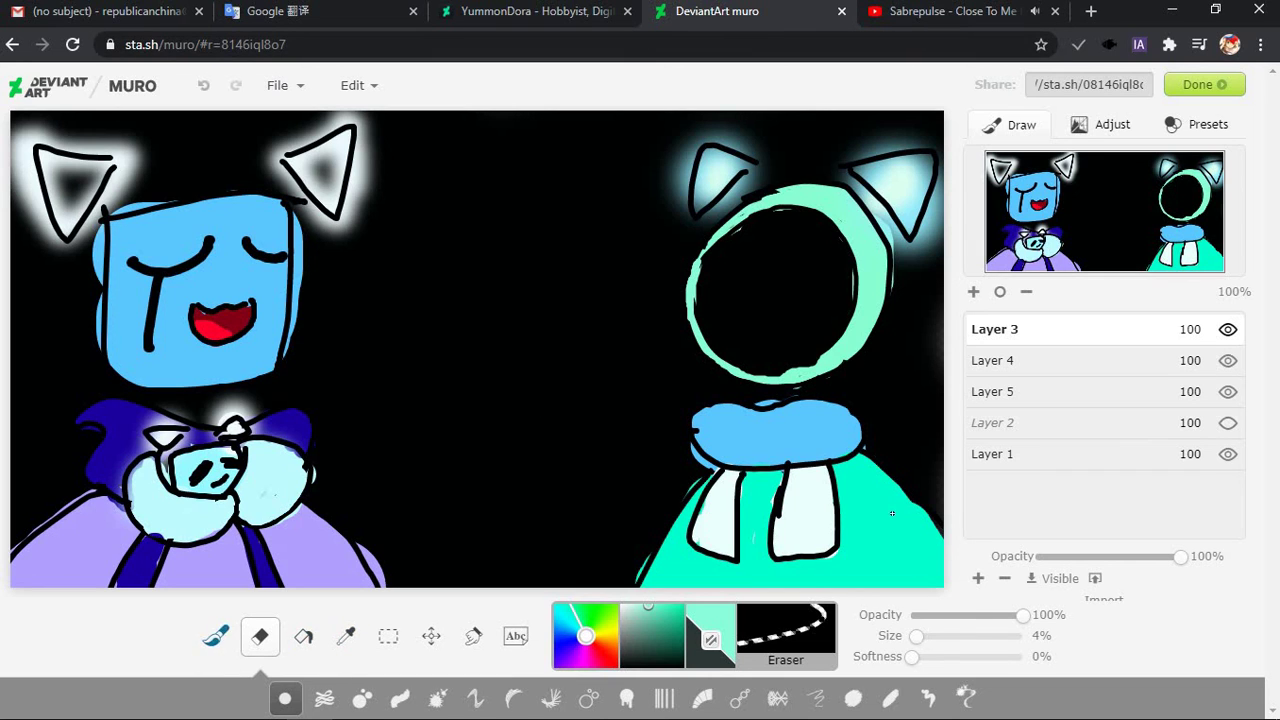
pyautogui.click(216, 640)
pyautogui.moveTo(745, 230)
pyautogui.mouseDown()
pyautogui.moveTo(790, 290)
pyautogui.moveTo(755, 272)
pyautogui.mouseUp()
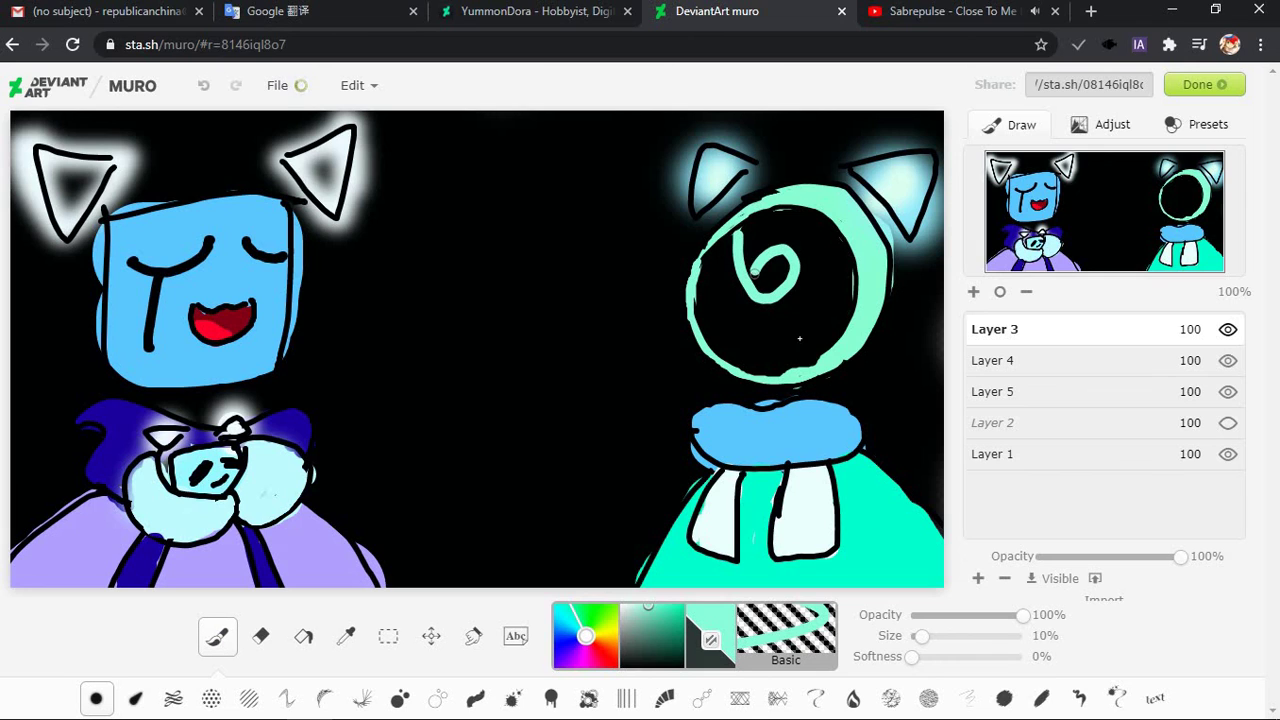
pyautogui.hotkey('ctrl', 'z')
# Sample the scarf end's pale mint and try several tall eye strokes inside the black face on Layer 3, undoing each one
pyautogui.keyDown('alt'); pyautogui.click(712, 518); pyautogui.keyUp('alt')
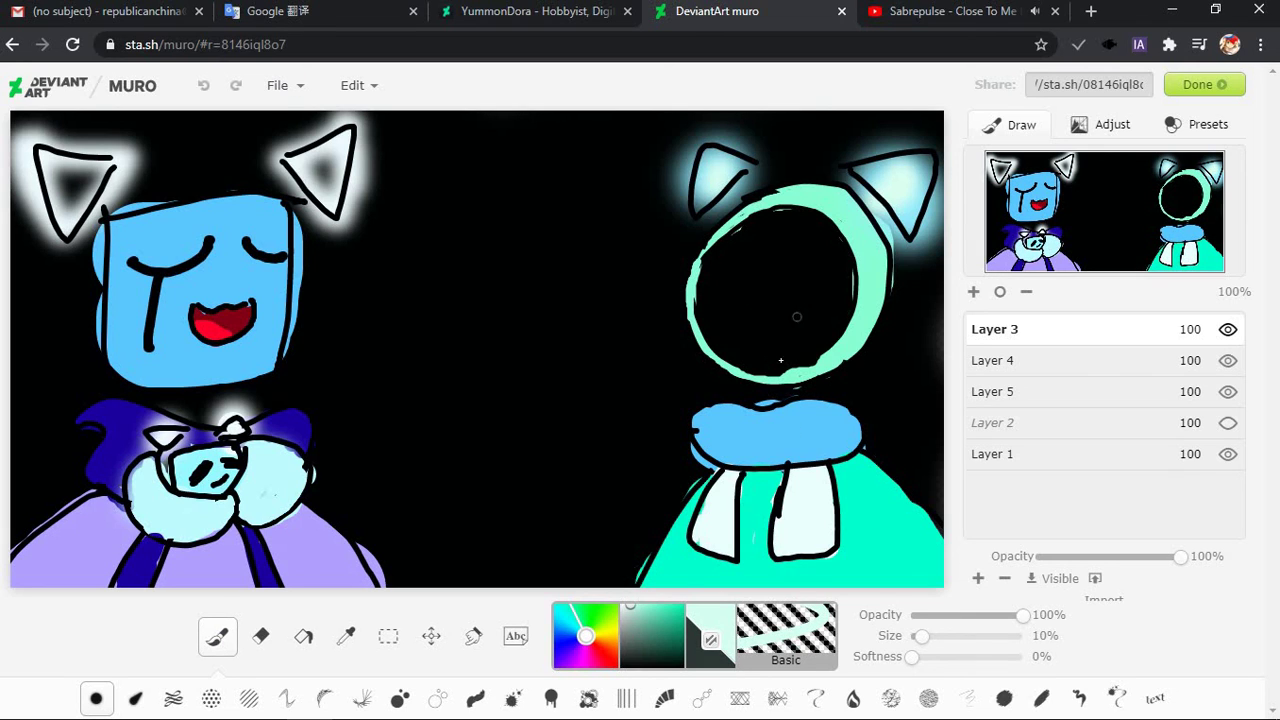
pyautogui.moveTo(781, 360)
pyautogui.mouseDown()
pyautogui.moveTo(777, 279)
pyautogui.moveTo(753, 279)
pyautogui.moveTo(736, 246)
pyautogui.moveTo(758, 367)
pyautogui.moveTo(746, 260)
pyautogui.mouseUp()
pyautogui.hotkey('ctrl', 'z')
pyautogui.hotkey('ctrl', 'z')
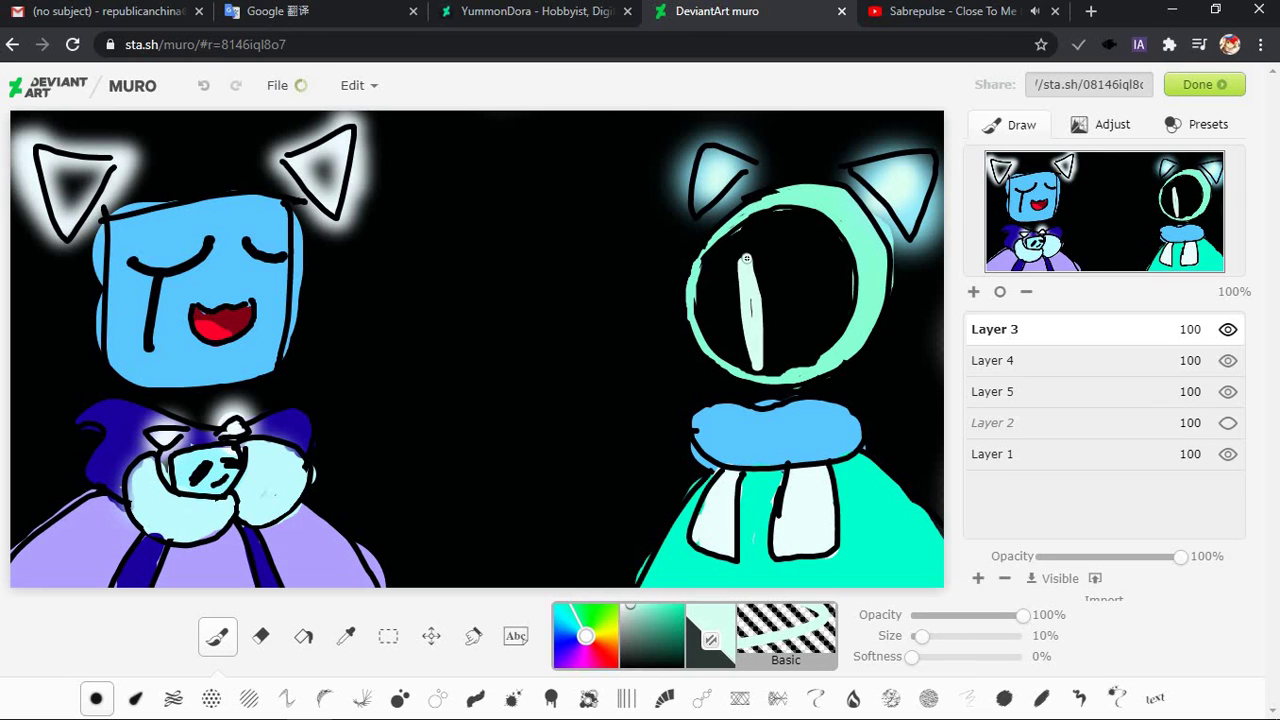
pyautogui.hotkey('ctrl', 'z')
pyautogui.moveTo(739, 320)
pyautogui.mouseDown()
pyautogui.moveTo(786, 287)
pyautogui.moveTo(752, 252)
pyautogui.moveTo(733, 338)
pyautogui.mouseUp()
pyautogui.hotkey('ctrl', 'z')
pyautogui.hotkey('ctrl', 'z')
pyautogui.hotkey('ctrl', 'z')
pyautogui.hotkey('ctrl', 'z')
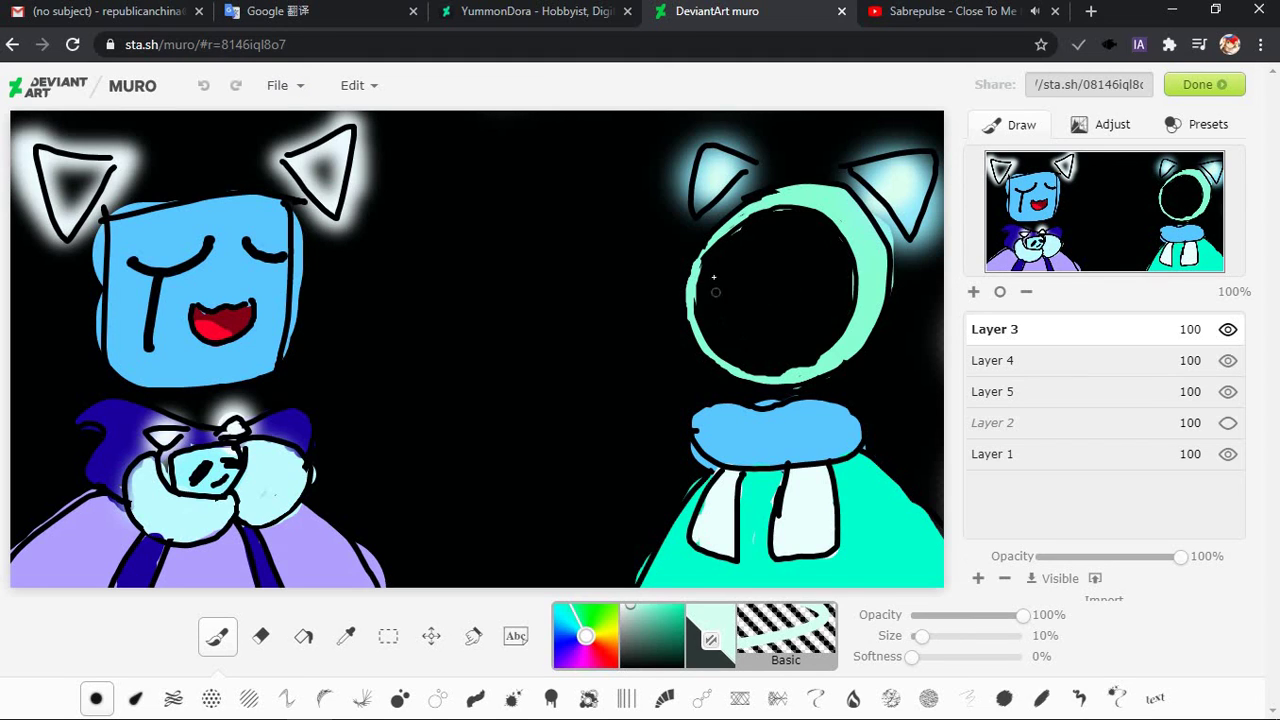
pyautogui.moveTo(710, 272); pyautogui.dragTo(745, 351)
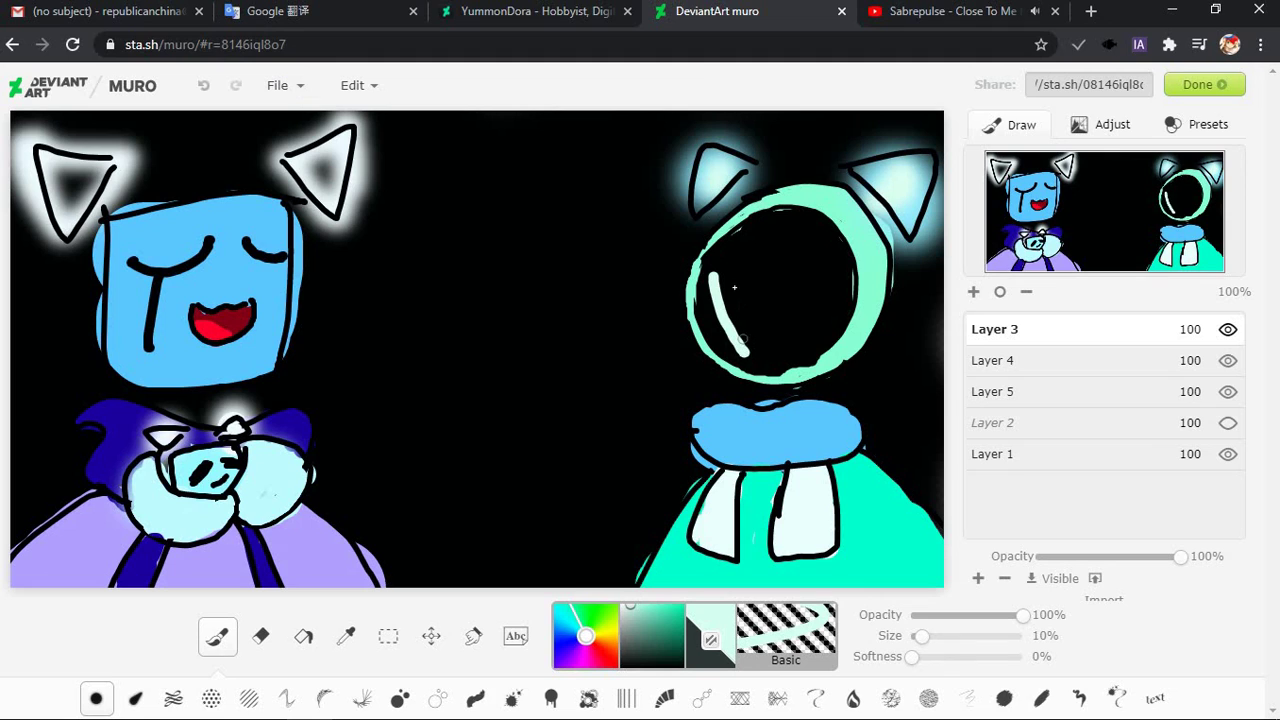
pyautogui.hotkey('ctrl', 'z')
# Choose white, set the brush to 100% size and paint the face oval white on Layer 1
pyautogui.click(621, 607)
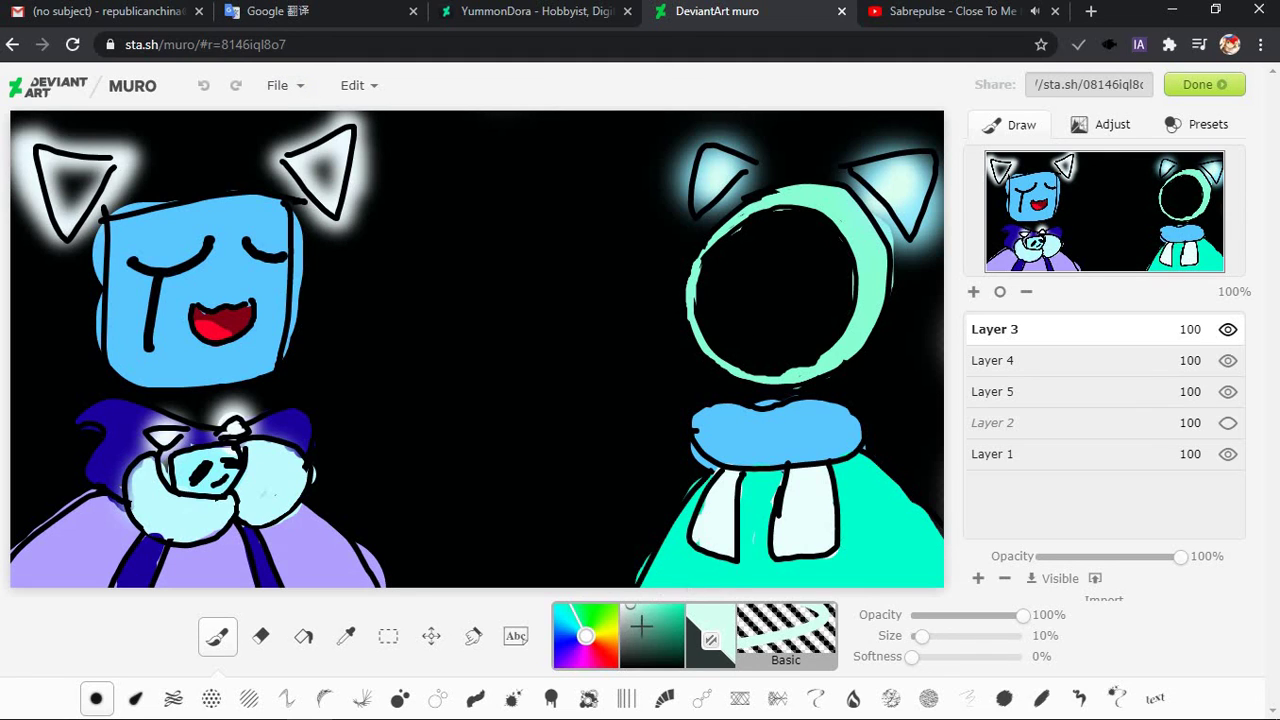
pyautogui.moveTo(921, 636); pyautogui.dragTo(1022, 636)
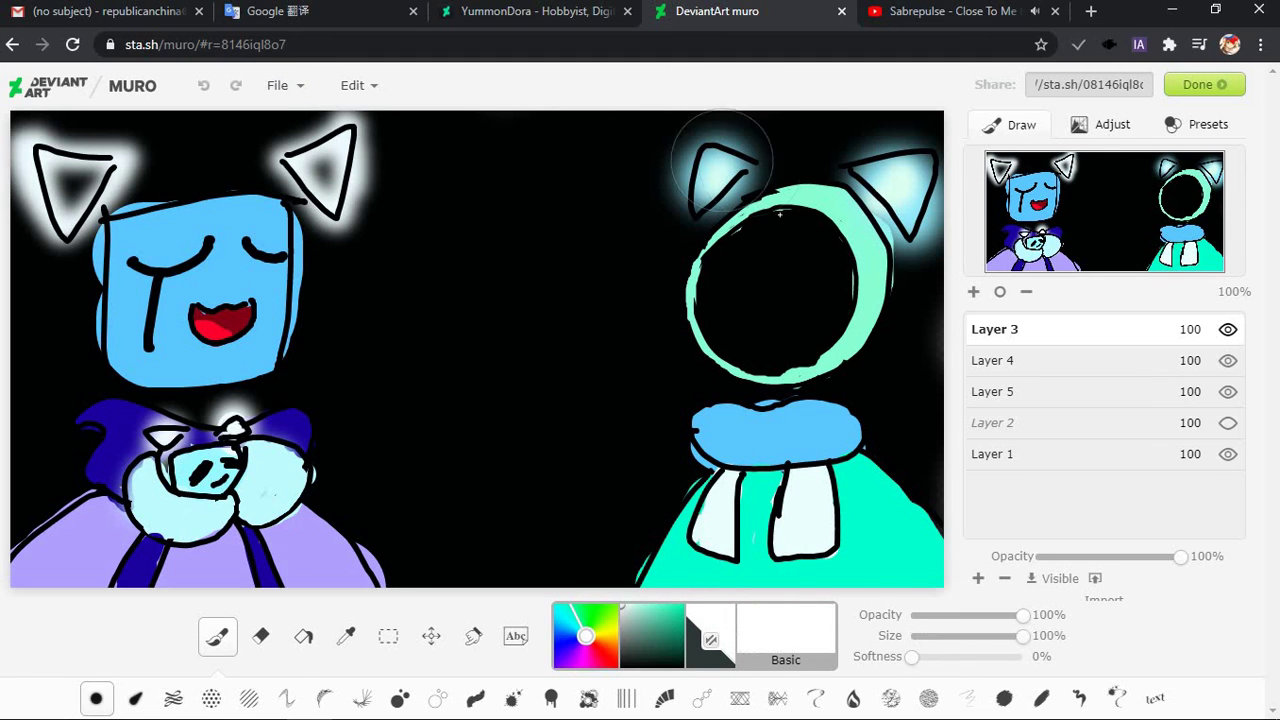
pyautogui.moveTo(766, 340)
pyautogui.mouseDown()
pyautogui.moveTo(796, 290)
pyautogui.moveTo(791, 334)
pyautogui.moveTo(804, 273)
pyautogui.moveTo(763, 271)
pyautogui.moveTo(749, 286)
pyautogui.moveTo(757, 314)
pyautogui.moveTo(823, 290)
pyautogui.moveTo(777, 257)
pyautogui.moveTo(740, 300)
pyautogui.mouseUp()
pyautogui.click(1060, 457)
pyautogui.hotkey('ctrl', 'z')
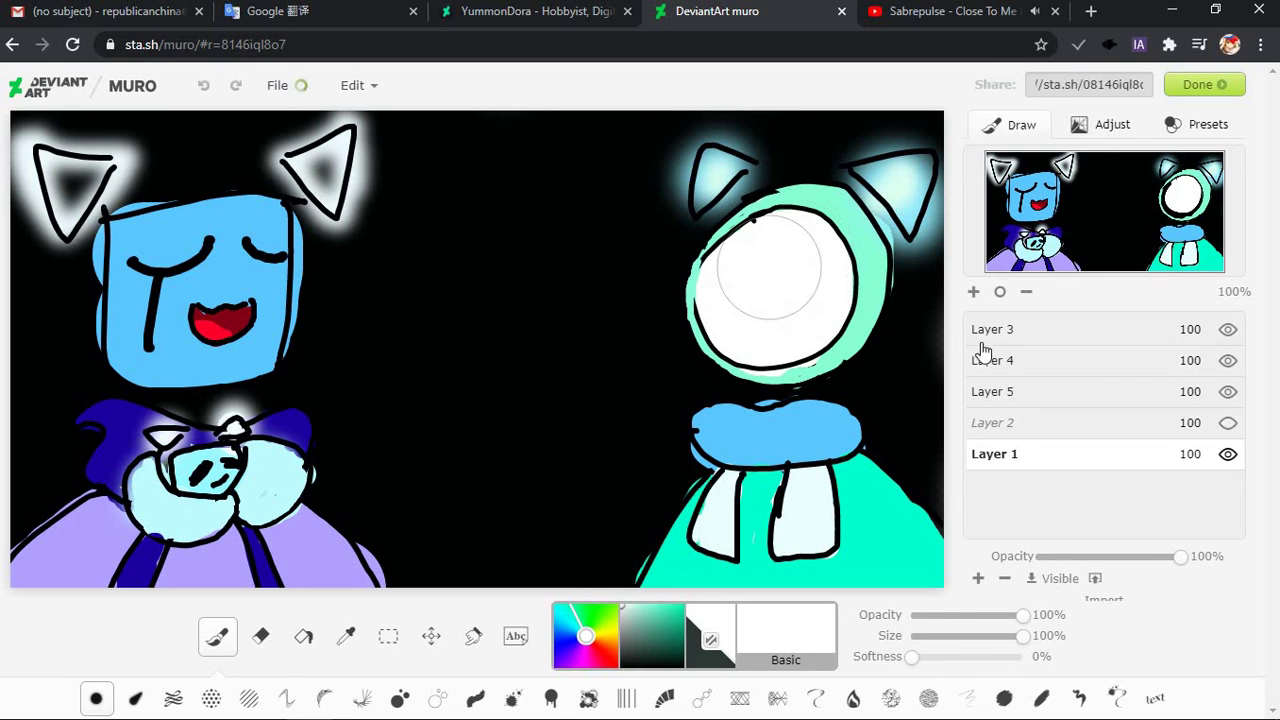
# Change the brush colour to black at 7% size and undo a test stroke on the white face
pyautogui.click(982, 343)
pyautogui.click(710, 640)
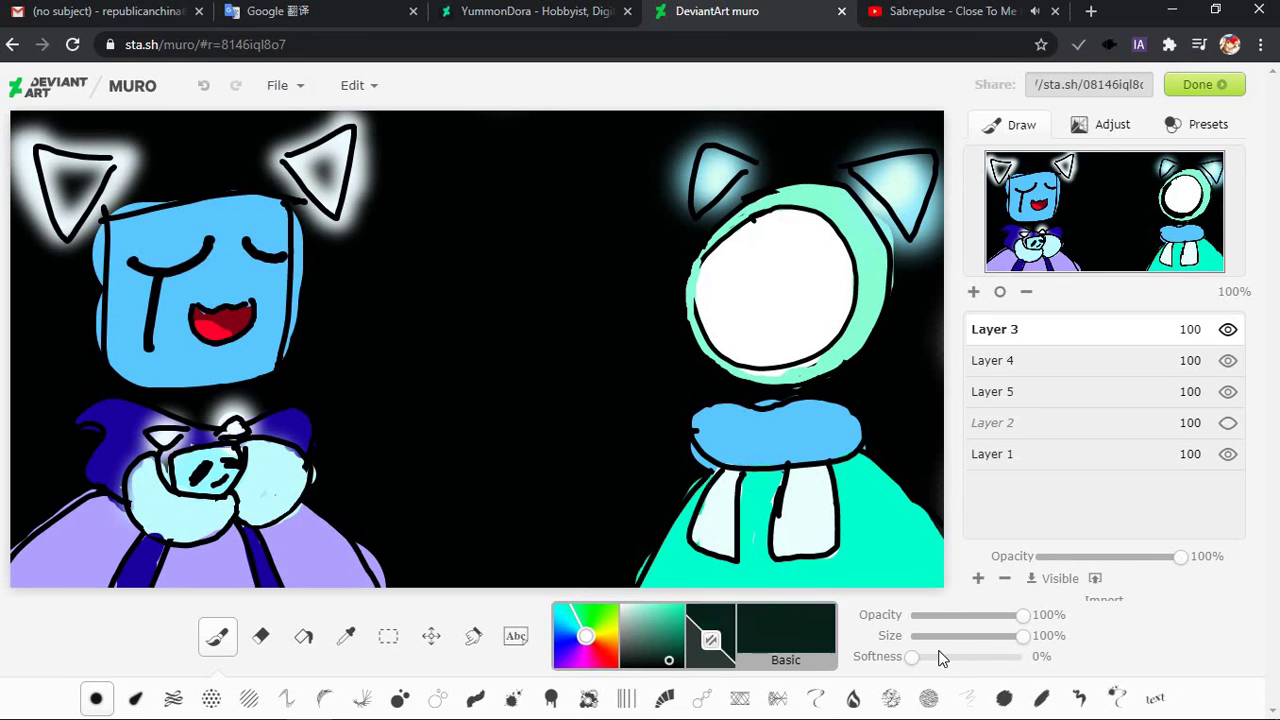
pyautogui.moveTo(940, 636); pyautogui.dragTo(918, 636)
pyautogui.moveTo(755, 332)
pyautogui.mouseDown()
pyautogui.moveTo(740, 290)
pyautogui.moveTo(741, 313)
pyautogui.mouseUp()
pyautogui.hotkey('ctrl', 'z')
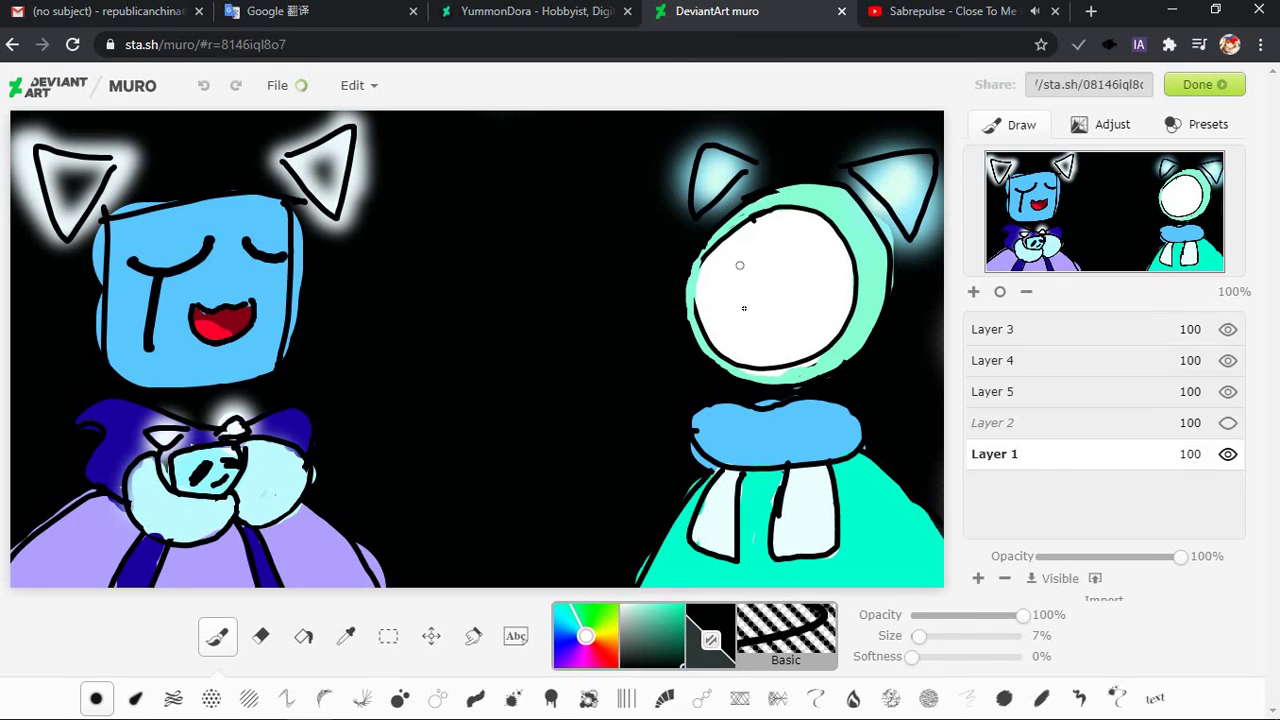
# Draw a thick, tall black eye on the left half of the white face on Layer 1, undoing the trial strokes
pyautogui.moveTo(740, 263); pyautogui.dragTo(744, 332)
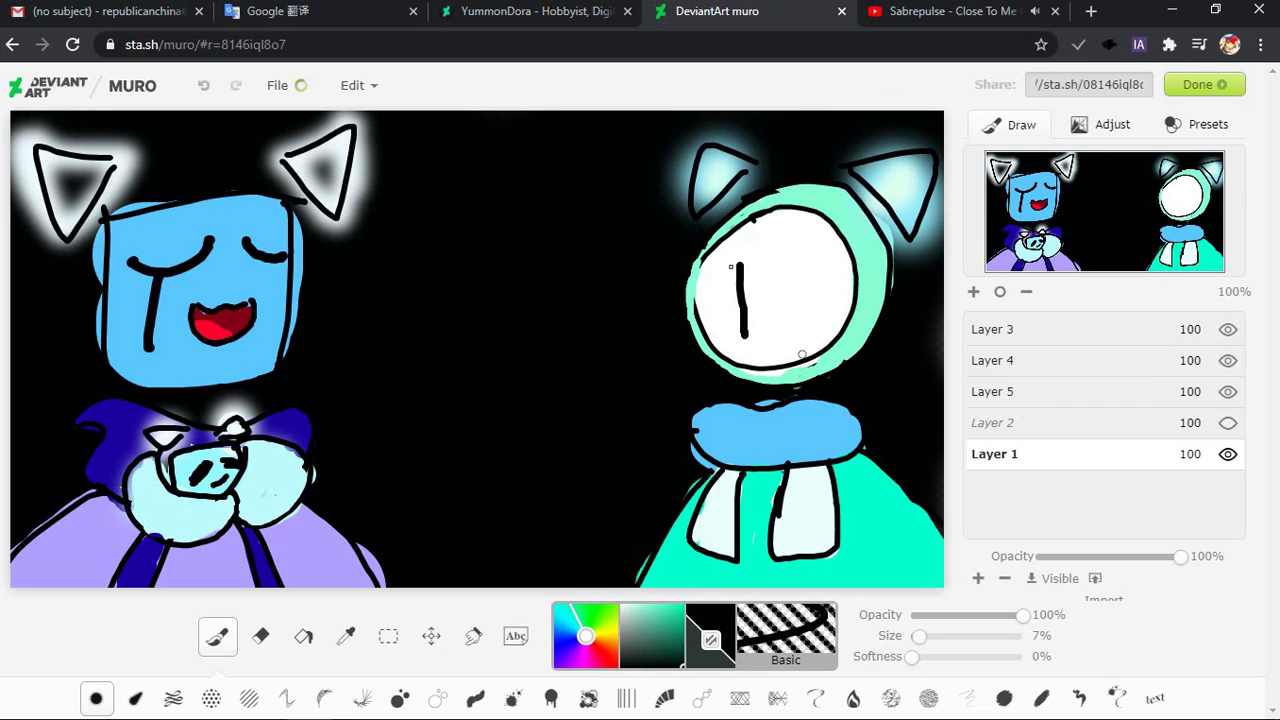
pyautogui.hotkey('ctrl', 'z')
pyautogui.moveTo(726, 256)
pyautogui.mouseDown()
pyautogui.moveTo(736, 343)
pyautogui.moveTo(738, 272)
pyautogui.moveTo(750, 345)
pyautogui.mouseUp()
pyautogui.hotkey('ctrl', 'z')
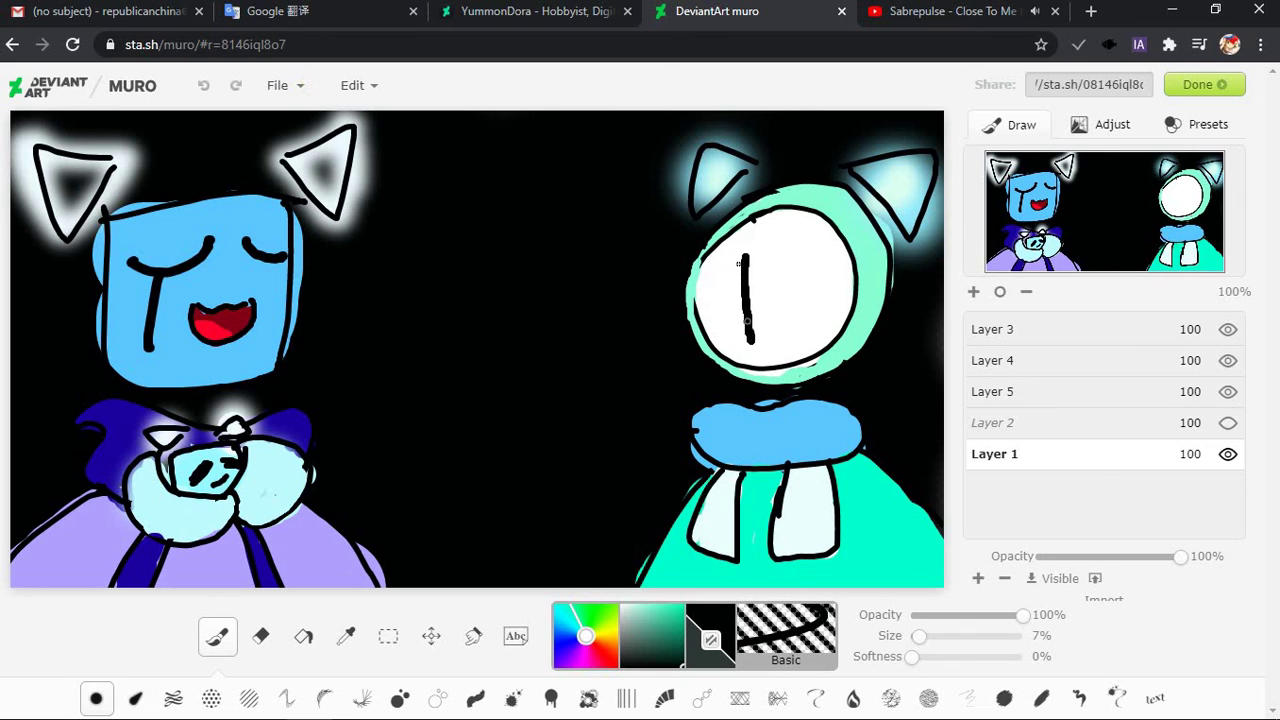
pyautogui.moveTo(738, 300); pyautogui.dragTo(737, 256)
pyautogui.hotkey('ctrl', 'z')
pyautogui.moveTo(732, 263)
pyautogui.mouseDown()
pyautogui.moveTo(735, 341)
pyautogui.moveTo(731, 267)
pyautogui.mouseUp()
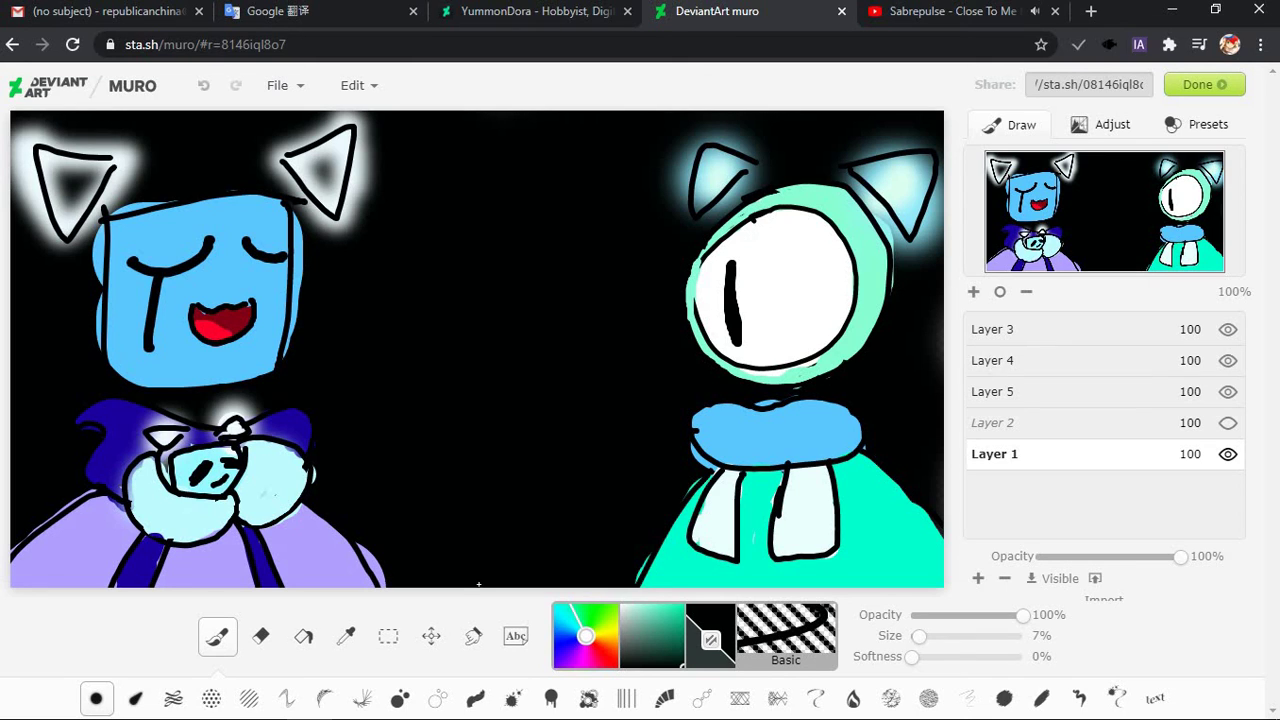
# Set the eraser to 22% size and try erasing the excess blue outside the square head's upper-left edge on Layer 4
pyautogui.click(258, 640)
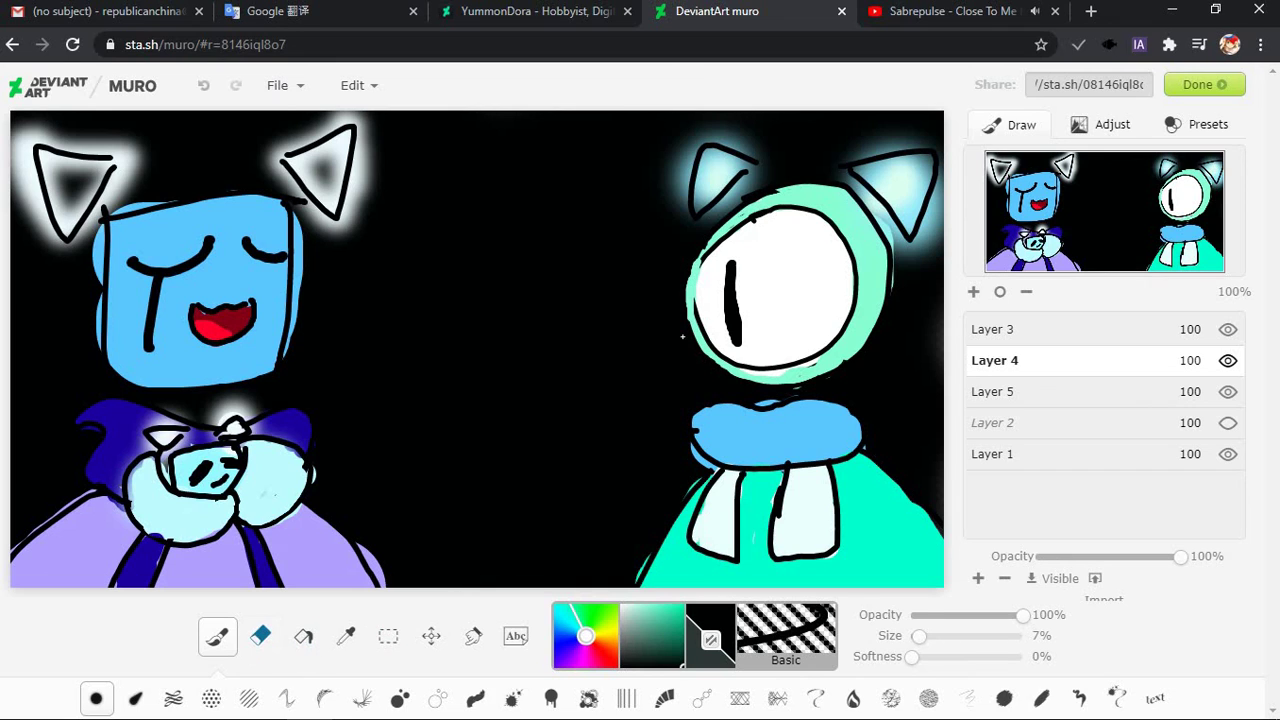
pyautogui.moveTo(86, 218)
pyautogui.mouseDown()
pyautogui.moveTo(133, 280)
pyautogui.moveTo(100, 284)
pyautogui.mouseUp()
pyautogui.hotkey('ctrl', 'z')
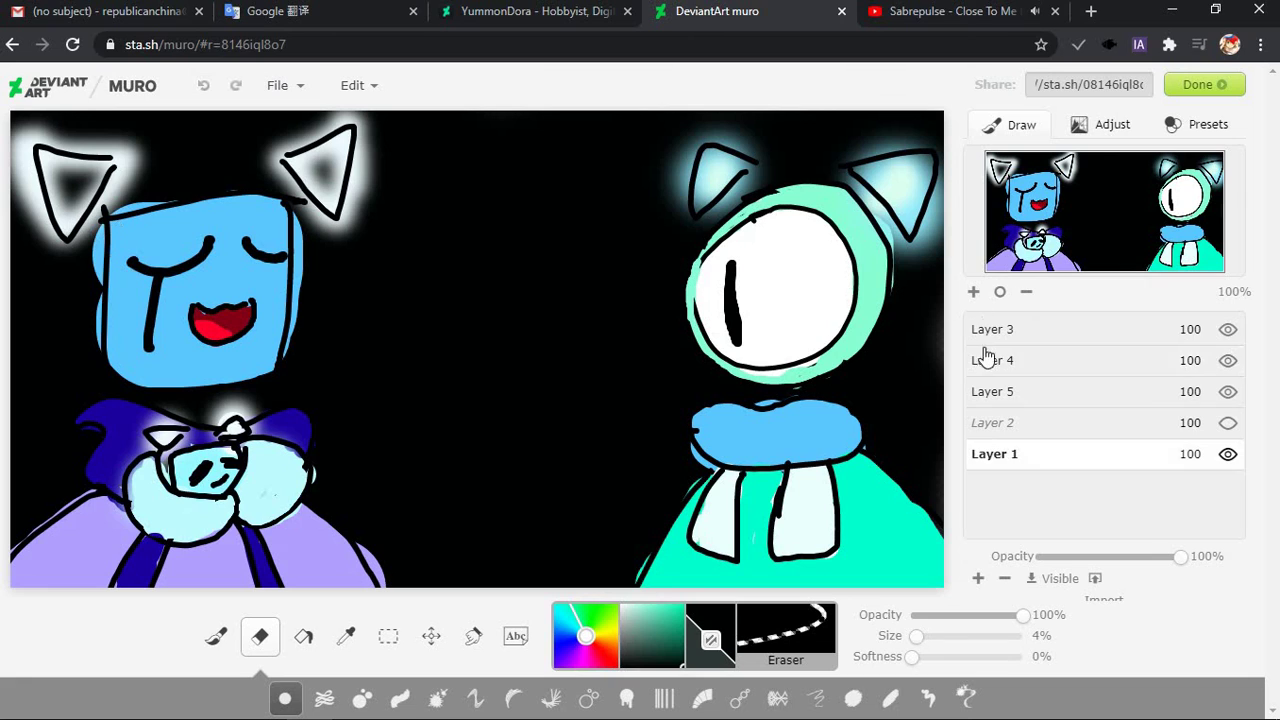
pyautogui.click(990, 360)
pyautogui.moveTo(916, 636); pyautogui.dragTo(930, 636)
pyautogui.press(']')
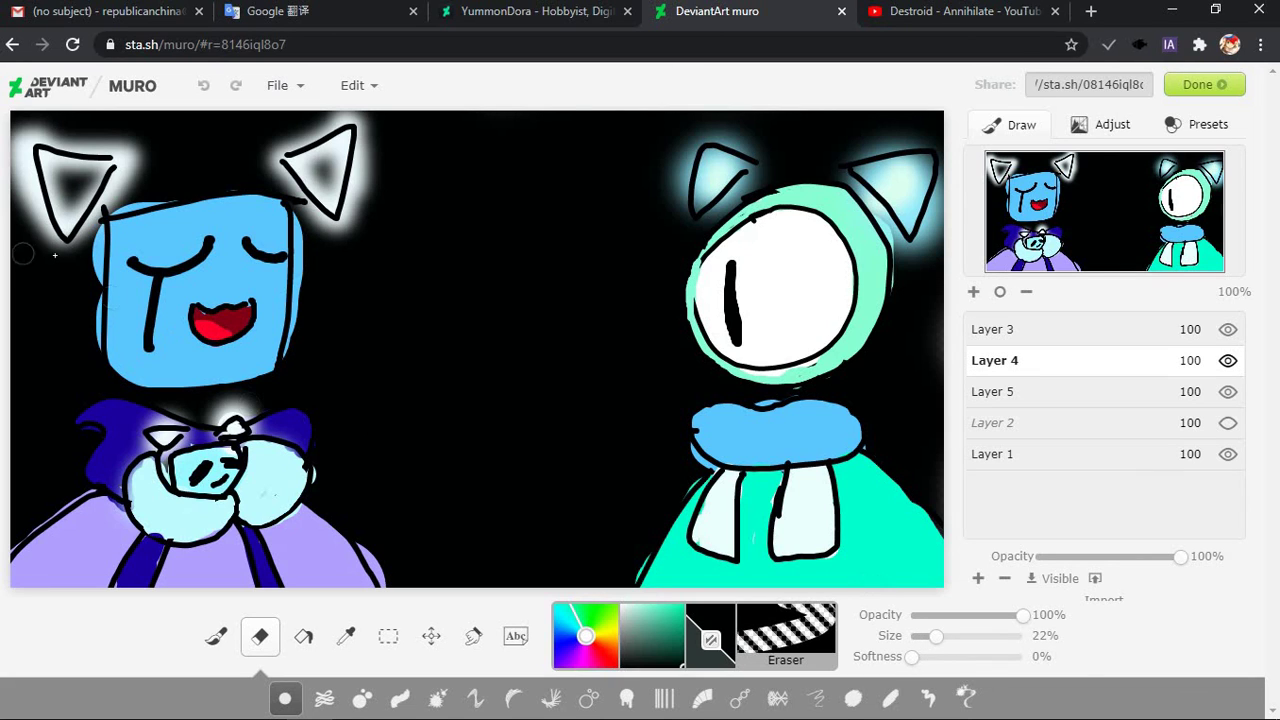
pyautogui.moveTo(88, 240)
pyautogui.mouseDown()
pyautogui.moveTo(92, 262)
pyautogui.moveTo(70, 228)
pyautogui.mouseUp()
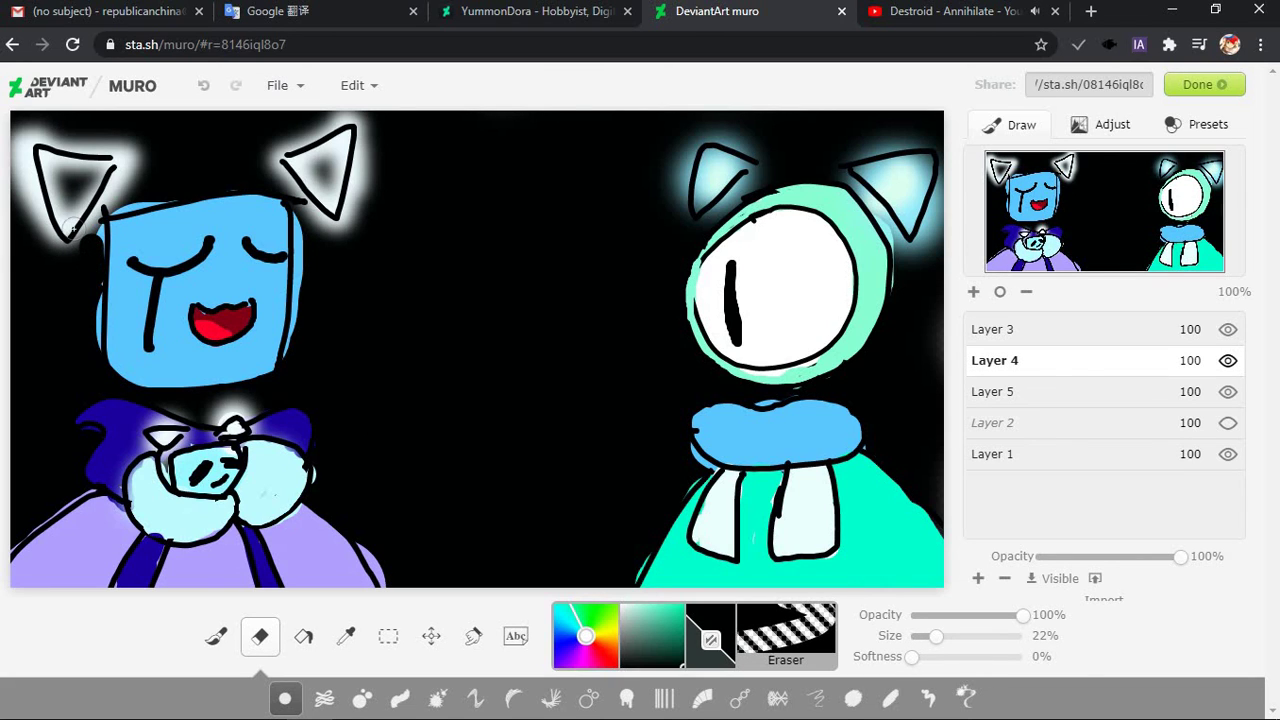
# Switch to YouTube, go back to the video "Close to me(Just Shapes & Beats)|Nightcore" and set it to loop
pyautogui.click(952, 20)
pyautogui.click(12, 44)
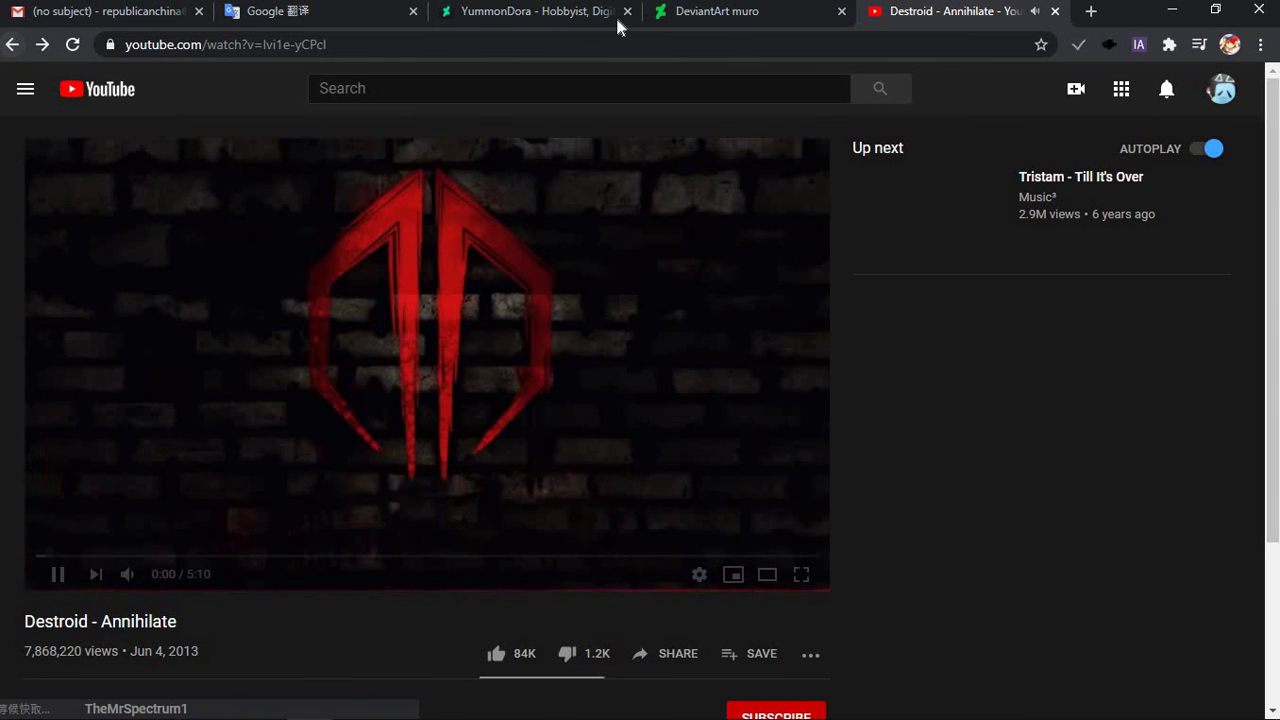
pyautogui.click(42, 44)
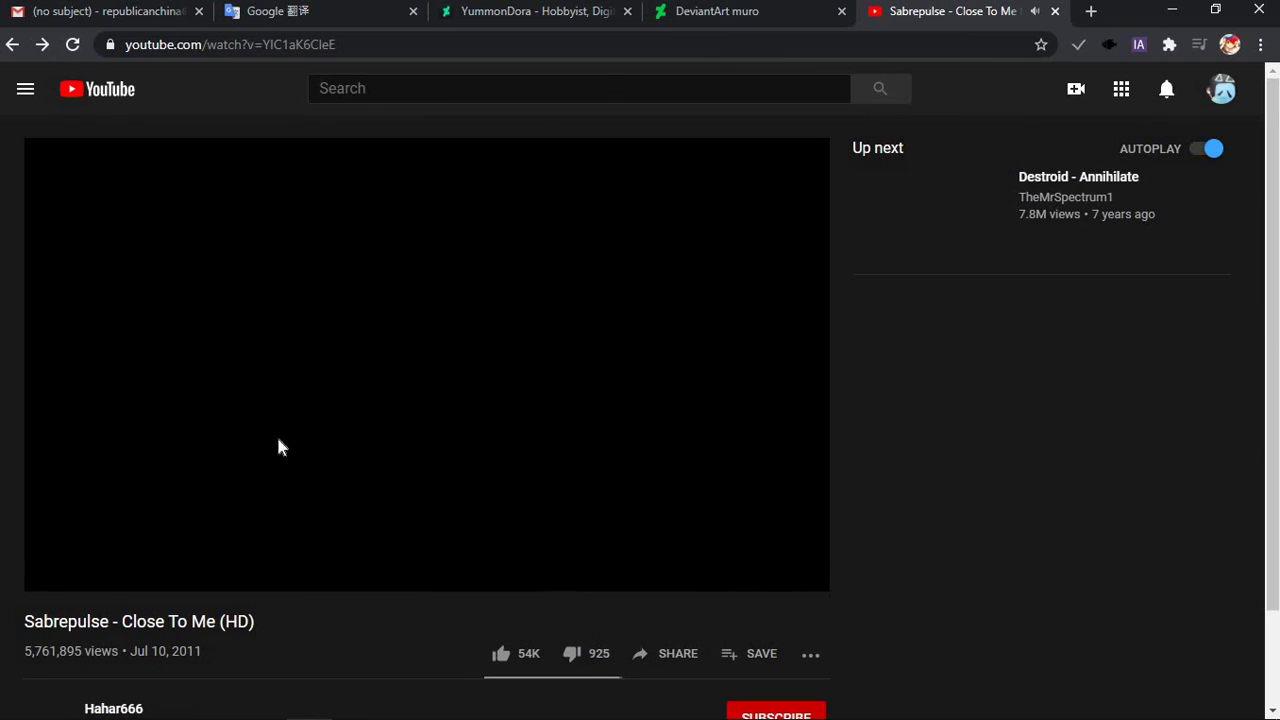
pyautogui.click(12, 44)
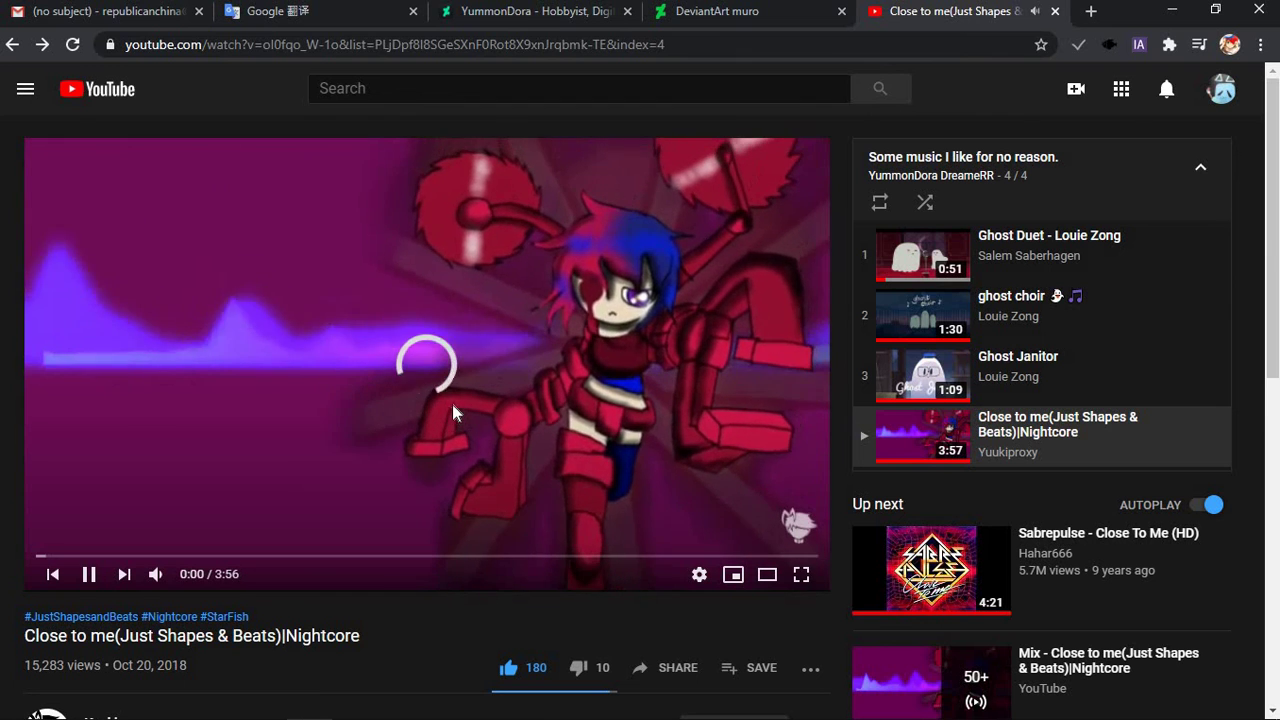
pyautogui.rightClick(545, 330)
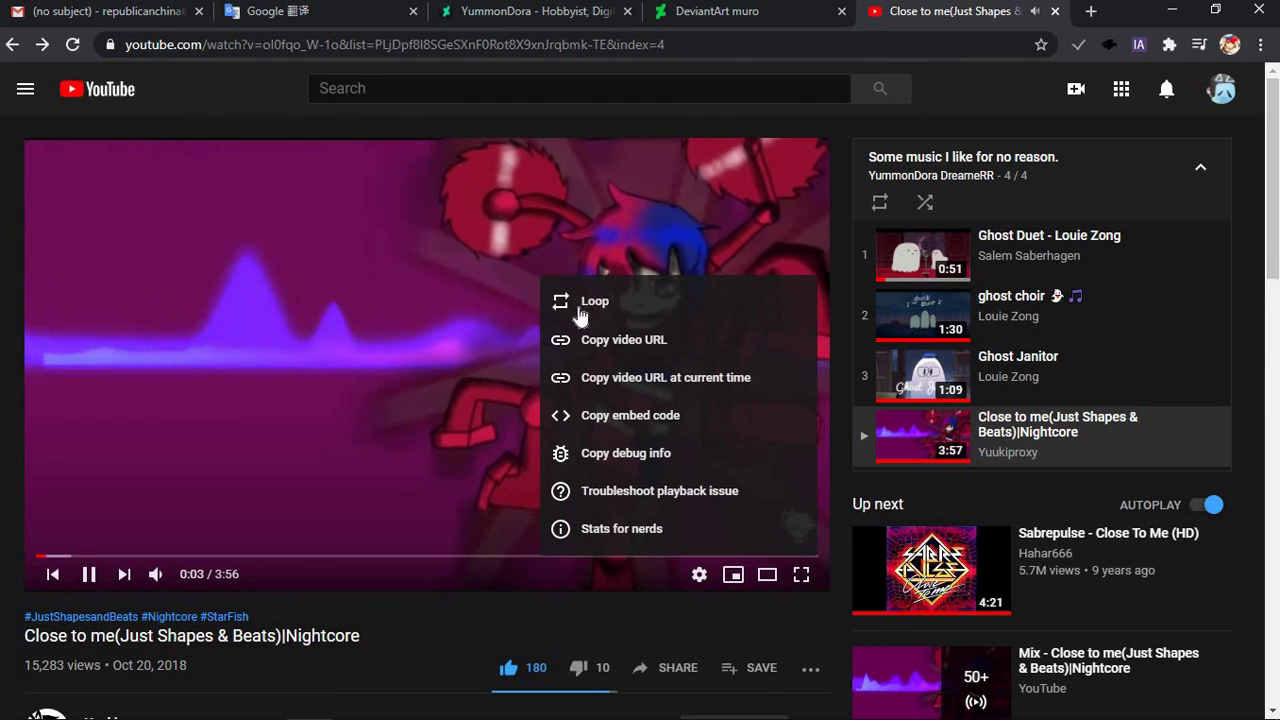
pyautogui.click(582, 303)
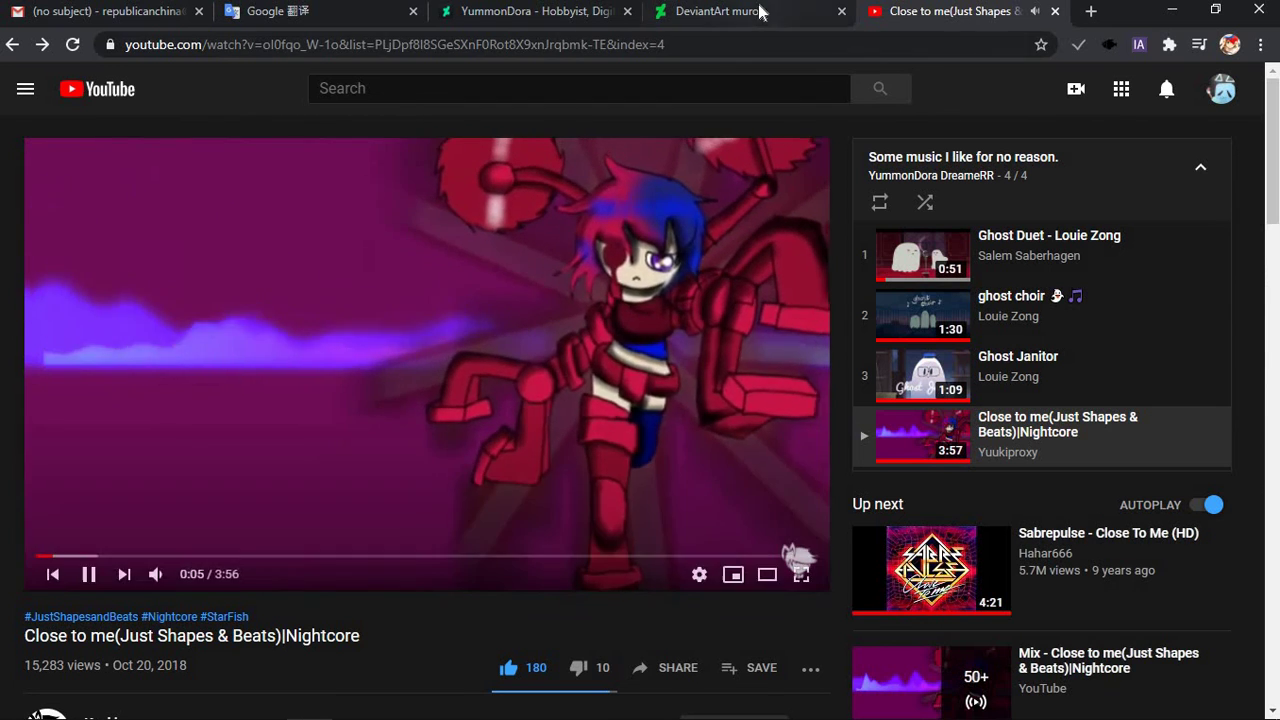
# Switch to the DeviantArt muro drawing and try erasing the blue outside the square head's left edge on Layers 1 and 4, undoing the strokes
pyautogui.click(755, 12)
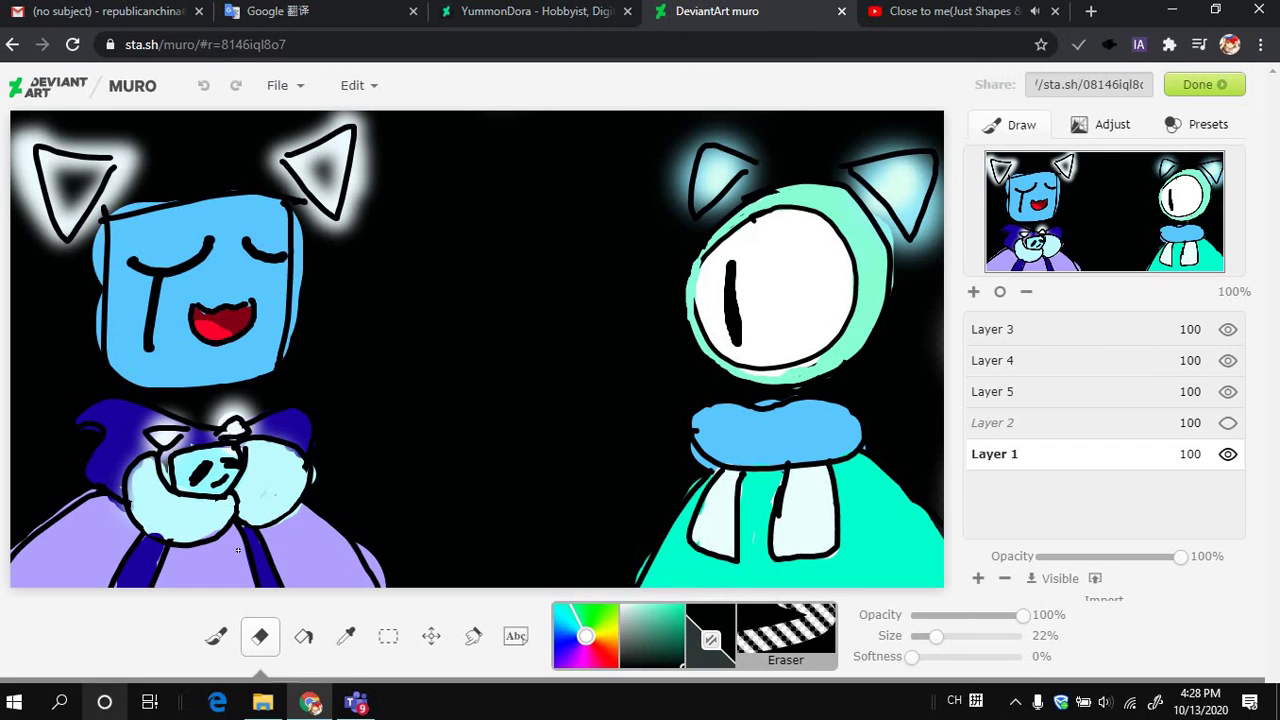
pyautogui.moveTo(84, 255)
pyautogui.mouseDown()
pyautogui.moveTo(88, 270)
pyautogui.moveTo(96, 250)
pyautogui.moveTo(100, 278)
pyautogui.mouseUp()
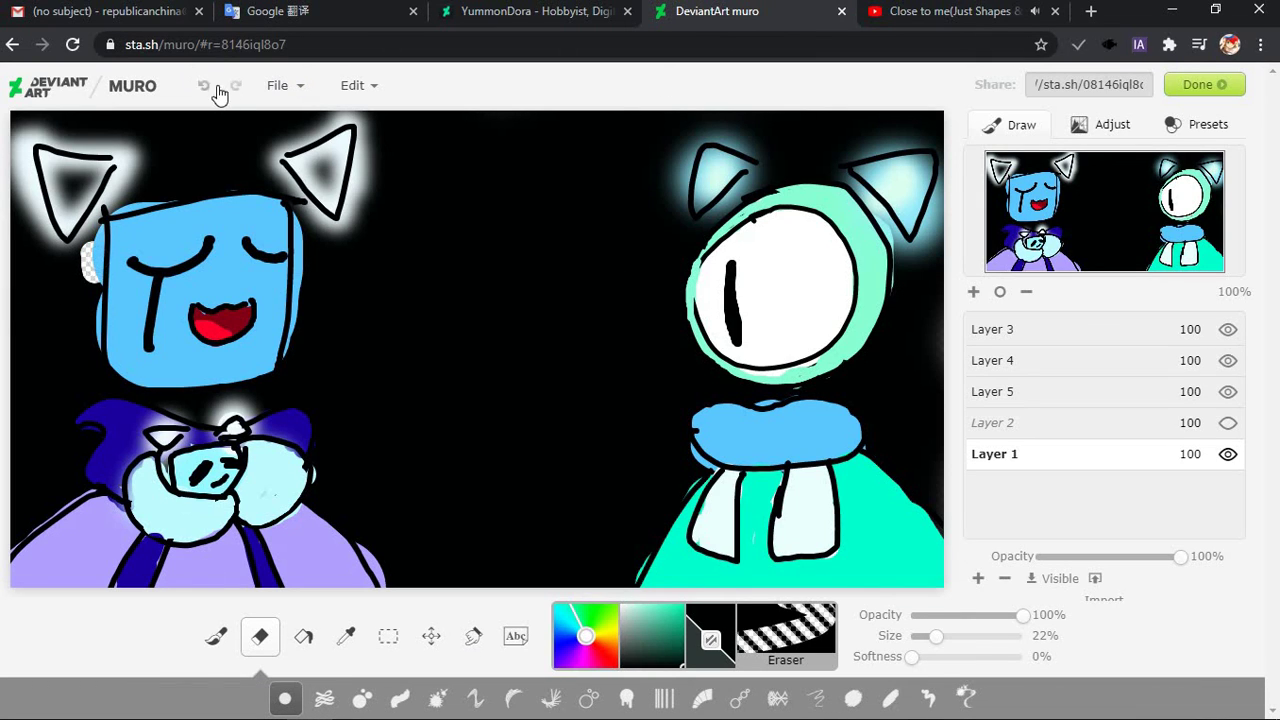
pyautogui.click(980, 362)
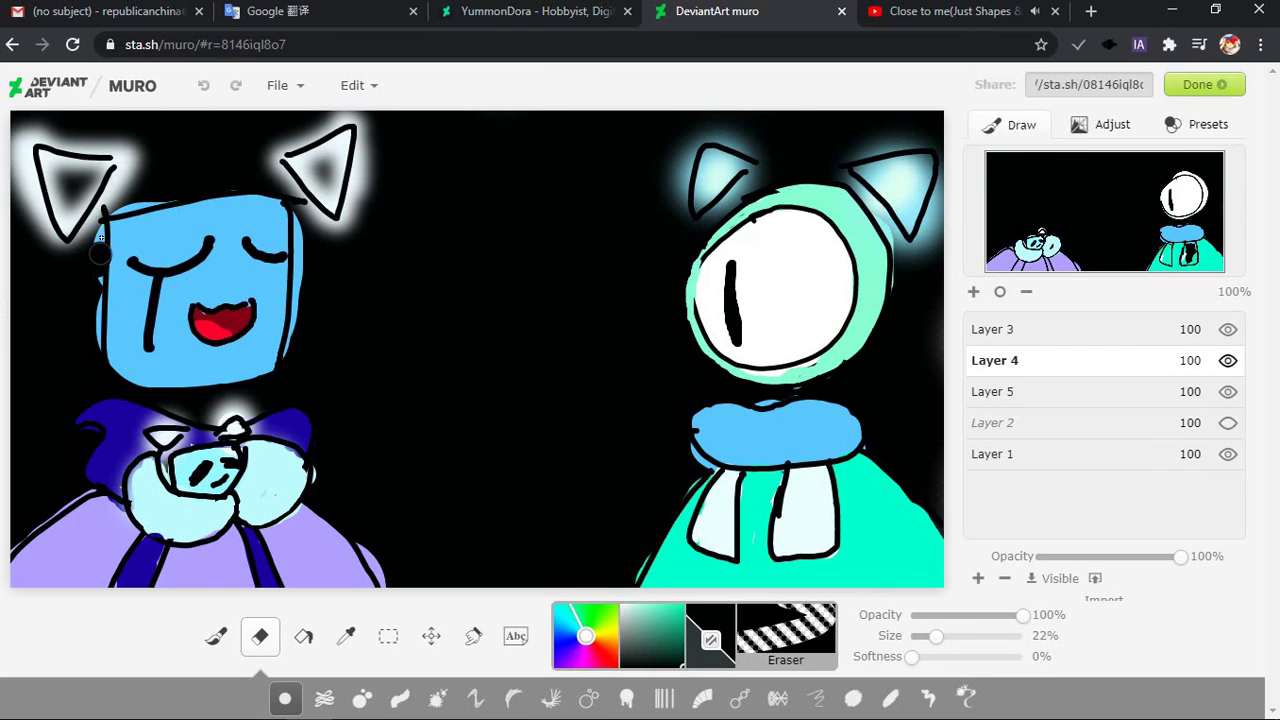
pyautogui.moveTo(100, 258); pyautogui.dragTo(88, 214)
pyautogui.click(203, 85)
pyautogui.hotkey('ctrl', 'z')
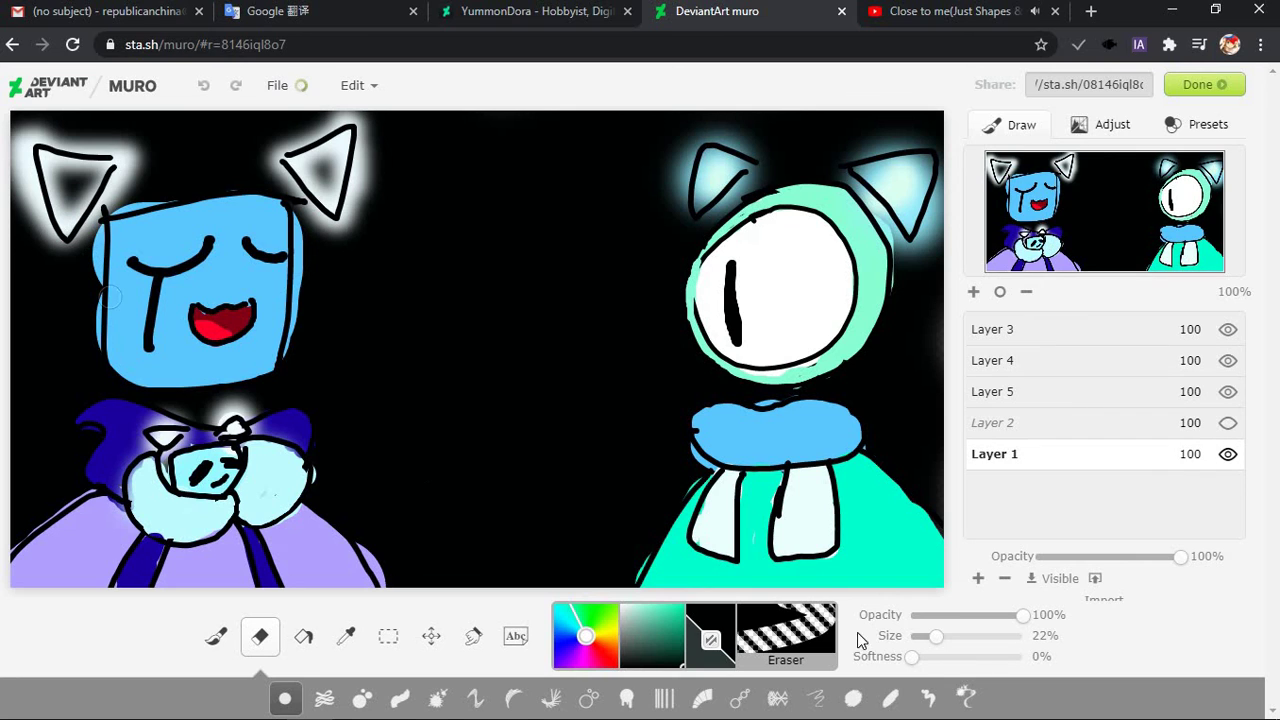
# Reduce the eraser to 10% size and try trimming the excess blue at the square head's left edge with it
pyautogui.moveTo(926, 638); pyautogui.dragTo(918, 637)
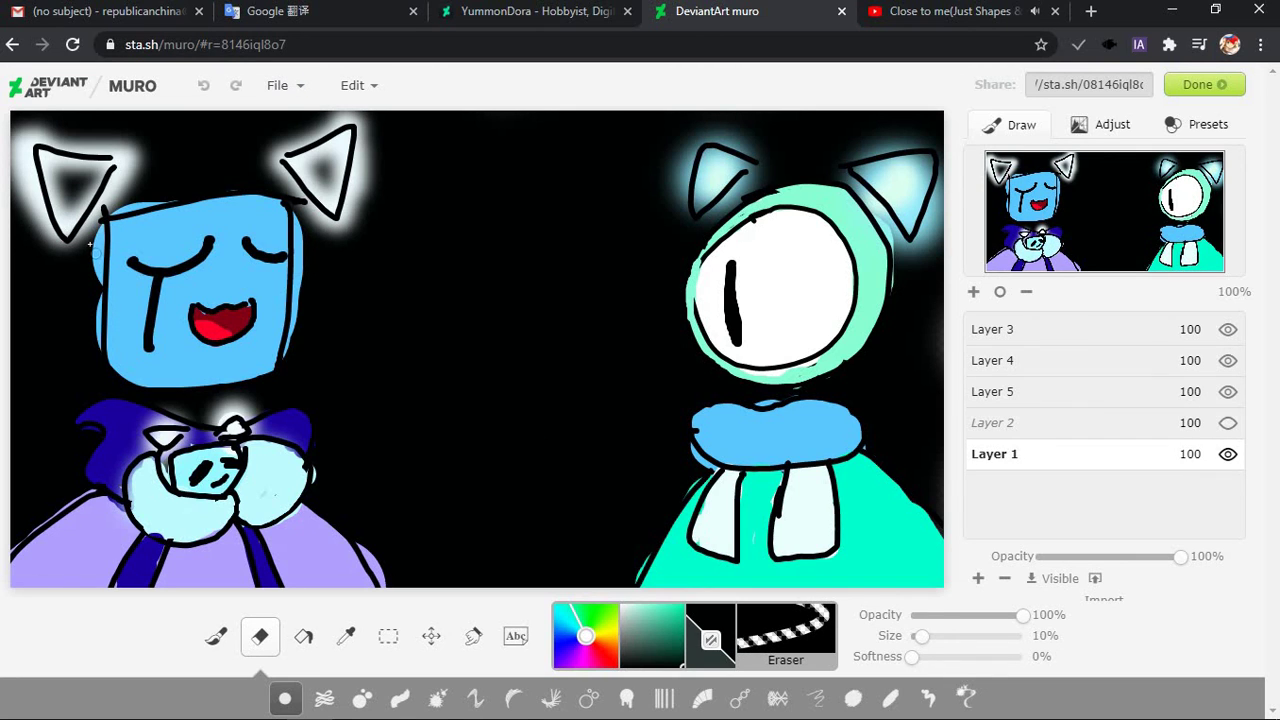
pyautogui.moveTo(97, 243); pyautogui.dragTo(97, 270)
pyautogui.click(1051, 362)
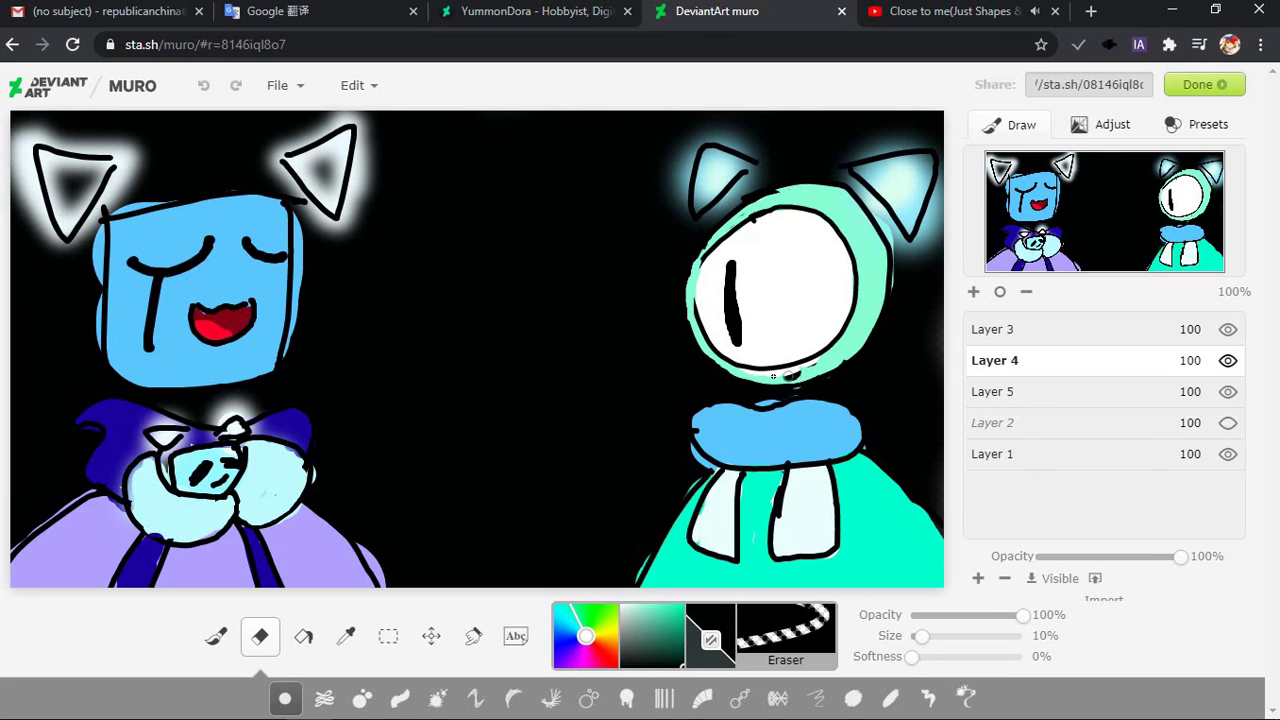
# Sample the body's bright green, try brushing it over the lower part of the round face on Layer 1, and undo it
pyautogui.click(216, 637)
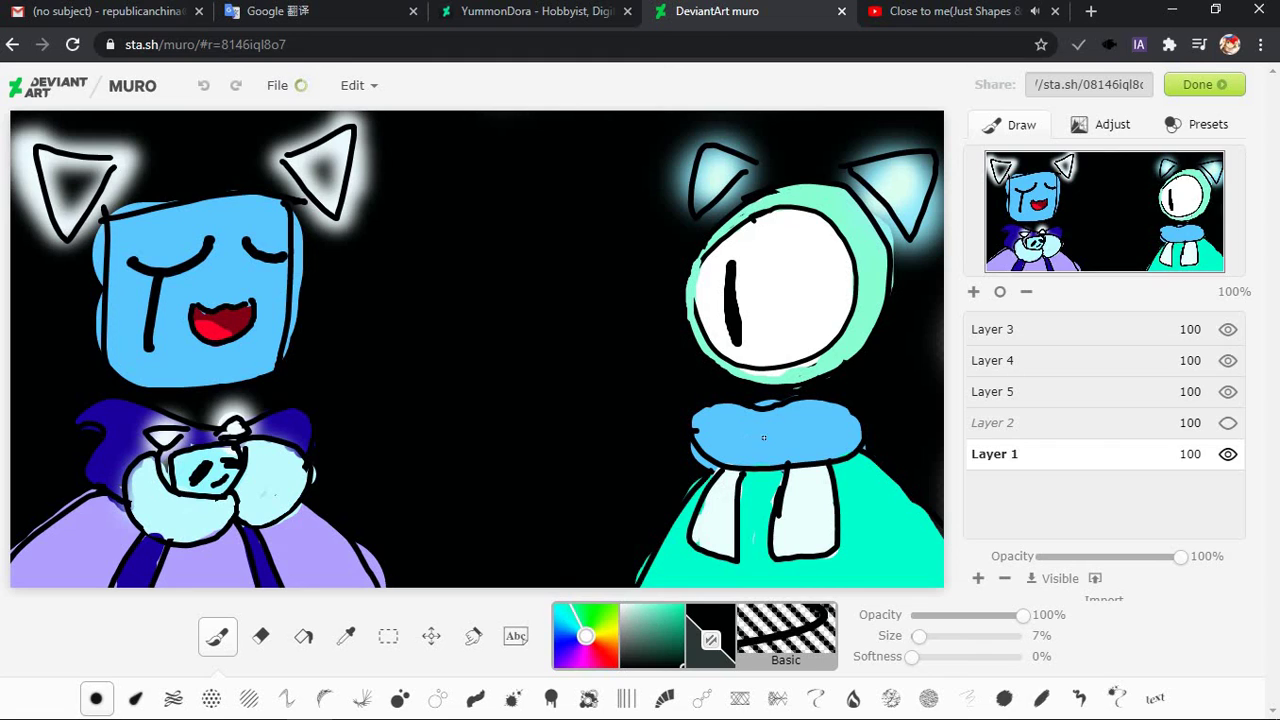
pyautogui.keyDown('alt'); pyautogui.click(684, 576); pyautogui.keyUp('alt')
pyautogui.moveTo(830, 312); pyautogui.dragTo(683, 390)
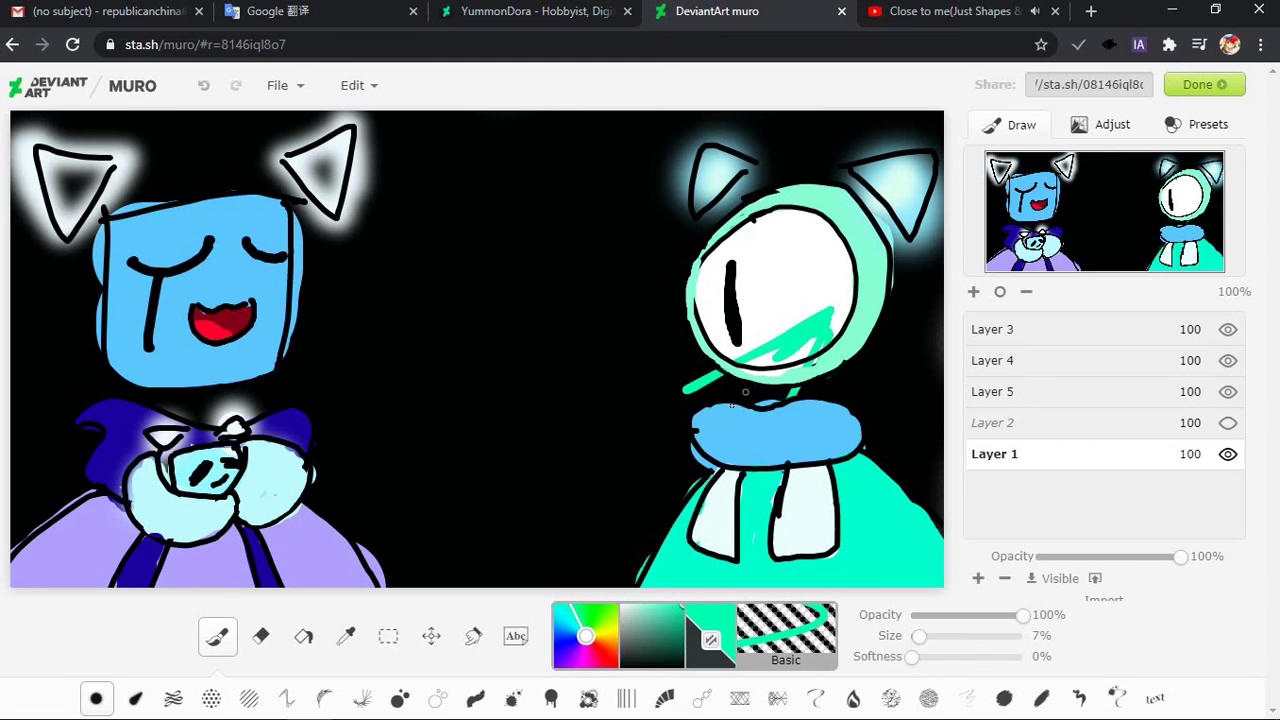
pyautogui.hotkey('ctrl', 'z')
# Sample the hood's mint green and brush it over the white gap beneath the round face on Layer 4
pyautogui.click(345, 636)
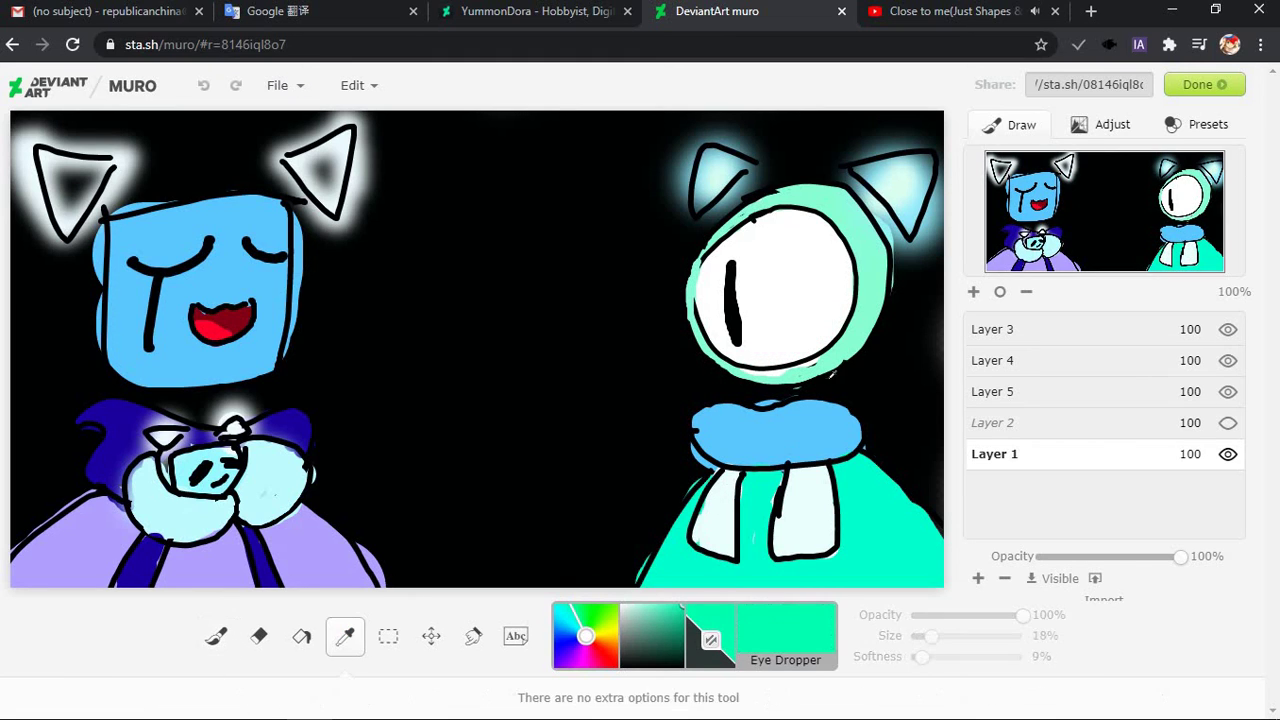
pyautogui.click(829, 362)
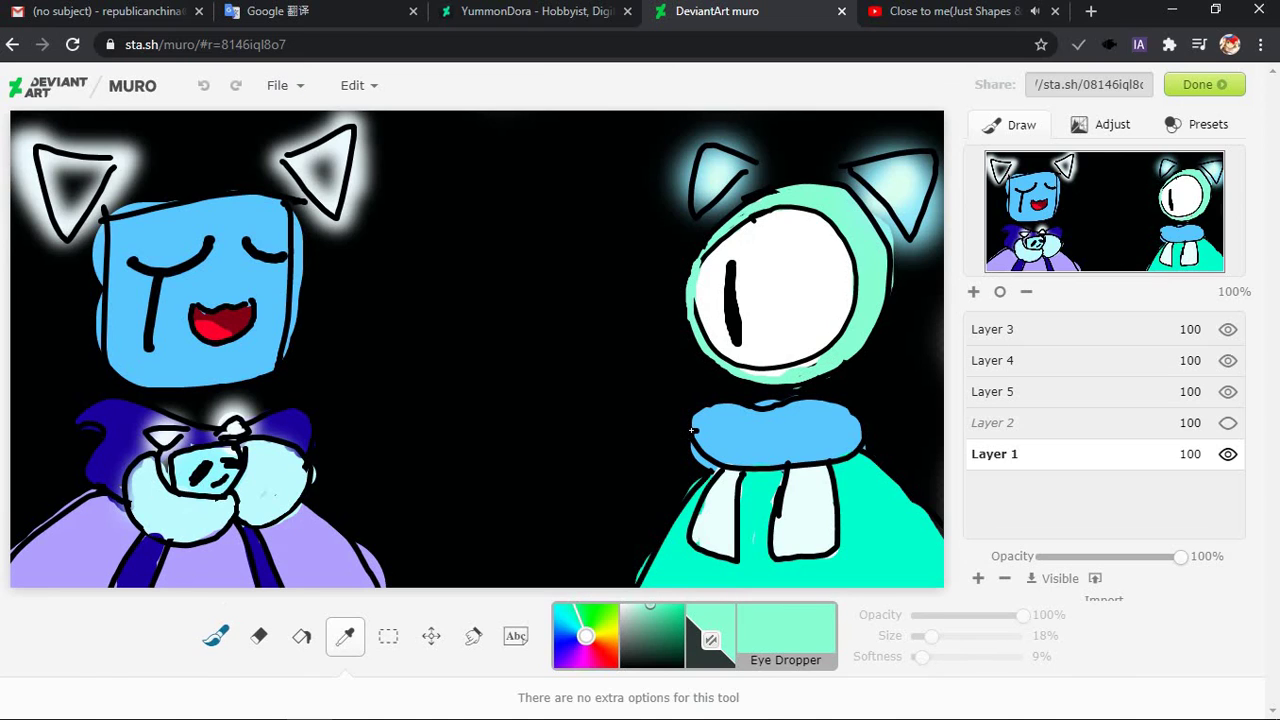
pyautogui.click(216, 636)
pyautogui.click(1004, 364)
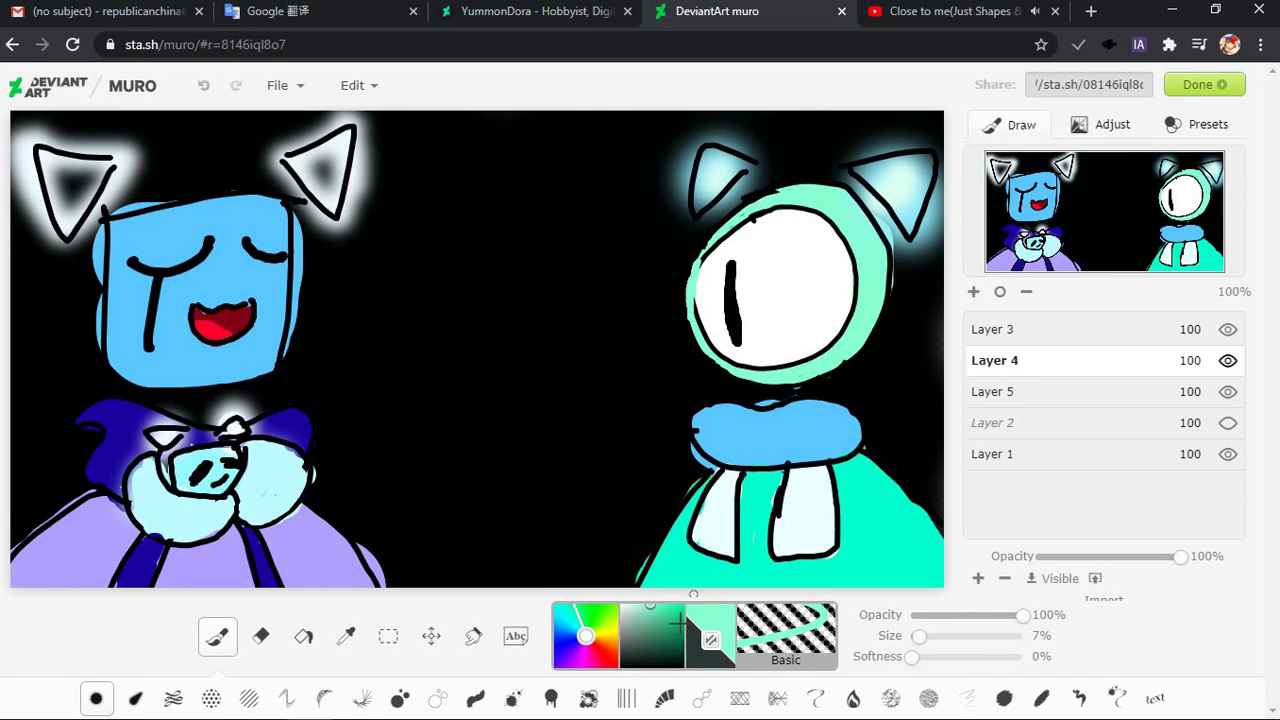
# Redraw the black outline along the round face's left edge on Layer 4 with a 2% brush, undoing the trial stroke
pyautogui.click(710, 640)
pyautogui.moveTo(920, 640); pyautogui.dragTo(908, 640)
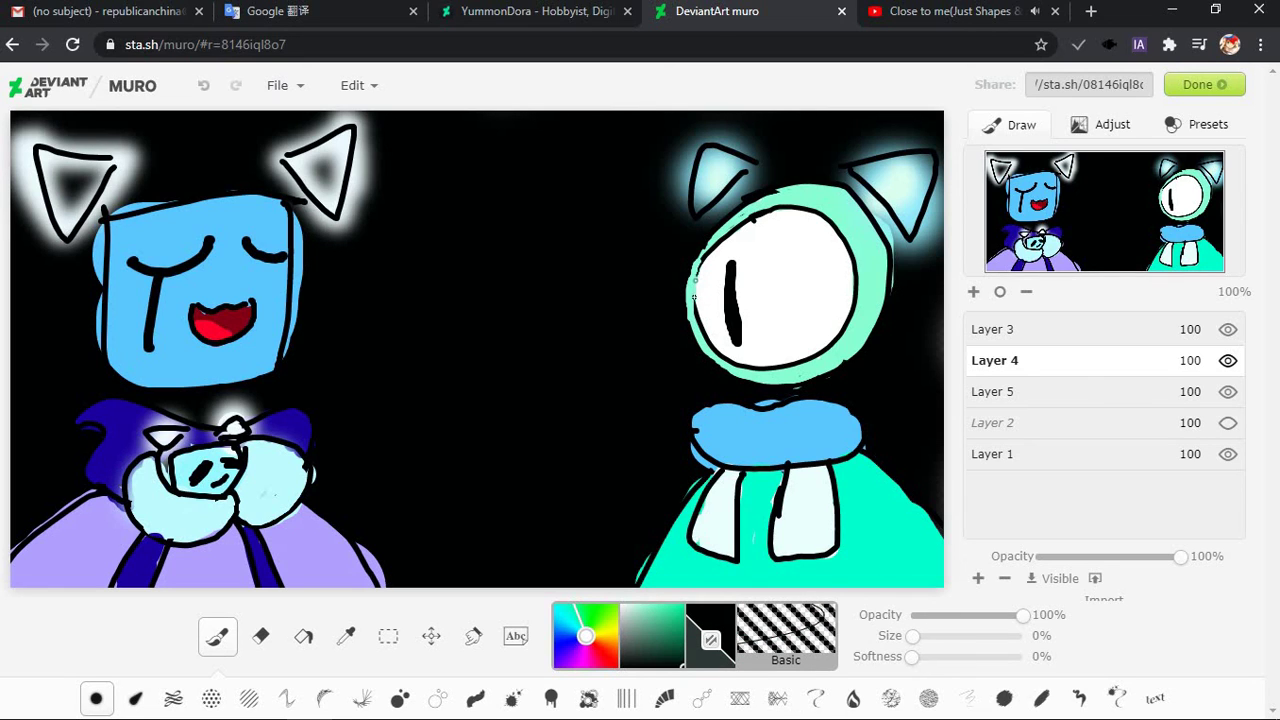
pyautogui.moveTo(694, 303); pyautogui.dragTo(700, 271)
pyautogui.moveTo(698, 266)
pyautogui.mouseDown()
pyautogui.moveTo(692, 287)
pyautogui.moveTo(696, 266)
pyautogui.mouseUp()
pyautogui.moveTo(910, 640); pyautogui.dragTo(918, 640)
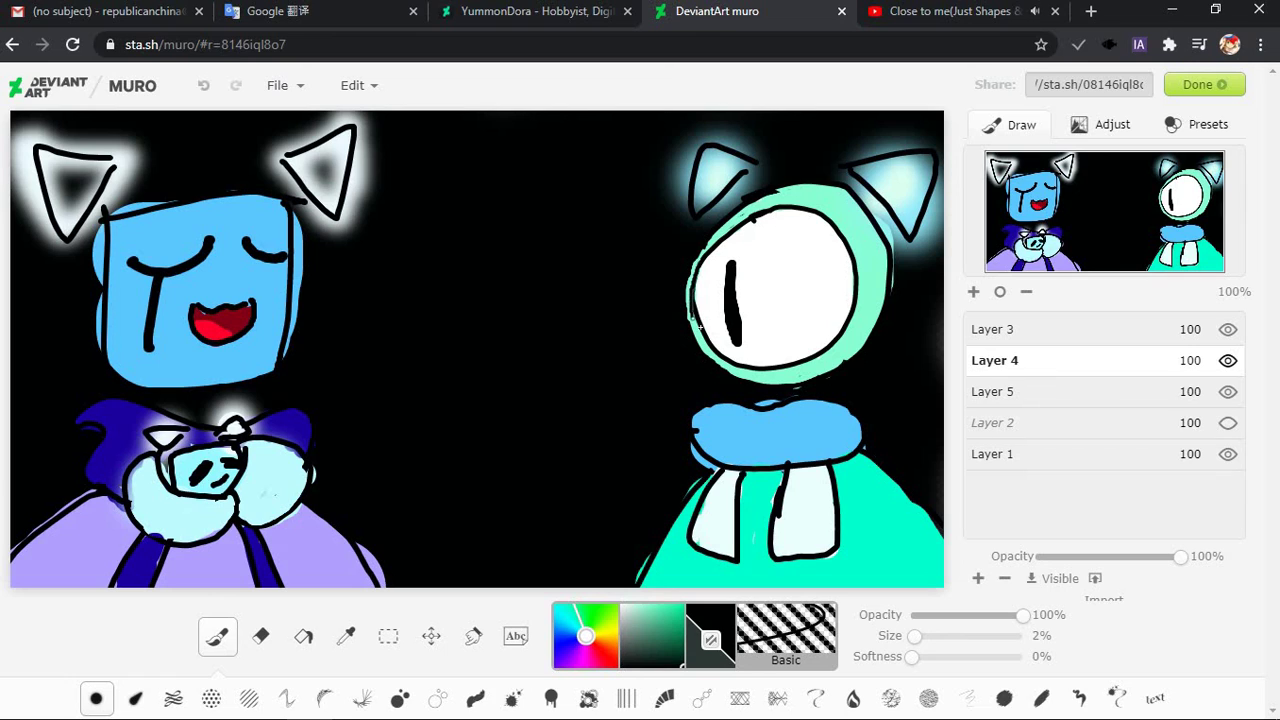
pyautogui.click(202, 87)
pyautogui.moveTo(692, 316); pyautogui.dragTo(697, 263)
pyautogui.moveTo(694, 306); pyautogui.dragTo(703, 249)
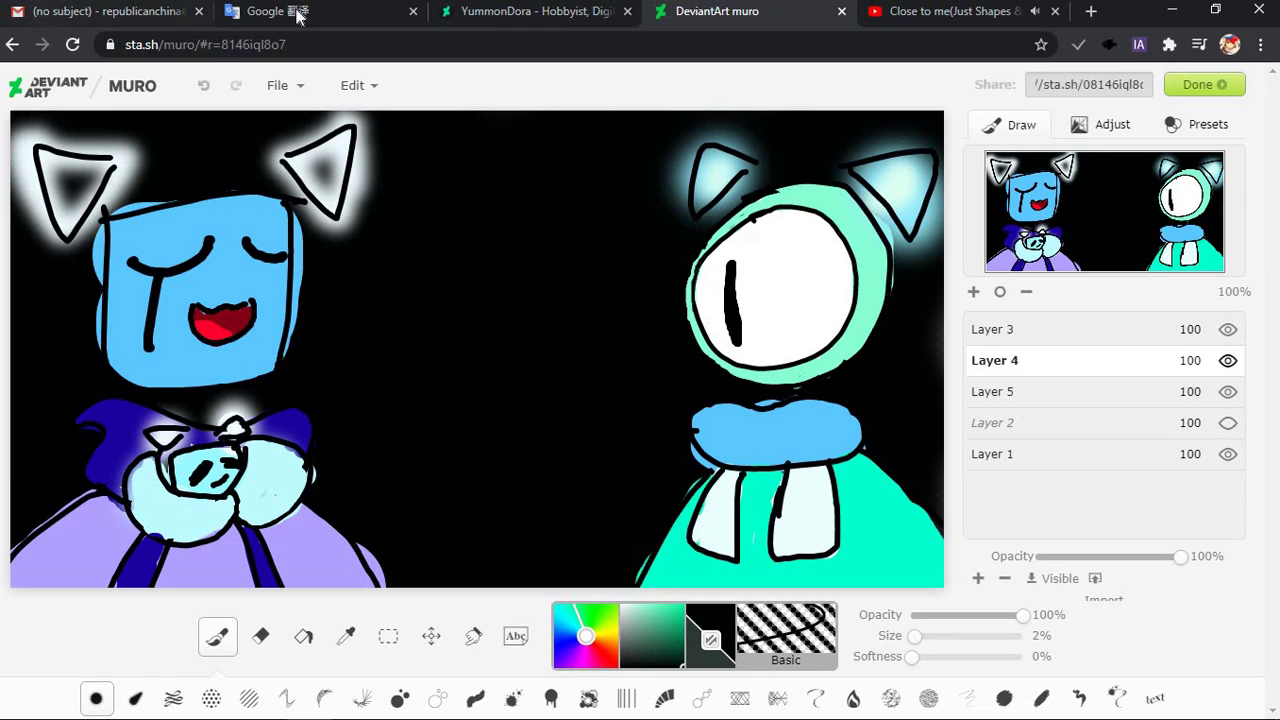
# Try drawing a white letter D beside the square head's ear at 2% and 13% brush size, undoing each attempt
pyautogui.click(1016, 462)
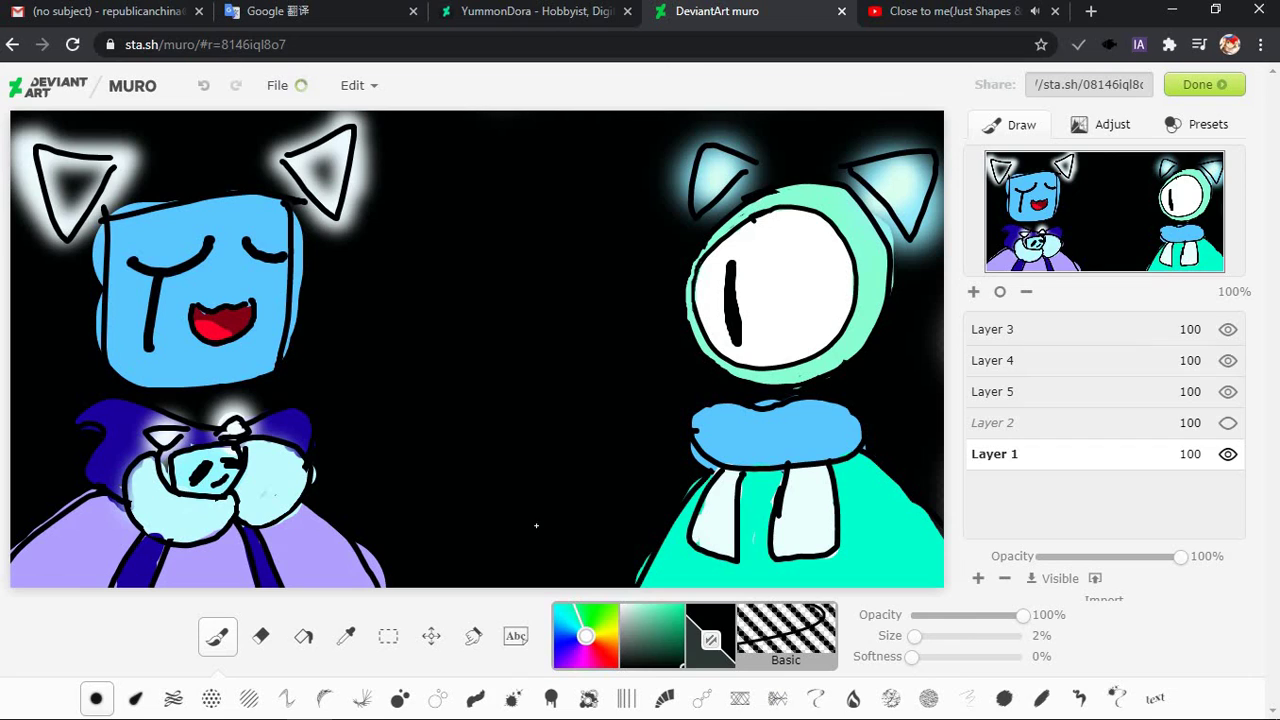
pyautogui.press('x')
pyautogui.click(387, 148)
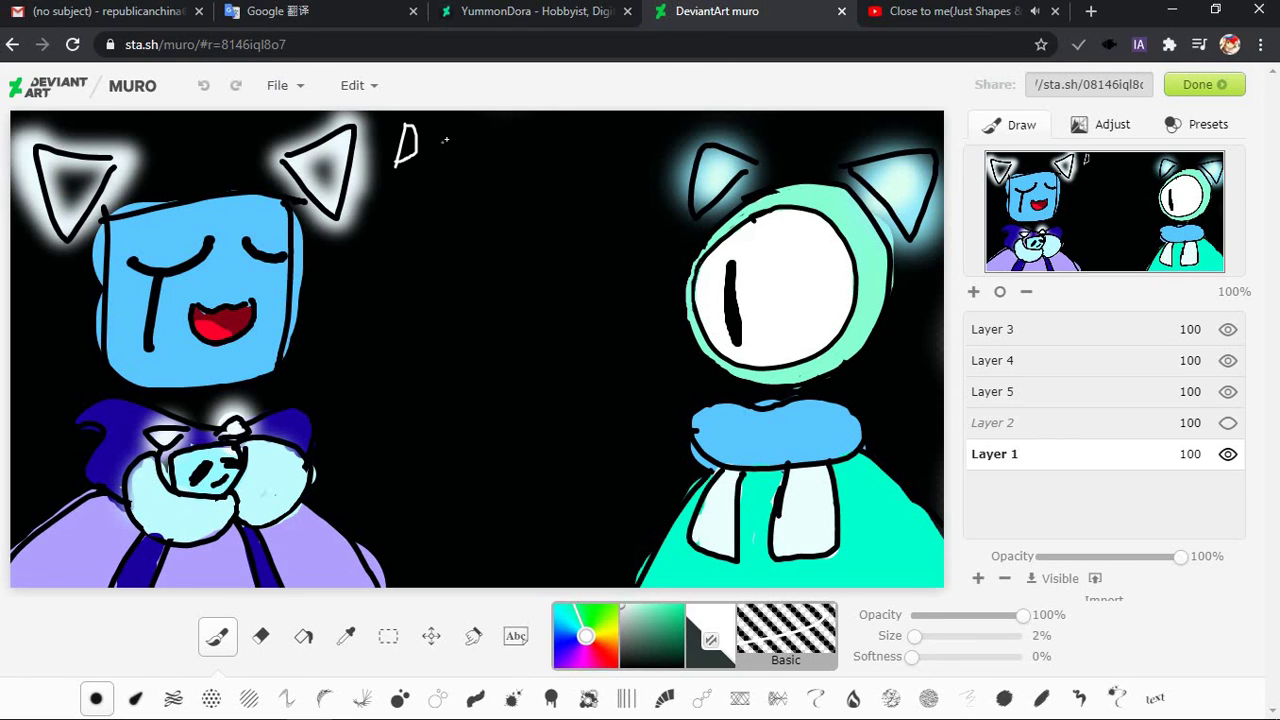
pyautogui.moveTo(916, 637); pyautogui.dragTo(927, 637)
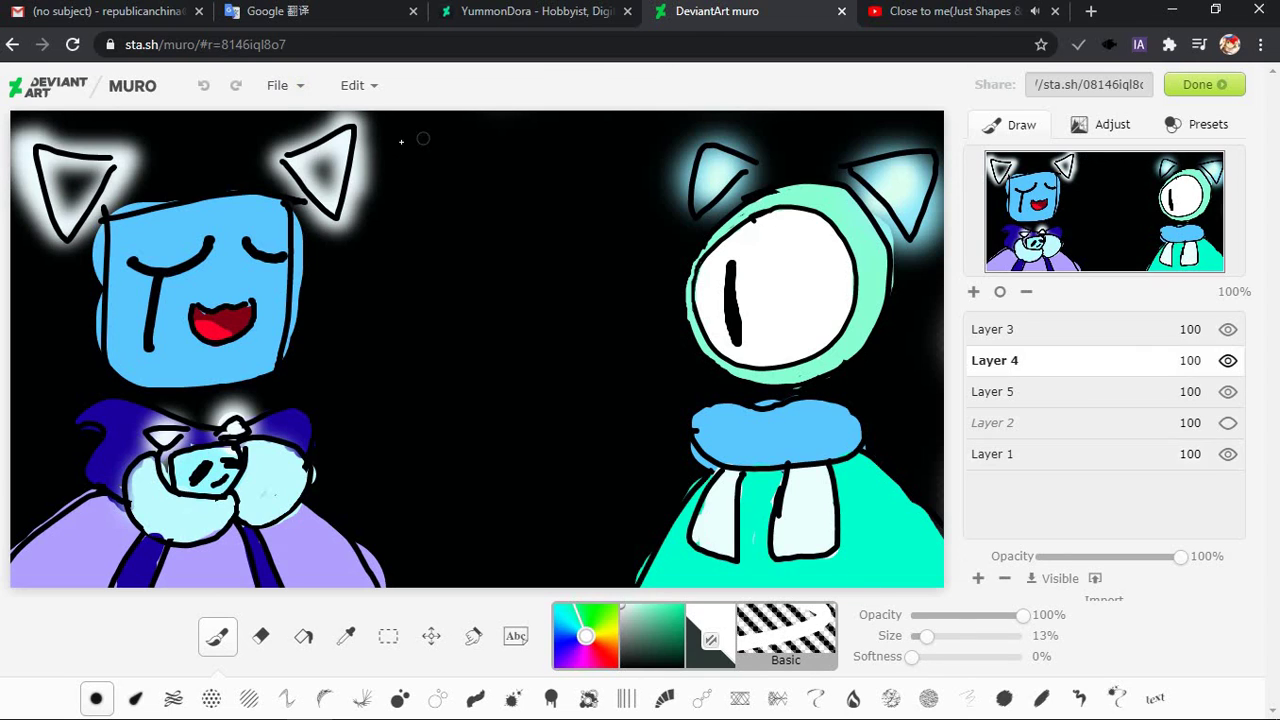
pyautogui.moveTo(405, 133)
pyautogui.mouseDown()
pyautogui.moveTo(403, 194)
pyautogui.moveTo(397, 134)
pyautogui.moveTo(394, 186)
pyautogui.moveTo(432, 170)
pyautogui.moveTo(398, 192)
pyautogui.mouseUp()
pyautogui.hotkey('ctrl', 'z')
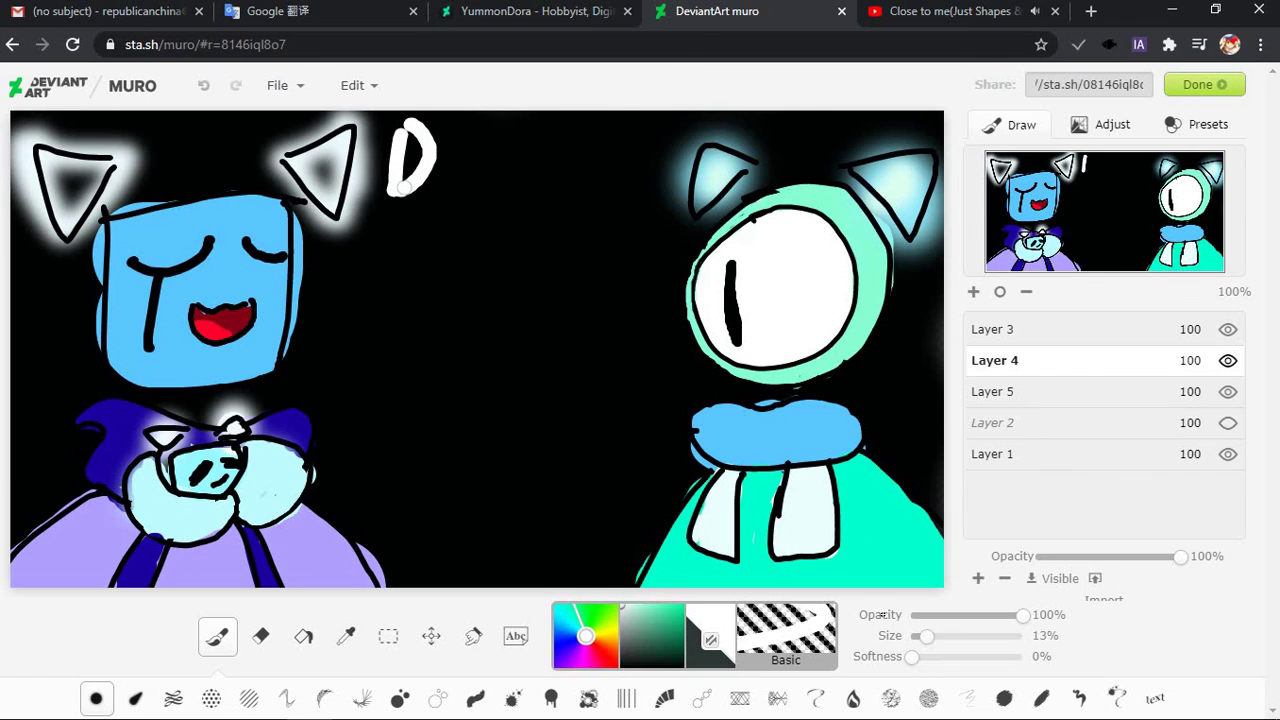
pyautogui.hotkey('ctrl', 'z')
pyautogui.moveTo(920, 640); pyautogui.dragTo(884, 642)
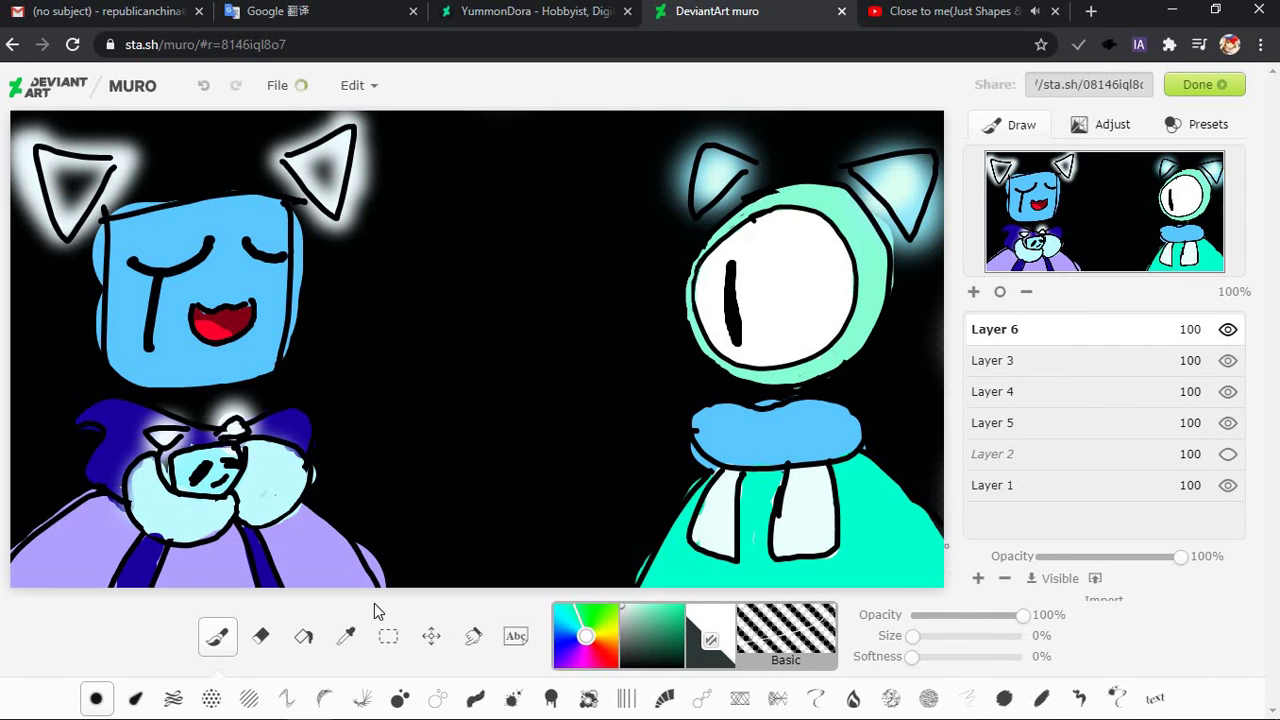
# Set up a black Paintbrush at 100% size on the new top layer, Layer 6, and undo a test stroke over the scarf
pyautogui.press('x')
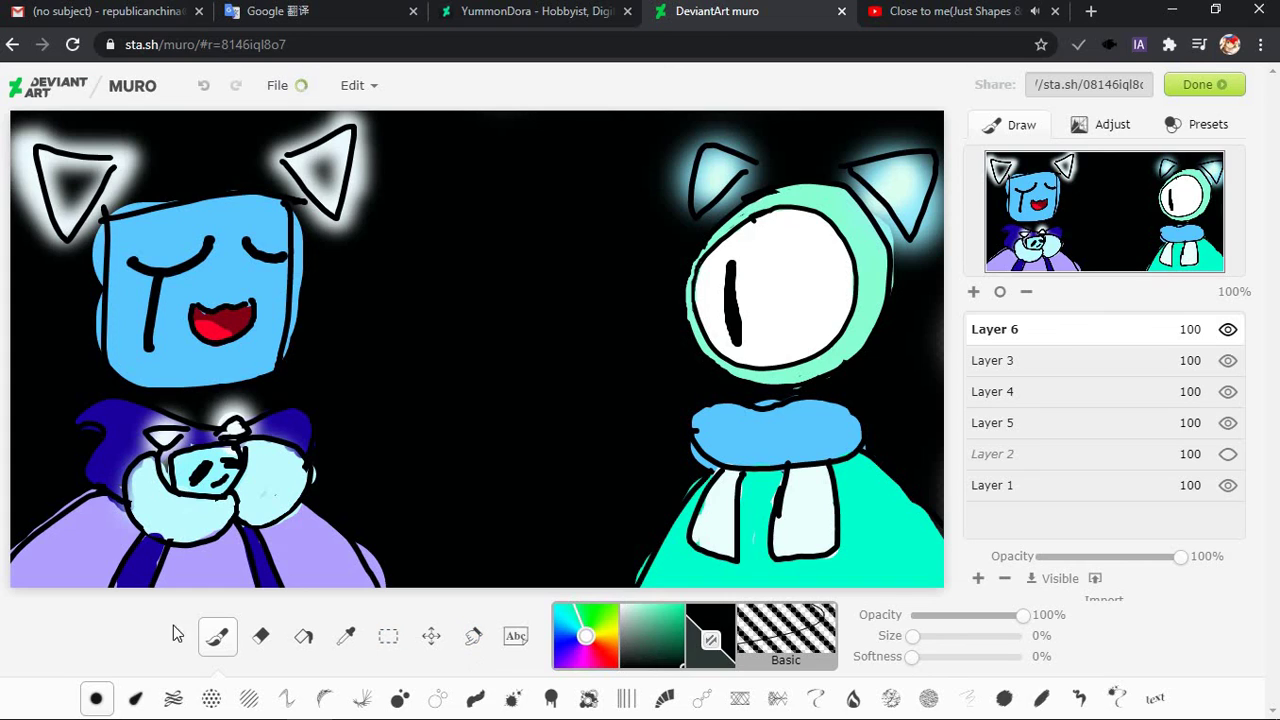
pyautogui.click(136, 698)
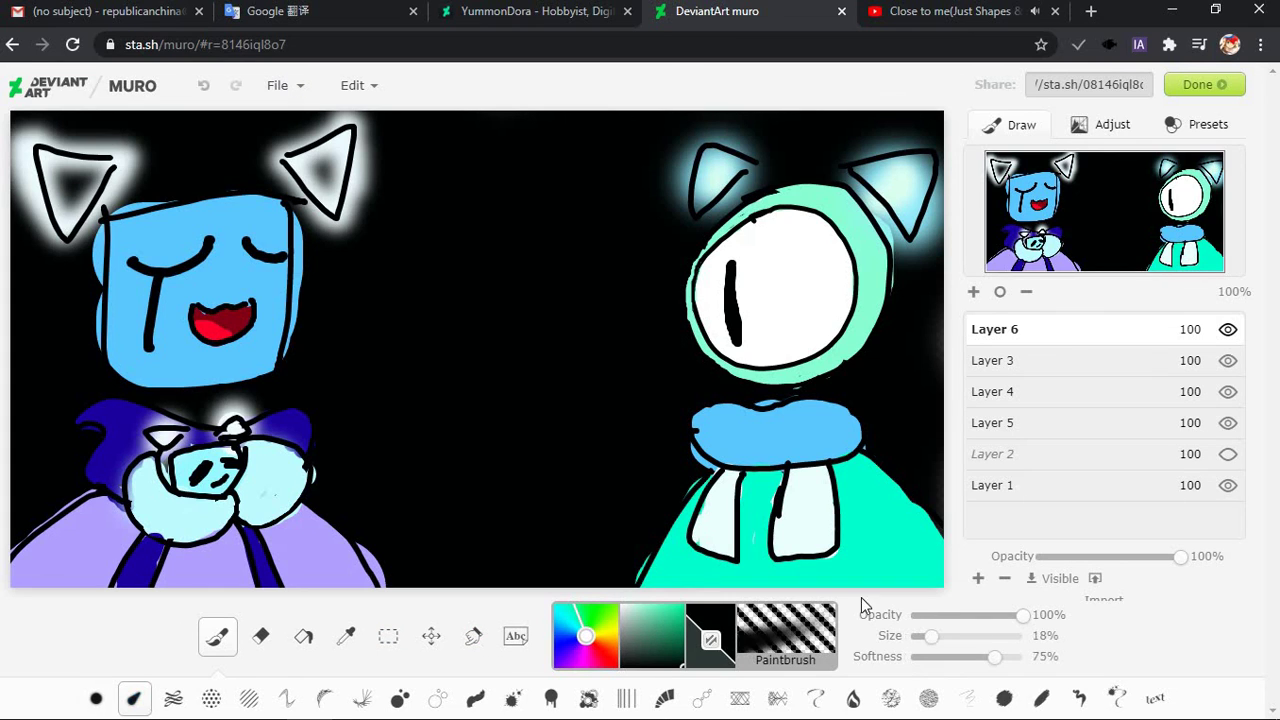
pyautogui.moveTo(935, 638); pyautogui.dragTo(1030, 636)
pyautogui.moveTo(760, 440)
pyautogui.mouseDown()
pyautogui.moveTo(663, 529)
pyautogui.moveTo(700, 575)
pyautogui.mouseUp()
pyautogui.hotkey('ctrl', 'z')
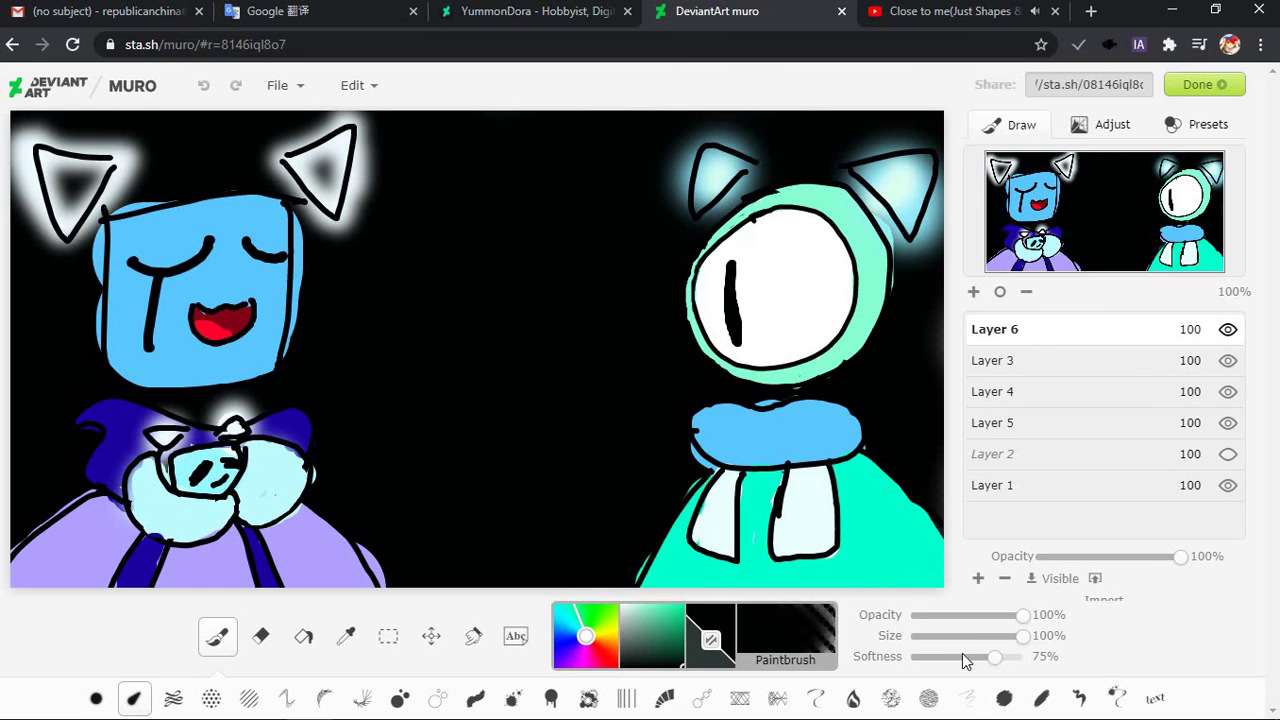
# Shade the blue scarf, its tails and the green body on Layer 6 with the black Paintbrush at 100% softness and 8% opacity
pyautogui.moveTo(962, 654)
pyautogui.mouseDown()
pyautogui.moveTo(1005, 656)
pyautogui.moveTo(1013, 610)
pyautogui.moveTo(886, 666)
pyautogui.mouseUp()
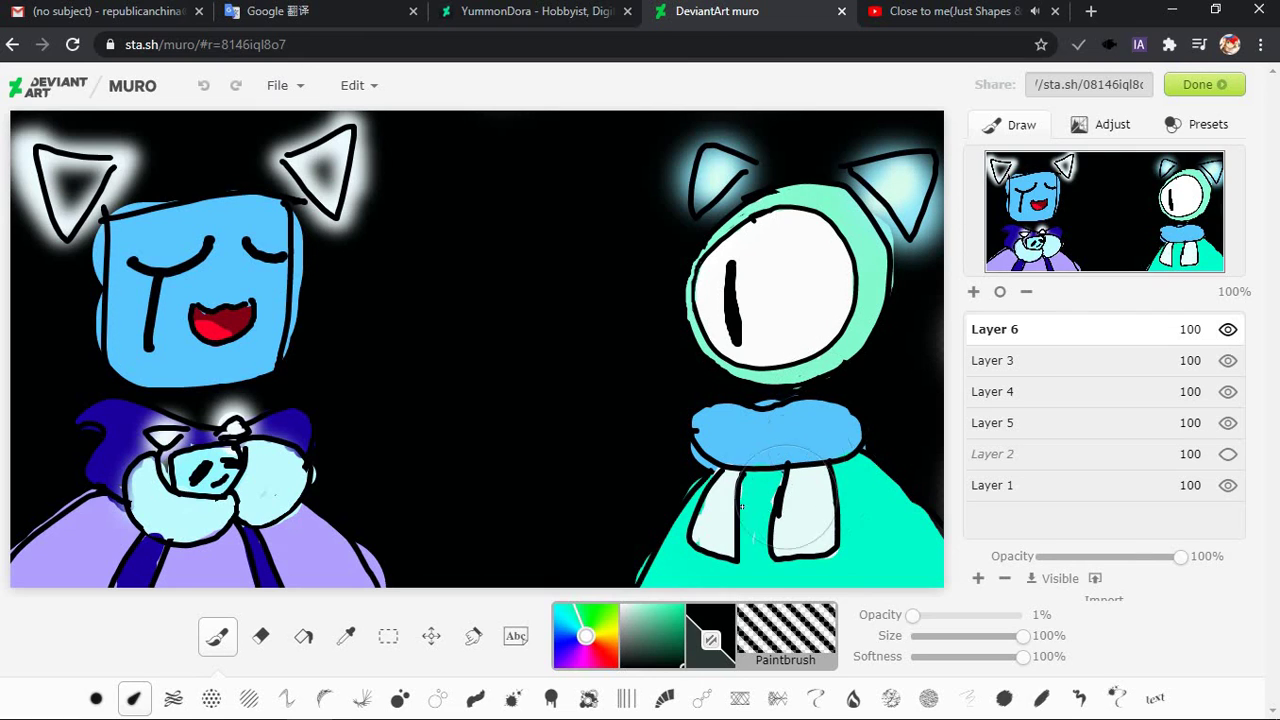
pyautogui.click(925, 618)
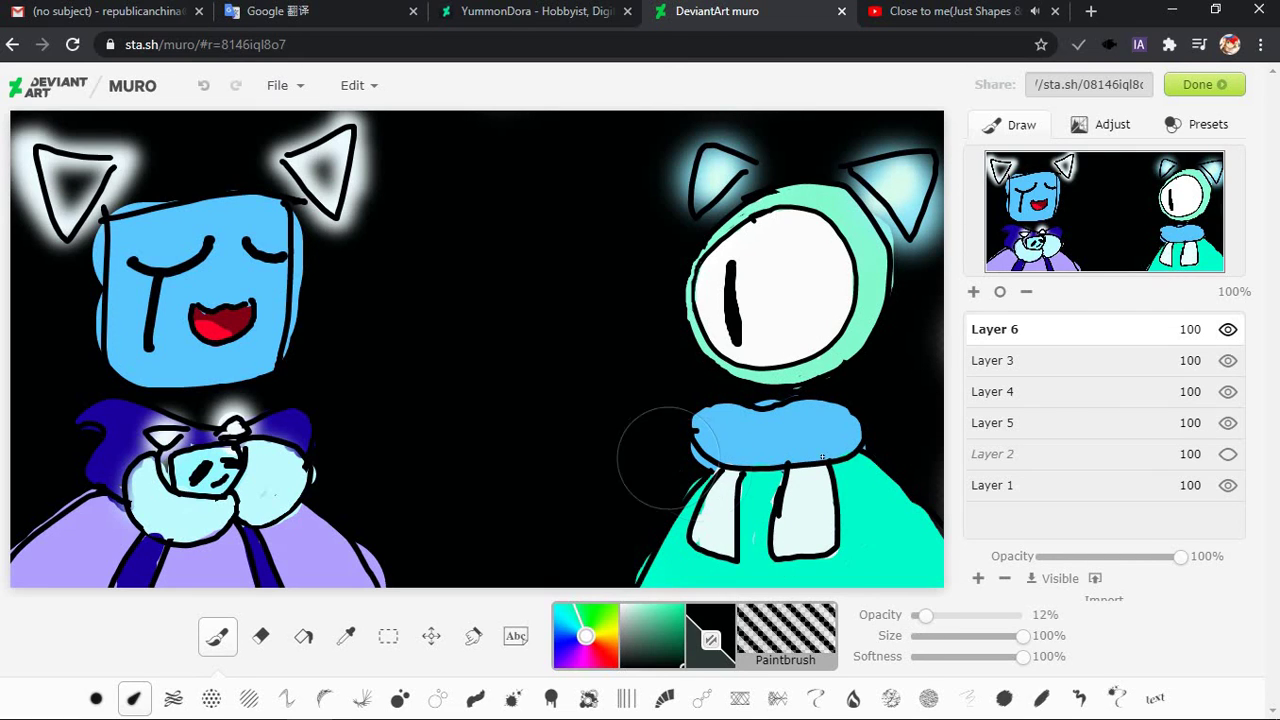
pyautogui.moveTo(690, 470); pyautogui.dragTo(817, 478)
pyautogui.moveTo(919, 617); pyautogui.dragTo(922, 620)
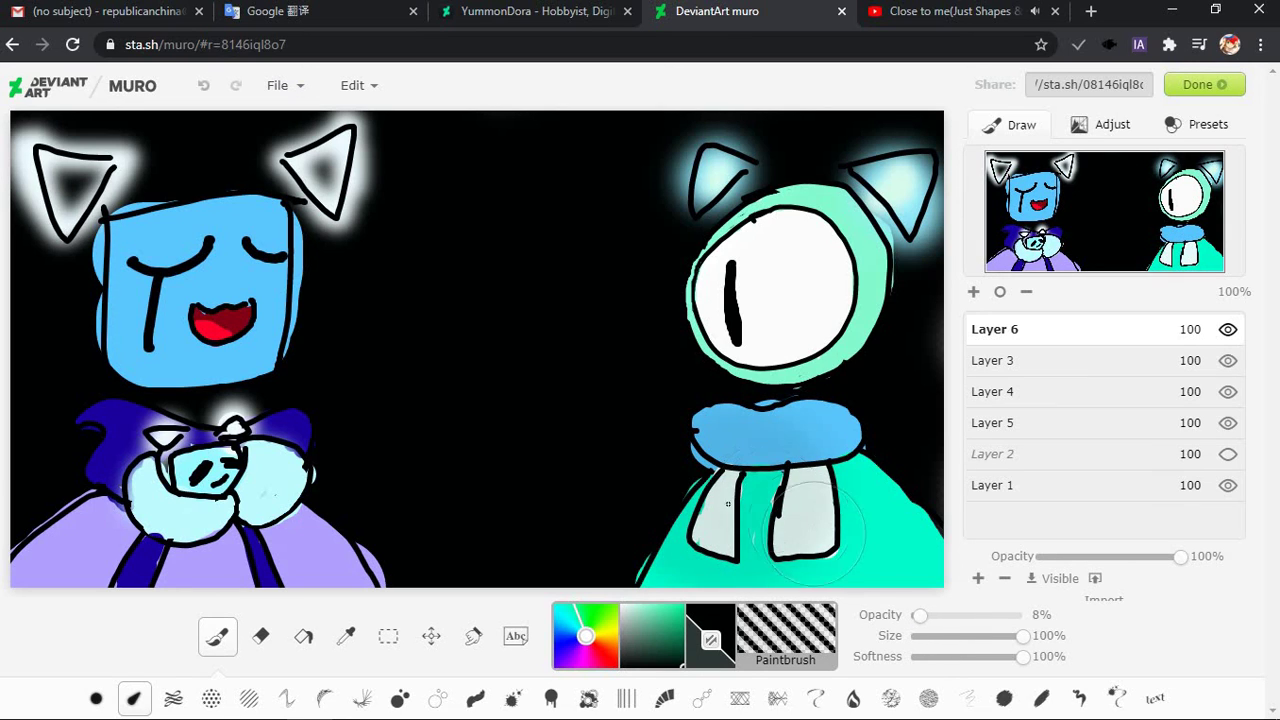
pyautogui.moveTo(690, 487)
pyautogui.mouseDown()
pyautogui.moveTo(797, 491)
pyautogui.moveTo(883, 555)
pyautogui.moveTo(850, 572)
pyautogui.moveTo(880, 576)
pyautogui.mouseUp()
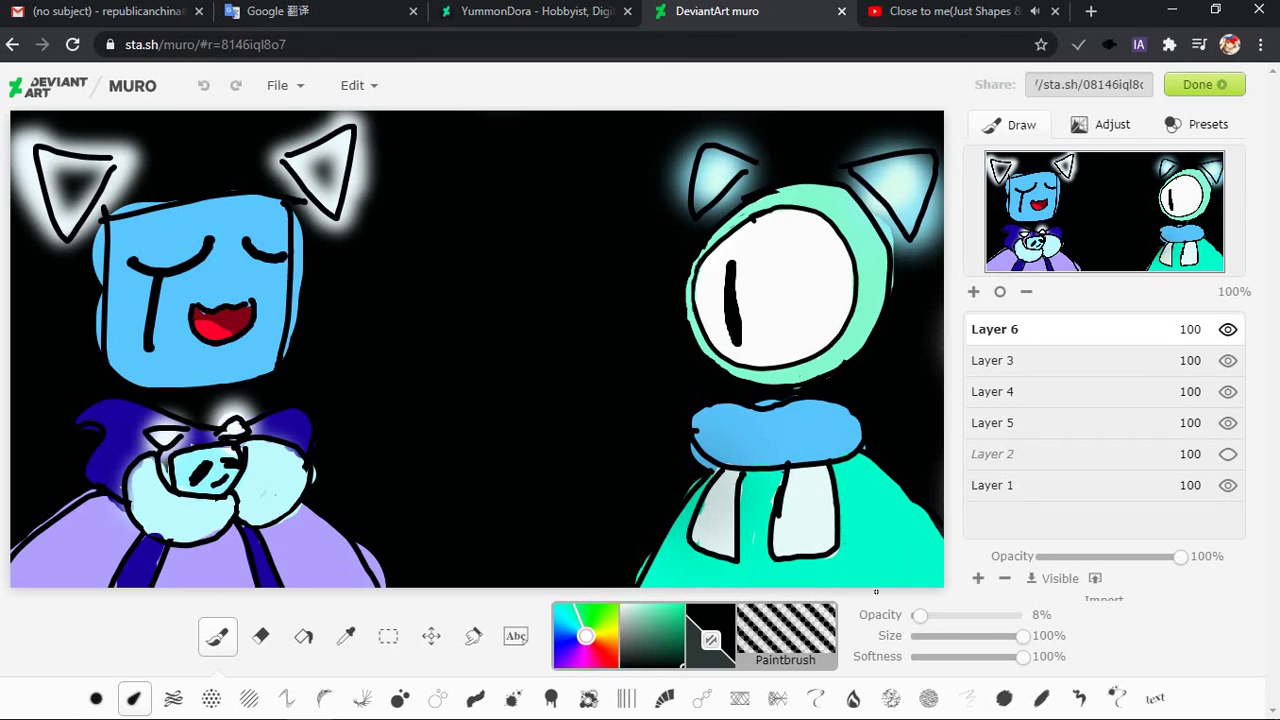
pyautogui.moveTo(876, 591); pyautogui.dragTo(899, 593)
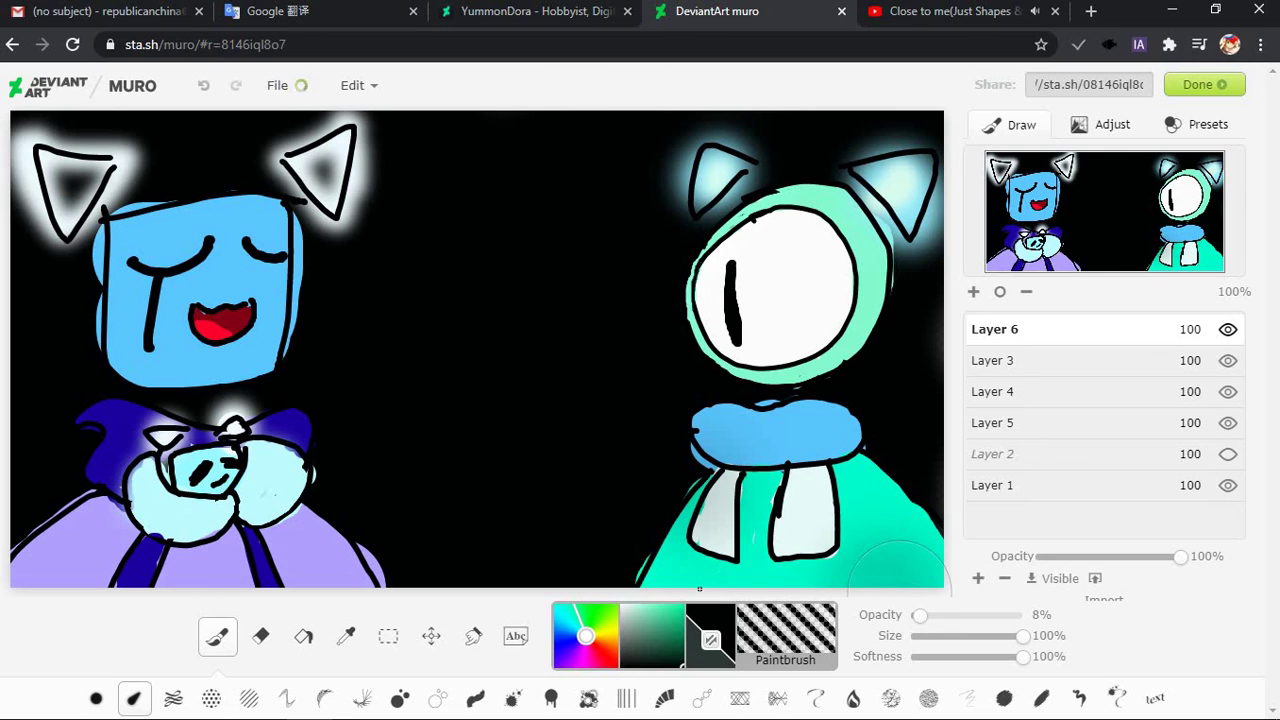
# Try shading the lower-right side of the round face, hood and scarf with the 100% size Paintbrush, undoing each stroke
pyautogui.moveTo(837, 251)
pyautogui.mouseDown()
pyautogui.moveTo(885, 356)
pyautogui.moveTo(914, 371)
pyautogui.mouseUp()
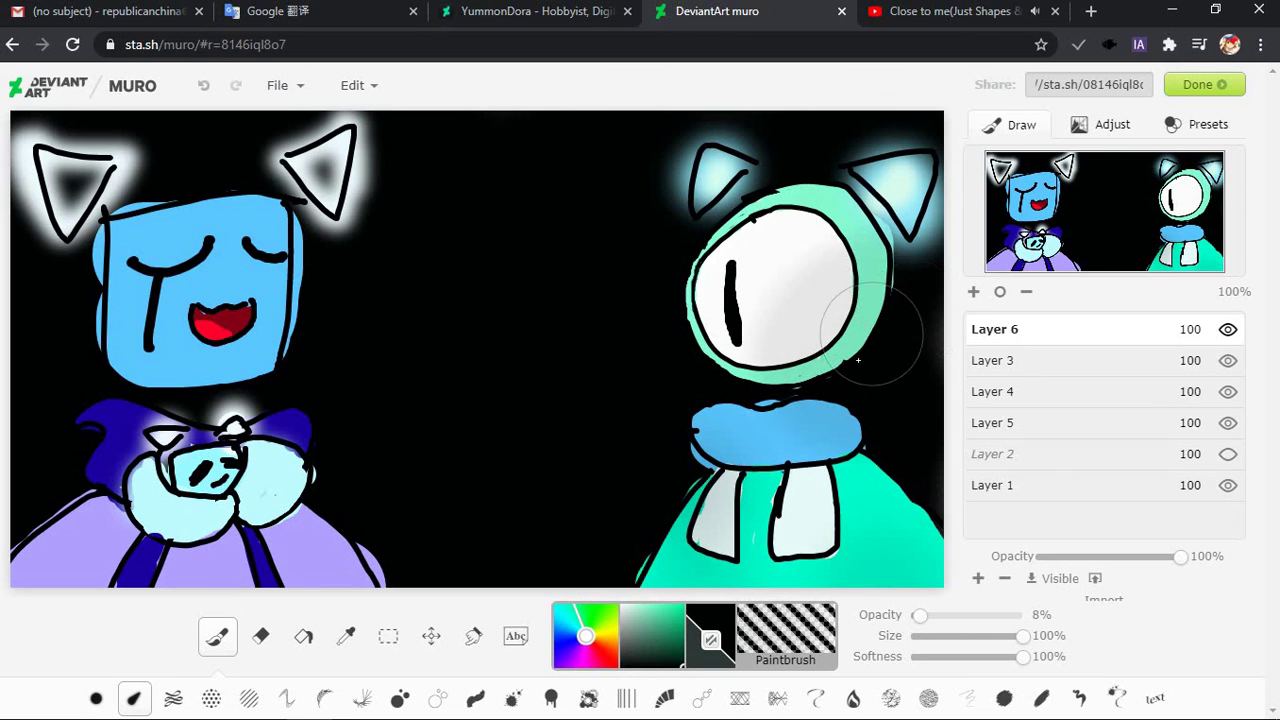
pyautogui.hotkey('ctrl', 'z')
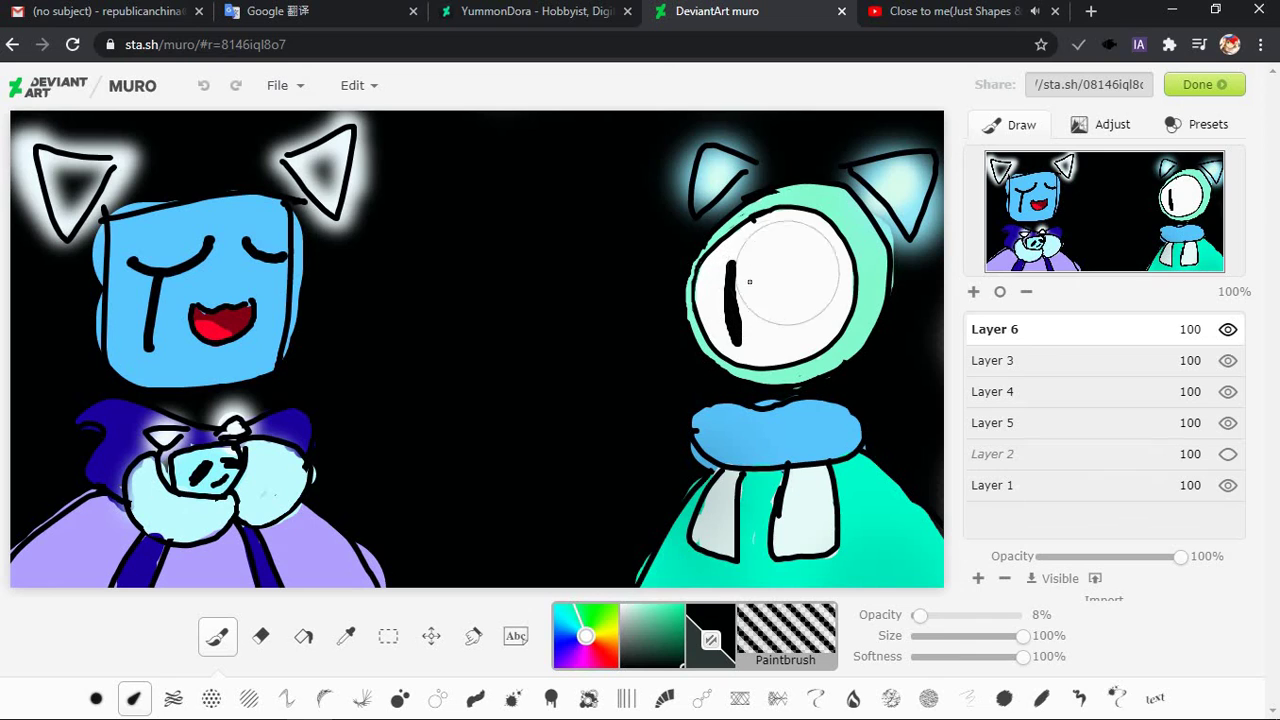
pyautogui.moveTo(749, 282); pyautogui.dragTo(771, 286)
pyautogui.hotkey('ctrl', 'z')
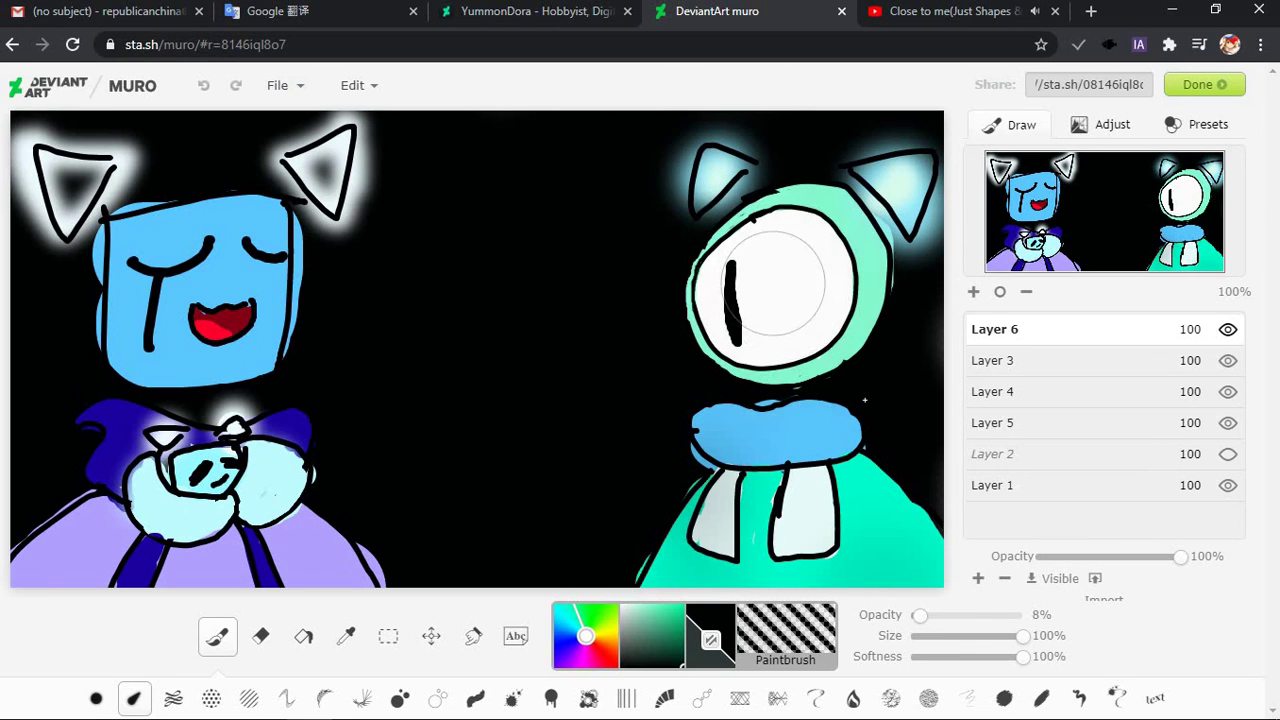
pyautogui.moveTo(886, 400)
pyautogui.mouseDown()
pyautogui.moveTo(829, 360)
pyautogui.moveTo(843, 371)
pyautogui.moveTo(838, 395)
pyautogui.mouseUp()
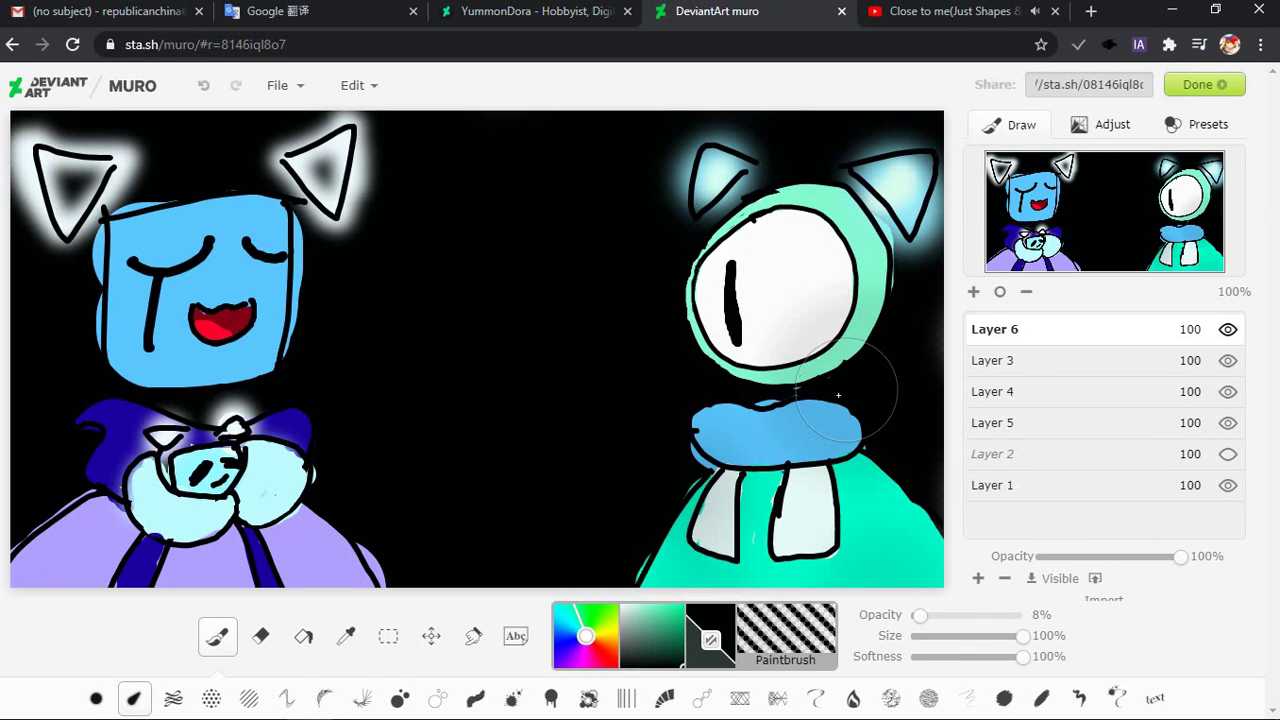
pyautogui.hotkey('ctrl', 'z')
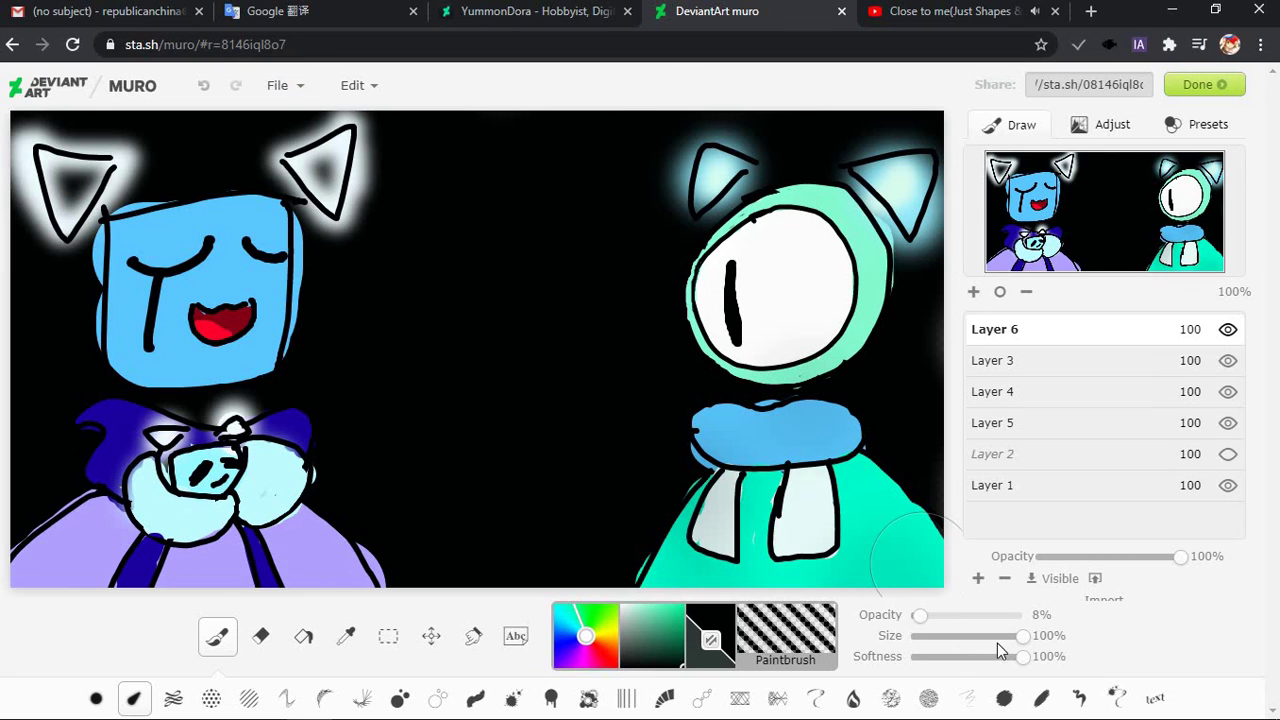
# Try shading the round face and its green hood with the black Paintbrush at 47% size, undoing the strokes
pyautogui.click(965, 638)
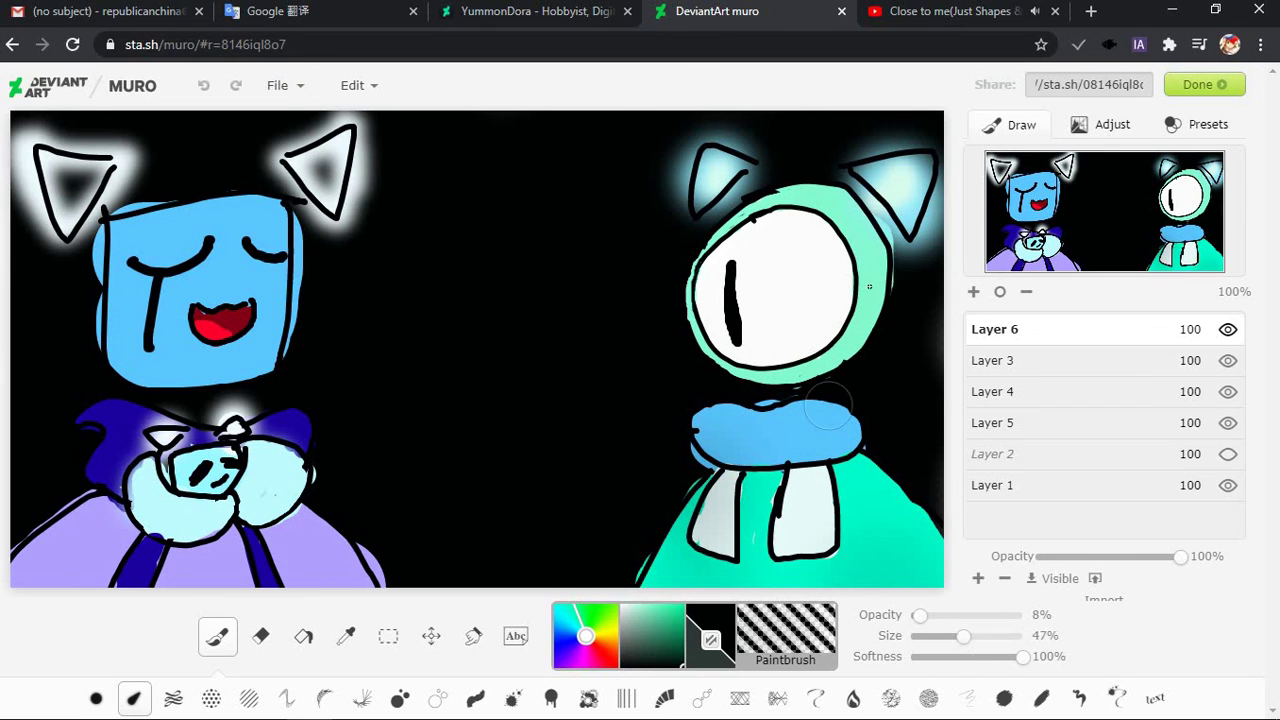
pyautogui.moveTo(880, 290)
pyautogui.mouseDown()
pyautogui.moveTo(830, 350)
pyautogui.moveTo(760, 376)
pyautogui.mouseUp()
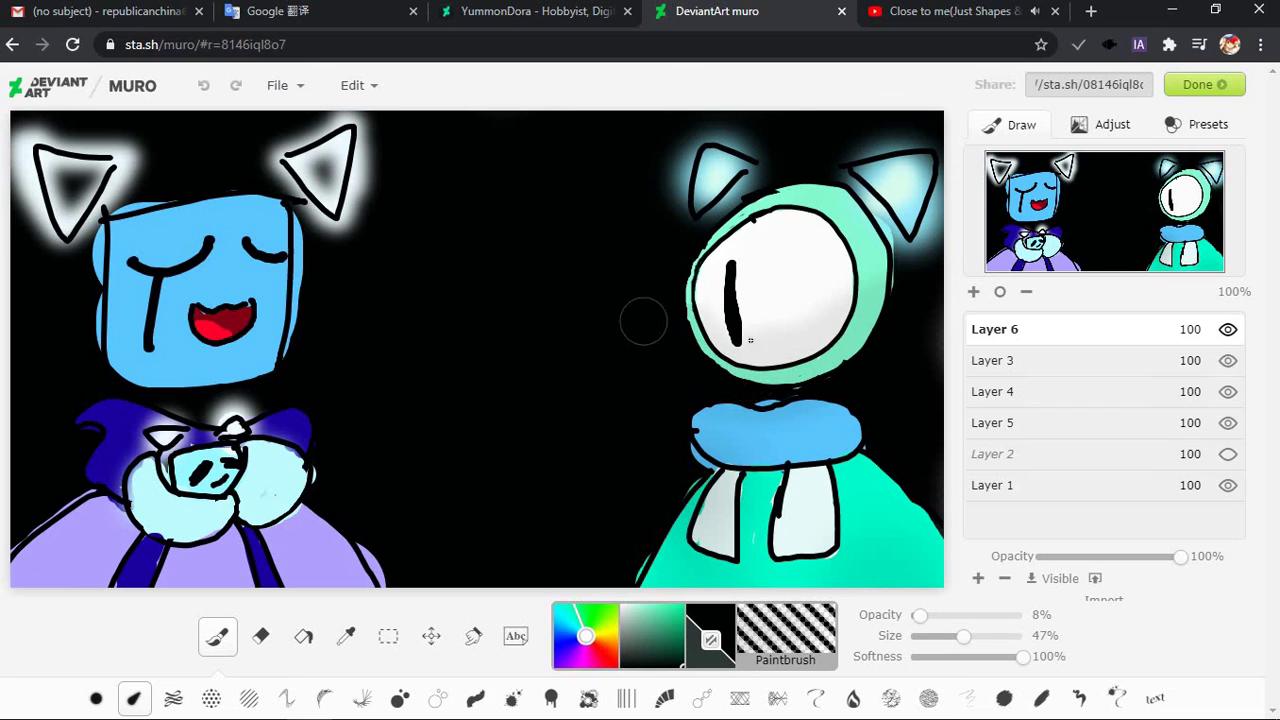
pyautogui.hotkey('ctrl', 'z')
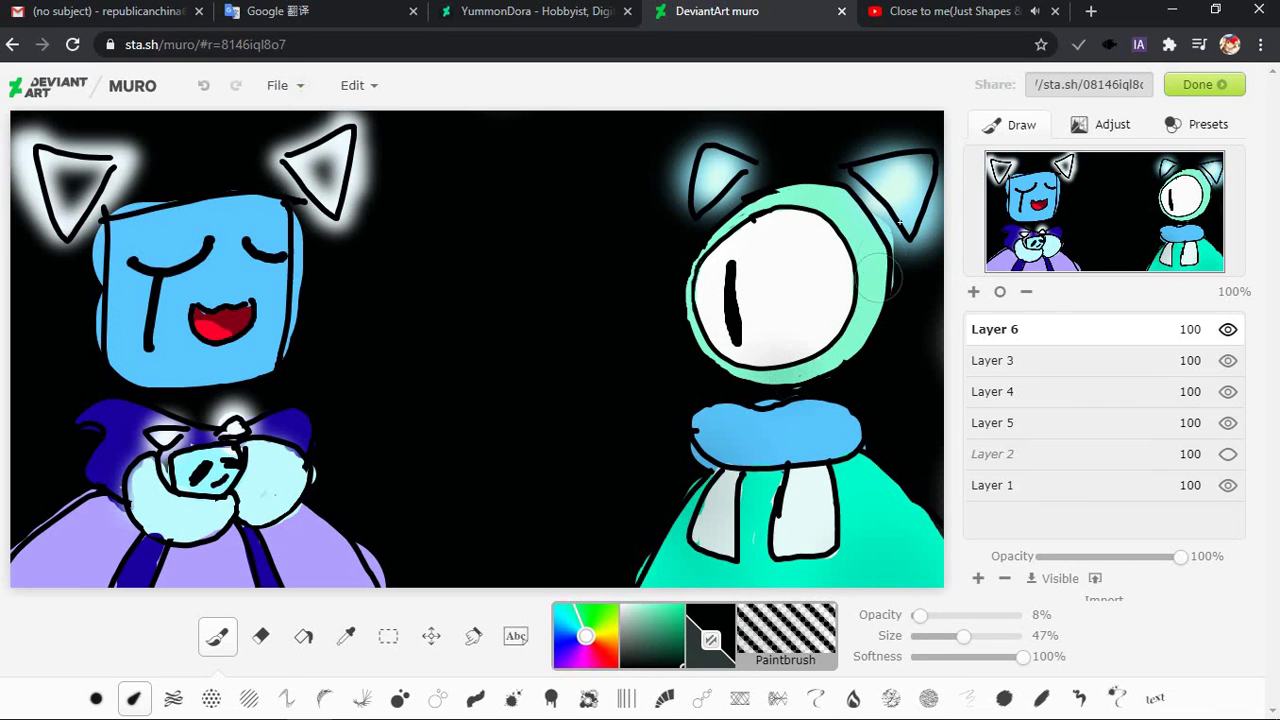
pyautogui.moveTo(860, 174); pyautogui.dragTo(830, 205)
# Shade the square head, the light-blue hands and the purple body on Layer 6 with the black Paintbrush at 100% size
pyautogui.moveTo(966, 637); pyautogui.dragTo(1030, 637)
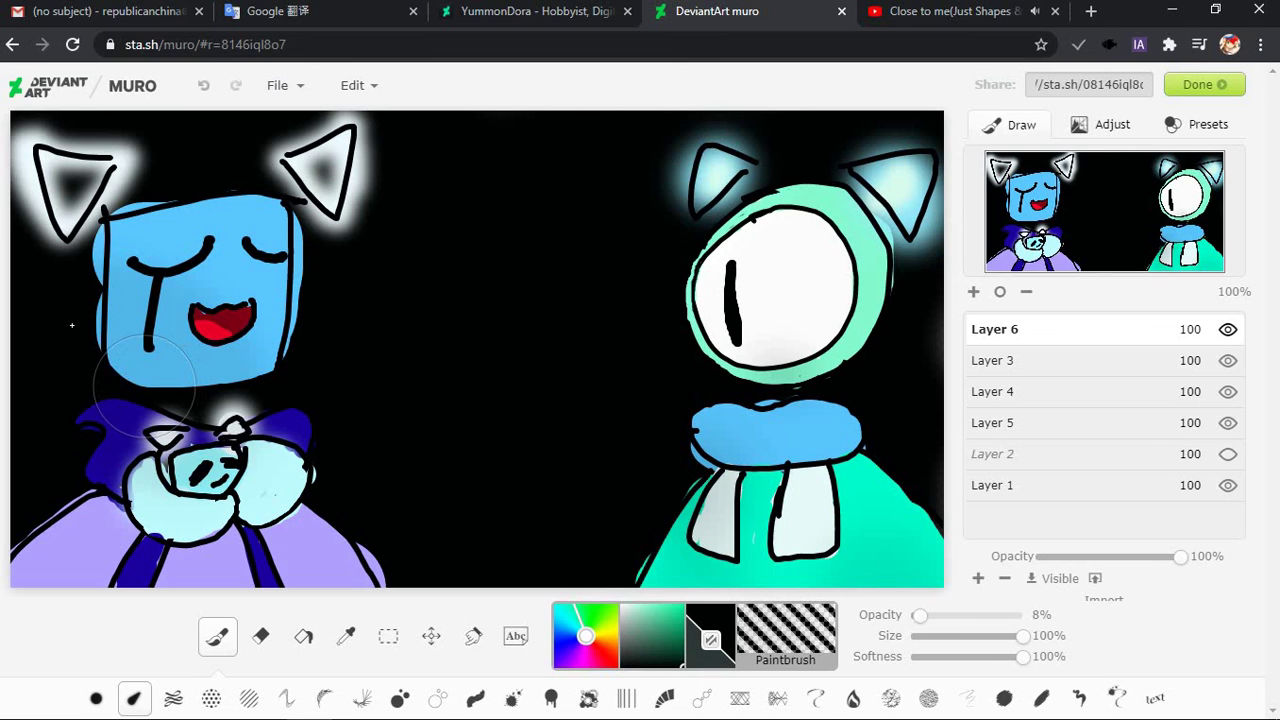
pyautogui.moveTo(145, 385); pyautogui.dragTo(57, 320)
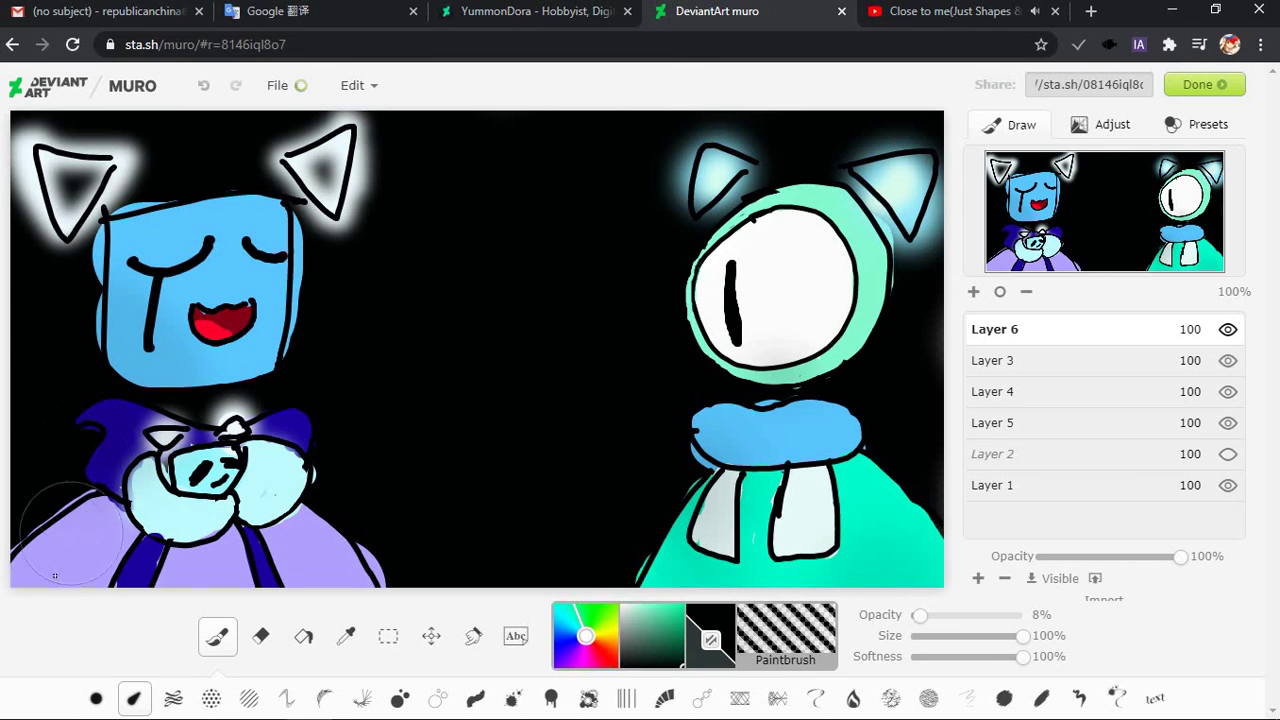
pyautogui.moveTo(254, 534)
pyautogui.mouseDown()
pyautogui.moveTo(316, 505)
pyautogui.moveTo(262, 537)
pyautogui.moveTo(110, 530)
pyautogui.mouseUp()
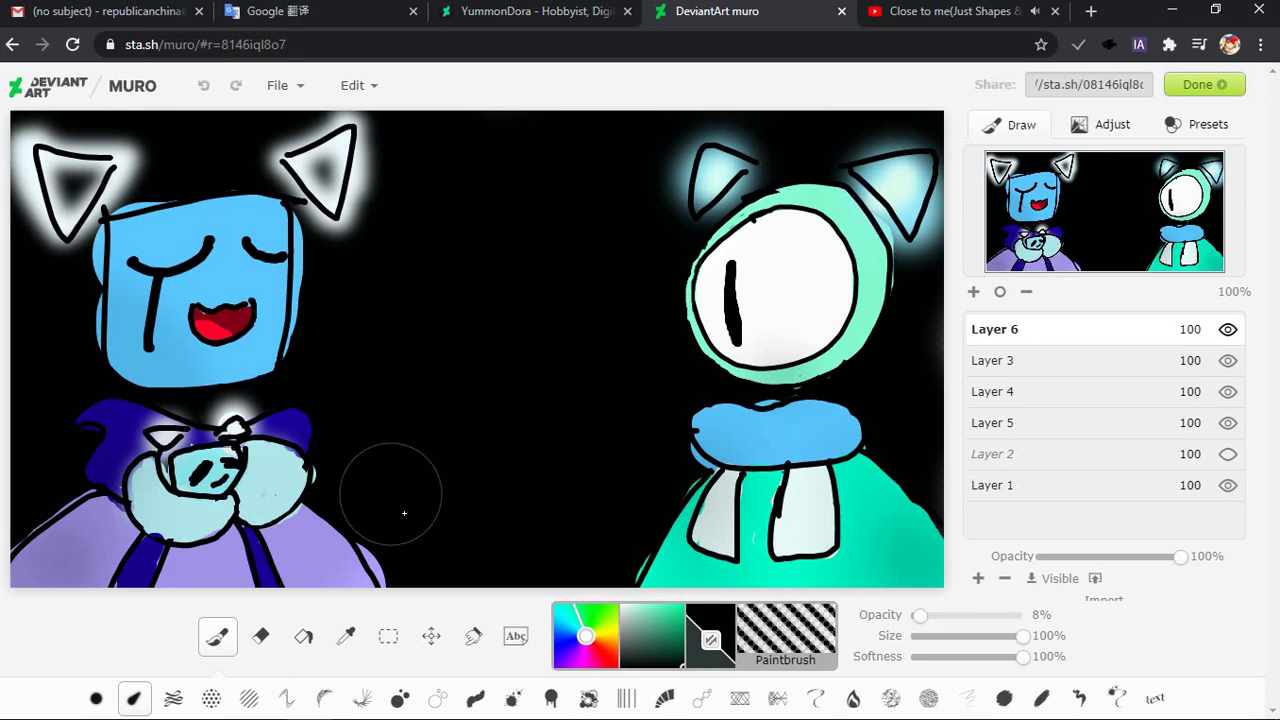
pyautogui.moveTo(414, 509); pyautogui.dragTo(490, 488)
# Set the Paintbrush colour to white and brush faint highlights over the square head, around both heads and around the ears
pyautogui.click(621, 606)
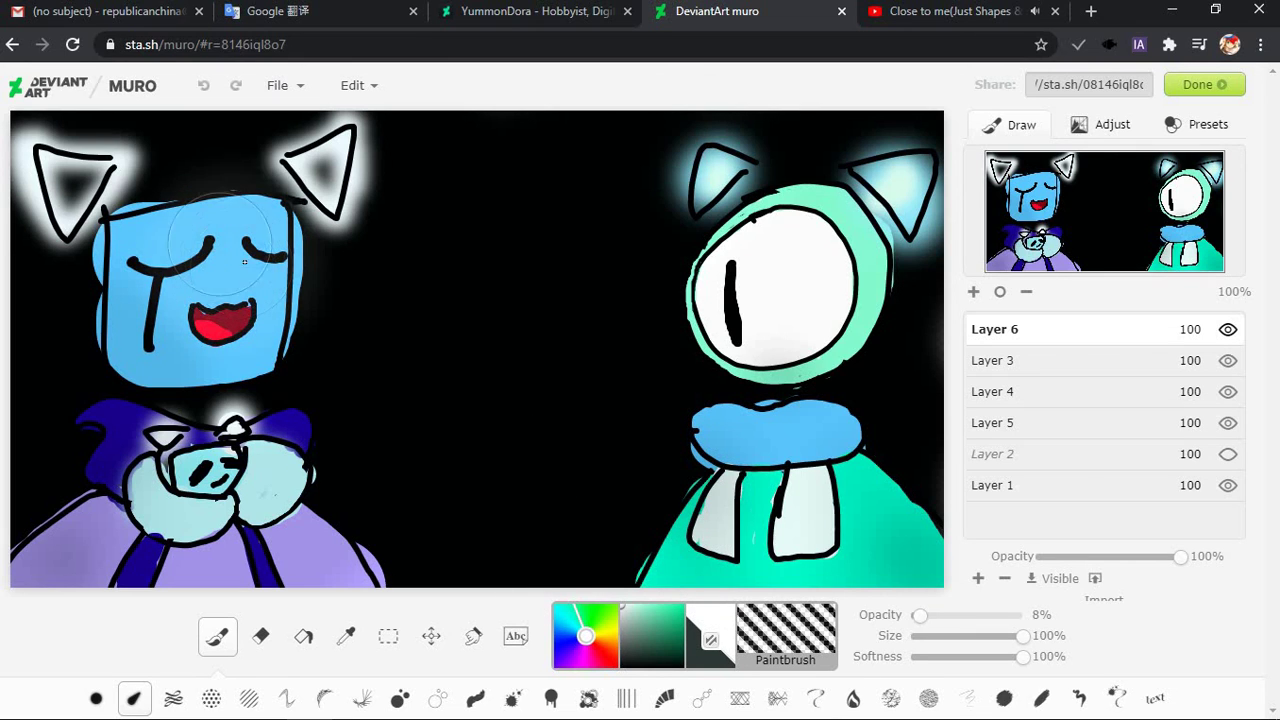
pyautogui.moveTo(246, 266)
pyautogui.mouseDown()
pyautogui.moveTo(198, 289)
pyautogui.moveTo(230, 240)
pyautogui.mouseUp()
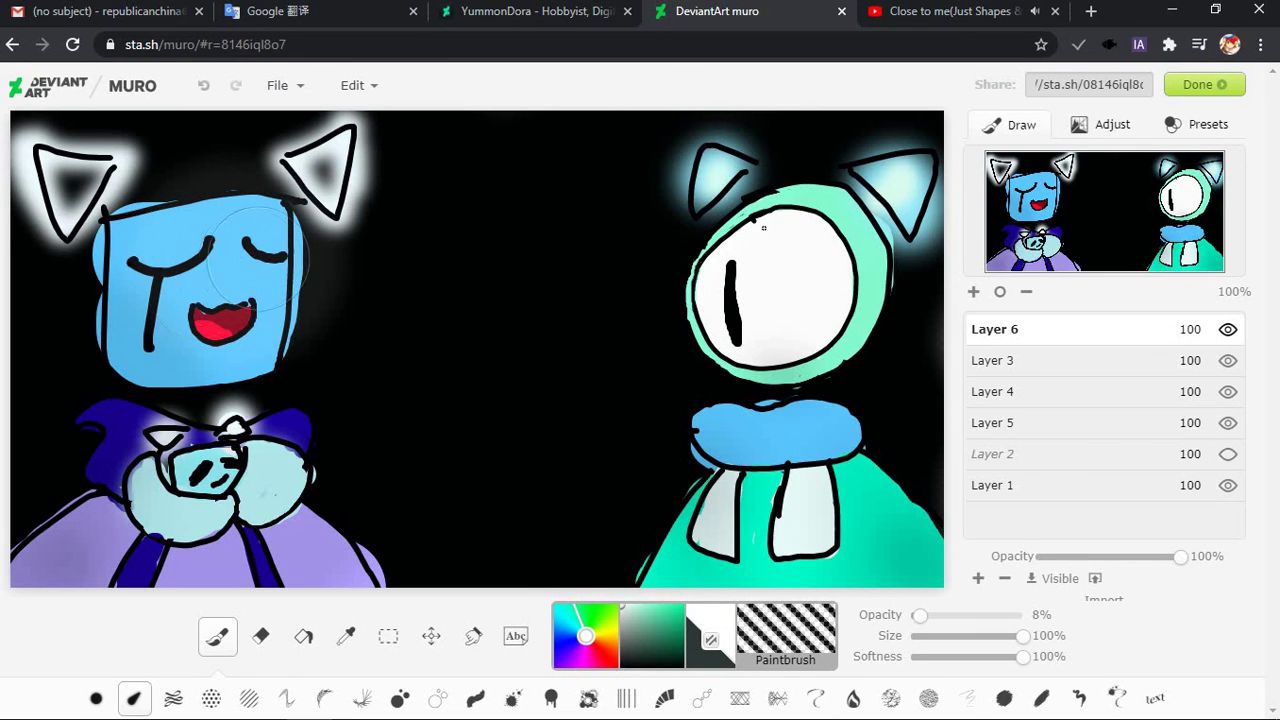
pyautogui.moveTo(784, 247)
pyautogui.mouseDown()
pyautogui.moveTo(751, 290)
pyautogui.moveTo(795, 235)
pyautogui.moveTo(752, 268)
pyautogui.moveTo(767, 278)
pyautogui.moveTo(746, 284)
pyautogui.moveTo(780, 258)
pyautogui.moveTo(813, 269)
pyautogui.moveTo(750, 256)
pyautogui.moveTo(744, 239)
pyautogui.moveTo(769, 245)
pyautogui.moveTo(707, 268)
pyautogui.moveTo(756, 211)
pyautogui.moveTo(753, 243)
pyautogui.moveTo(799, 232)
pyautogui.moveTo(739, 259)
pyautogui.moveTo(799, 248)
pyautogui.moveTo(739, 286)
pyautogui.moveTo(775, 217)
pyautogui.moveTo(732, 287)
pyautogui.moveTo(745, 290)
pyautogui.moveTo(763, 251)
pyautogui.moveTo(804, 246)
pyautogui.moveTo(780, 292)
pyautogui.moveTo(797, 275)
pyautogui.moveTo(761, 248)
pyautogui.moveTo(797, 233)
pyautogui.moveTo(742, 306)
pyautogui.moveTo(824, 239)
pyautogui.moveTo(811, 228)
pyautogui.moveTo(754, 291)
pyautogui.moveTo(780, 276)
pyautogui.moveTo(761, 272)
pyautogui.moveTo(725, 204)
pyautogui.moveTo(716, 172)
pyautogui.moveTo(732, 172)
pyautogui.moveTo(712, 195)
pyautogui.moveTo(634, 174)
pyautogui.moveTo(640, 210)
pyautogui.moveTo(680, 189)
pyautogui.moveTo(663, 234)
pyautogui.moveTo(925, 268)
pyautogui.moveTo(880, 180)
pyautogui.mouseUp()
pyautogui.hotkey('ctrl', 'z')
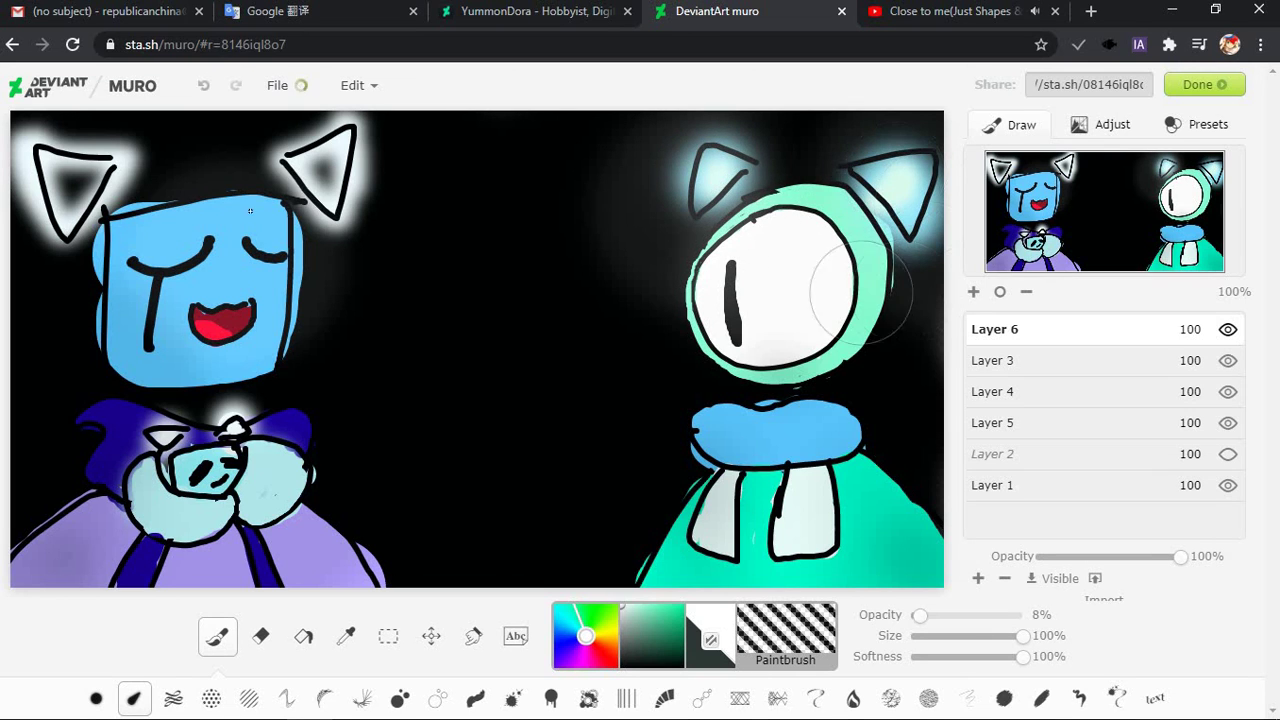
pyautogui.moveTo(300, 130)
pyautogui.mouseDown()
pyautogui.moveTo(400, 157)
pyautogui.moveTo(420, 200)
pyautogui.mouseUp()
pyautogui.moveTo(232, 182)
pyautogui.mouseDown()
pyautogui.moveTo(110, 190)
pyautogui.moveTo(50, 230)
pyautogui.mouseUp()
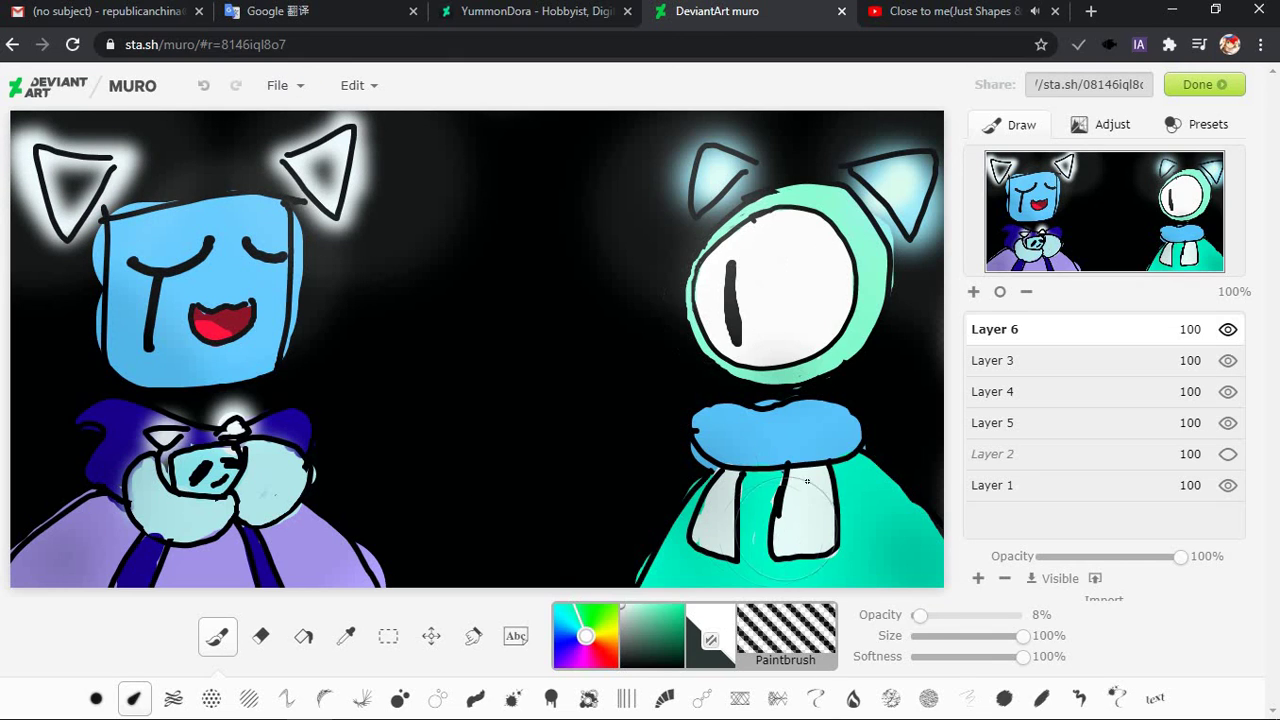
# Add faint white highlights over the blue scarf, its tails, the green body and the square-headed character's collar, hands and lower head
pyautogui.moveTo(688, 468)
pyautogui.mouseDown()
pyautogui.moveTo(700, 500)
pyautogui.moveTo(714, 429)
pyautogui.moveTo(732, 433)
pyautogui.moveTo(700, 470)
pyautogui.moveTo(780, 500)
pyautogui.moveTo(800, 540)
pyautogui.moveTo(828, 511)
pyautogui.moveTo(890, 490)
pyautogui.moveTo(867, 528)
pyautogui.mouseUp()
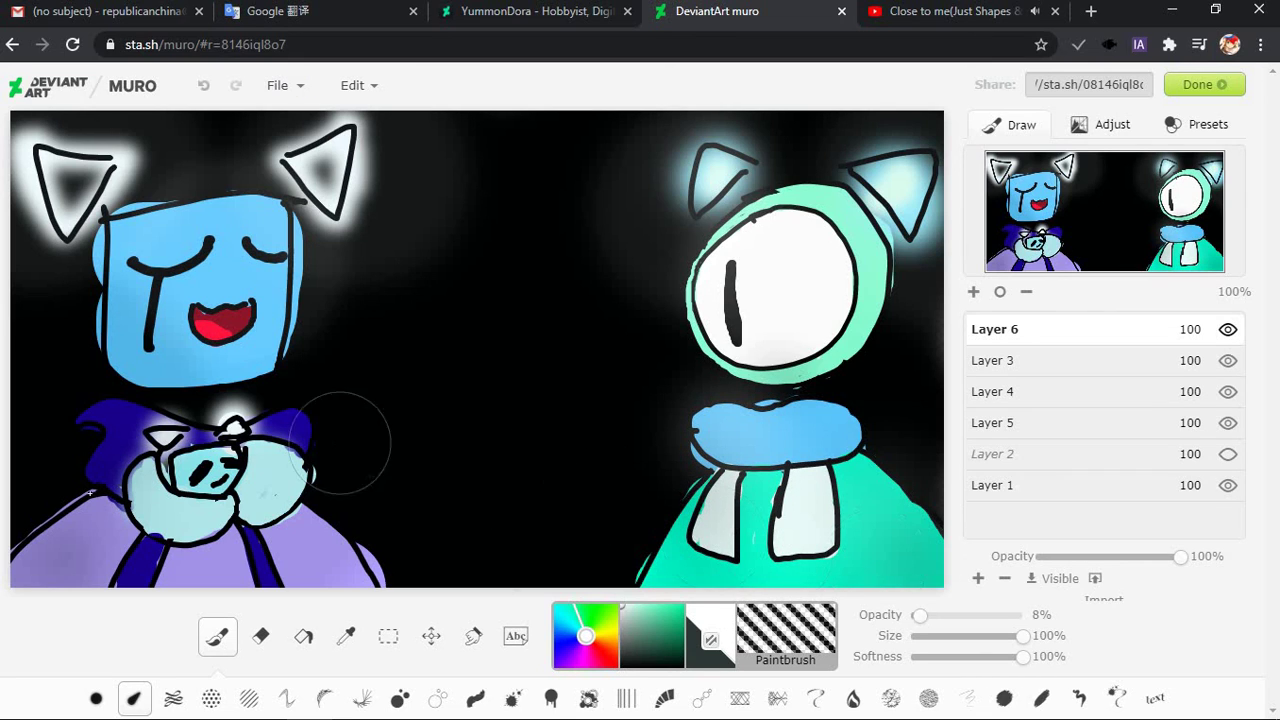
pyautogui.moveTo(125, 470)
pyautogui.mouseDown()
pyautogui.moveTo(160, 440)
pyautogui.moveTo(180, 490)
pyautogui.moveTo(200, 468)
pyautogui.moveTo(190, 480)
pyautogui.moveTo(230, 470)
pyautogui.mouseUp()
pyautogui.click(543, 22)
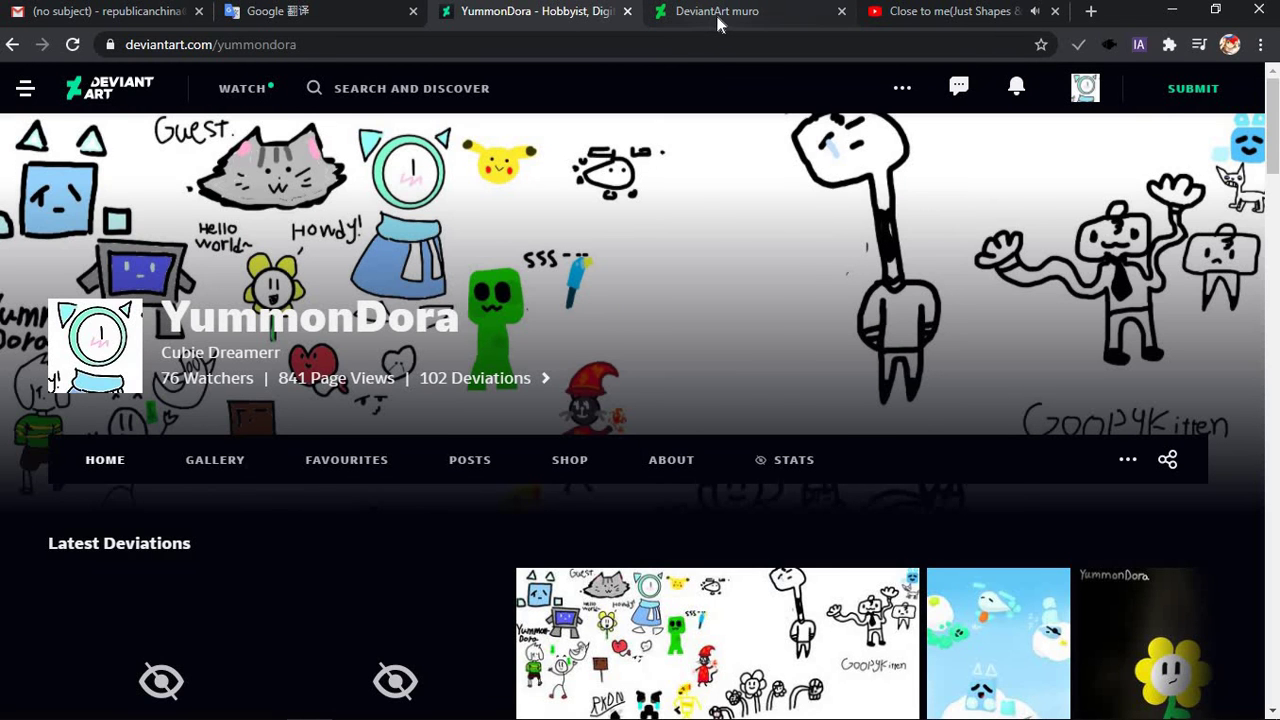
pyautogui.click(717, 14)
pyautogui.moveTo(130, 420)
pyautogui.mouseDown()
pyautogui.moveTo(158, 452)
pyautogui.moveTo(150, 462)
pyautogui.mouseUp()
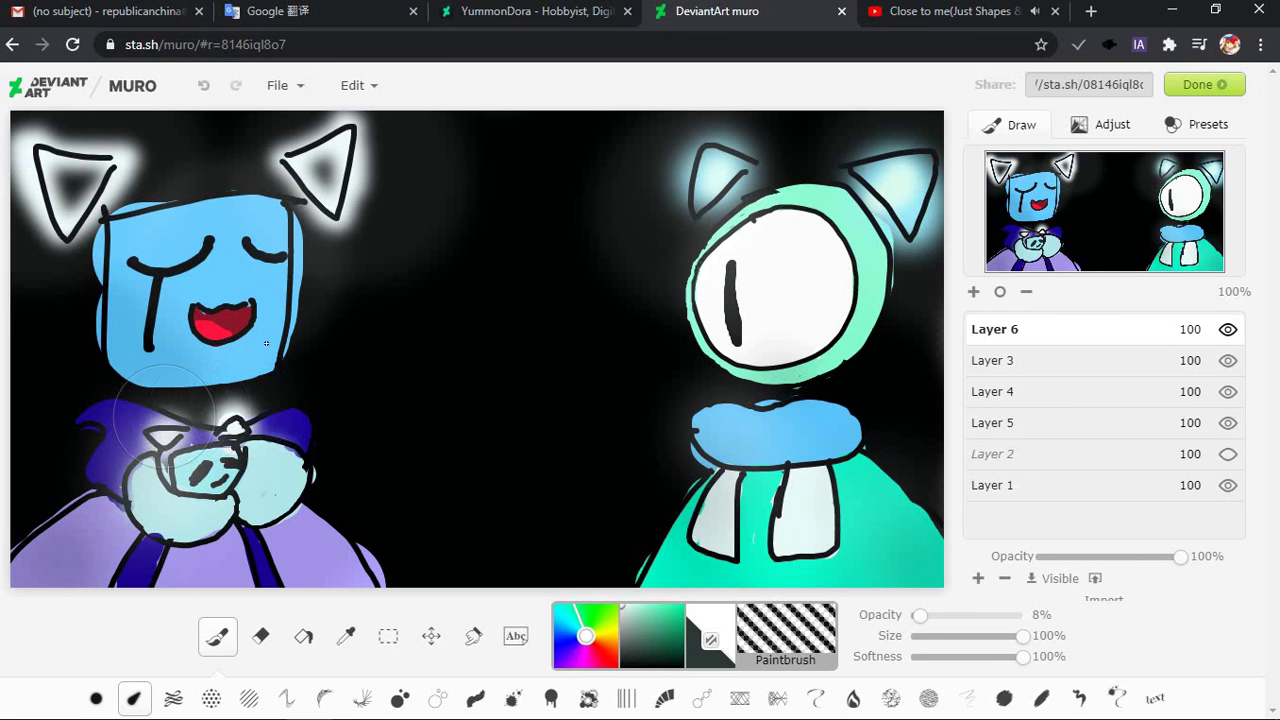
pyautogui.moveTo(164, 415)
pyautogui.mouseDown()
pyautogui.moveTo(200, 380)
pyautogui.moveTo(256, 206)
pyautogui.moveTo(215, 258)
pyautogui.moveTo(129, 312)
pyautogui.mouseUp()
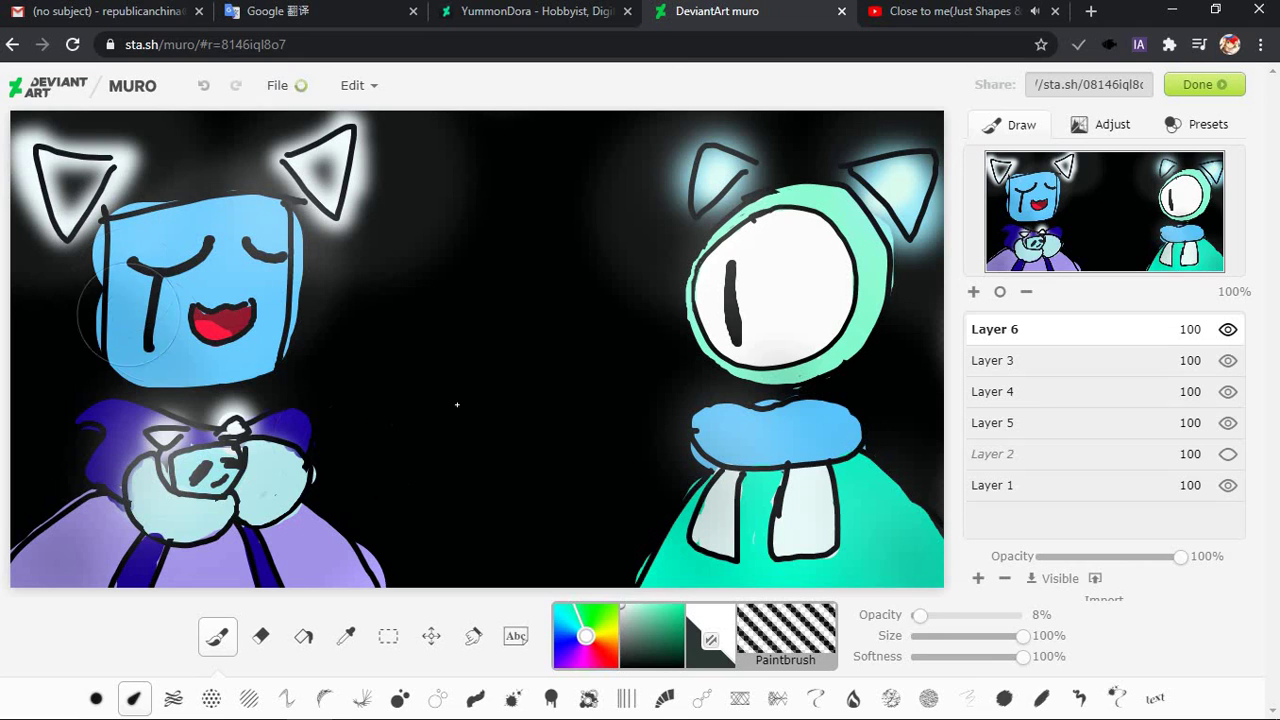
# Try erasing the white haze over the round face's black eye on Layer 6 with the Eraser at 10% size
pyautogui.click(1076, 370)
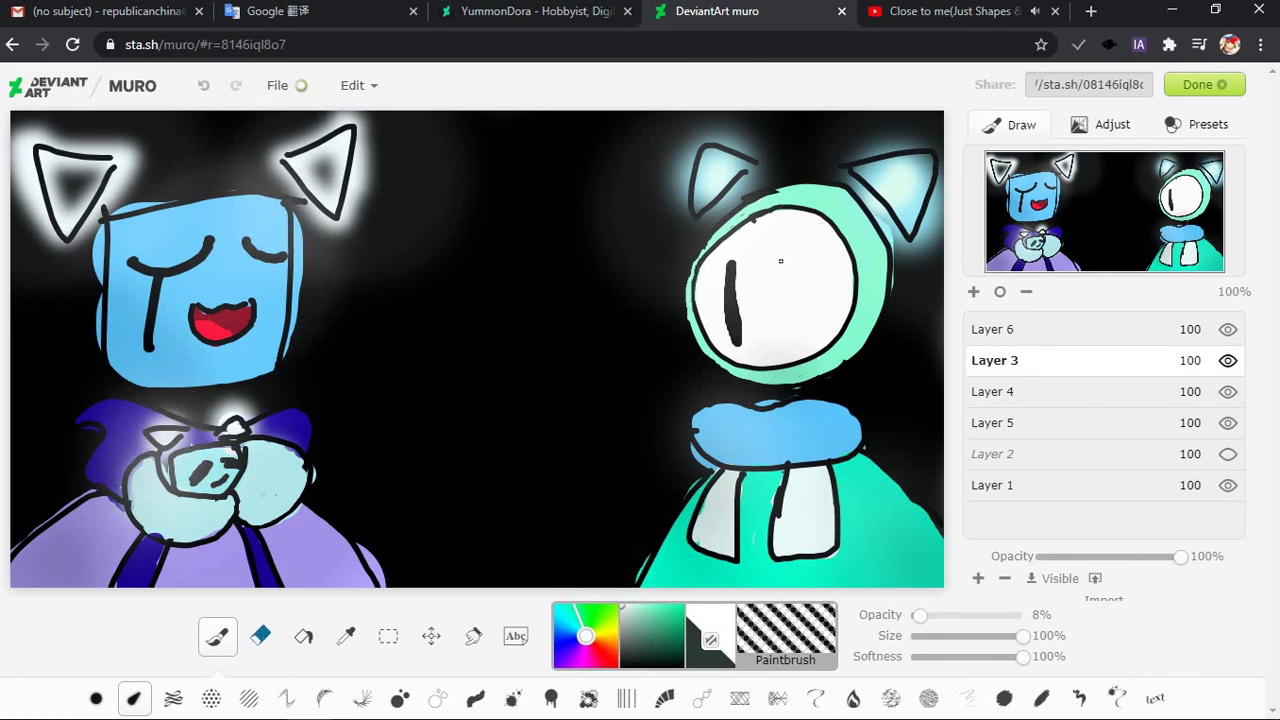
pyautogui.click(260, 636)
pyautogui.click(1080, 338)
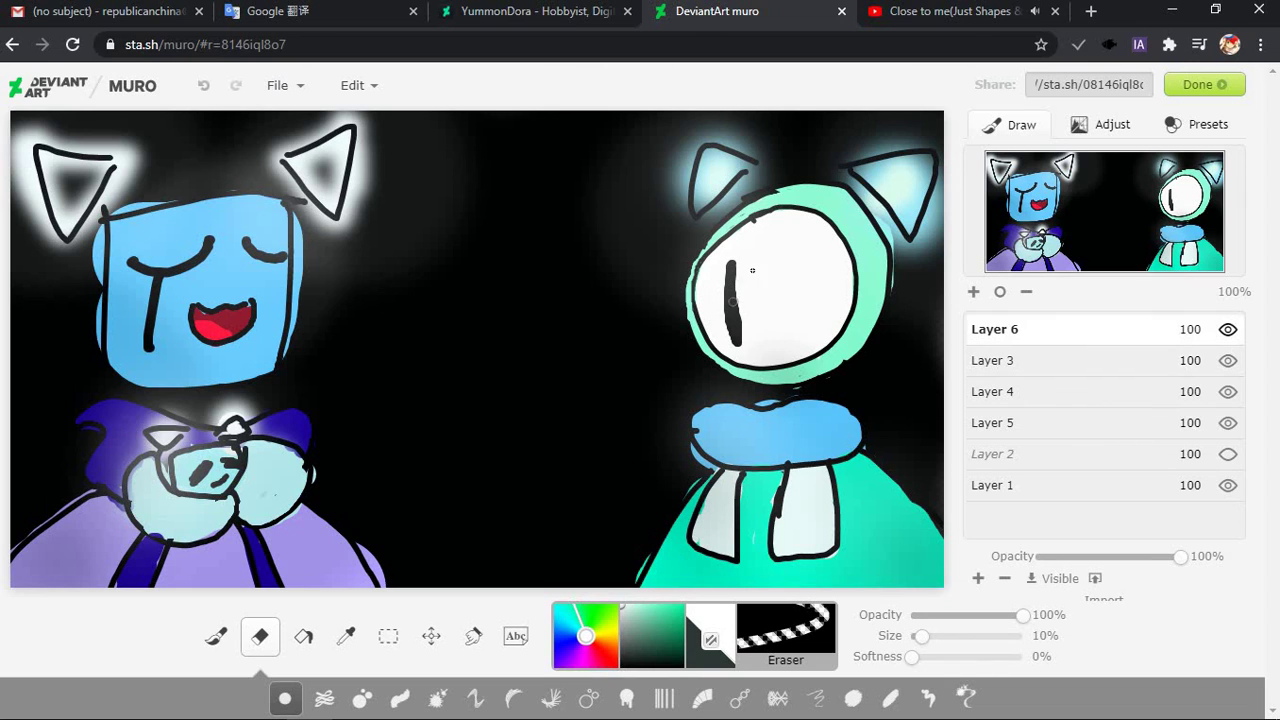
pyautogui.moveTo(731, 320); pyautogui.dragTo(734, 293)
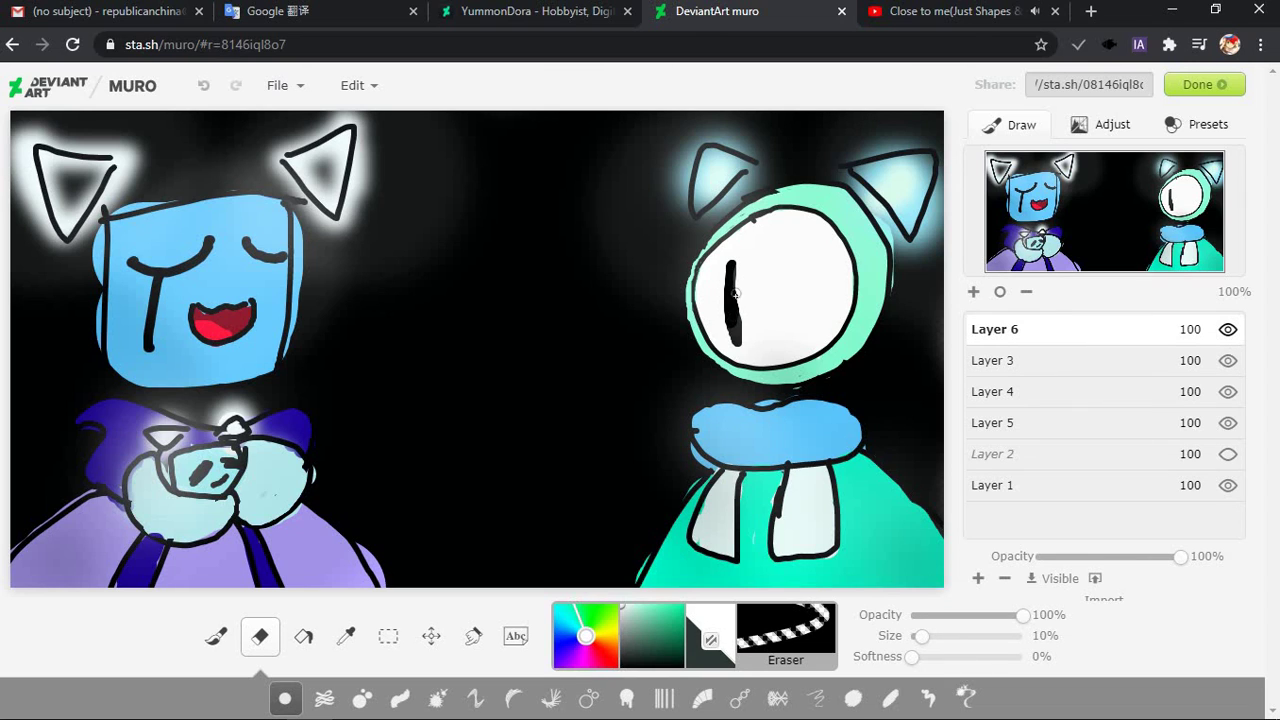
# Try erasing the round face's eye while switching between Layer 4, Layer 3 and the hidden Layer 2
pyautogui.click(985, 393)
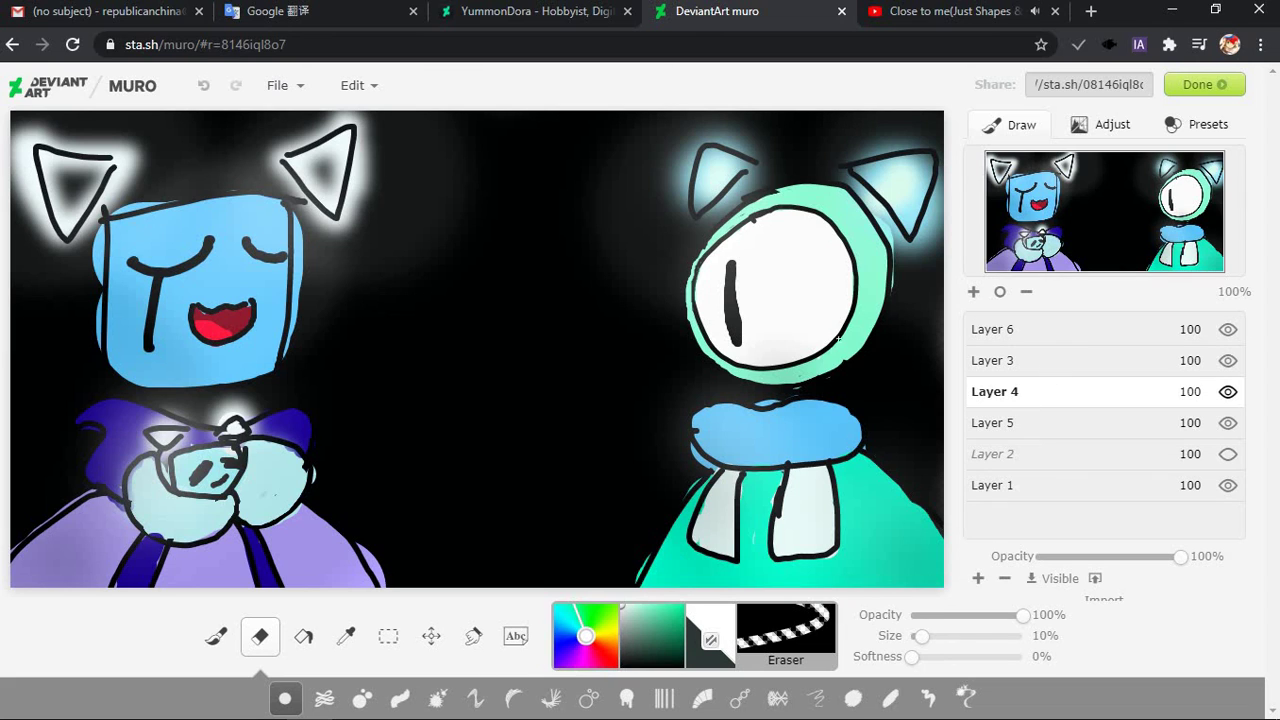
pyautogui.press('Up')
pyautogui.click(1006, 423)
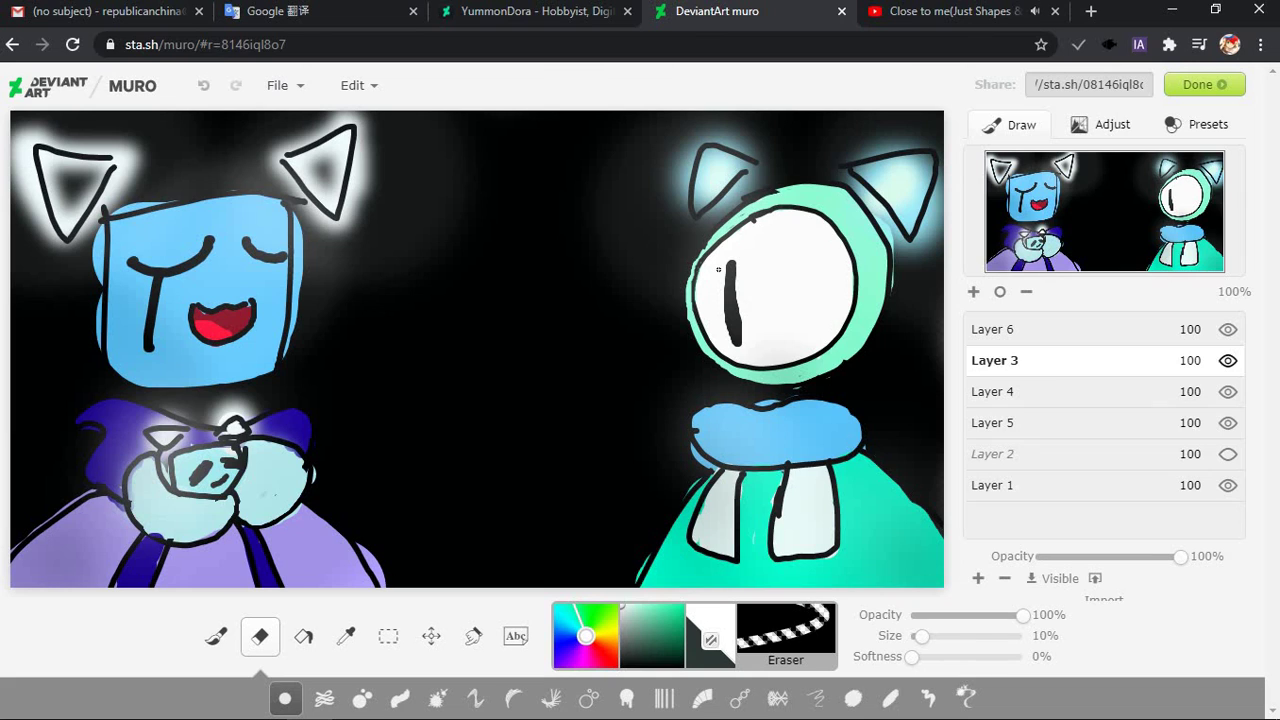
pyautogui.click(1007, 455)
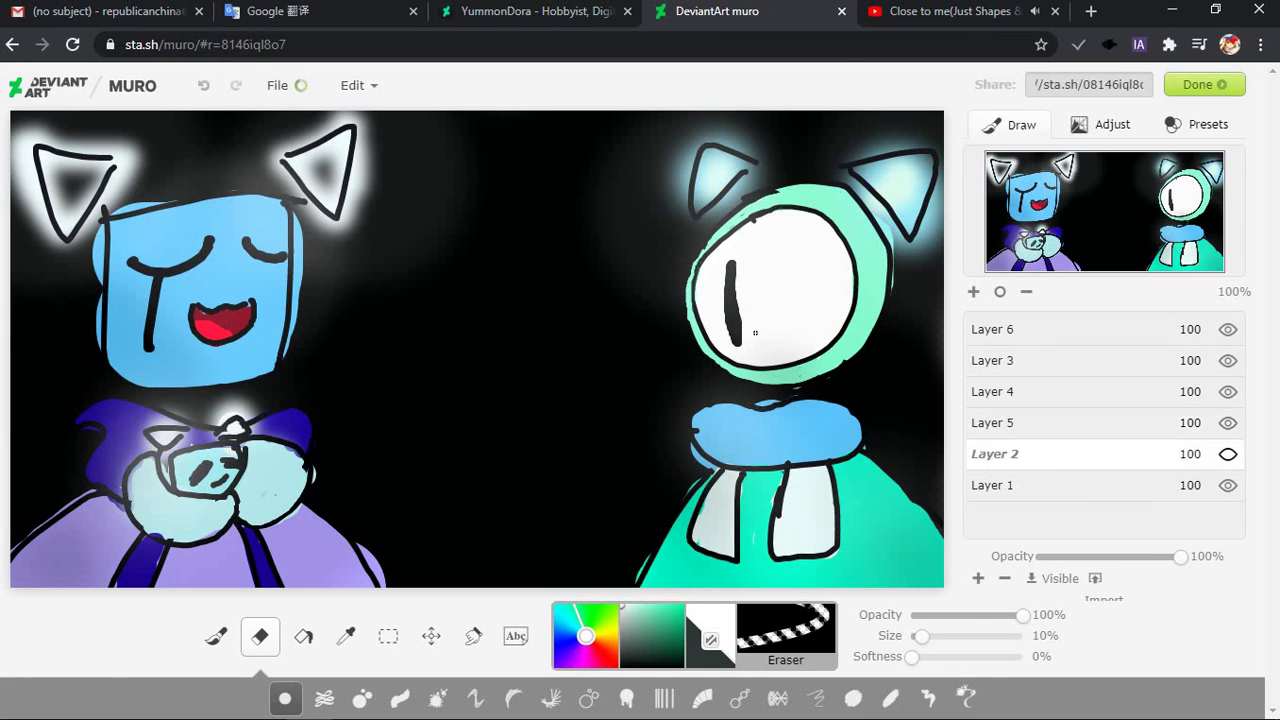
pyautogui.click(745, 309)
pyautogui.press('Return')
pyautogui.click(1040, 330)
pyautogui.click(1045, 390)
pyautogui.click(1010, 362)
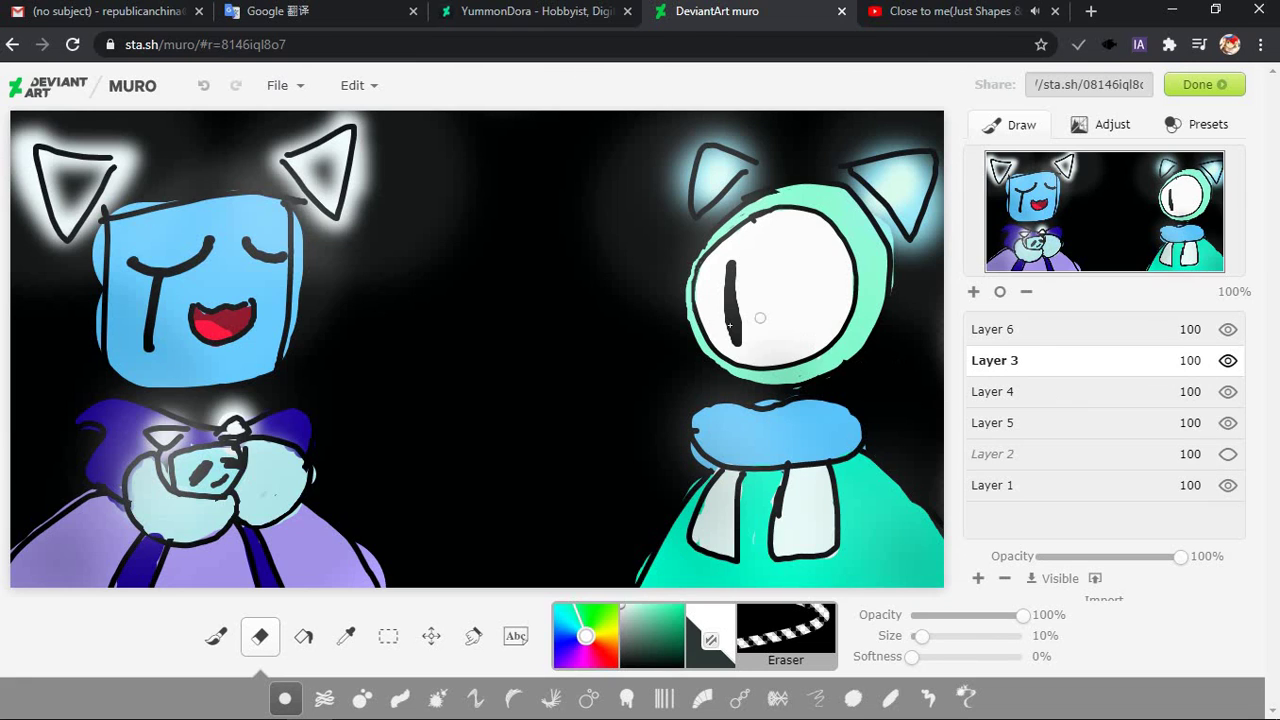
# Try removing the round face's eye with the Eraser at 10% size on Layer 4 and Layer 5
pyautogui.click(1036, 398)
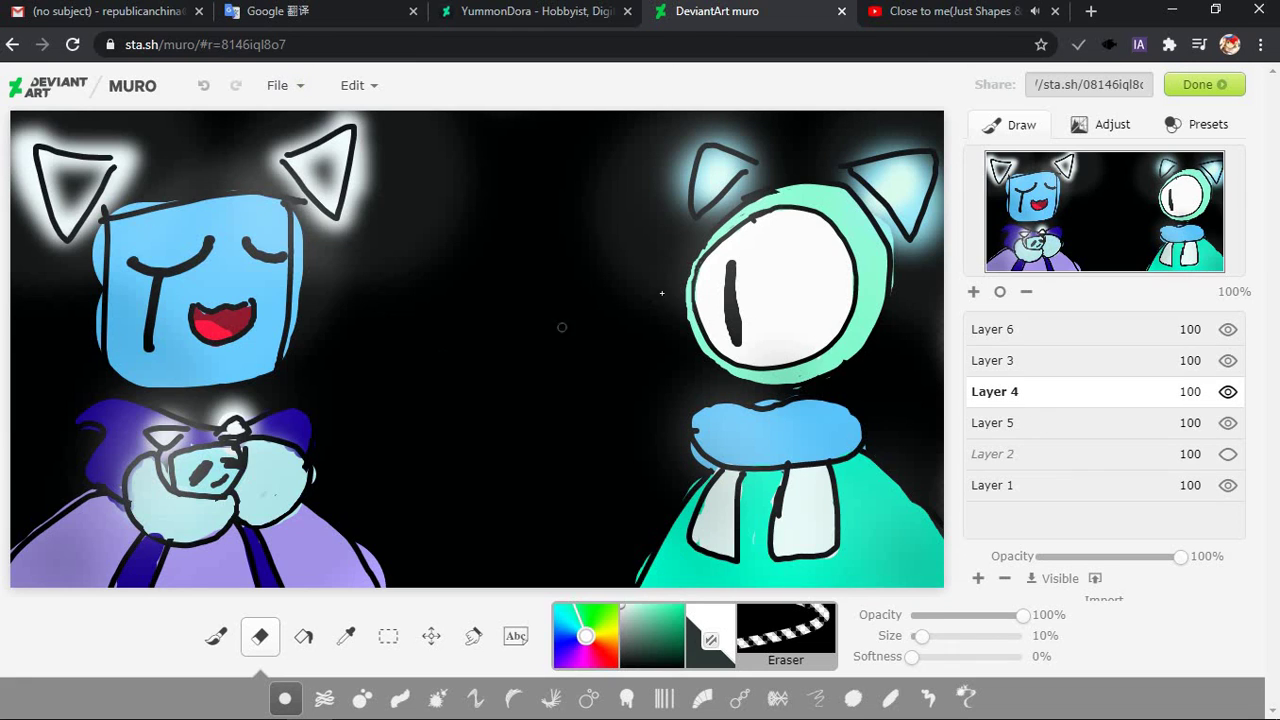
pyautogui.click(1005, 427)
pyautogui.moveTo(743, 277); pyautogui.dragTo(731, 320)
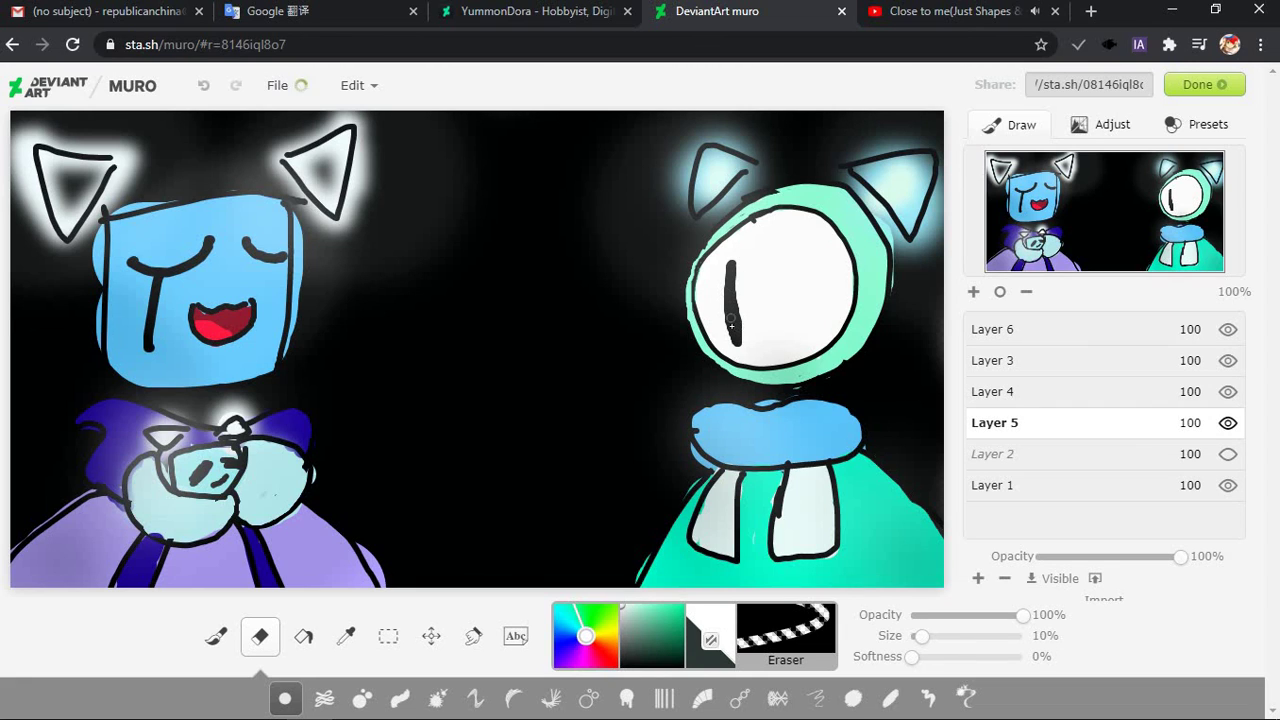
pyautogui.click(1003, 333)
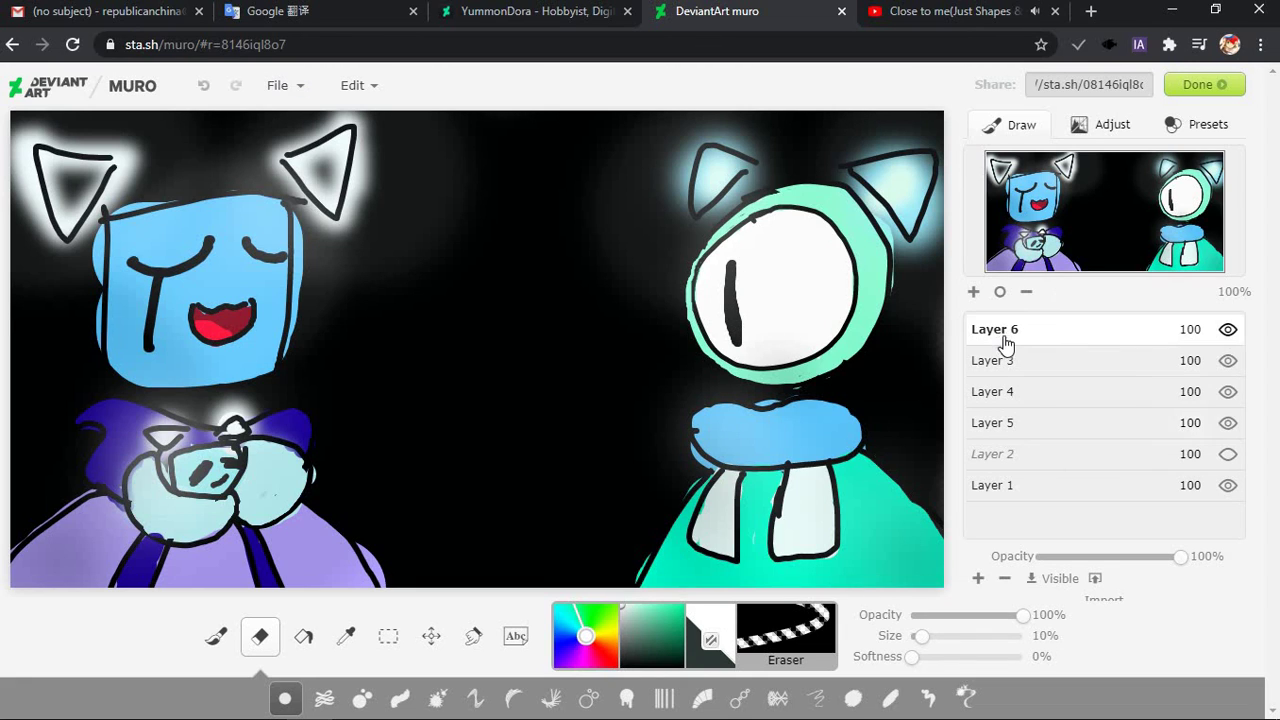
pyautogui.click(995, 360)
pyautogui.click(217, 636)
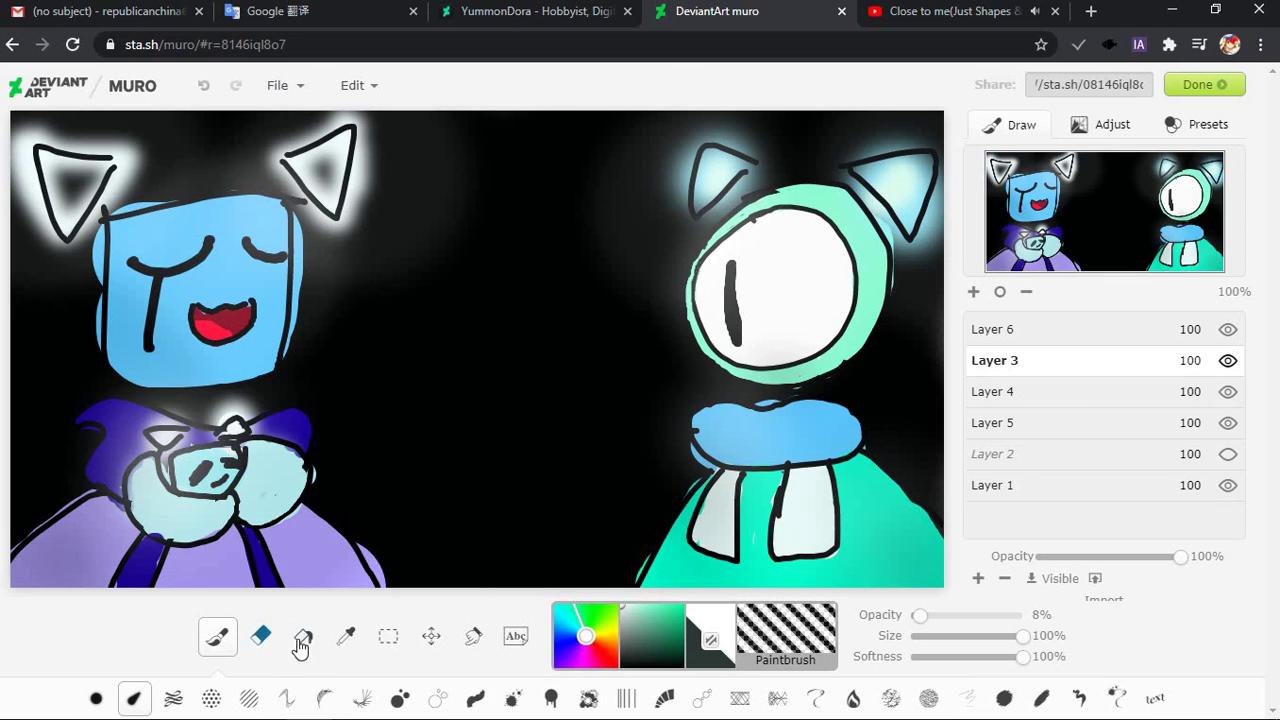
pyautogui.click(266, 644)
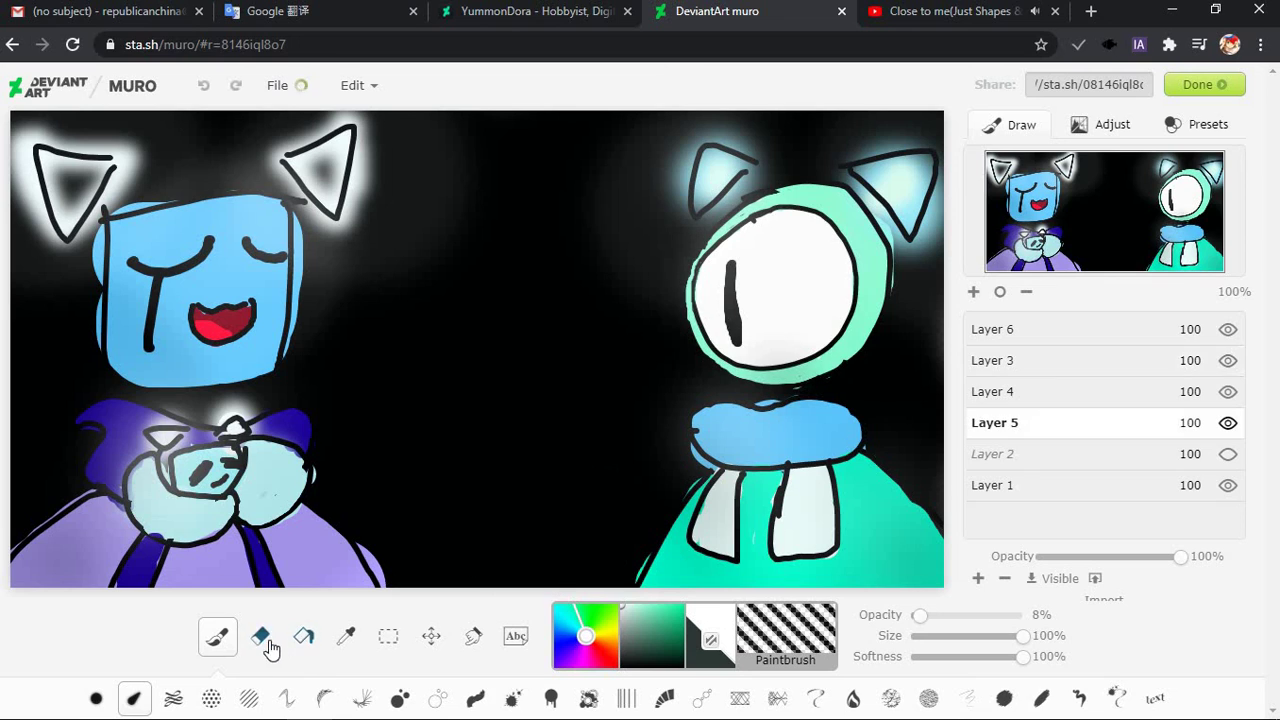
pyautogui.click(921, 657)
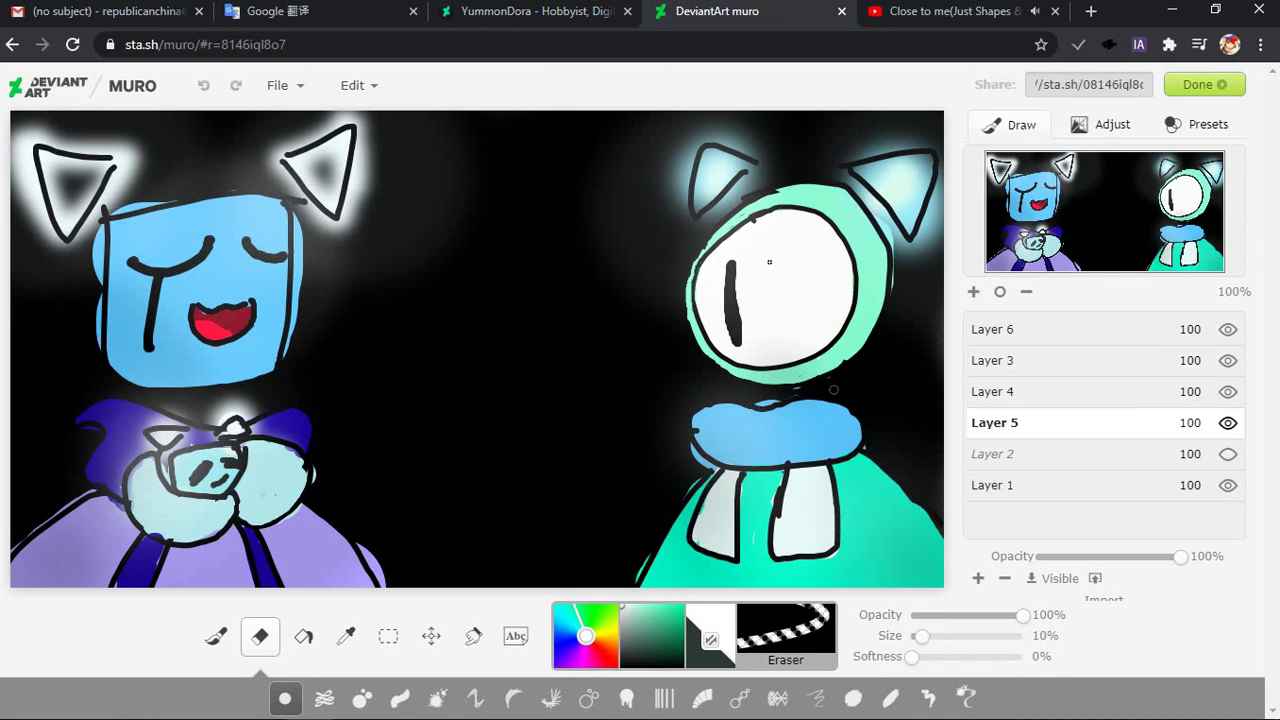
# Paint over the round face's eye in white on Layer 5 with the Paintbrush at 100% opacity, 100% size and 0% softness
pyautogui.click(216, 636)
pyautogui.moveTo(783, 314)
pyautogui.mouseDown()
pyautogui.moveTo(760, 286)
pyautogui.moveTo(763, 297)
pyautogui.mouseUp()
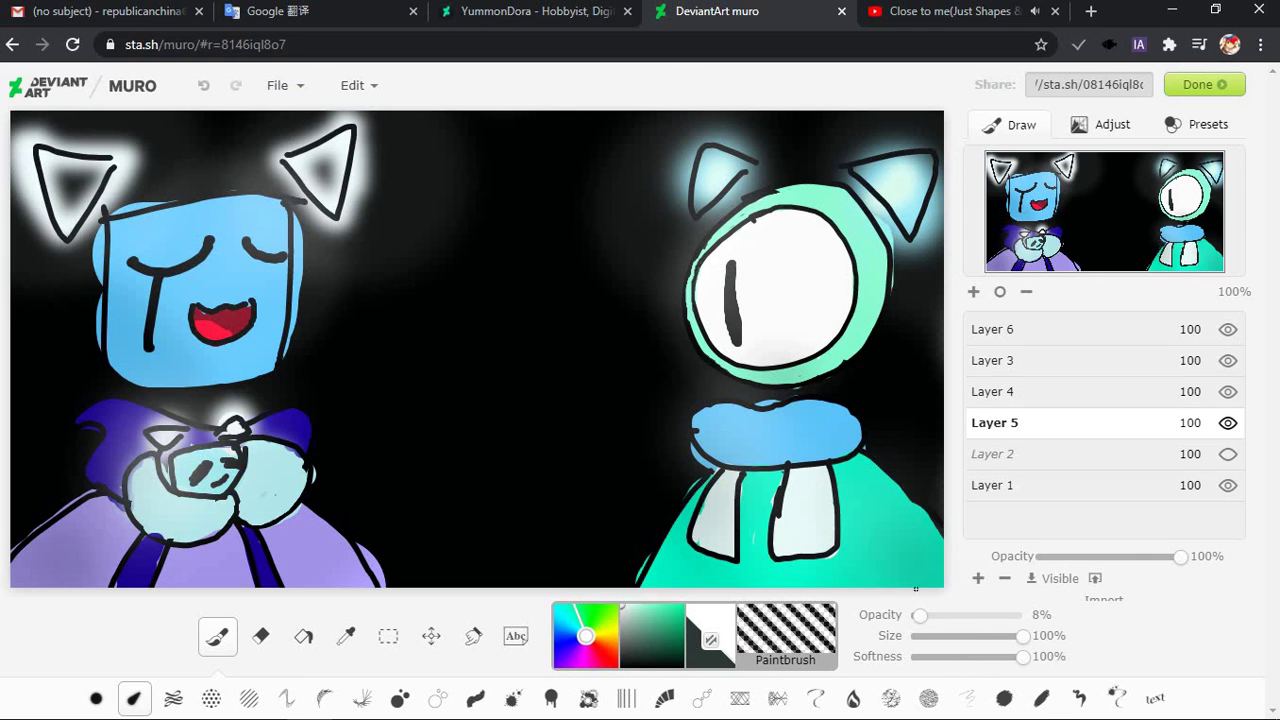
pyautogui.moveTo(920, 616); pyautogui.dragTo(1022, 616)
pyautogui.moveTo(789, 344); pyautogui.dragTo(766, 297)
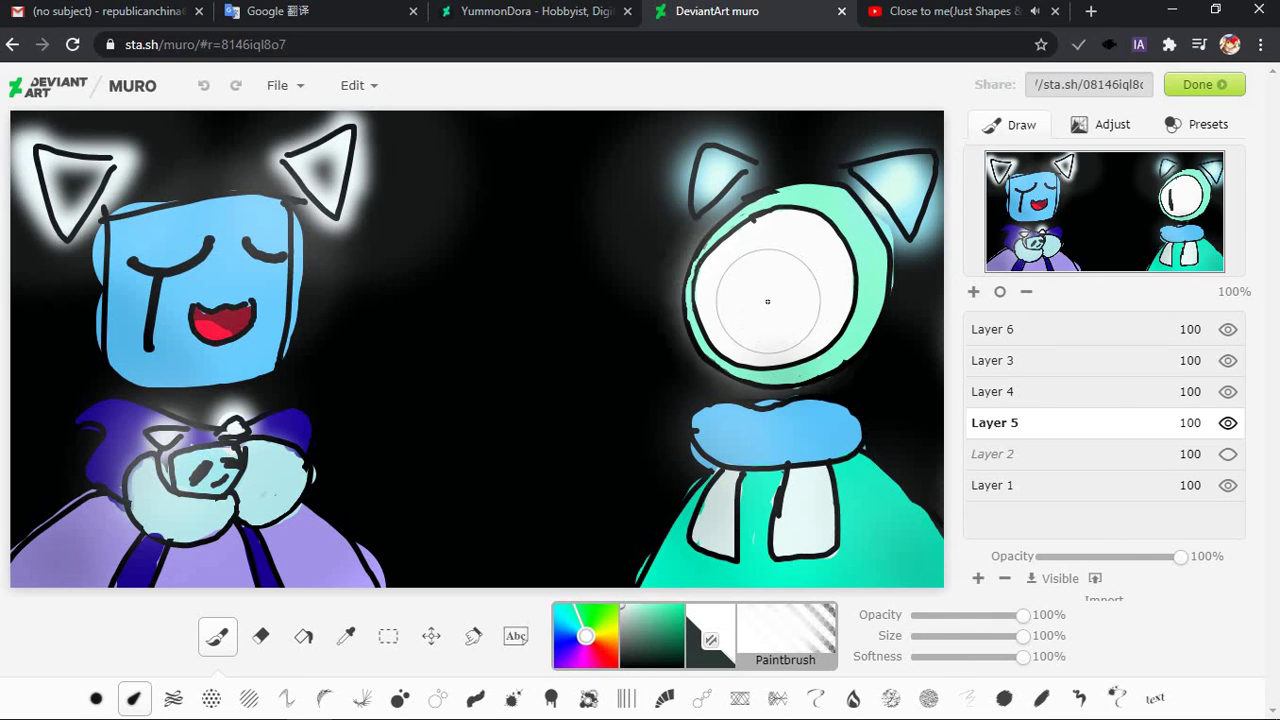
pyautogui.click(912, 656)
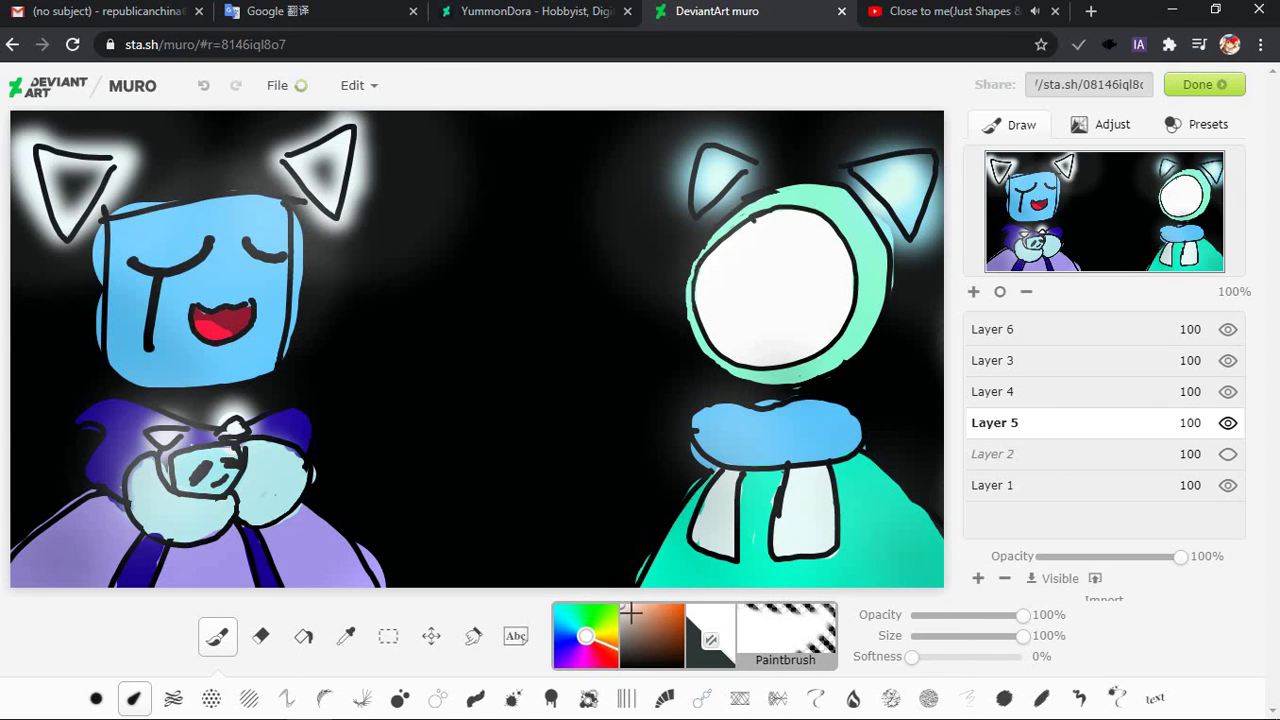
# Set up a black Basic brush and try drawing a new eye on the round face at 10% size, undoing the strokes
pyautogui.click(683, 663)
pyautogui.click(920, 636)
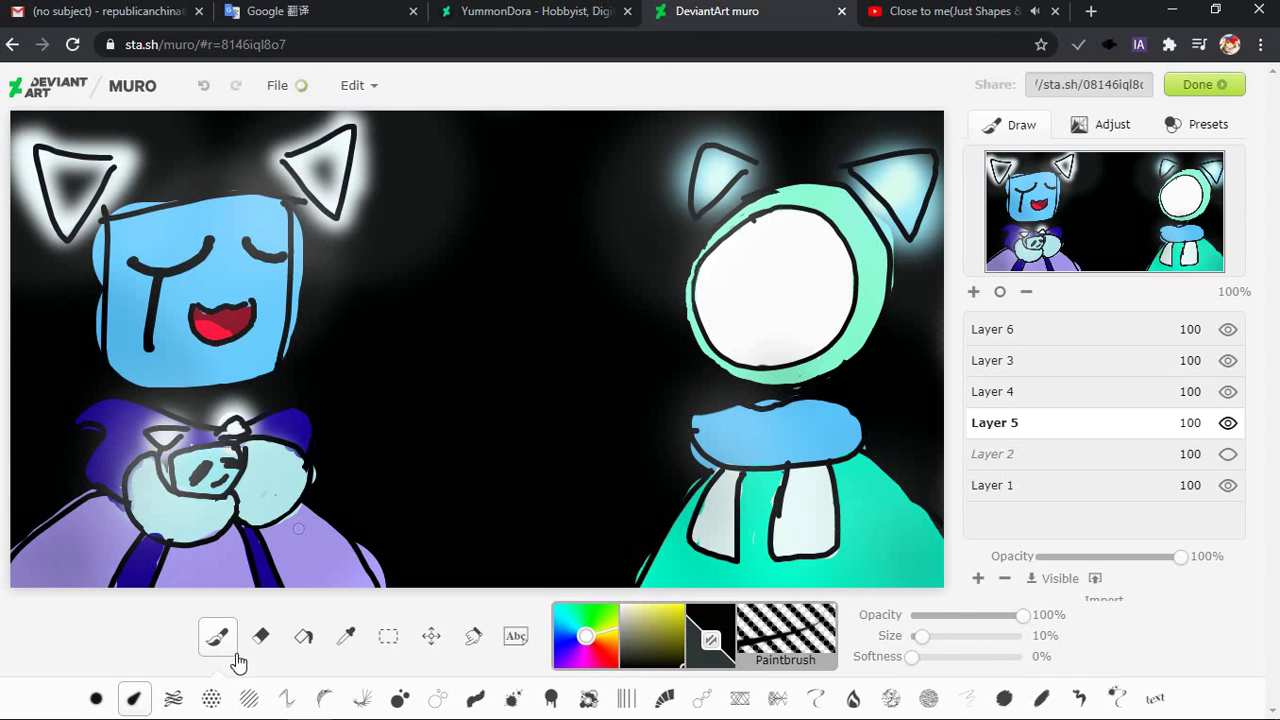
pyautogui.click(96, 698)
pyautogui.moveTo(790, 264); pyautogui.dragTo(716, 292)
pyautogui.hotkey('ctrl', 'z')
pyautogui.hotkey('ctrl', 'z')
# Reduce the black Basic brush to 8% size and try strokes for the round face's eye
pyautogui.moveTo(913, 645); pyautogui.dragTo(920, 636)
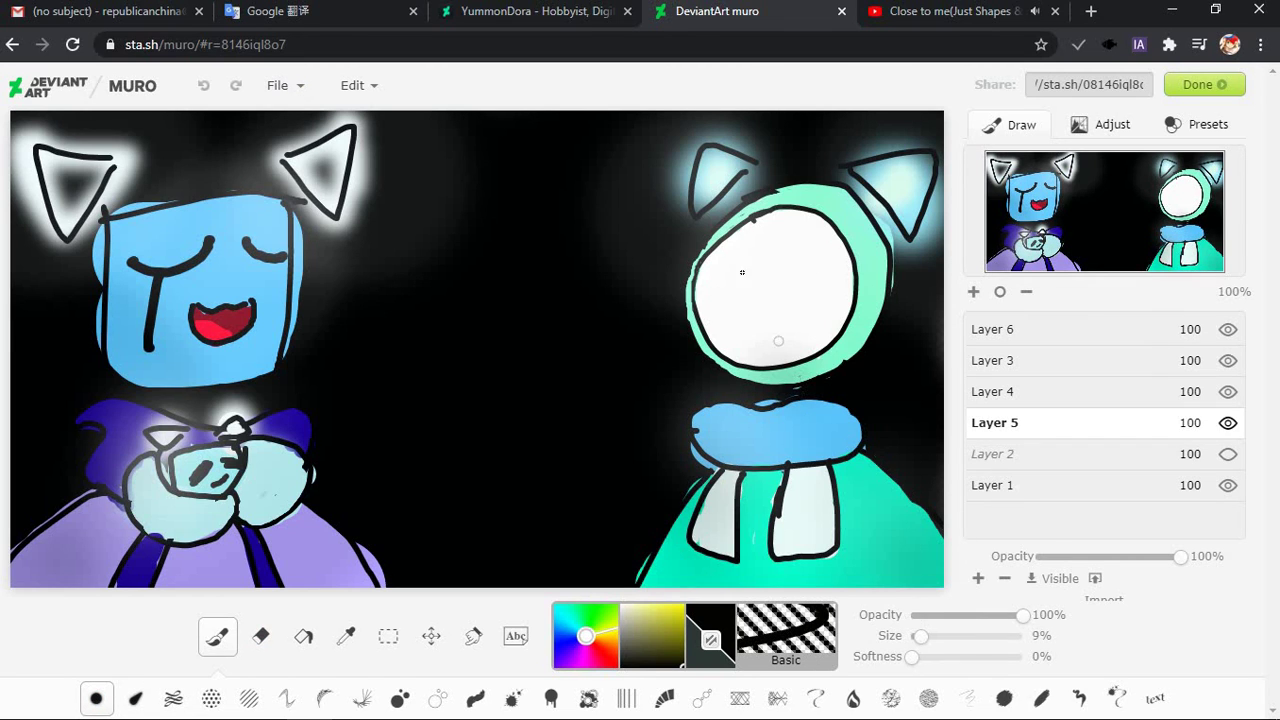
pyautogui.moveTo(720, 261); pyautogui.dragTo(766, 262)
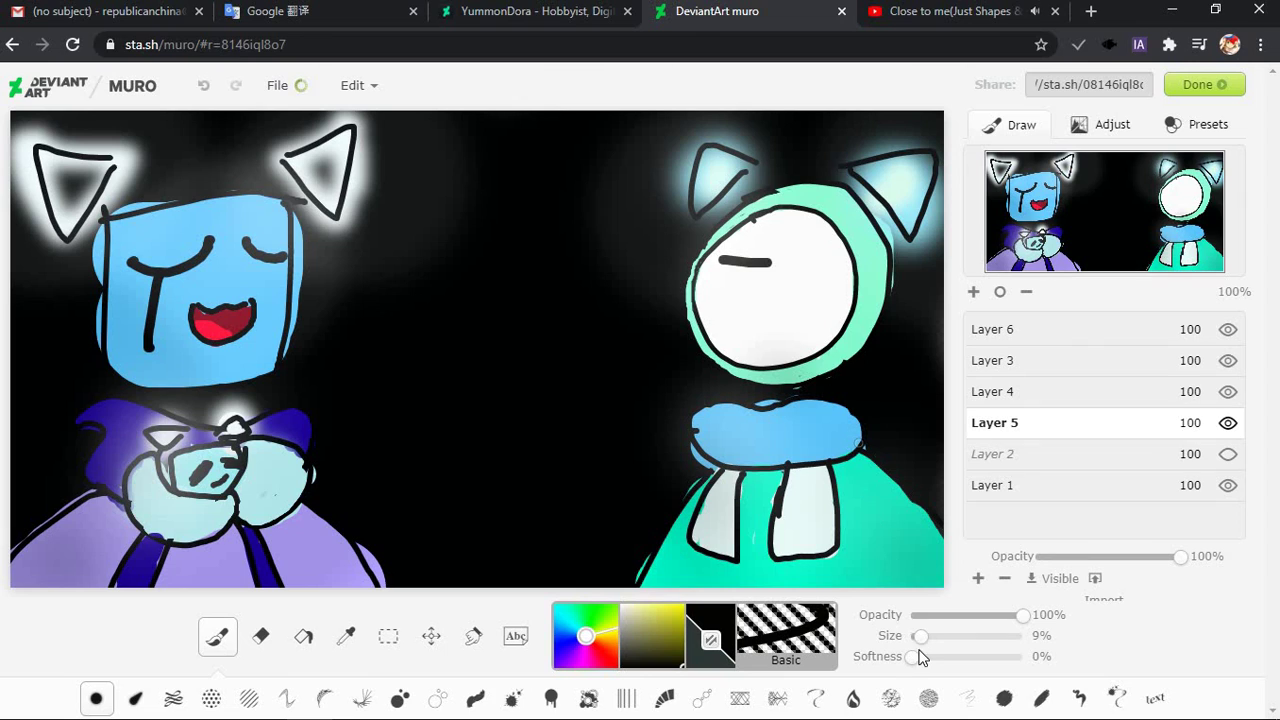
pyautogui.hotkey('ctrl', 'z')
pyautogui.moveTo(920, 637); pyautogui.dragTo(918, 637)
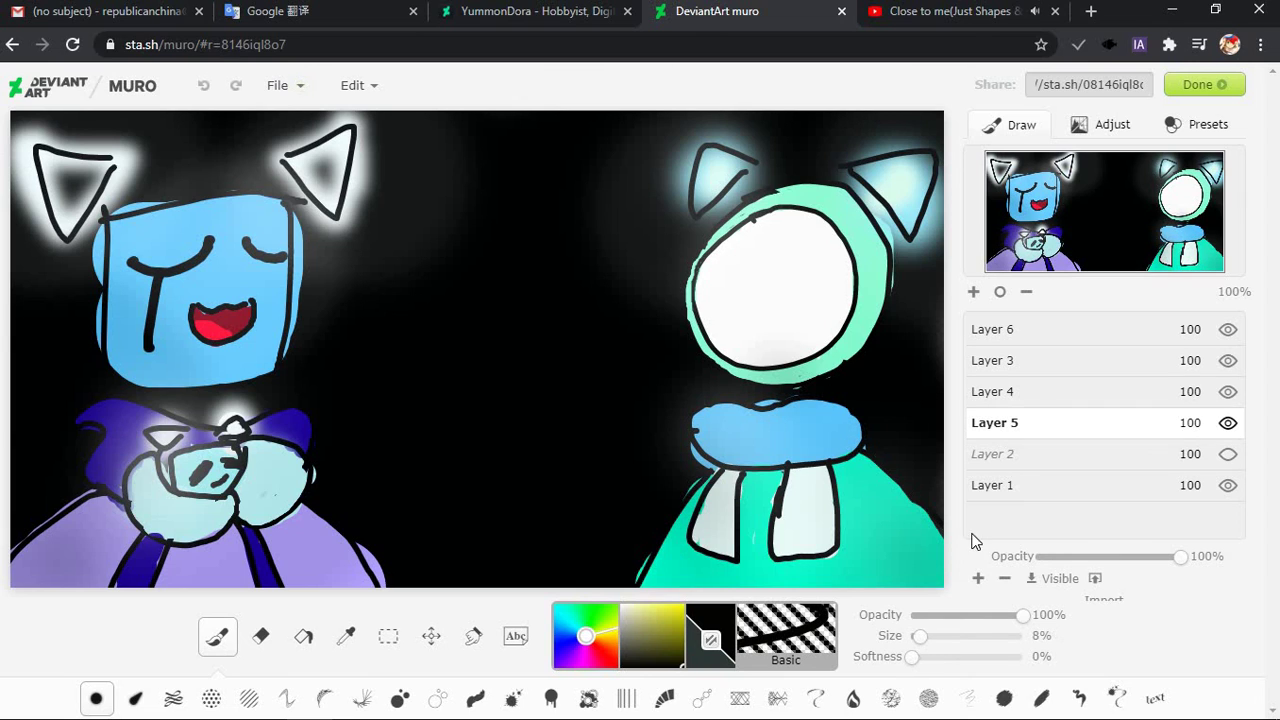
pyautogui.moveTo(790, 243); pyautogui.dragTo(779, 300)
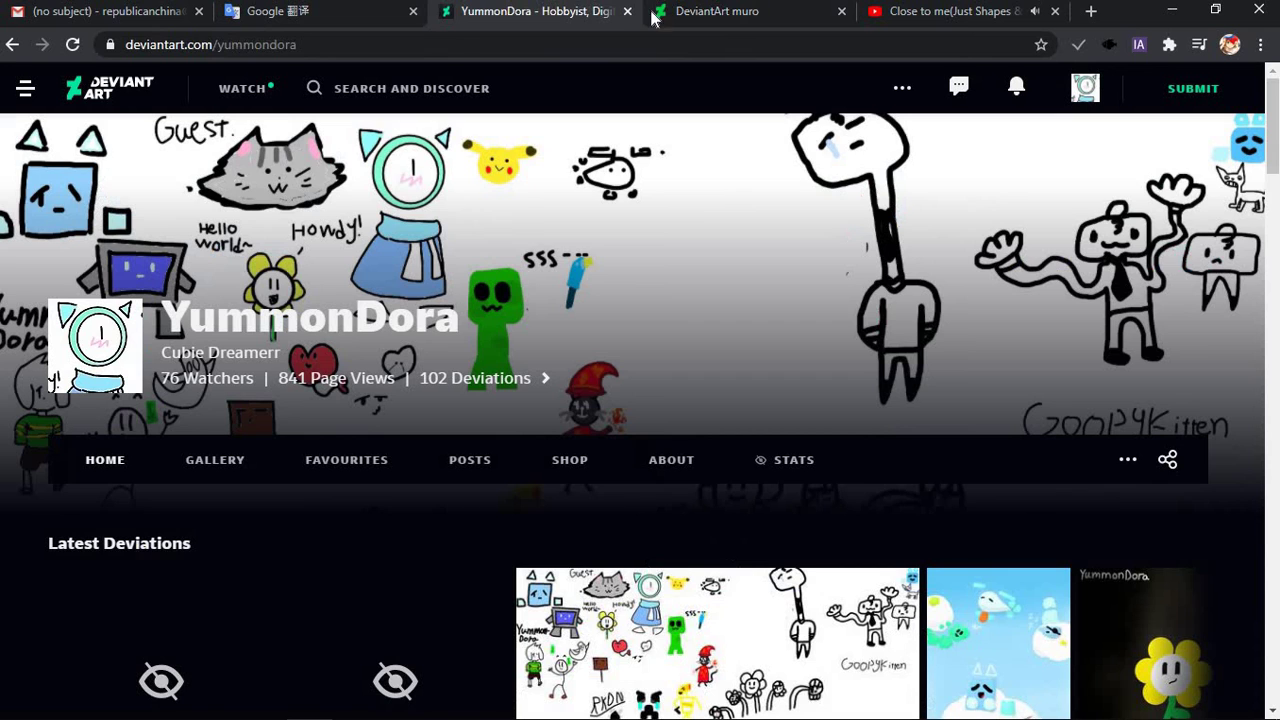
# Check how the round-faced character's eye looks in the banner art on the DeviantArt profile page, returning to the drawing
pyautogui.click(550, 12)
pyautogui.click(672, 17)
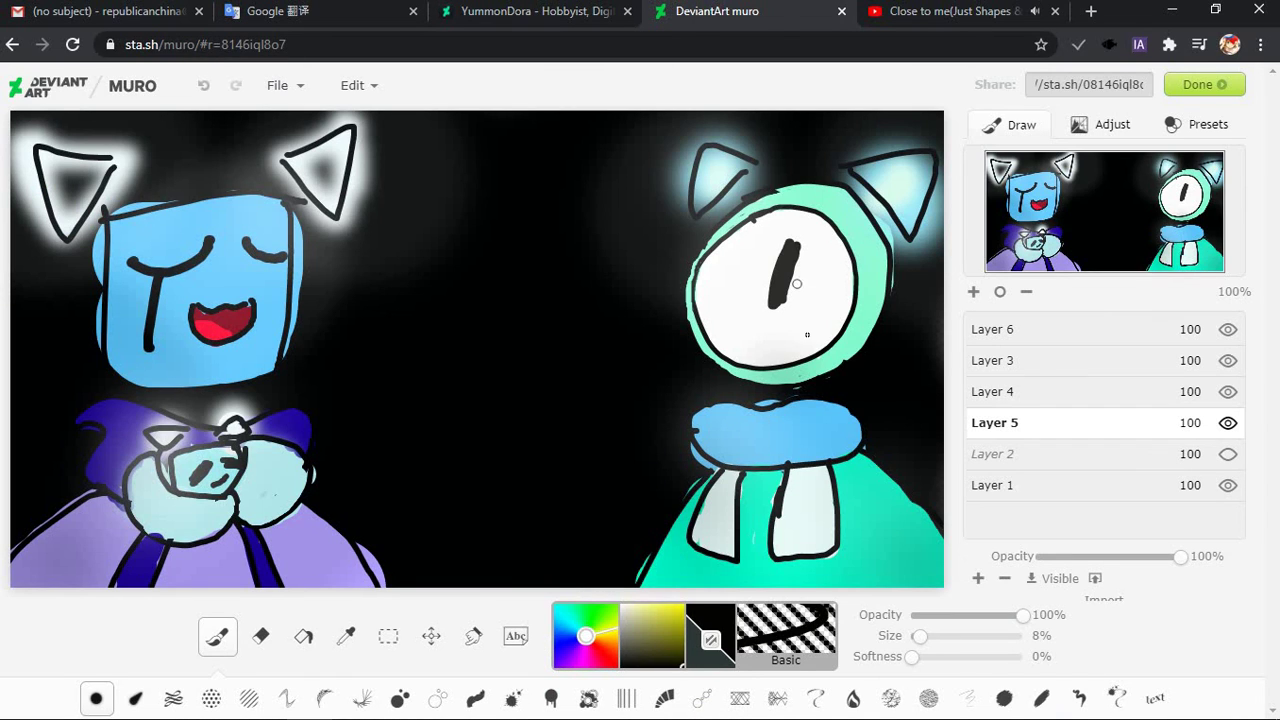
pyautogui.click(482, 12)
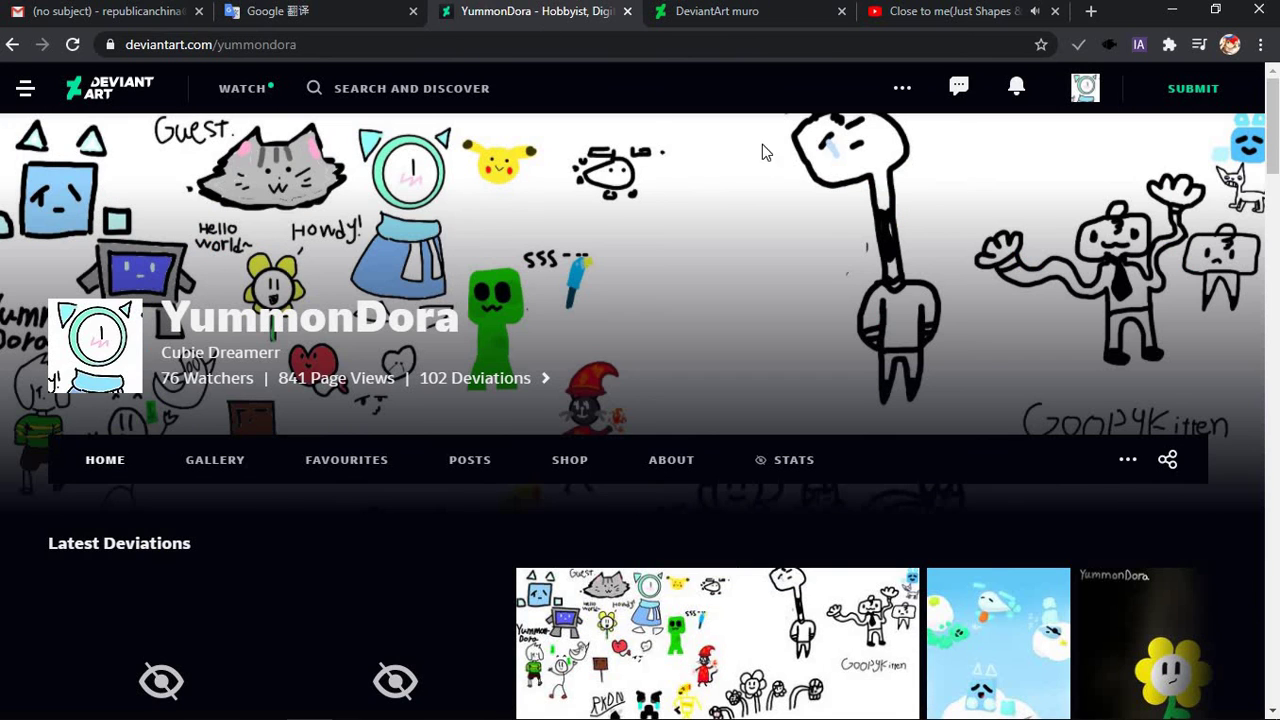
pyautogui.click(707, 12)
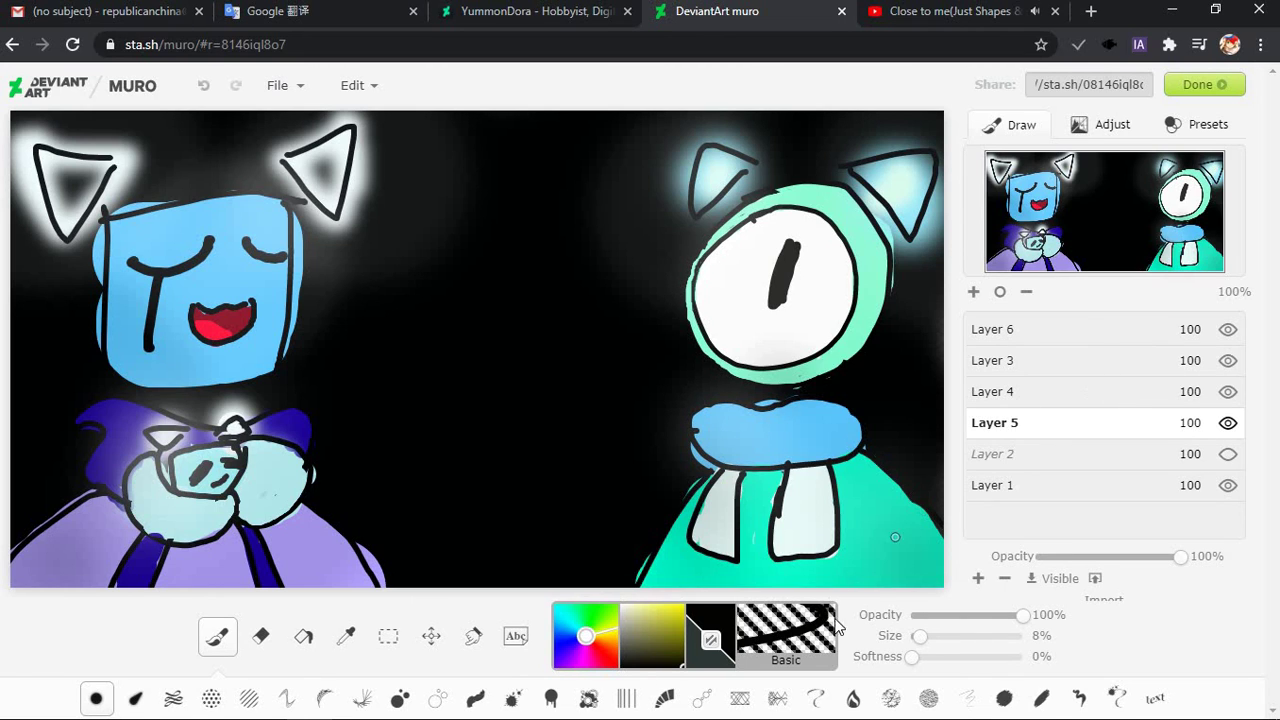
# Undo the thick eye strokes and redraw the eye as a single thin, slightly slanted black line in the upper face
pyautogui.moveTo(774, 232); pyautogui.dragTo(805, 234)
pyautogui.hotkey('ctrl', 'z')
pyautogui.hotkey('ctrl', 'z')
pyautogui.moveTo(791, 236); pyautogui.dragTo(776, 326)
pyautogui.hotkey('ctrl', 'z')
pyautogui.hotkey('ctrl', 'z')
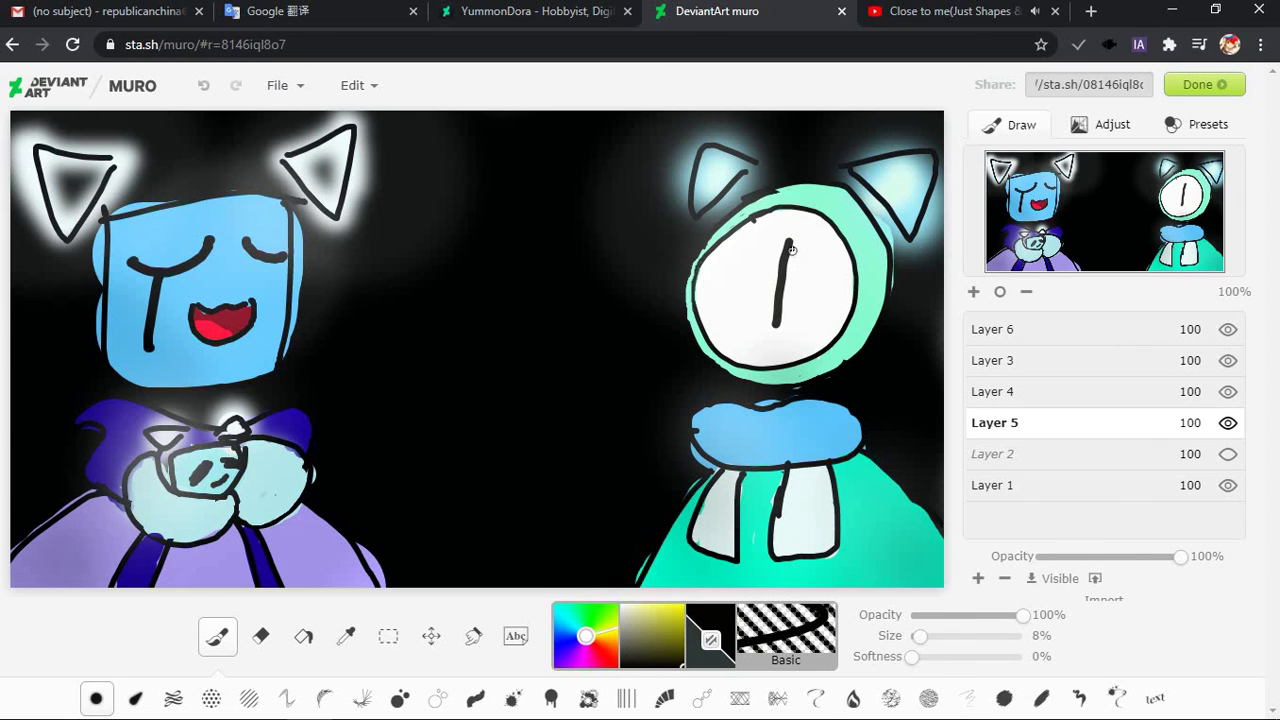
pyautogui.hotkey('ctrl', 'z')
pyautogui.moveTo(792, 228); pyautogui.dragTo(780, 302)
# Choose light pink with 100% softness and 16% opacity, and try brushing a blush on the lower round face
pyautogui.moveTo(602, 641); pyautogui.dragTo(590, 660)
pyautogui.click(645, 605)
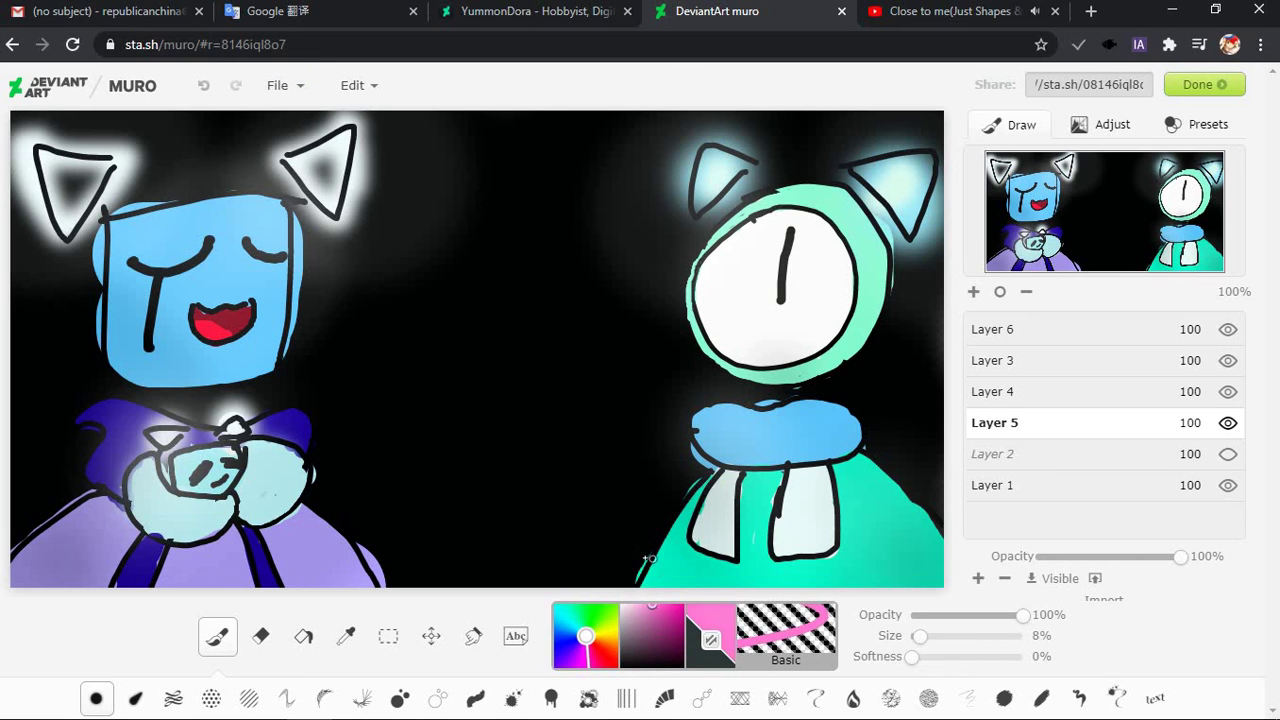
pyautogui.click(1020, 656)
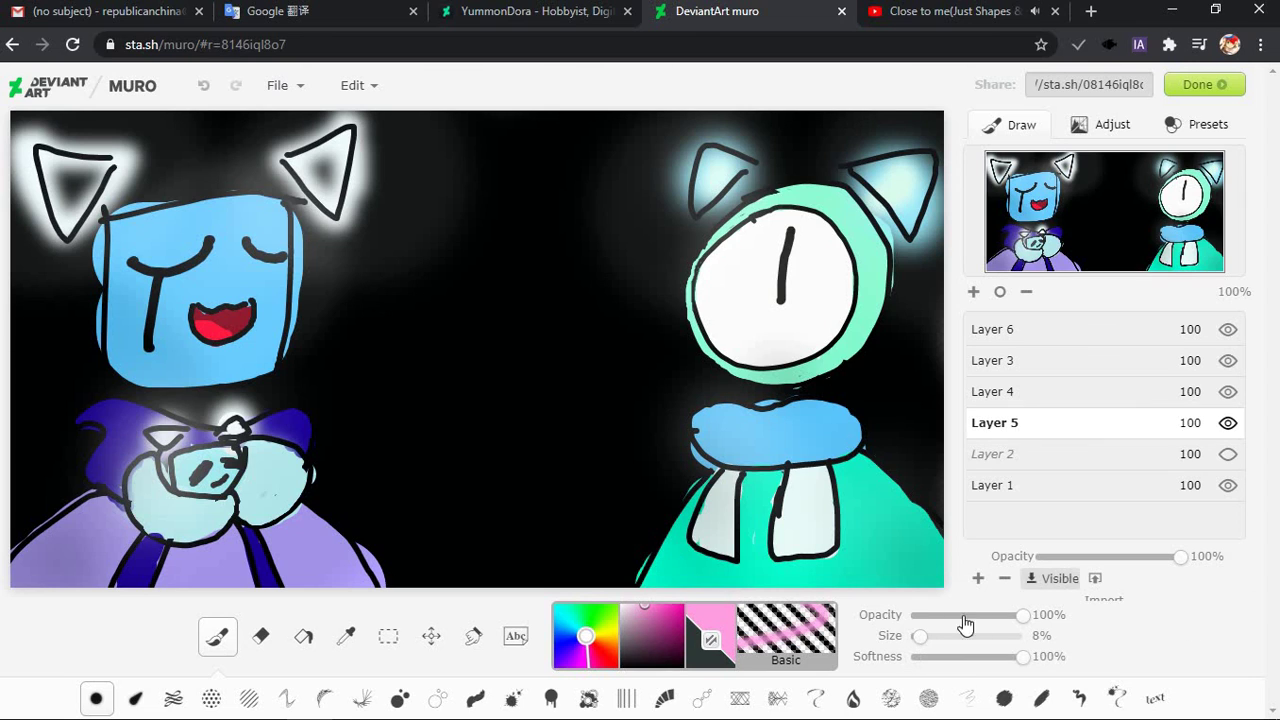
pyautogui.moveTo(957, 615); pyautogui.dragTo(929, 614)
pyautogui.moveTo(826, 347)
pyautogui.mouseDown()
pyautogui.moveTo(805, 315)
pyautogui.moveTo(782, 331)
pyautogui.moveTo(736, 306)
pyautogui.moveTo(752, 350)
pyautogui.moveTo(815, 314)
pyautogui.mouseUp()
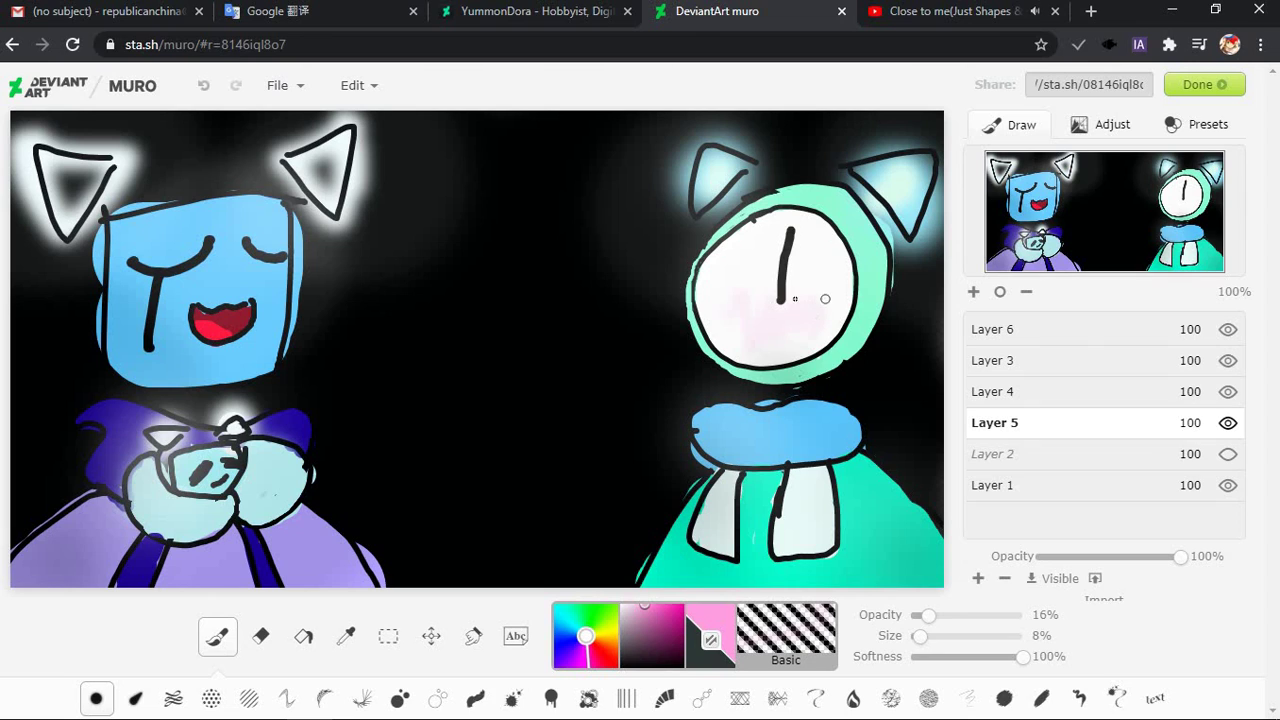
pyautogui.hotkey('ctrl', 'z')
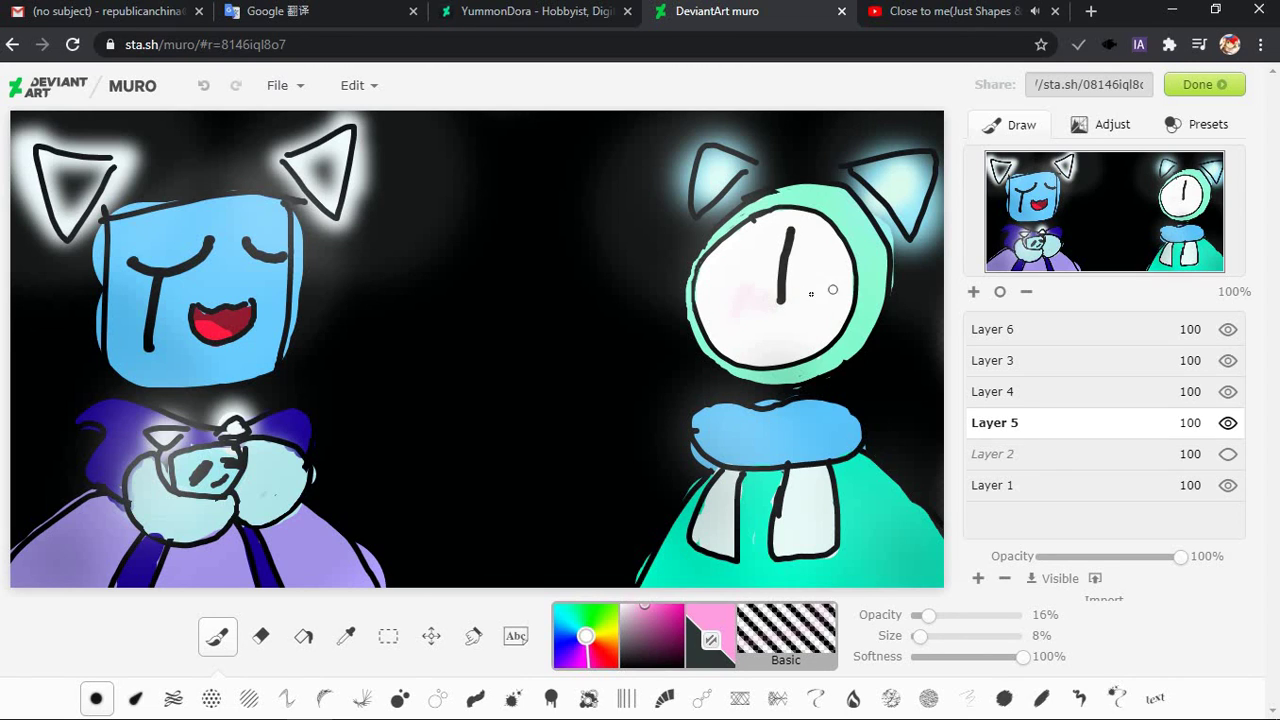
pyautogui.moveTo(807, 311); pyautogui.dragTo(838, 316)
# Undo the trial blush, set the brush size to 18%, and paint a soft pink blush across the lower round face
pyautogui.moveTo(921, 641); pyautogui.dragTo(1022, 636)
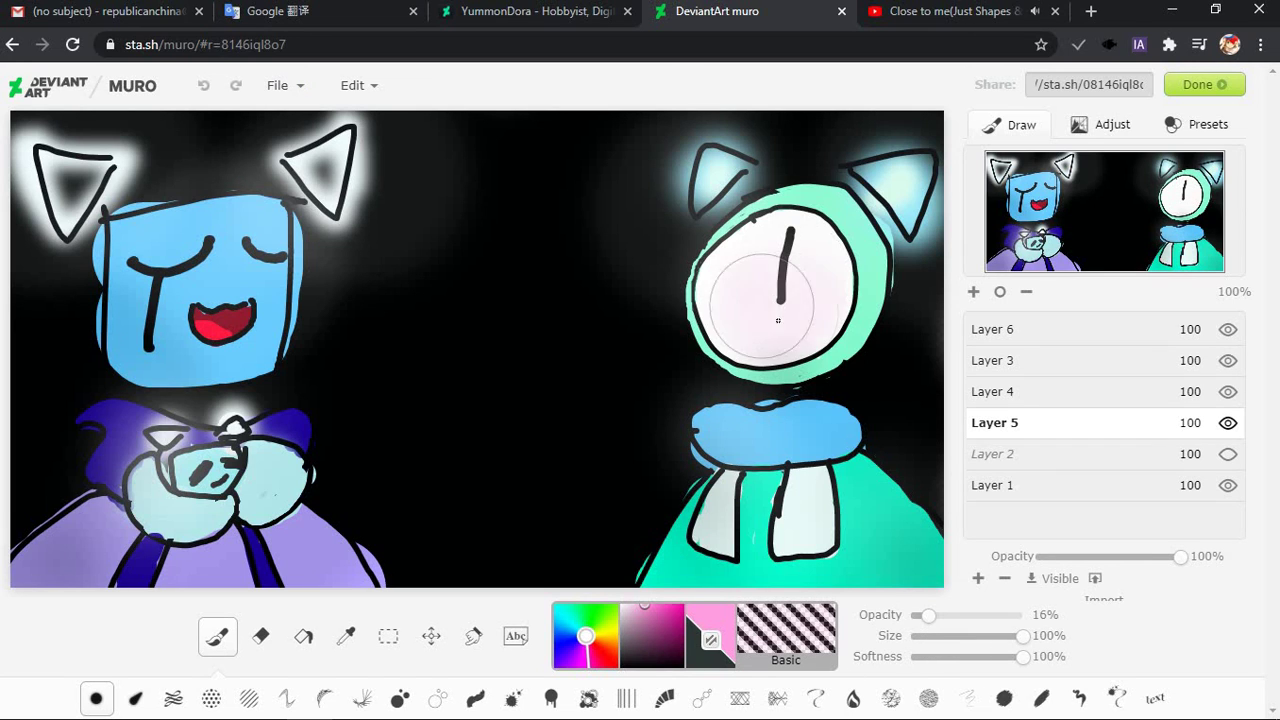
pyautogui.click(760, 291)
pyautogui.hotkey('ctrl', 'z')
pyautogui.click(931, 636)
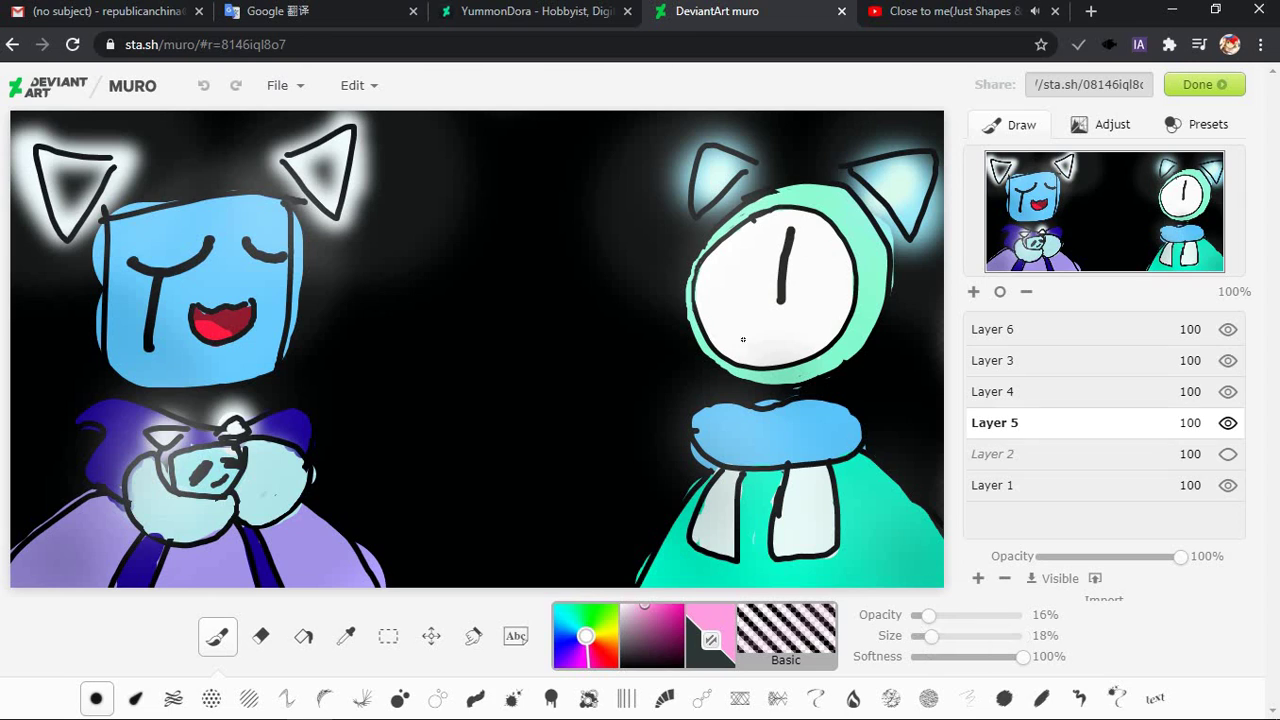
pyautogui.moveTo(762, 307)
pyautogui.mouseDown()
pyautogui.moveTo(799, 313)
pyautogui.moveTo(820, 337)
pyautogui.moveTo(745, 308)
pyautogui.moveTo(751, 294)
pyautogui.moveTo(815, 312)
pyautogui.moveTo(811, 353)
pyautogui.mouseUp()
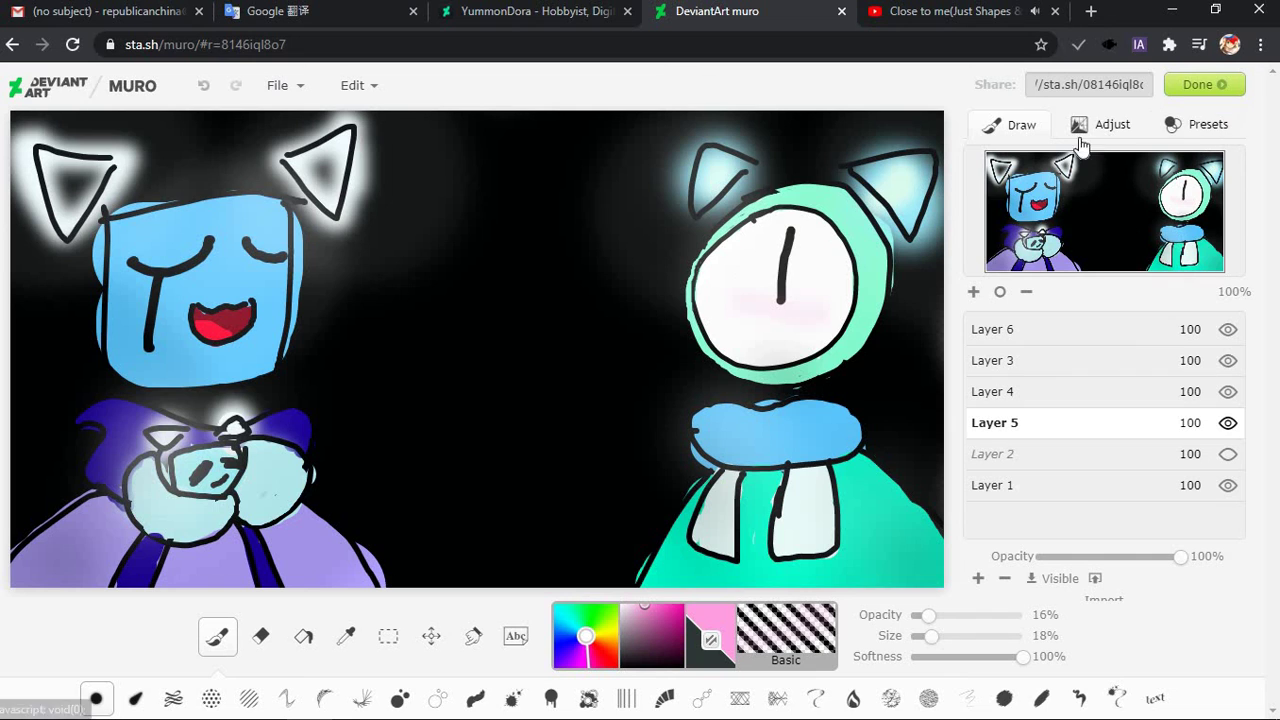
# Finish the drawing to open its deviation submission form, and close the YouTube music page
pyautogui.click(1190, 88)
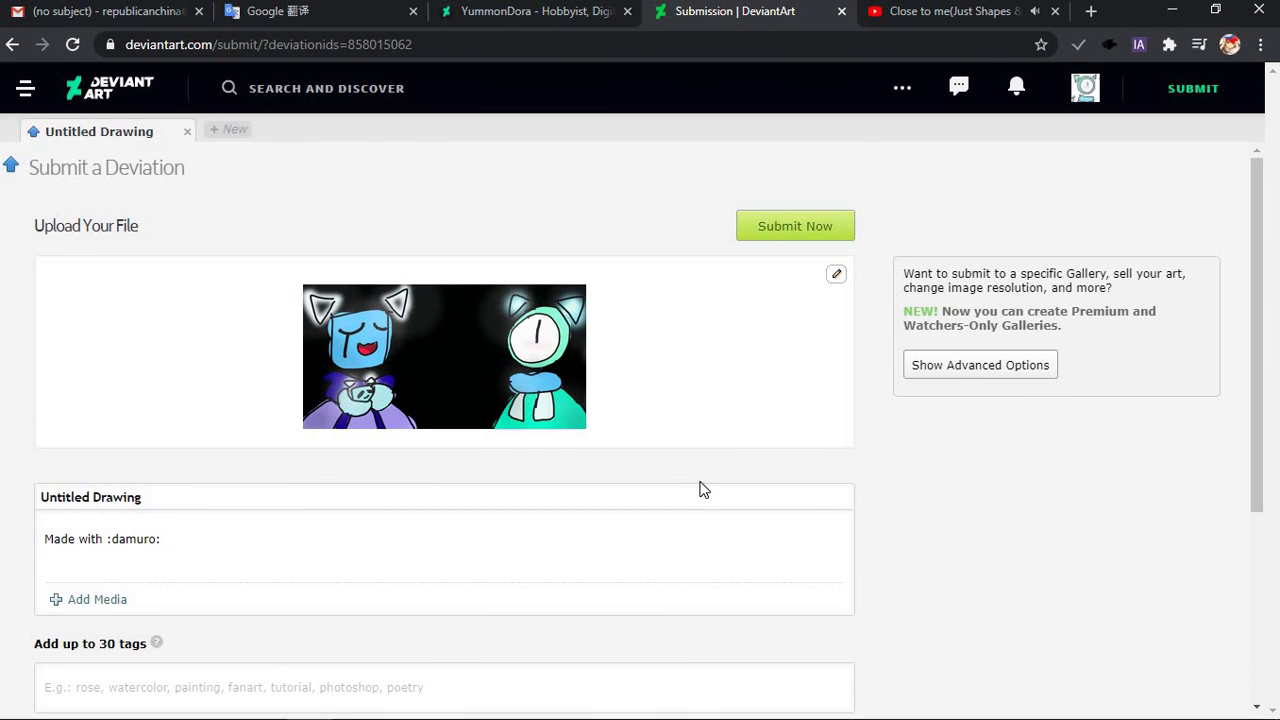
pyautogui.click(1020, 12)
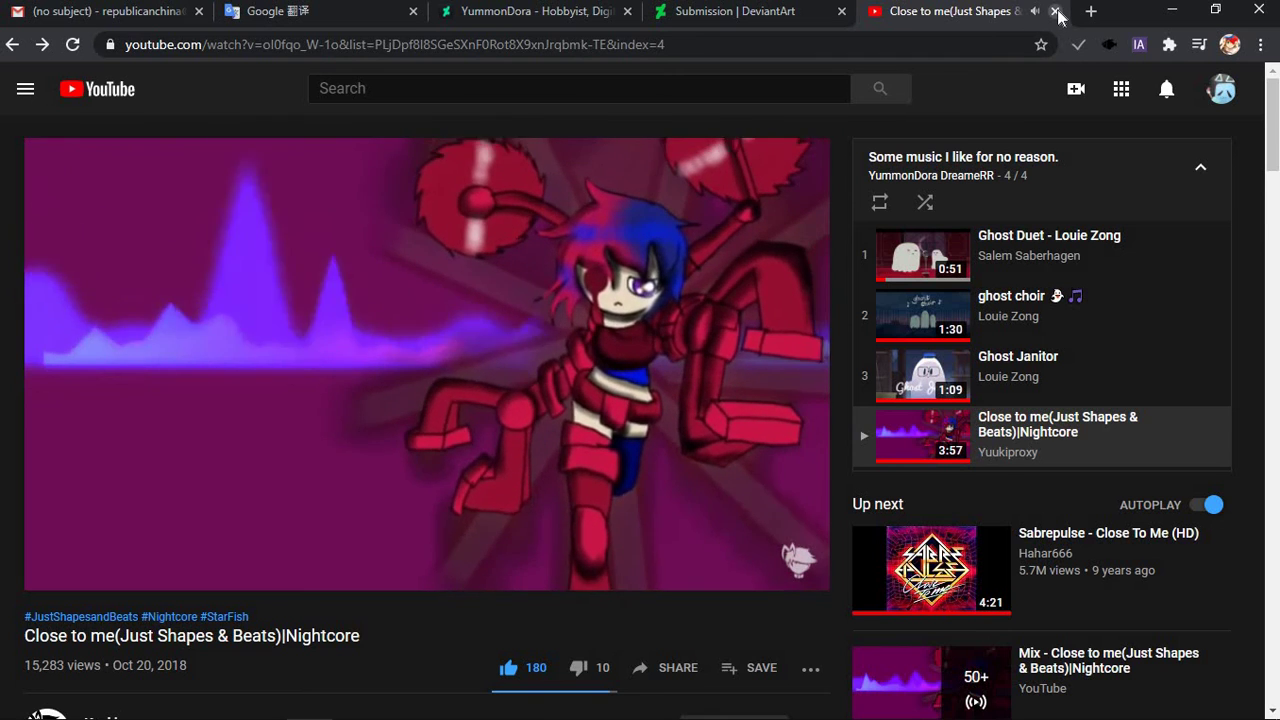
pyautogui.click(1056, 11)
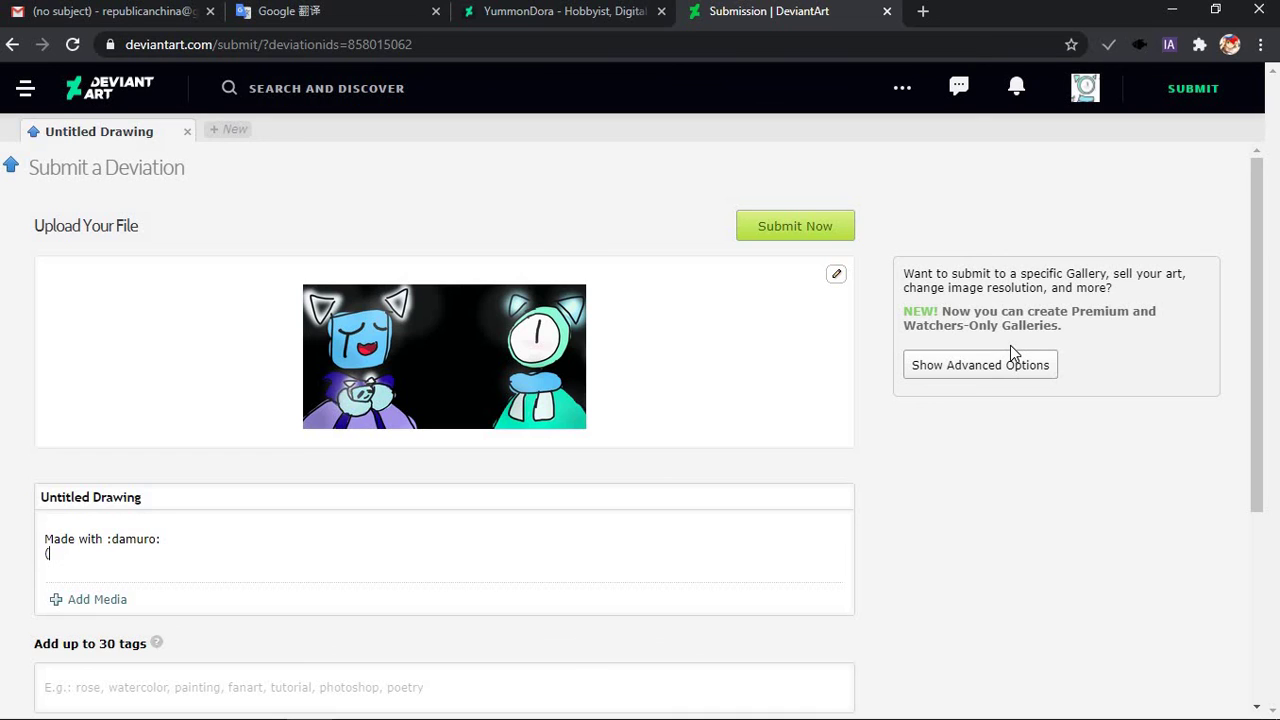
# Add "(Mouse)" on a new line of the description and clear the default deviation title
pyautogui.write('ouse')
pyautogui.press('BackSpace')
pyautogui.press('BackSpace')
pyautogui.press('BackSpace')
pyautogui.press('BackSpace')
pyautogui.tripleClick(719, 492)
pyautogui.press('BackSpace')
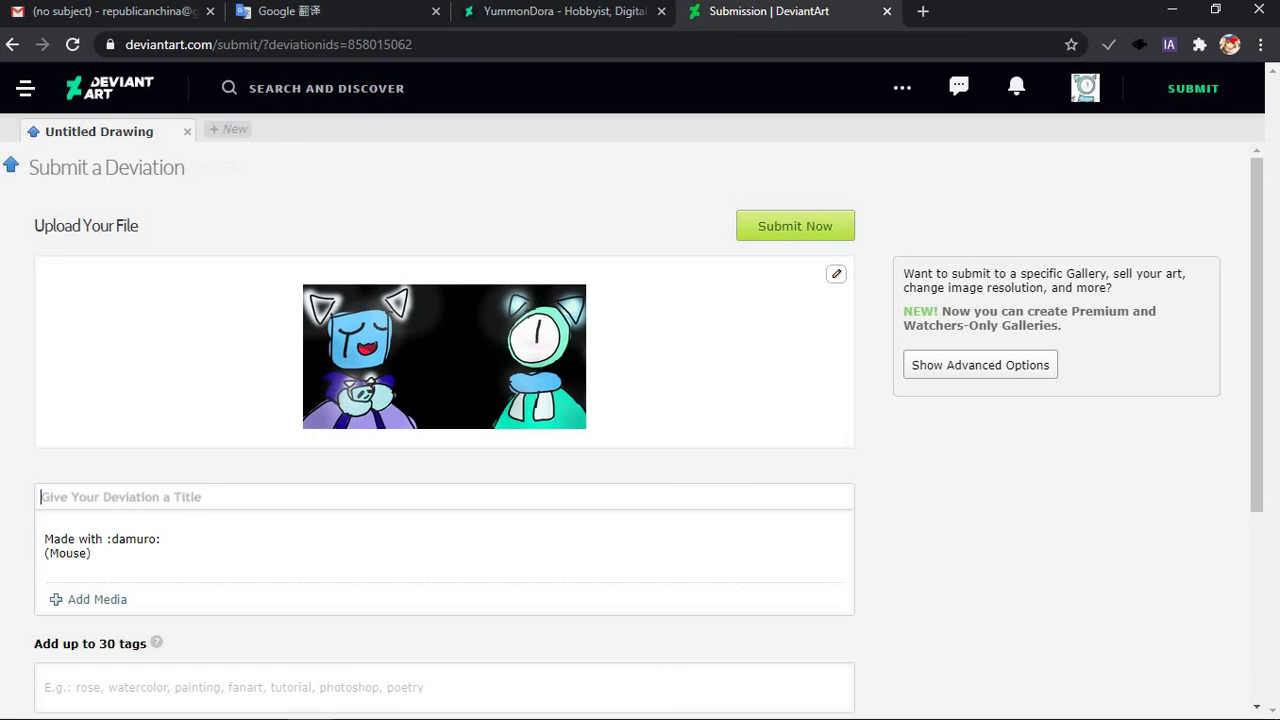
# Try the titles "Di" and "I DID THIS WITH MOUSE" for the deviation, deleting each
pyautogui.write('Di')
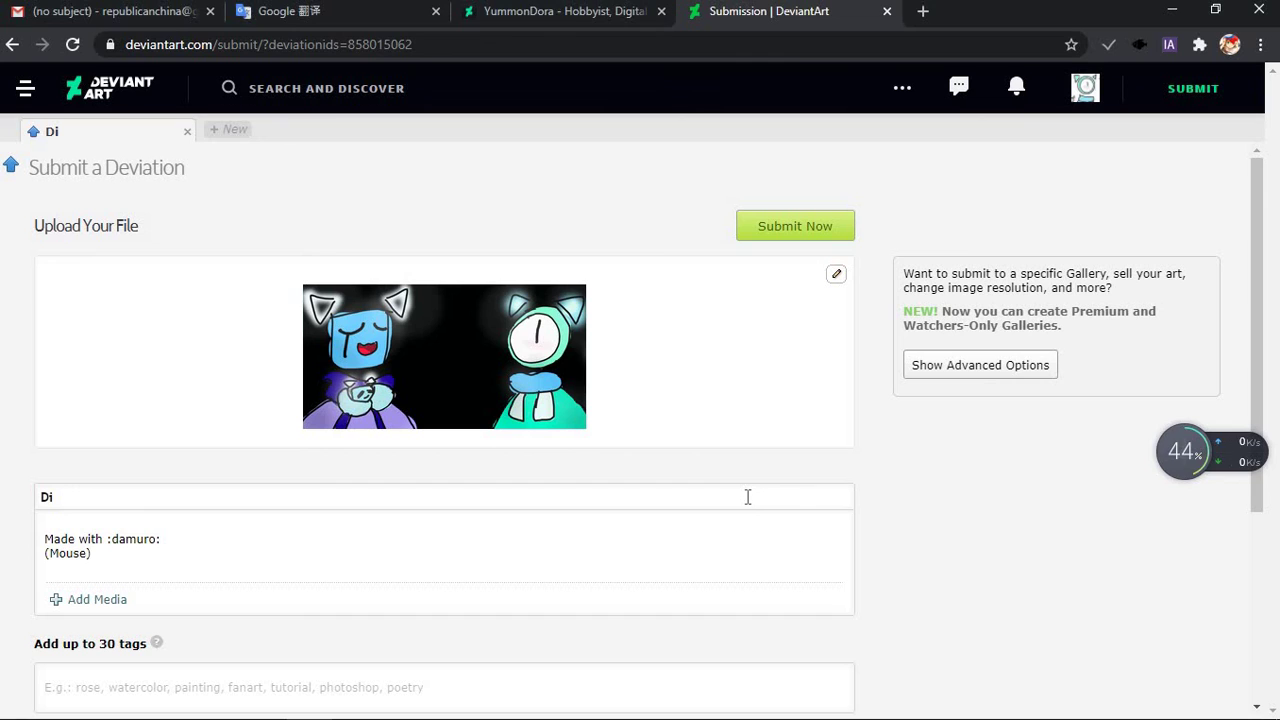
pyautogui.press('BackSpace')
pyautogui.press('BackSpace')
pyautogui.press('BackSpace')
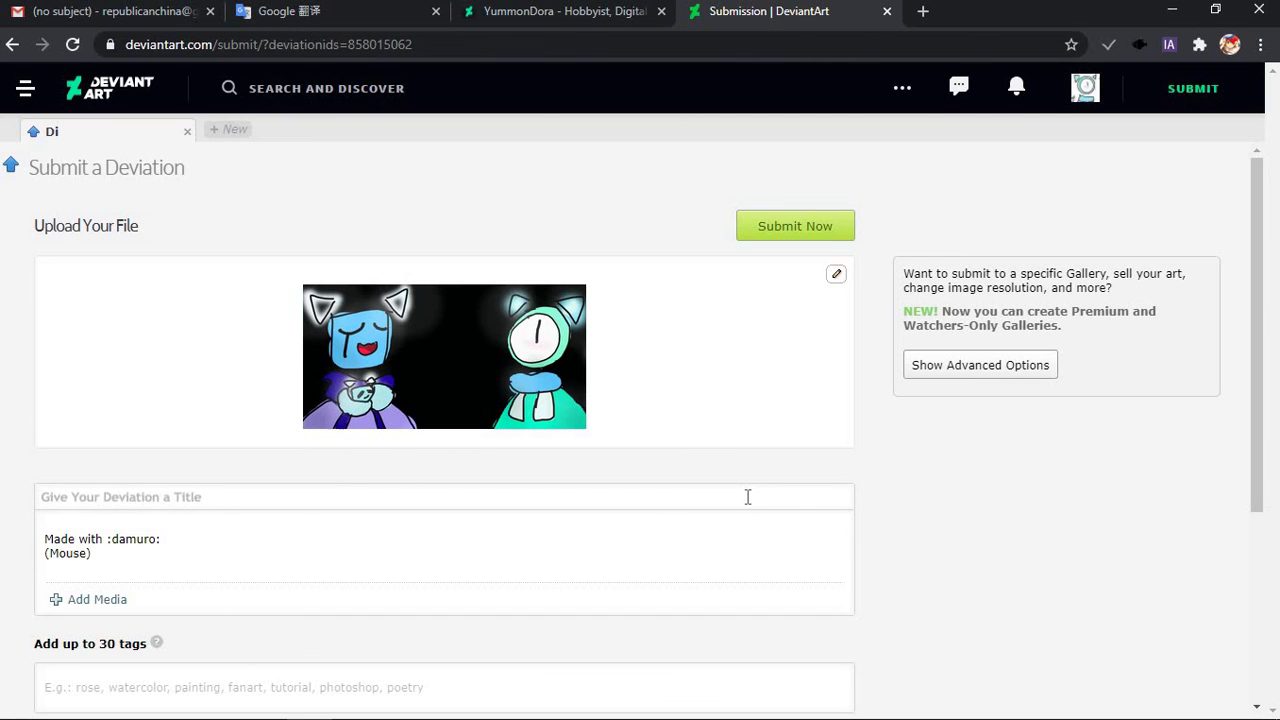
pyautogui.write('I DI')
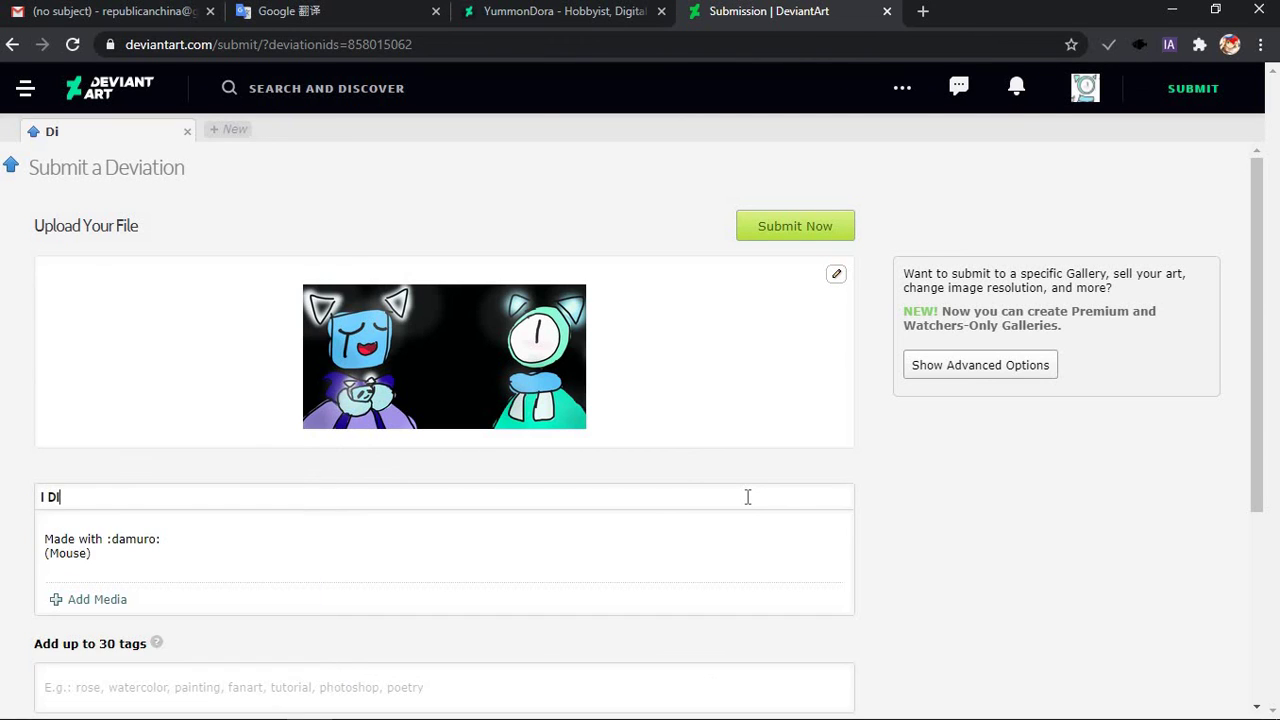
pyautogui.write('D THIS WITH MOUSE')
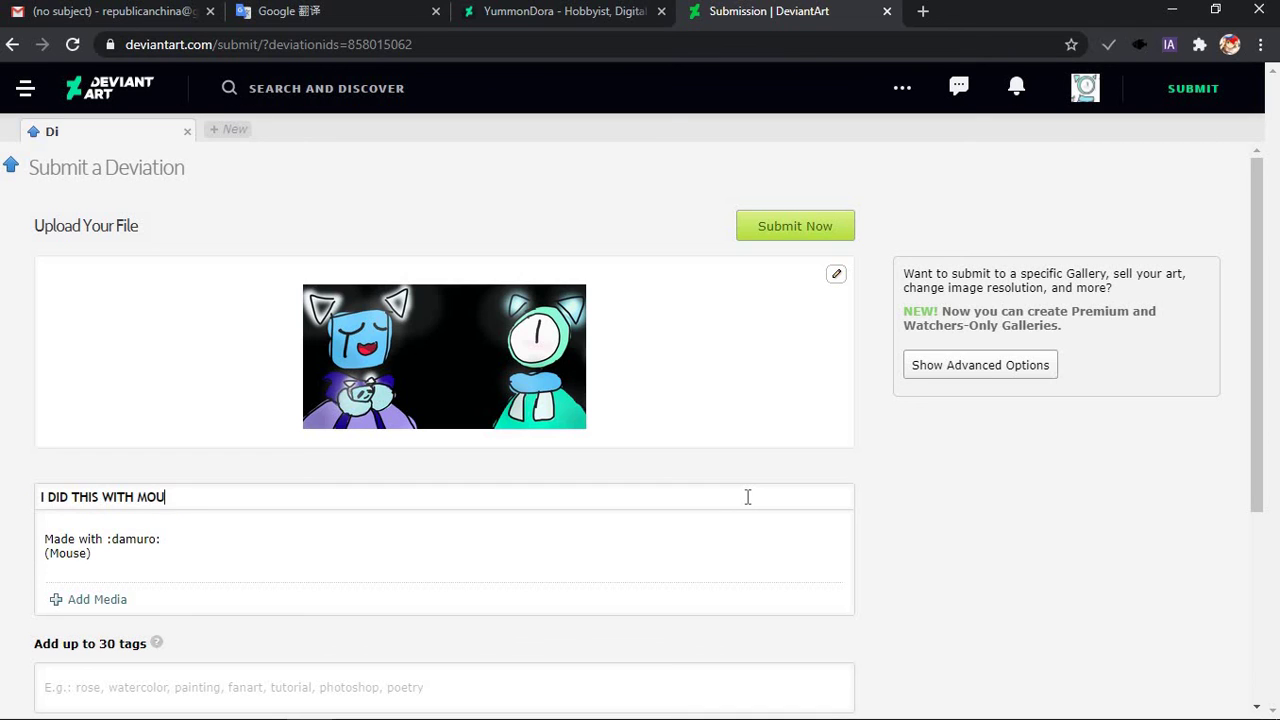
pyautogui.press('BackSpace')
pyautogui.press('BackSpace')
pyautogui.press('BackSpace')
pyautogui.press('BackSpace')
pyautogui.press('BackSpace')
pyautogui.press('BackSpace')
pyautogui.press('BackSpace')
pyautogui.press('BackSpace')
pyautogui.press('BackSpace')
pyautogui.press('BackSpace')
pyautogui.press('BackSpace')
pyautogui.press('BackSpace')
pyautogui.press('BackSpace')
pyautogui.press('BackSpace')
pyautogui.press('BackSpace')
pyautogui.press('BackSpace')
pyautogui.press('BackSpace')
pyautogui.press('BackSpace')
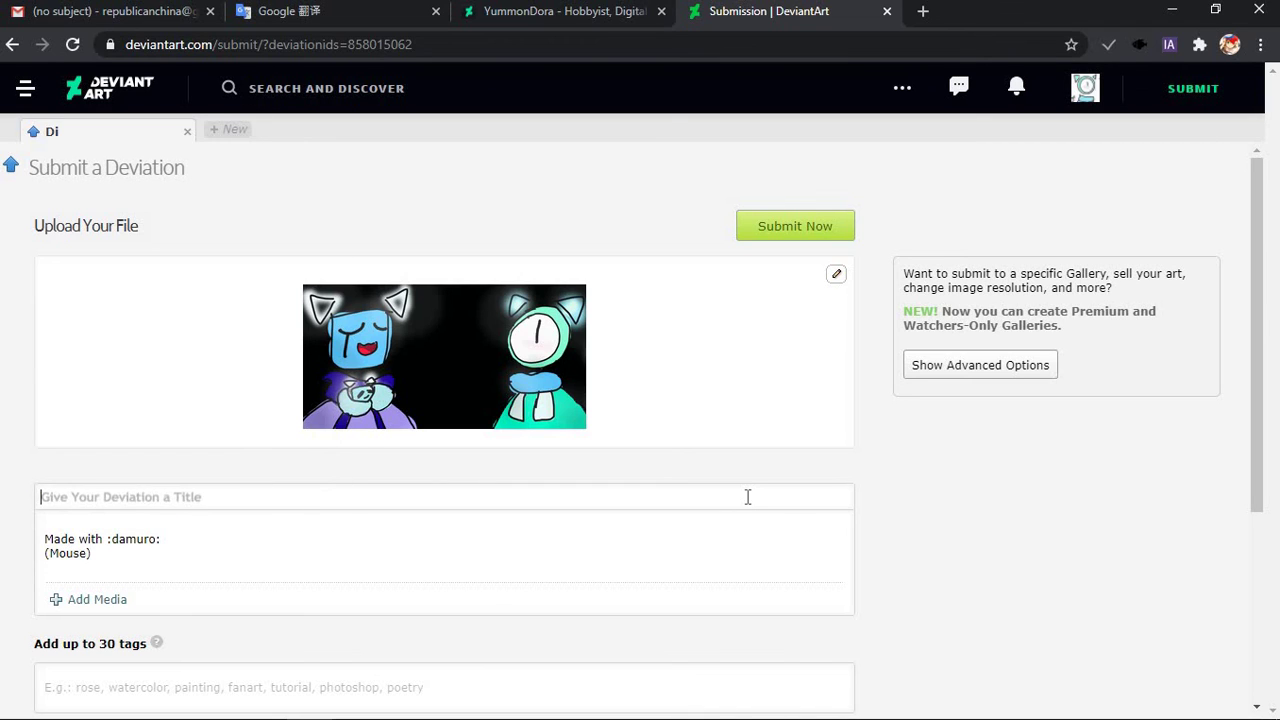
# Try a title starting with "HOW" and replace it with "..."
pyautogui.write('HOW')
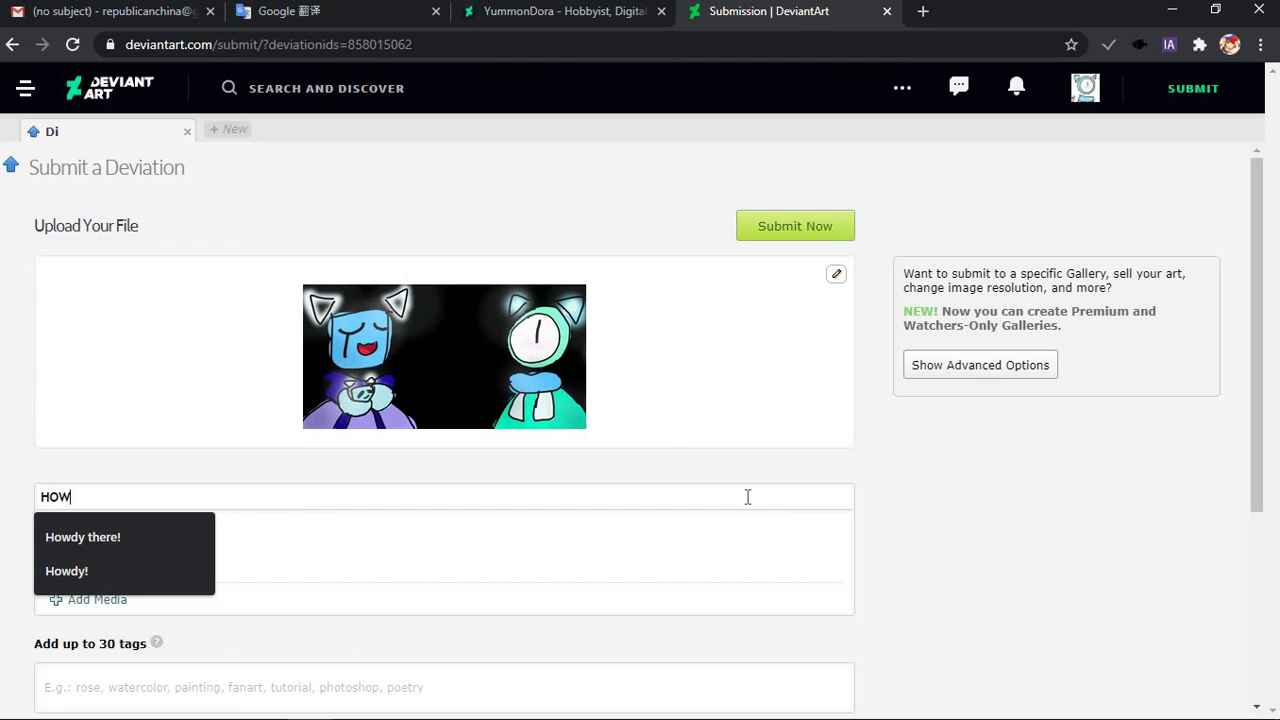
pyautogui.press('BackSpace')
pyautogui.press('BackSpace')
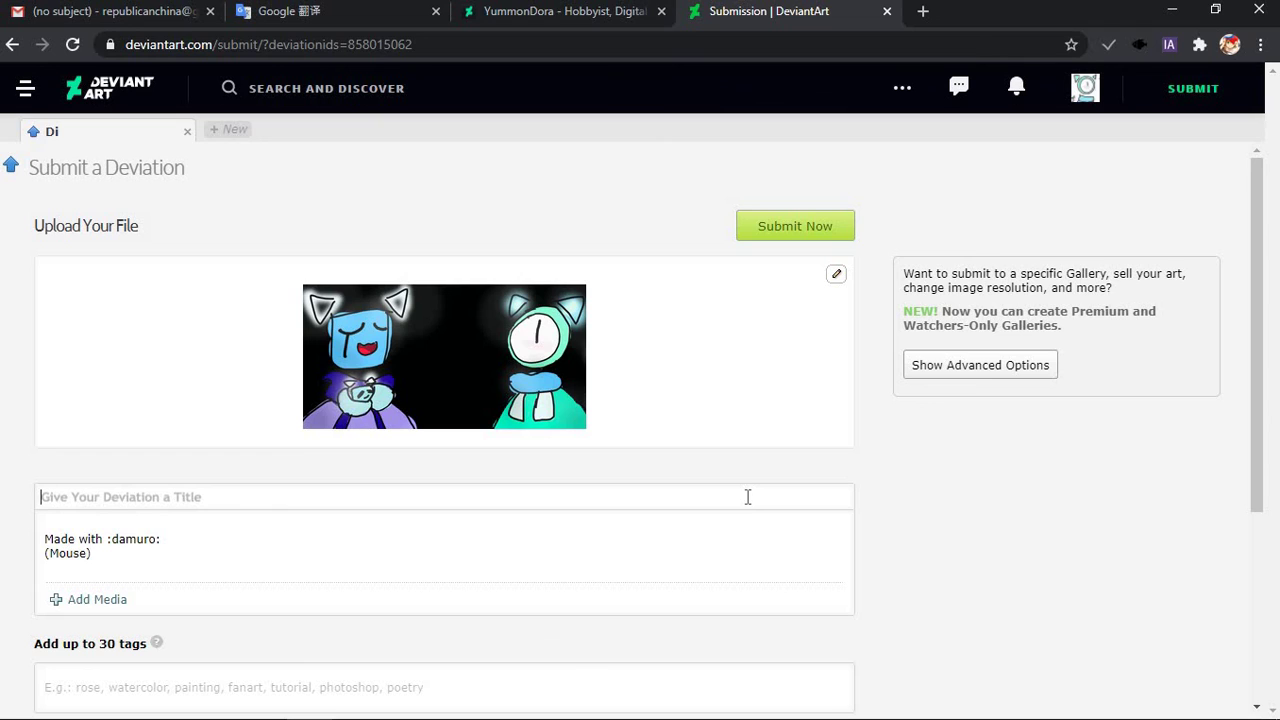
pyautogui.write('...')
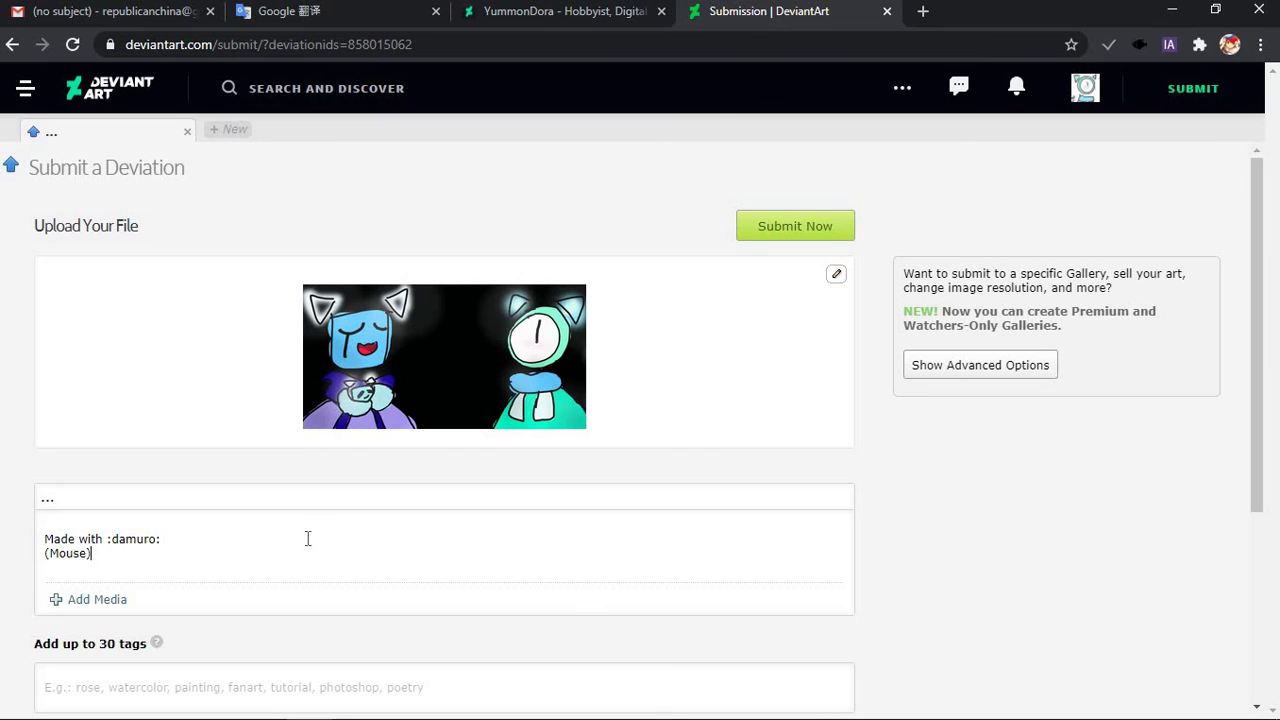
# Title the deviation "It's so messy." and submit it with the tags jsab and jsabau
pyautogui.write('Mouse')
pyautogui.press('BackSpace')
pyautogui.press('BackSpace')
pyautogui.press('BackSpace')
pyautogui.click(402, 501)
pyautogui.write('(Rea')
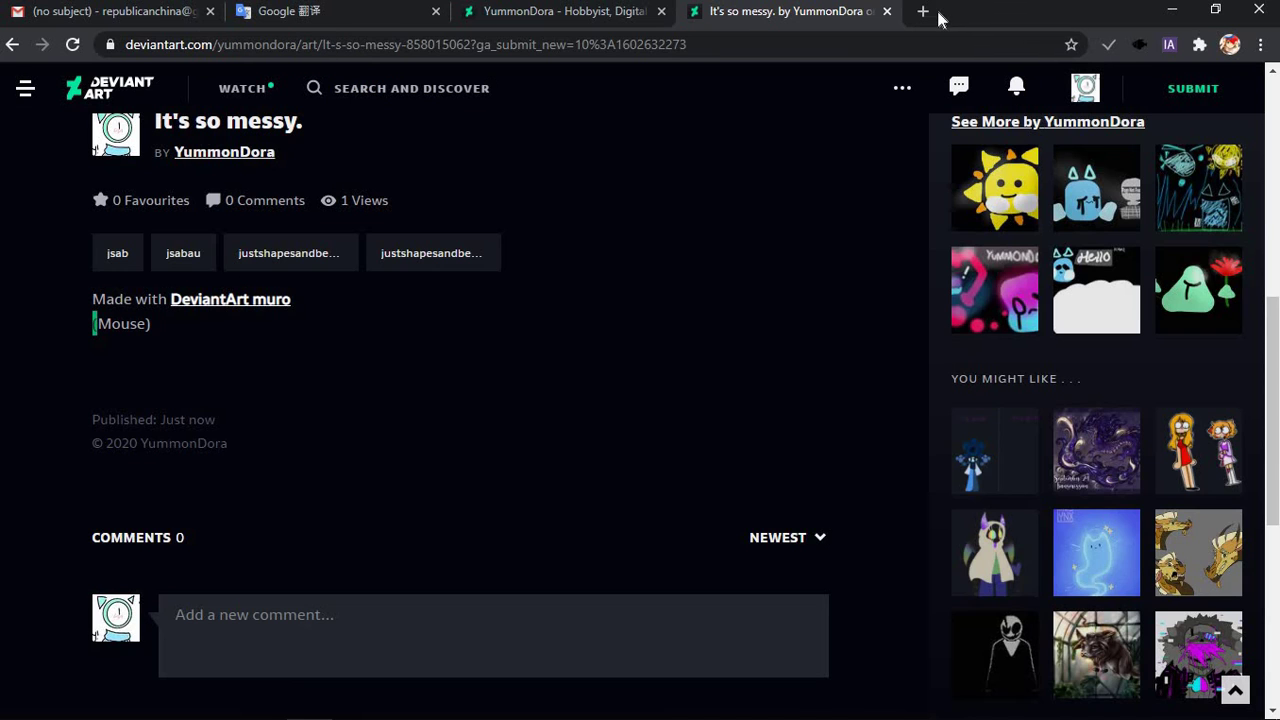
# Search Google for "Mouse" in a new browser tab, and close that tab after viewing the results
pyautogui.click(923, 11)
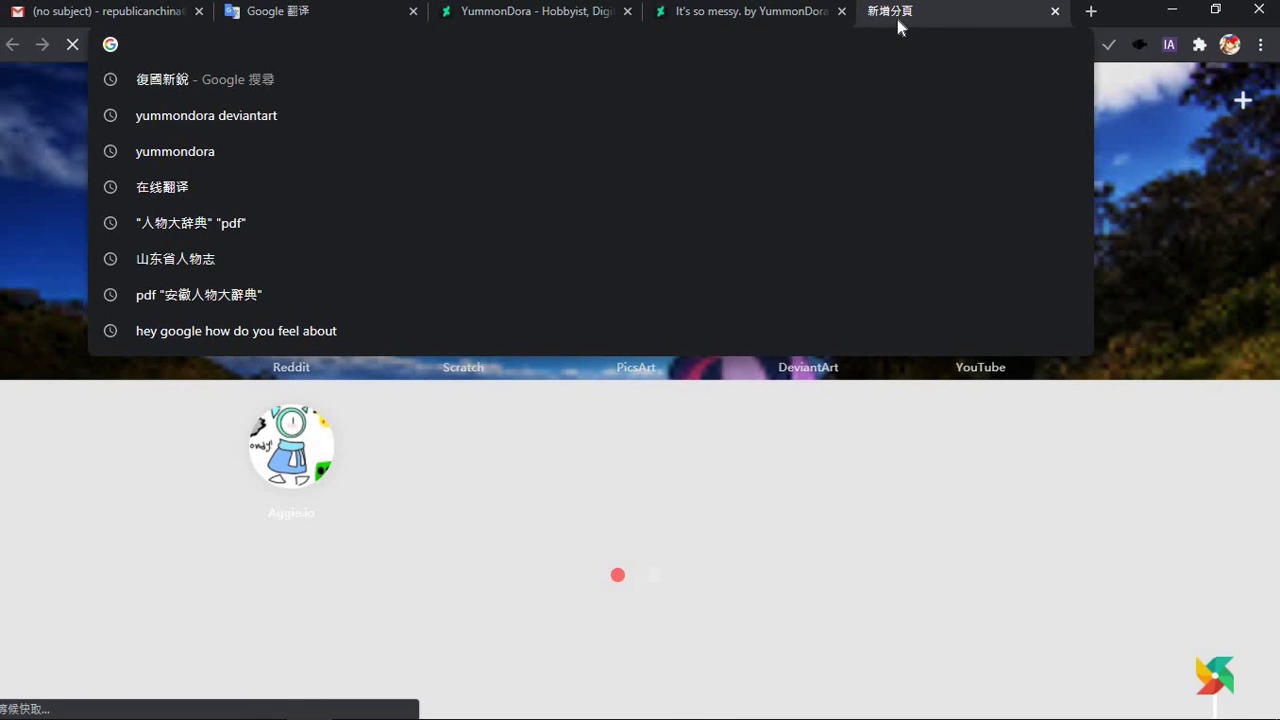
pyautogui.write('Mouse')
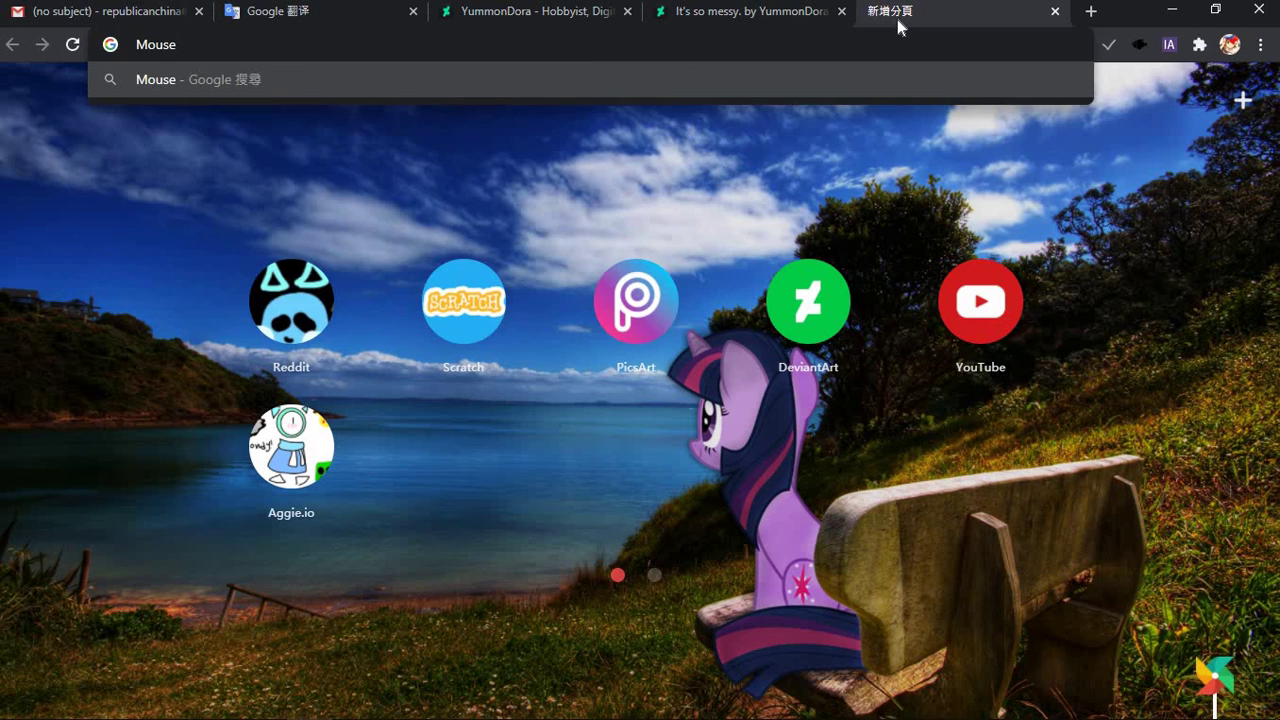
pyautogui.press('BackSpace')
pyautogui.write('e')
pyautogui.press('Return')
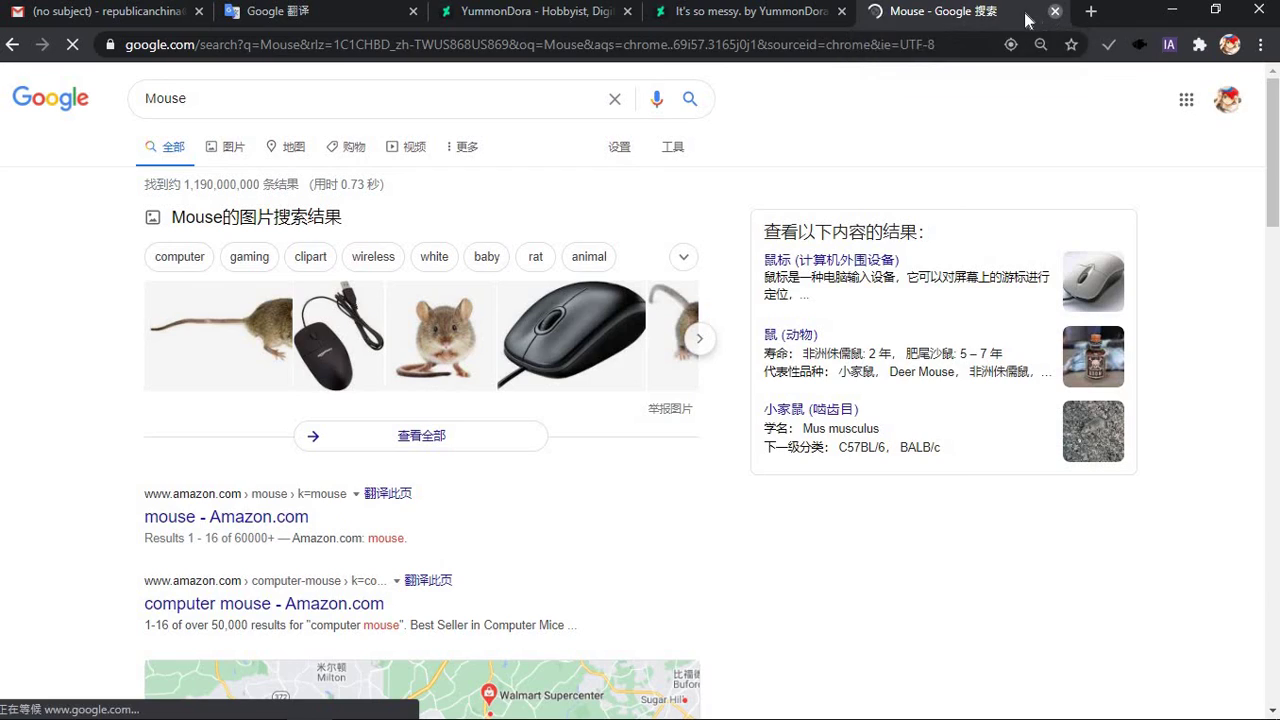
pyautogui.click(1054, 11)
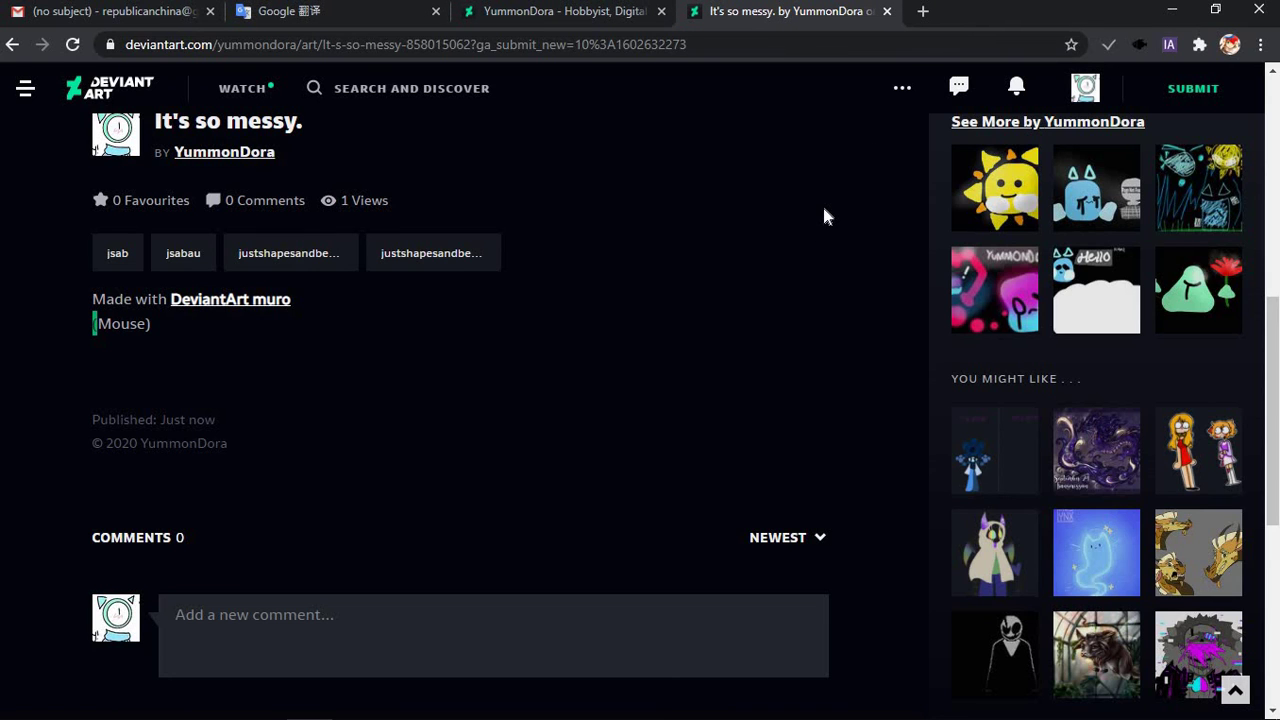